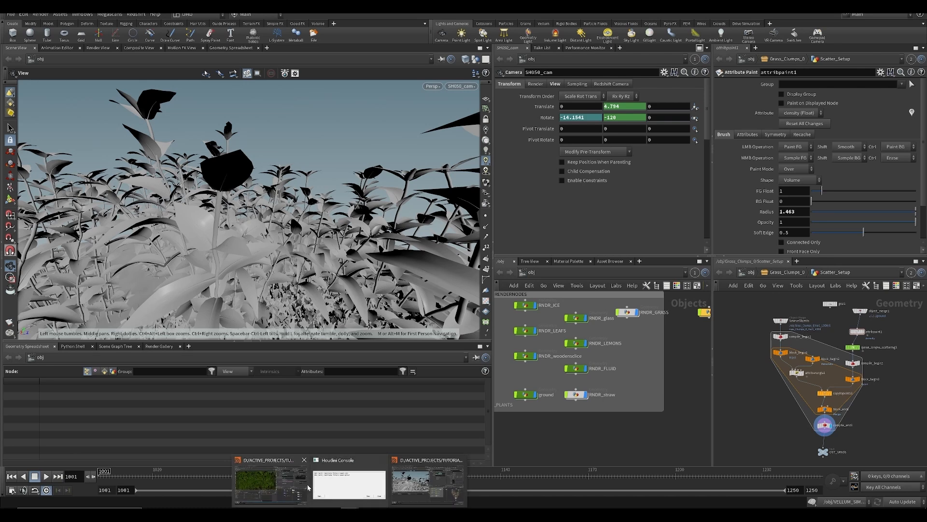
Switch to the other open Houdini scene, copy its stage nodes with their network boxes, and return to the shading scene
middle_click_drag(589, 431, 589, 437)
mouse_move(347, 508)
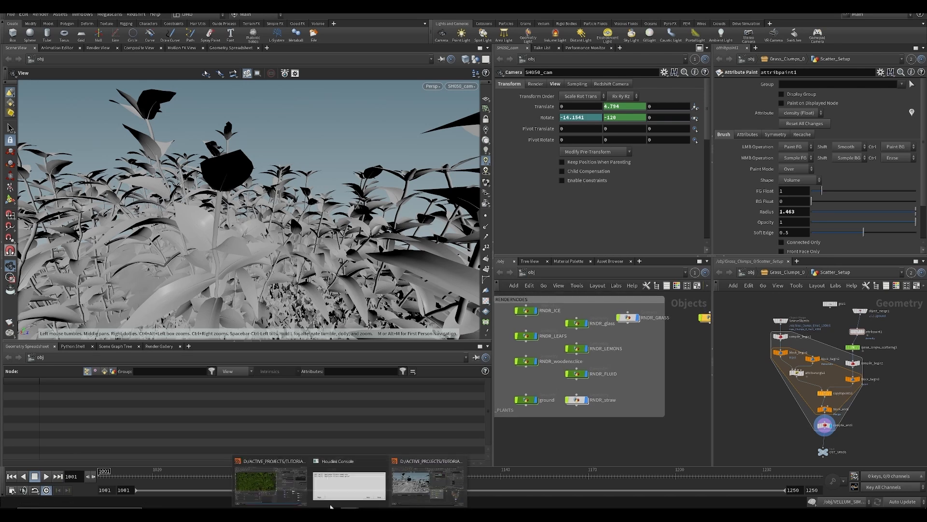
left_click(266, 481)
scroll(632, 409, "down", 5)
left_click(898, 502)
left_click(902, 498)
left_click(580, 289)
scroll(634, 346, "down", 5)
middle_click_drag(634, 346, 633, 416)
middle_click_drag(582, 356, 618, 354)
scroll(588, 334, "down", 3)
left_click_drag(572, 328, 684, 414)
key("ctrl+c")
mouse_move(349, 513)
left_click(429, 465)
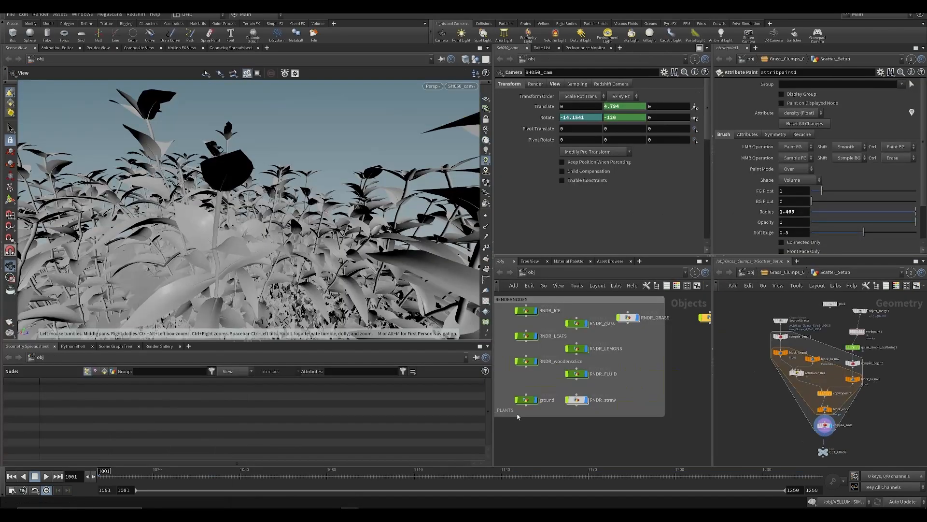
Save the scene and switch to the empty stage network in the Solaris desktop layout
key("ctrl+s")
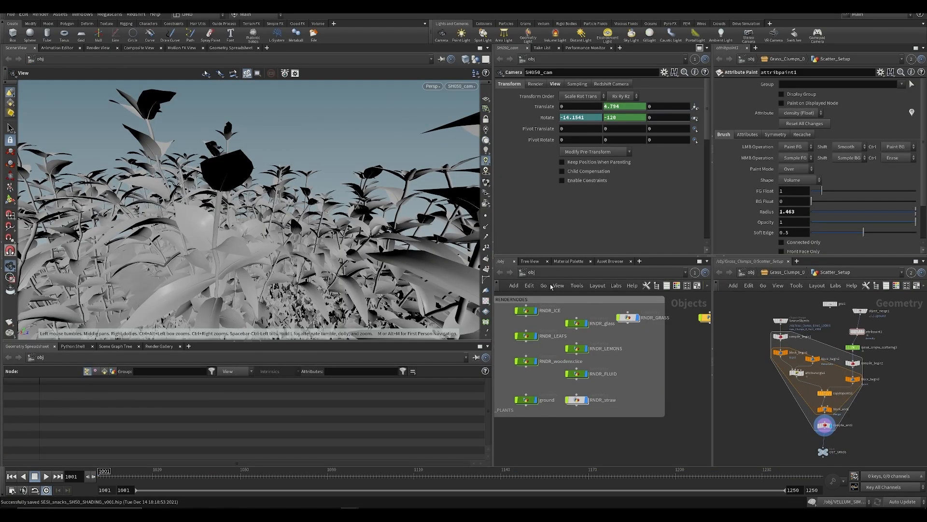
left_click(551, 273)
left_click(570, 344)
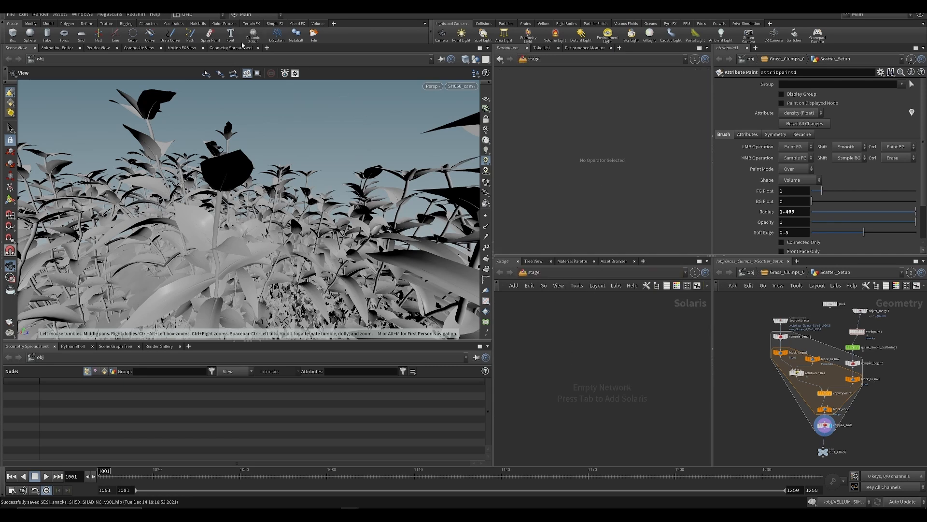
left_click(196, 16)
left_click(193, 107)
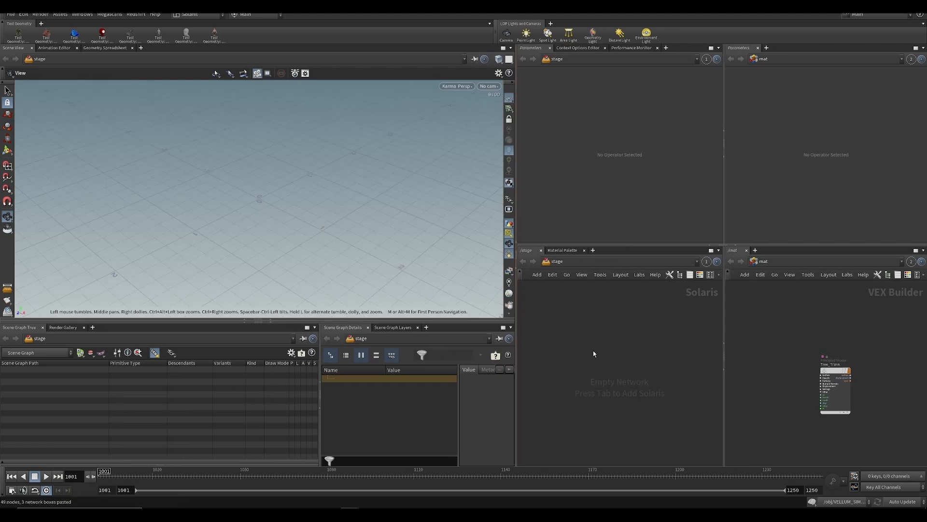
Paste the copied nodes and network boxes into the empty stage network and save the scene
key("ctrl+v")
key("ctrl+s")
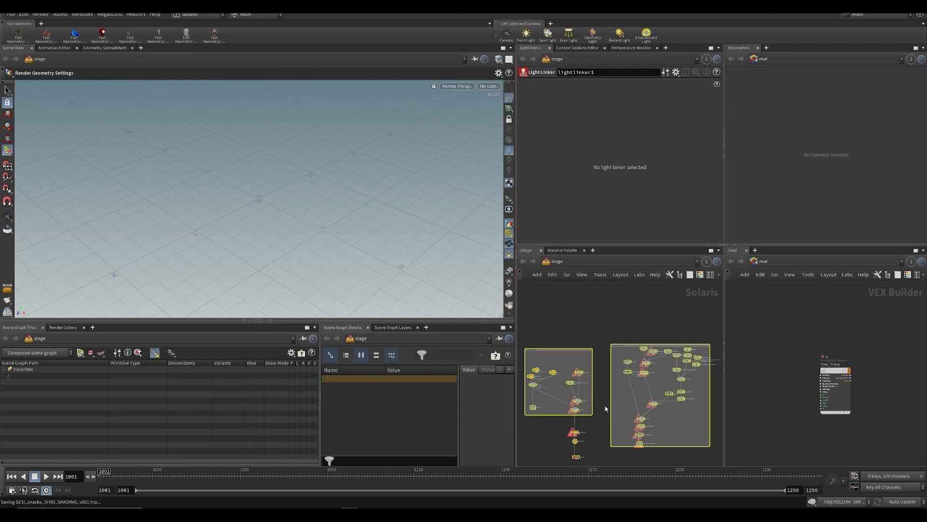
left_click(605, 408)
middle_click_drag(602, 404, 616, 369)
scroll(616, 369, "down", 2)
Set the scene to Manual update, show the obj network beside the widened stage network, and save
left_click_drag(725, 401, 747, 386)
left_click(901, 501)
left_click(900, 495)
left_click(804, 262)
left_click(818, 306)
middle_click_drag(799, 328, 828, 337)
scroll(806, 331, "up", 4)
key("ctrl+s")
middle_click_drag(835, 376, 798, 369)
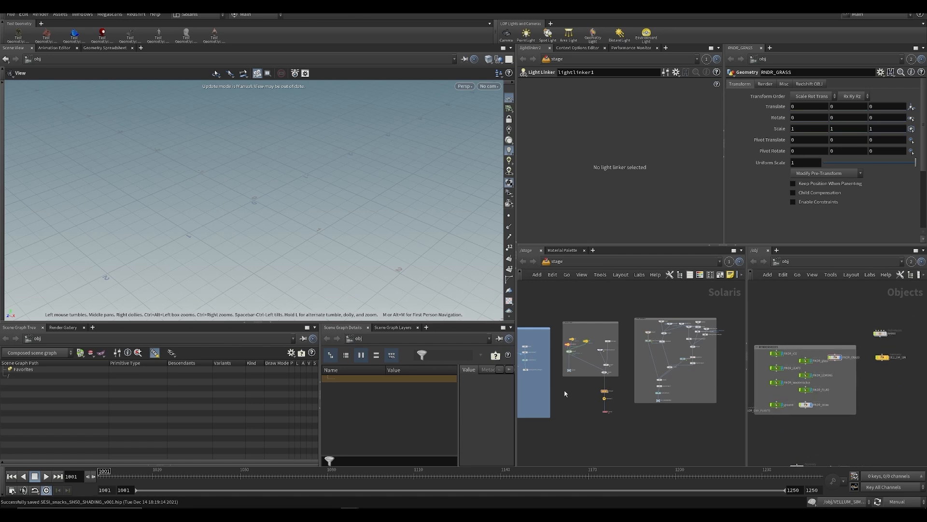
Link the scene viewer to pane group 1 to display the stage
scroll(577, 383, "up", 4)
middle_click_drag(582, 378, 579, 426)
middle_click_drag(674, 399, 548, 417)
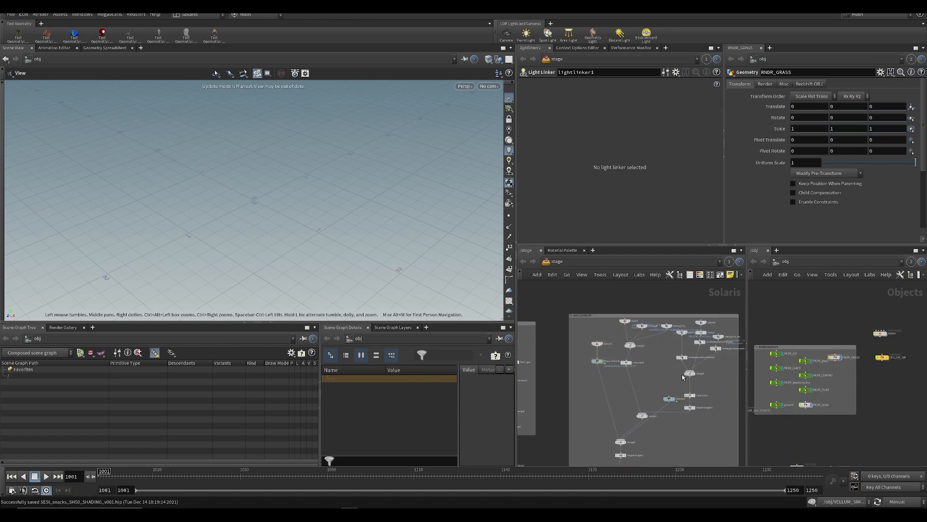
middle_click_drag(630, 358, 562, 398)
scroll(561, 397, "up", 3)
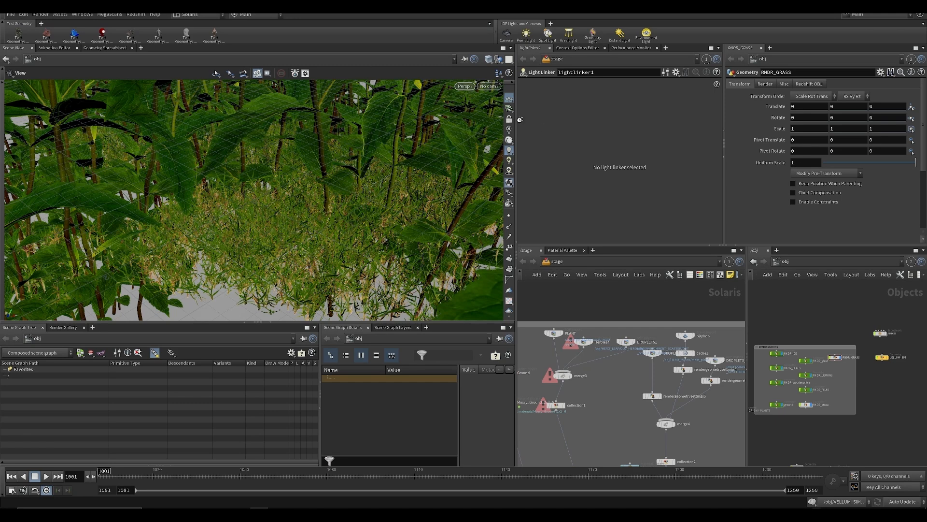
left_click(510, 184)
left_click(474, 59)
left_click(473, 98)
Examine the imported geometry nodes in the stage network and the matching objects in the RENDERNODES box
middle_click_drag(590, 306, 627, 342)
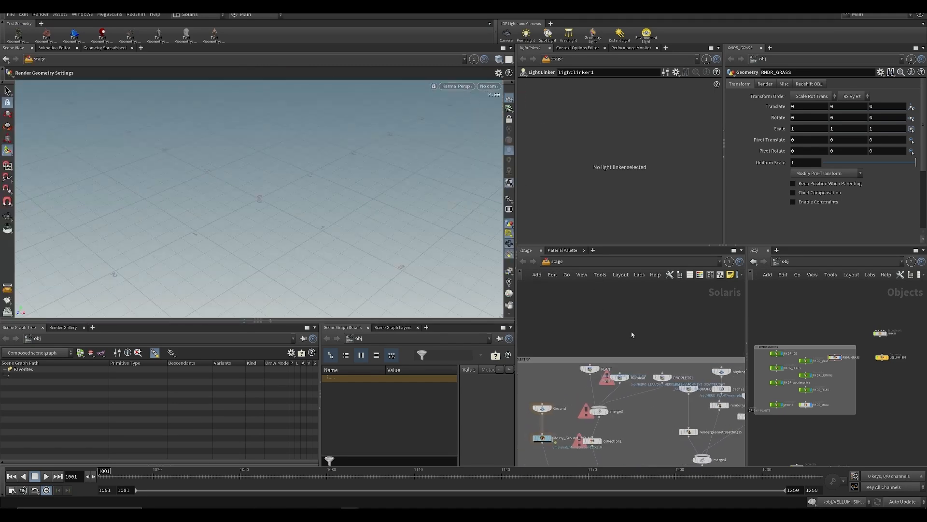
scroll(634, 339, "up", 4)
middle_click_drag(623, 415, 642, 351)
scroll(642, 362, "down", 4)
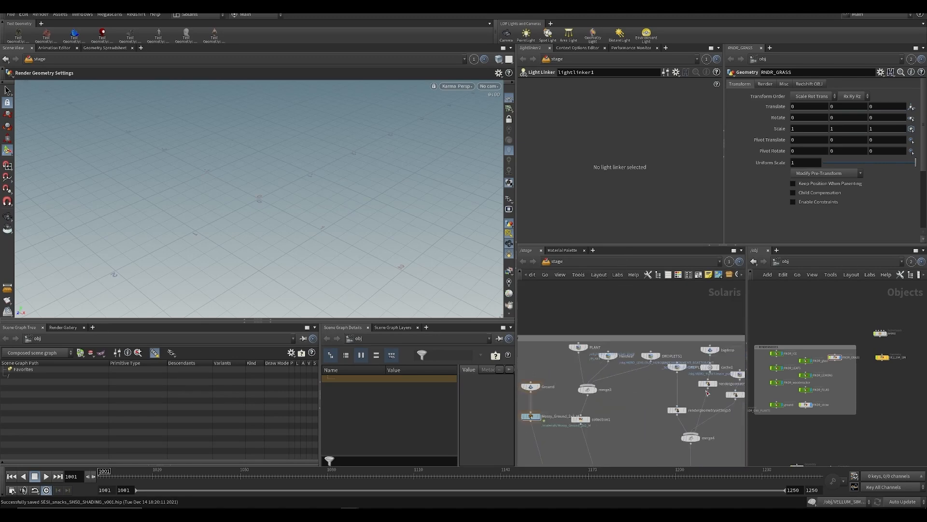
scroll(797, 336, "up", 1)
scroll(808, 449, "up", 3)
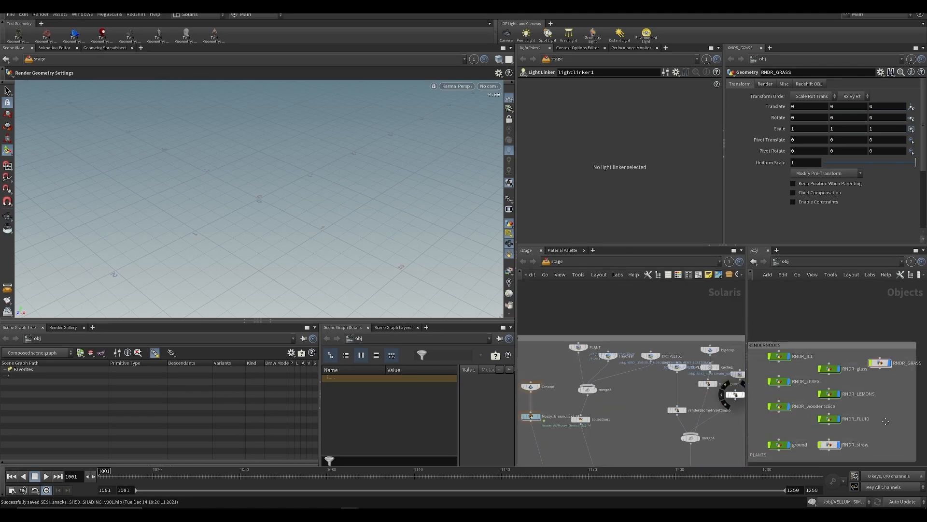
middle_click_drag(807, 450, 823, 391)
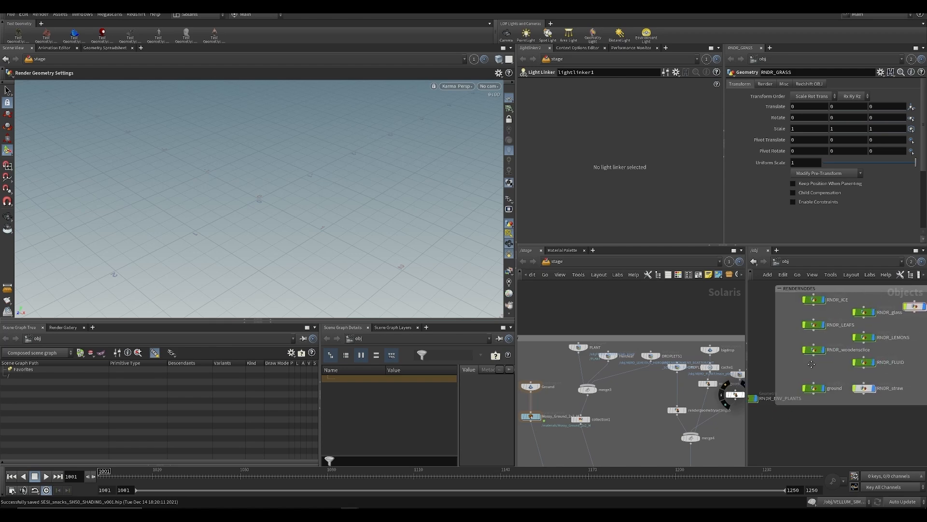
scroll(880, 367, "down", 3)
middle_click_drag(900, 376, 875, 380)
scroll(875, 380, "up", 3)
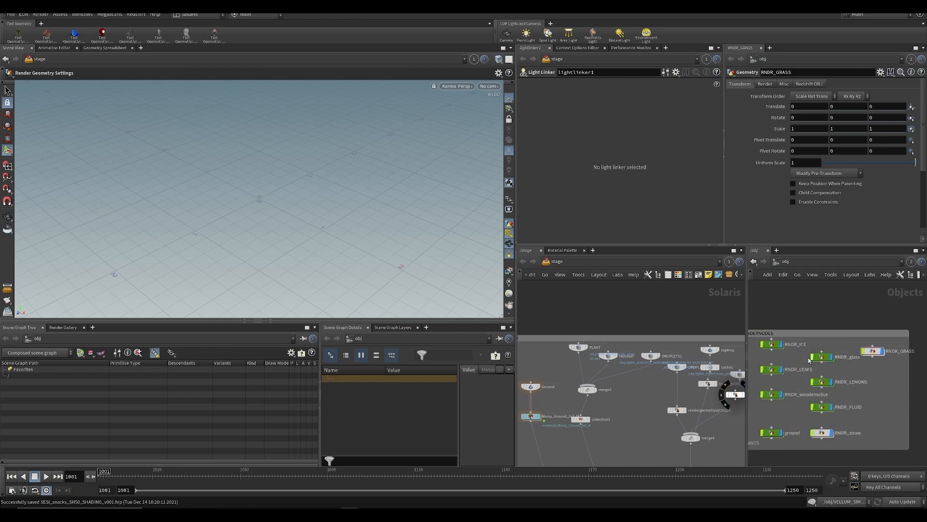
left_click_drag(817, 333, 832, 320)
Select the Ground scene import and display the mossy ground material library connected below it
middle_click_drag(614, 393, 668, 385)
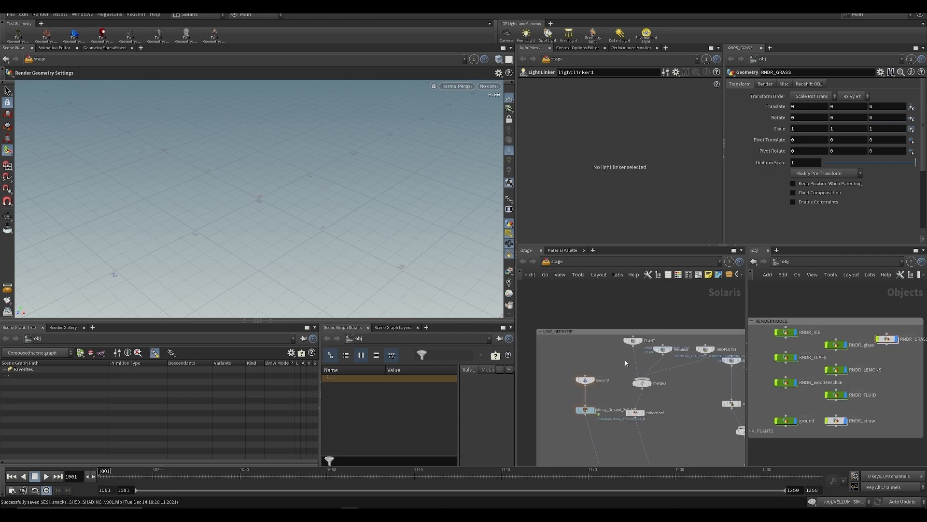
left_click(585, 381)
left_click_drag(789, 427, 607, 131)
left_click(597, 406)
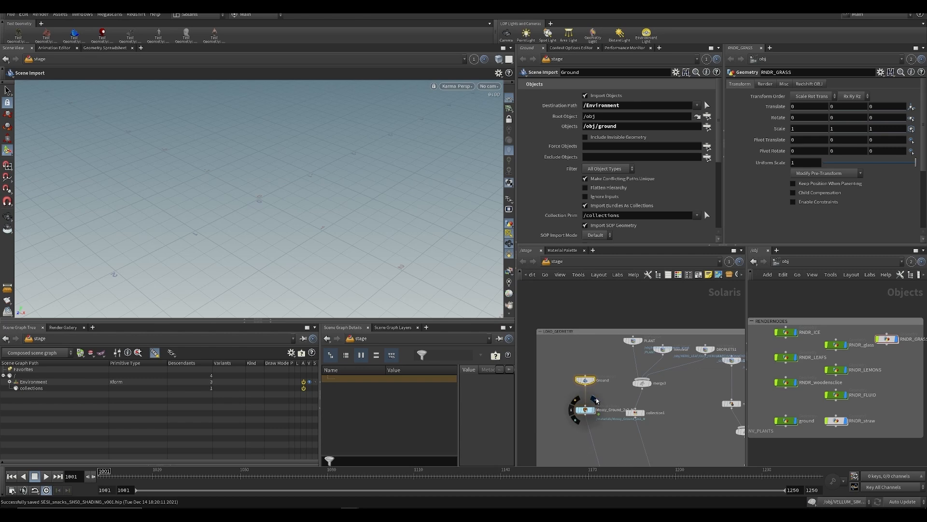
Switch the viewport renderer to Houdini GL, save the scene, and hide the reference grid to inspect the ground closely
left_click(454, 86)
left_click(453, 120)
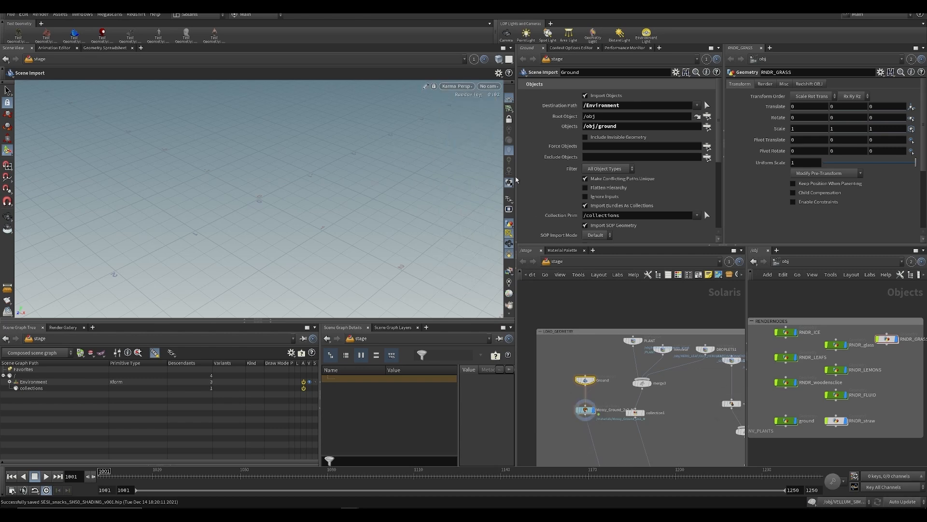
key("ctrl+s")
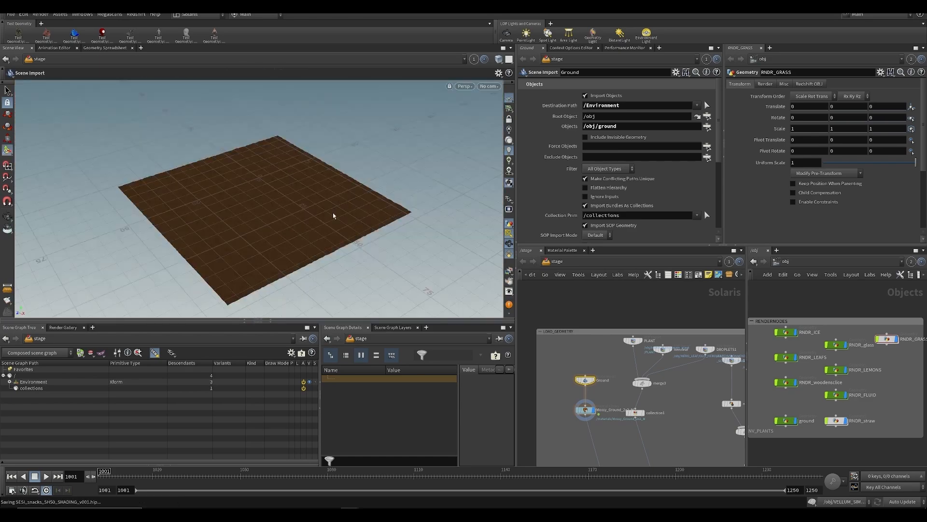
left_click_drag(276, 236, 250, 261, "alt")
right_click_drag(251, 261, 265, 202, "alt")
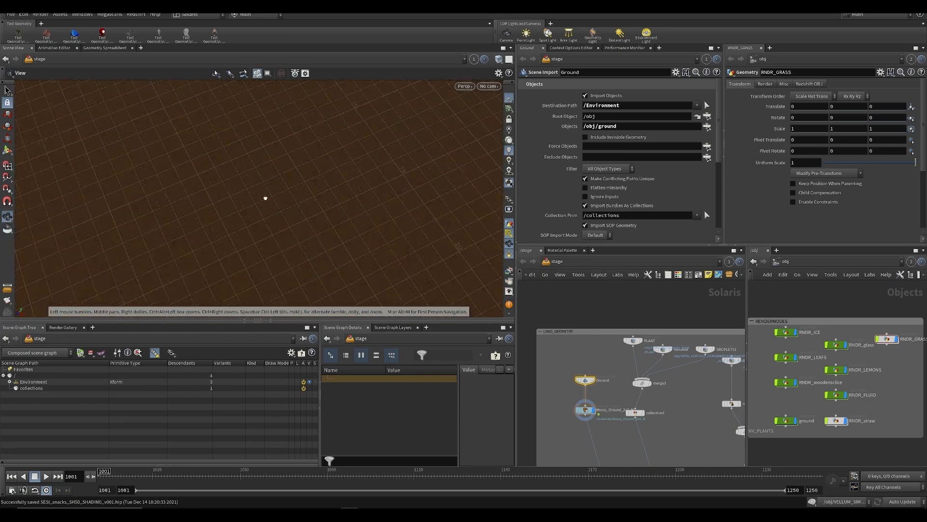
left_click(511, 98)
left_click_drag(404, 161, 381, 219, "alt")
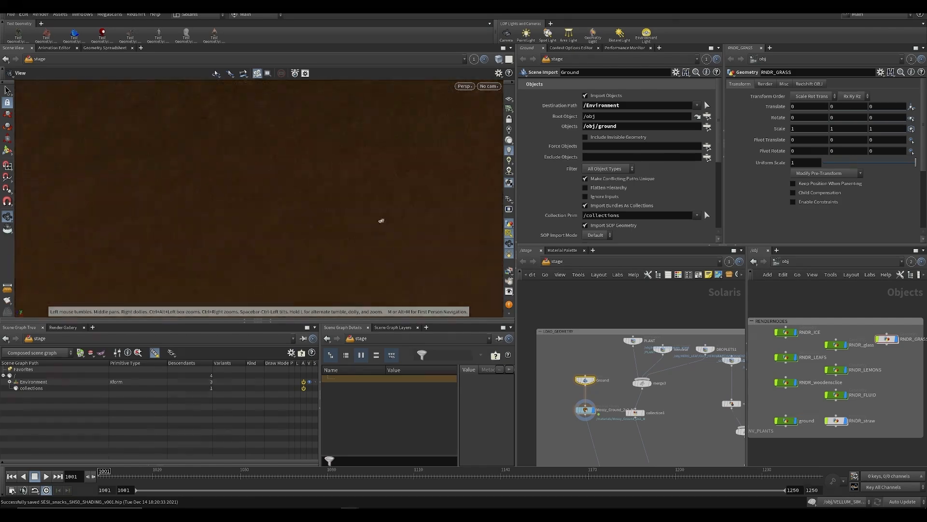
Add a UV Project node after mountain1 inside the ground object, save the scene, and show the node's initialization settings
double_click(786, 420)
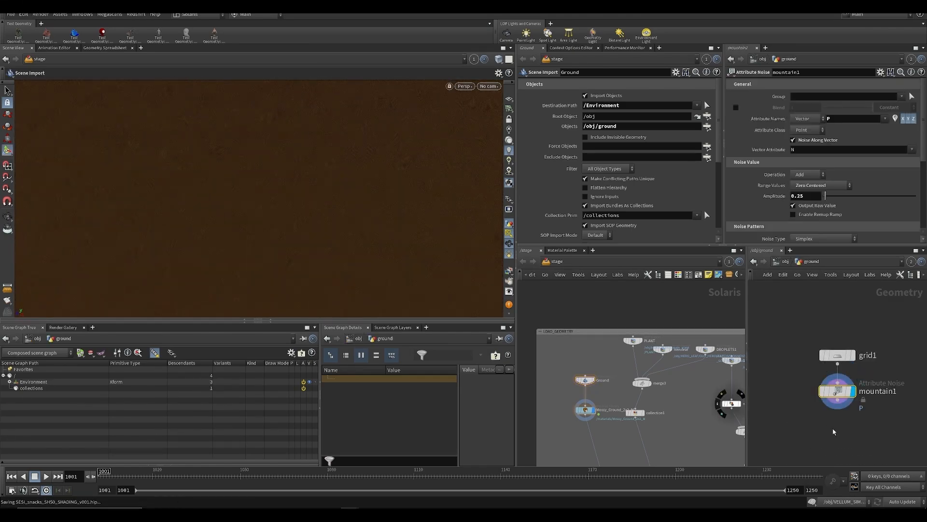
key("ctrl+s")
key("Tab")
type("uvpro")
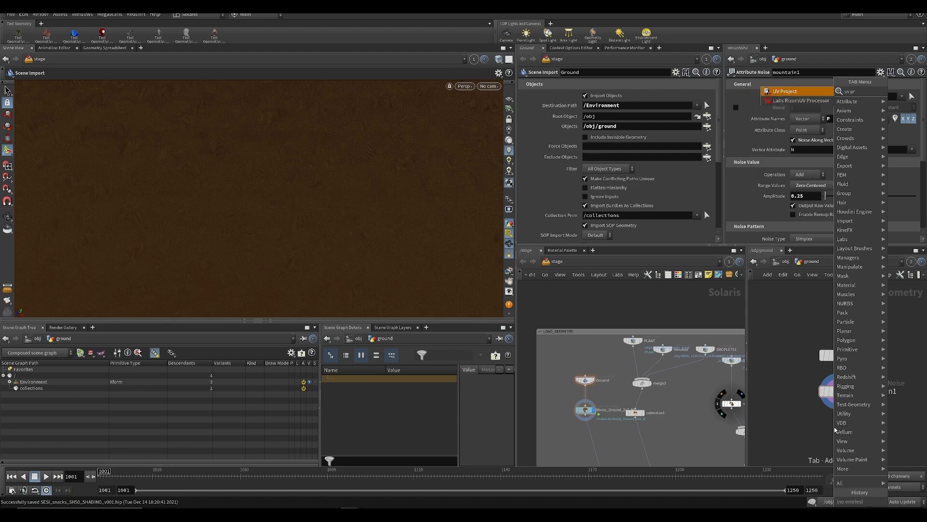
key("Return")
key("Return")
key("ctrl+s")
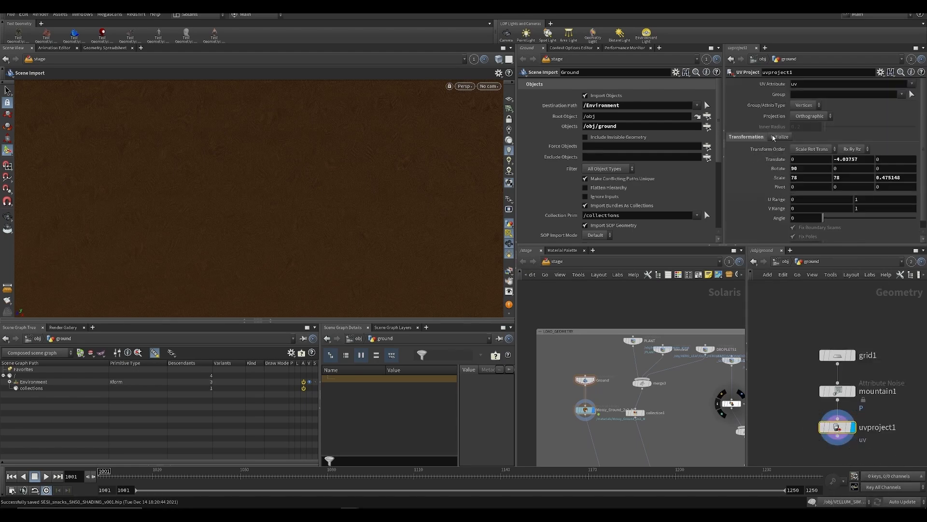
left_click(779, 137)
middle_click_drag(810, 375, 814, 322)
Compare the Ground import with its mossy ground material by displaying each in turn, and save the scene
left_click(591, 381)
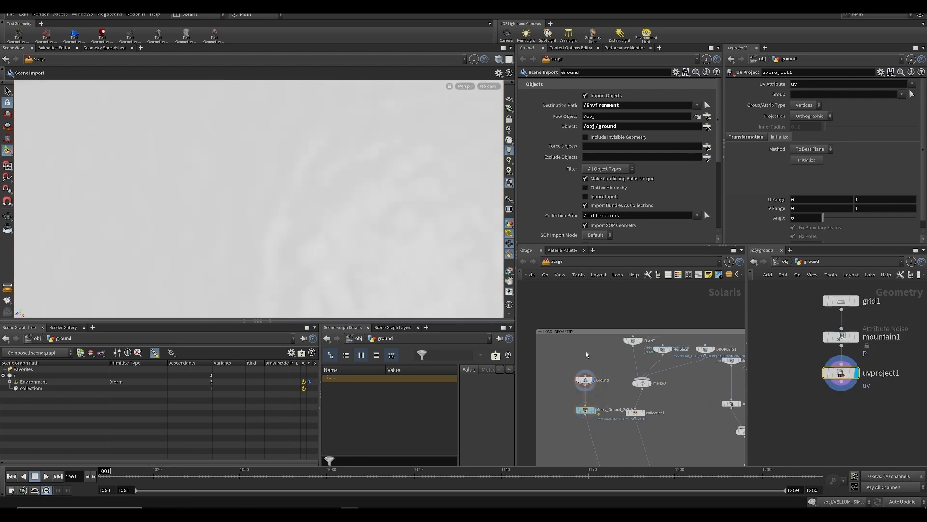
left_click(594, 410)
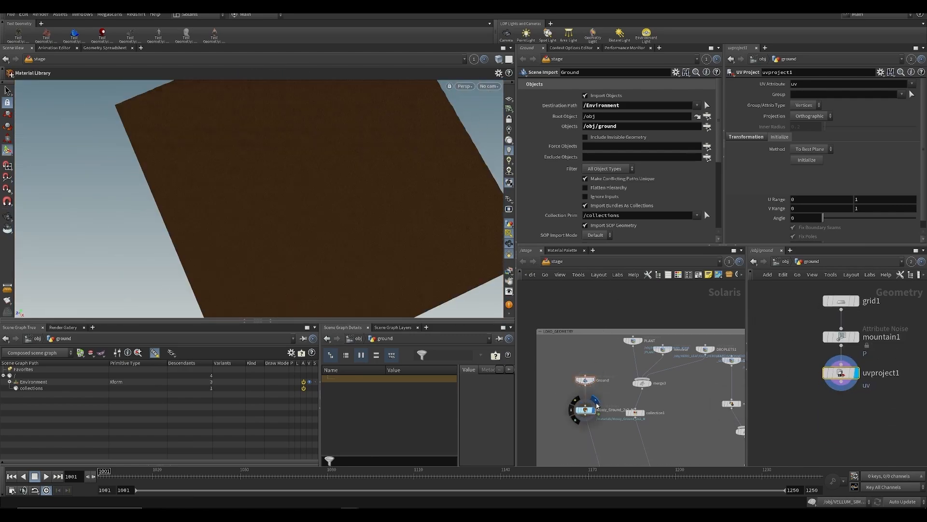
key("ctrl+s")
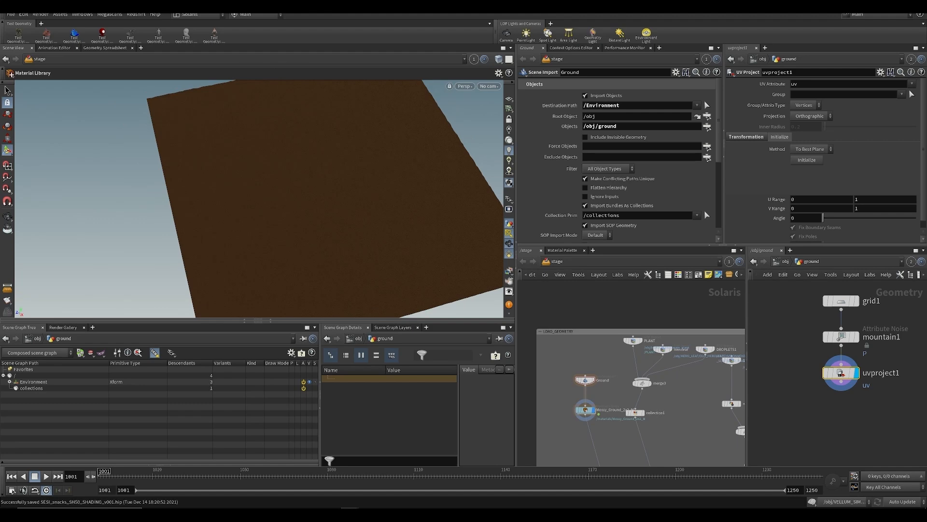
Show only the ground object in the viewer, check its UVs in the UV and perspective views, and save the scene
left_click(474, 59)
left_click(489, 116)
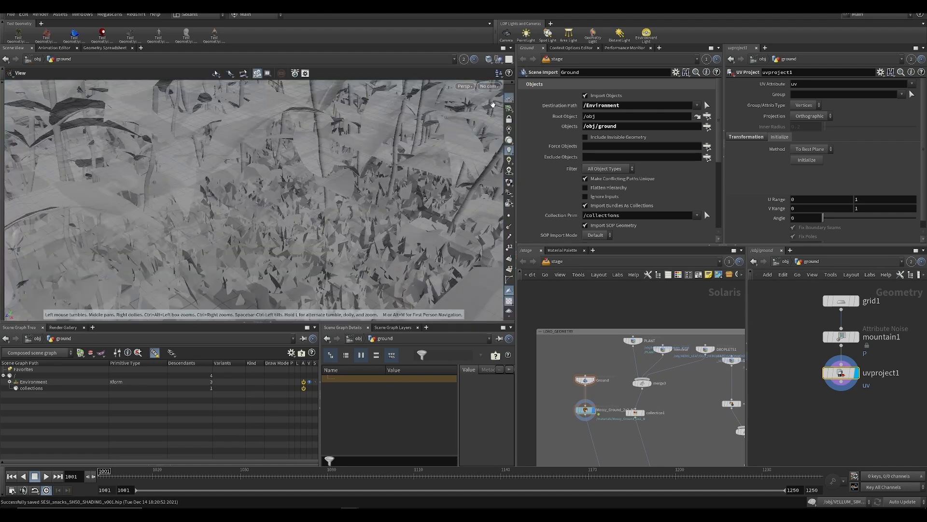
left_click(500, 59)
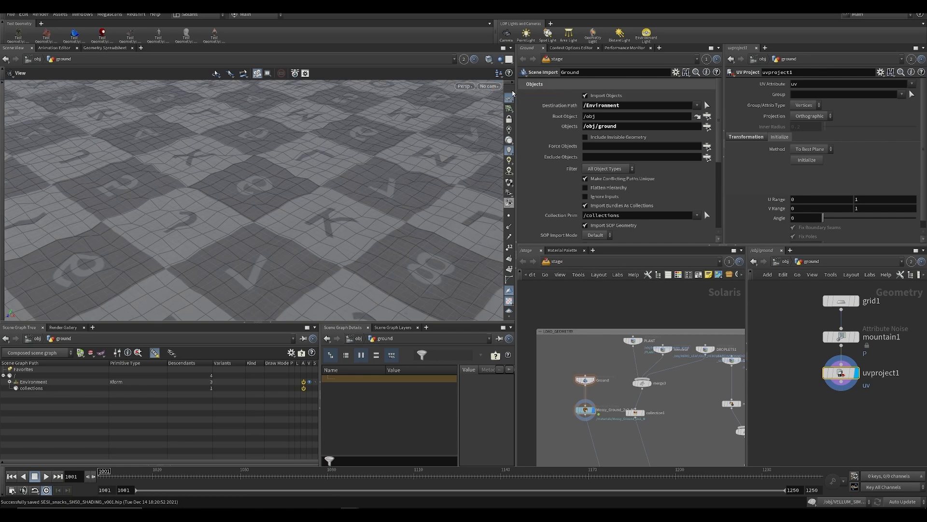
key("space+5")
key("space+1")
key("ctrl+s")
Link the viewer back to pane group 1 and select the displayed Mossy_Ground_2x2_M material library
left_click(464, 59)
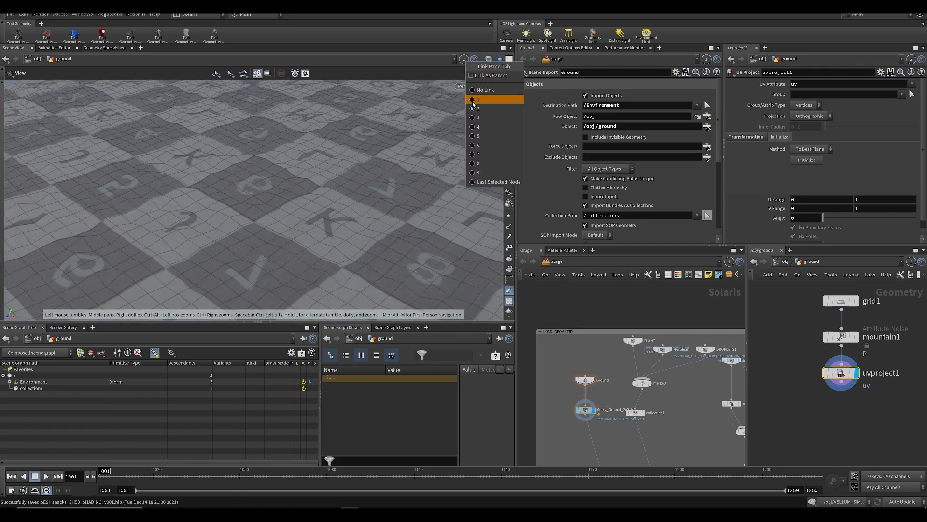
left_click(478, 98)
left_click(593, 380)
left_click(594, 410)
left_click(587, 411)
Preview the mossy ground with Karma in the viewport, and return to Houdini GL
left_click(464, 86)
left_click(476, 128)
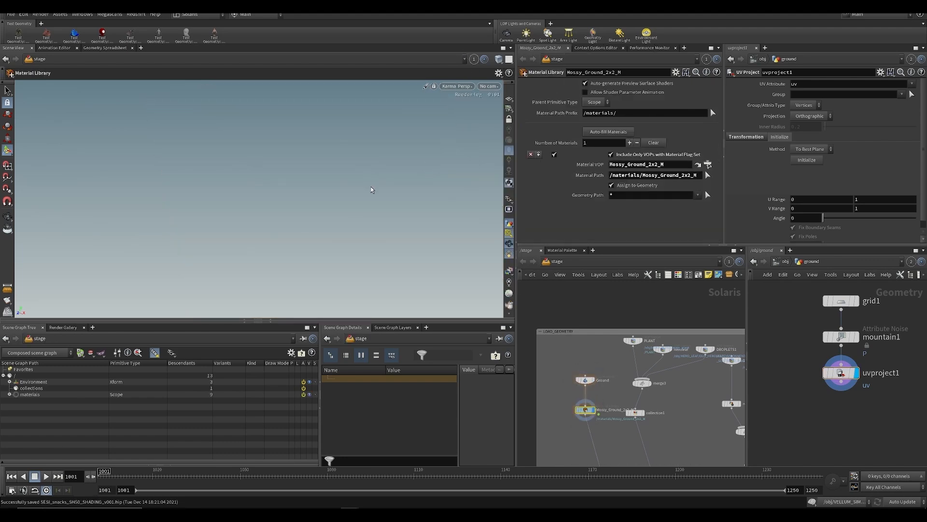
key("Escape")
left_click_drag(405, 178, 345, 219)
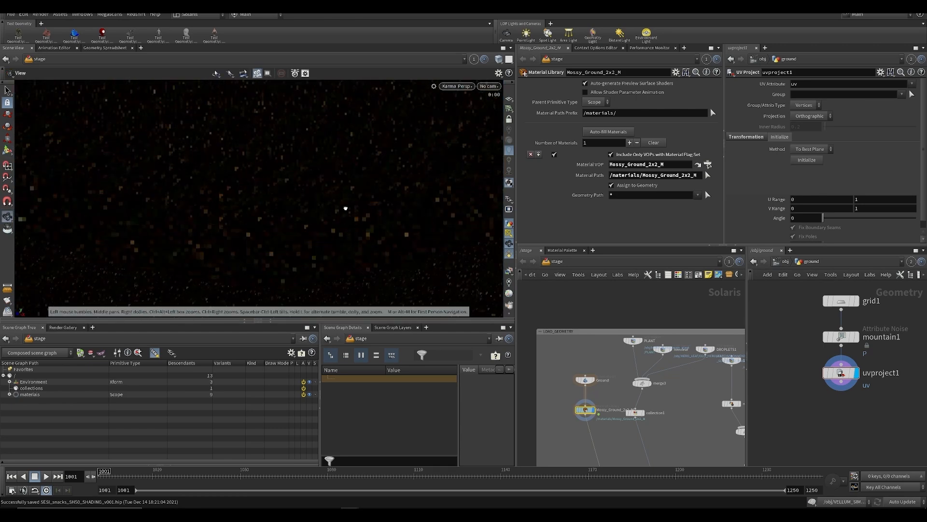
key("Return")
left_click(456, 85)
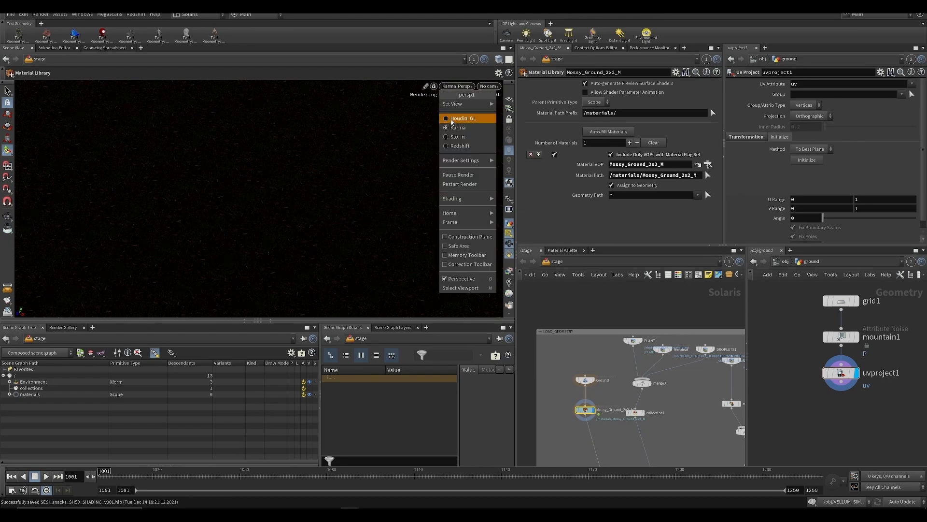
left_click(471, 119)
Go up to the object level in the geometry network and select the RNDR_ENV_PLANTS object
middle_click_drag(640, 371, 603, 359)
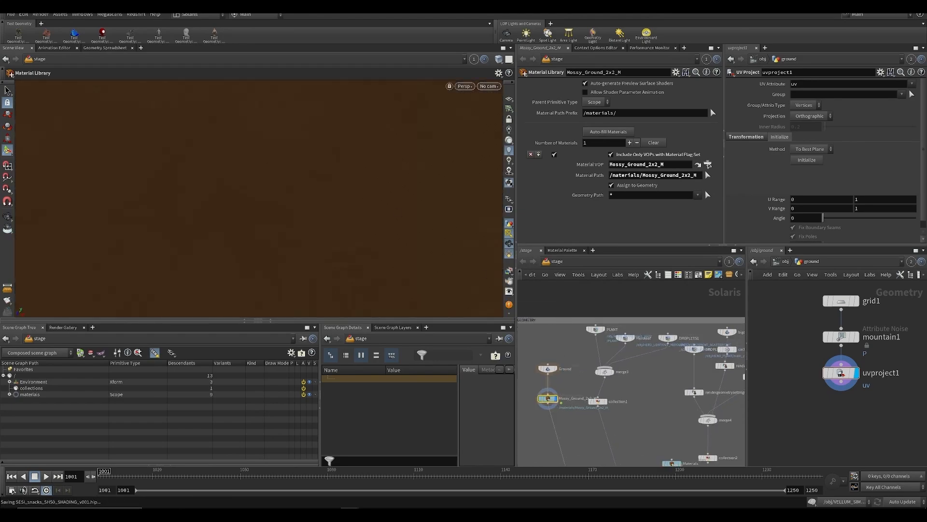
left_click(780, 264)
scroll(895, 419, "down", 5)
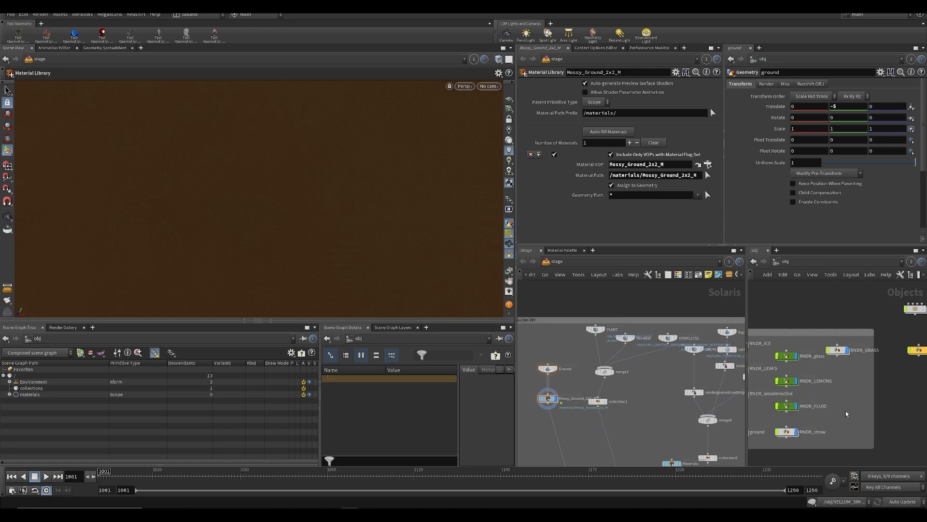
middle_click_drag(865, 406, 824, 332)
scroll(827, 334, "up", 8)
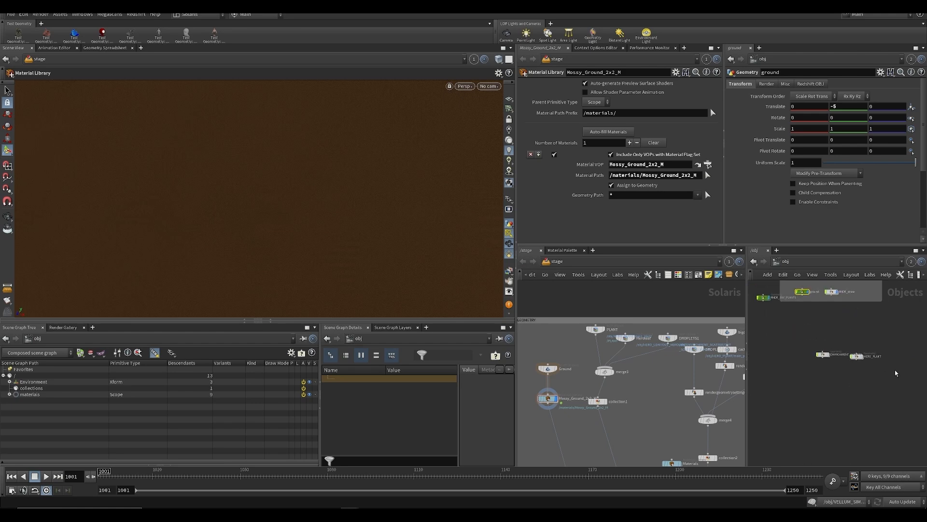
left_click(768, 329)
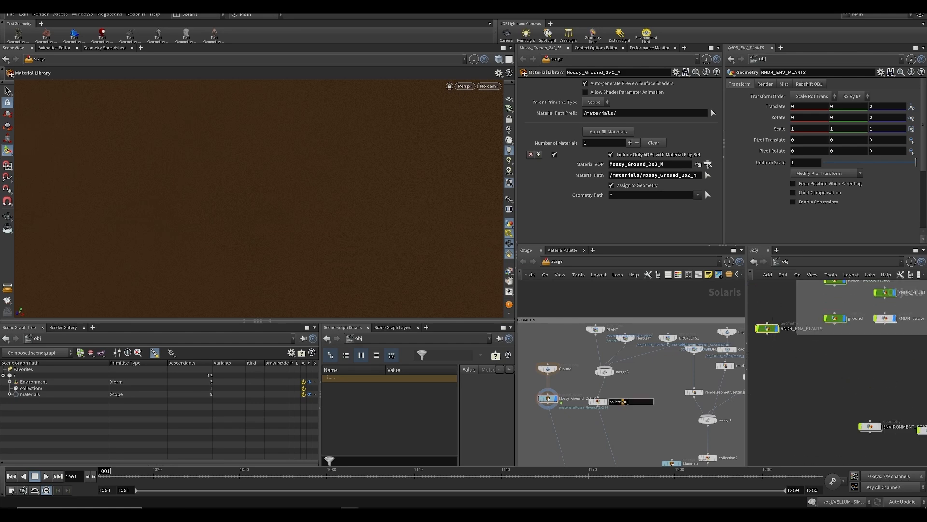
Delete the hero leaf and DROPLETS1 imports feeding merge3, and rename the PLANT import as ENV_PLANTS
middle_click_drag(650, 397, 632, 395)
scroll(634, 376, "up", 3)
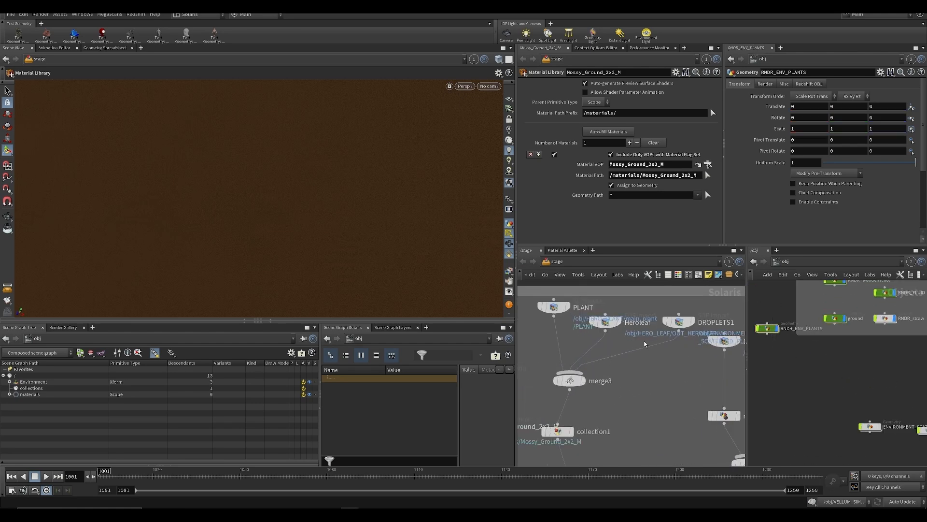
middle_click_drag(647, 343, 656, 349)
left_click_drag(675, 354, 606, 329)
scroll(651, 353, "down", 3)
key("Delete")
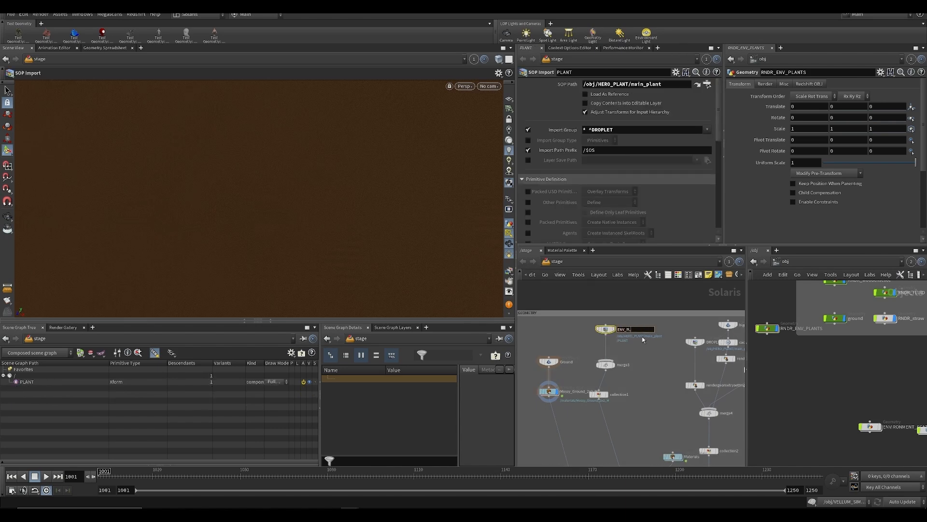
type("S")
key("Return")
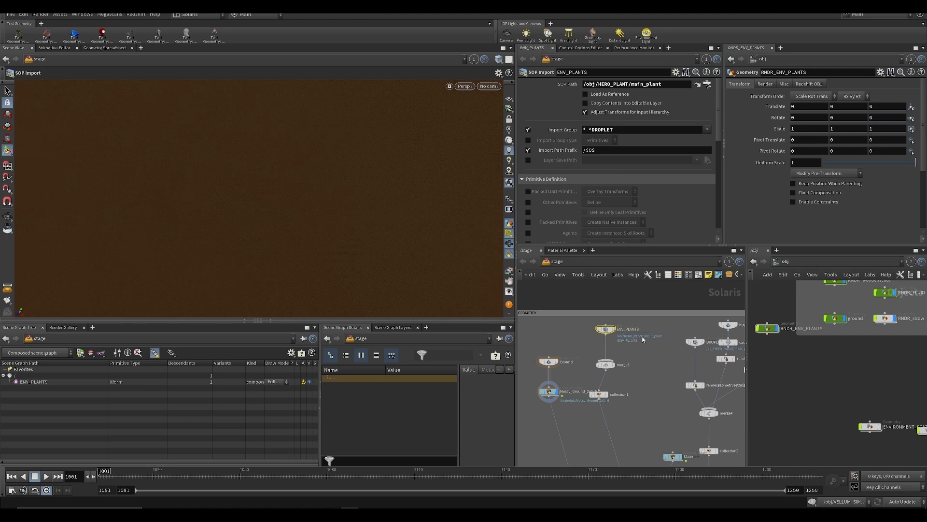
Append a null after object_merge1 inside RNDR_ENV_PLANTS and set it as the SOP Path of the ENV_PLANTS import
double_click(768, 326)
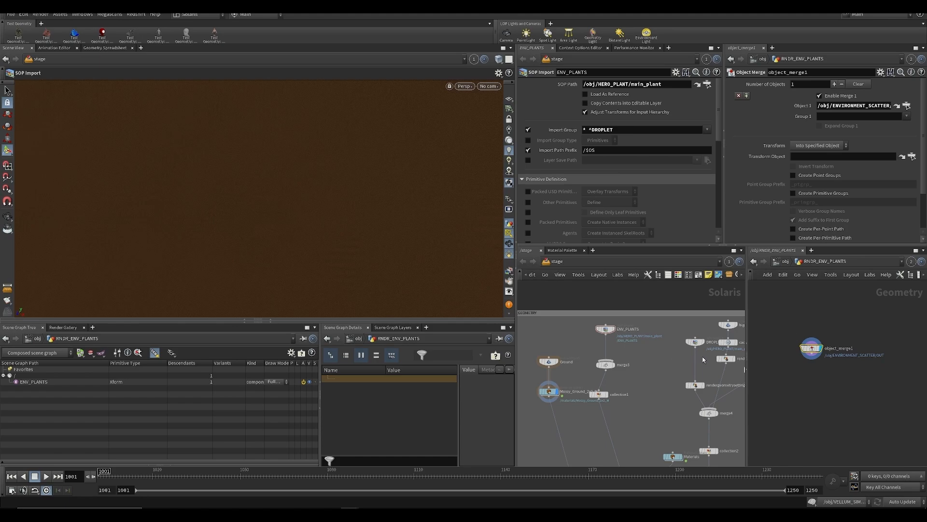
scroll(804, 364, "up", 3)
key("Tab")
type("null")
key("Return")
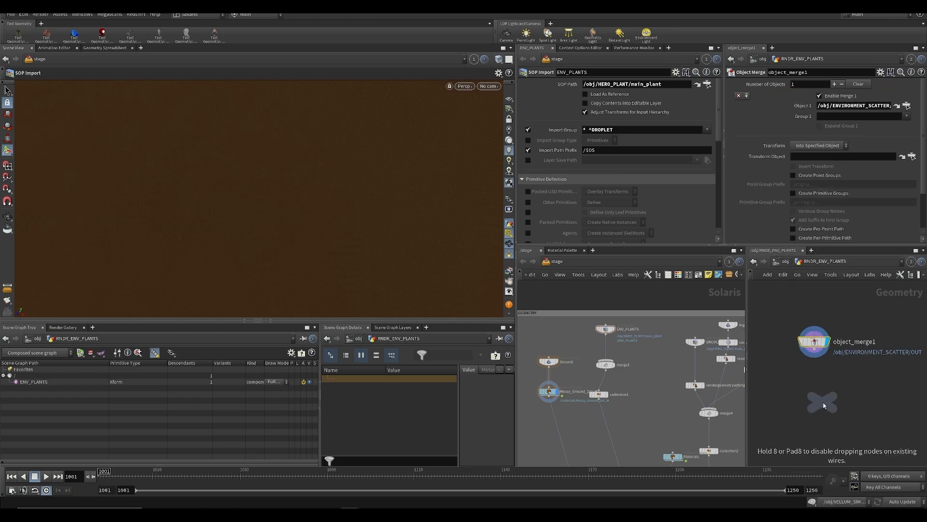
left_click(815, 423)
left_click_drag(813, 353, 613, 88)
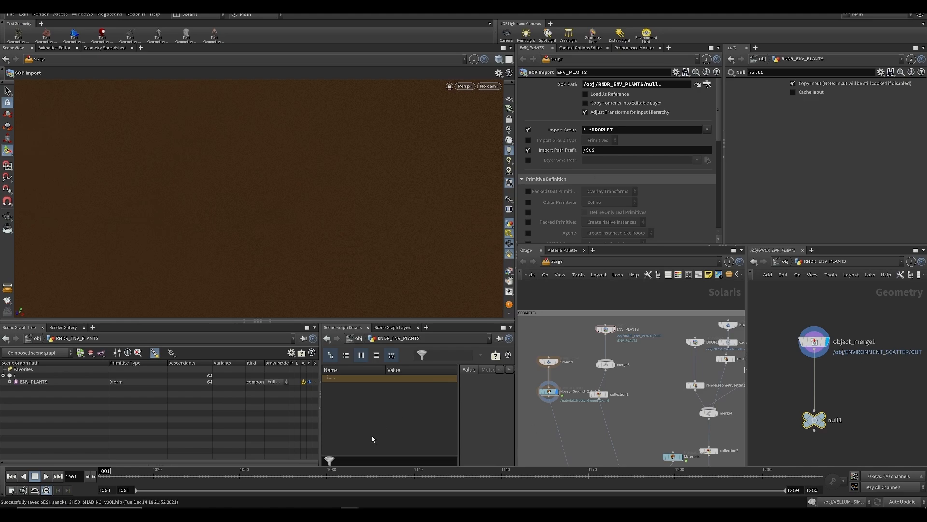
Link the viewer to pane group 2 and inspect the scattered environment plants up close
left_click(476, 60)
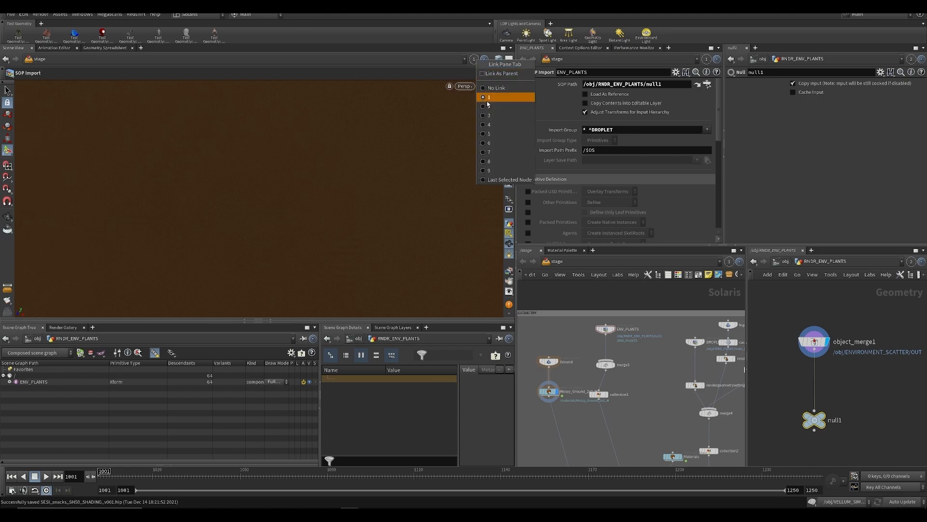
left_click(488, 106)
key("space+f")
scroll(258, 207, "up", 8)
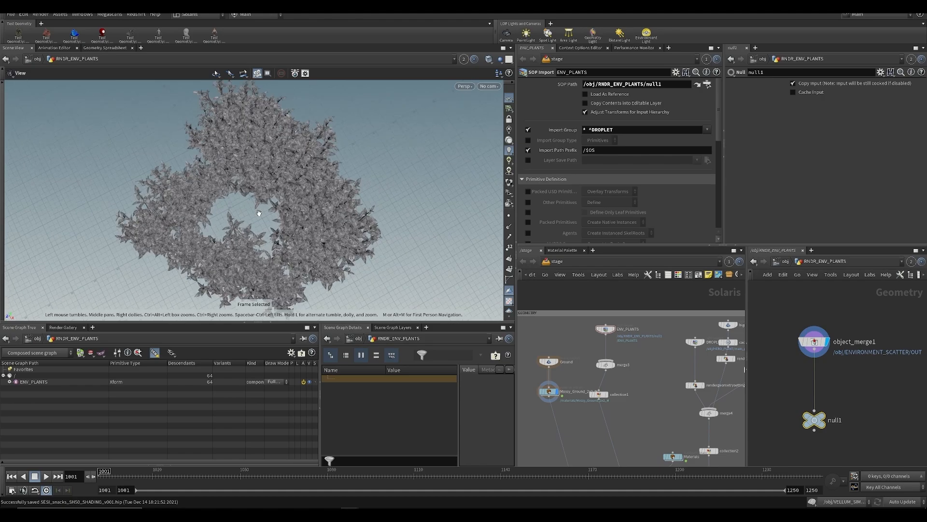
left_click_drag(272, 204, 261, 162)
left_click_drag(120, 479, 99, 476)
scroll(235, 193, "up", 4)
left_click_drag(237, 199, 312, 265)
Look over the stage network's geometry branches and link the viewer back to pane group 1
middle_click_drag(619, 422, 620, 383)
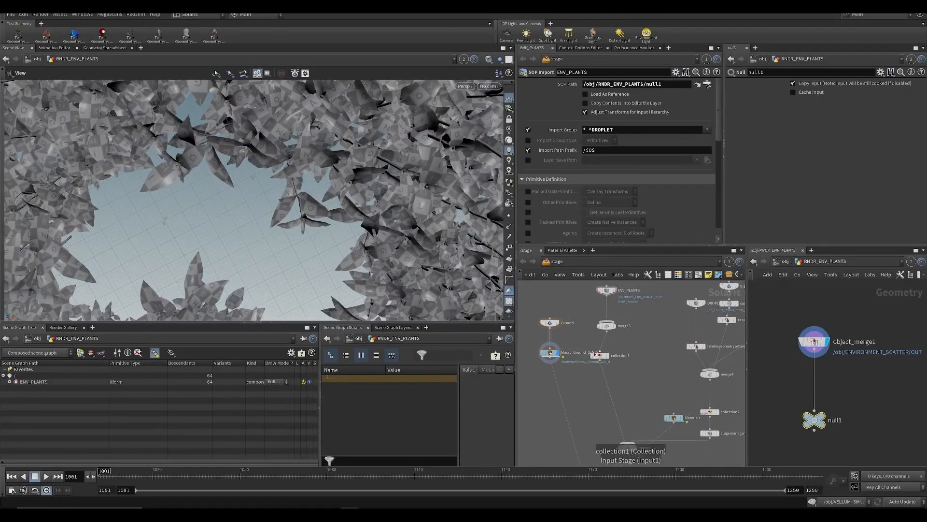
middle_click_drag(629, 453, 634, 346)
left_click_drag(634, 344, 623, 339)
middle_click_drag(648, 304, 587, 370)
scroll(628, 330, "down", 3)
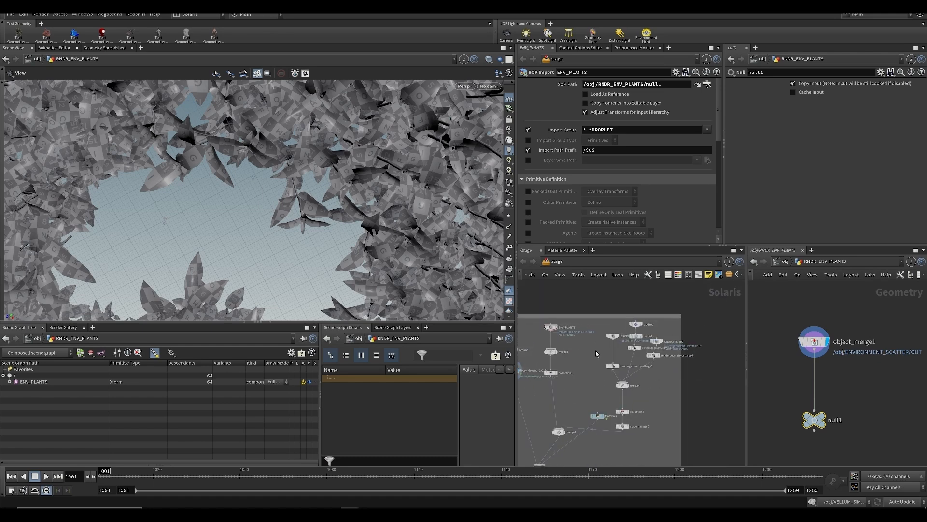
left_click(466, 62)
left_click(478, 104)
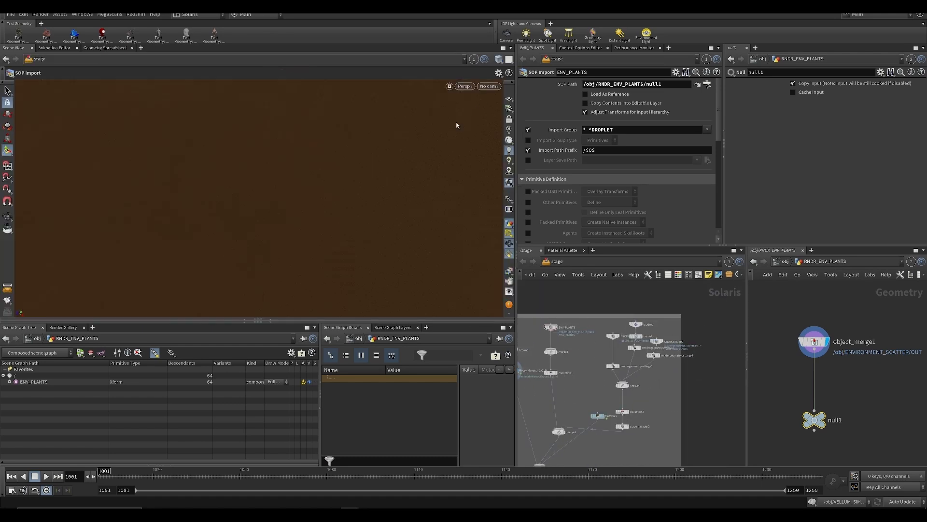
Delete the droplet branch from the stage network, including its imports, render settings, merge, collection2 and stage manager
scroll(571, 342, "up", 3)
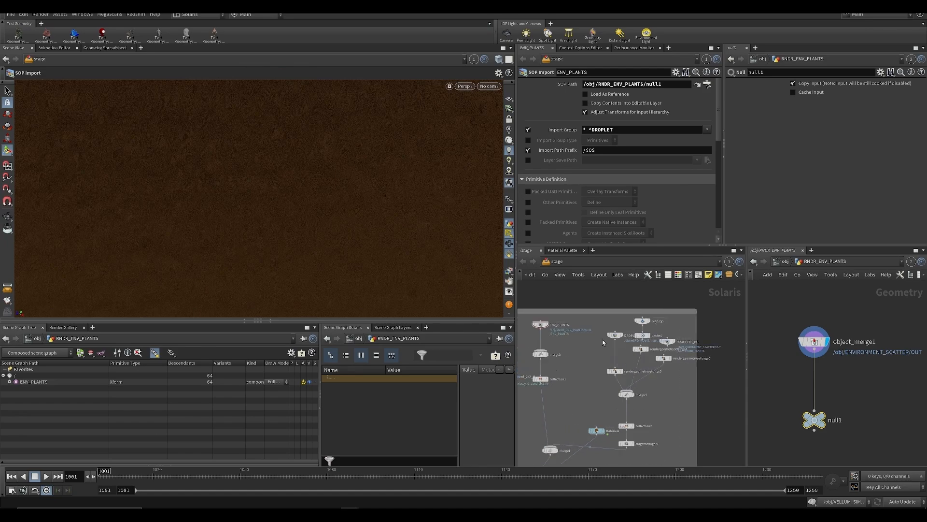
middle_click_drag(571, 343, 605, 329)
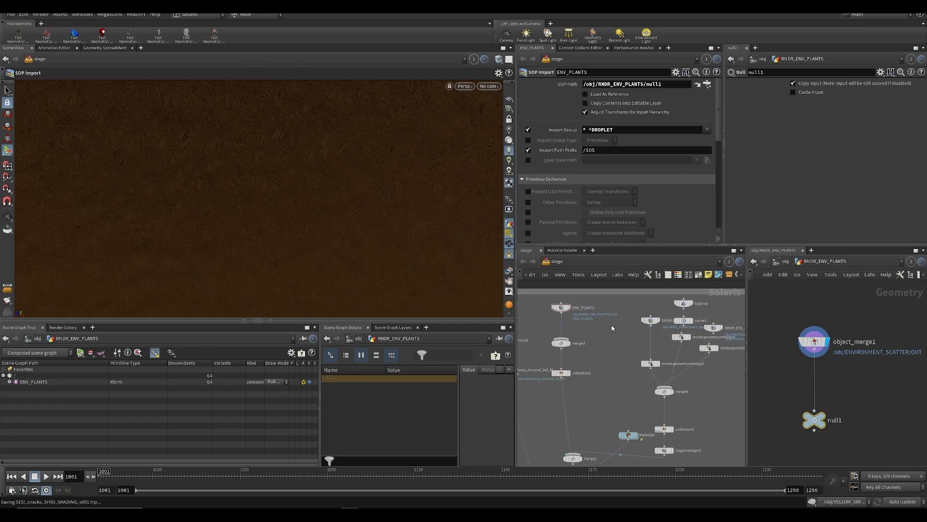
scroll(614, 329, "down", 2)
left_click_drag(702, 383, 615, 313)
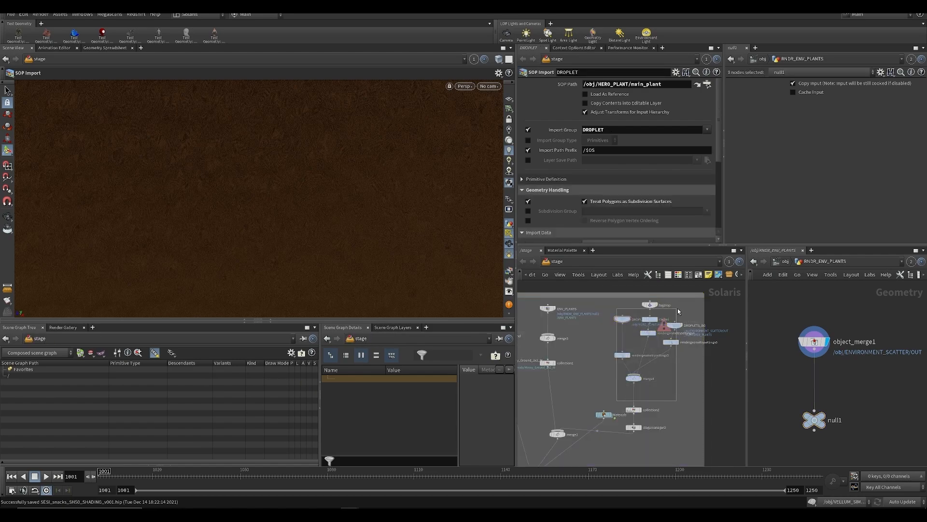
key("Delete")
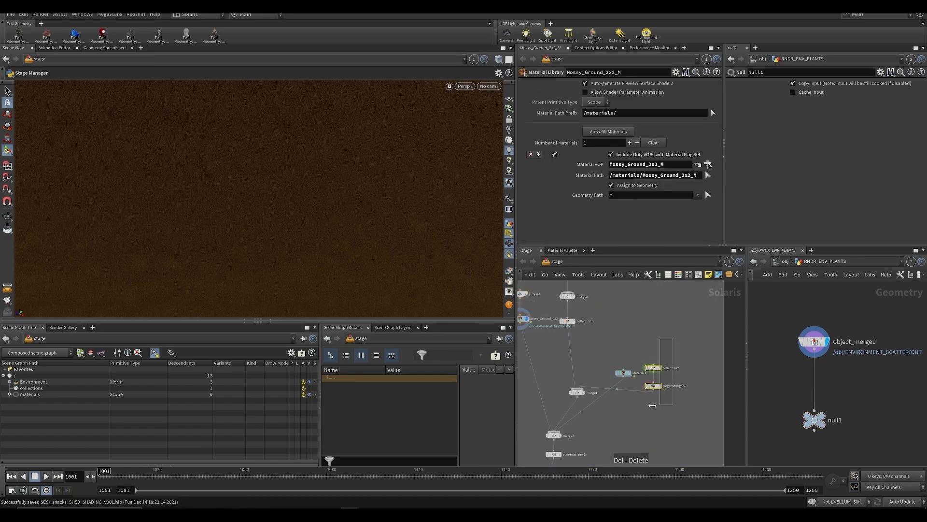
left_click(881, 396)
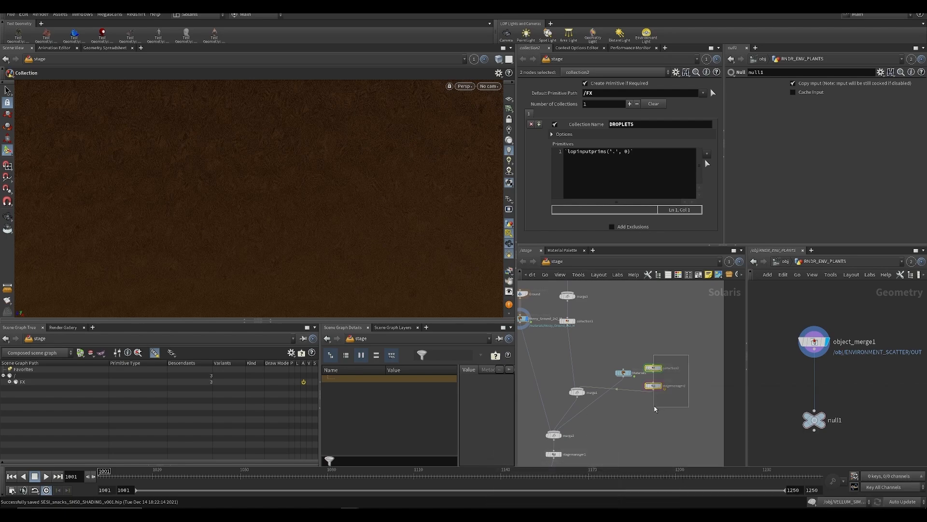
key("Delete")
Display the materiallinker1 node below the stage manager in the viewer and save the scene
middle_click_drag(618, 399, 645, 331)
scroll(599, 377, "up", 3)
left_click(591, 426)
middle_click_drag(593, 445, 588, 460)
left_click_drag(588, 460, 597, 466)
middle_click_drag(625, 394, 657, 291)
key("ctrl+s")
Narrow the viewport pane to give the networks and parameters more room, and save the scene
left_click_drag(516, 211, 370, 212)
scroll(584, 346, "down", 5)
scroll(487, 386, "up", 5)
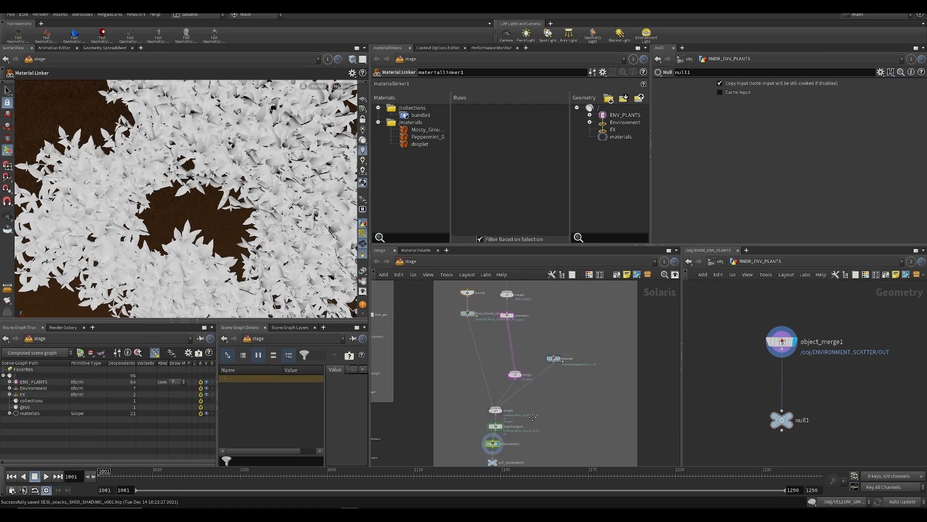
key("ctrl+s")
Check and copy the shader inside the Materials library, and insert the library node between merge3 and collection1
middle_click_drag(555, 311, 534, 380)
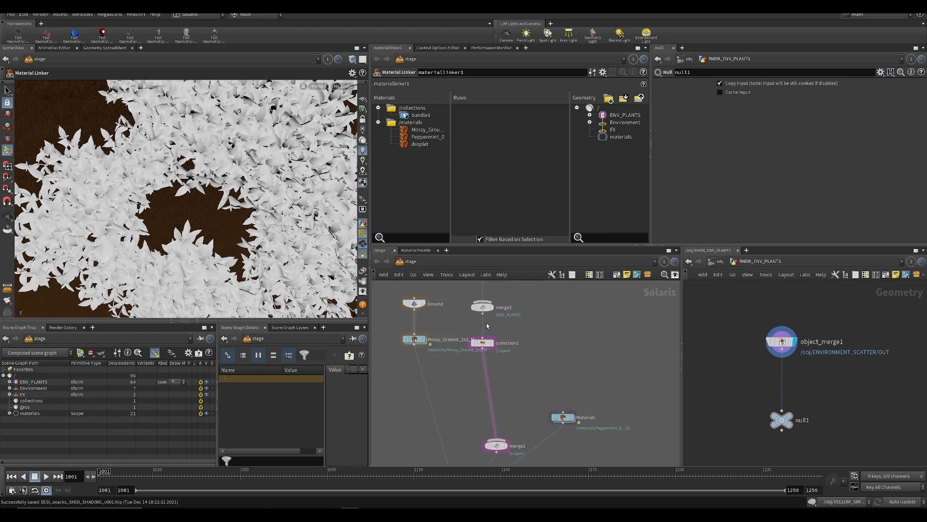
right_click_drag(248, 218, 224, 220, "alt")
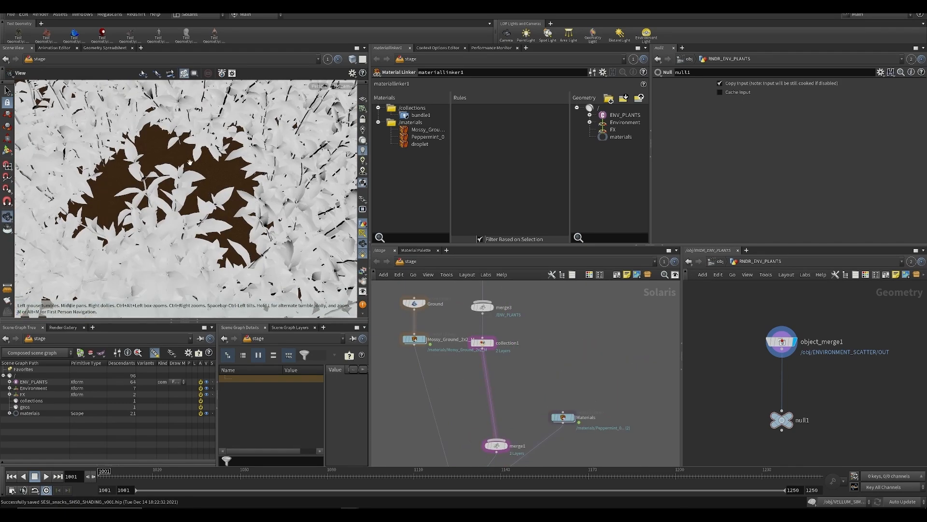
double_click(563, 416)
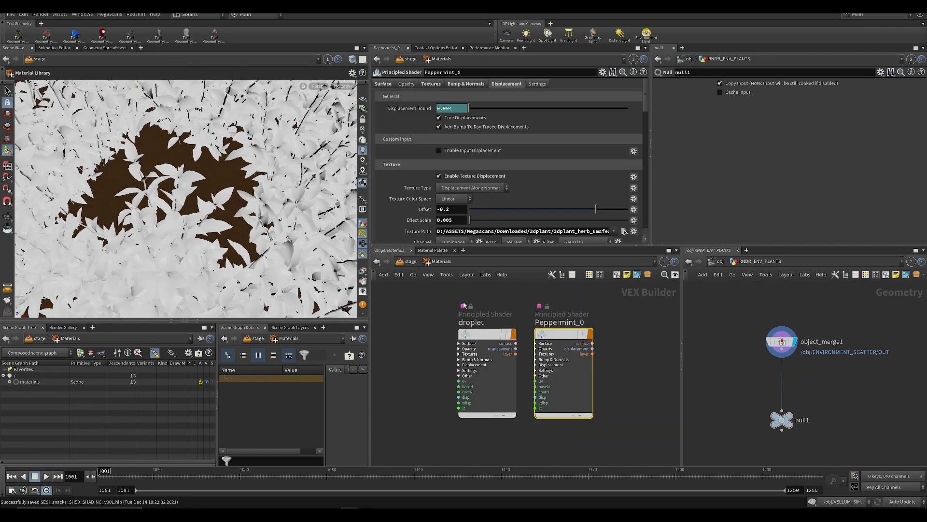
key("ctrl+c")
key("u")
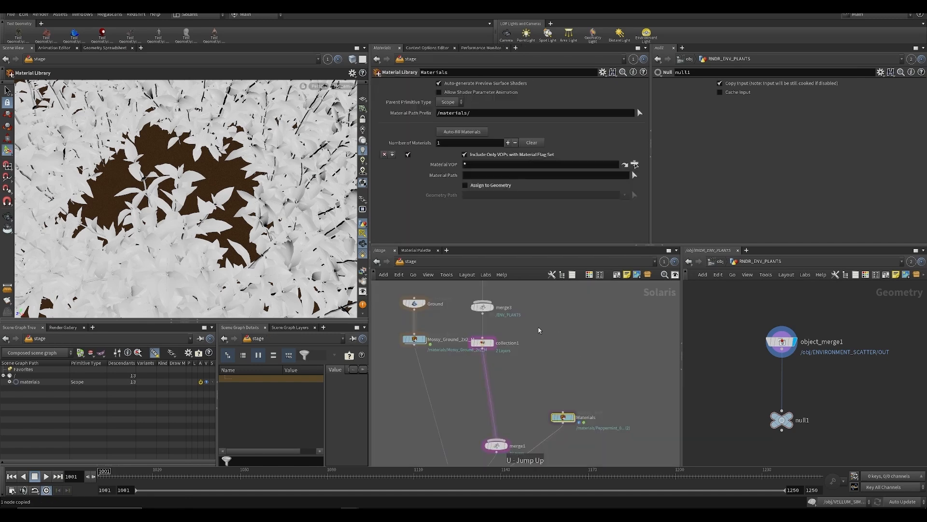
left_click_drag(560, 367, 502, 312)
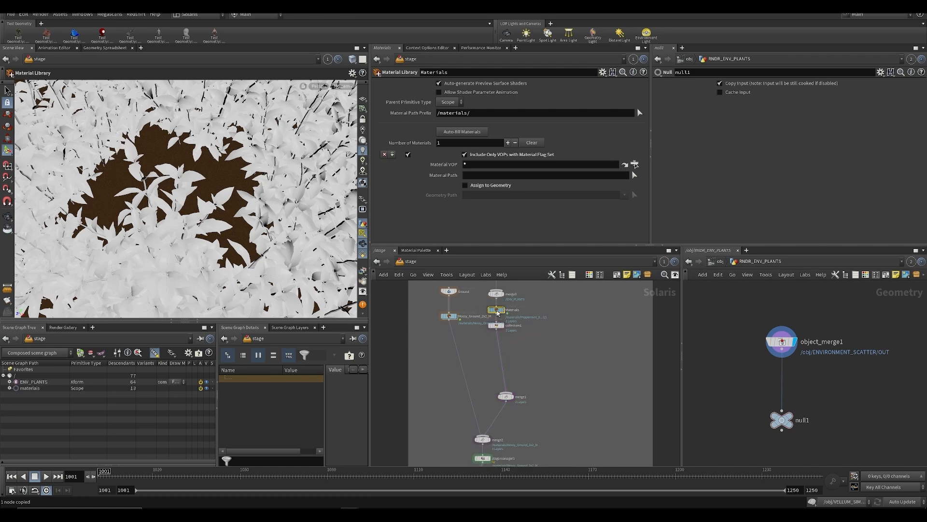
Delete the droplet shader inside the Materials library and return to the stage level
double_click(501, 312)
left_click(477, 392)
key("Delete")
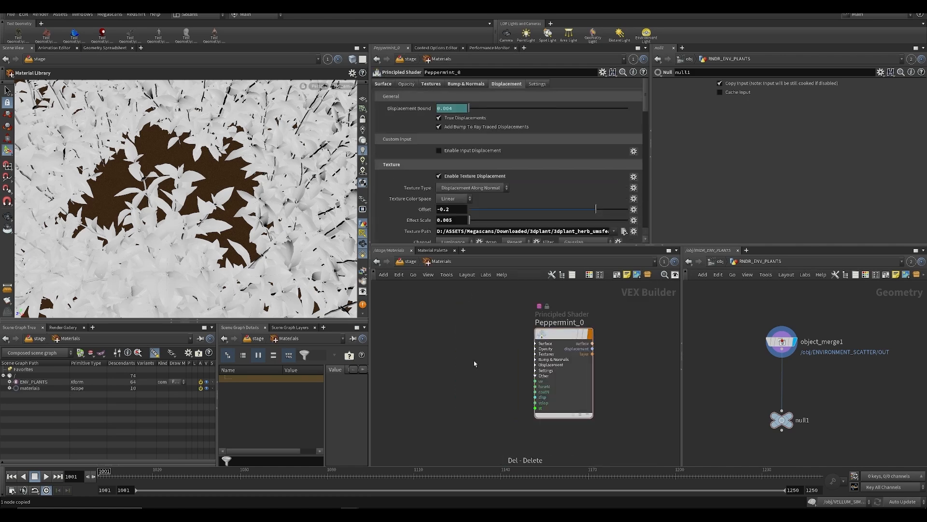
key("u")
Enable Assign to Geometry on the Materials library with the geometry path *, and save the scene
left_click(494, 188)
left_click(486, 196)
type("*")
key("Return")
key("ctrl+s")
Widen the viewport and examine the peppermint material on the plants from several distances and angles
key("Escape")
mouse_move(201, 230)
left_mouse_down()
mouse_move(187, 181)
mouse_move(203, 227)
left_mouse_up()
right_click_drag(203, 227, 217, 273)
middle_click_drag(212, 236, 231, 184)
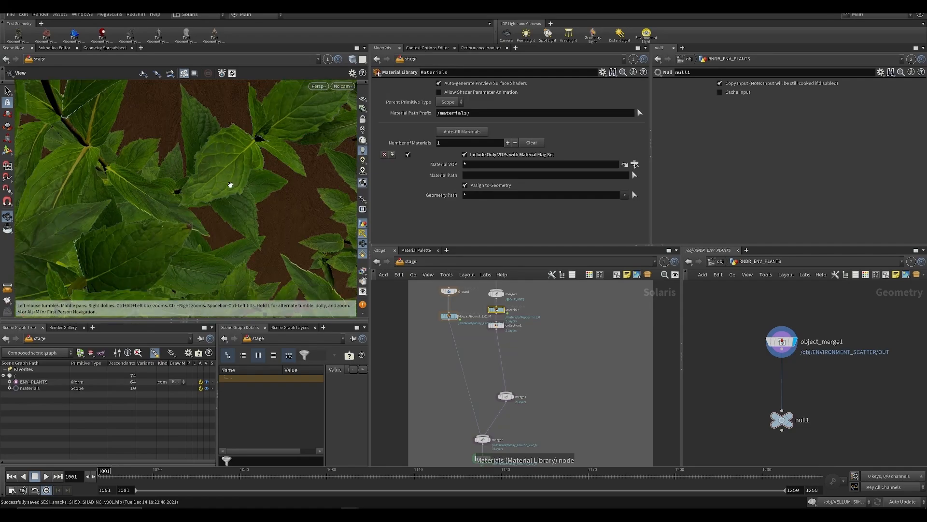
left_click_drag(370, 276, 549, 271)
right_click_drag(370, 193, 294, 201)
key("space+g")
left_click_drag(283, 205, 267, 188)
right_click_drag(267, 189, 285, 188)
left_click_drag(285, 188, 308, 184)
right_click_drag(308, 184, 315, 195)
left_click_drag(315, 195, 317, 239)
right_click_drag(271, 194, 325, 198)
left_click_drag(325, 198, 314, 228)
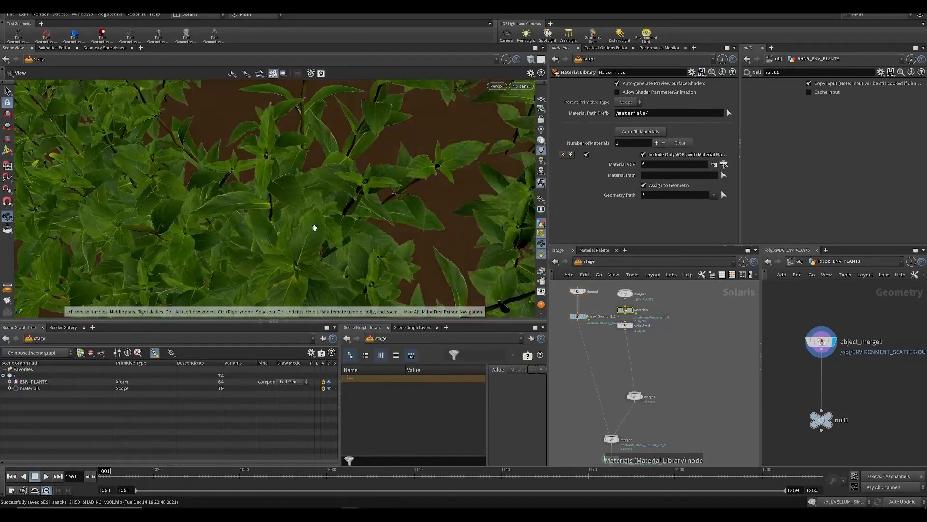
right_click_drag(314, 228, 290, 216)
left_click_drag(289, 216, 377, 213)
right_click_drag(377, 213, 309, 263)
Delete the merge node between collection1 and merge2, and save the scene
key("ctrl+s")
middle_click_drag(655, 340, 651, 295)
left_click_drag(670, 342, 621, 376)
key("Delete")
middle_click_drag(623, 377, 620, 363)
key("ctrl+s")
Set the collection name of collection1 to Env_plants and save the scene
middle_click_drag(628, 285, 618, 363)
scroll(614, 370, "up", 3)
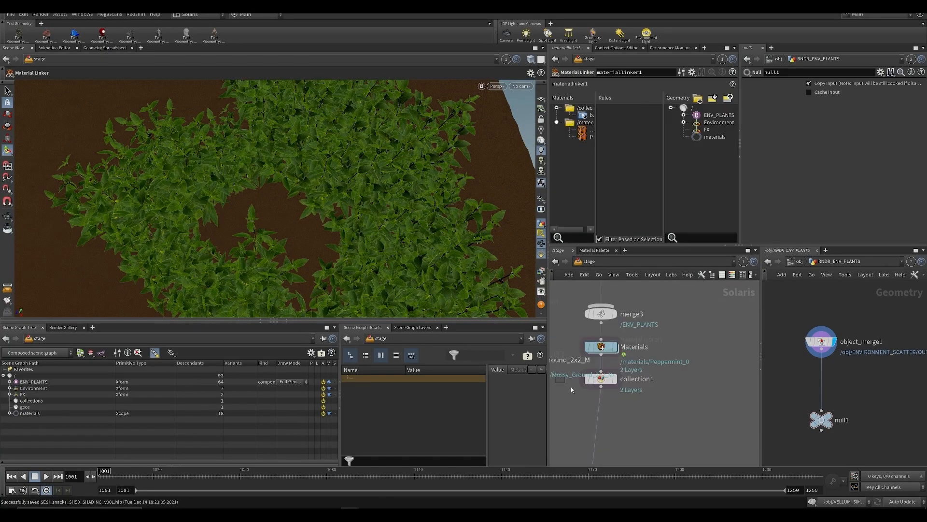
left_click(601, 378)
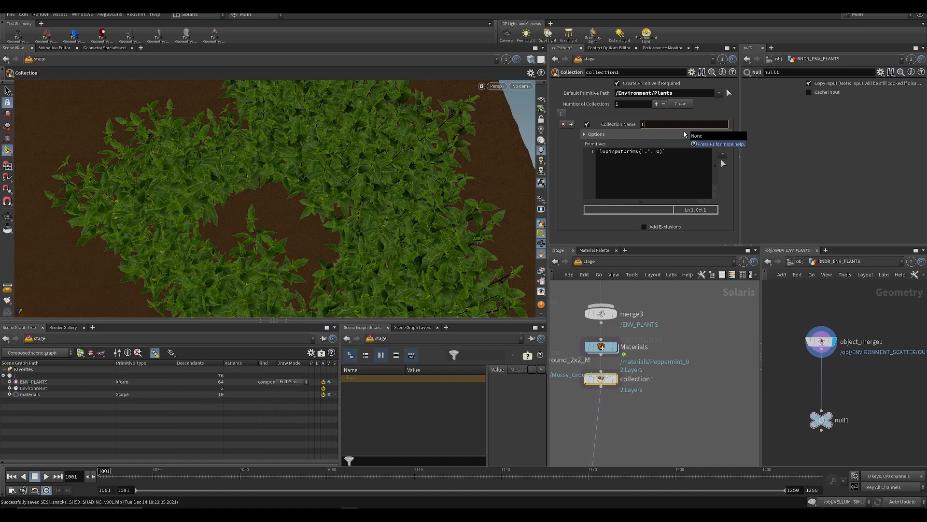
type("Env_plants")
key("Return")
key("ctrl+s")
Select the stagemanager1 node below merge2, give its parameters more room, and save the scene
scroll(630, 419, "down", 3)
middle_click_drag(630, 421, 627, 281)
scroll(556, 377, "up", 3)
left_click_drag(613, 381, 608, 336)
left_click_drag(617, 414, 612, 389)
left_click(612, 391)
scroll(621, 319, "down", 3)
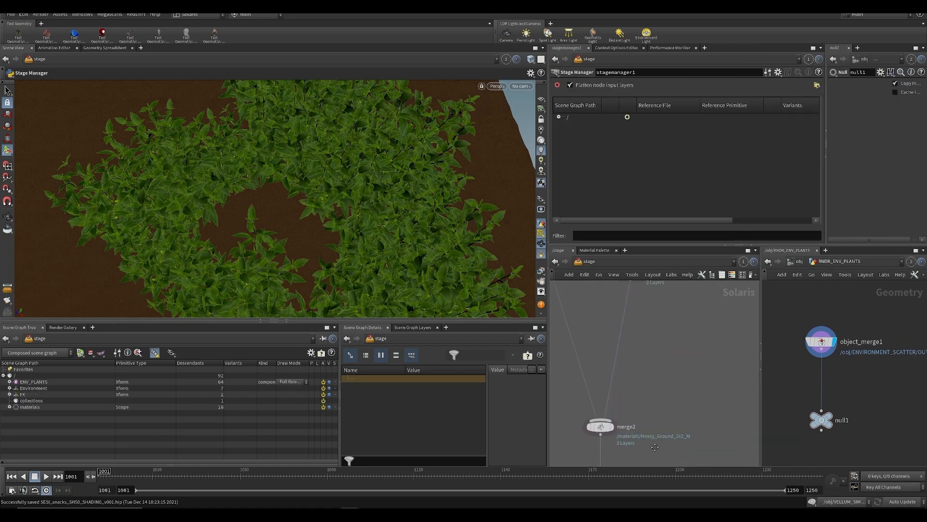
key("ctrl+s")
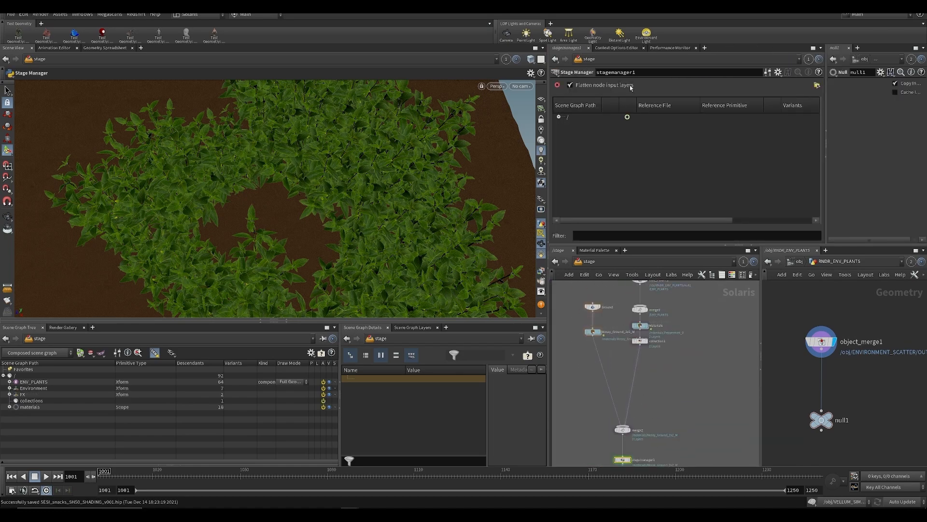
Expand the root in the stage manager's scene graph and widen the Scene Graph Path column
left_click(561, 117)
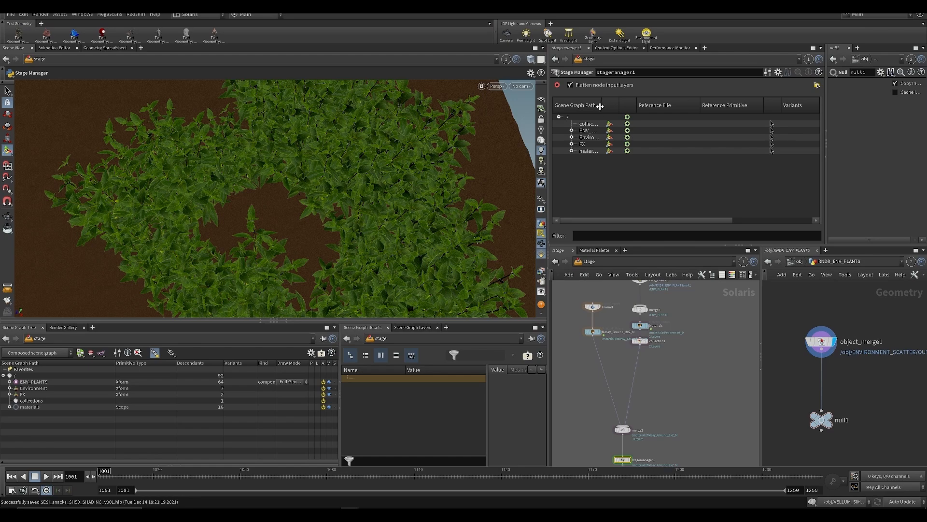
left_click_drag(600, 107, 676, 112)
middle_click_drag(652, 377, 641, 353)
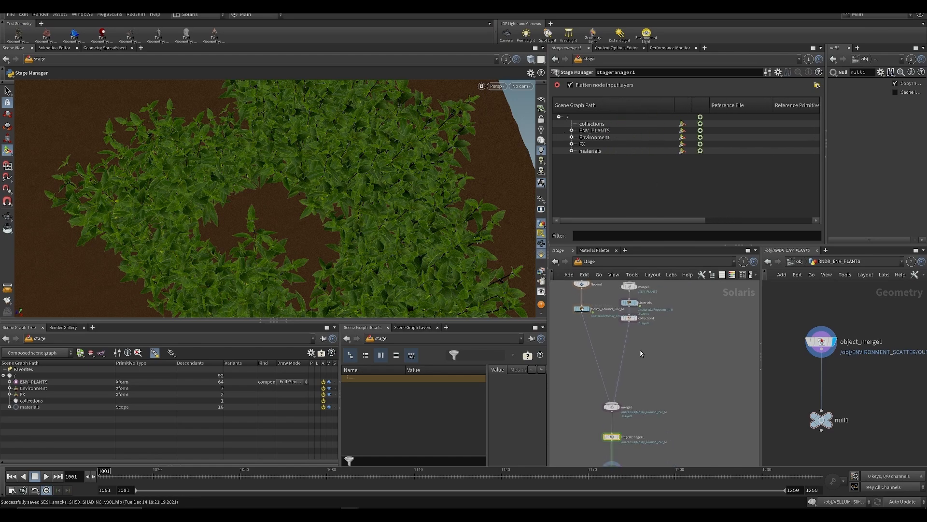
Move the collection1 node from below Materials into the connection between merge2 and stagemanager1
left_click_drag(614, 321, 639, 339)
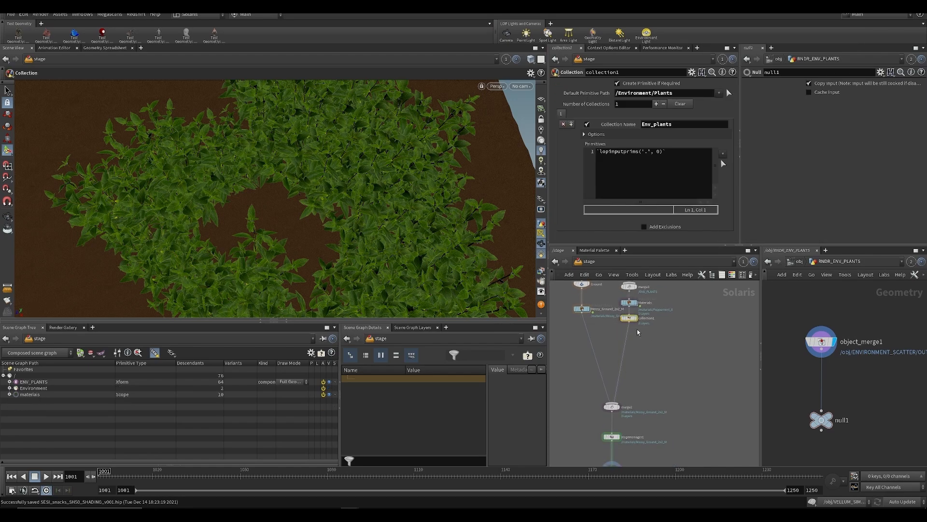
middle_click_drag(668, 360, 669, 388)
key("ctrl+x")
scroll(601, 445, "up", 2)
middle_click_drag(601, 445, 614, 382)
mouse_move(627, 372)
left_mouse_down()
mouse_move(627, 361)
mouse_move(627, 379)
left_mouse_up()
scroll(629, 380, "up", 3)
key("ctrl+v")
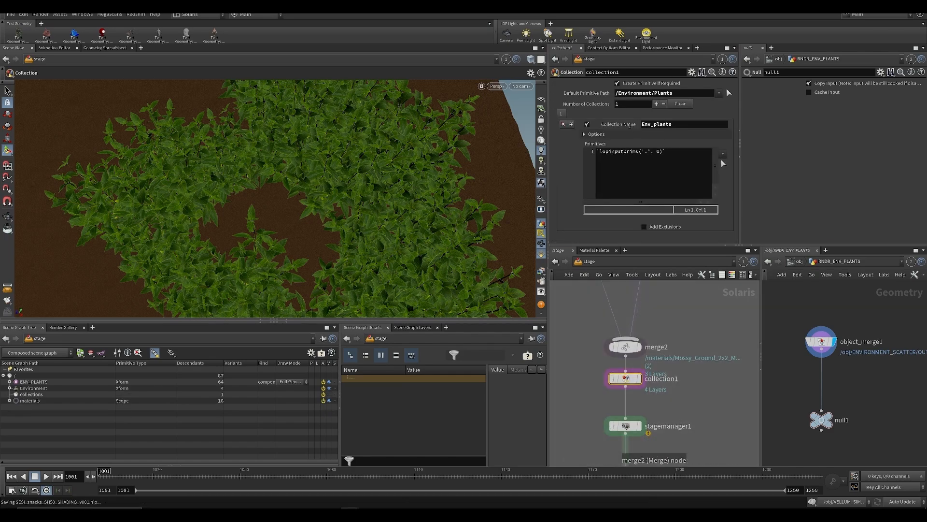
Set collection1's default primitive path to /Environment/ and its collection name to Environment, and save the scene
left_click(680, 94)
type("/Envir")
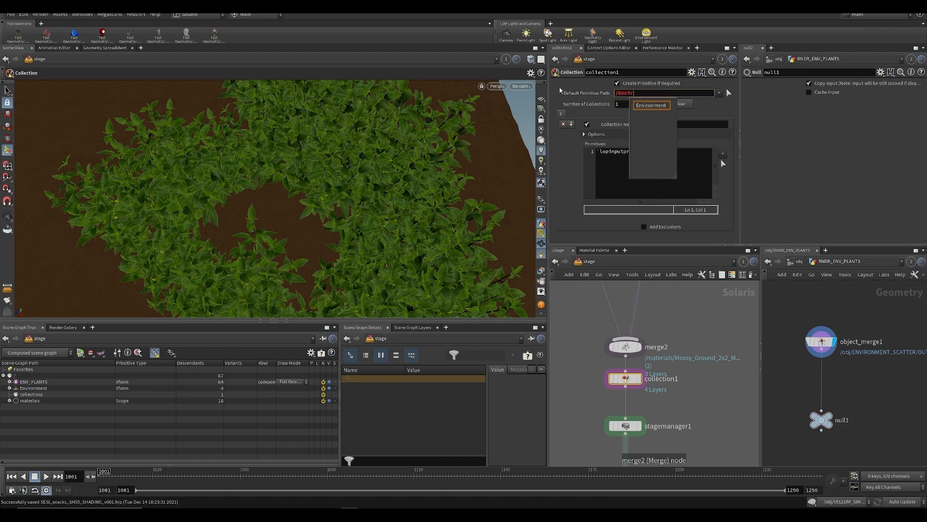
key("Return")
left_click(684, 314)
key("ctrl+s")
left_click_drag(681, 126, 614, 131)
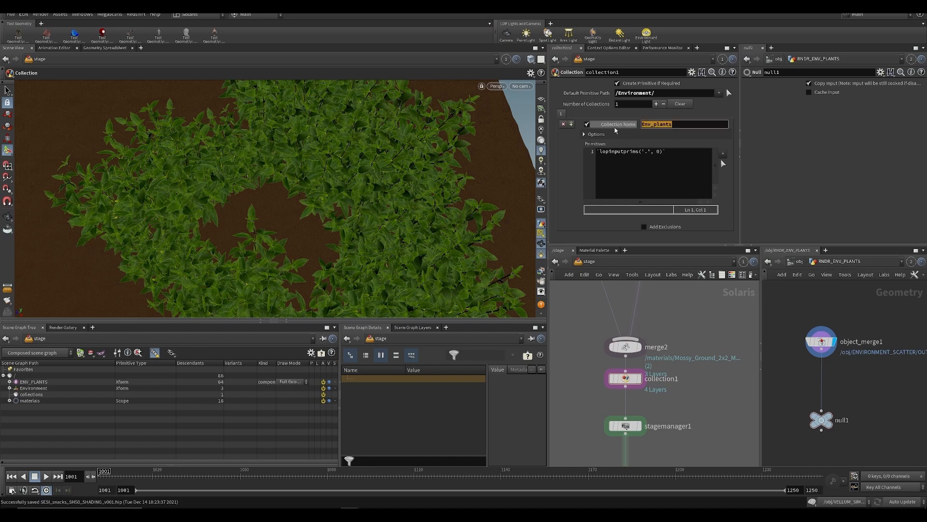
type("Environment")
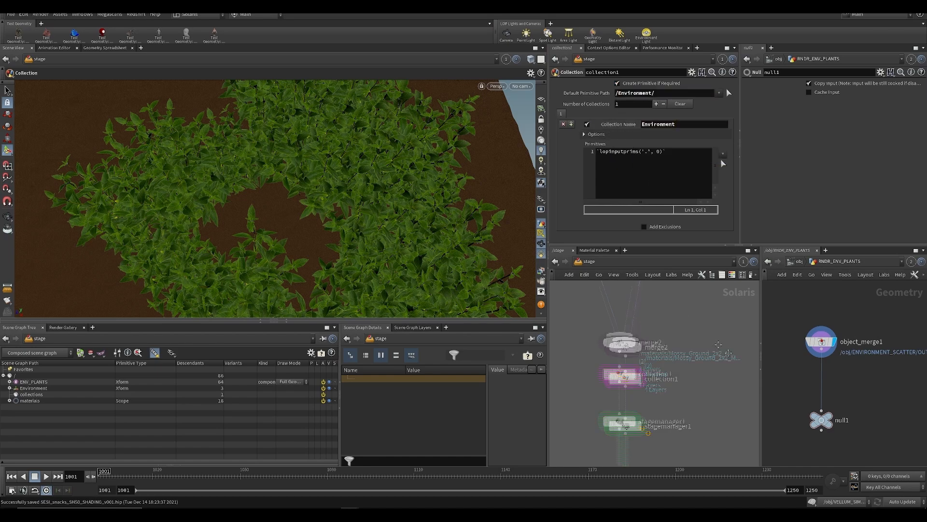
key("ctrl+s")
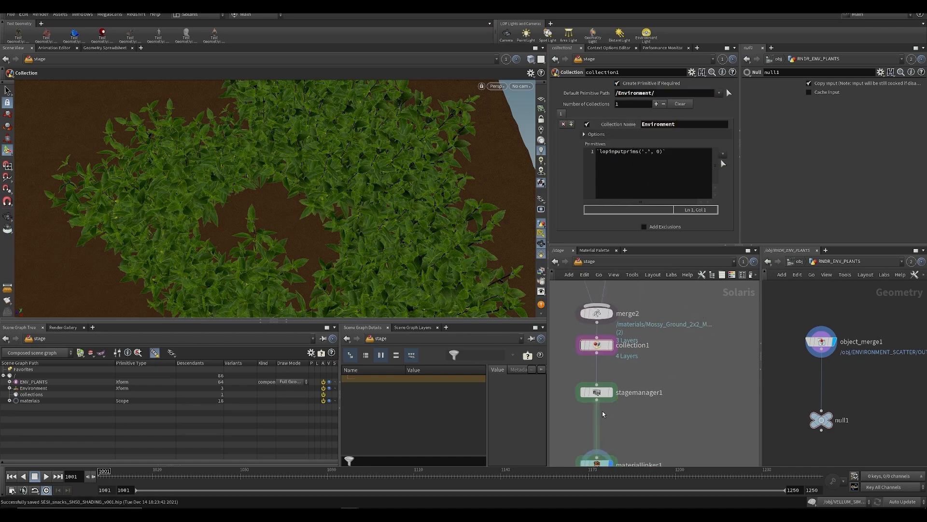
Display stagemanager1, reparent Environment under ENV_PLANTS in its scene graph, save the scene, and check the ENV_PLANTS hierarchy
left_click(599, 393)
left_click_drag(601, 396, 603, 387)
key("ctrl+s")
left_click_drag(591, 137, 589, 133)
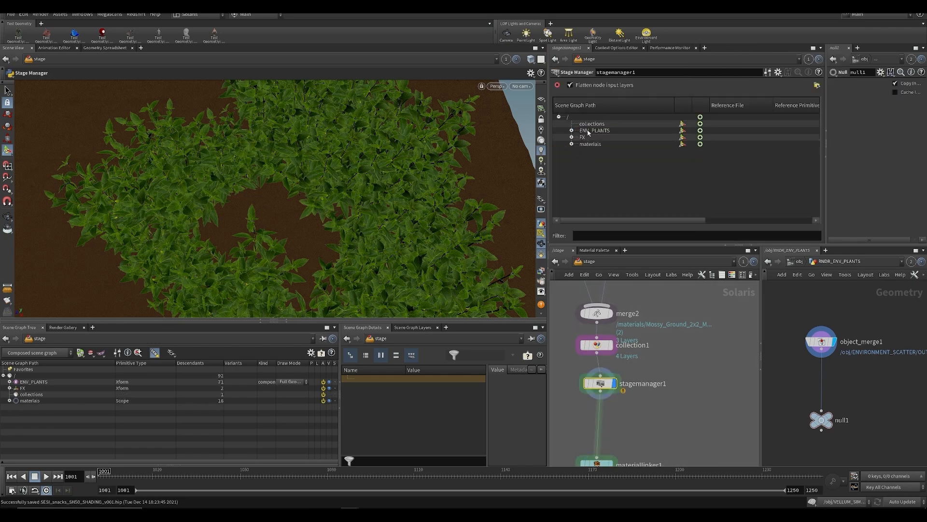
key("ctrl+s")
left_click(571, 131)
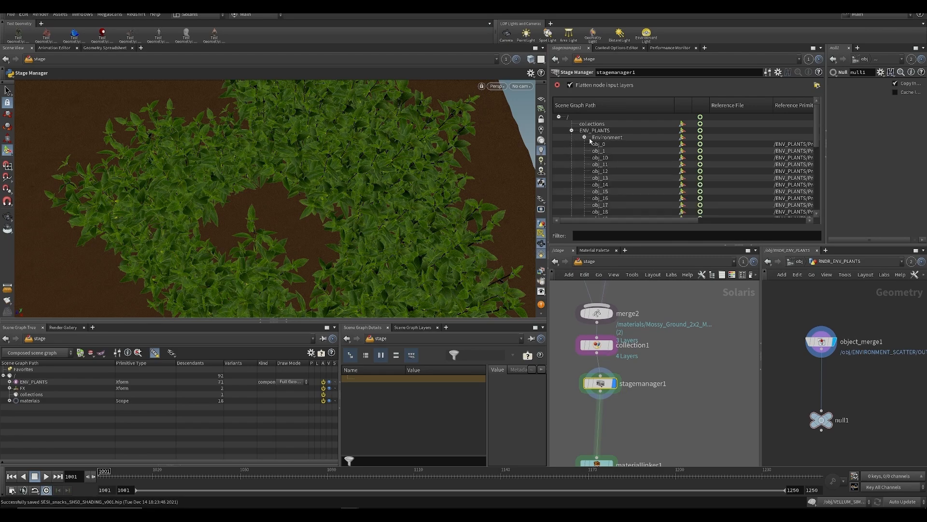
left_click(571, 131)
Set the destination path of the Ground scene import to /Environment/Ground and save the scene
scroll(680, 419, "down", 3)
middle_click_drag(586, 314, 596, 420)
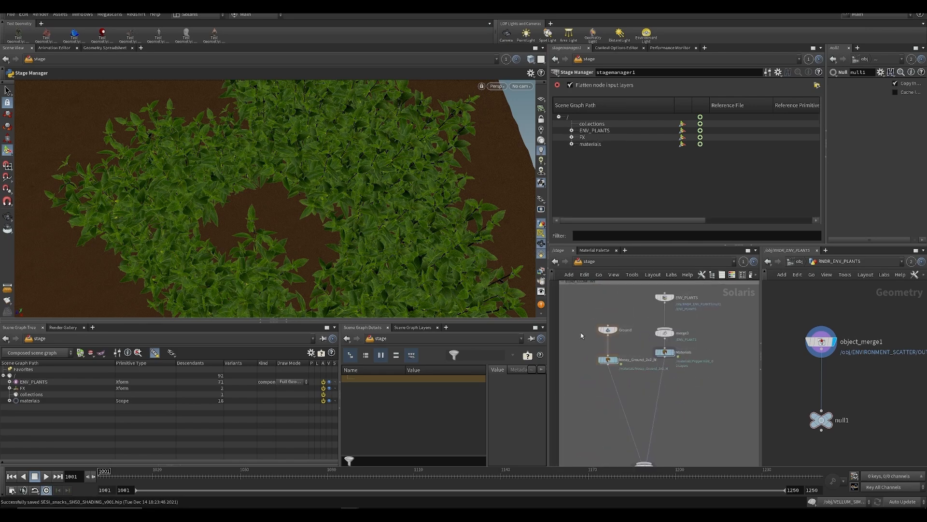
left_click_drag(583, 315, 627, 351)
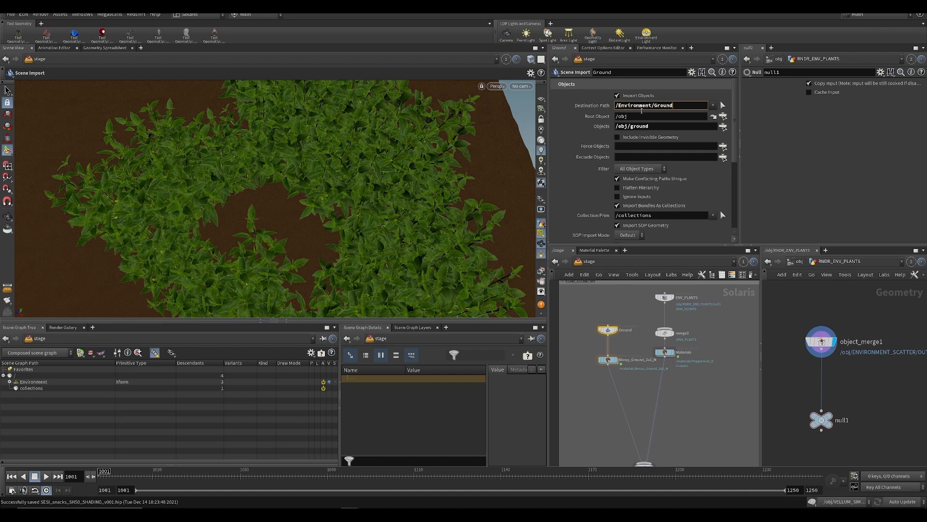
key("Return")
key("ctrl+s")
Delete the materiallinker1 node below stagemanager1 and display OUT_ENVIRONMENT directly beneath the stage manager
middle_click_drag(677, 447, 674, 295)
left_click_drag(325, 143, 325, 96, "alt")
scroll(658, 353, "up", 3)
left_click_drag(665, 454, 593, 402)
key("Delete")
middle_click_drag(652, 421, 648, 370)
left_click(641, 411)
left_click_drag(626, 428, 630, 395)
Inspect the ground and plants of OUT_ENVIRONMENT up close in the viewport and save the scene
left_click_drag(330, 186, 247, 222, "alt")
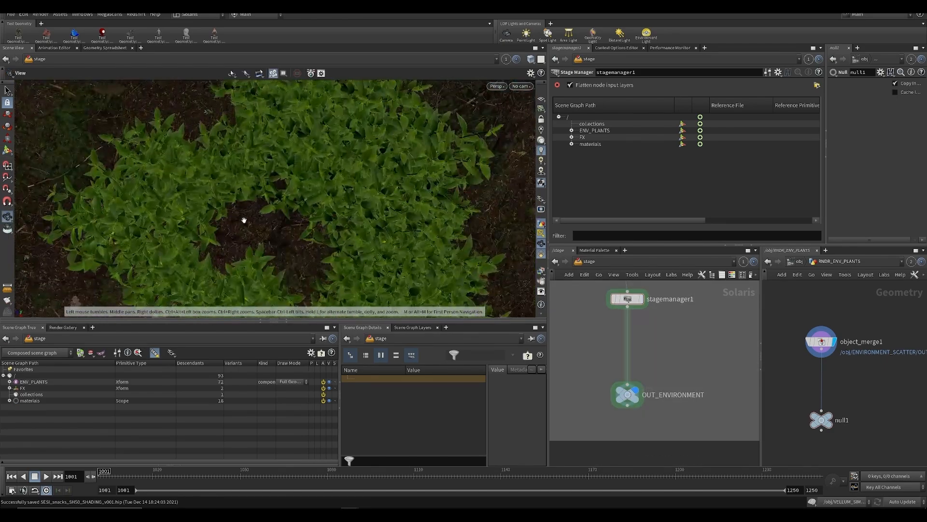
scroll(248, 222, "up", 8)
key("ctrl+s")
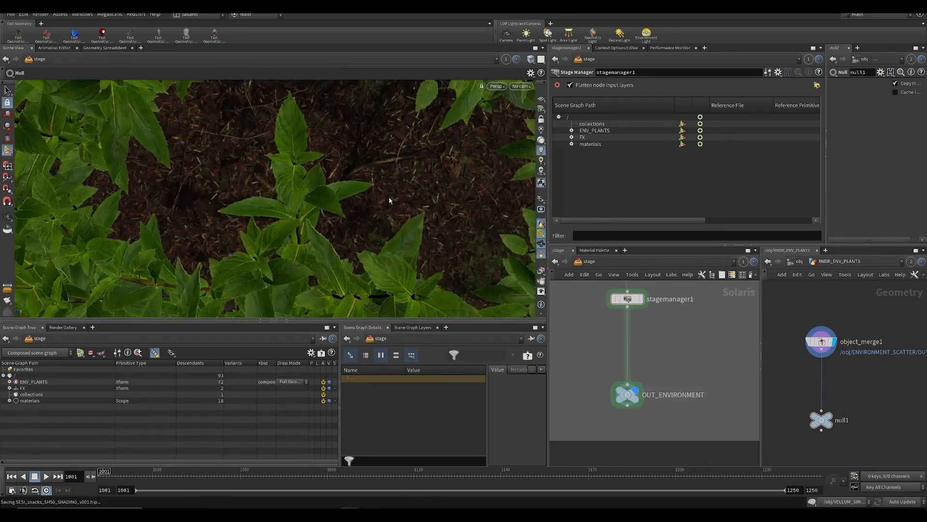
scroll(317, 216, "down", 6)
scroll(311, 194, "up", 4)
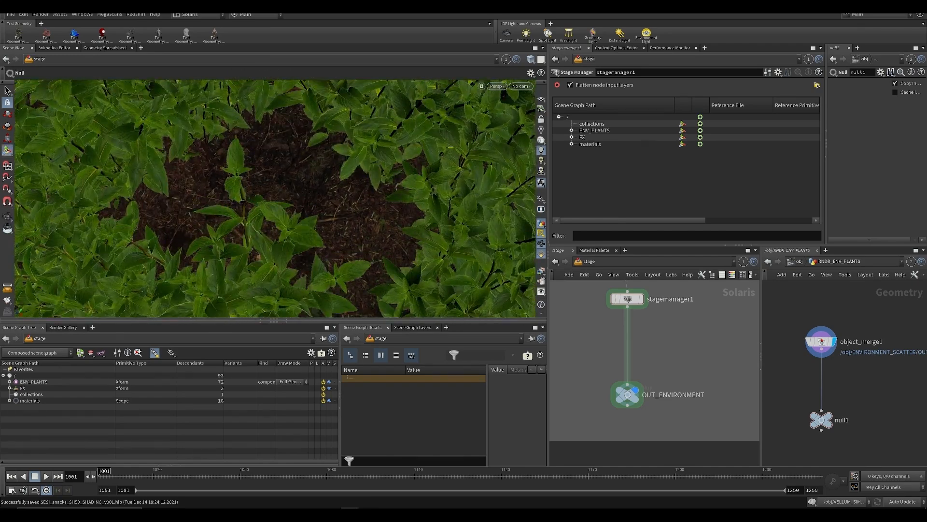
scroll(844, 443, "down", 1)
Return the second network view from RNDR_ENV_PLANTS to the obj level and save the scene
left_click(797, 262)
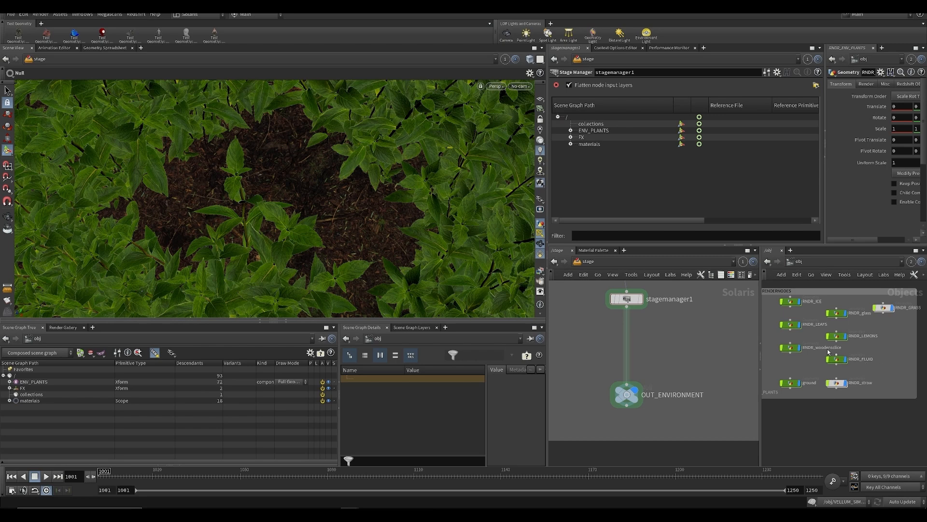
middle_click_drag(634, 359, 640, 413)
scroll(640, 413, "down", 5)
key("ctrl+s")
Add a Scene Import node beside ENV_PLANTS in the stage network
middle_click_drag(688, 291, 659, 366)
scroll(659, 364, "up", 3)
key("Tab")
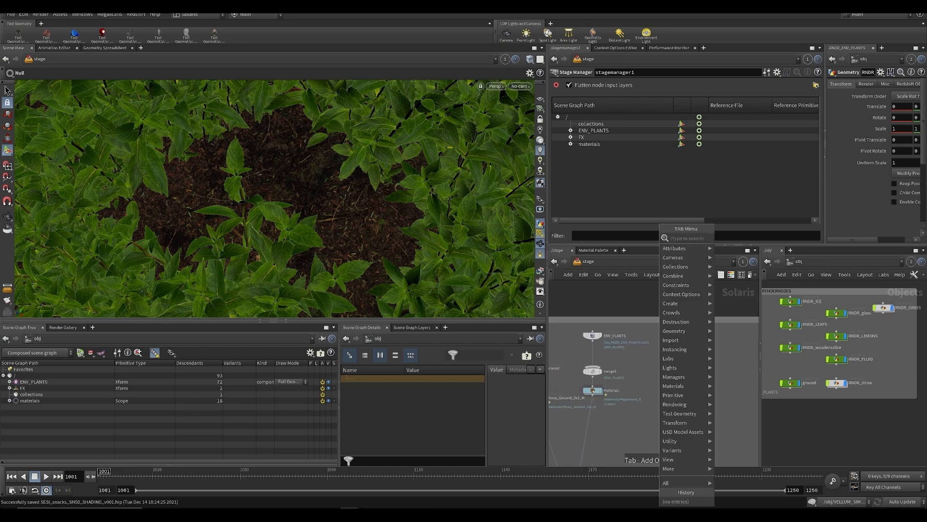
left_click(790, 347)
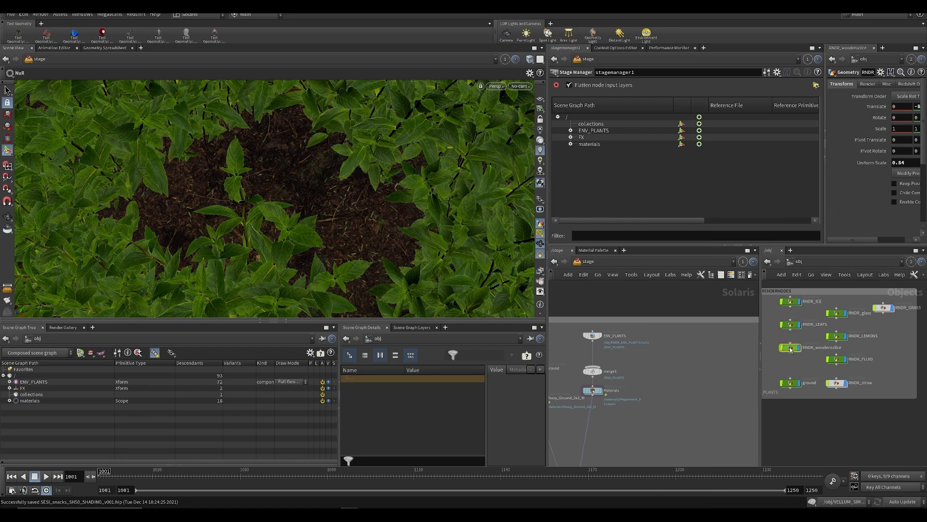
left_click(800, 324)
key("Tab")
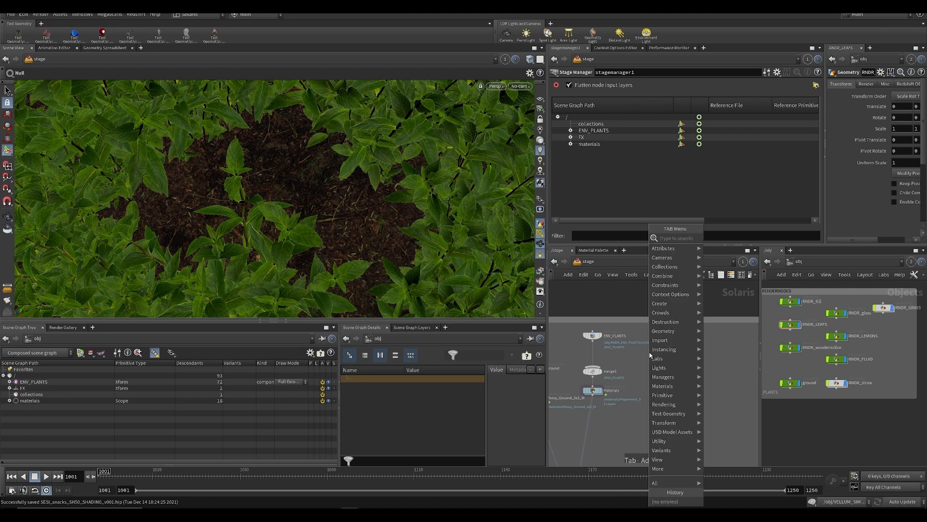
type("scene")
key("Return")
left_click(650, 354)
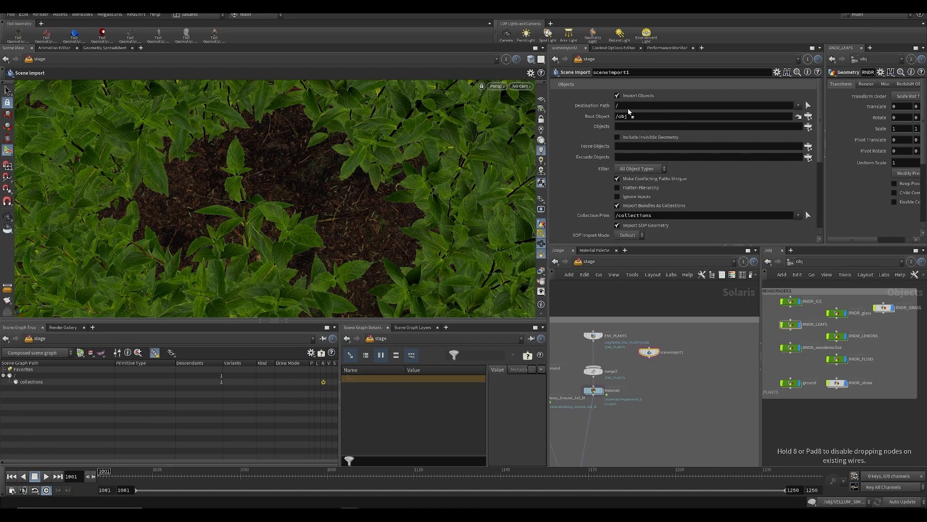
Try /obj/ground and /obj/RNDR_LEAFS in turn as the object imported by sceneimport1
left_click_drag(632, 130, 633, 127)
key("ctrl+s")
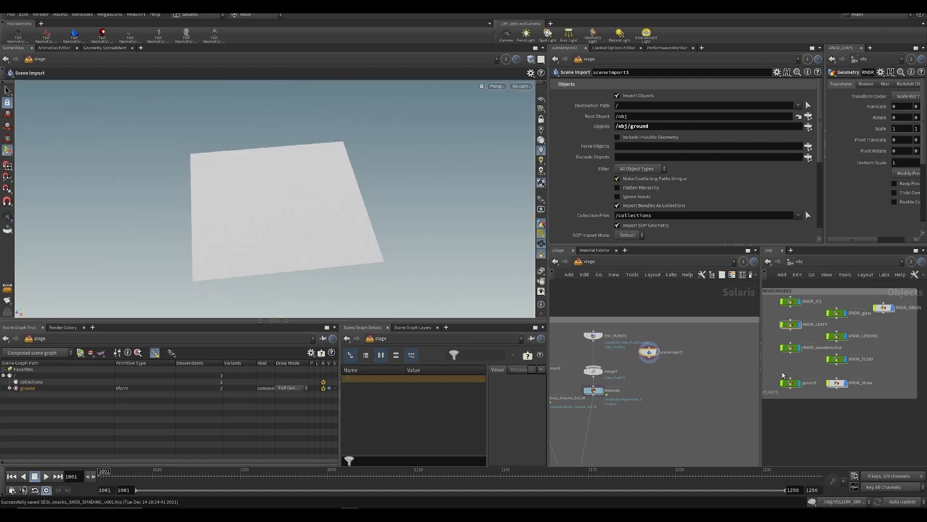
left_click_drag(789, 325, 648, 127)
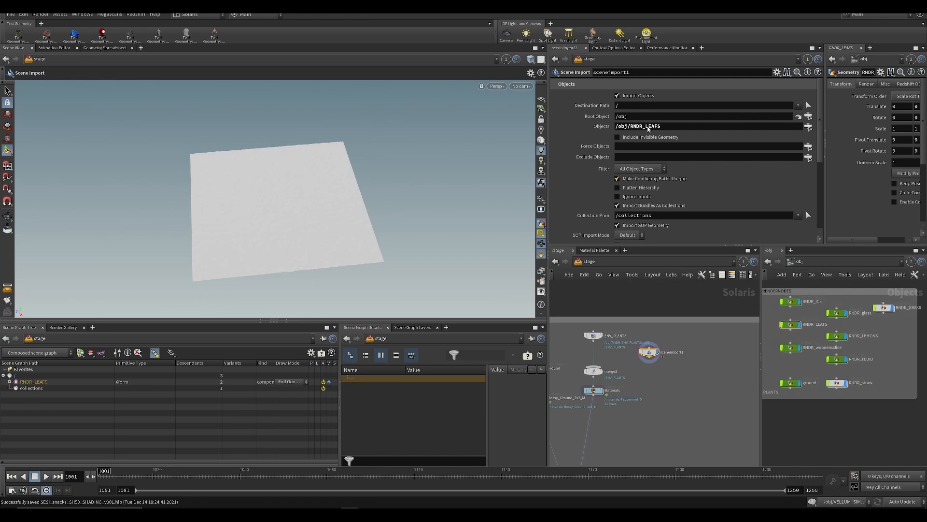
key("Return")
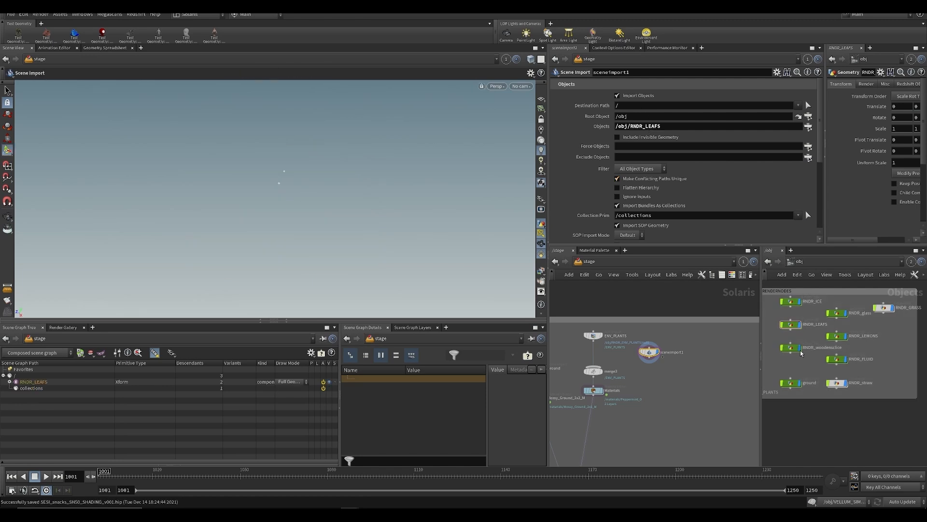
Set sceneimport1's objects to /obj/RNDR_woodensclice, frame the wooden slice in the viewport, and save the scene
left_click_drag(802, 353, 648, 127)
key("space+g")
left_click_drag(309, 195, 296, 144, "alt")
key("ctrl+s")
left_click_drag(338, 190, 282, 286, "alt")
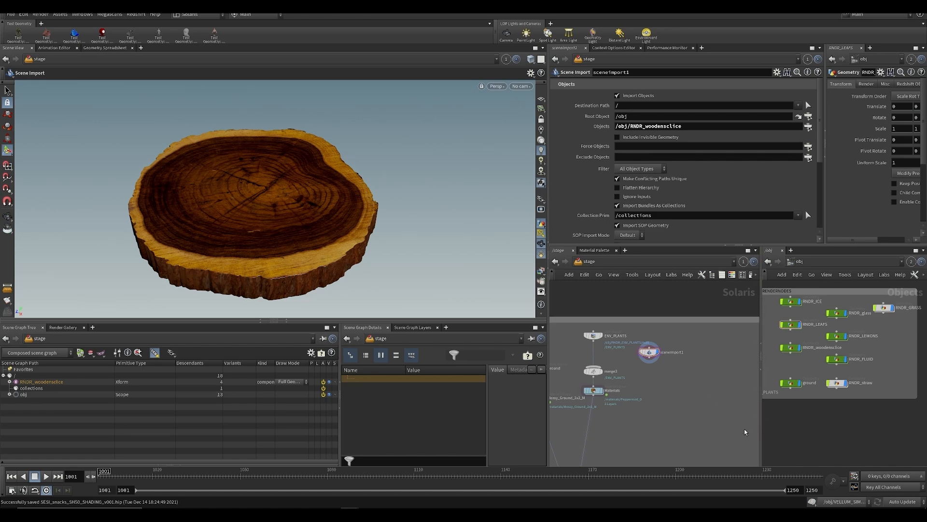
Widen the object network pane, check RNDR_LEAFS' render settings, and trace its object merge source through the VELLUM_SIM network
left_click_drag(756, 435, 696, 435)
left_click_drag(826, 229, 695, 227)
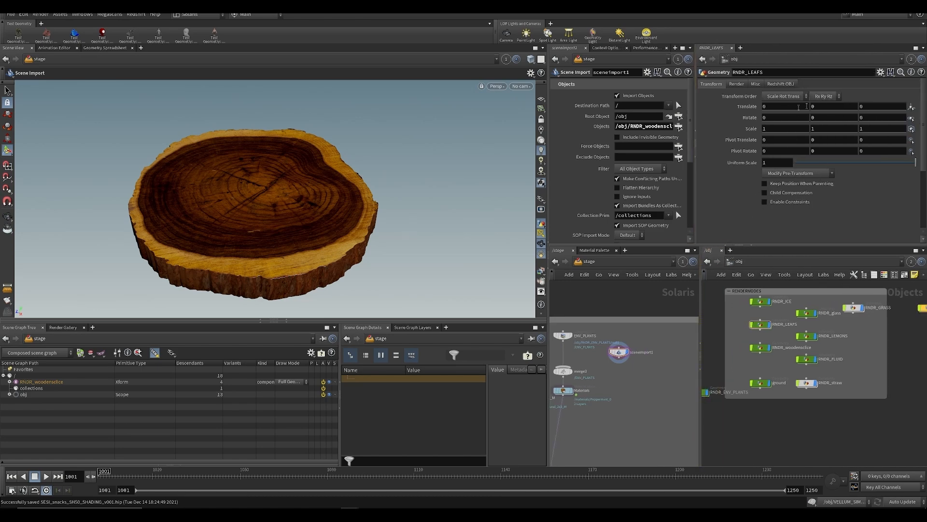
left_click(741, 84)
double_click(761, 327)
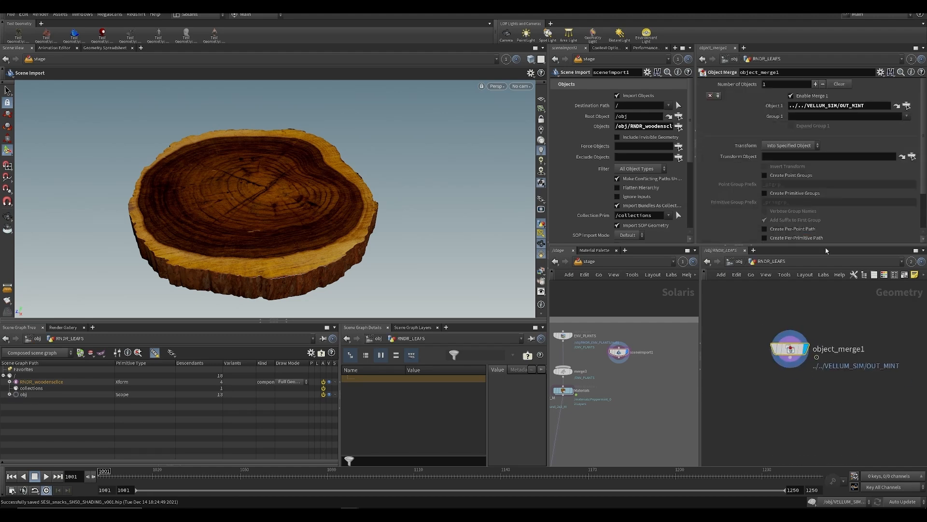
left_click(907, 106)
scroll(775, 420, "up", 8)
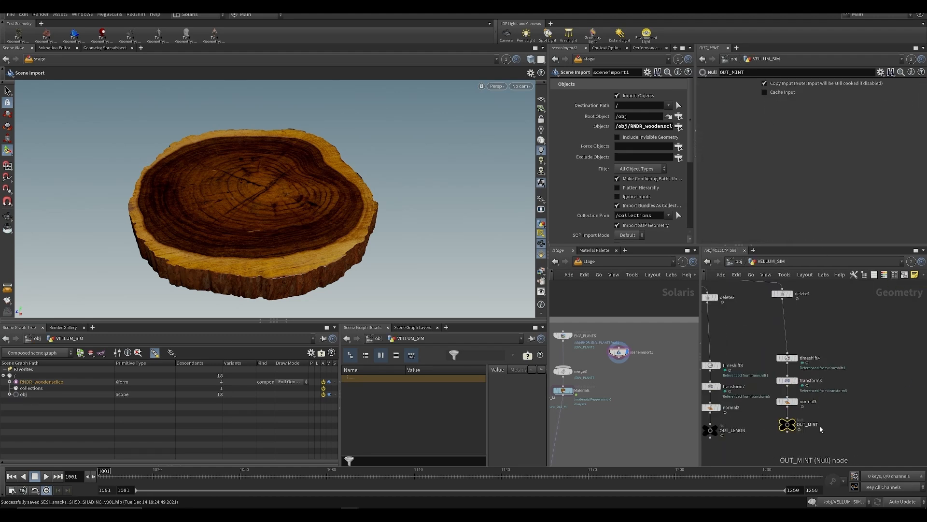
middle_click_drag(789, 312, 841, 364)
scroll(841, 364, "down", 4)
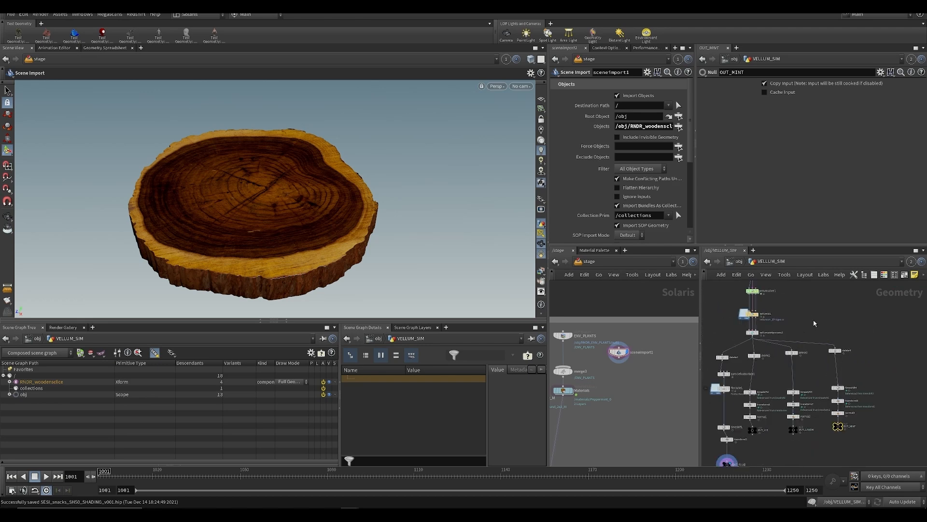
middle_click_drag(813, 319, 834, 426)
middle_click_drag(746, 348, 789, 354)
left_click(736, 261)
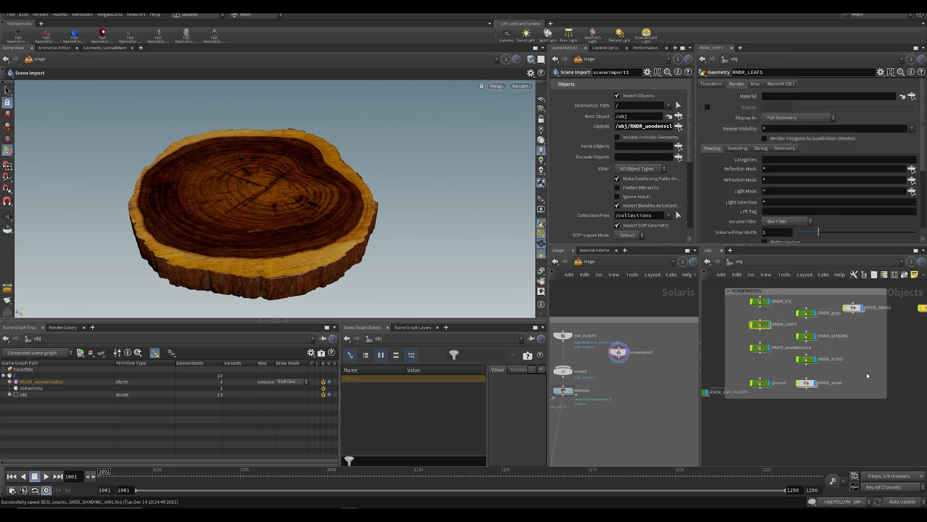
Trace RNDR_woodensclice to its Wooden_slice source, examine the material1 node's assignments there, and save the scene
double_click(763, 348)
left_click_drag(770, 346, 844, 379)
left_click(896, 106)
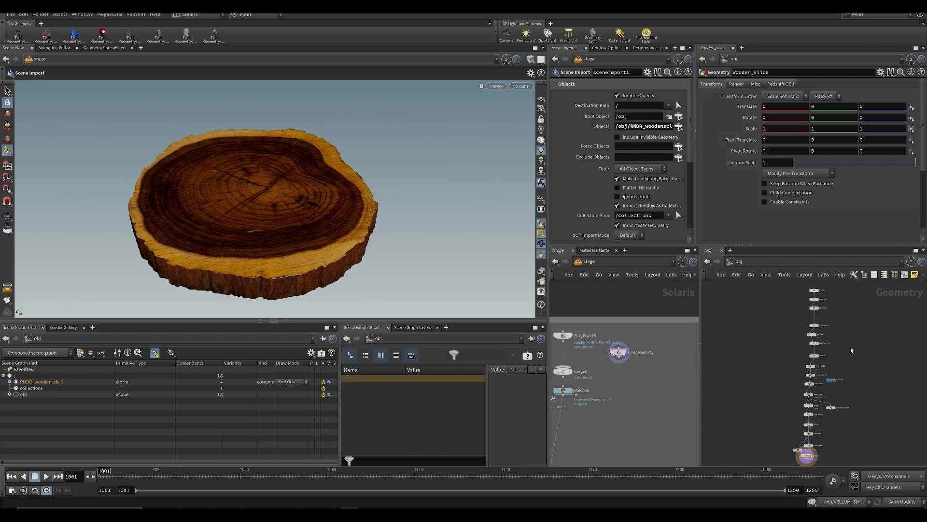
double_click(851, 349)
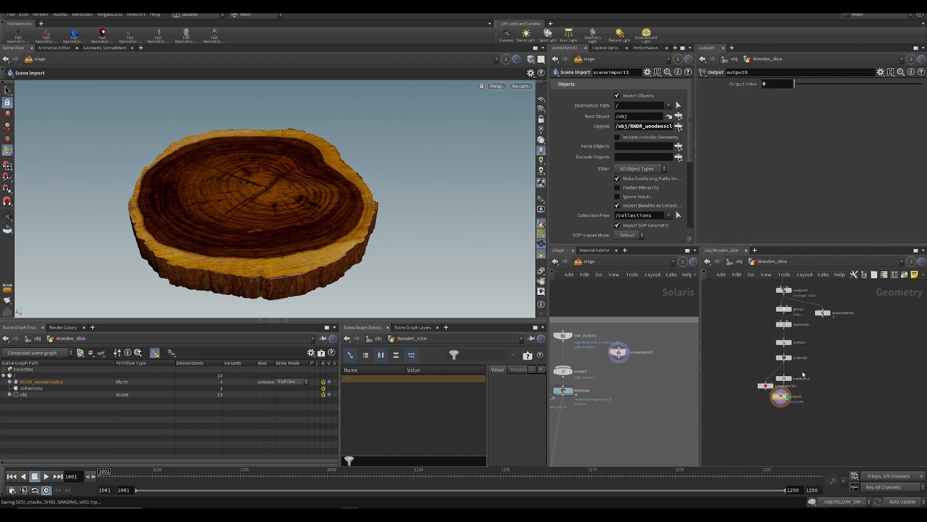
left_click(783, 357)
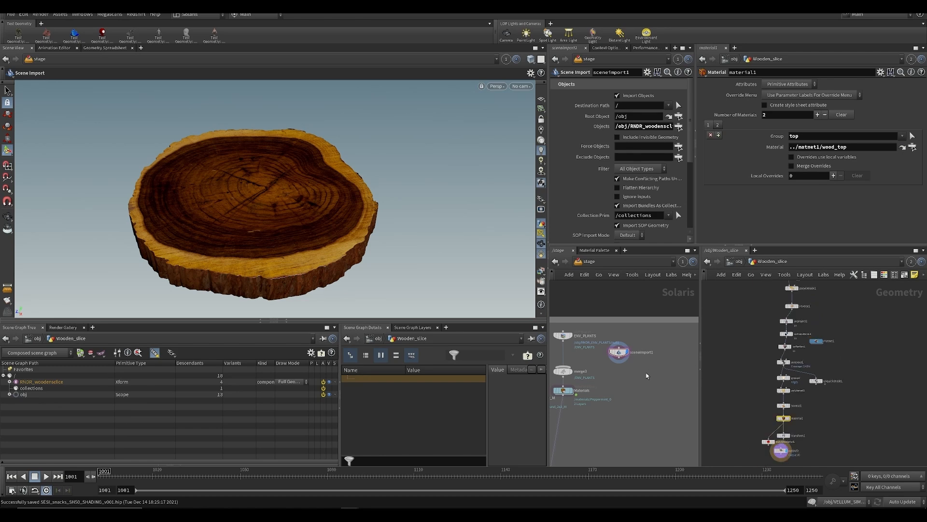
key("ctrl+s")
scroll(829, 329, "up", 2)
middle_click_drag(616, 400, 615, 361)
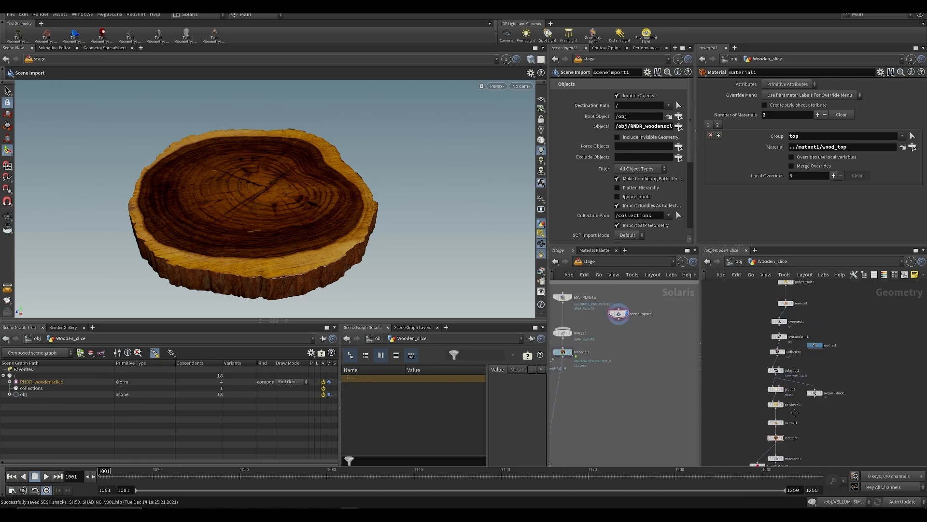
Examine the wood_top and wood_side principled shaders inside Wooden_slice's matnet1 and save the scene
double_click(824, 325)
left_click_drag(711, 299, 901, 392)
key("ctrl+s")
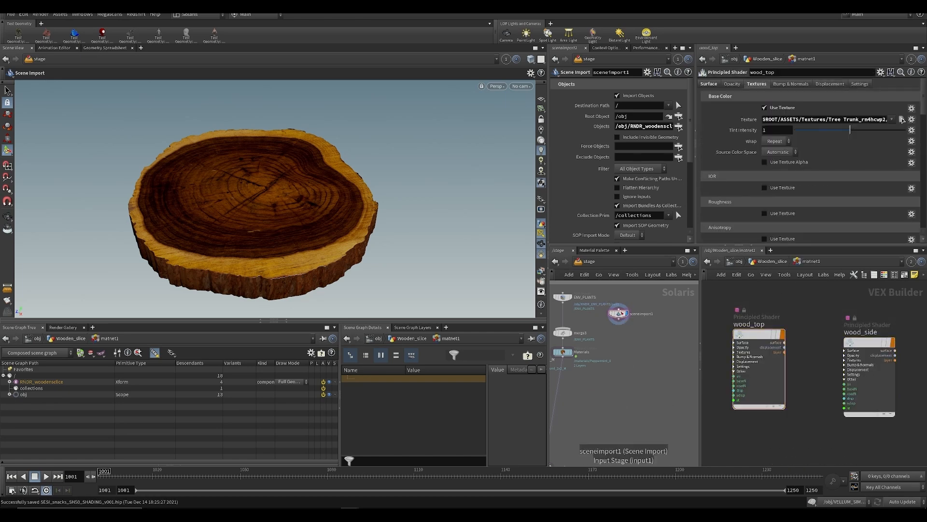
Review sceneimport1's parameters from the material import options back to the object settings
scroll(808, 351, "down", 3)
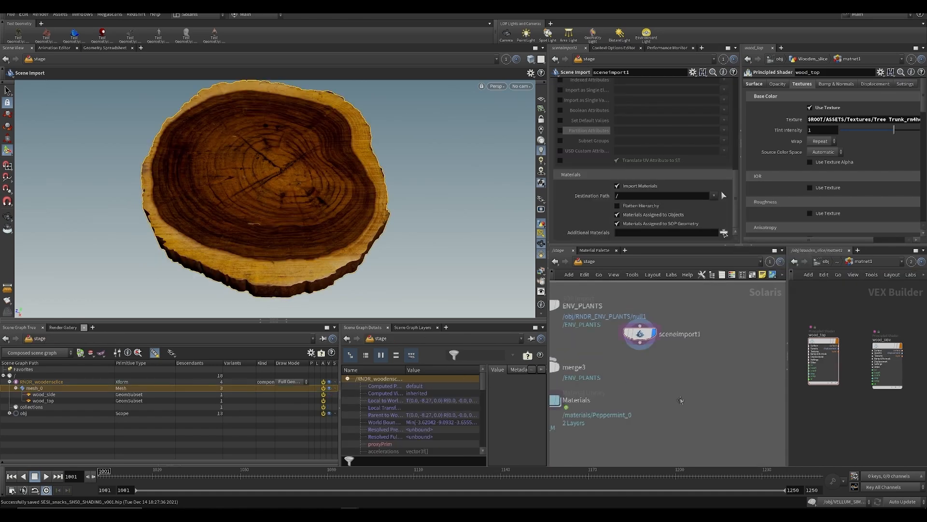
scroll(668, 357, "up", 3)
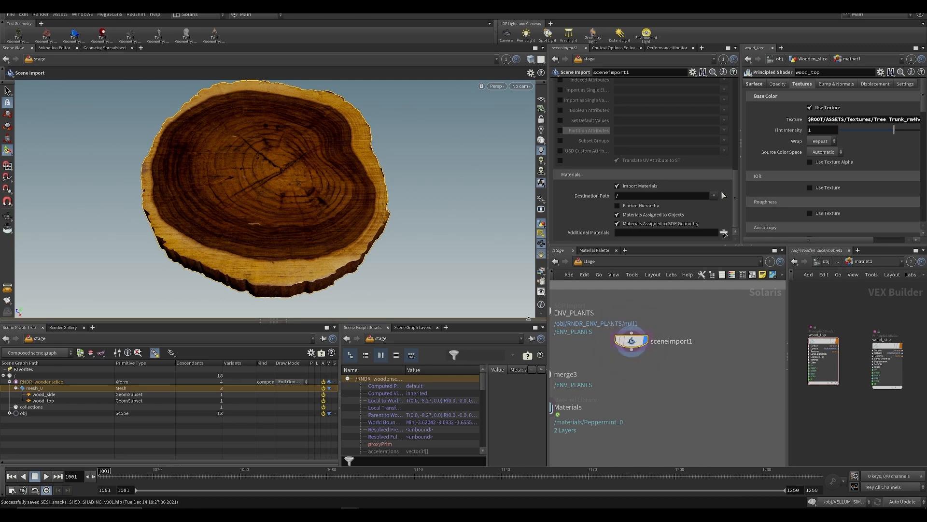
scroll(724, 233, "up", 5)
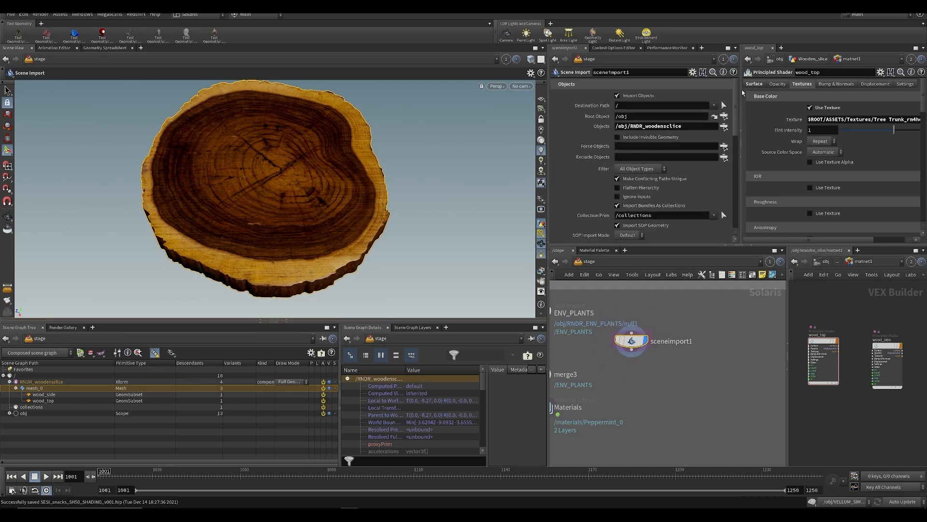
Review sceneimport1's primitive definition, geometry handling and material import settings, switching Import Materials off and back on to compare the wooden slice
scroll(734, 126, "down", 3)
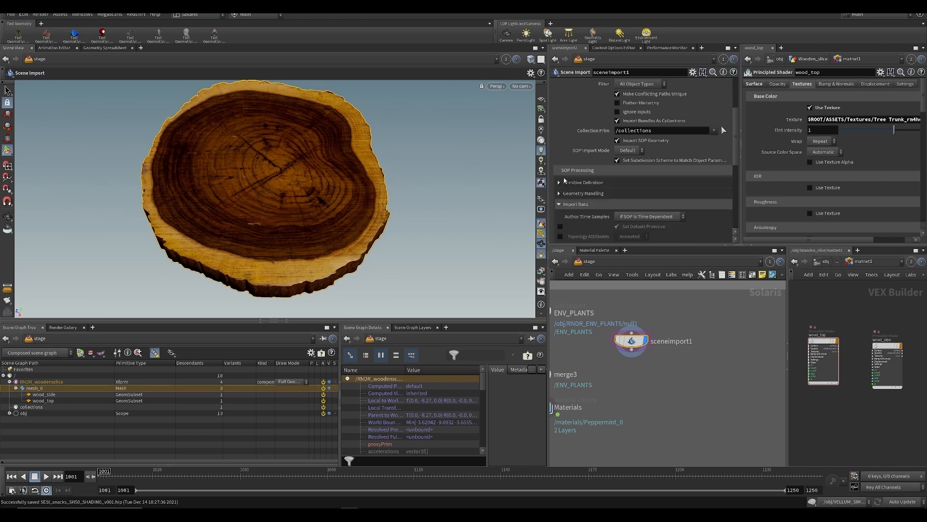
left_click(560, 182)
scroll(608, 193, "down", 2)
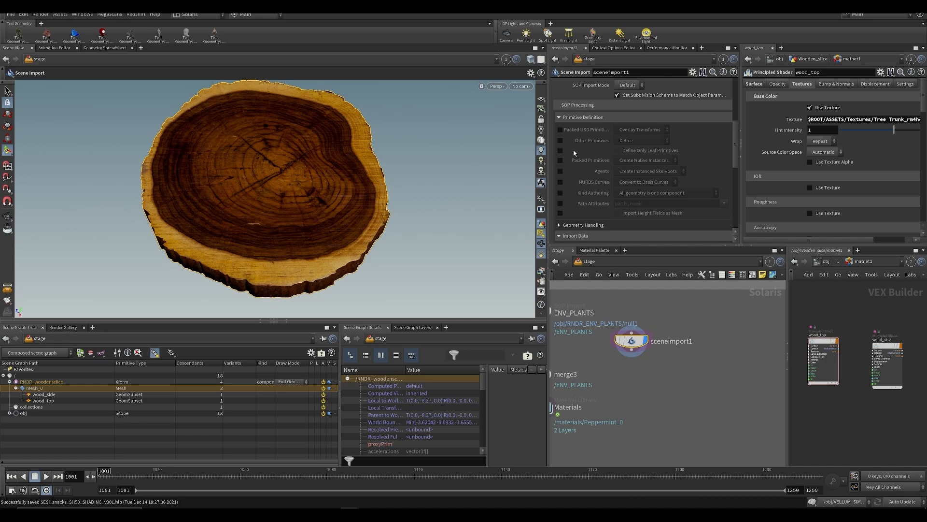
scroll(584, 136, "down", 2)
left_click(559, 182)
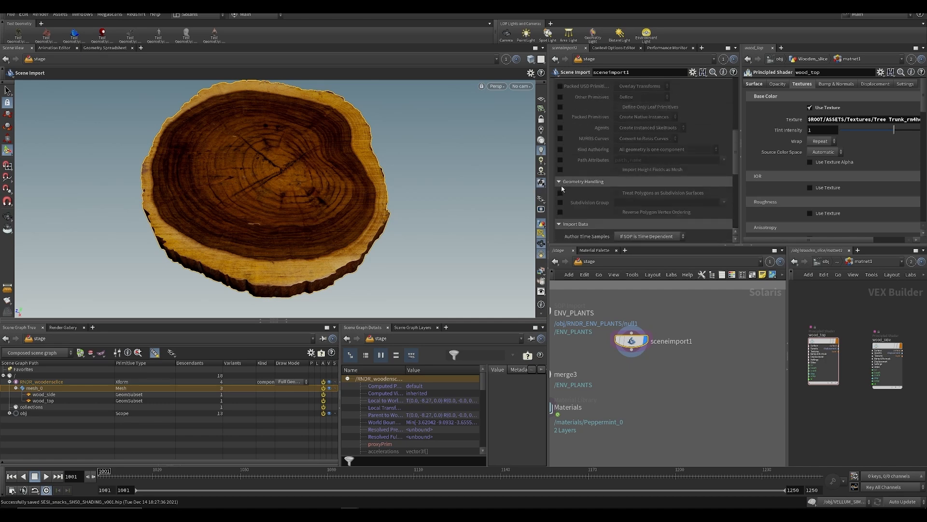
scroll(604, 193, "down", 8)
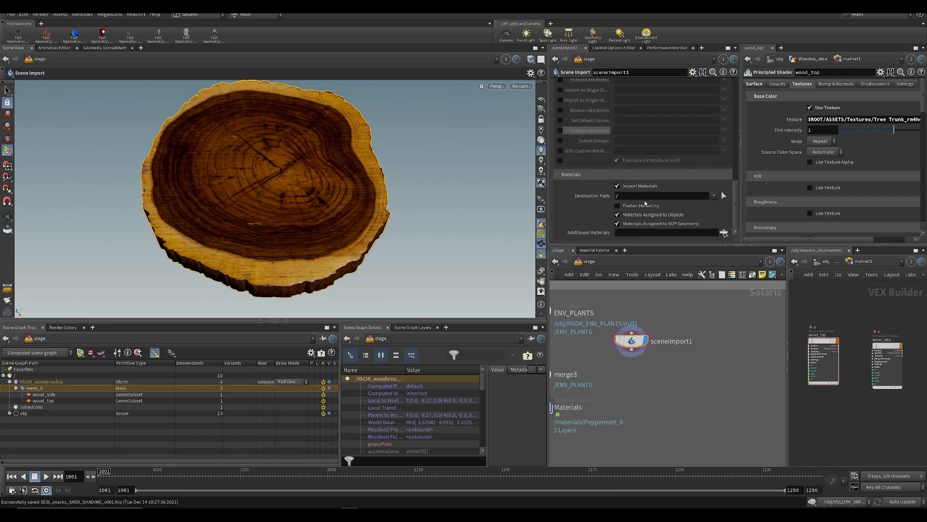
left_click(642, 186)
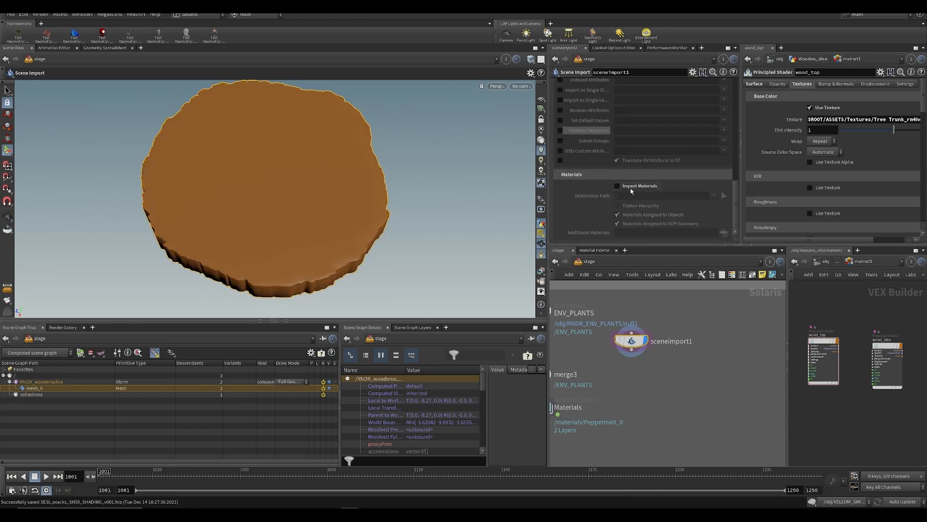
left_click(631, 188)
Add a Material Library node directly below sceneimport1 in the stage network, make it the displayed node and save the scene
middle_click_drag(625, 387, 630, 379)
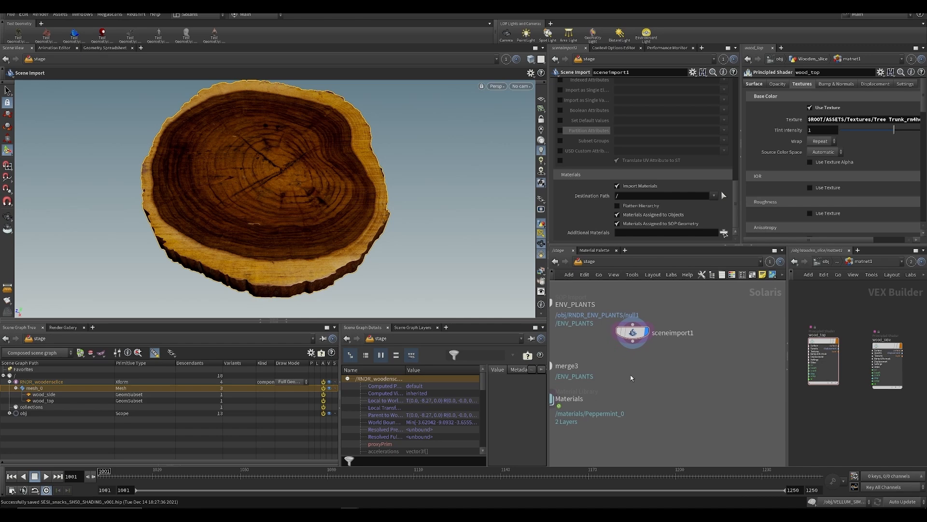
key("Tab")
type("mat")
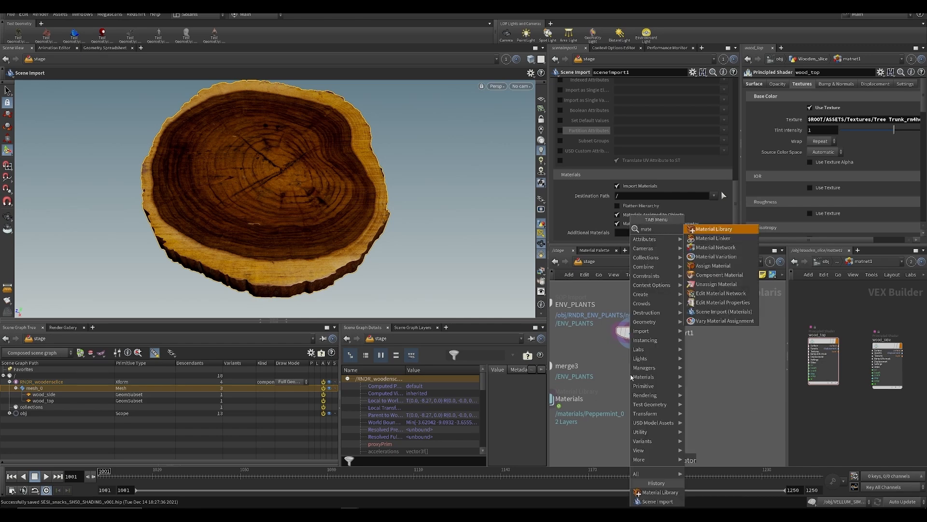
key("Return")
key("Return")
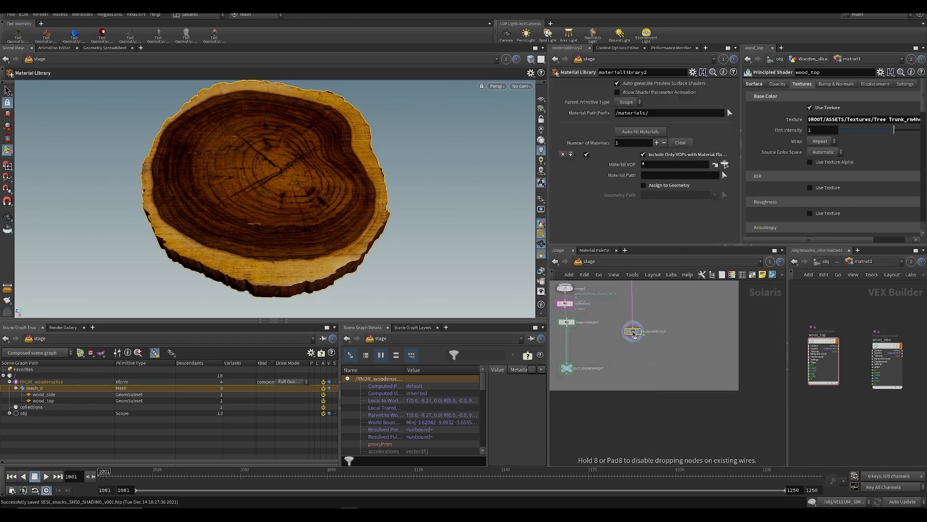
left_click(650, 369)
scroll(650, 368, "down", 5)
left_click_drag(644, 373, 646, 306)
middle_click_drag(669, 322, 671, 376)
scroll(644, 346, "up", 3)
left_click_drag(647, 374, 644, 346)
key("ctrl+s")
scroll(646, 319, "up", 3)
Try sceneimport1 with Materials Assigned to SOP Geometry disabled, switching the Subset Groups option on and off again
left_click(647, 320)
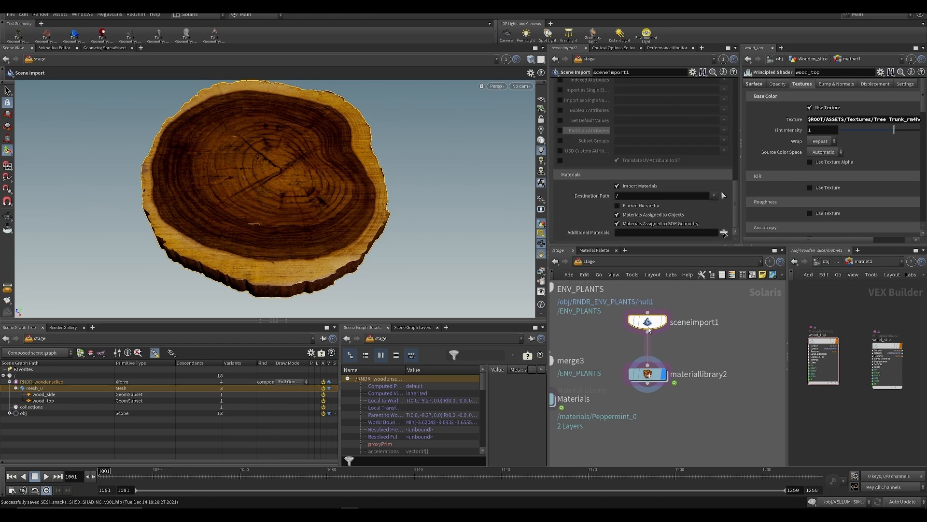
middle_click_drag(734, 350, 684, 342)
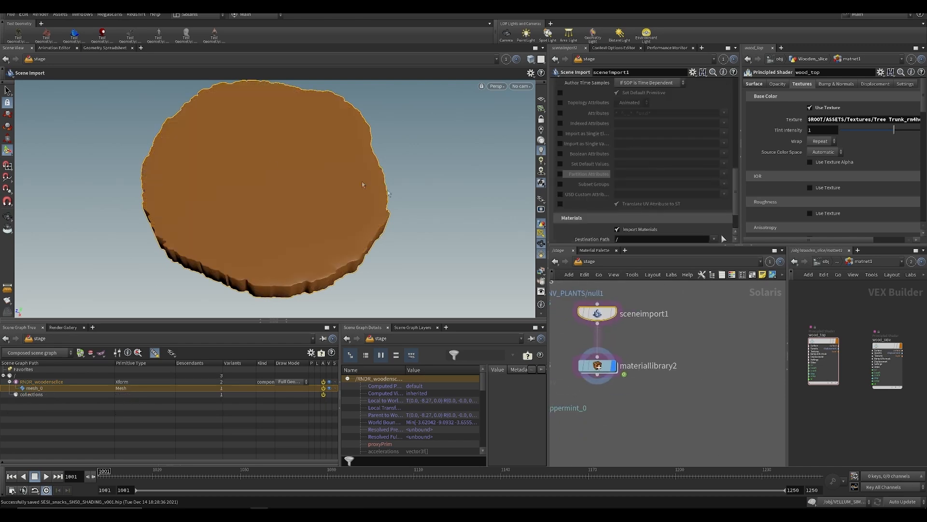
scroll(571, 171, "up", 3)
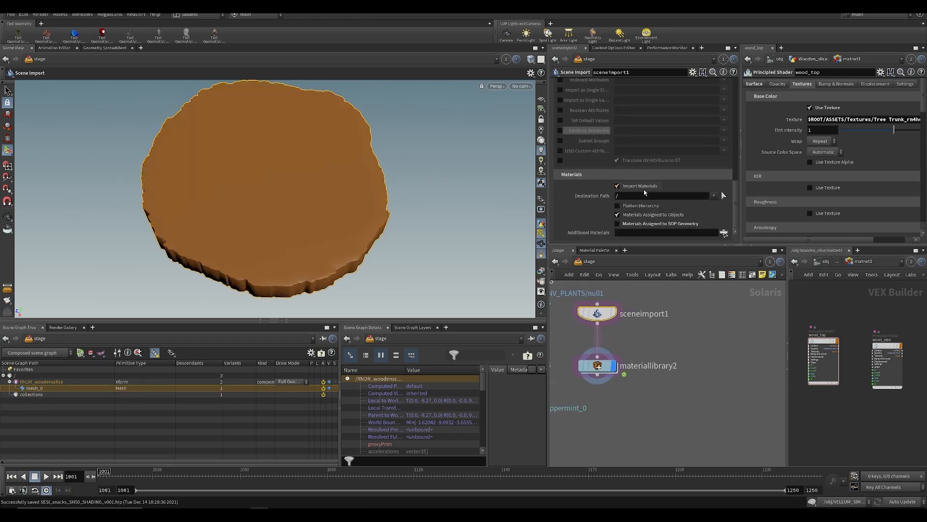
left_click(561, 195)
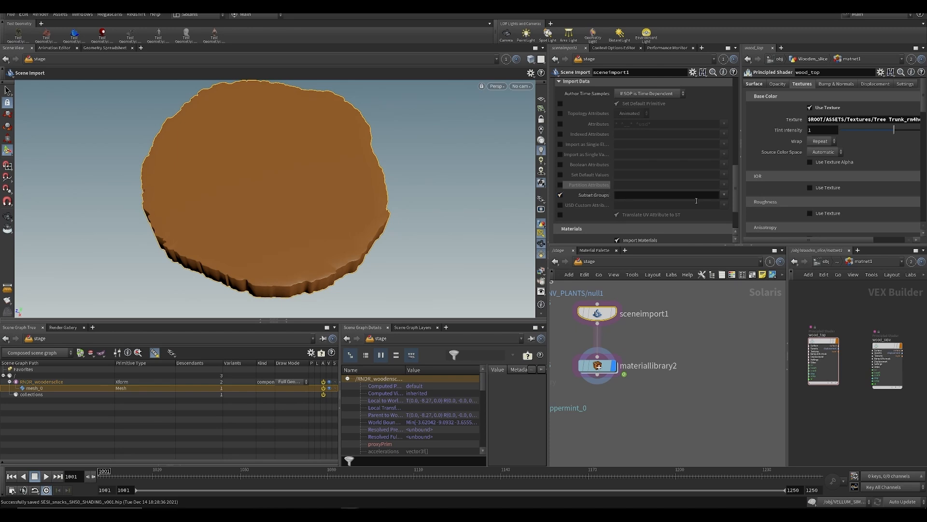
left_click(561, 195)
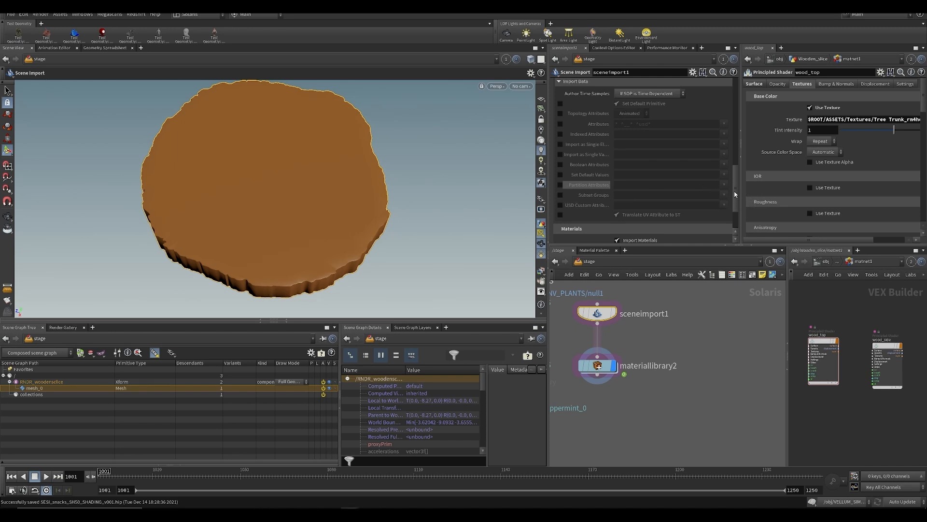
Review sceneimport1's destination path and SOP processing settings, and re-enable Materials Assigned to SOP Geometry
left_click_drag(735, 194, 738, 97)
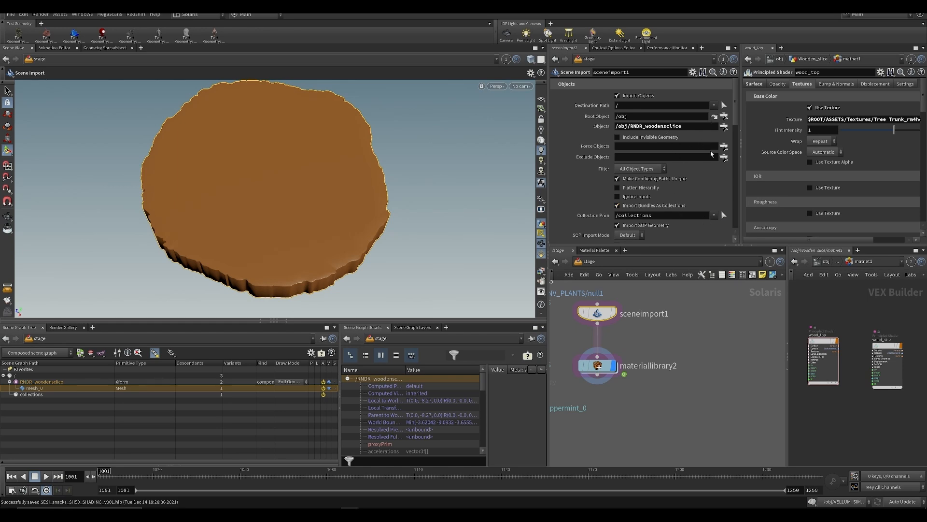
left_click(715, 105)
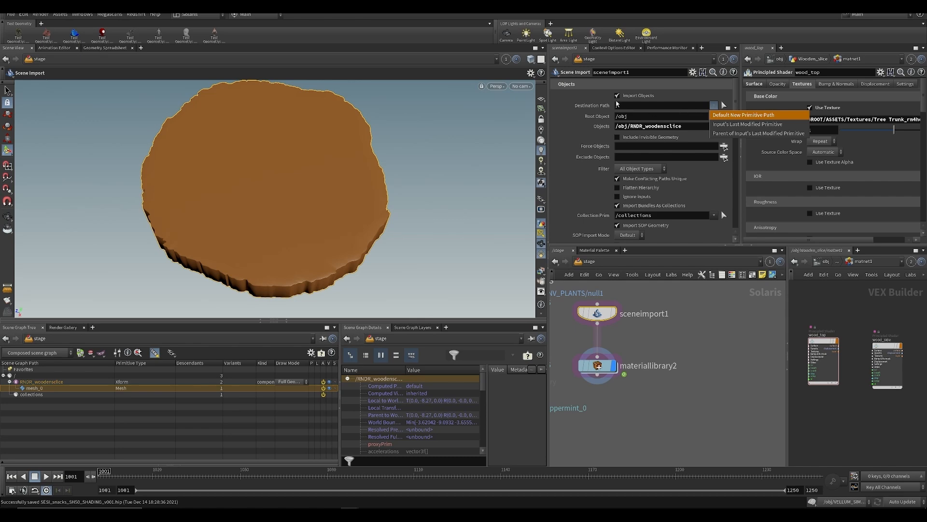
left_click(744, 115)
scroll(672, 183, "down", 1)
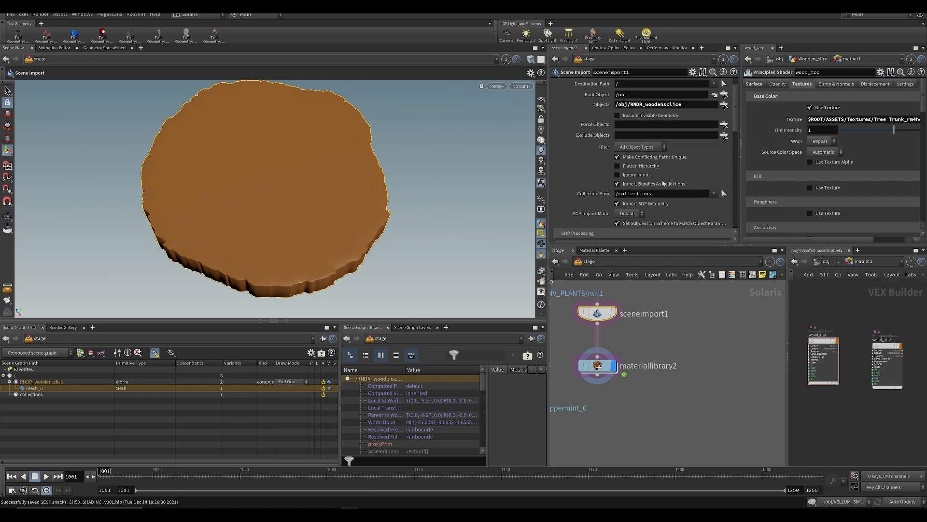
scroll(638, 181, "down", 3)
left_click(627, 159)
left_click(557, 160)
scroll(601, 164, "down", 3)
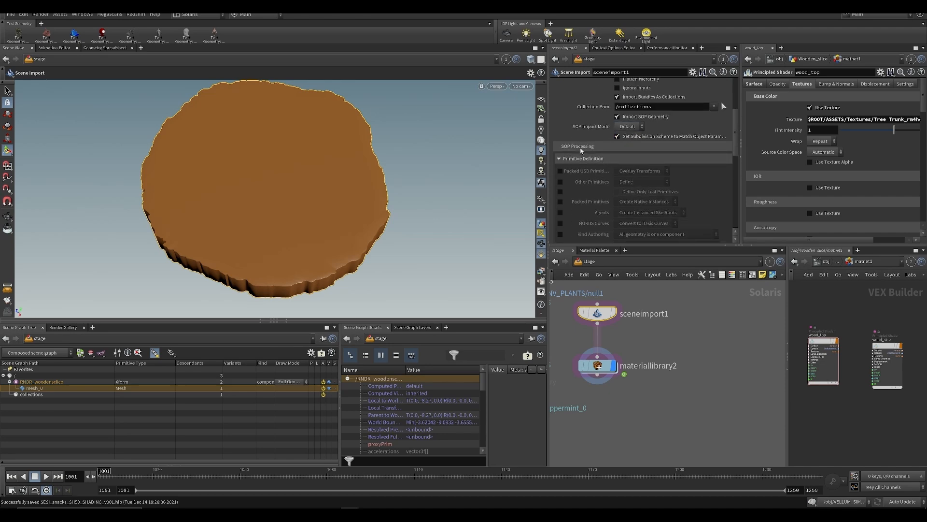
scroll(582, 168, "down", 10)
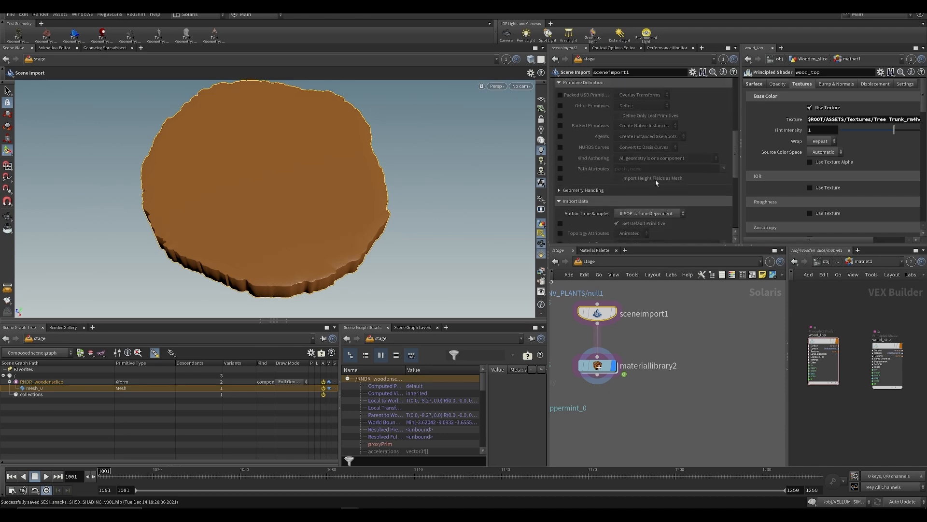
scroll(653, 188, "down", 5)
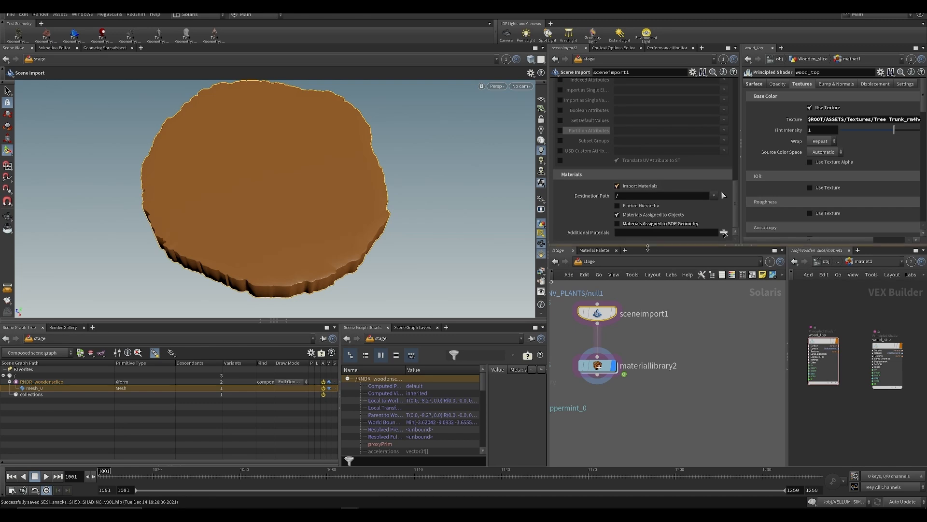
left_click(643, 222)
Copy the wood_top and wood_side principled shaders from Wooden_slice's matnet1 into materiallibrary2 and save the scene
middle_click_drag(682, 362, 683, 319)
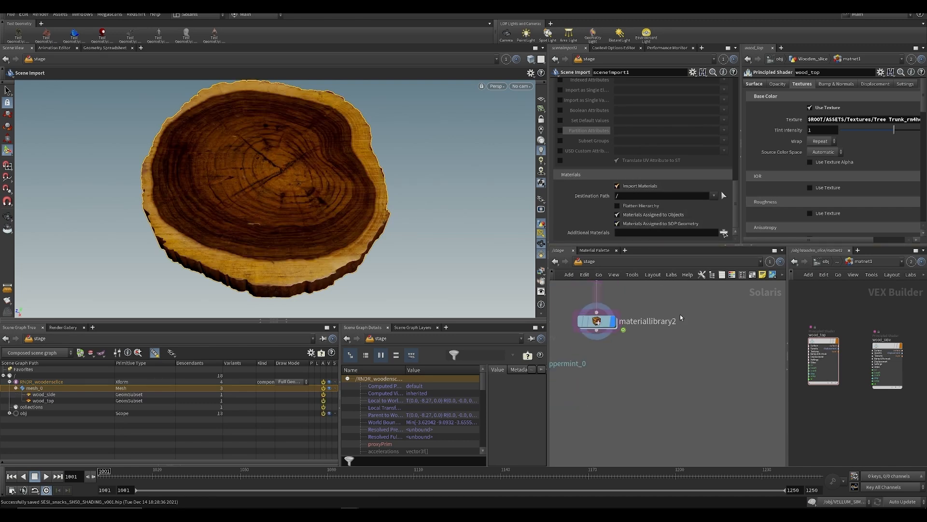
middle_click_drag(636, 338, 660, 362)
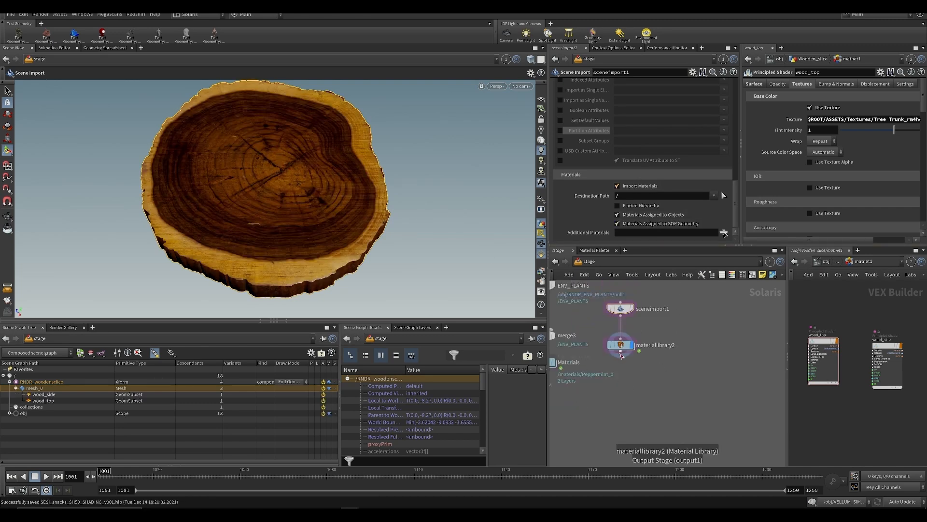
left_click(621, 346)
double_click(620, 347)
left_click_drag(891, 308, 797, 370)
key("ctrl+c")
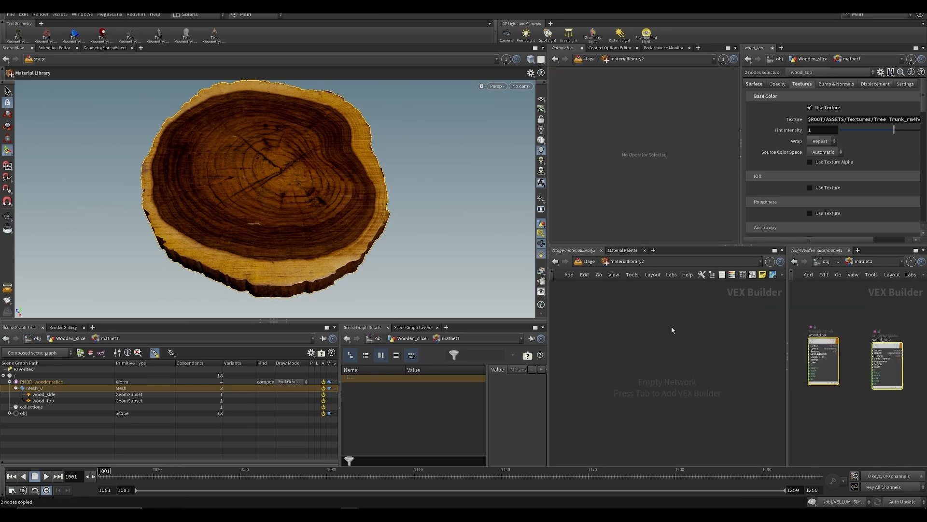
key("ctrl+v")
key("ctrl+s")
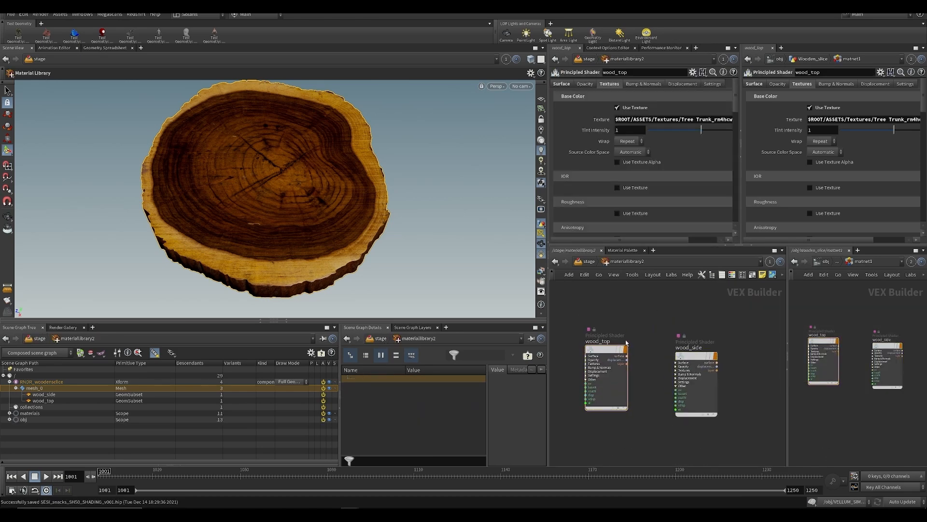
Clear materiallibrary2's default material entry and auto-fill it with wood_top and wood_side, with Assign to Geometry enabled
key("u")
left_click(642, 132)
left_click(689, 157)
left_click(682, 143)
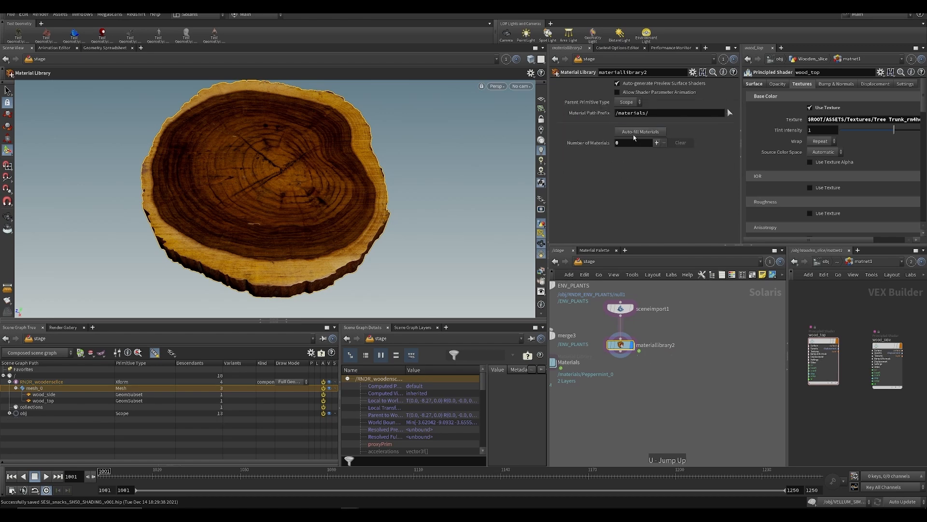
left_click(636, 133)
left_click(675, 159)
Set the geometry paths of wood_top and wood_side to their matching subsets under the wooden slice's mesh_0 and save the scene
key("ctrl+s")
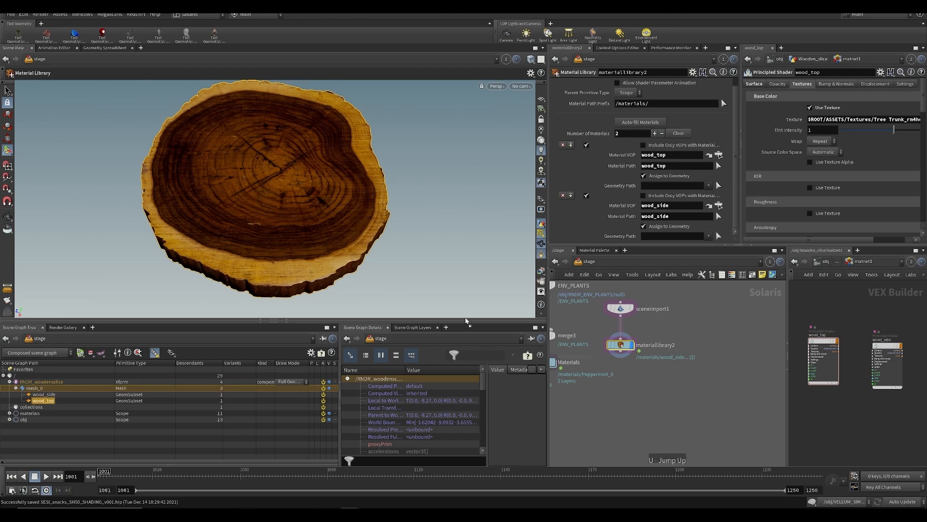
left_click_drag(651, 184, 652, 185)
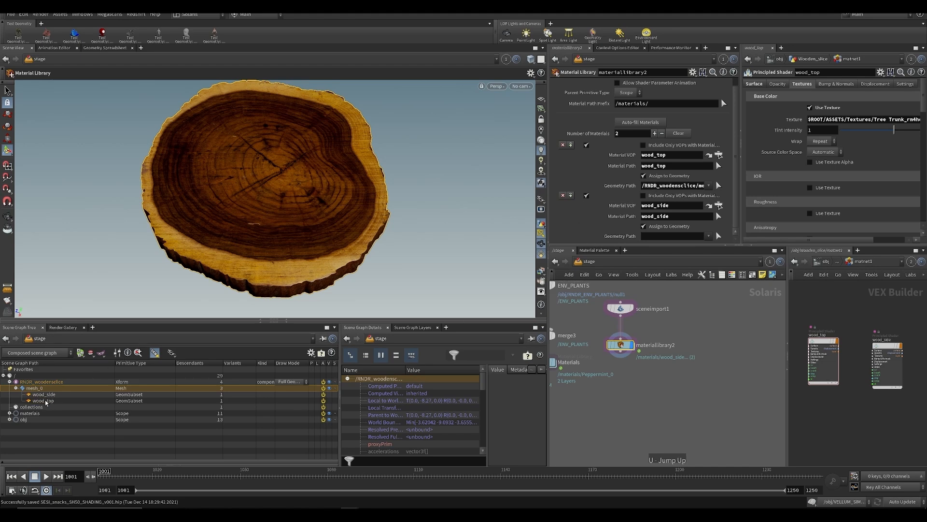
key("ctrl+s")
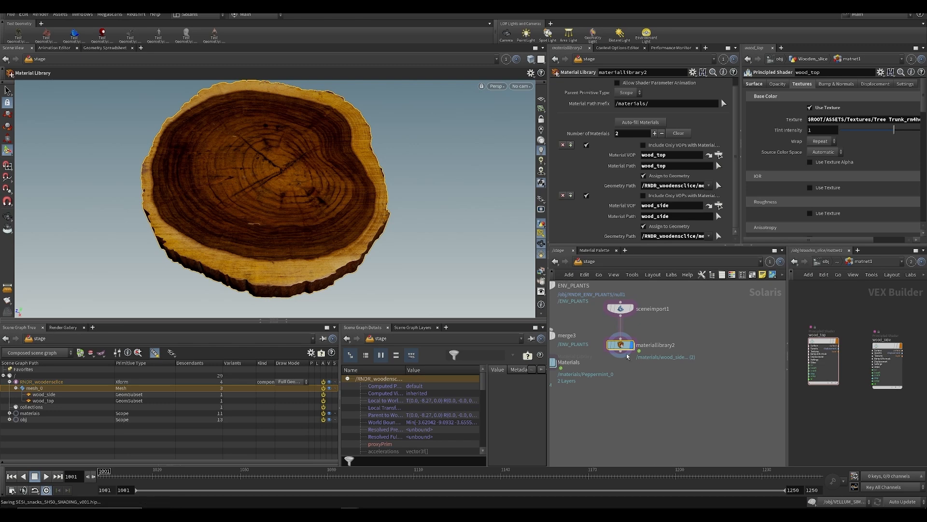
Toggle the base color texture of wood_top off and back on inside materiallibrary2, and switch the viewport renderer to Karma
double_click(622, 346)
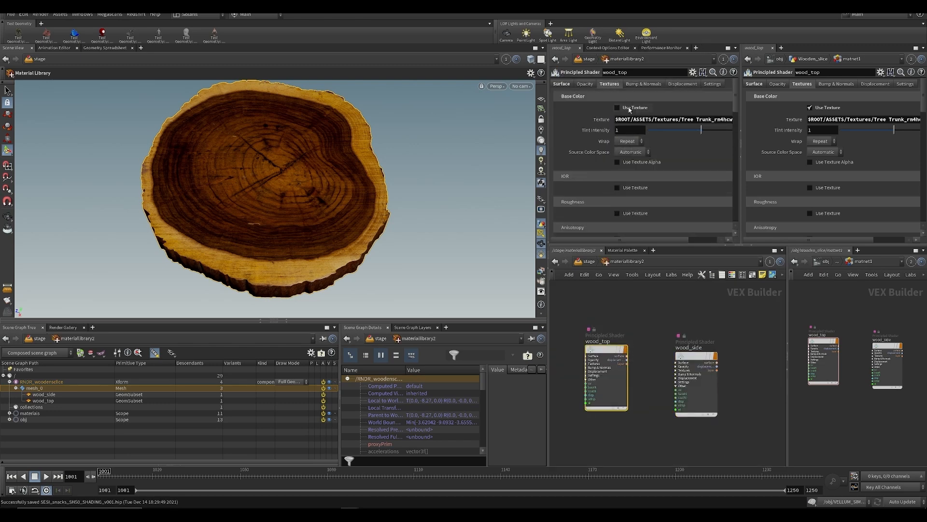
left_click(629, 108)
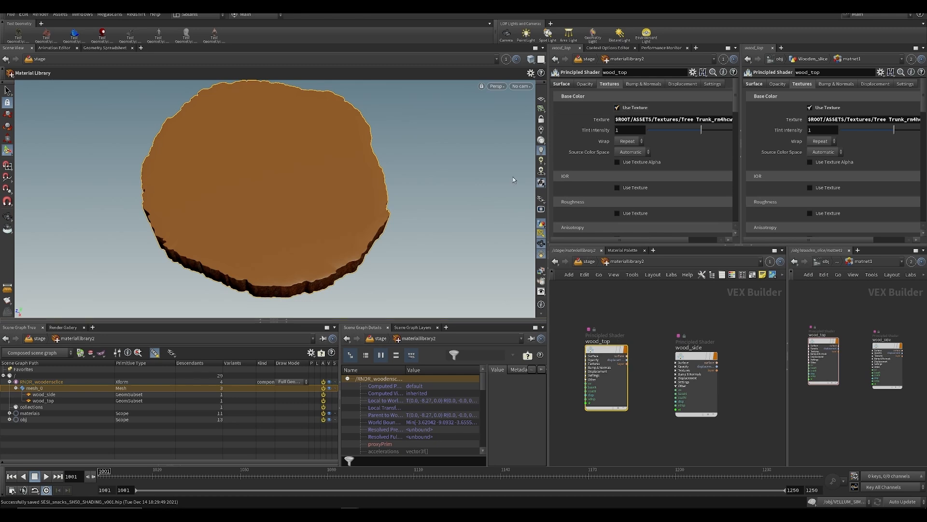
left_click(501, 87)
left_click(499, 128)
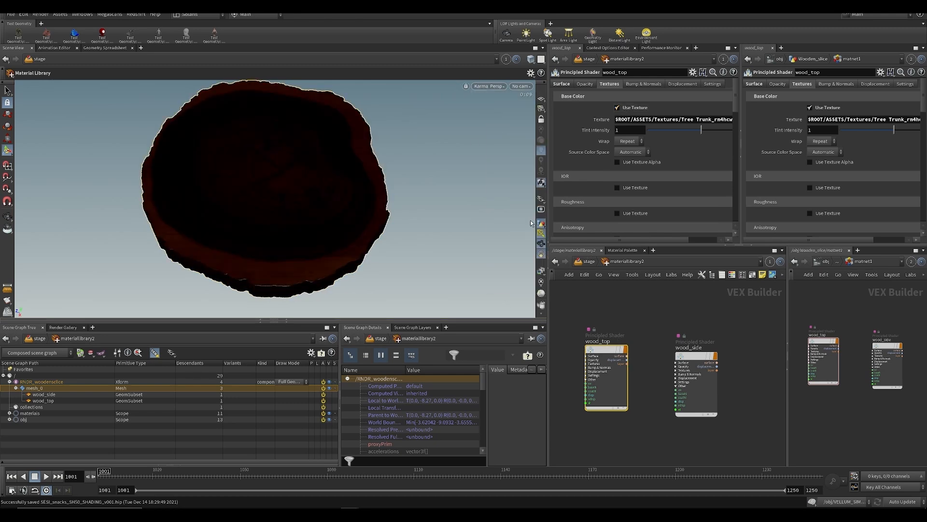
Return to the stage network and inspect the wood_top and wood_side subsets and mesh_0 in the scene graph
key("u")
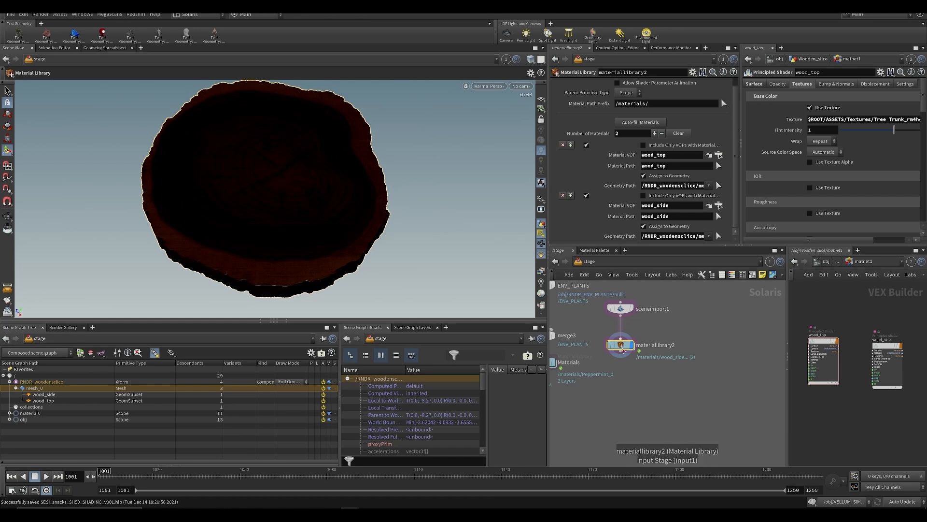
left_click(58, 400)
left_click(43, 394)
left_click(36, 388)
Connect materiallibrary2 to merge2, display merge2's combined stage and save the scene
middle_click_drag(677, 368, 677, 368)
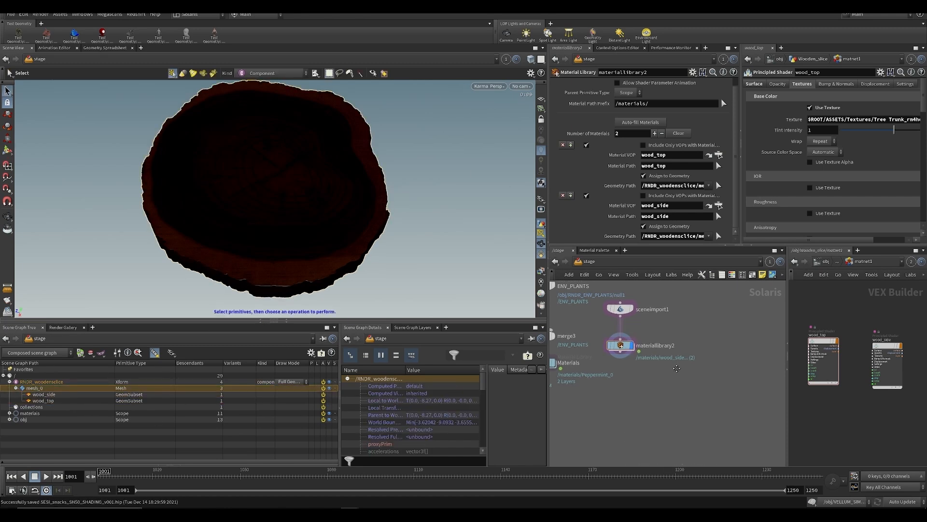
scroll(676, 368, "down", 3)
key("ctrl+s")
middle_click_drag(588, 449, 648, 358)
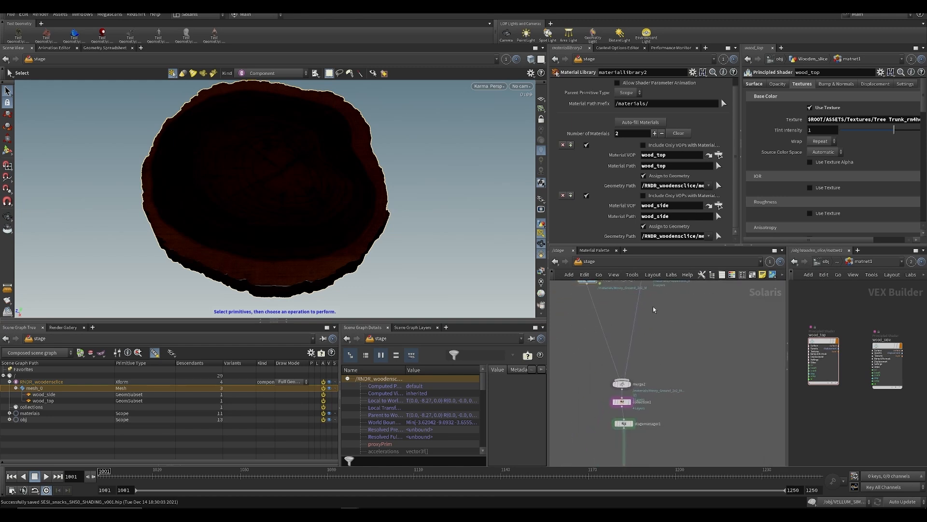
middle_click_drag(654, 309, 633, 337)
left_click(601, 406)
left_click(674, 308)
middle_click_drag(656, 444, 667, 339)
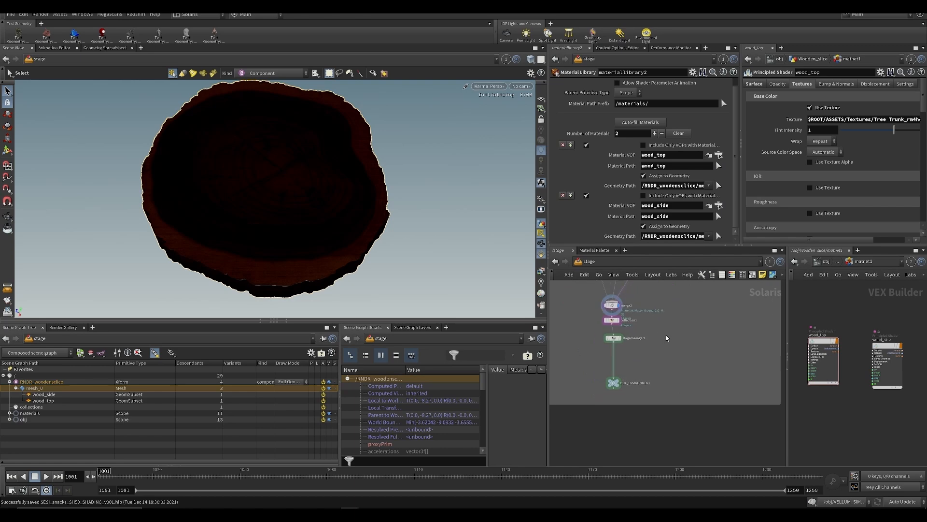
scroll(673, 384, "up", 3)
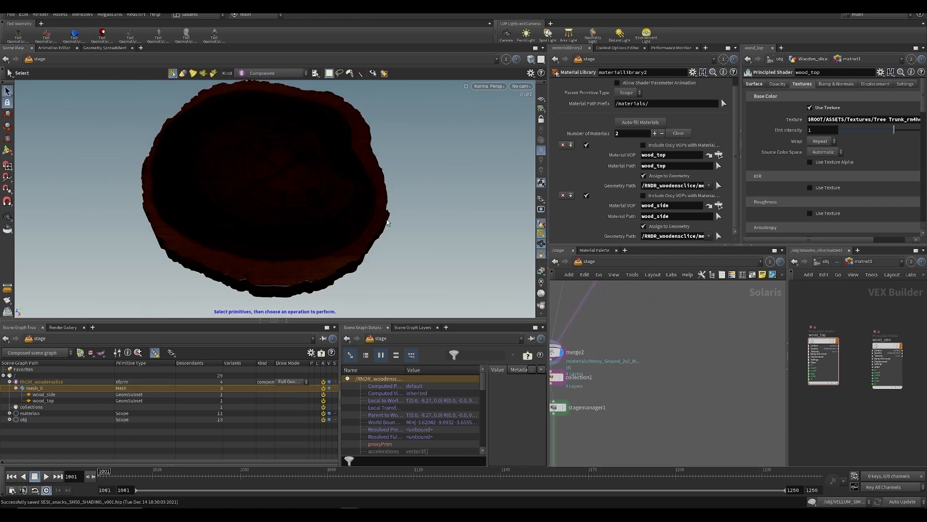
Open stagemanager1's parameters, expand the root of its scene graph and widen the path column
left_click(487, 87)
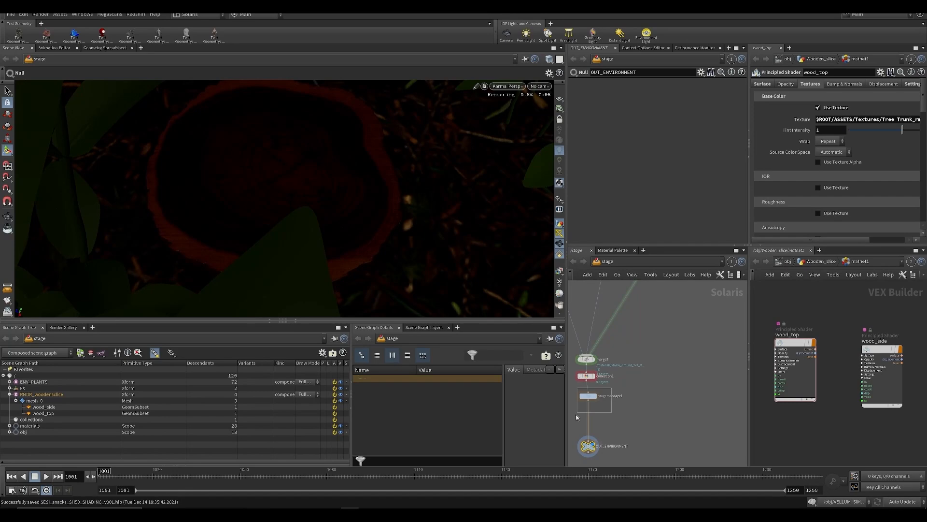
left_click_drag(578, 417, 577, 417)
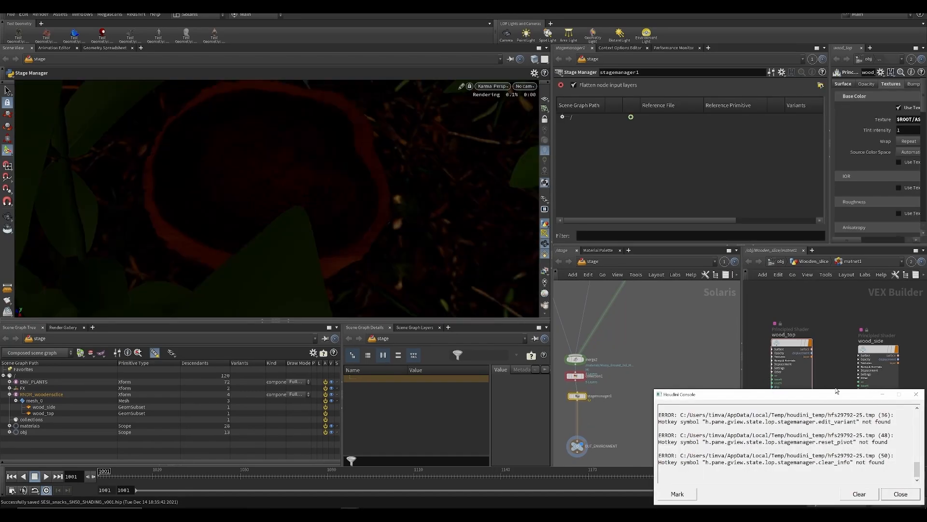
left_click(882, 395)
left_click(561, 116)
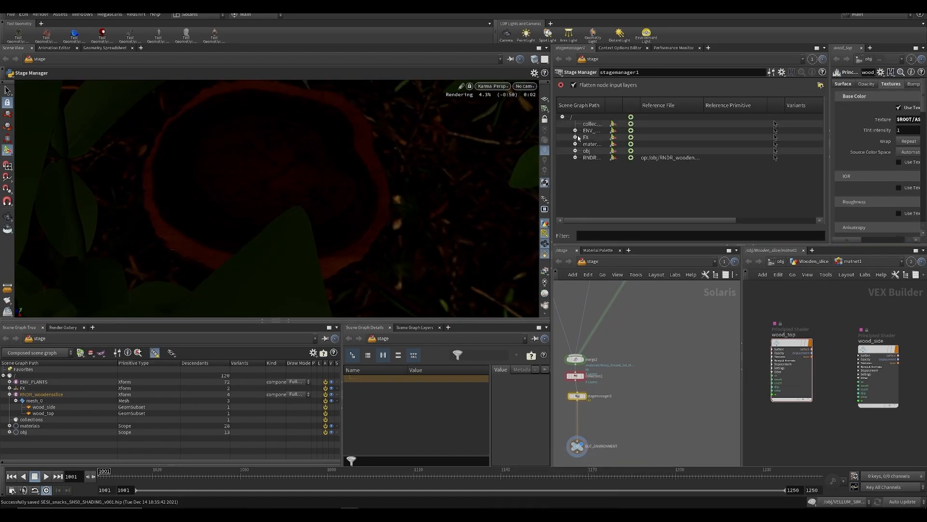
left_click_drag(606, 113, 693, 112)
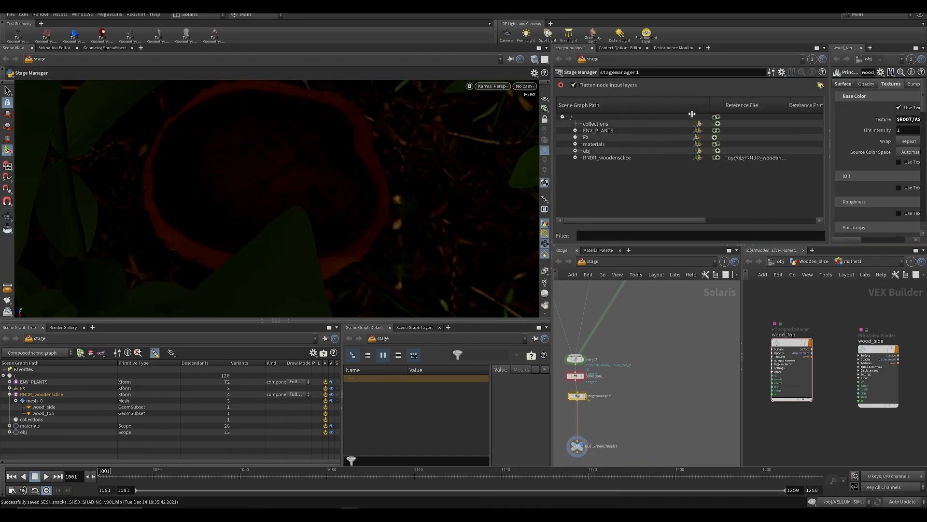
Inspect the Environment collection defined in collection1 and return to stagemanager1
left_click(608, 157)
mouse_move(609, 157)
left_mouse_down()
mouse_move(623, 182)
mouse_move(615, 161)
left_mouse_up()
middle_click_drag(587, 317, 612, 378)
scroll(612, 375, "down", 1)
left_click(604, 428)
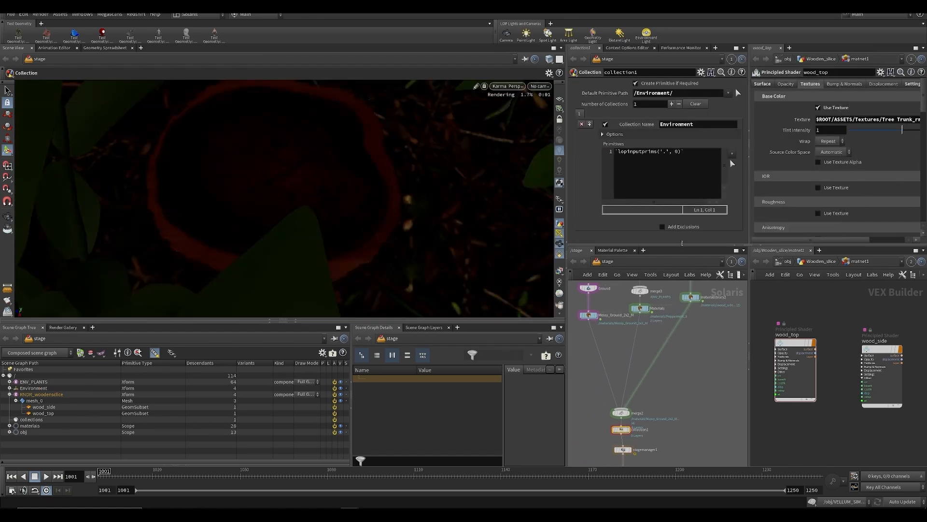
middle_click_drag(658, 441, 633, 340)
left_click(597, 348)
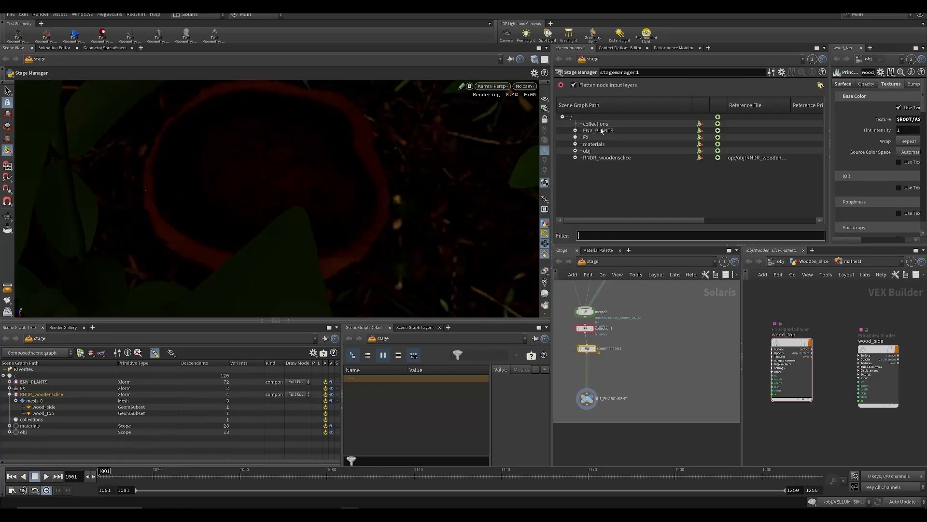
Place Environment at the root of stagemanager1's scene graph and nest ENV_PLANTS and RNDR_woodenslice under it
left_click(575, 131)
left_click(576, 131)
left_click(599, 158)
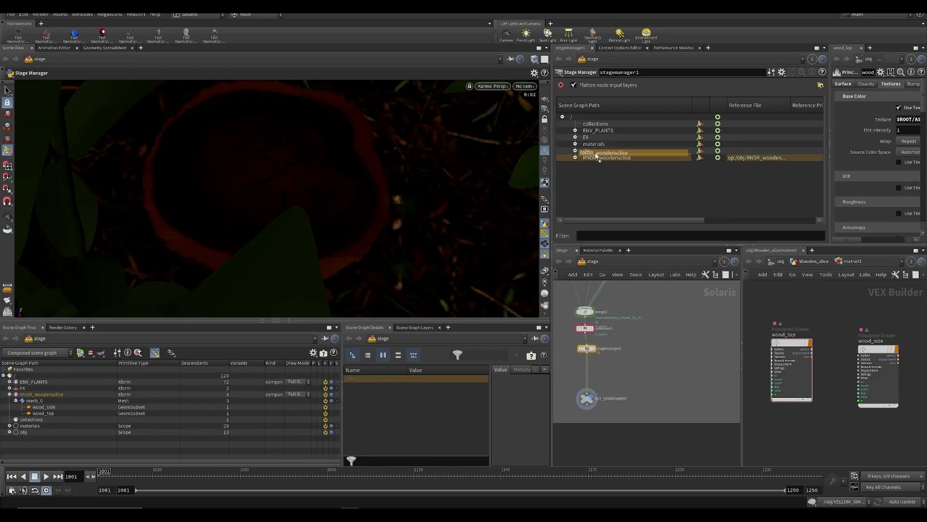
left_click(575, 131)
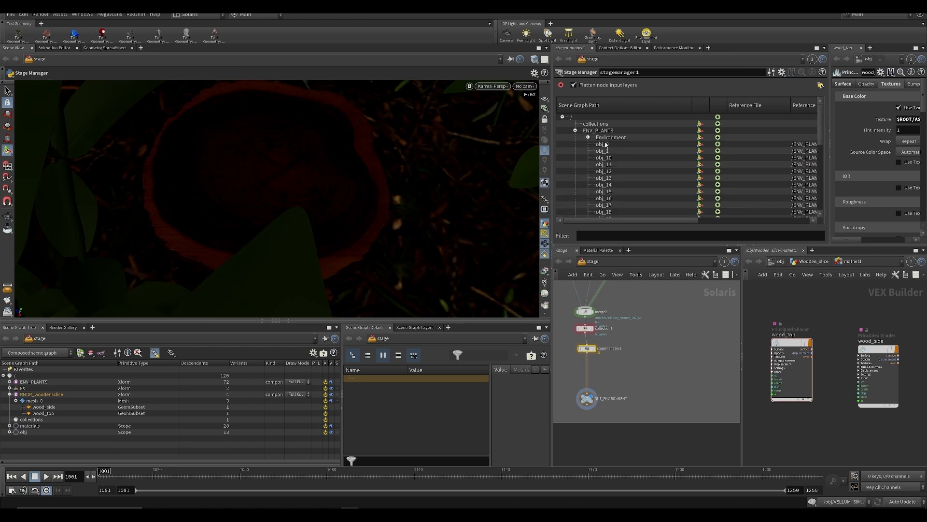
mouse_move(604, 139)
left_mouse_down()
mouse_move(604, 127)
mouse_move(578, 137)
mouse_move(597, 140)
mouse_move(598, 131)
left_mouse_up()
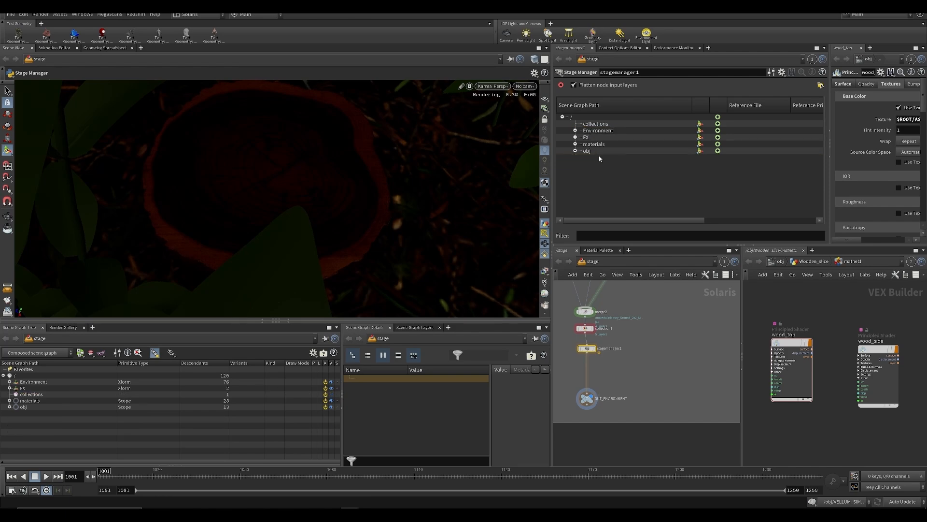
left_click(576, 130)
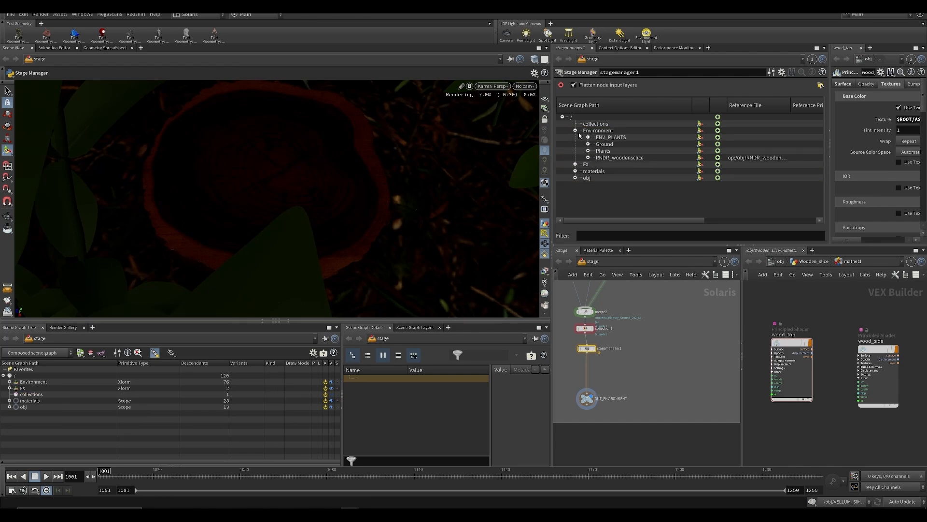
left_click(575, 131)
Select OUT_ENVIRONMENT, view the whole environment from above and save the scene
left_click(587, 398)
right_click_drag(314, 219, 269, 193, "alt")
left_click_drag(269, 193, 292, 230, "alt")
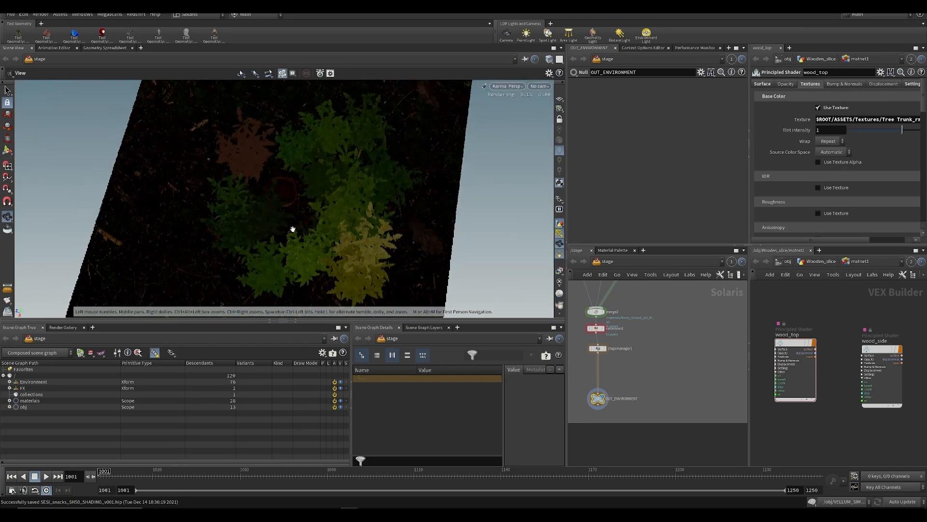
key("ctrl+s")
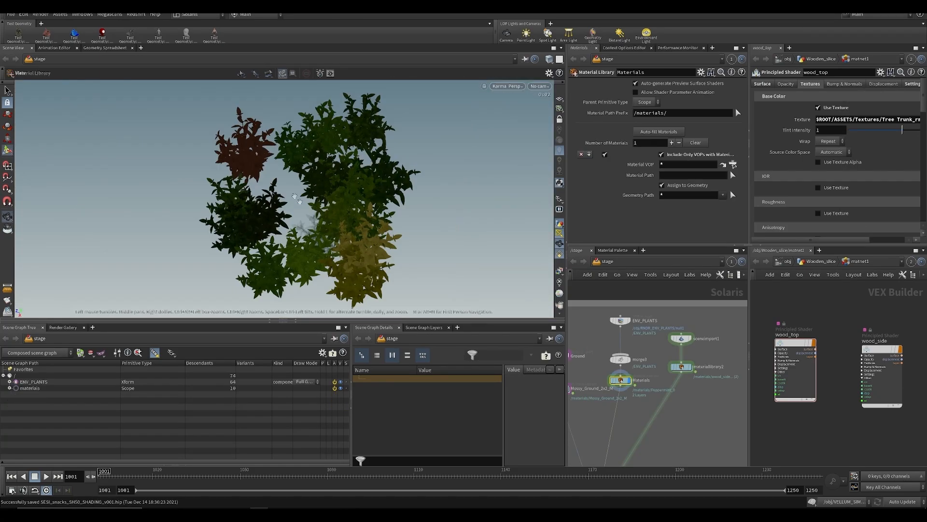
Examine the plants on the Materials node and try disabling the Import Group filter on the ENV_PLANTS import
left_click_drag(304, 212, 314, 215)
mouse_move(314, 215)
right_mouse_down()
mouse_move(323, 216)
mouse_move(309, 213)
right_mouse_up()
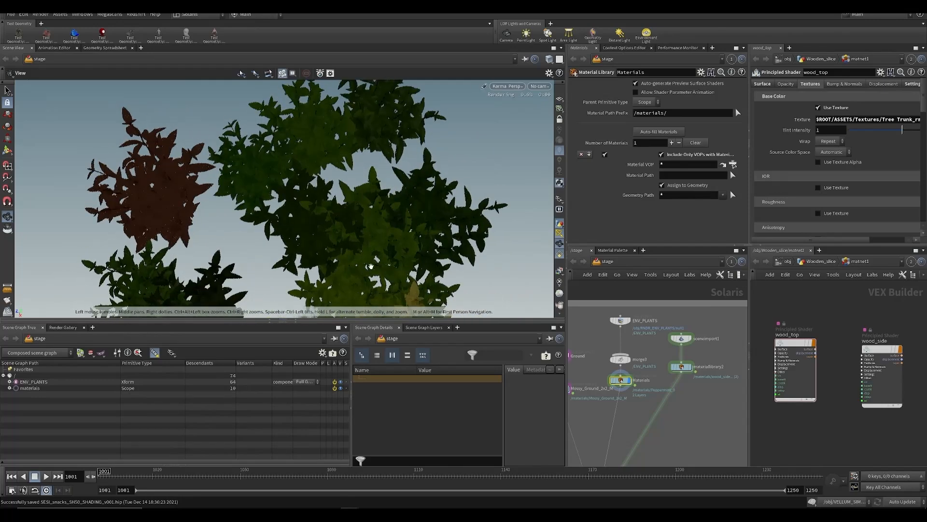
left_click_drag(309, 212, 312, 236, "alt")
left_click(621, 381)
left_click(620, 320)
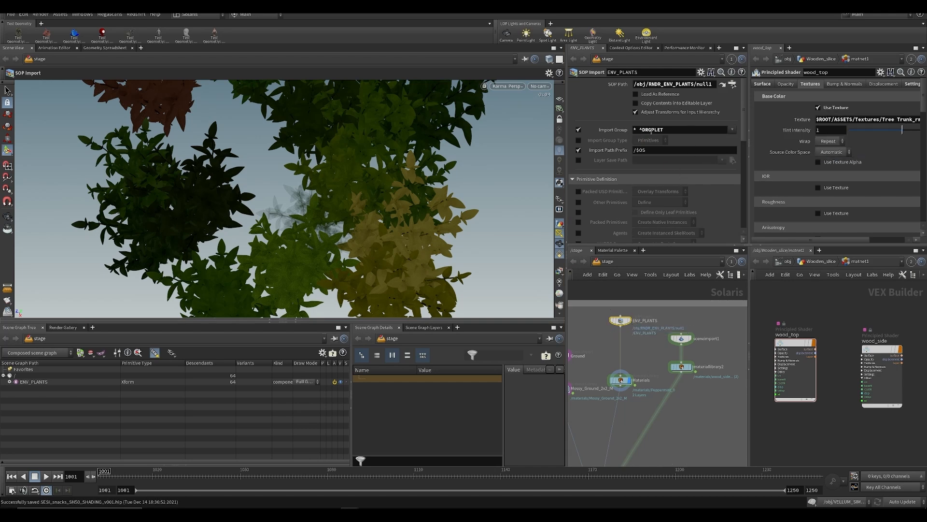
left_click(579, 130)
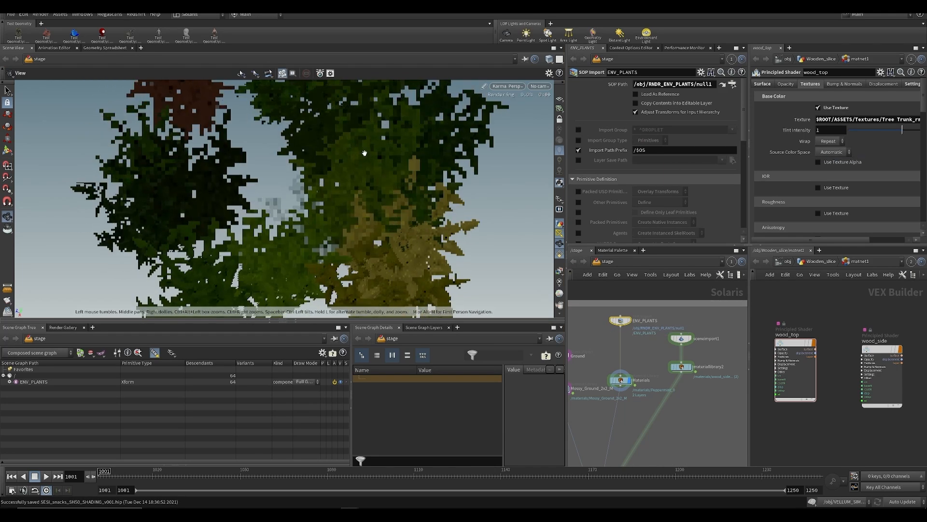
left_click(661, 85)
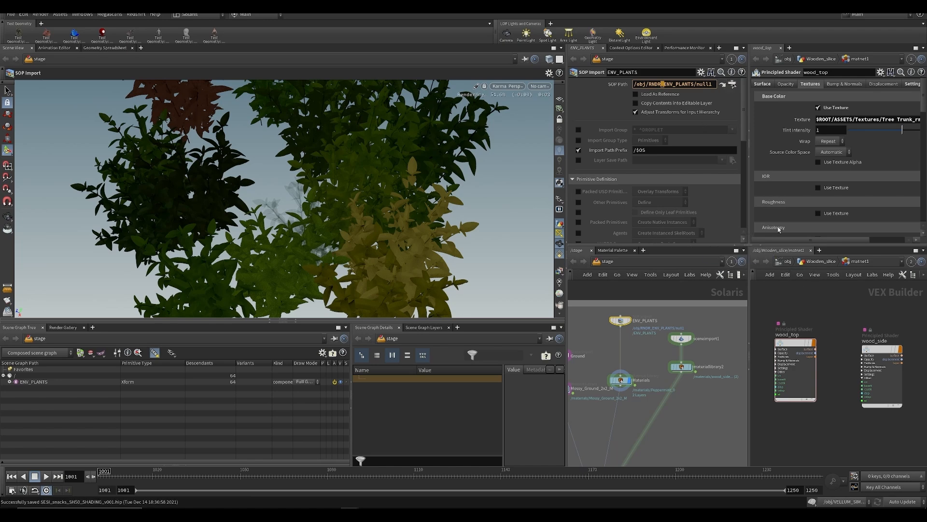
Show the object level in the second network, delete the ENV_PLANTS import from the stage and switch the viewport renderer away from Karma
left_click(789, 262)
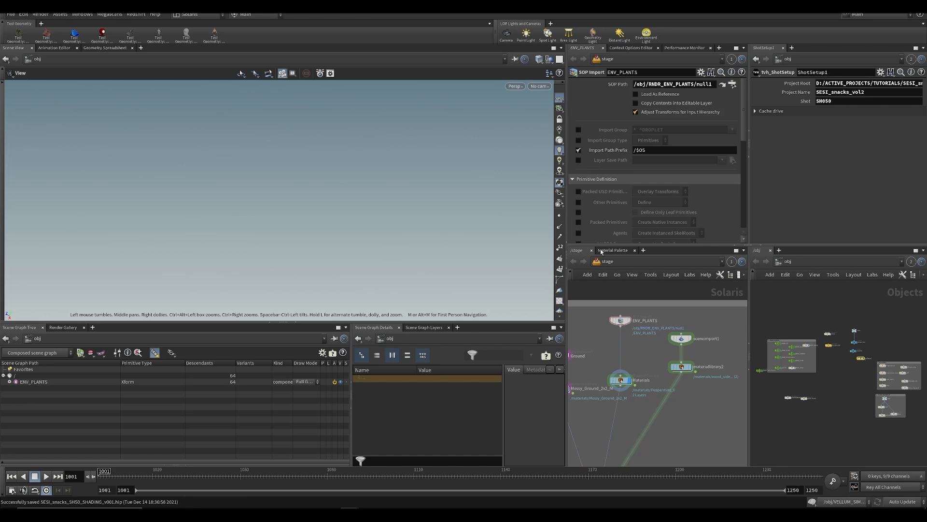
middle_click_drag(661, 353, 666, 376)
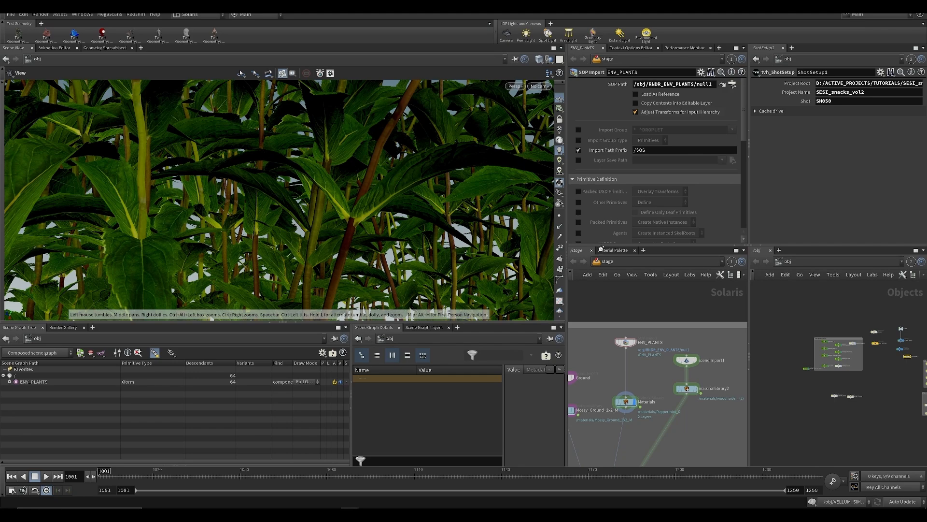
scroll(608, 377, "up", 3)
left_click(638, 313)
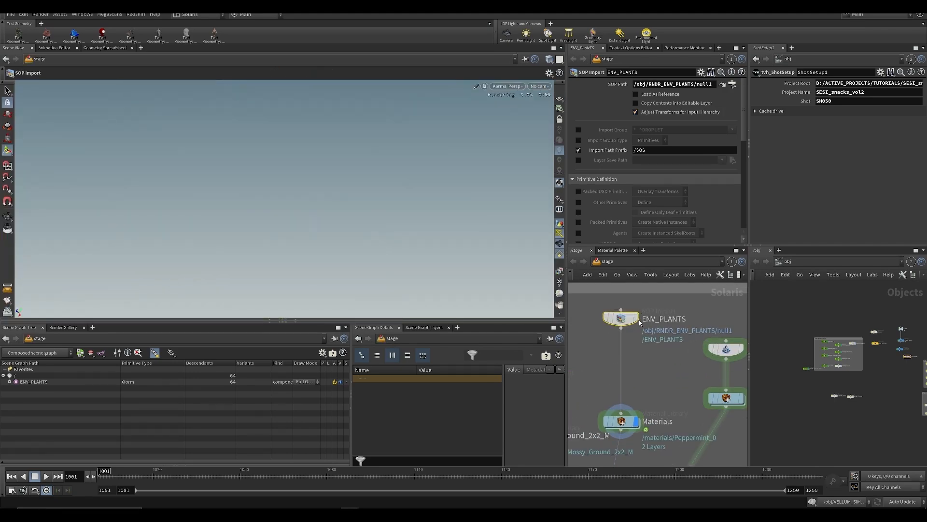
key("Delete")
left_click(521, 86)
left_click(517, 119)
scroll(666, 314, "up", 2)
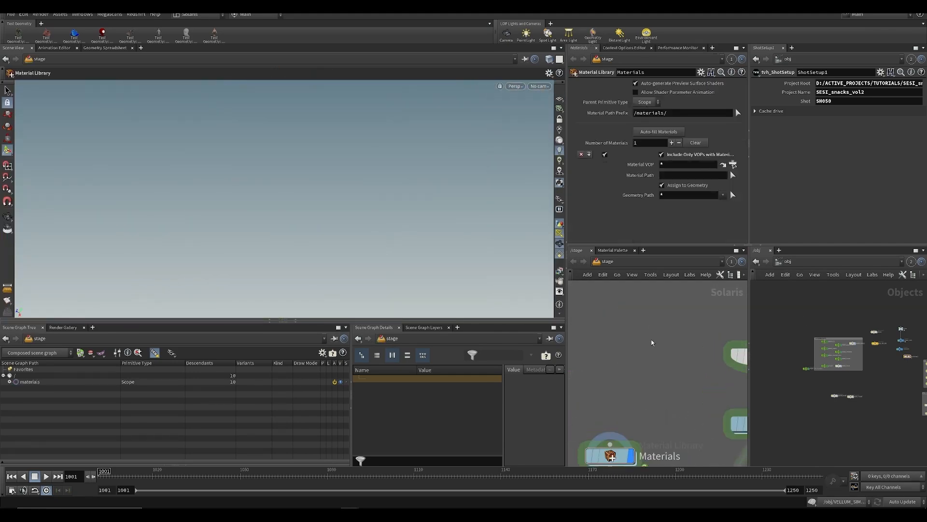
Add a Scene Import node above the Materials node and connect it to the Materials input
key("Tab")
type("sec")
key("BackSpace")
key("BackSpace")
type("cene")
key("Return")
key("Return")
left_click(630, 340)
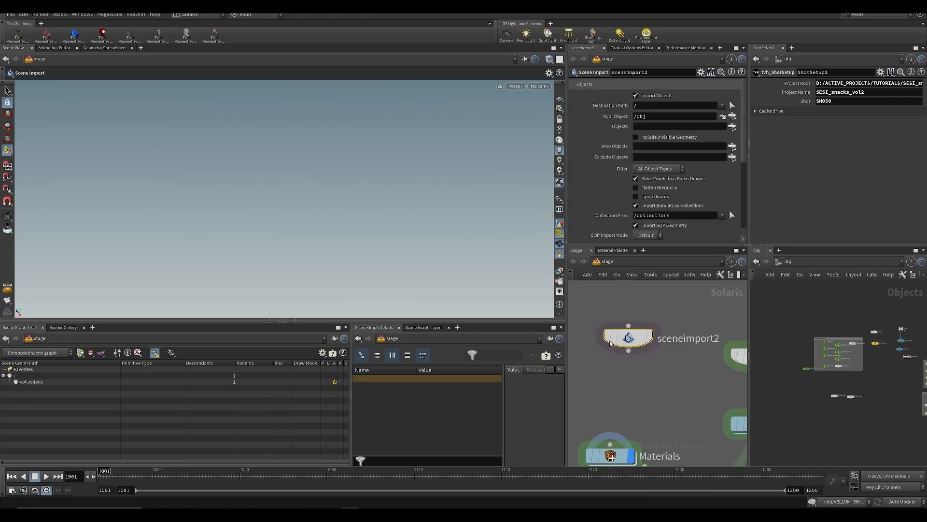
left_click(610, 443)
Set the Objects of sceneimport2 to /obj/RNDR_ENV_PLANTS and save the scene
scroll(849, 377, "up", 5)
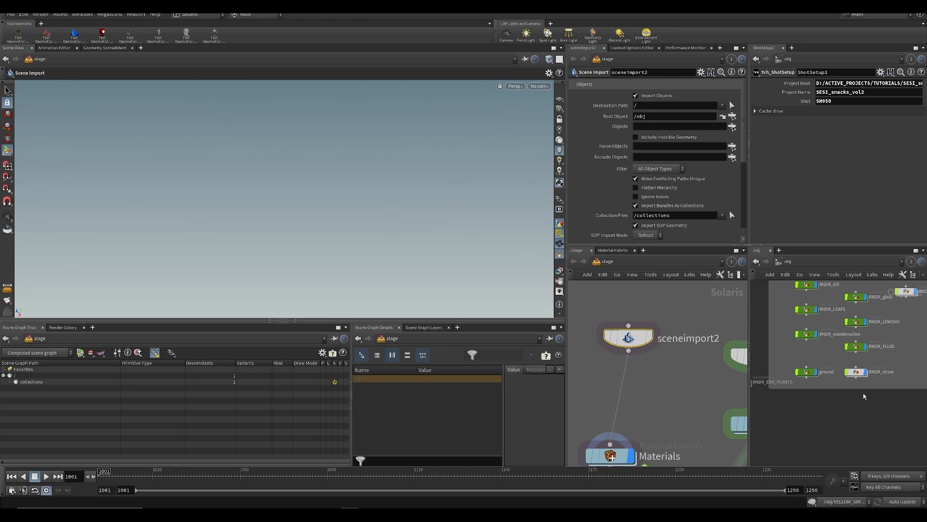
middle_click_drag(884, 400, 919, 395)
left_click_drag(770, 381, 695, 126)
left_click_drag(639, 131, 639, 131)
left_click_drag(786, 373, 644, 131)
key("ctrl+s")
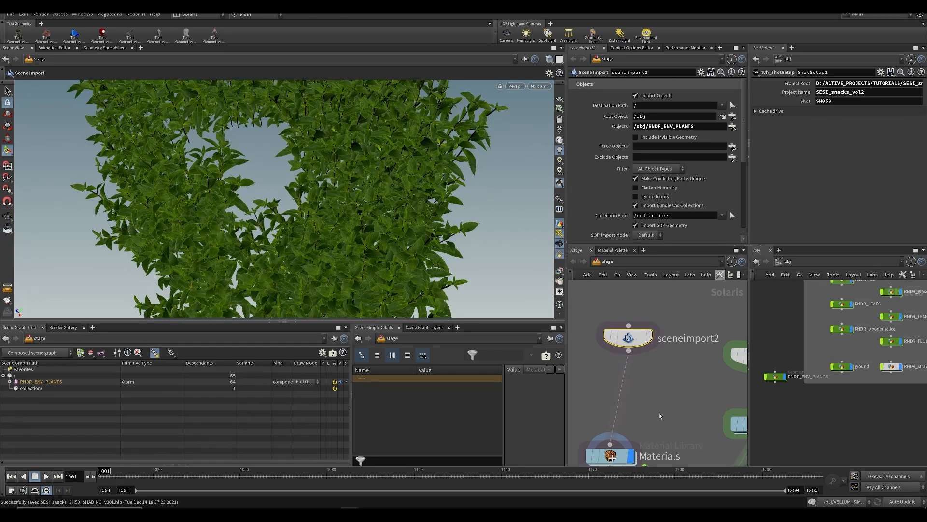
Save the scene and display OUT_ENVIRONMENT to view the newly imported plants together with the ground
middle_click_drag(660, 416, 665, 365)
left_click_drag(309, 227, 325, 299, "alt")
scroll(324, 299, "down", 6)
middle_click_drag(805, 355, 828, 324)
left_click_drag(381, 207, 410, 113, "alt")
key("ctrl+s")
scroll(656, 366, "down", 5)
middle_click_drag(706, 379, 711, 157)
middle_click_drag(665, 298, 666, 348)
left_click(641, 365)
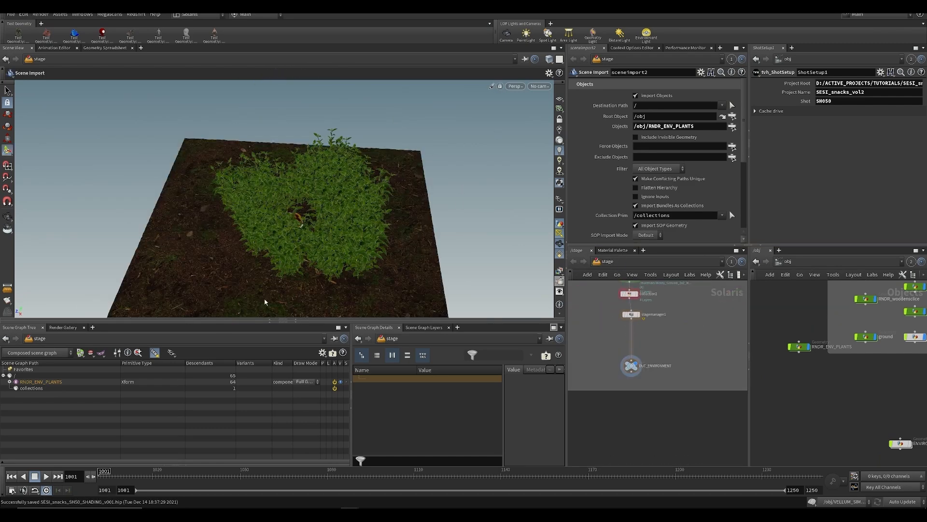
Move RNDR_ENV_PLANTS under Environment in stagemanager1, check the wooden slice from above and save the scene
left_click(627, 315)
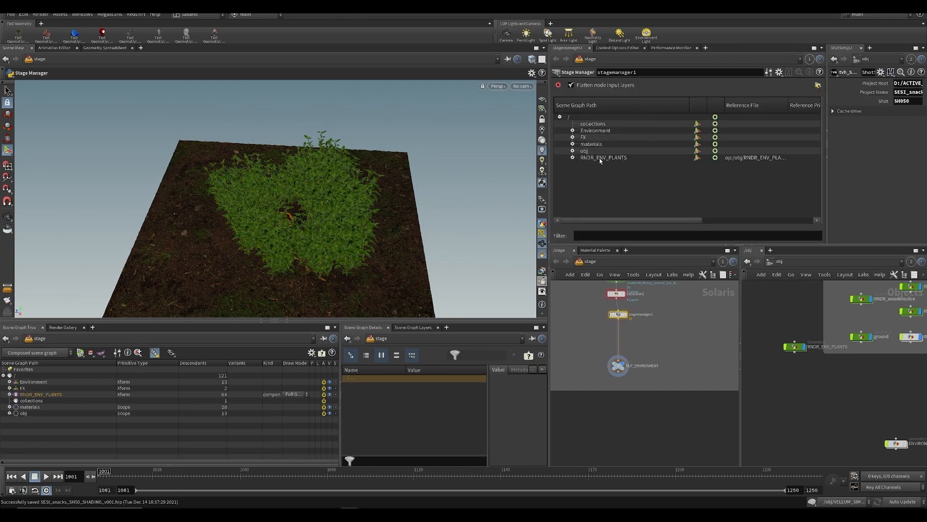
left_click_drag(599, 158, 571, 130)
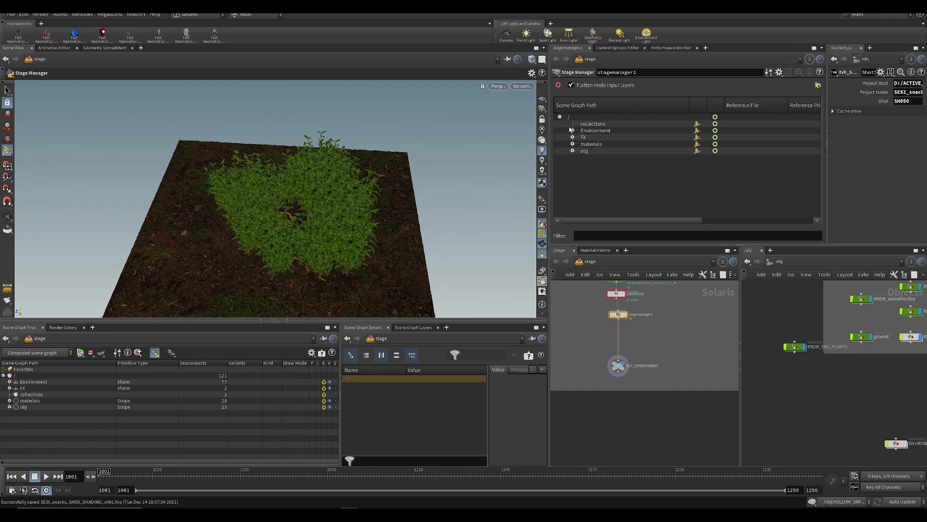
left_click(573, 130)
key("ctrl+s")
left_click_drag(296, 166, 300, 214, "alt")
right_click_drag(300, 214, 305, 294, "alt")
middle_click_drag(669, 338, 656, 398)
key("ctrl+s")
Add a Scene Import (Cameras) node beside stagemanager1 and save the scene
key("Tab")
type("scene")
left_click(760, 256)
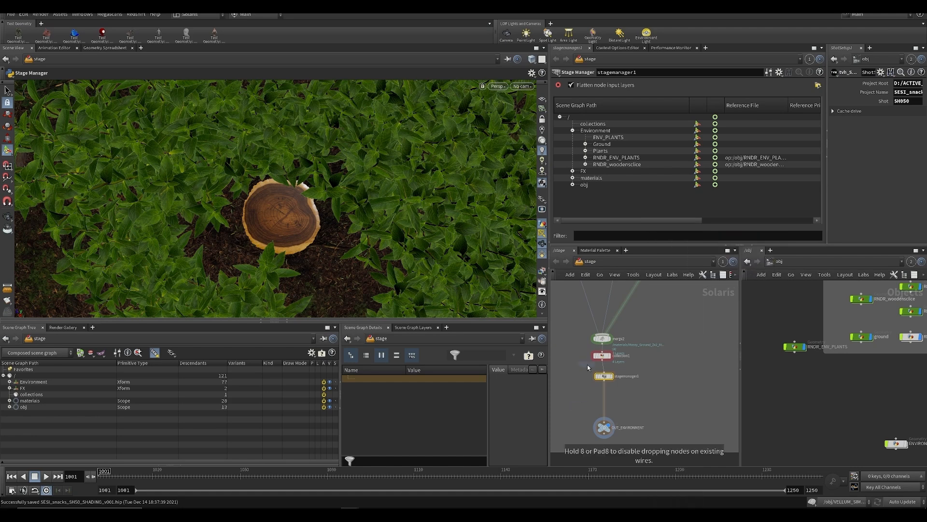
left_click(567, 373)
key("ctrl+s")
middle_click_drag(599, 419, 611, 378)
left_click_drag(632, 391, 638, 370)
Move the new camera import below the environment network, try wiring it to the existing branch and delete it
scroll(638, 424, "down", 3)
middle_click_drag(638, 422, 652, 373)
key("Tab")
type("m")
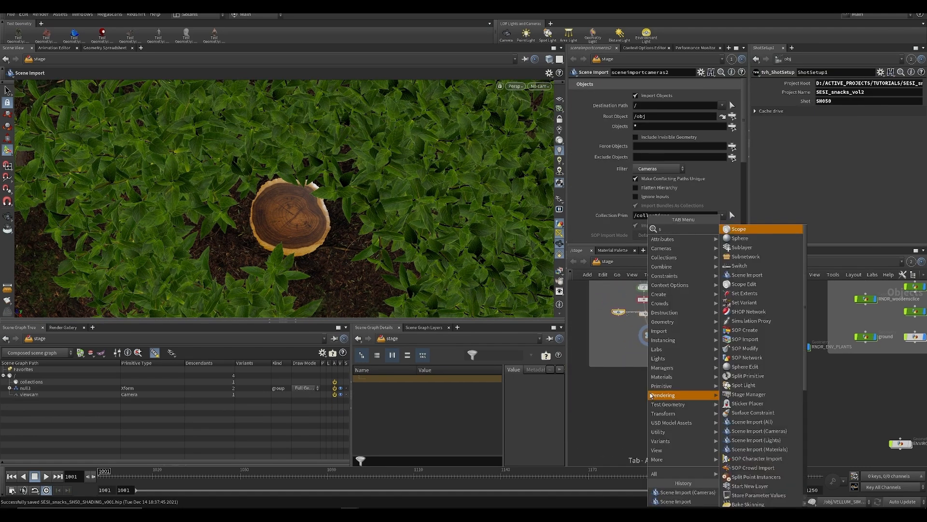
left_click(621, 410)
left_click_drag(617, 314, 590, 401)
scroll(595, 405, "down", 1)
middle_click_drag(602, 412, 662, 401)
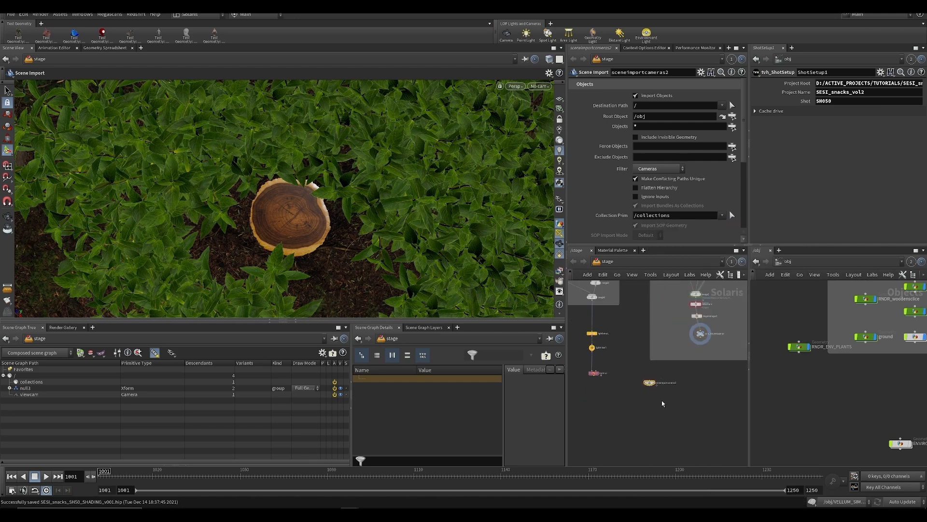
middle_click_drag(623, 348, 650, 425)
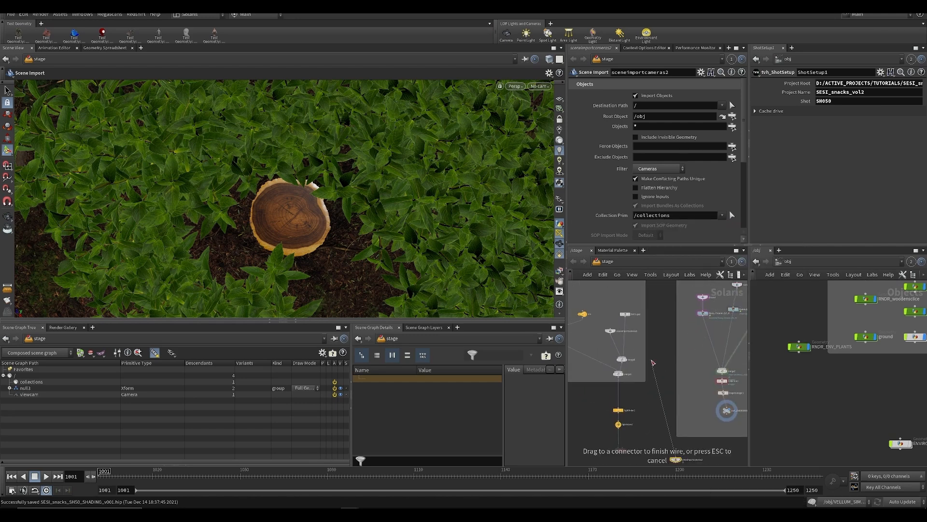
key("Delete")
Display the merge below the existing camera import and look through SH050_cam in the viewport
scroll(633, 359, "up", 3)
middle_click_drag(677, 423, 676, 365)
left_click(678, 368)
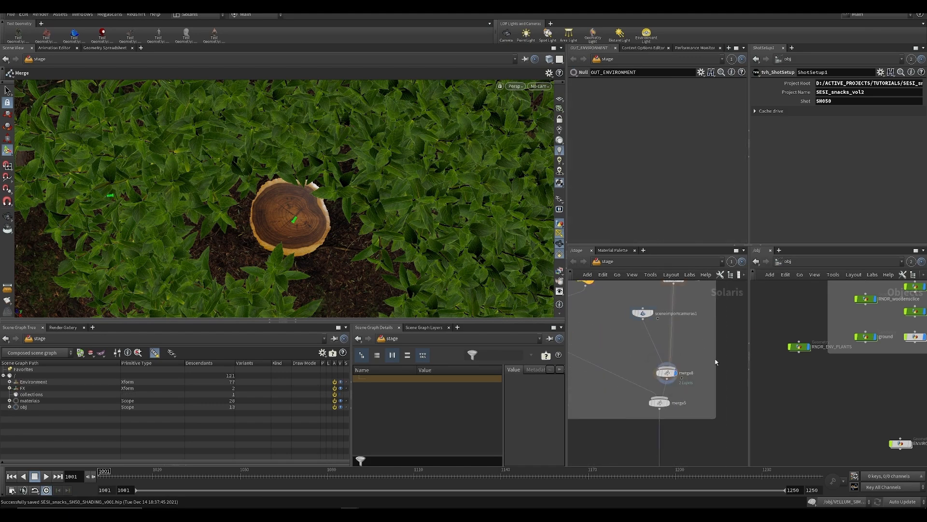
left_click(539, 86)
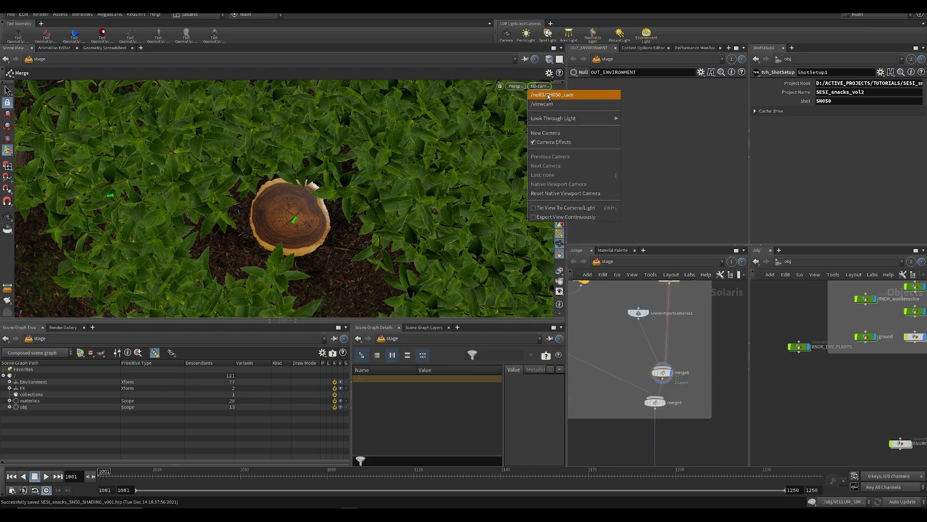
left_click(546, 95)
Scrub to frame 1061, play the shot through the camera, go to frame 1028 and frame the light setup nodes
left_click_drag(104, 471, 271, 471)
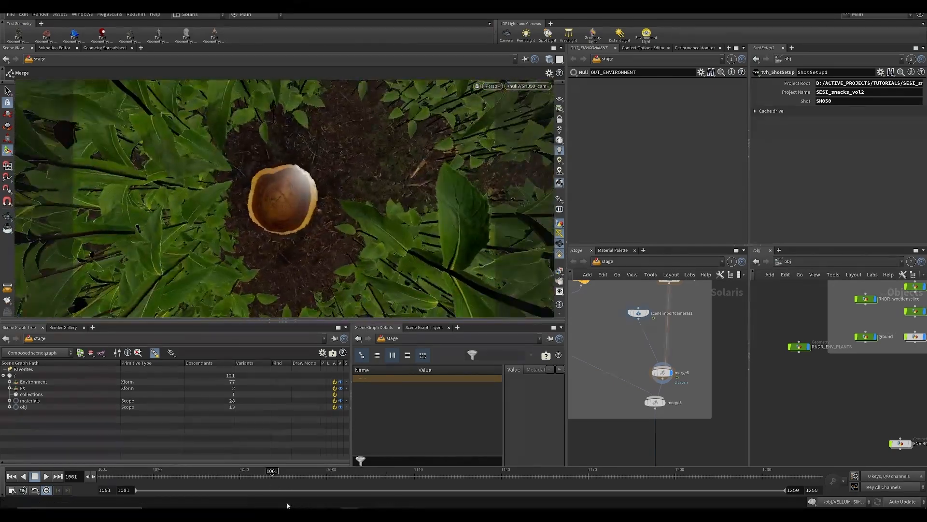
key("Up")
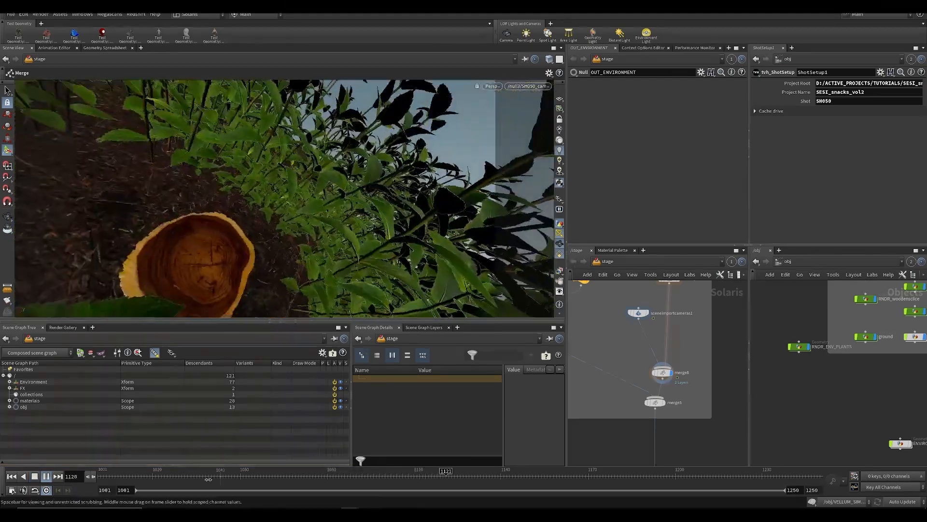
left_click(176, 476)
middle_click_drag(628, 347, 679, 388)
key("h")
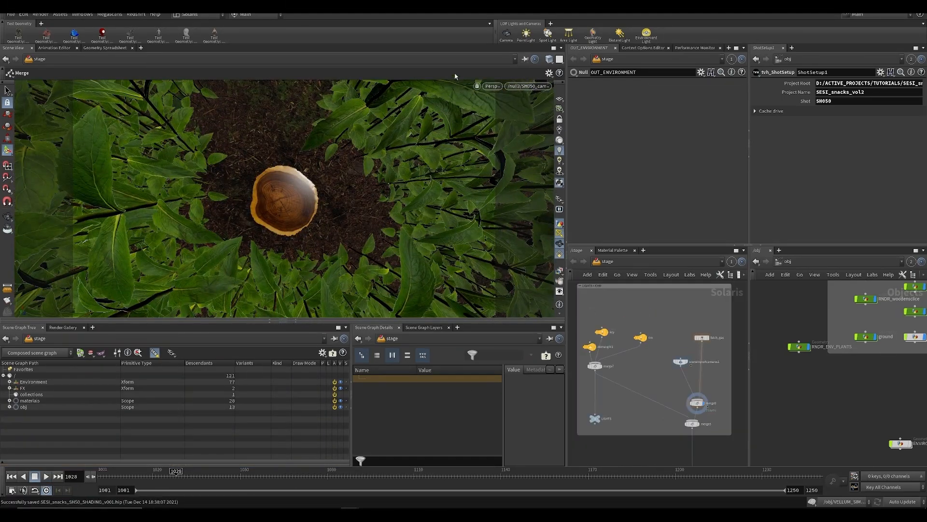
Delete the light mixer and the light node above it below the merge, and switch the viewport renderer to Karma
middle_click_drag(686, 425, 647, 352)
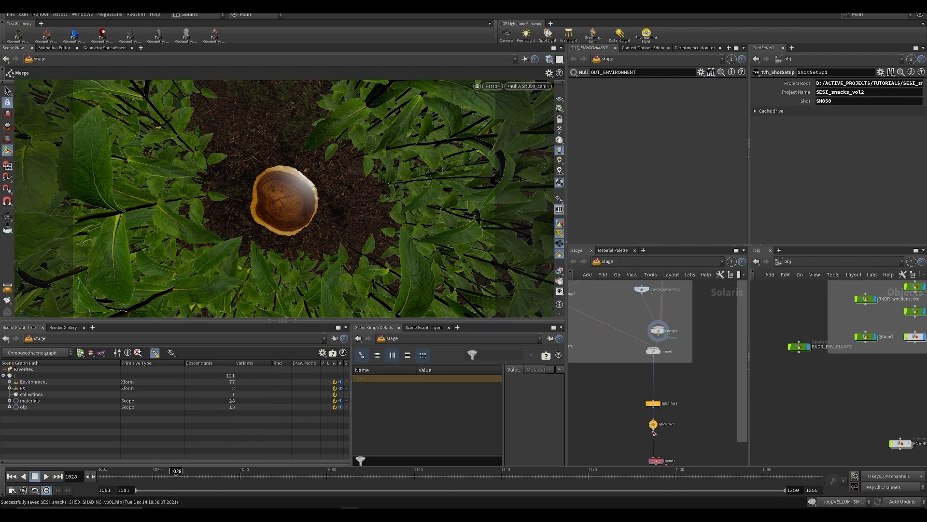
left_click(653, 423)
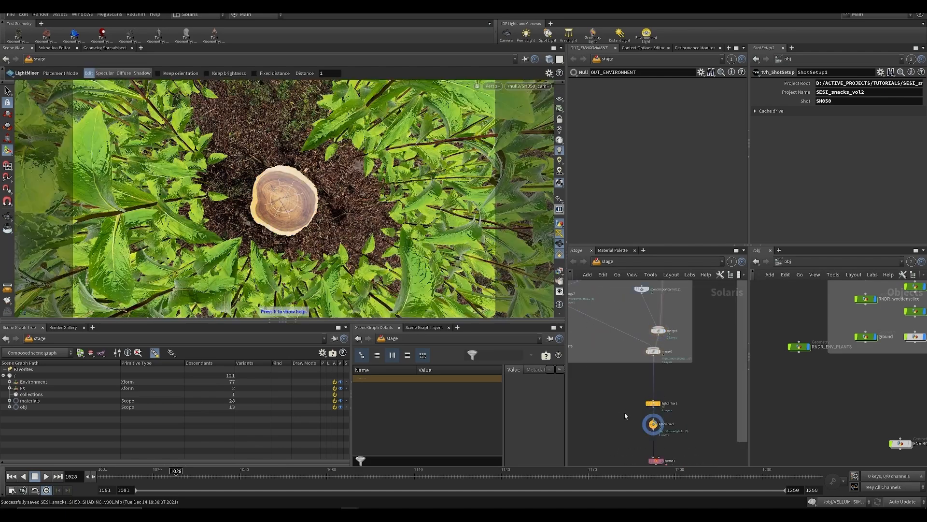
key("Delete")
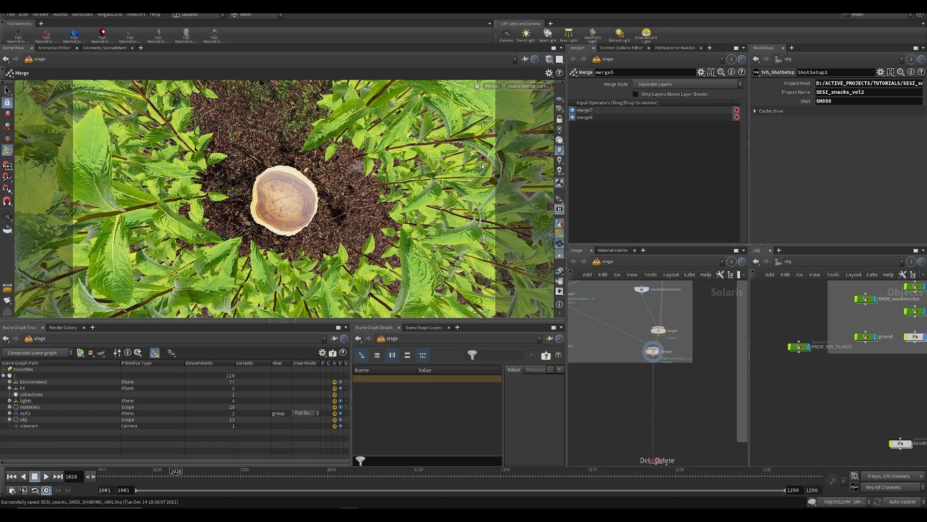
left_click(495, 85)
left_click(497, 120)
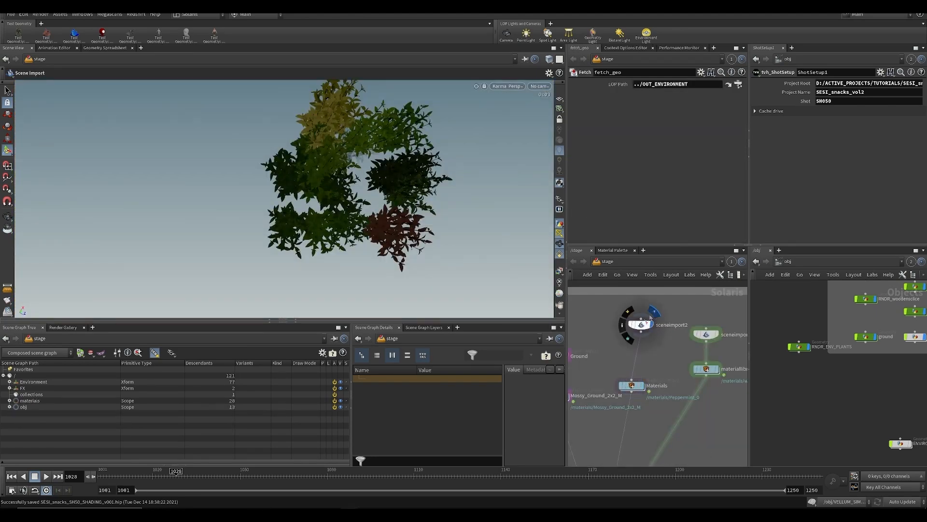
Display sceneimport2 and then its Materials library in Karma, save the scene, and align the import above the library
left_click(651, 318)
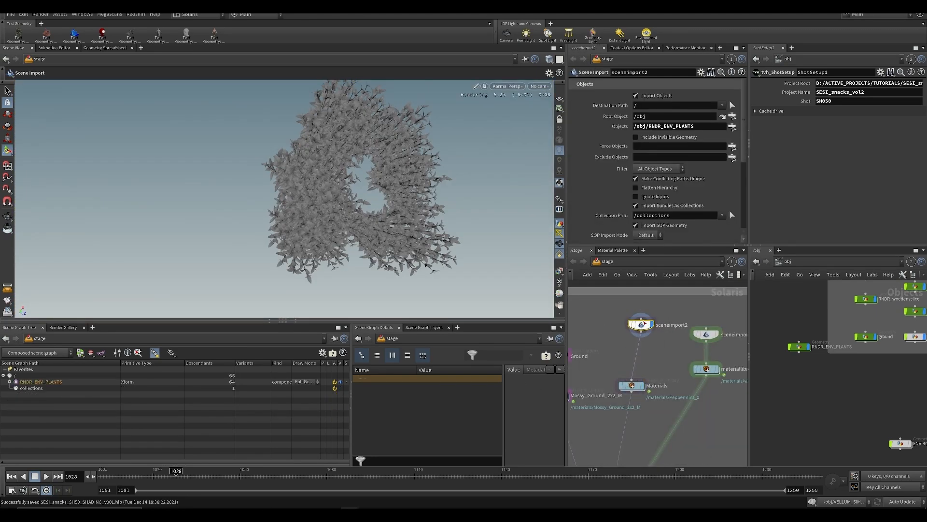
mouse_move(636, 394)
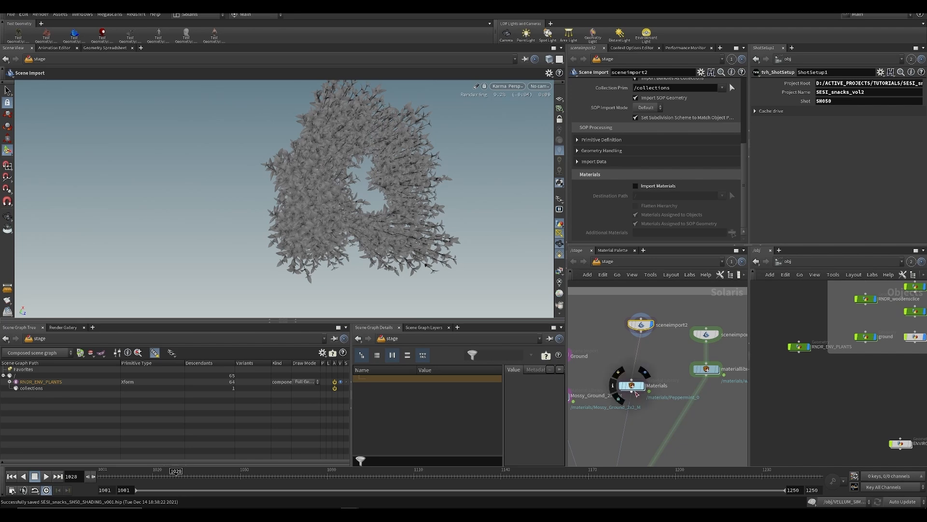
left_click(642, 374)
key("ctrl+s")
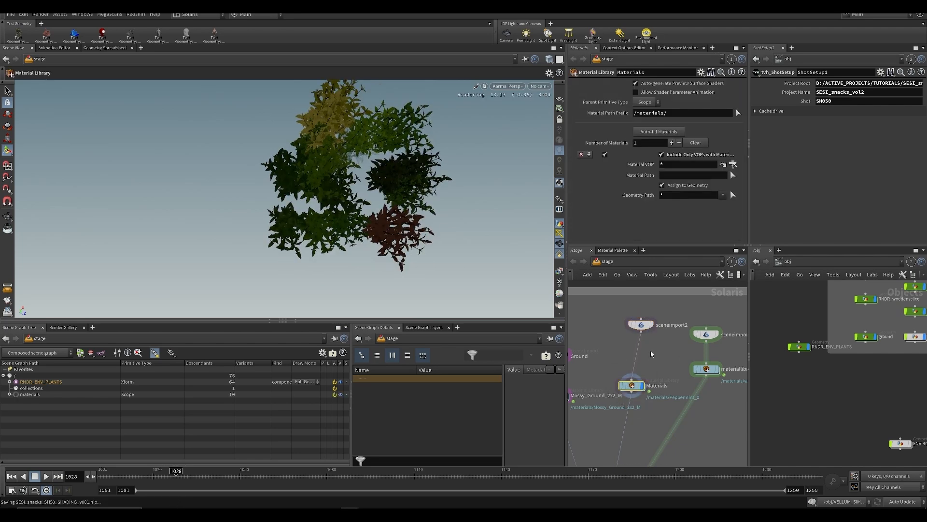
left_click_drag(642, 329, 633, 331)
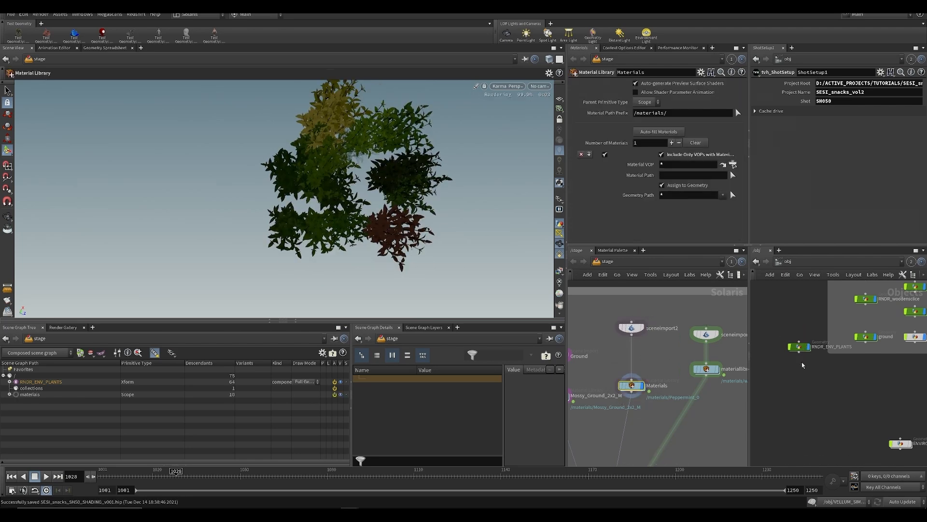
Inside RNDR_ENV_PLANTS, insert an Attribute Delete node between object_merge1 and null1, display it and save the scene
left_click(799, 346)
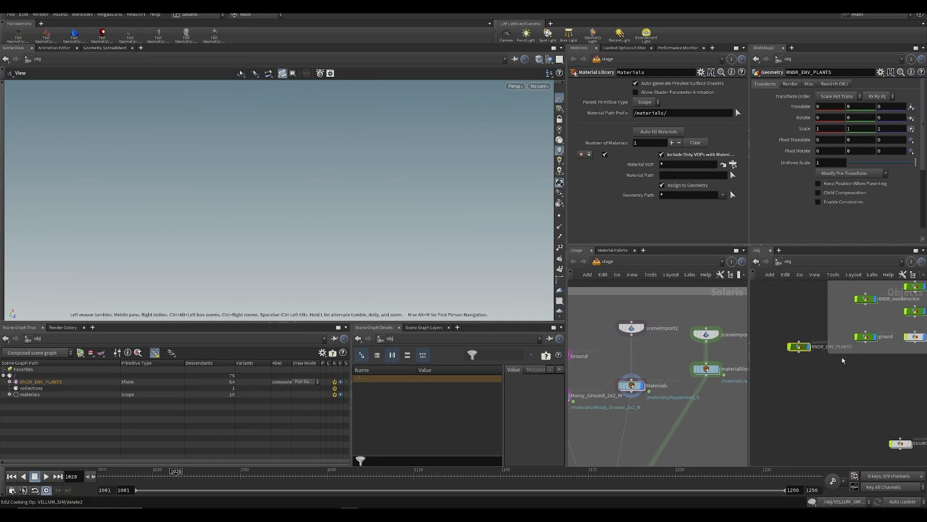
double_click(800, 347)
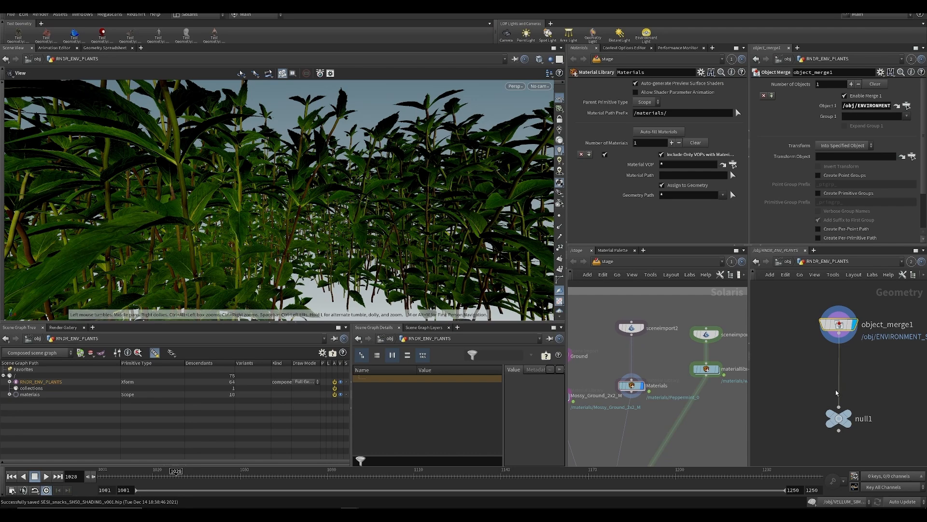
key("Tab")
type("ad")
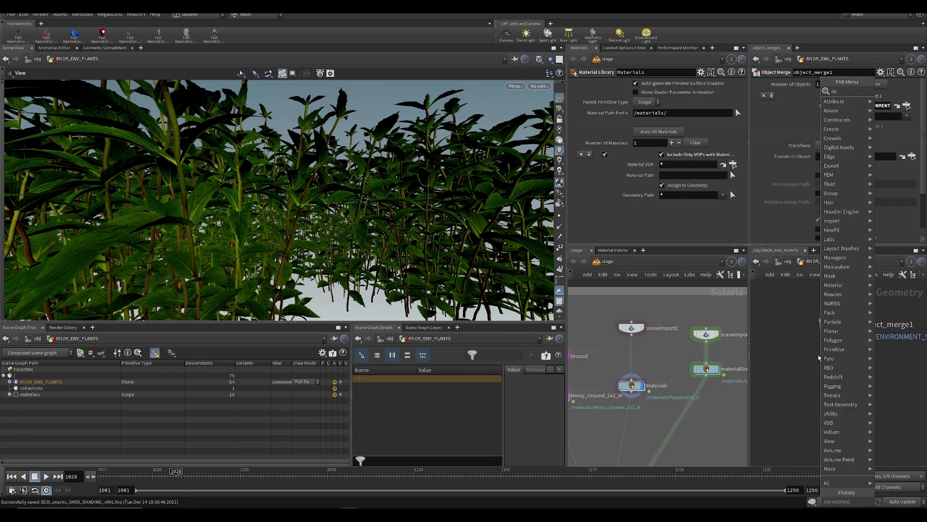
type("el")
key("Return")
scroll(818, 356, "up", 3)
left_click(821, 370)
left_click_drag(829, 361, 846, 375)
left_click(874, 348)
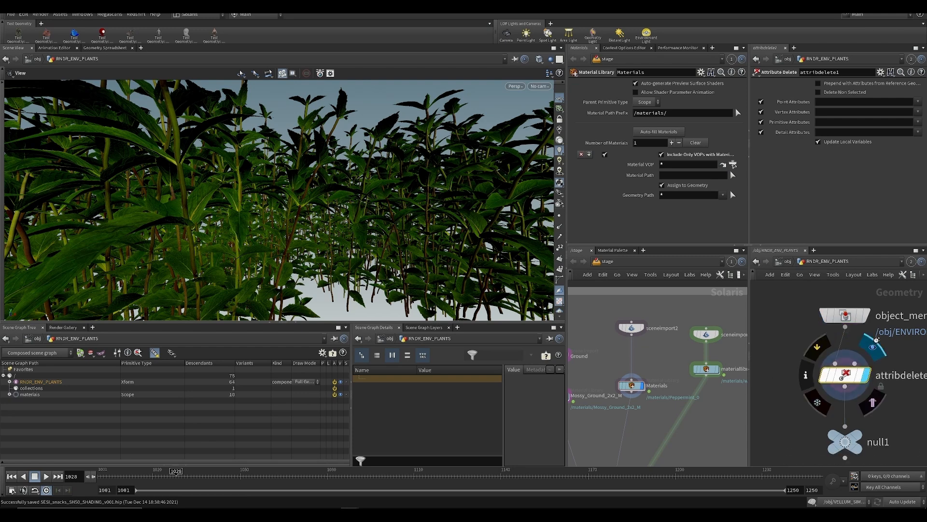
key("ctrl+s")
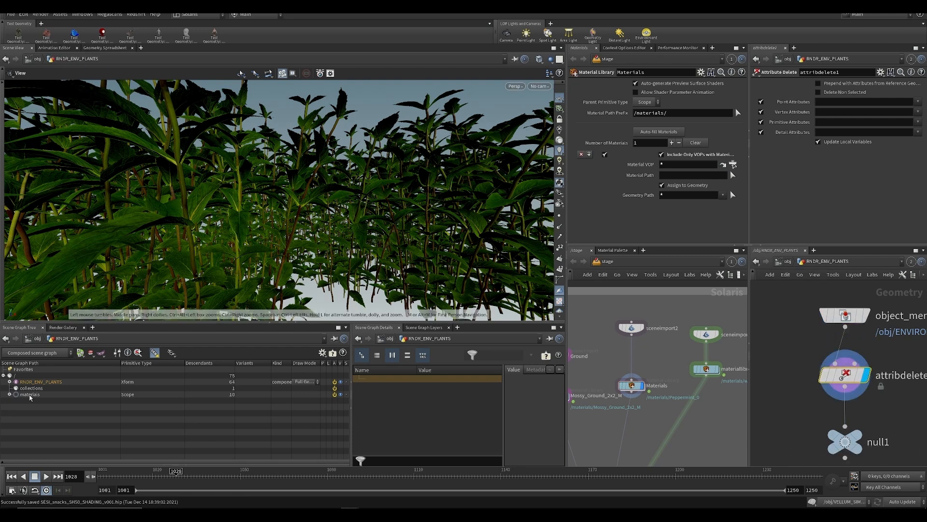
Open a Geometry Spreadsheet pane beside the Render Gallery, widen the tag column and check the vertex attributes
left_click(89, 327)
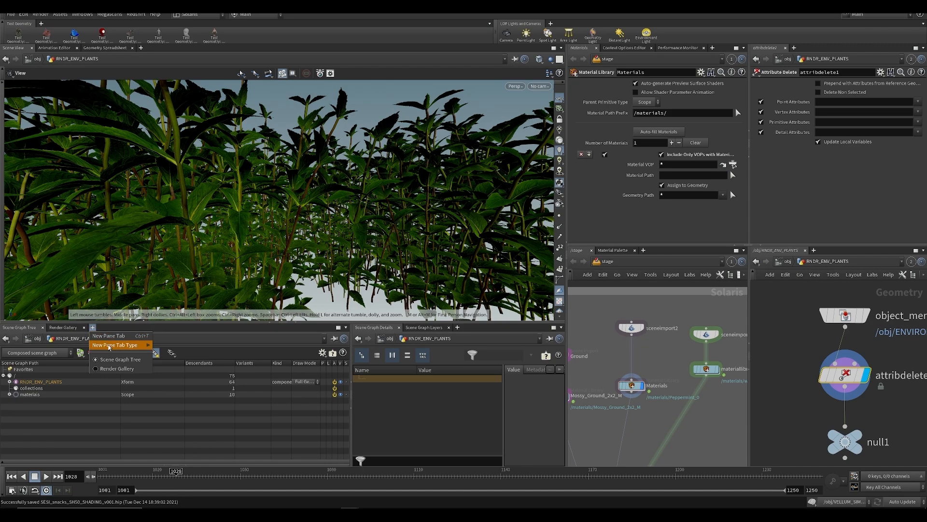
mouse_move(118, 345)
mouse_move(184, 241)
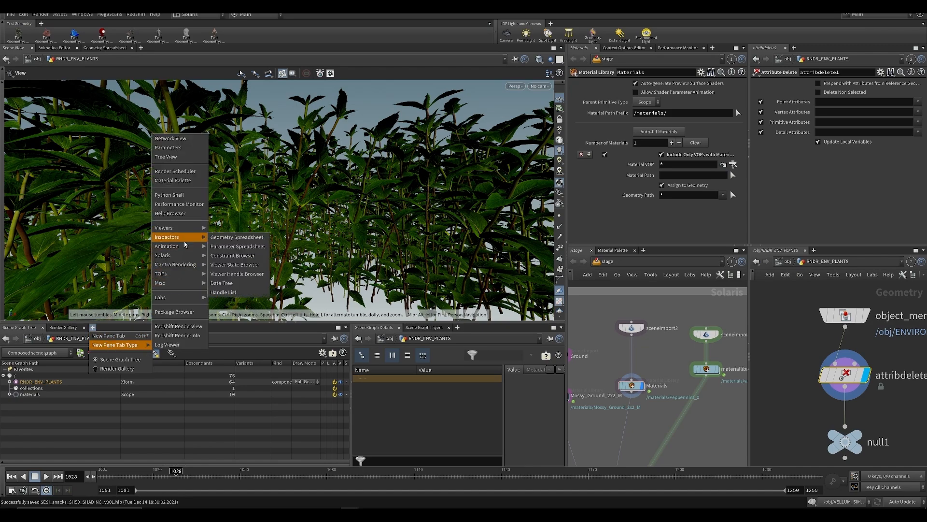
left_click(236, 237)
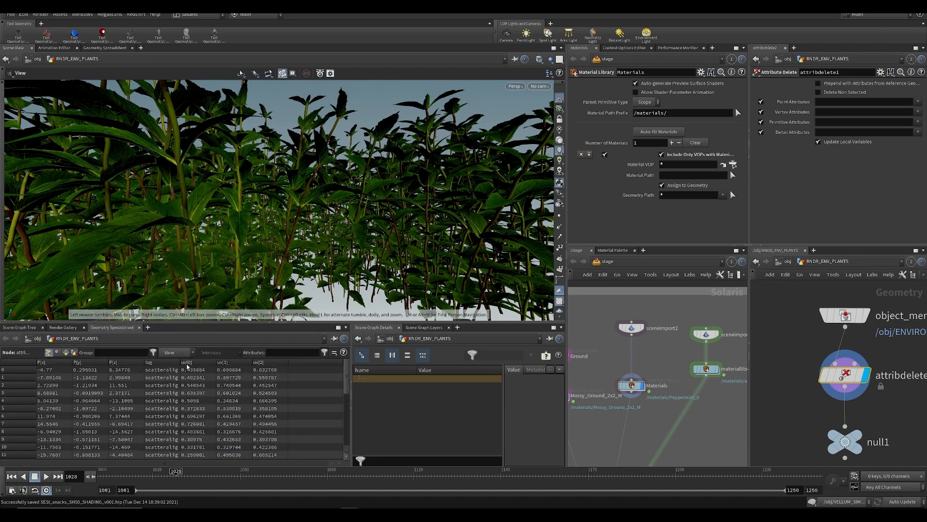
left_click_drag(181, 363, 237, 362)
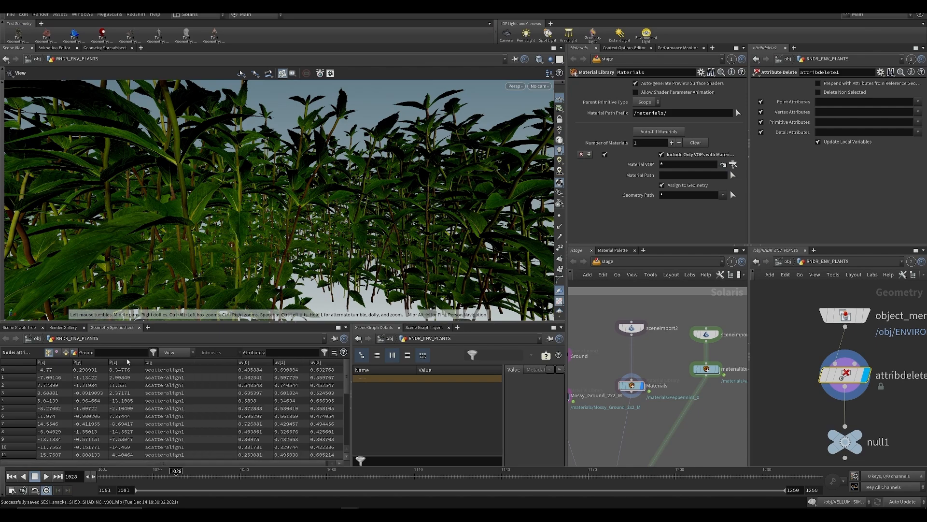
left_click(57, 352)
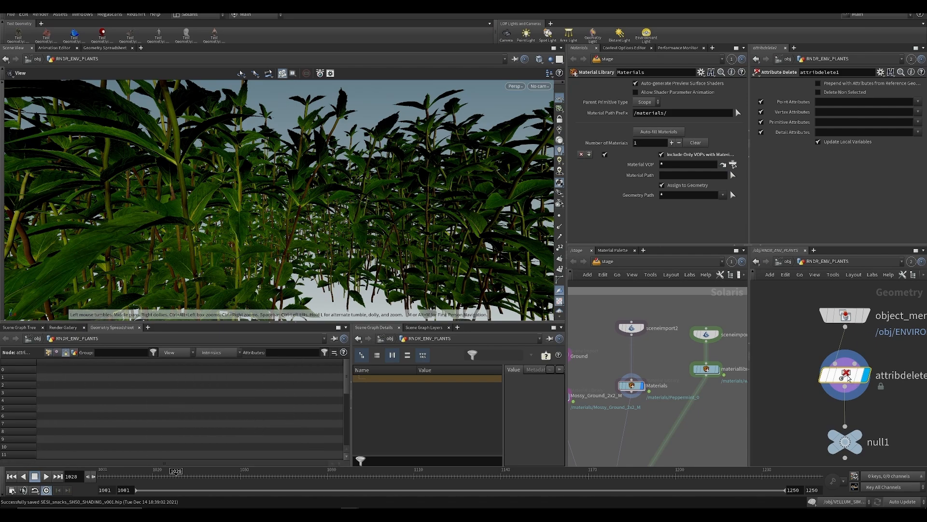
Insert an Unpack node between object_merge1 and attribdelete1, select attribdelete1 and save the scene
scroll(811, 349, "down", 3)
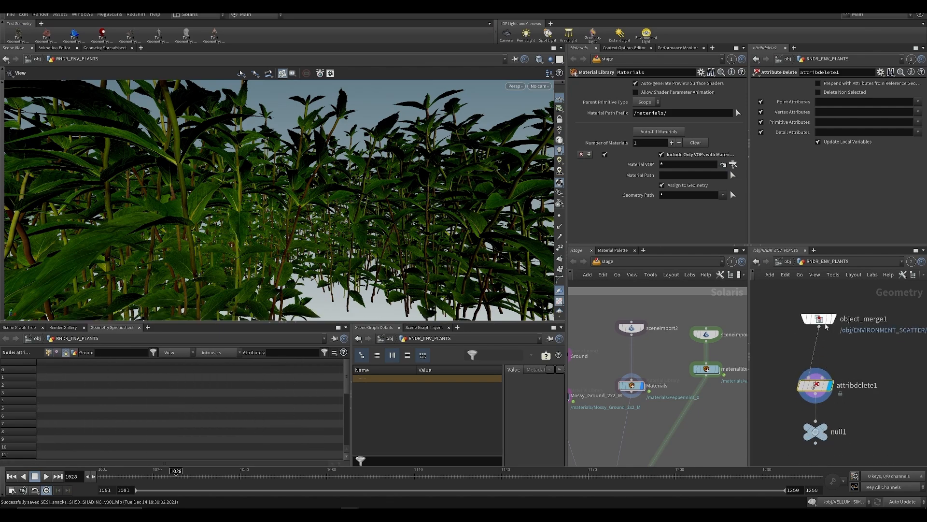
key("Tab")
type("unp")
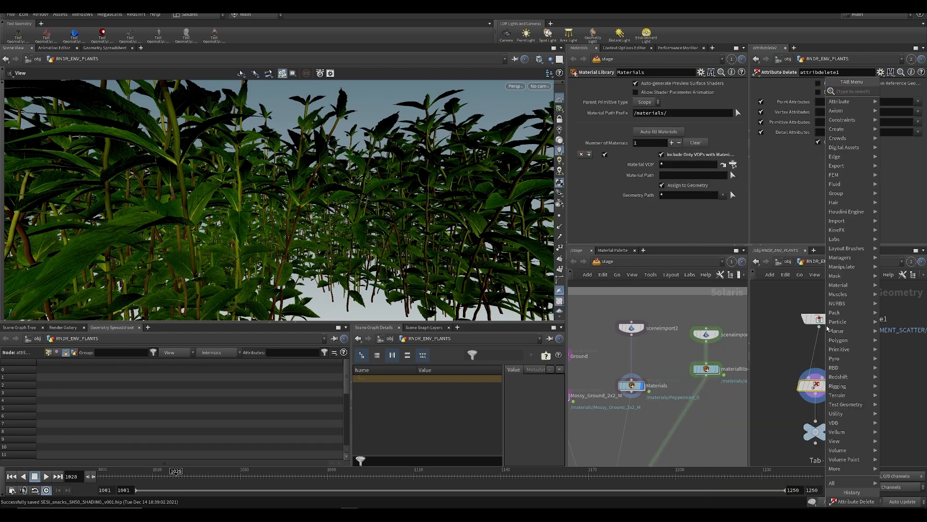
key("Return")
scroll(821, 342, "up", 3)
left_click(807, 356)
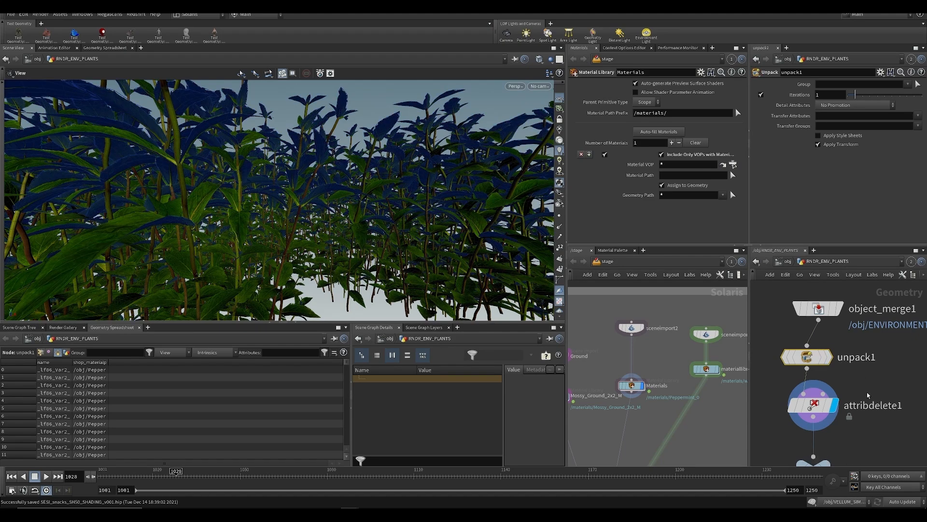
left_click(815, 403)
key("ctrl+s")
Link the scene viewer to pane group 1 and list the point attributes in the geometry spreadsheet
left_click(515, 61)
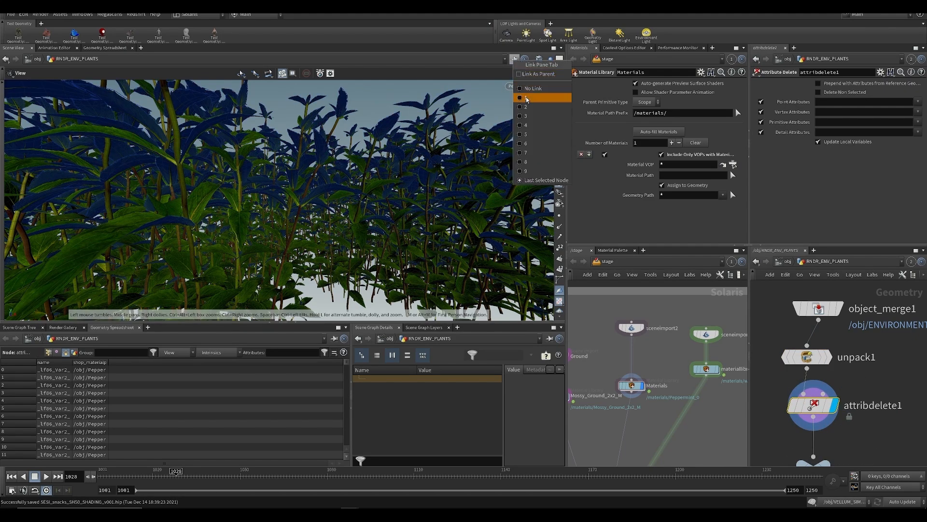
left_click(528, 101)
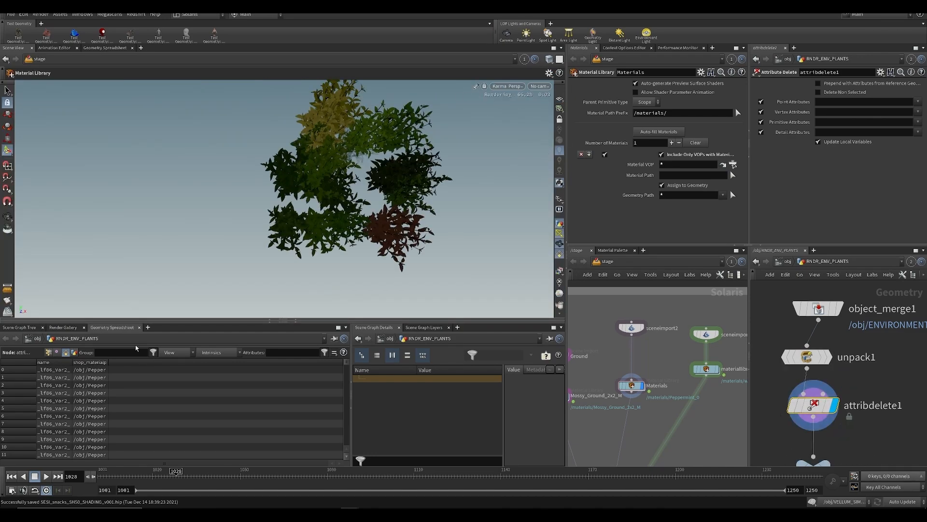
left_click(49, 352)
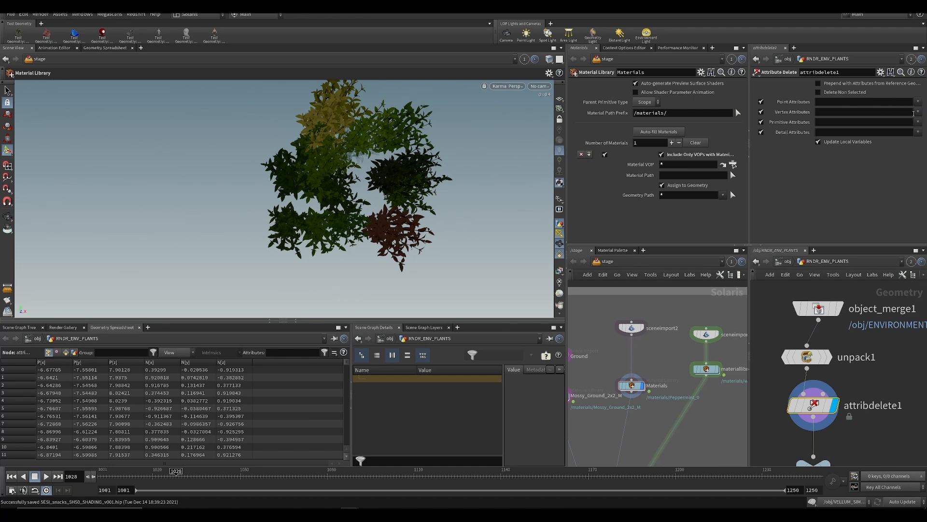
Set attribdelete1 to remove the vertex attribute Alpha, the primitive attributes shop_materialpath and name, and the detail attribute varmap
left_click(900, 123)
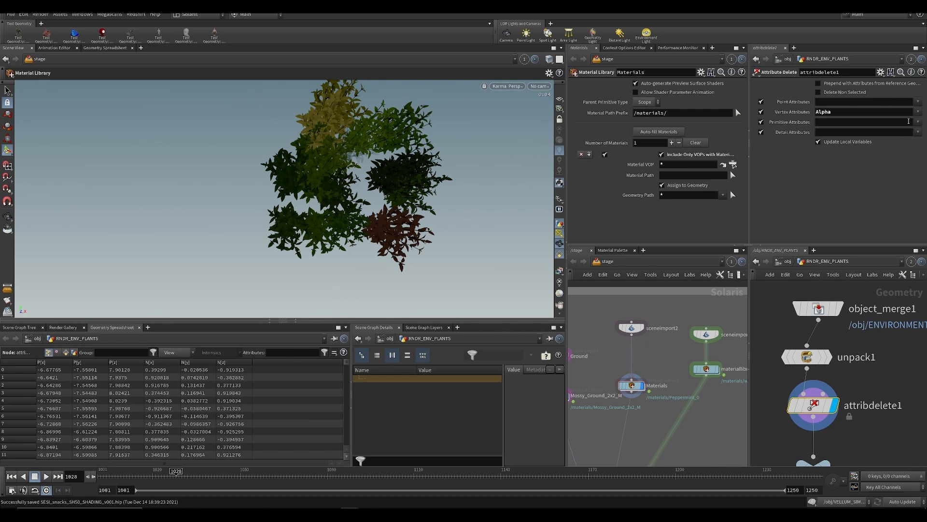
left_click(918, 122)
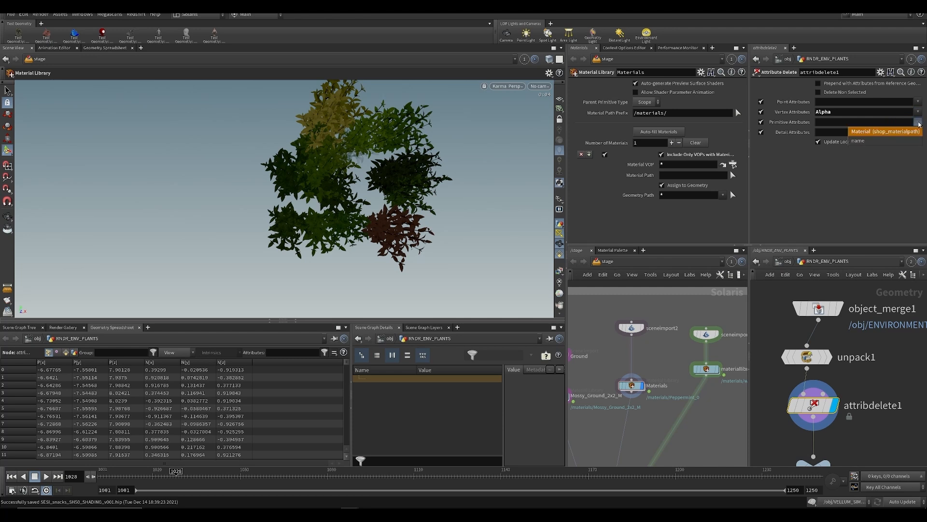
left_click(897, 133)
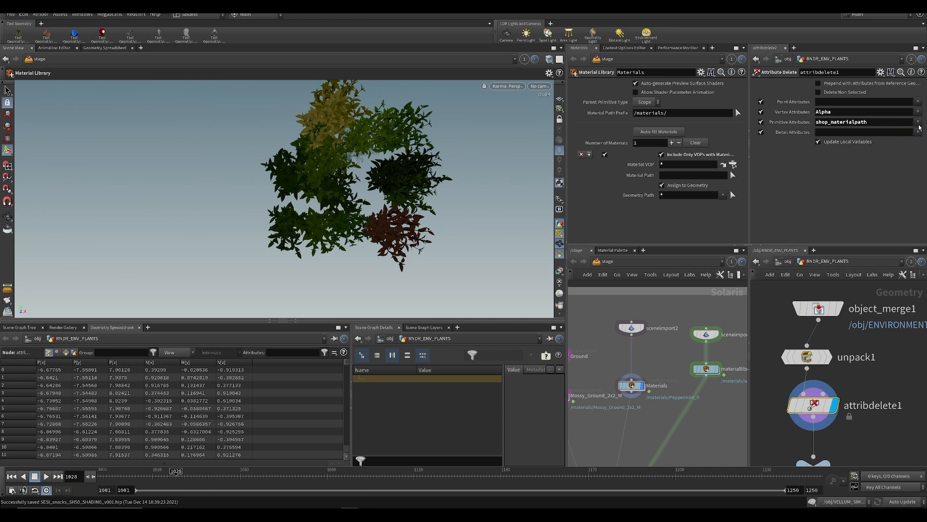
left_click(918, 123)
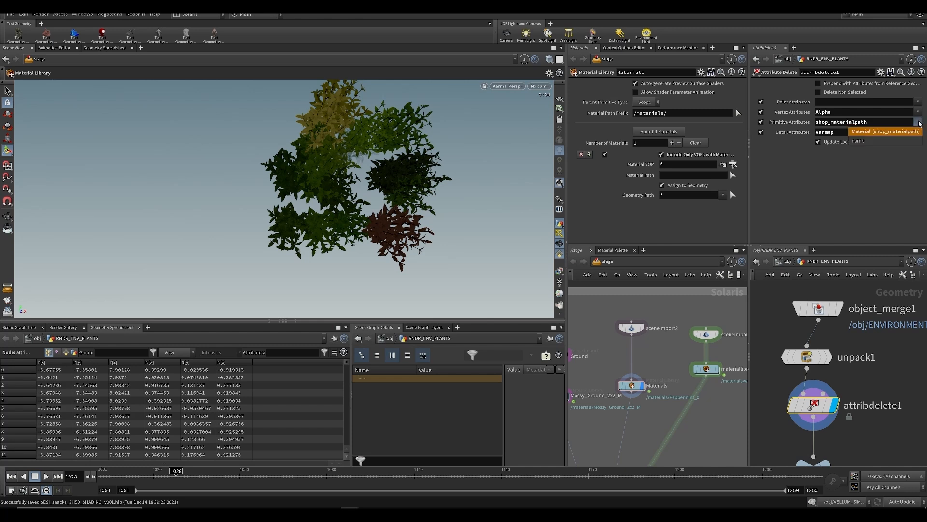
left_click(879, 158)
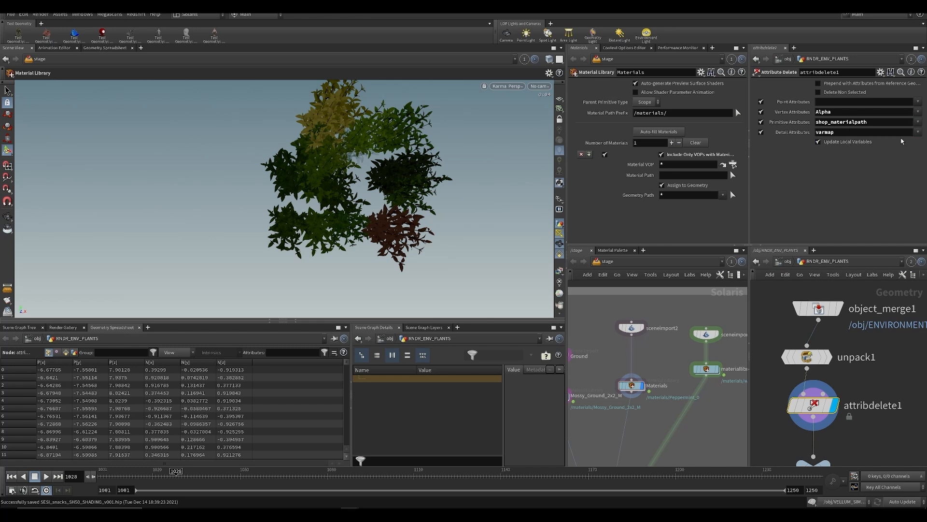
left_click(917, 122)
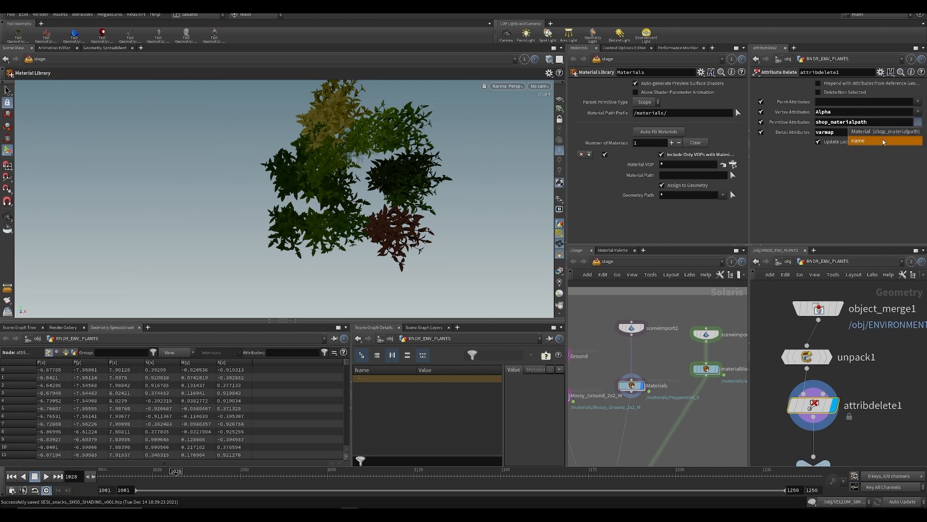
left_click(883, 142)
left_click(918, 112)
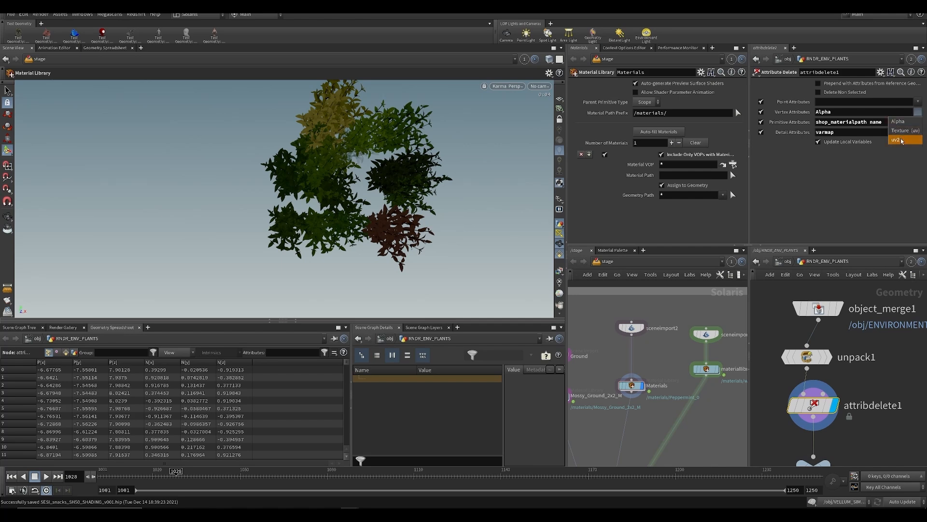
left_click(872, 202)
View the plants in Houdini GL, display the Materials library again and render the viewport with Karma
left_click(508, 86)
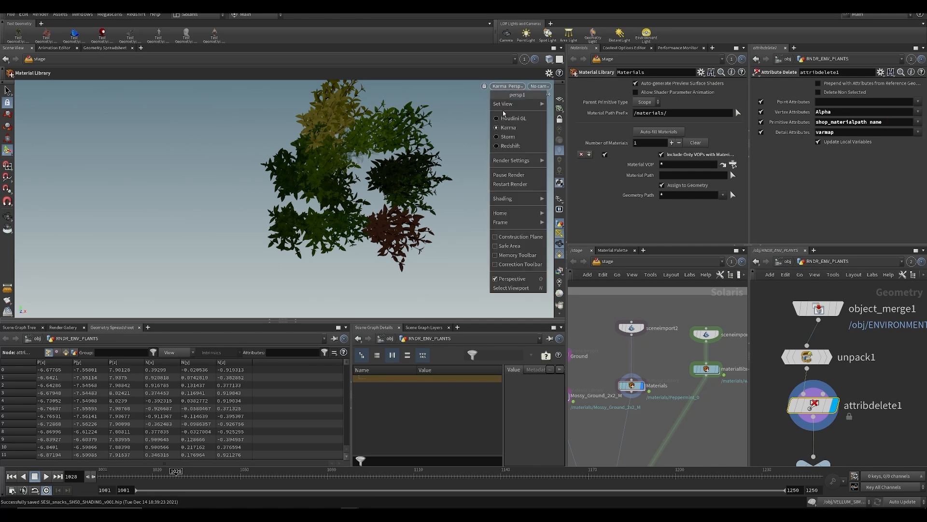
left_click(504, 123)
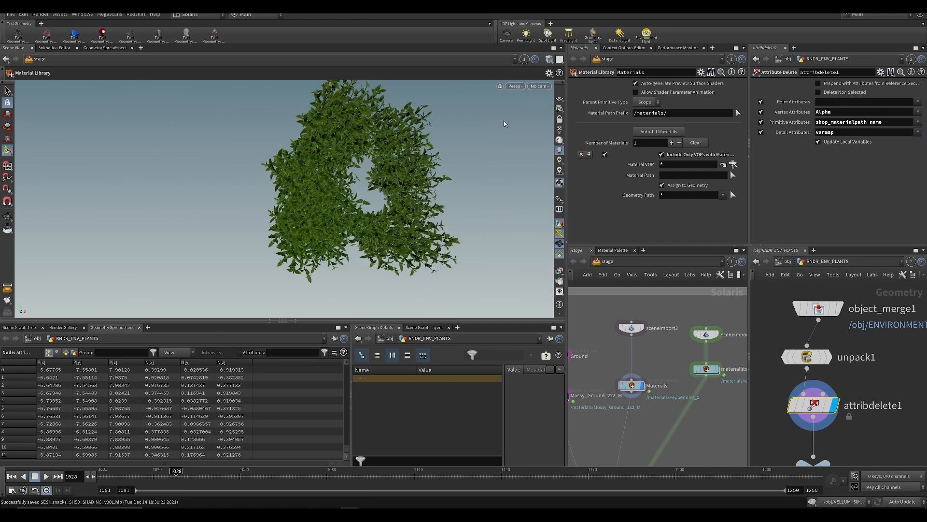
left_click(645, 320)
left_click(644, 374)
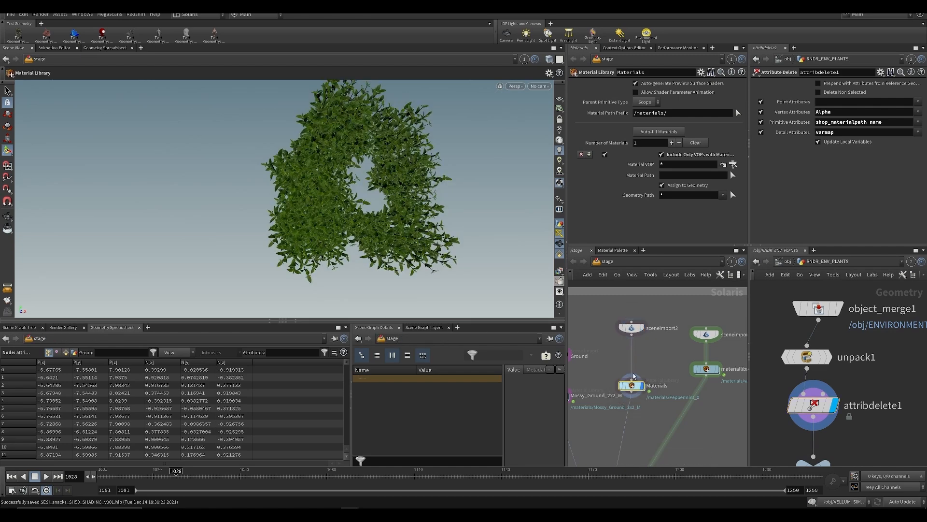
left_click(516, 86)
left_click(513, 133)
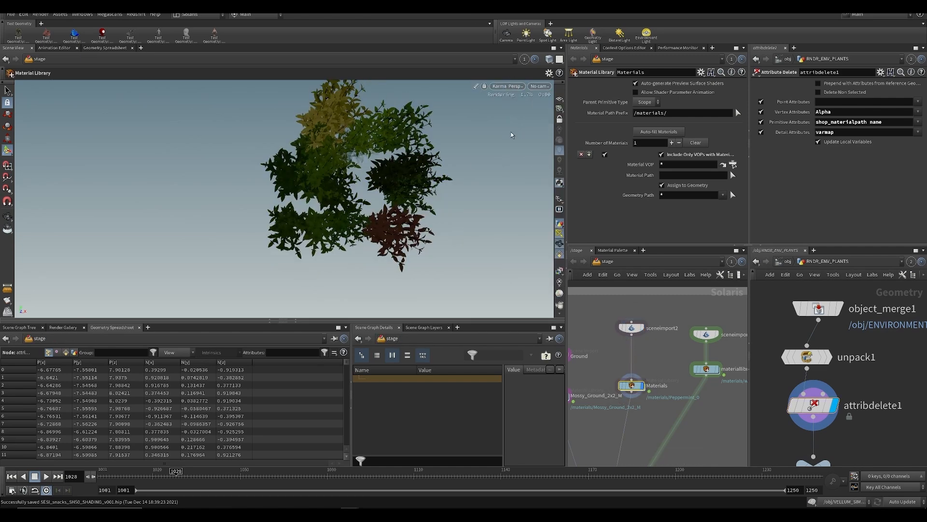
Save the scene, turn off Import Materials on sceneimport2 and inspect the plants through the Materials library
left_click_drag(478, 149, 358, 241, "alt")
right_click_drag(358, 241, 353, 222, "alt")
key("ctrl+s")
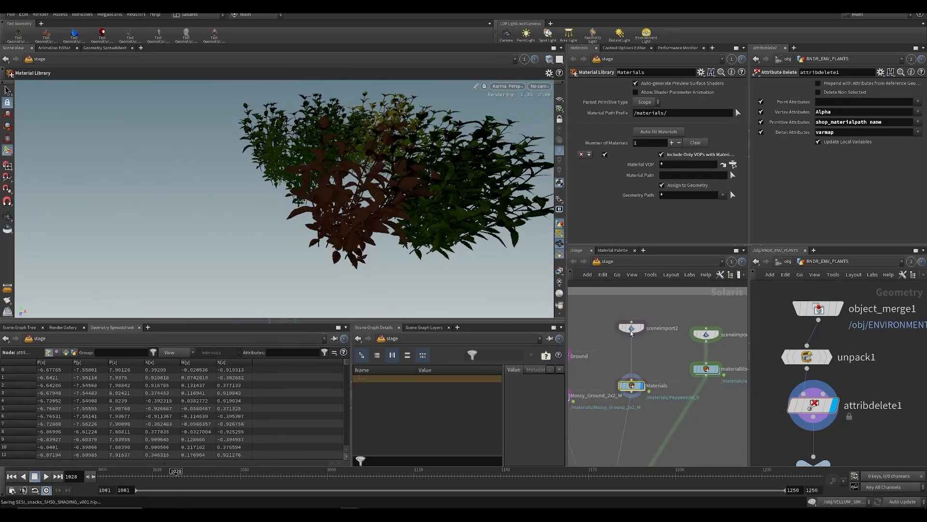
left_click(630, 332)
left_click(649, 186)
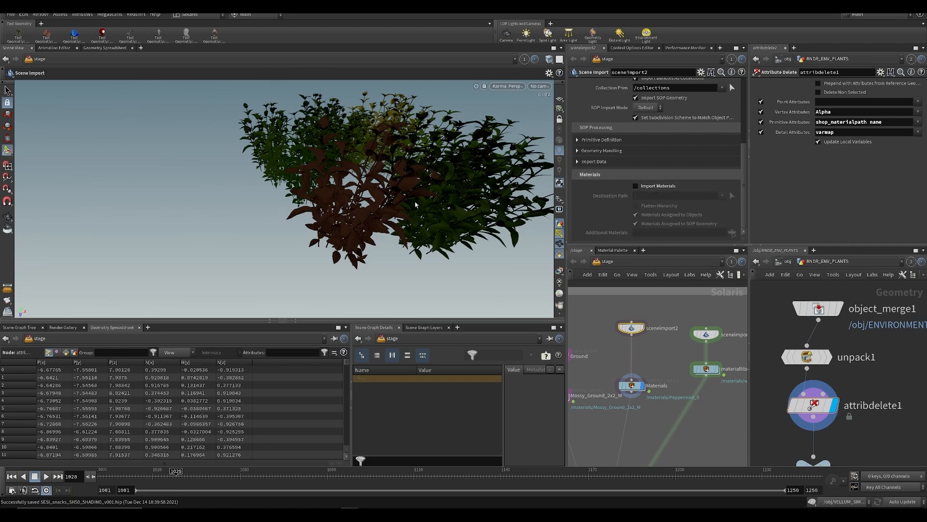
left_click(632, 386)
mouse_move(330, 227)
left_mouse_down("alt")
mouse_move(341, 209)
mouse_move(333, 232)
left_mouse_up("alt")
scroll(341, 209, "down", 3)
scroll(333, 231, "up", 1)
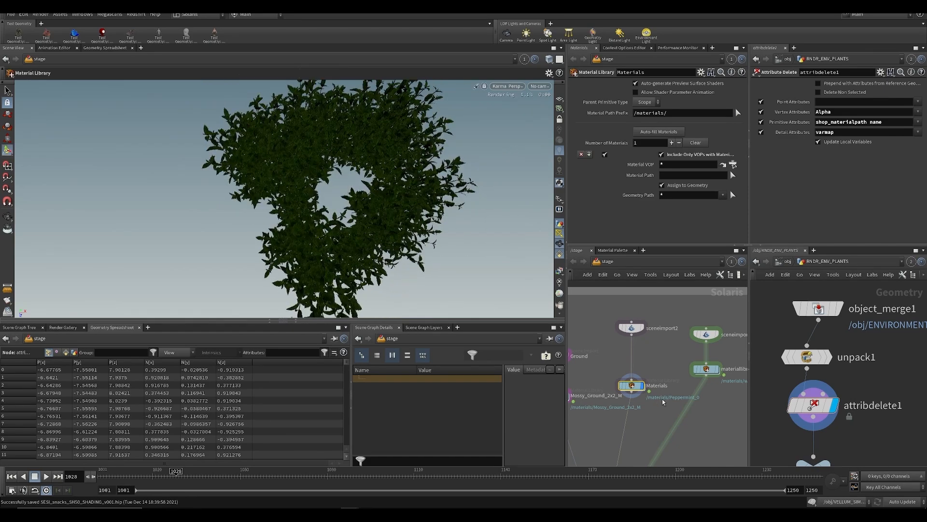
Display the final merge5 node and look through the /null1/SH050_cam camera
scroll(665, 442, "down", 4)
middle_click_drag(664, 442, 670, 307)
scroll(661, 382, "up", 3)
middle_click_drag(624, 394, 710, 350)
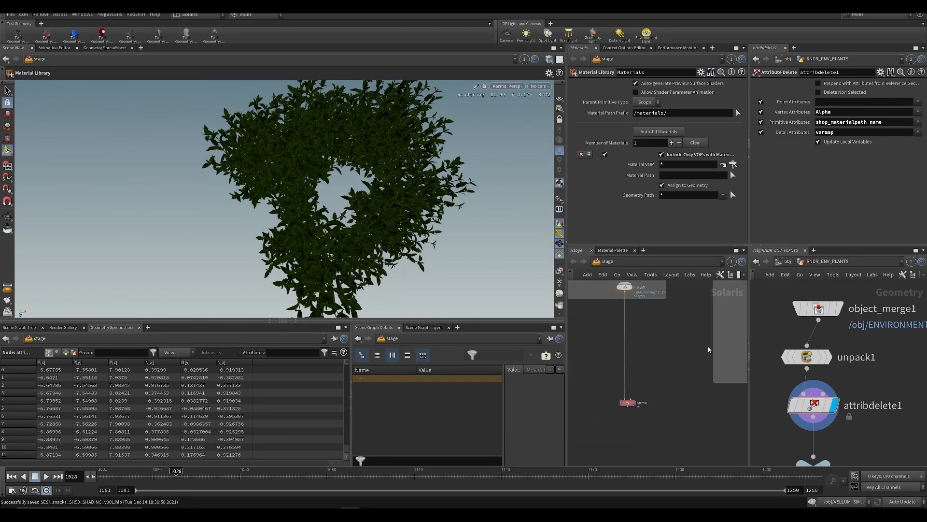
middle_click_drag(628, 302, 636, 362)
left_click(639, 346)
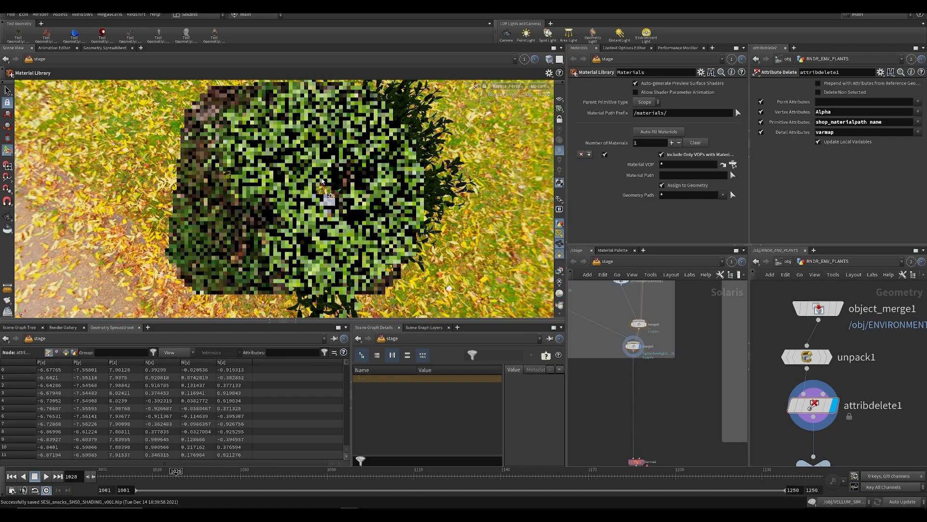
left_click(539, 86)
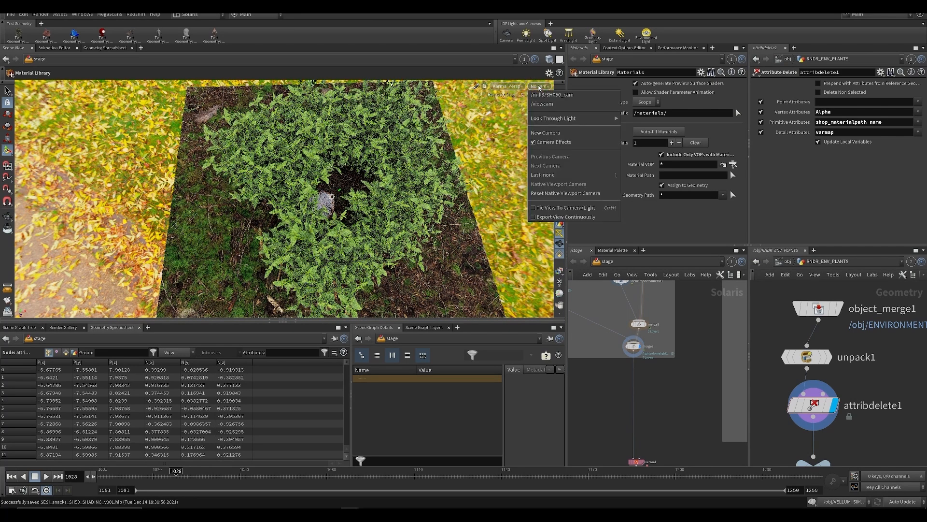
left_click(549, 94)
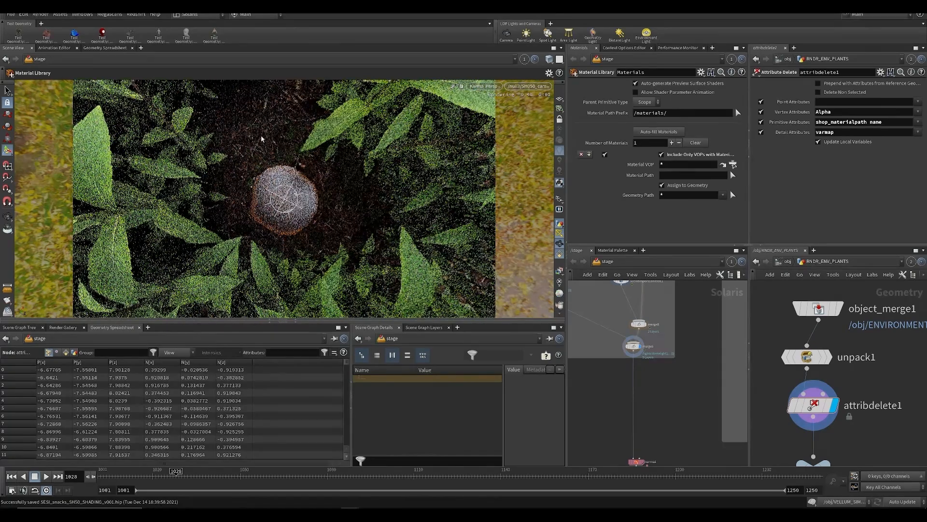
Delete the two extra lights feeding the lights merge, place the dome light above that merge and save the scene
middle_click_drag(645, 380, 624, 404)
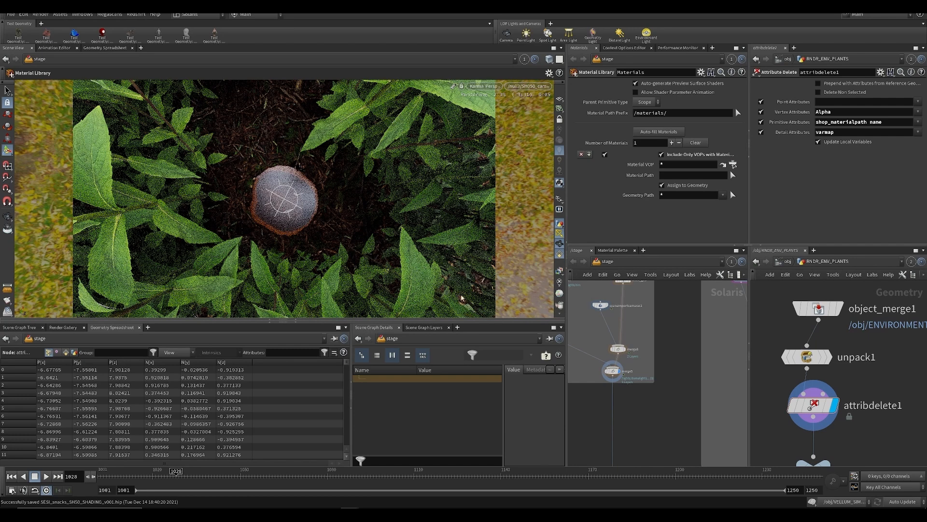
middle_click_drag(687, 363, 711, 403)
middle_click_drag(586, 333, 674, 374)
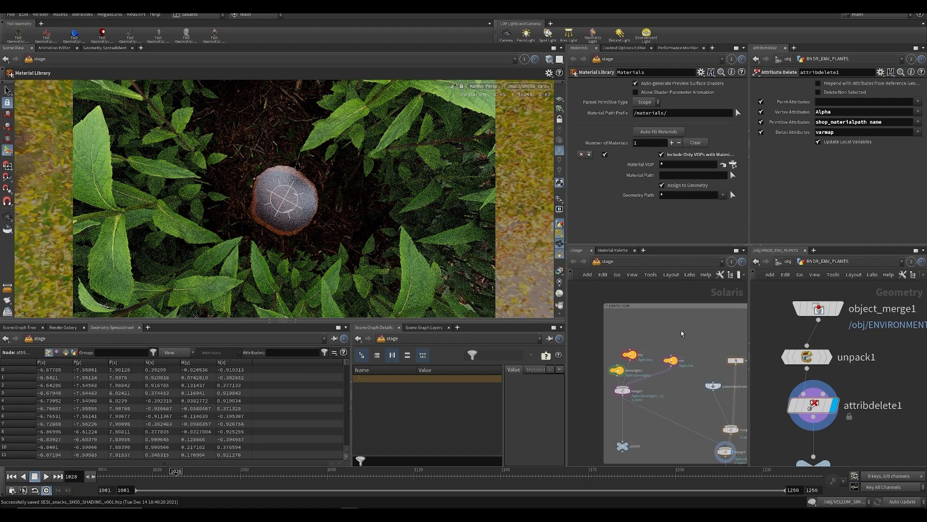
left_click_drag(677, 346, 634, 383)
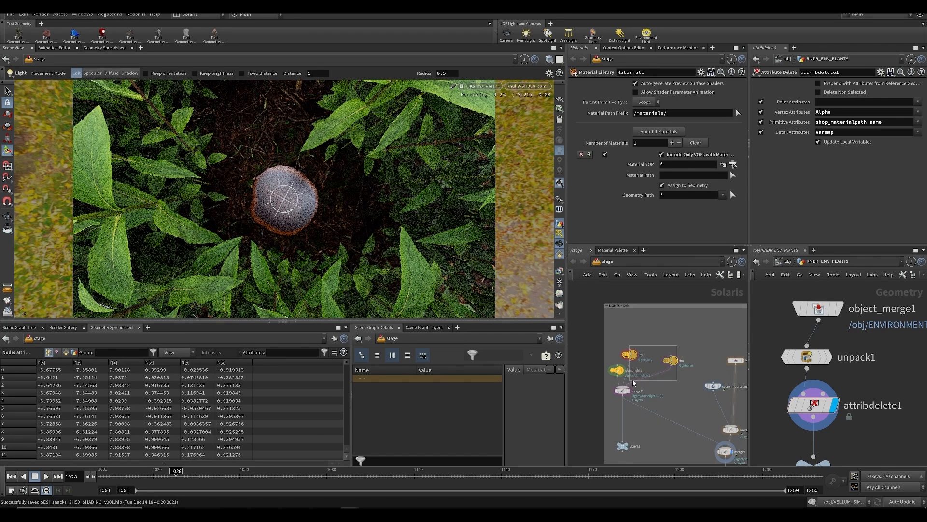
key("Delete")
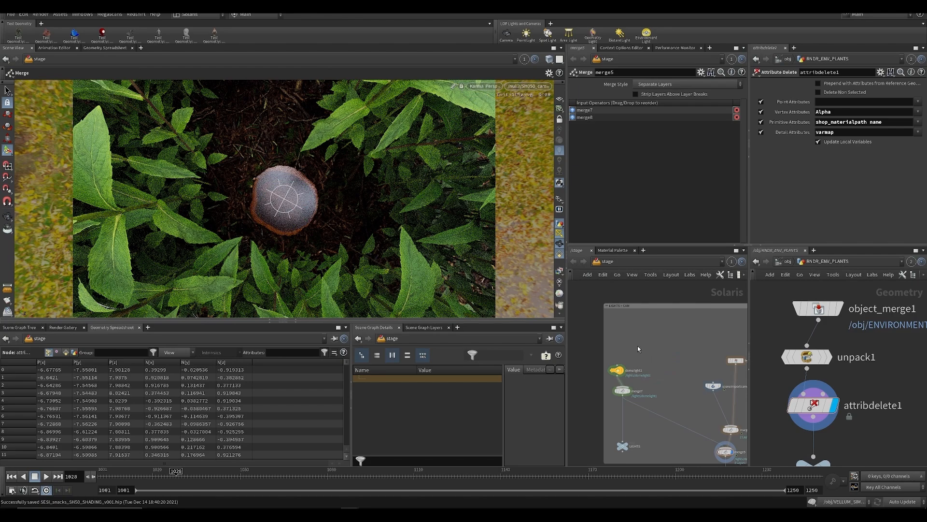
left_click_drag(613, 366, 623, 366)
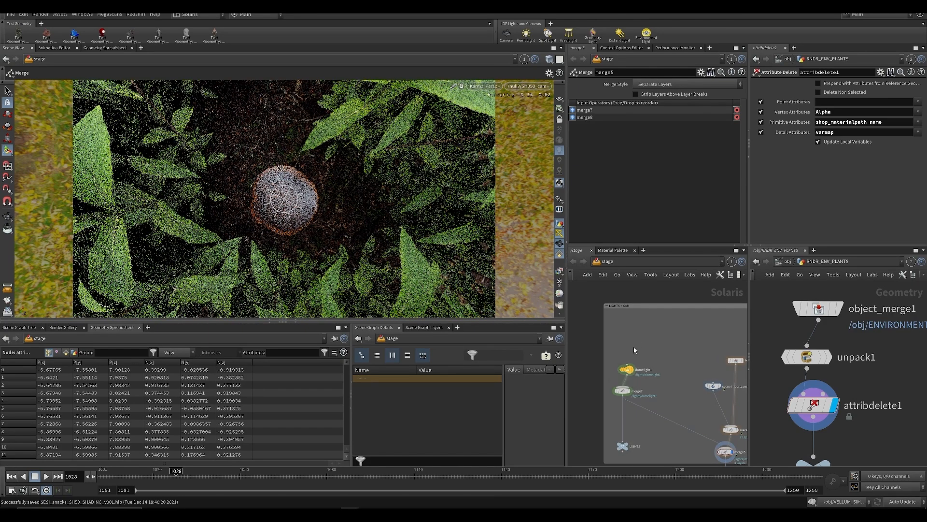
key("ctrl+s")
In materiallibrary2, set the wood_top shader's Roughness to 0.435 and Reflectivity to 0.152, and save the scene
right_click_drag(300, 230, 287, 230, "alt")
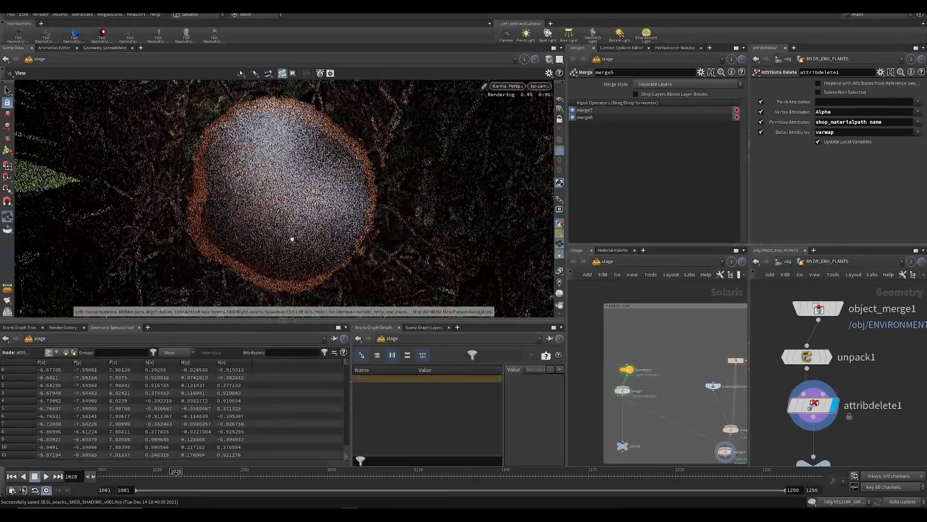
left_click_drag(293, 243, 300, 252, "alt")
left_click_drag(317, 180, 284, 184, "alt")
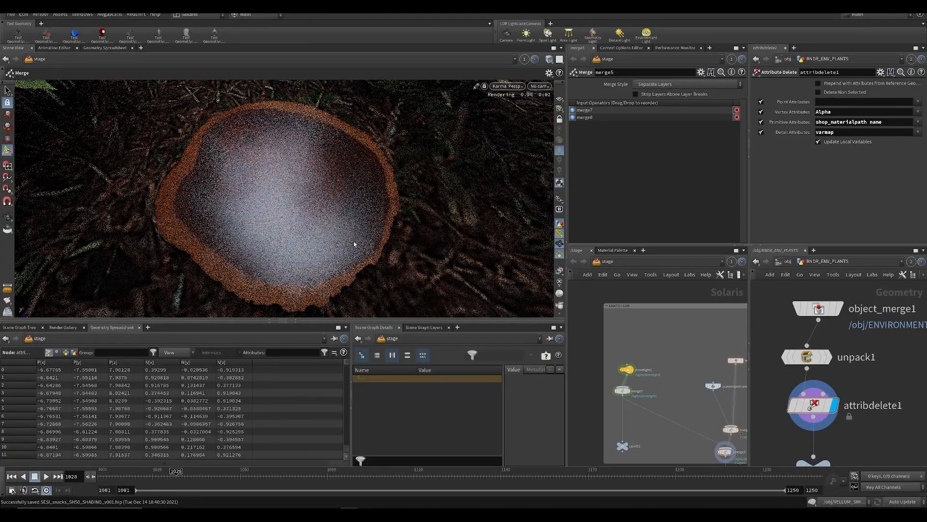
middle_click_drag(710, 346, 618, 378)
scroll(628, 376, "down", 3)
middle_click_drag(675, 366, 631, 376)
scroll(667, 378, "up", 3)
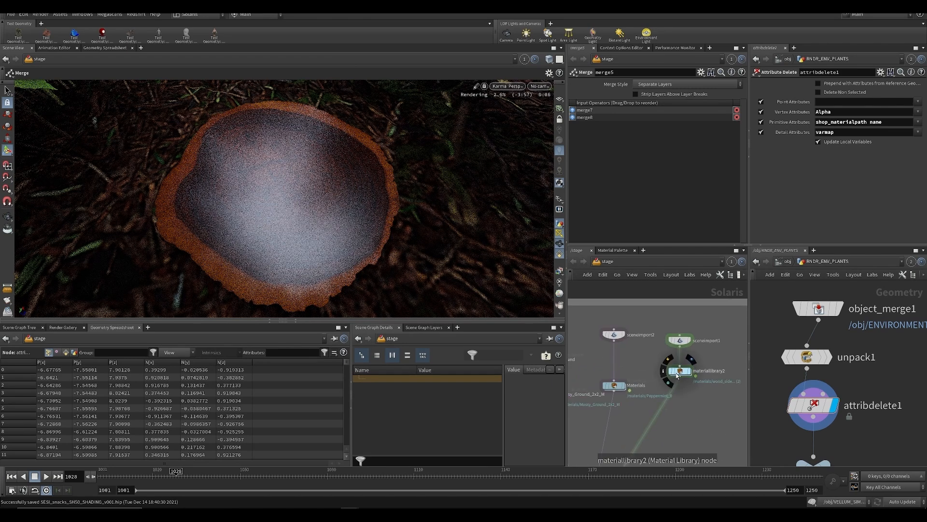
double_click(680, 371)
left_click(616, 344)
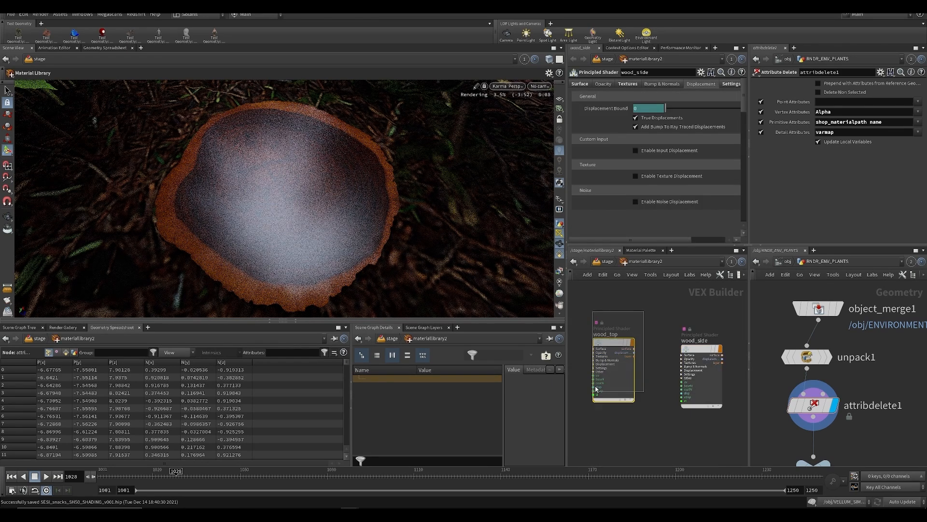
scroll(659, 160, "down", 10)
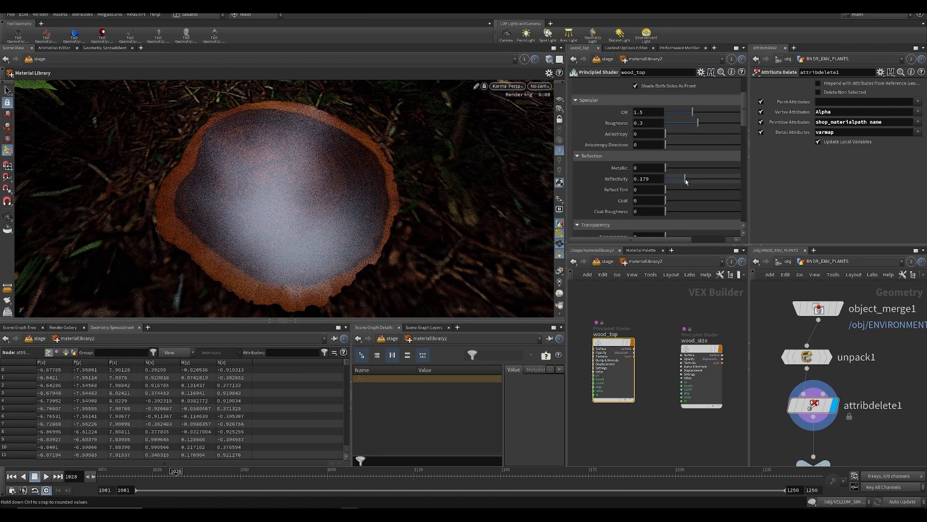
left_click_drag(682, 180, 679, 180)
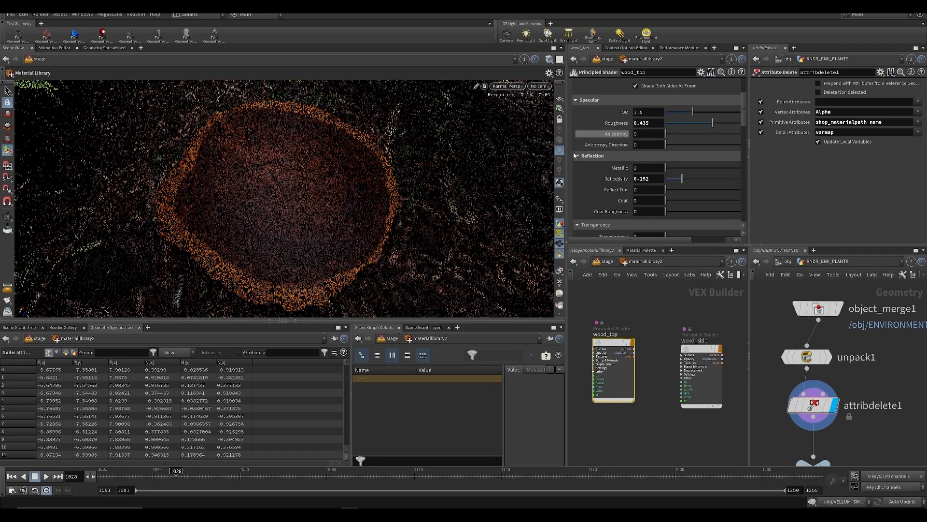
key("ctrl+s")
Try an Albedo Multiplier of 2.3 on the wood_top shader and undo it
scroll(607, 111, "up", 4)
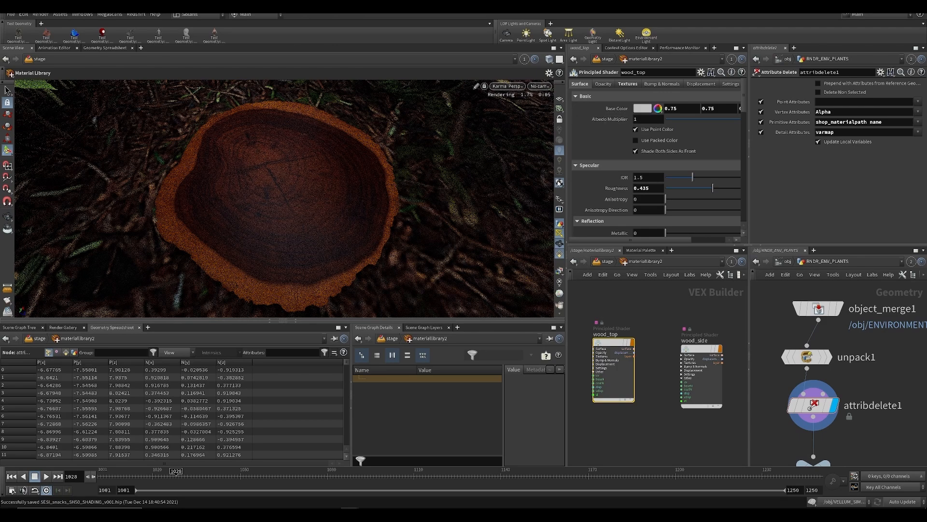
middle_click_drag(644, 121, 662, 122)
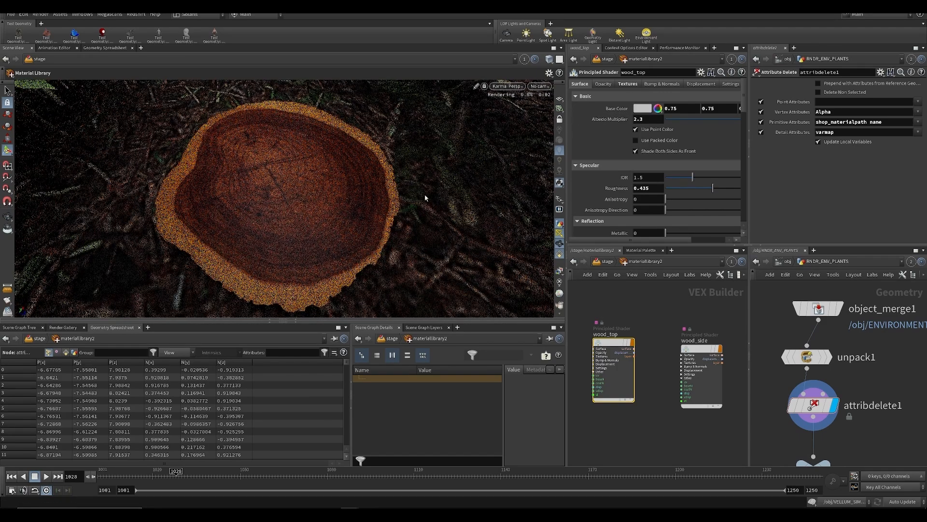
key("ctrl+z")
View the wood slice among the plants, return to the SH050_cam camera view and save the scene
key("ctrl+s")
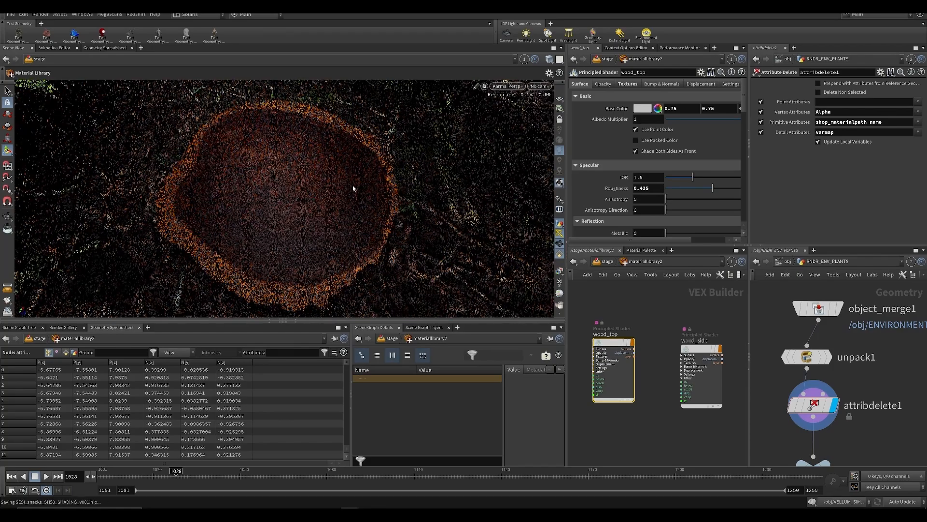
left_click_drag(302, 186, 294, 201, "alt")
scroll(296, 202, "down", 10)
key("ctrl+s")
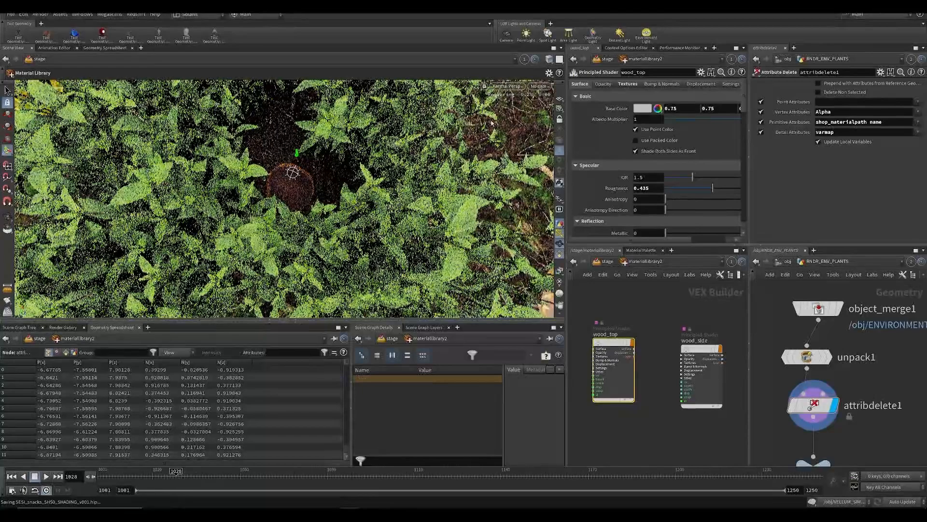
left_click(539, 86)
left_click(547, 97)
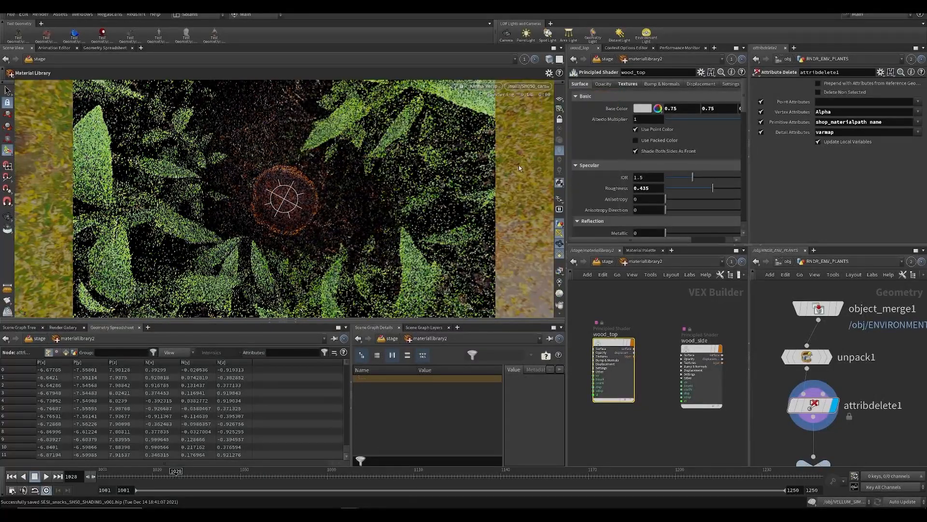
key("ctrl+s")
Return to the stage network, save the scene and bring the plants network editor up to the /obj level
middle_click_drag(602, 330, 637, 324)
scroll(624, 323, "down", 3)
key("u")
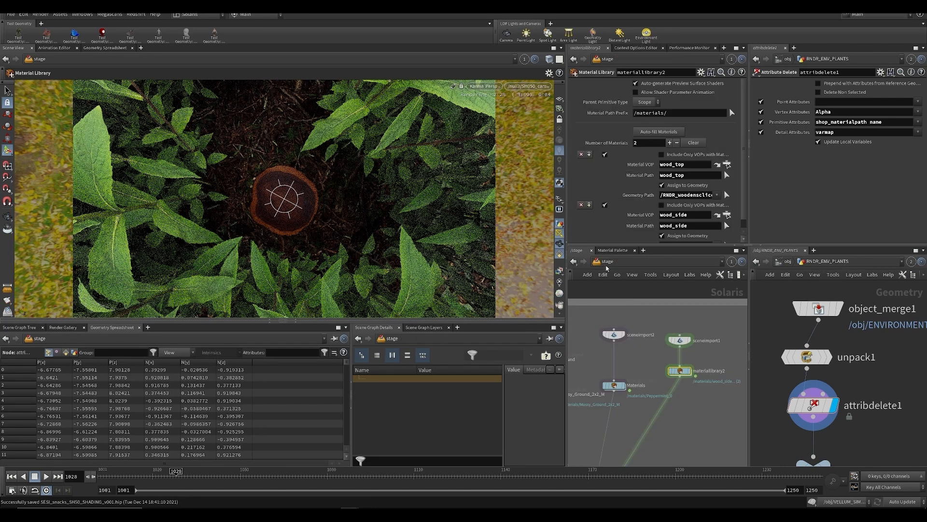
middle_click_drag(693, 376, 588, 388)
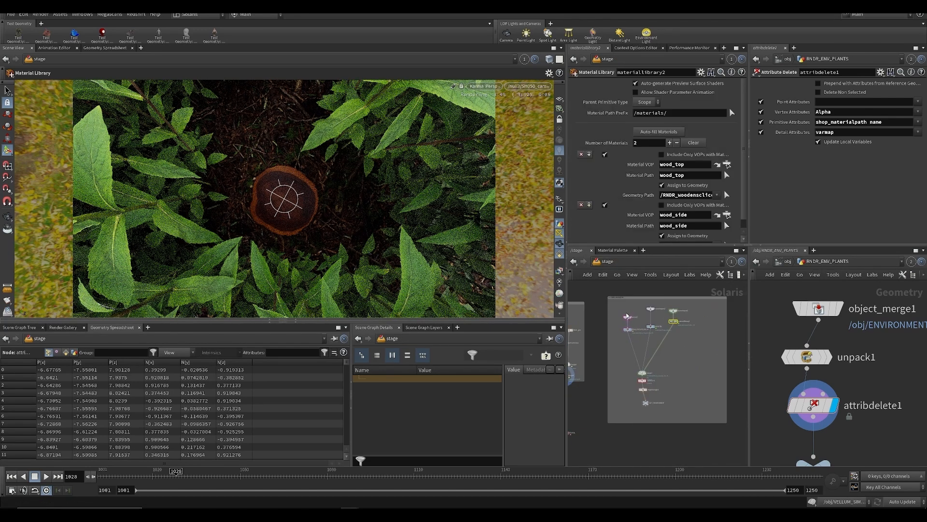
scroll(660, 326, "up", 3)
middle_click_drag(693, 364, 654, 282)
key("ctrl+s")
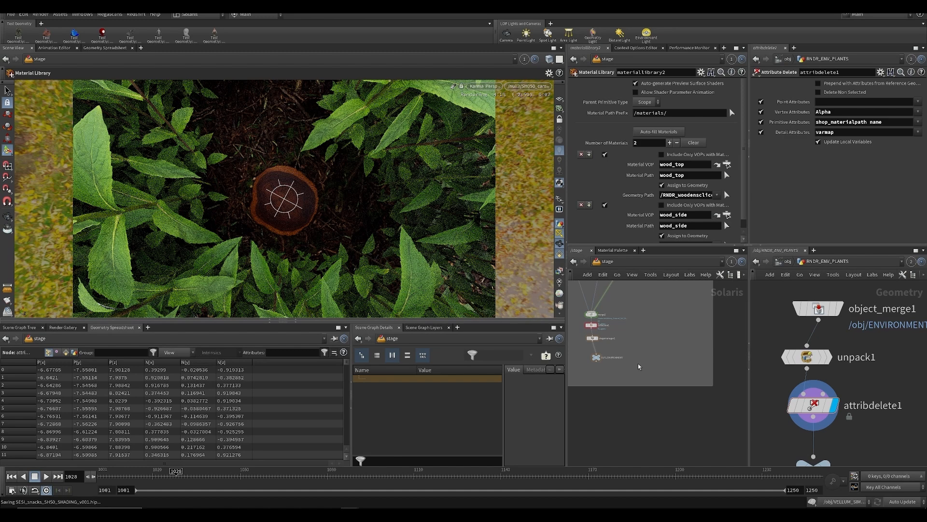
scroll(672, 346, "down", 2)
left_click(786, 261)
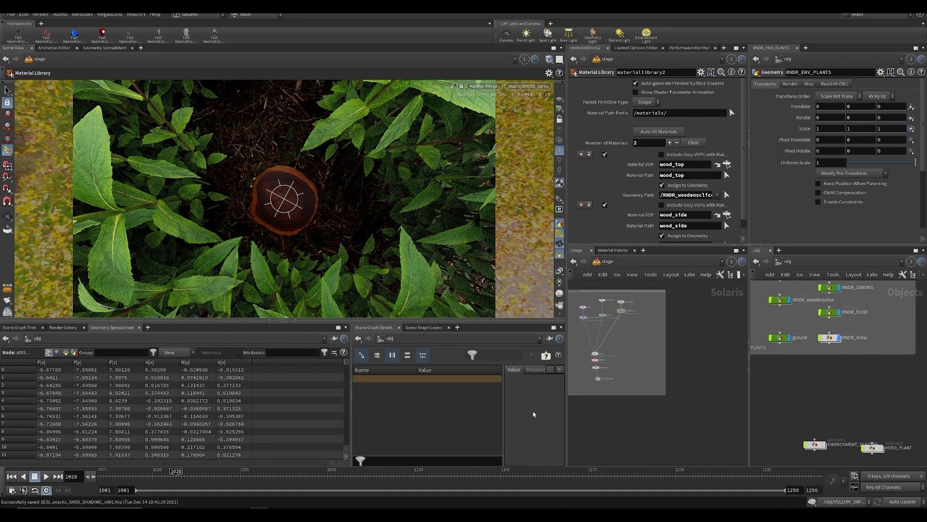
Add a Scene Import node beside sceneimport1 in the stage network
middle_click_drag(622, 343, 640, 358)
scroll(668, 334, "up", 5)
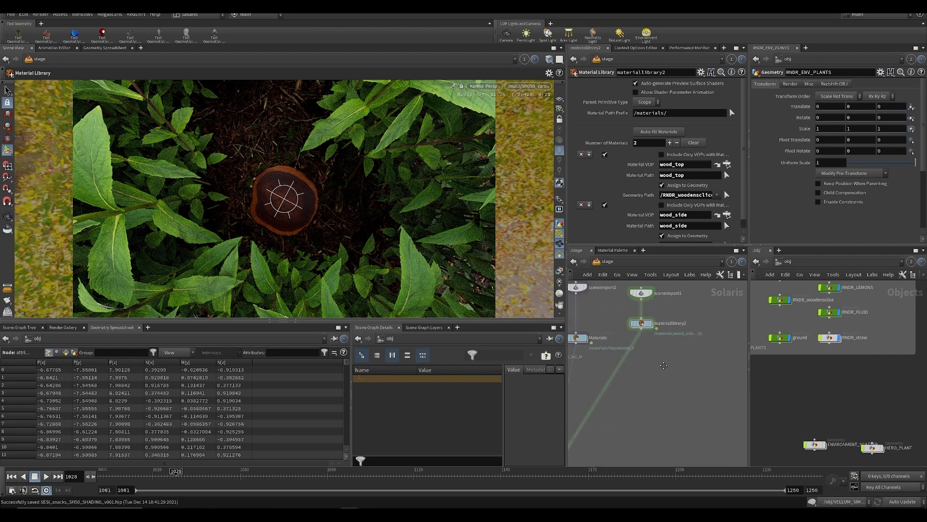
middle_click_drag(661, 317, 662, 386)
middle_click_drag(858, 379, 855, 392)
scroll(854, 392, "down", 3)
key("Tab")
type("scen")
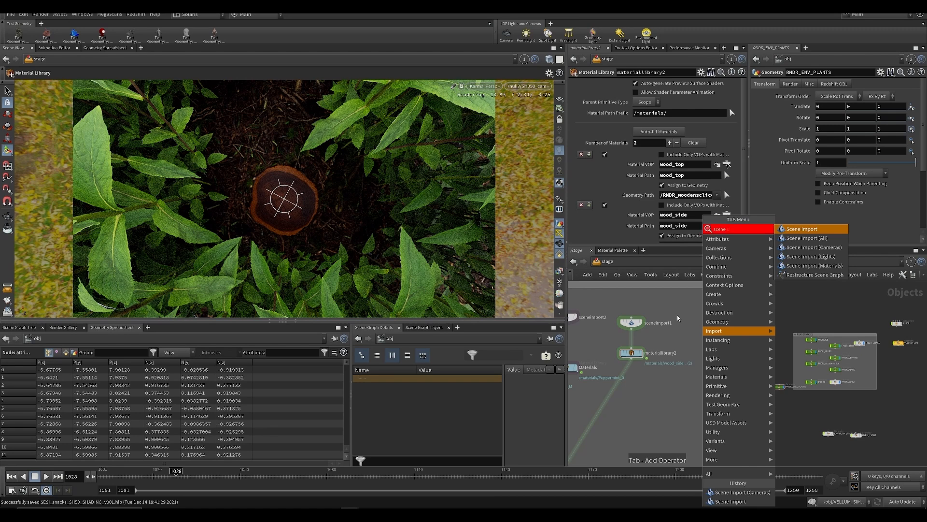
key("Return")
left_click(678, 315)
Set the Objects parameter of sceneimport3 to /obj/RNDR_GRASS
scroll(821, 348, "up", 4)
middle_click_drag(903, 400, 860, 406)
scroll(860, 406, "down", 3)
scroll(866, 377, "up", 4)
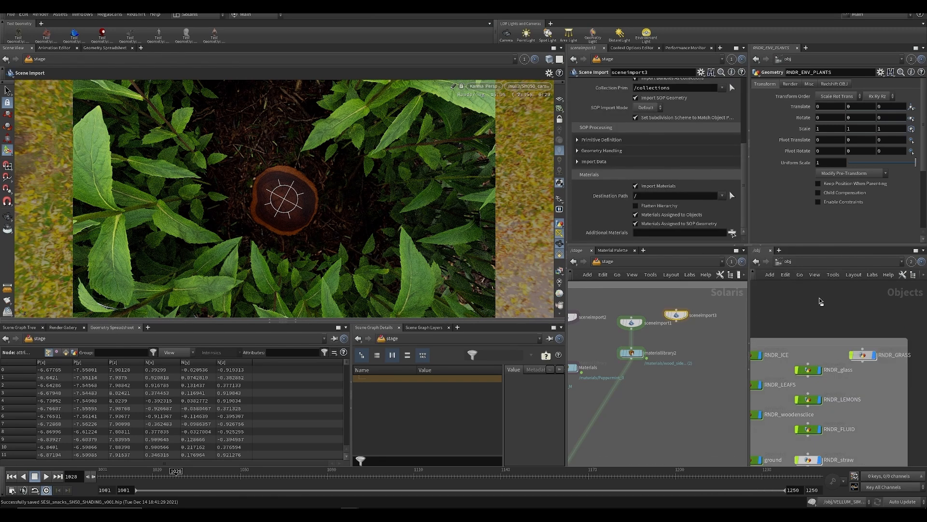
scroll(709, 293, "up", 1)
scroll(659, 180, "up", 4)
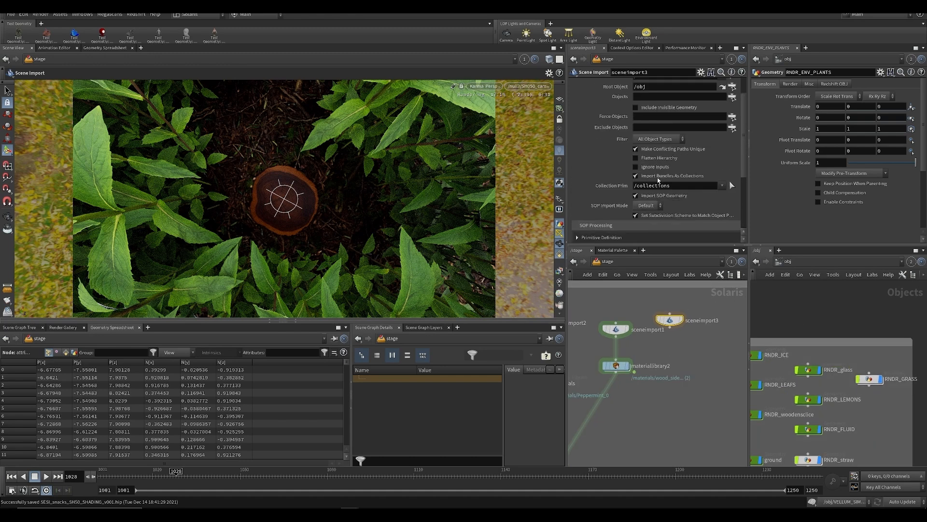
left_click_drag(869, 380, 644, 127)
scroll(688, 358, "down", 4)
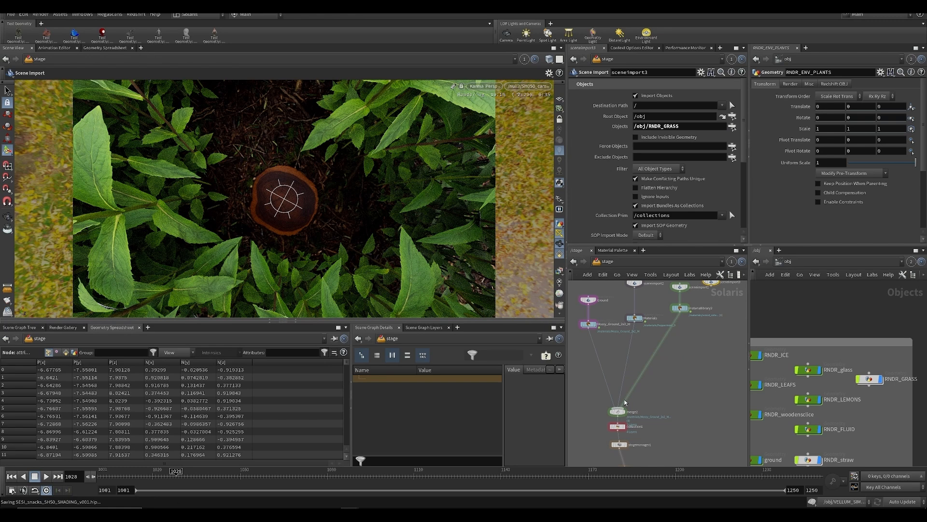
Connect sceneimport3 to the merge below the material libraries and display sceneimport3 in the viewport
middle_click_drag(701, 308, 630, 305)
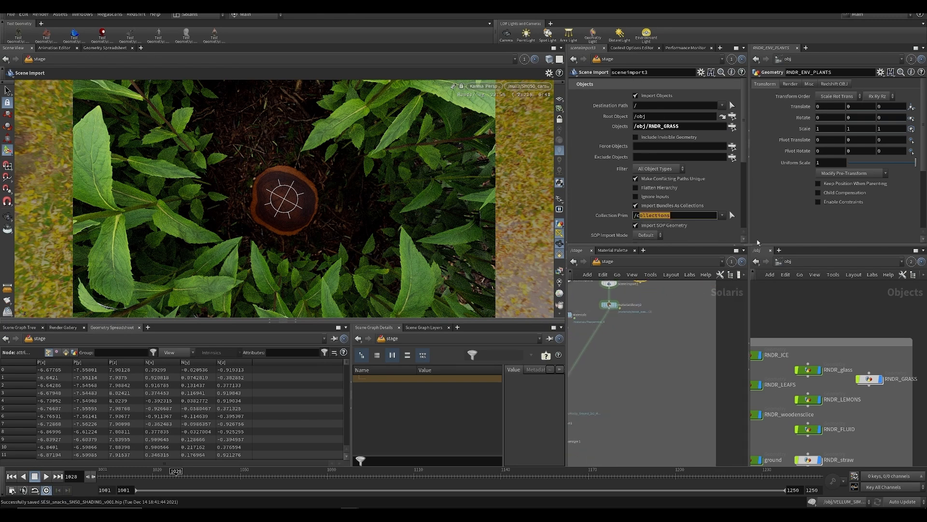
middle_click_drag(641, 390, 685, 366)
scroll(686, 366, "down", 3)
left_click(631, 373)
left_click(686, 306)
scroll(684, 337, "up", 3)
middle_click_drag(686, 338, 677, 376)
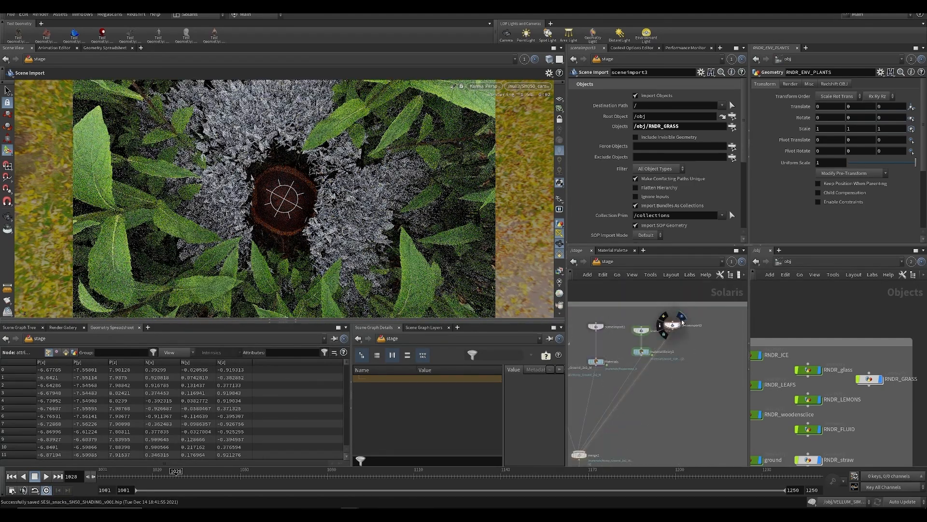
left_click(681, 316)
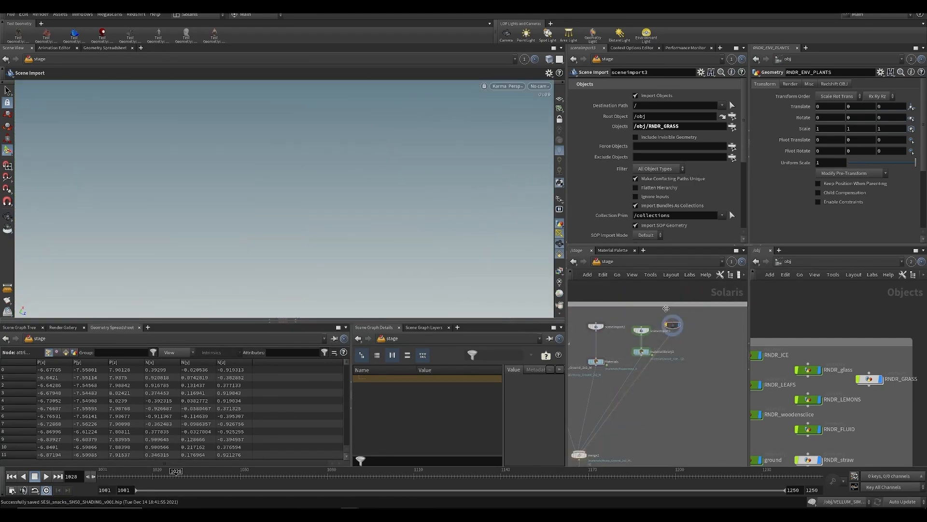
Inspect the source geometry feeding RNDR_GRASS, save the scene and return the objects network to the /obj level
left_click(667, 325)
left_click(869, 379)
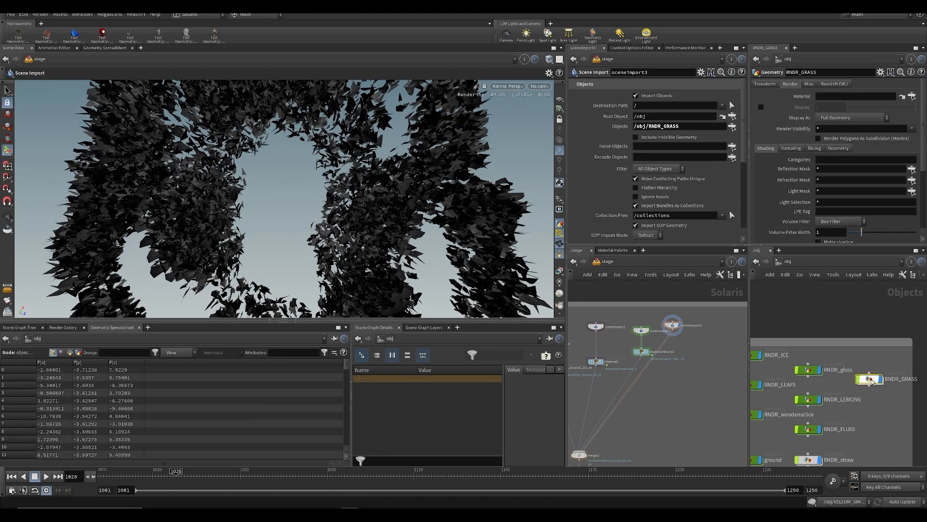
double_click(870, 378)
left_click(896, 105)
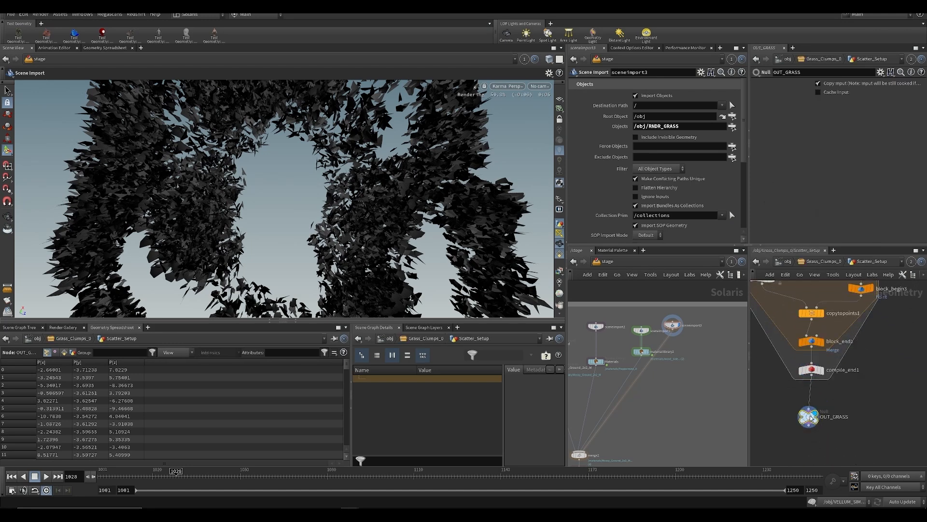
middle_click(811, 419)
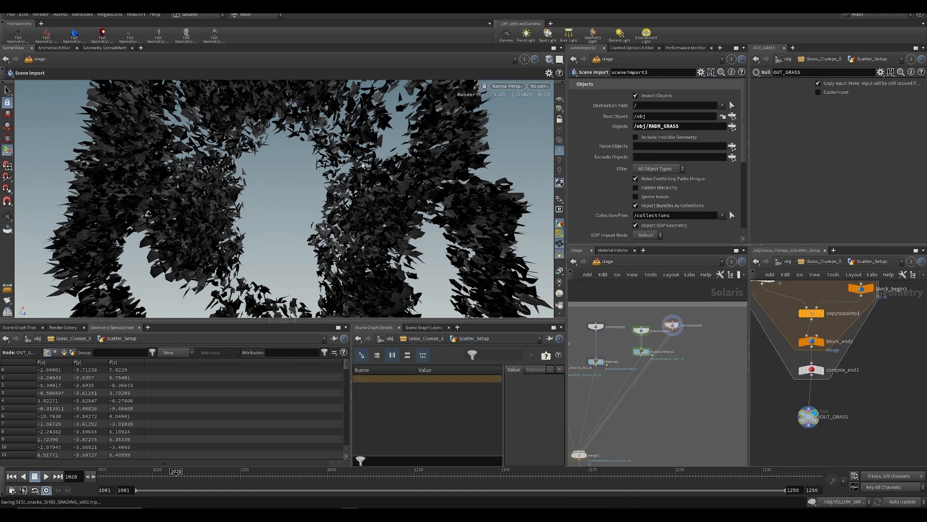
left_click(787, 262)
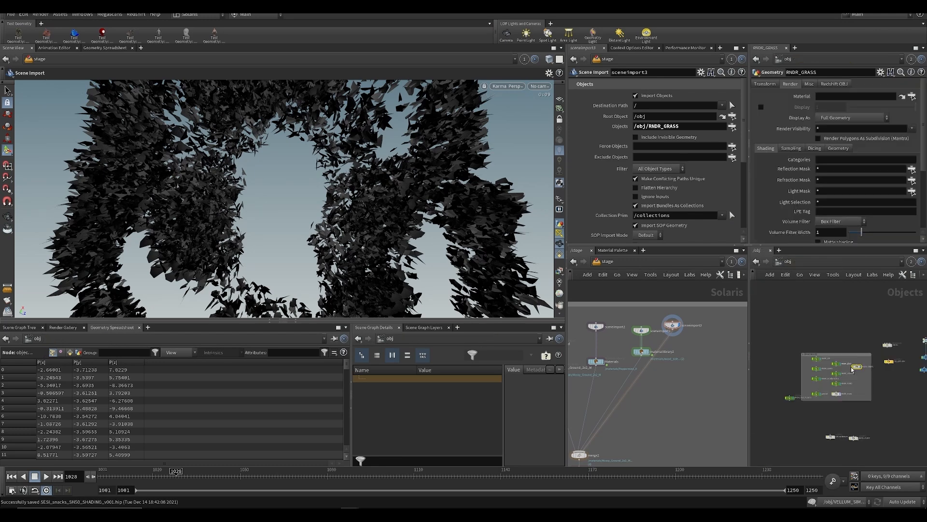
Open the material network inside the Grass_Clumps_0 subnetwork and copy its Grass_Clumps_0 principled shader
scroll(842, 375, "up", 3)
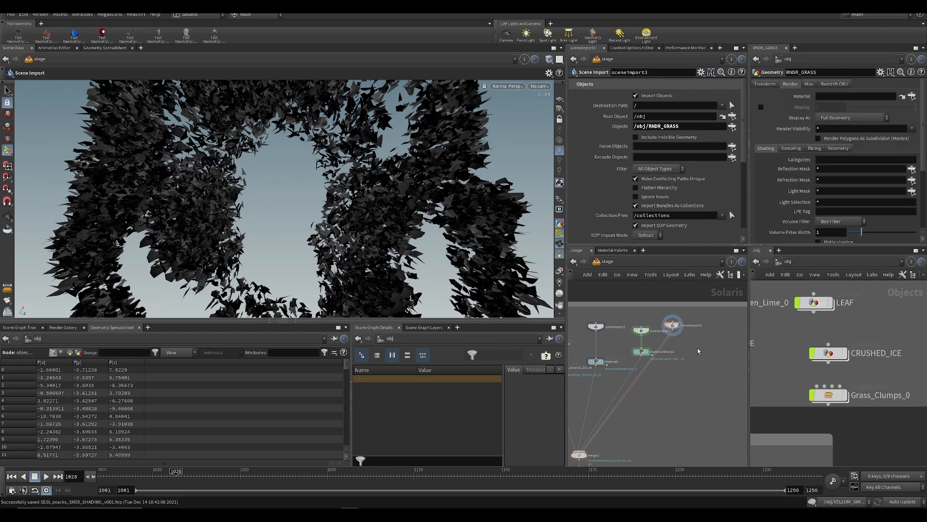
left_click_drag(666, 320, 685, 340)
double_click(833, 392)
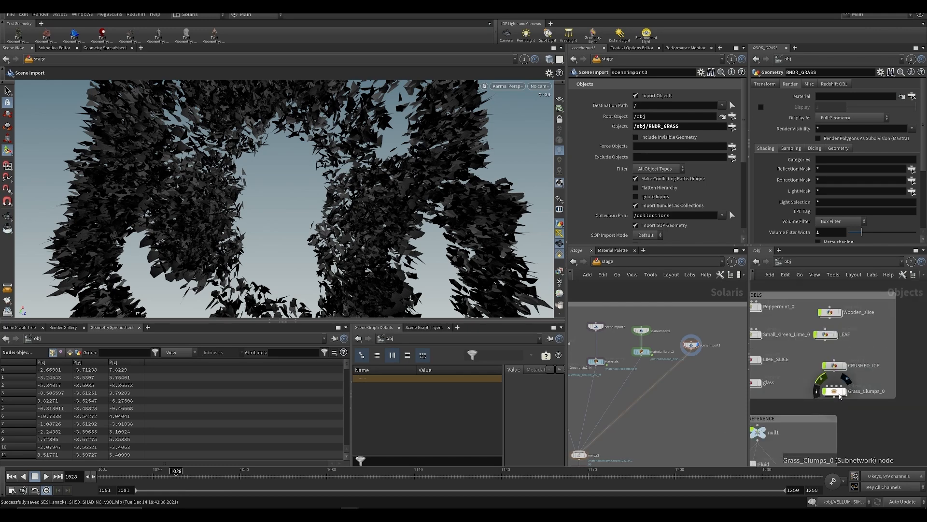
double_click(838, 379)
key("ctrl+c")
Add a Material Library node to the stage network and insert it directly below sceneimport3
scroll(695, 383, "up", 3)
key("Tab")
type("ma")
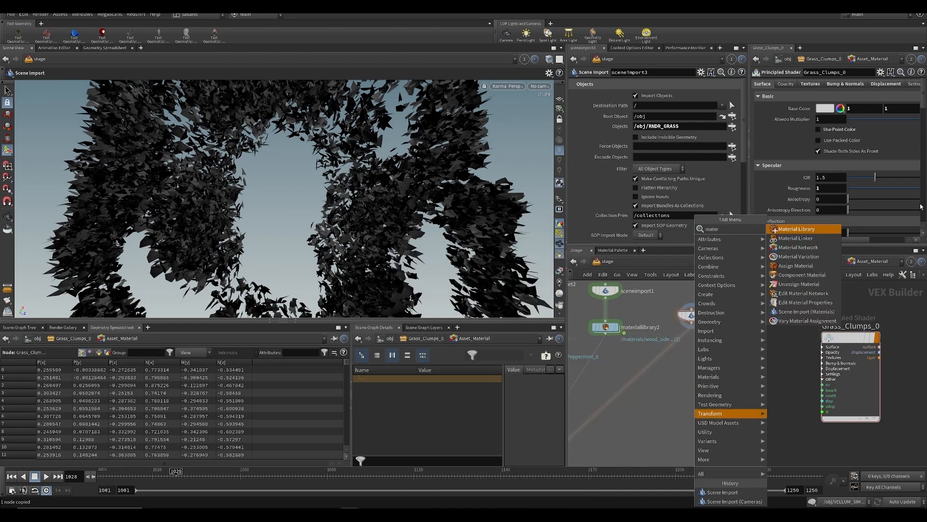
key("Return")
left_click(667, 353)
left_click_drag(668, 353, 702, 354)
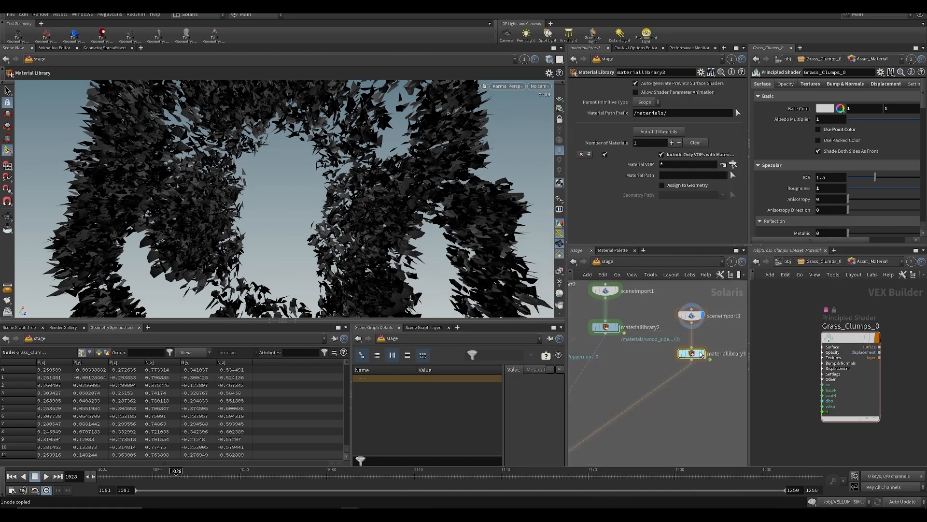
Paste the copied Grass_Clumps_0 shader inside materiallibrary3 and return to the stage level
double_click(702, 354)
key("ctrl+v")
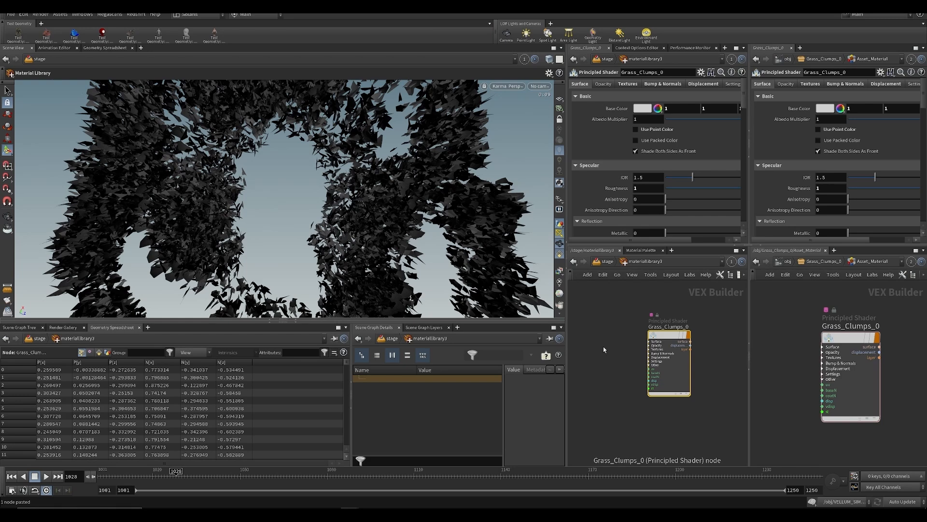
key("u")
Auto-fill materiallibrary3 with Grass_Clumps_0, assign it to geometry path * and display the node
left_click(675, 129)
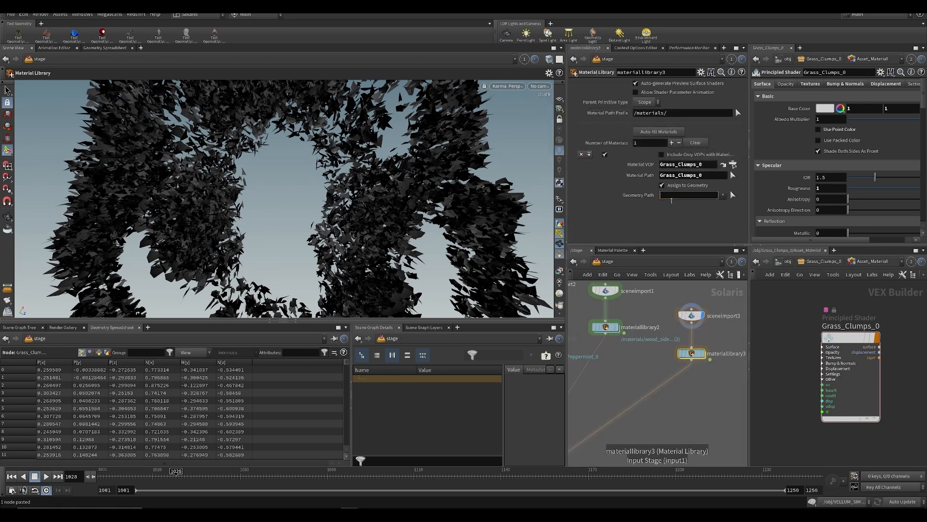
left_click(703, 354)
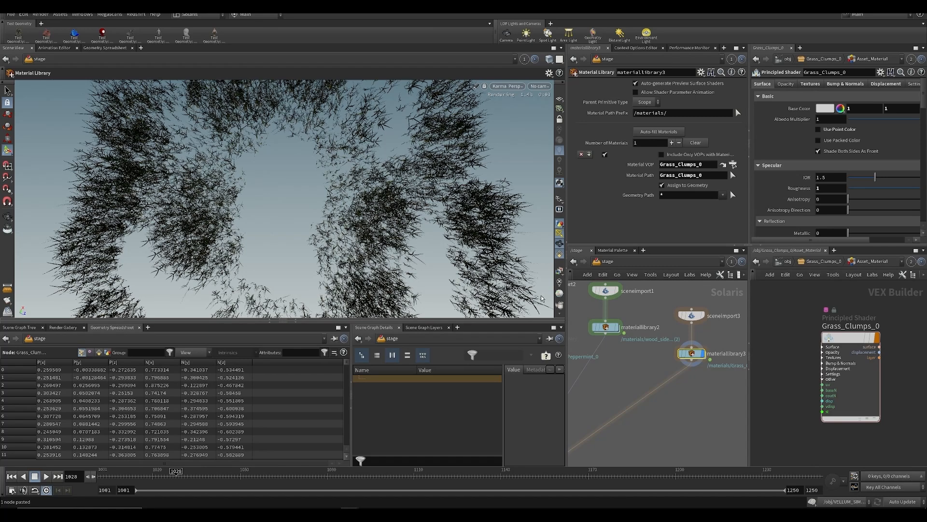
Display the final merge node in the environment and lights network to preview the combined scene in Karma
scroll(638, 406, "down", 5)
mouse_move(638, 405)
middle_mouse_down()
mouse_move(641, 384)
mouse_move(677, 356)
mouse_move(652, 321)
mouse_move(631, 414)
middle_mouse_up()
scroll(696, 373, "down", 3)
scroll(652, 321, "up", 2)
scroll(631, 413, "down", 1)
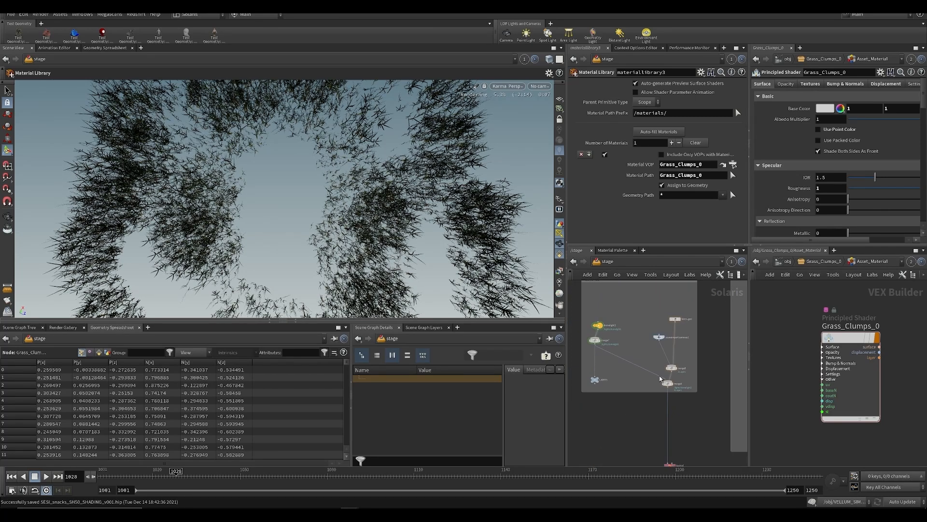
left_click(676, 375)
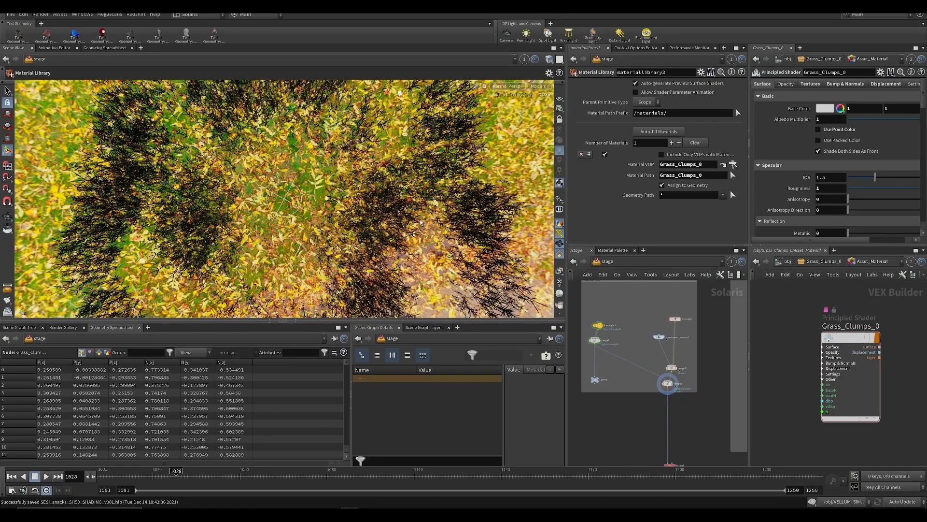
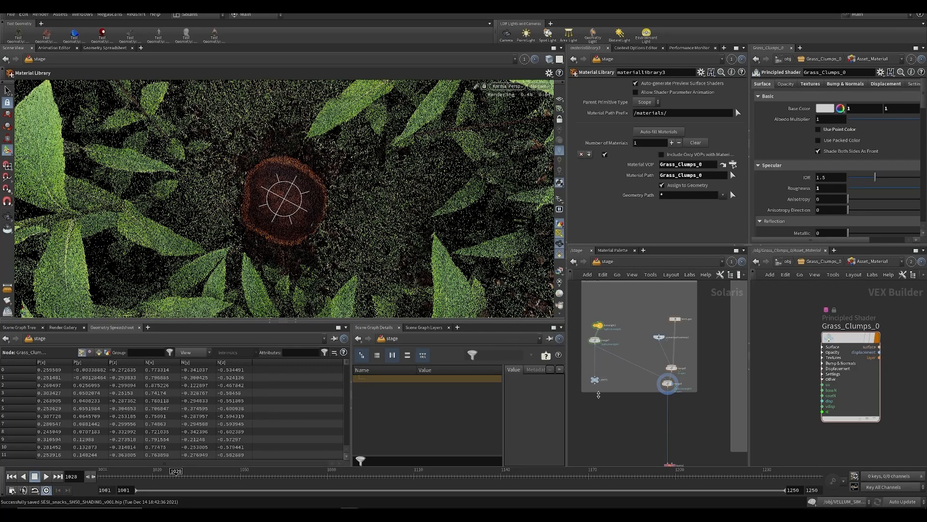
Enable denoising in the Karma viewport display options and look through the SH050 camera
scroll(636, 400, "up", 3)
middle_click_drag(636, 400, 609, 405)
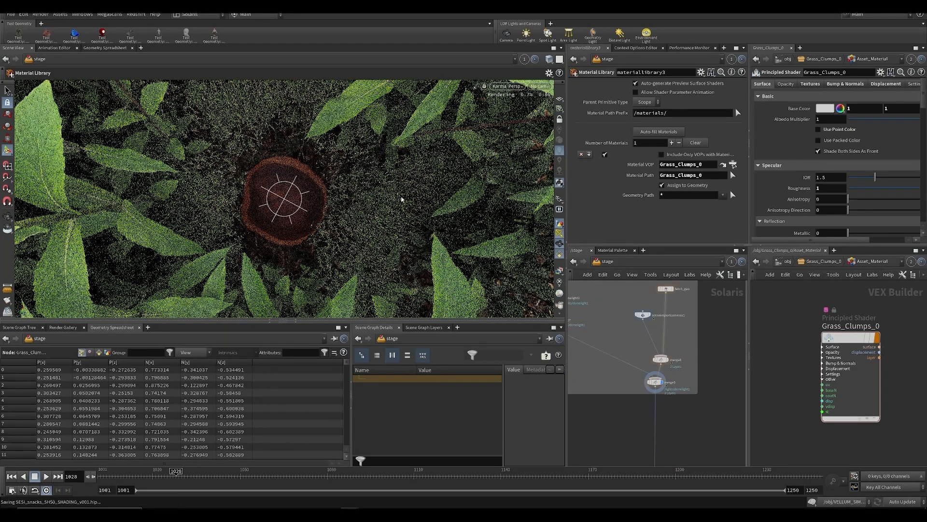
key("d")
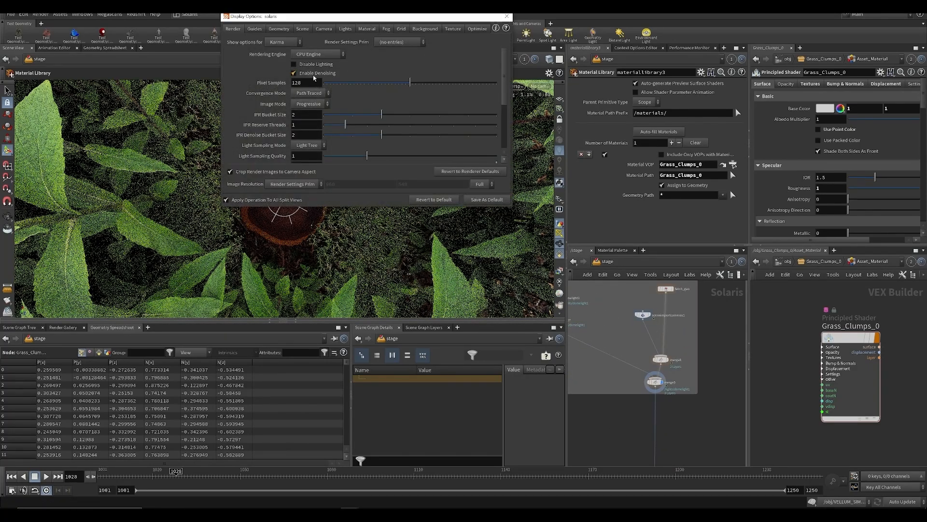
left_click(311, 74)
left_click(506, 16)
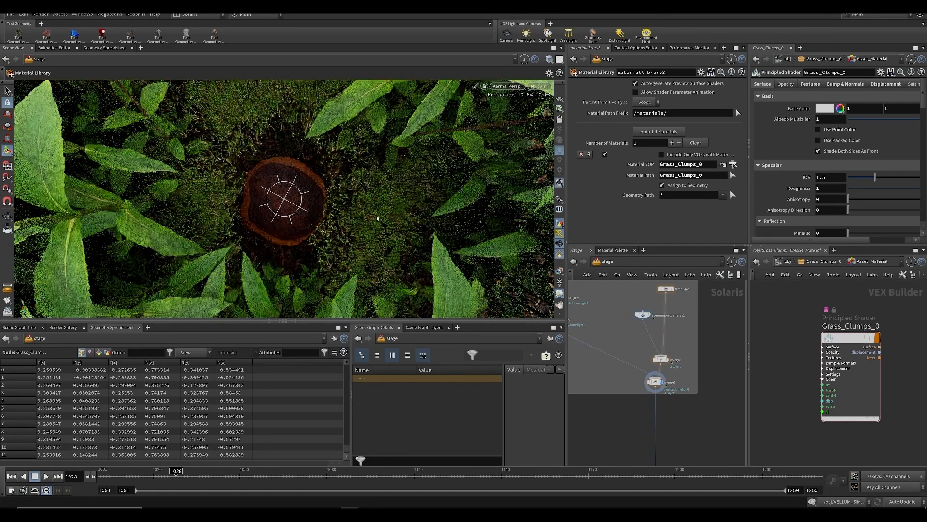
left_click(533, 90)
left_click(580, 104)
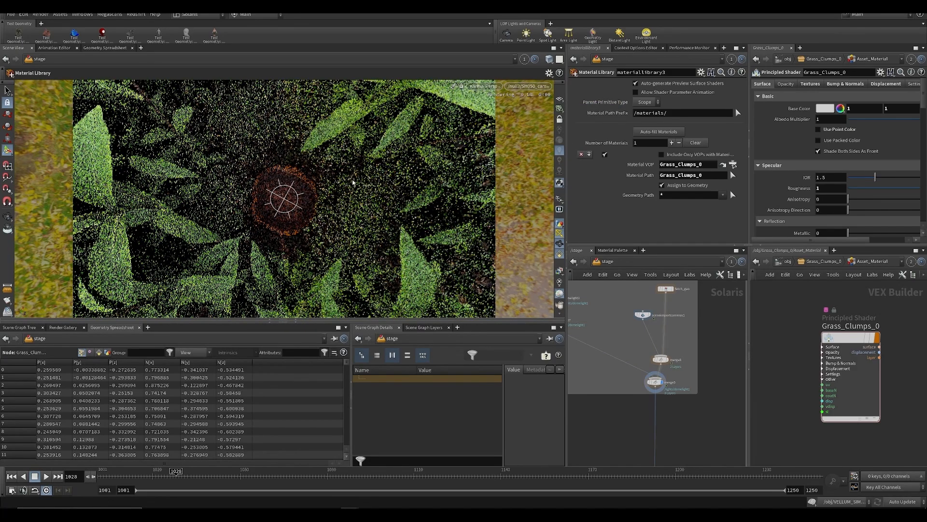
Save the scene and switch the viewport from Karma back to the regular non-rendered display
scroll(625, 399, "down", 3)
middle_click_drag(683, 415, 661, 378)
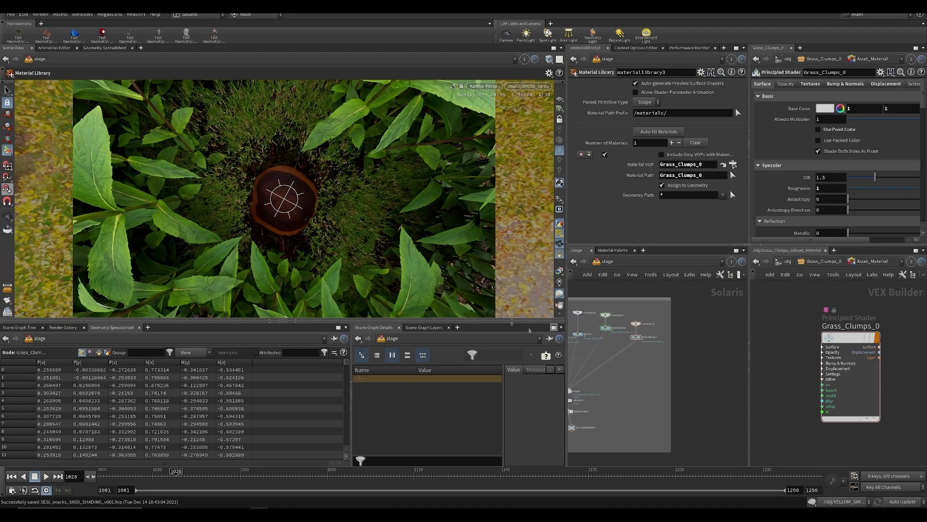
middle_click_drag(677, 347, 672, 350)
key("ctrl+s")
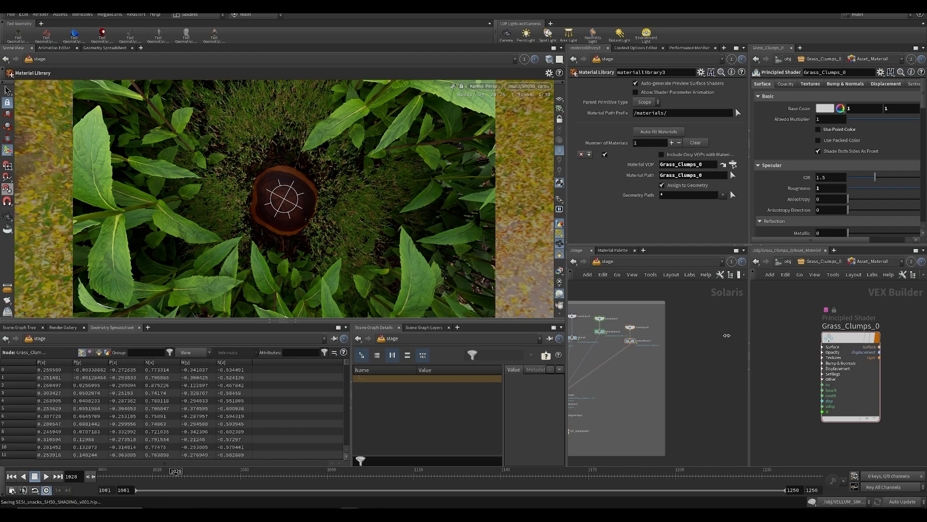
middle_click_drag(730, 337, 689, 355)
left_click(480, 85)
left_click(488, 120)
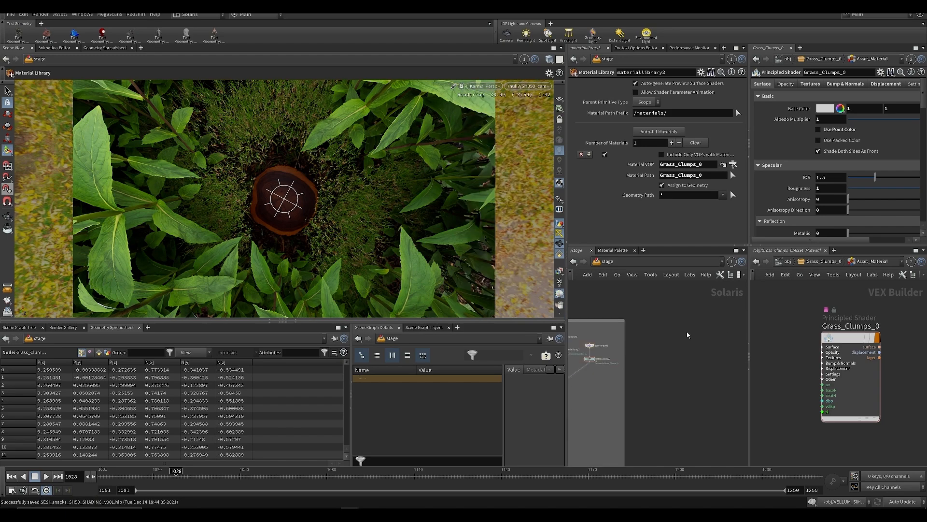
Bring the objects network up to /obj and add a Scene Import node in the empty area of the stage network
left_click(787, 261)
key("Tab")
type("scene")
key("Return")
left_click(652, 335)
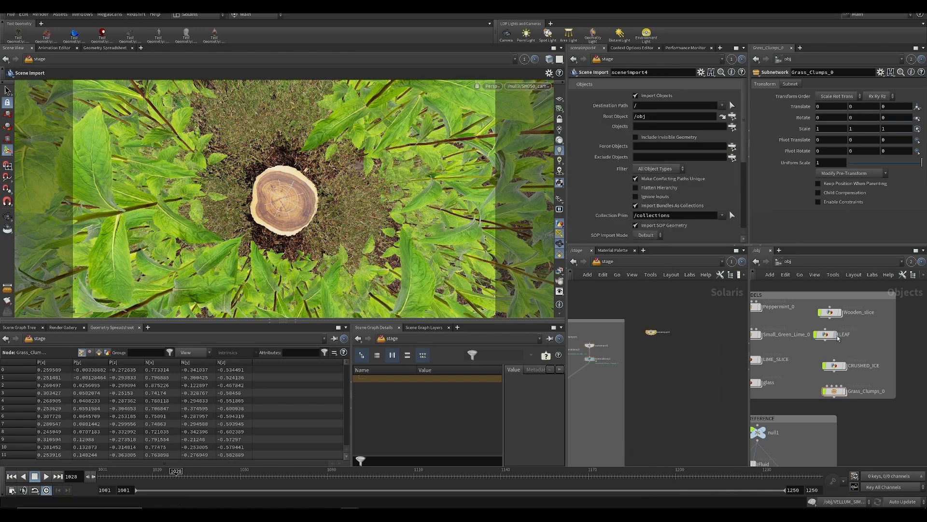
Frame the RNDR render nodes in the /obj network, save the scene and widen the network editor panes
scroll(835, 377, "down", 7)
middle_click_drag(831, 390, 891, 388)
scroll(792, 386, "up", 2)
middle_click_drag(793, 387, 835, 399)
scroll(835, 400, "up", 4)
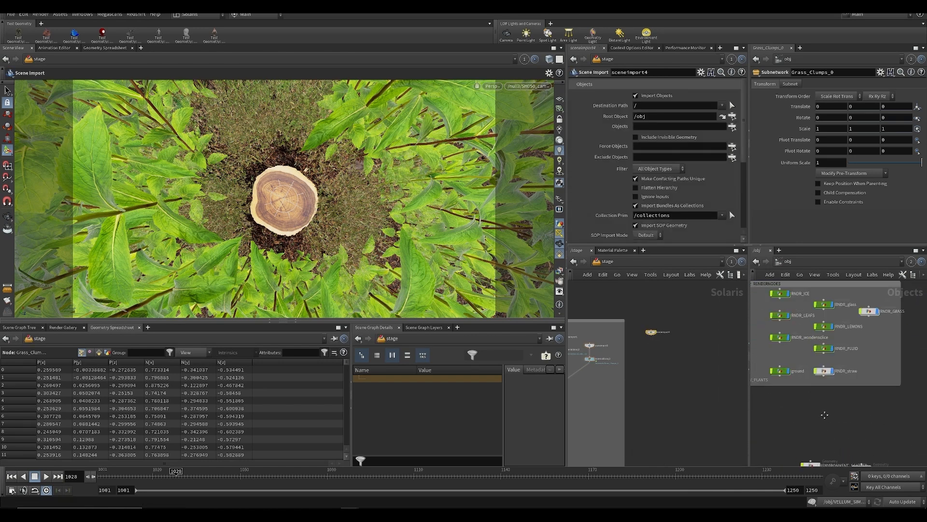
key("ctrl+s")
scroll(846, 365, "up", 3)
middle_click_drag(825, 419, 793, 405)
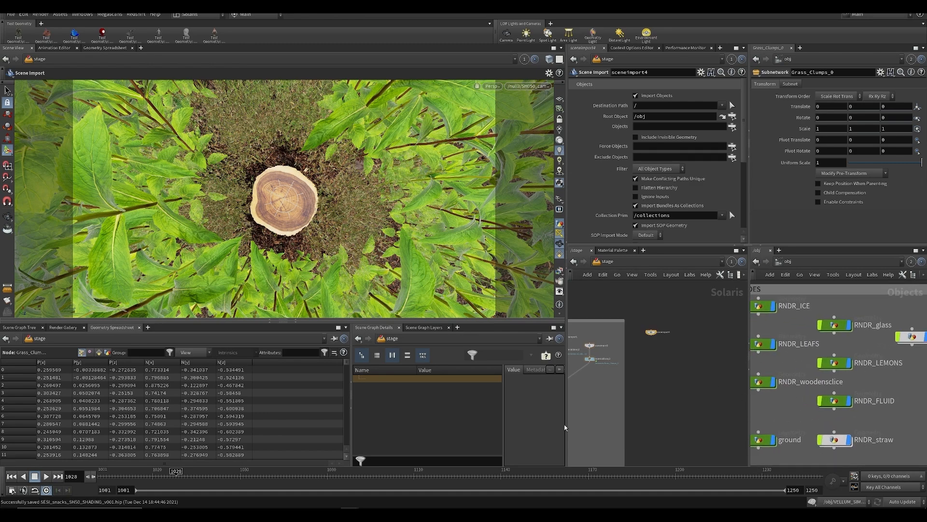
left_click_drag(570, 429, 500, 428)
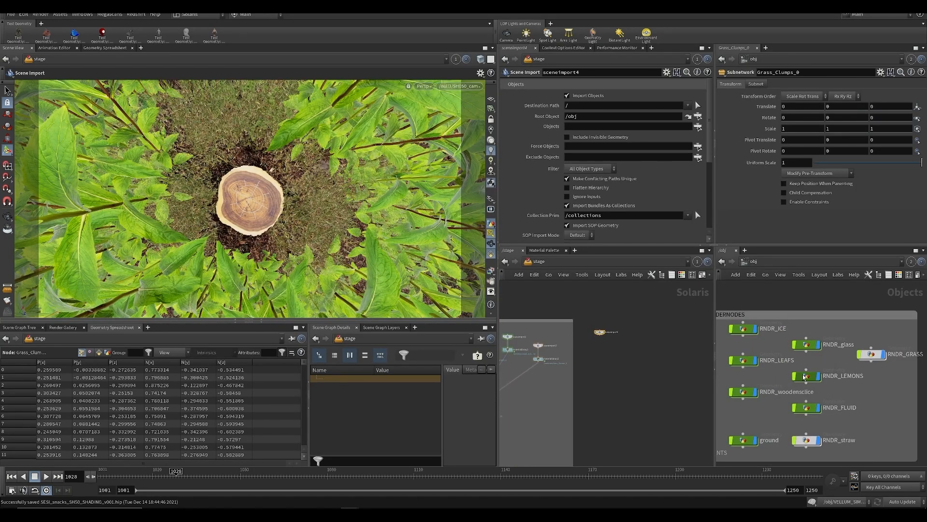
Set the Objects parameter of sceneimport4 to the RNDR_LEMONS object
left_click_drag(804, 376, 631, 175)
left_click_drag(589, 129, 594, 132)
scroll(597, 192, "down", 5)
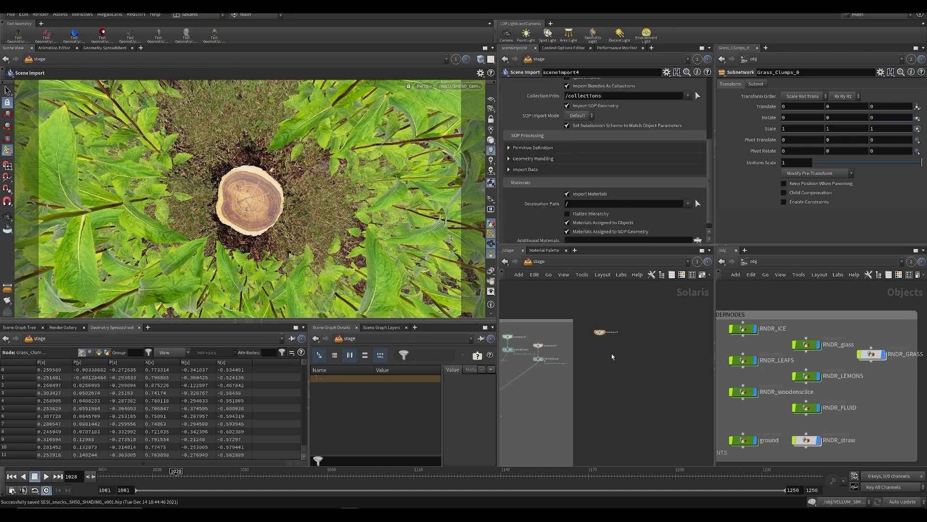
scroll(608, 352, "up", 4)
Display sceneimport4 in the viewport, move the timeline to frame 1042 and save the scene
left_click(597, 308)
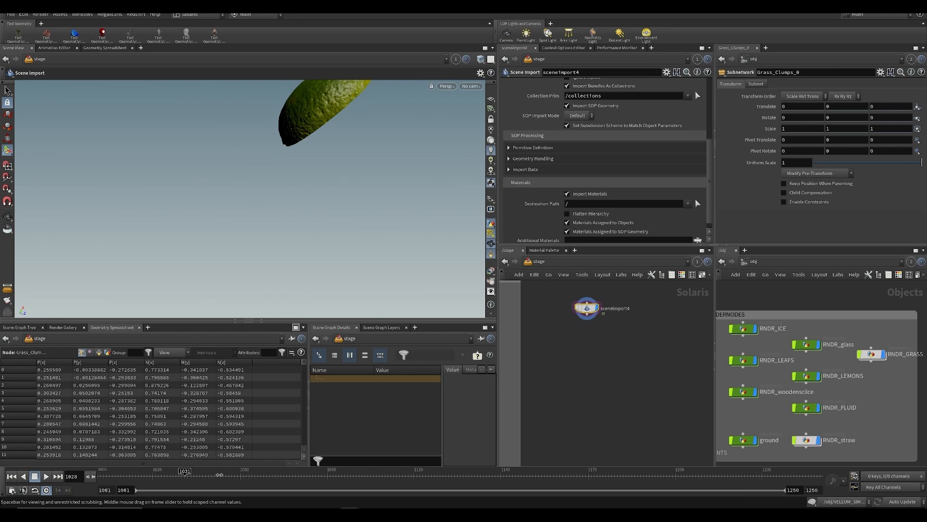
left_click(219, 474)
key("ctrl+s")
Examine the RNDR_LEMONS hierarchy in the scene graph tree, checking its meshes, geometry subset and the collections primitive
left_click(19, 328)
left_click(9, 382)
left_click(16, 388)
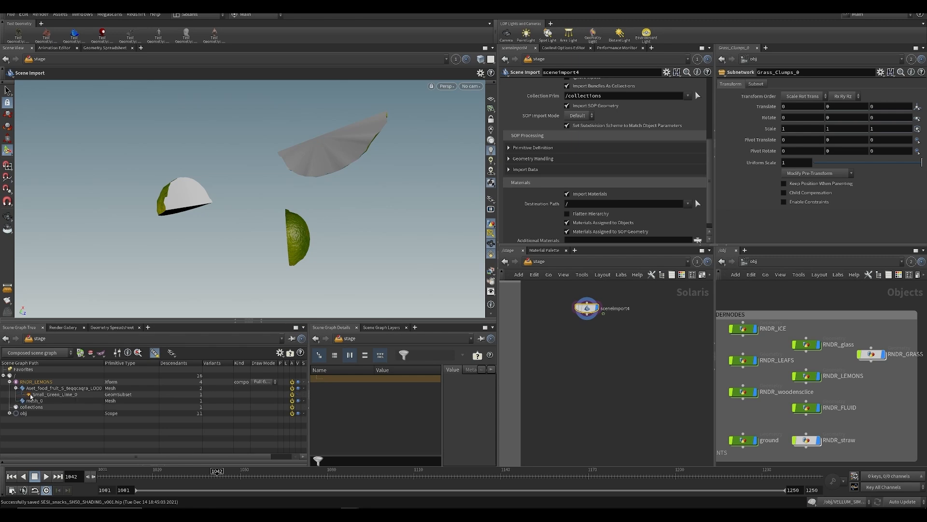
left_click(33, 401)
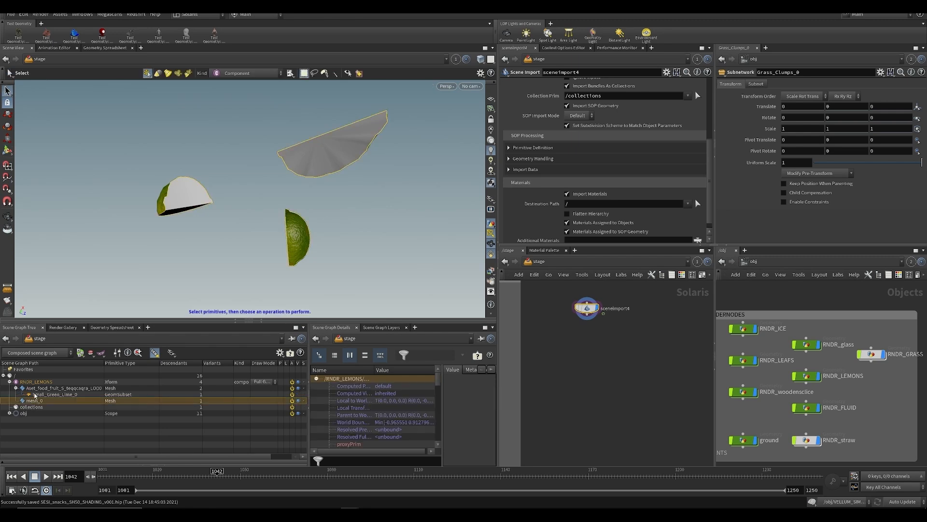
left_click(35, 389)
left_click(35, 394)
left_click(35, 401)
left_click(35, 389)
left_click(37, 406)
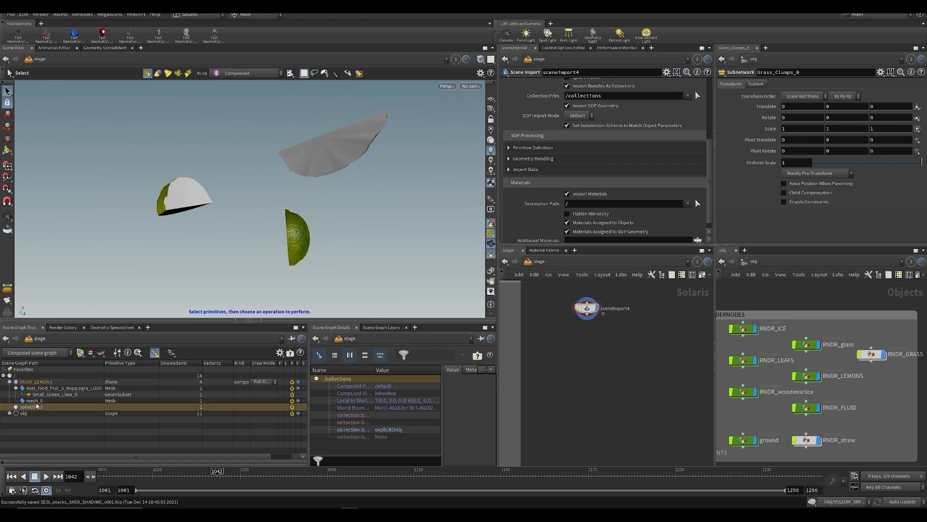
Rename sceneimport4 to Lemons and save the scene
middle_click_drag(607, 362, 615, 391)
key("ctrl+s")
left_click(624, 339)
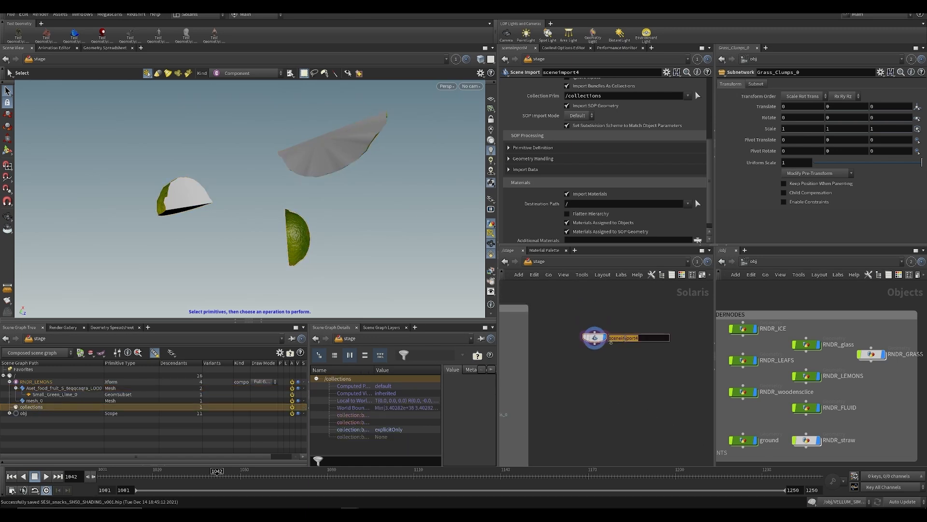
key("Return")
key("ctrl+s")
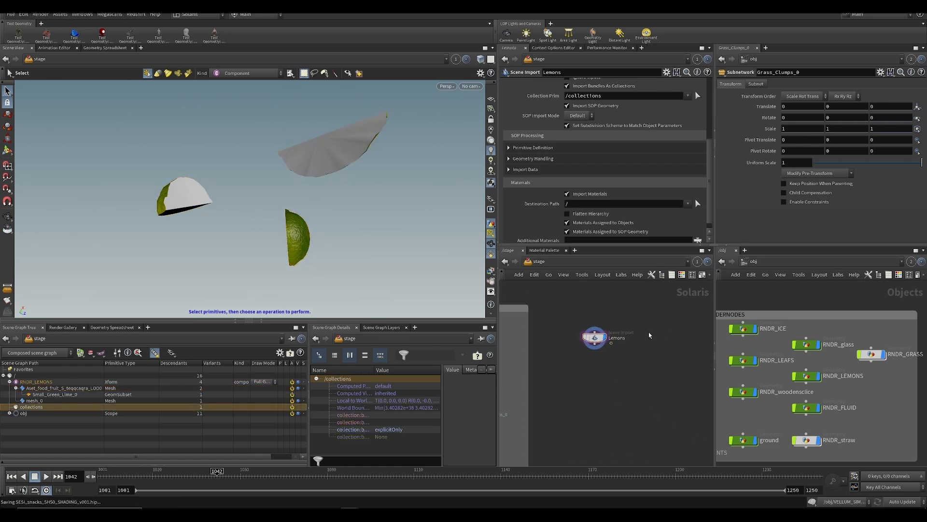
Add another Scene Import node beside Lemons in the stage network
middle_click_drag(645, 322, 617, 330)
key("Tab")
type("scene")
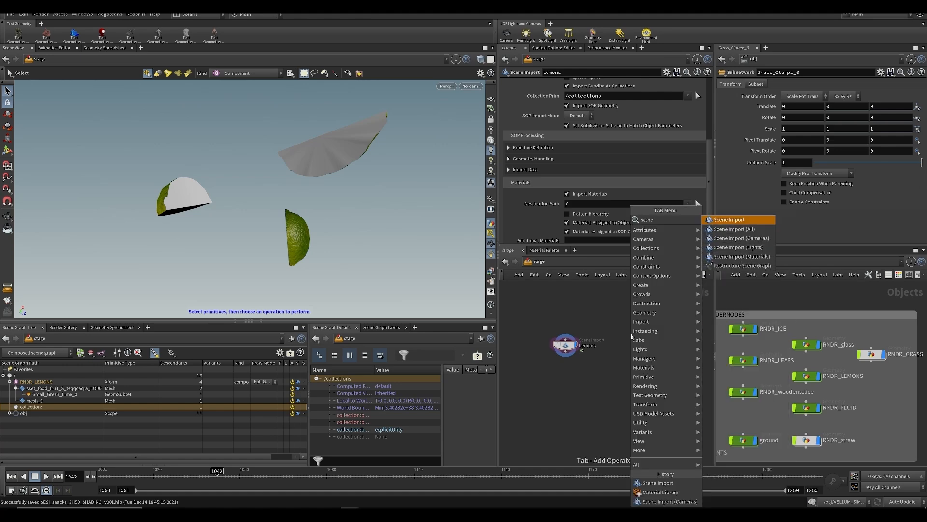
key("Return")
left_click(631, 336)
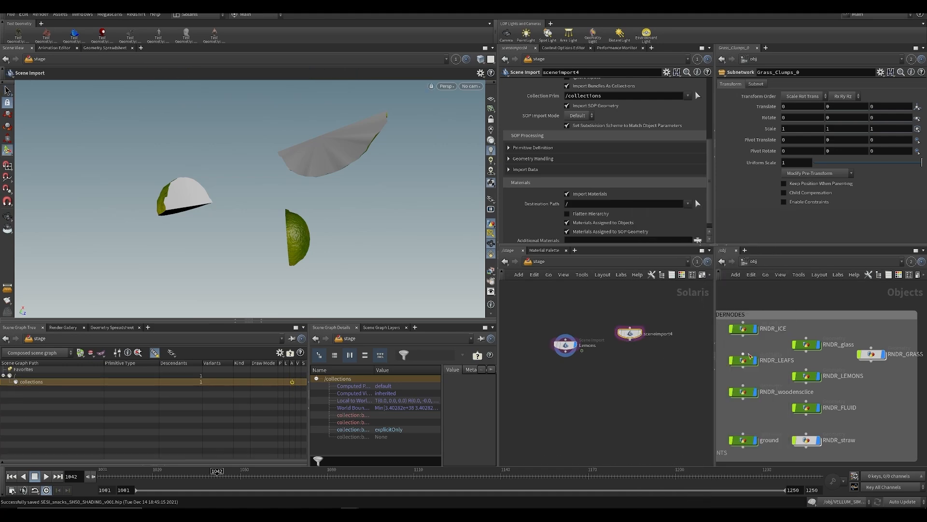
Set the new Scene Import's Objects parameter to /obj/RNDR_LEAFS and rename the node Leafs
left_click_drag(744, 360, 580, 126)
scroll(643, 115, "up", 5)
key("l")
Add a Scene Import node beside Leafs, set its Objects parameter to /obj/RNDR_ICE and rename it Ice
key("Tab")
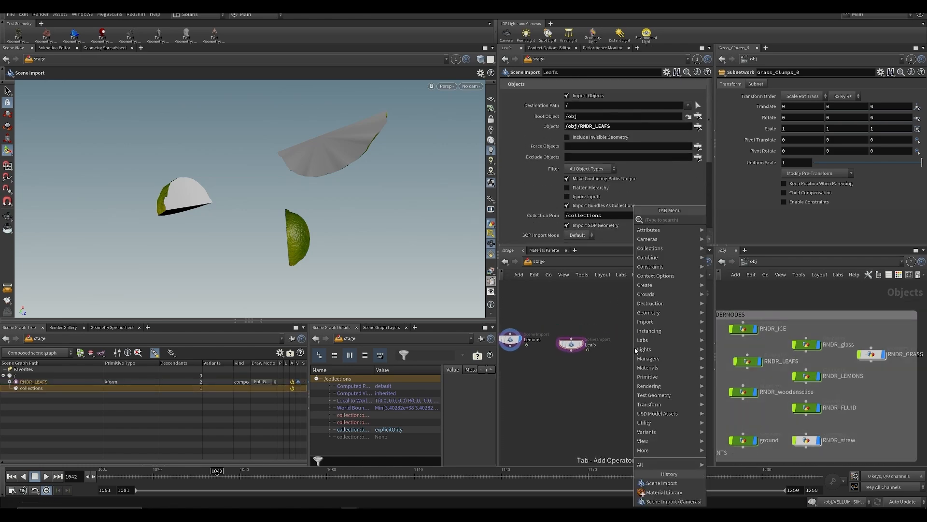
type("sce")
key("Return")
left_click(635, 348)
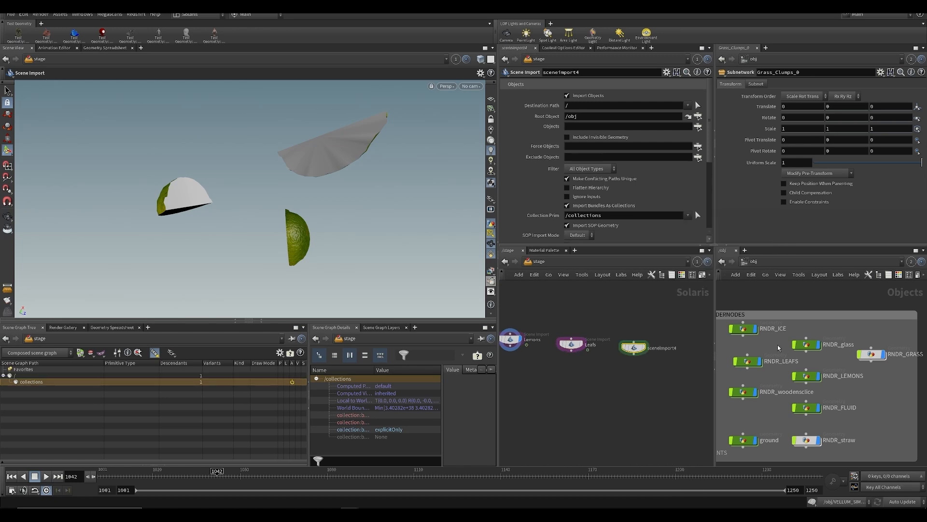
left_click_drag(735, 333, 614, 84)
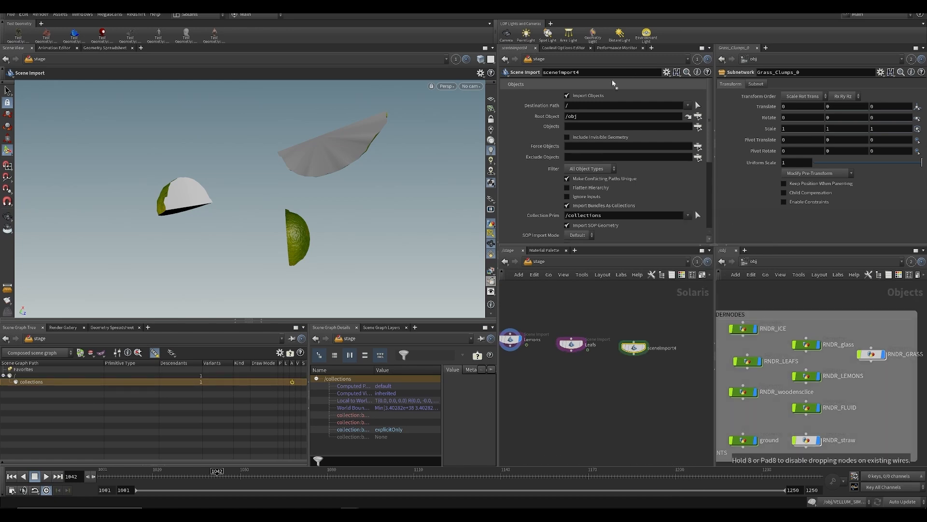
left_click_drag(577, 127, 578, 127)
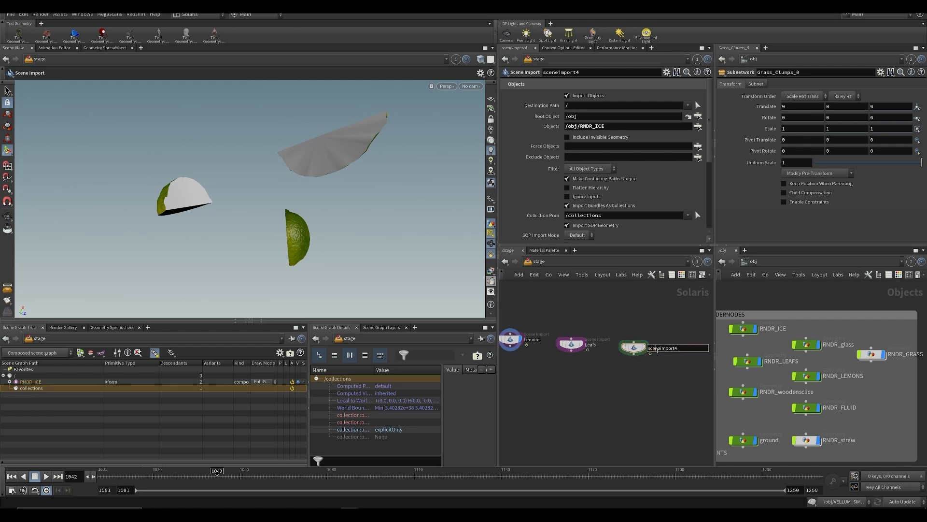
type("Ice")
key("Return")
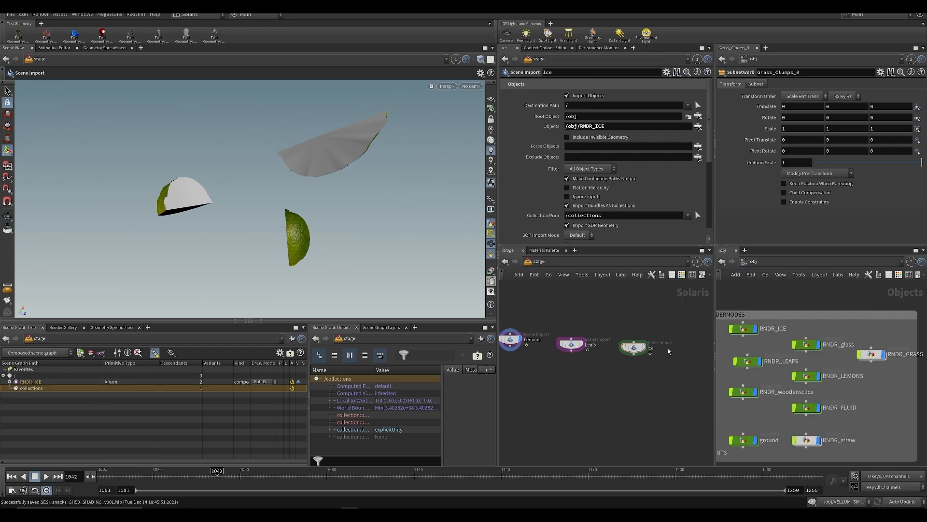
Add a Scene Import node named Fluid with Objects set to /obj/RNDR_FLUID, and save the scene
key("Tab")
type("sc")
left_click(766, 229)
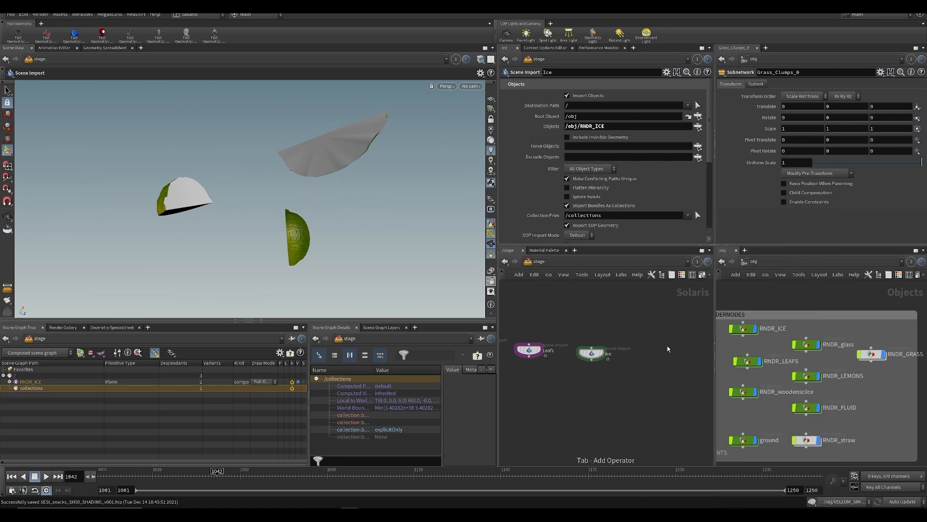
left_click(667, 345)
left_click_drag(816, 412, 584, 127)
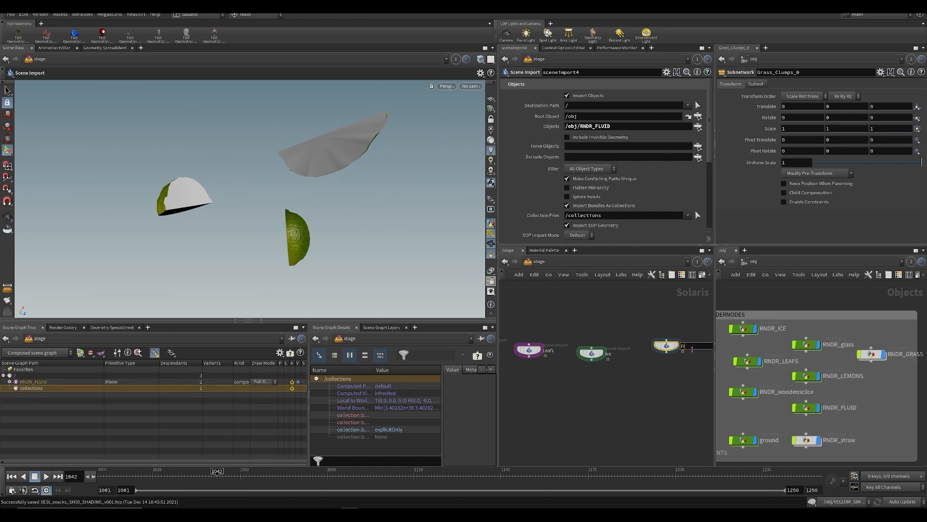
key("Return")
key("ctrl+s")
scroll(575, 459, "down", 4)
middle_click_drag(575, 459, 659, 365)
middle_click_drag(581, 408, 685, 373)
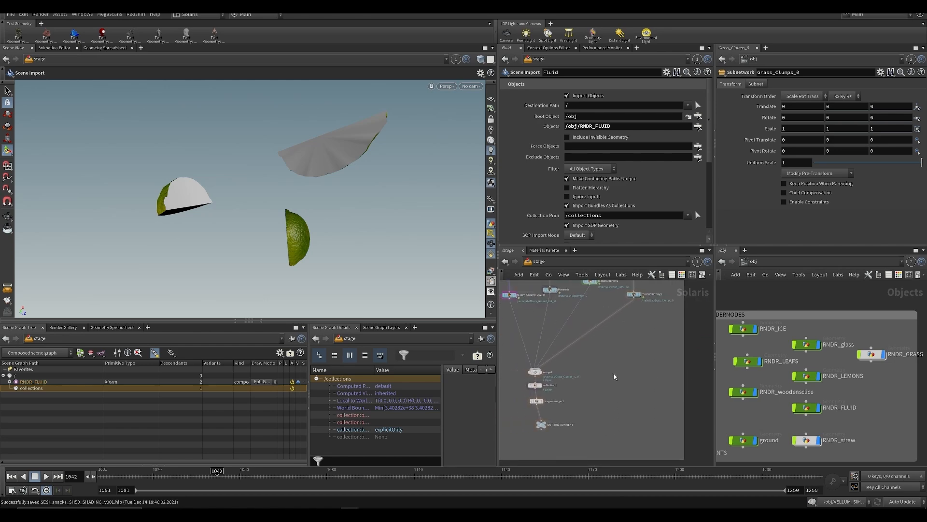
left_click(534, 400)
key("ctrl+c")
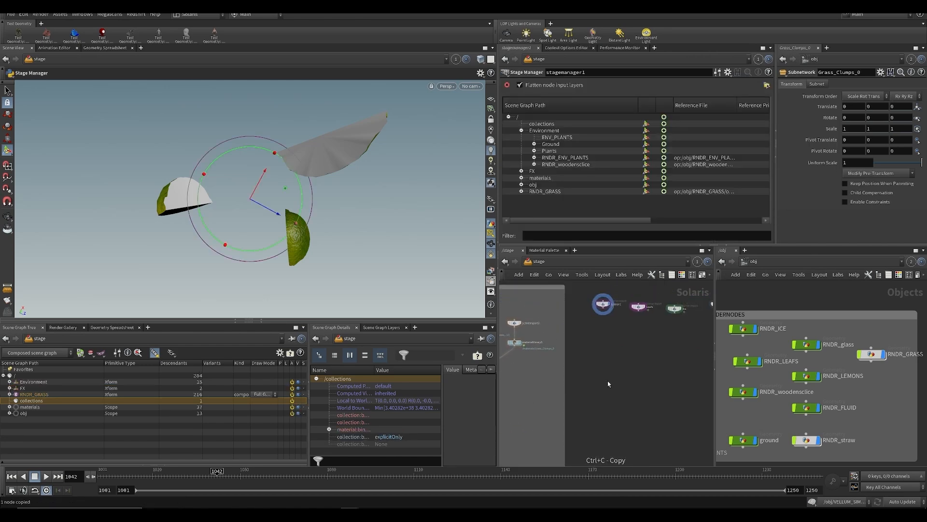
Add a Stage Manager node below the new scene imports and connect the Lemons output to its input
key("Tab")
type("stag")
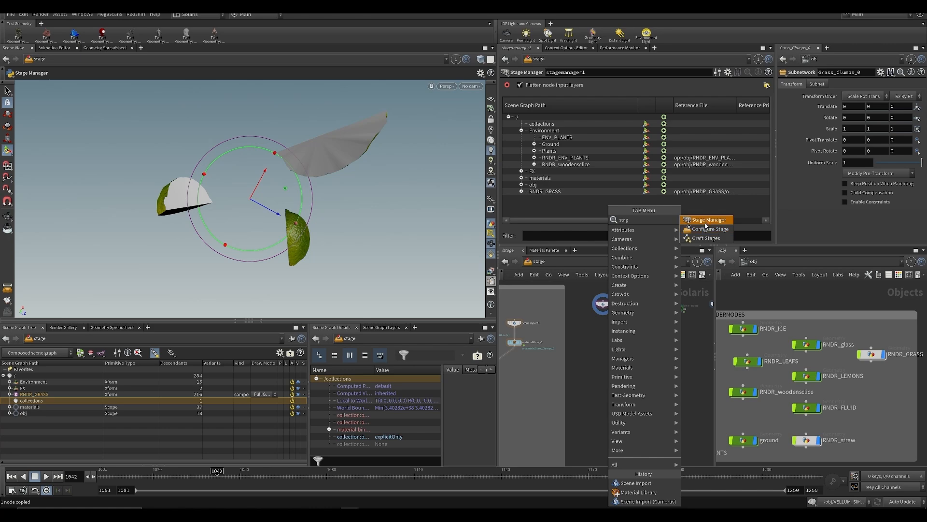
left_click(706, 223)
left_click(669, 386)
left_click(603, 311)
left_click(667, 381)
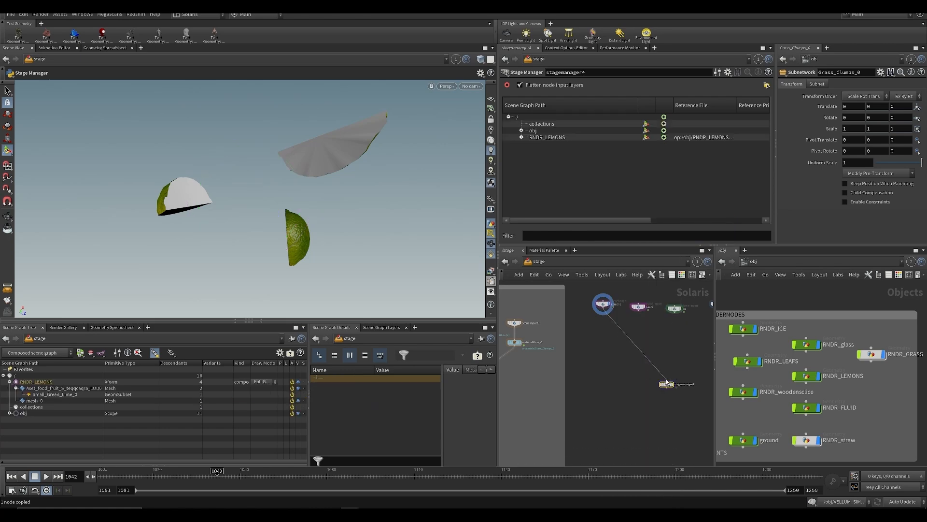
Insert a Merge node on the connection between Lemons and the new Stage Manager
scroll(665, 369, "up", 4)
key("Tab")
type("mat")
key("Return")
middle_click_drag(579, 292, 589, 313)
left_click(592, 340)
left_click_drag(592, 339, 604, 344)
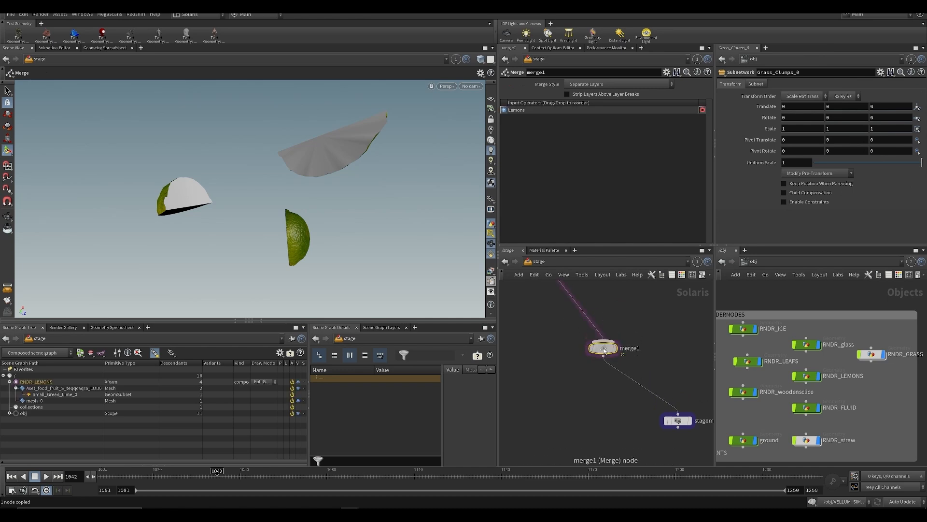
Connect the Leafs, Ice and Fluid scene imports to the Merge node's input
scroll(607, 351, "down", 2)
middle_click_drag(609, 352, 600, 386)
left_click_drag(605, 317, 594, 386)
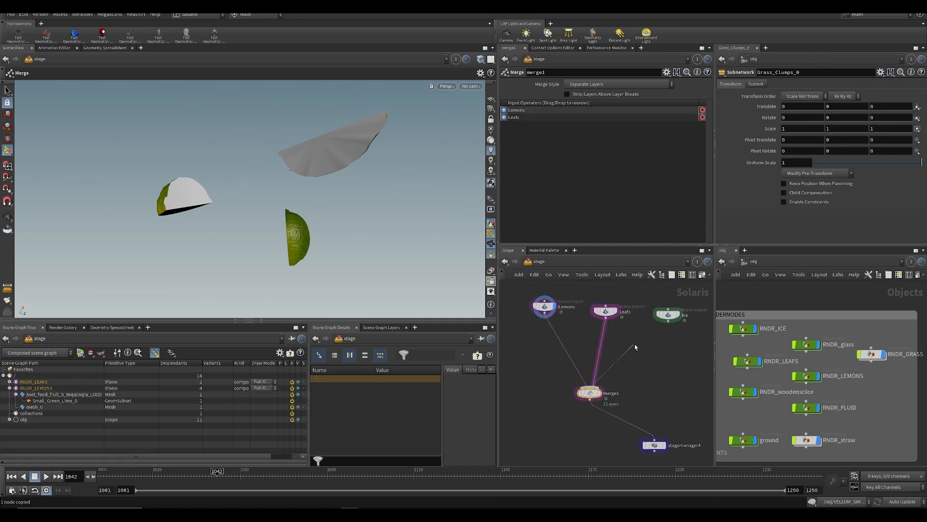
left_click(668, 320)
left_click(593, 387)
scroll(599, 388, "down", 3)
left_click(661, 356)
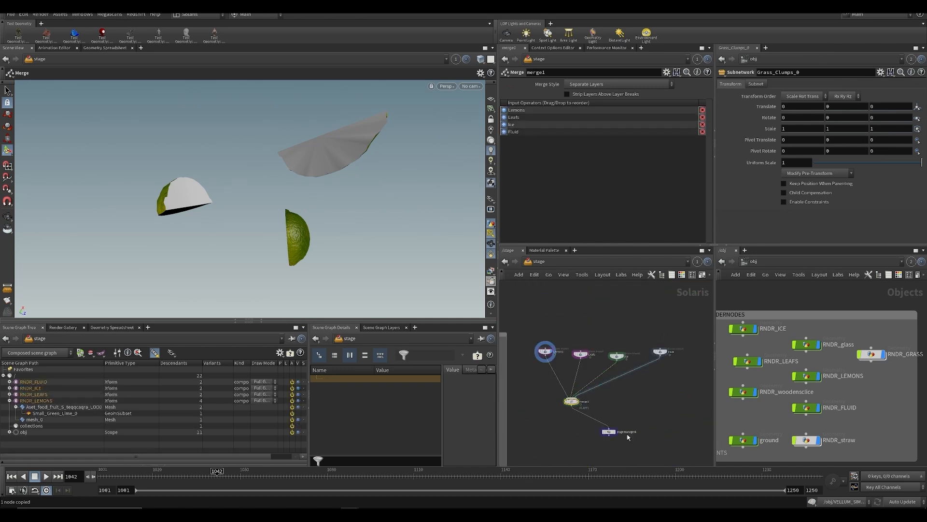
Place the new Stage Manager directly below the Merge, display its result in the viewport and open its parameters
left_click_drag(618, 432, 581, 430)
left_click(578, 428)
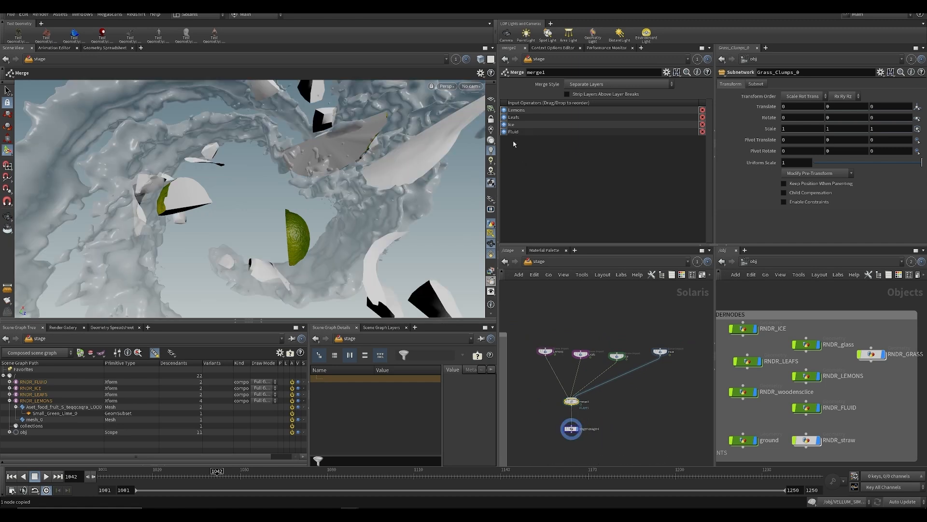
left_click(573, 429)
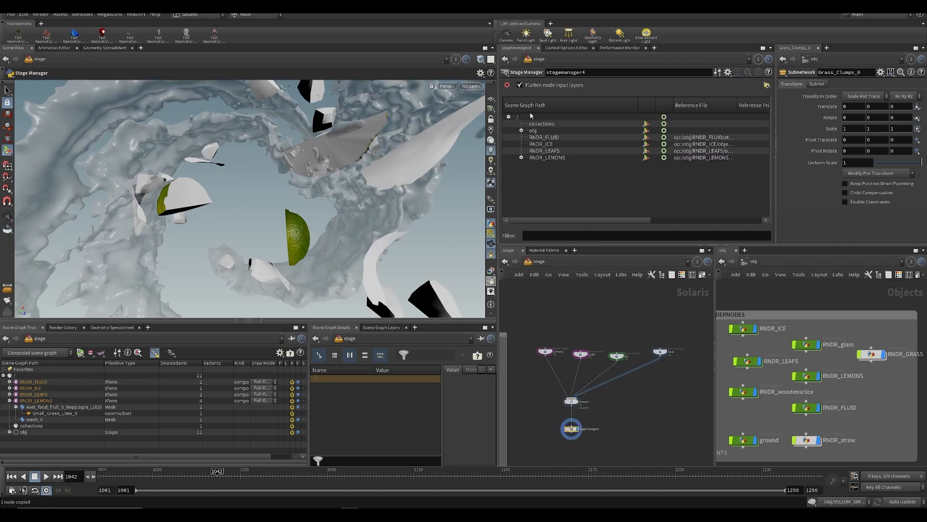
Set the Lemons scene import's collection prim to /FX
scroll(534, 340, "up", 2)
left_click(551, 356)
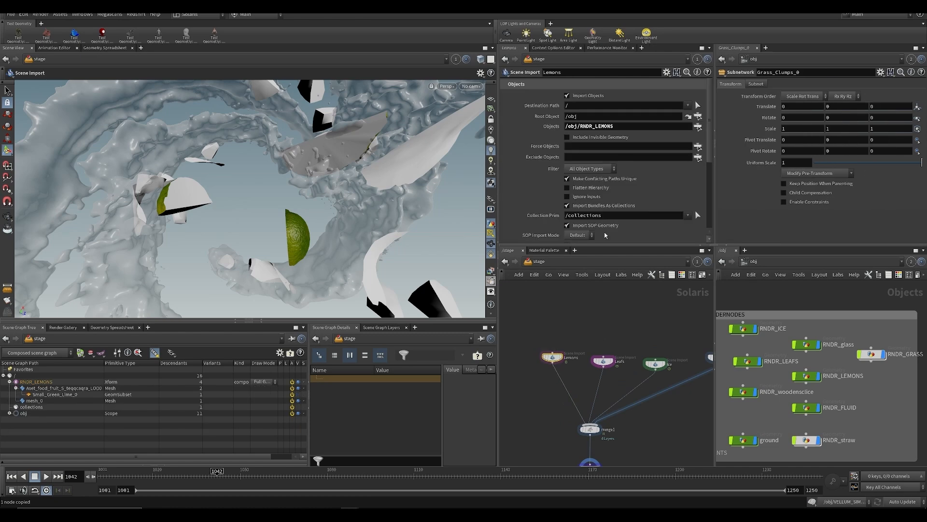
type("/FCX")
key("Return")
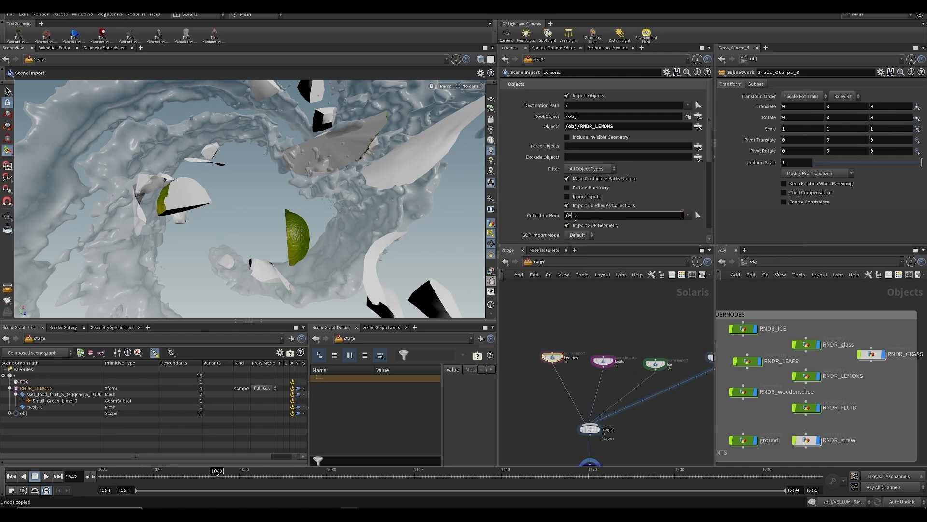
Set the collection prim to /FX on the Leafs, Ice and Fluid scene imports as well
left_click(603, 361)
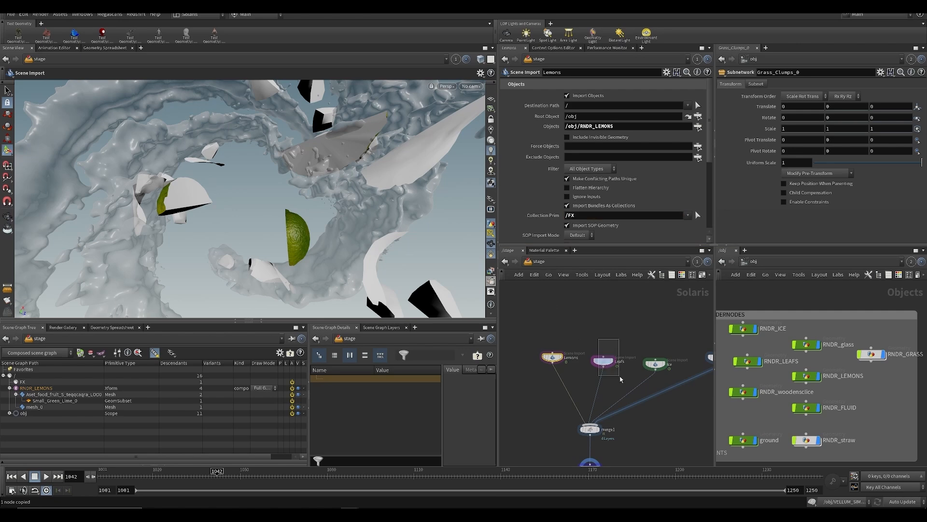
left_click(652, 364)
double_click(584, 216)
key("ctrl+v")
key("Return")
middle_click_drag(647, 333, 565, 322)
left_click(636, 346)
key("ctrl+v")
key("Return")
middle_click_drag(580, 415, 670, 333)
Parent obj and the RNDR_FLUID, RNDR_ICE, RNDR_LEAFS and RNDR_LEMONS prims under FX in stagemanager4, and save the scene
left_click(598, 376)
key("ctrl+s")
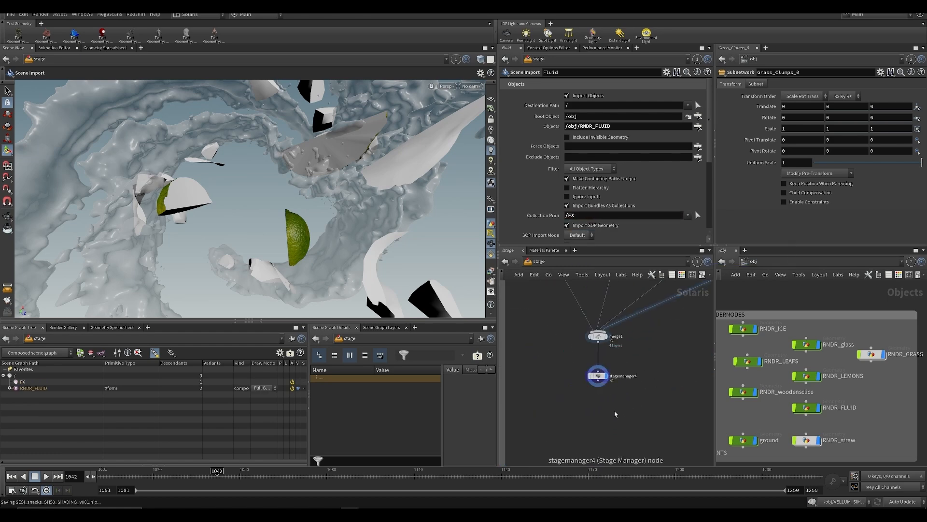
left_click(537, 132)
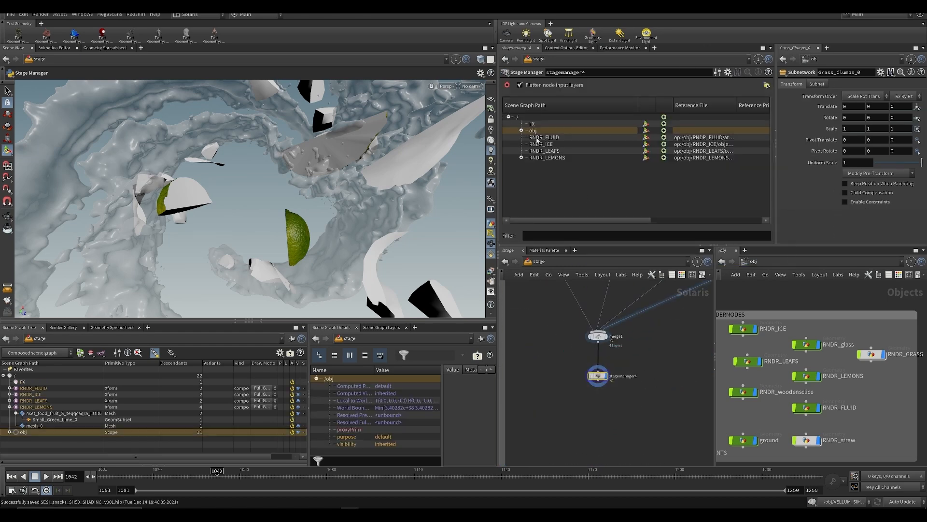
left_click(552, 158, "shift")
left_click_drag(539, 138, 535, 124)
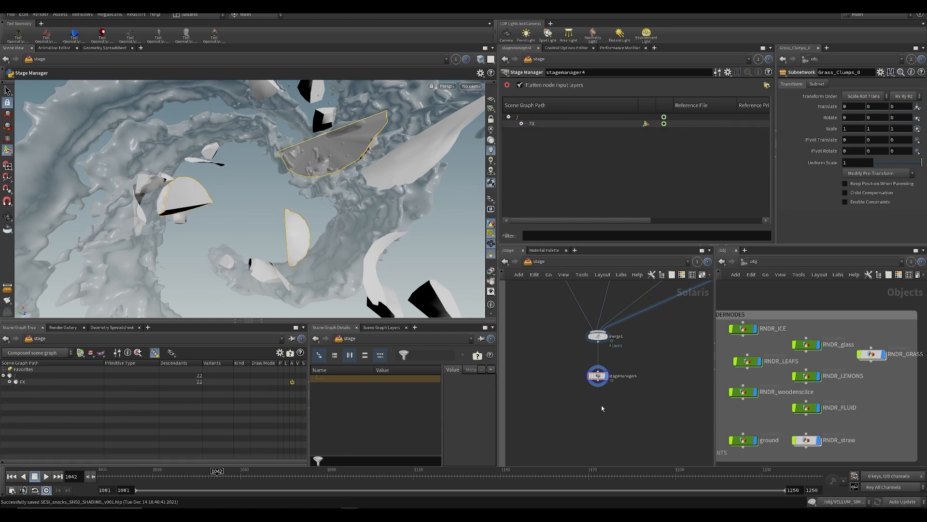
middle_click_drag(619, 421, 621, 439)
middle_click_drag(626, 303, 606, 414)
scroll(606, 402, "down", 3)
scroll(596, 404, "up", 3)
middle_click_drag(553, 439, 571, 355)
middle_click_drag(554, 390, 526, 362)
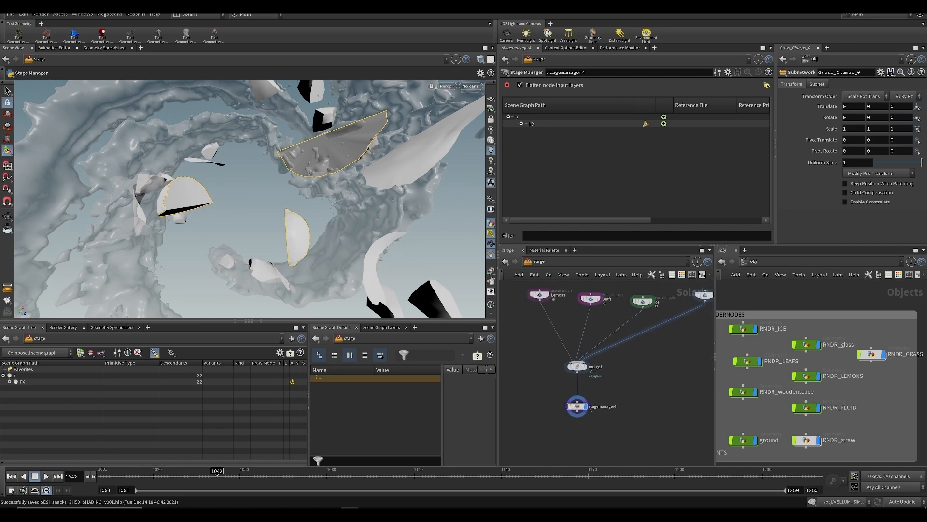
middle_click_drag(650, 389, 578, 401)
scroll(579, 400, "down", 3)
key("ctrl+s")
Add a Scene Import node beside the RNDR_GRASS import in the environment network box
mouse_move(646, 374)
middle_mouse_down()
mouse_move(623, 364)
mouse_move(653, 369)
middle_mouse_up()
scroll(579, 366, "up", 3)
scroll(654, 369, "down", 3)
middle_click_drag(560, 385, 668, 393)
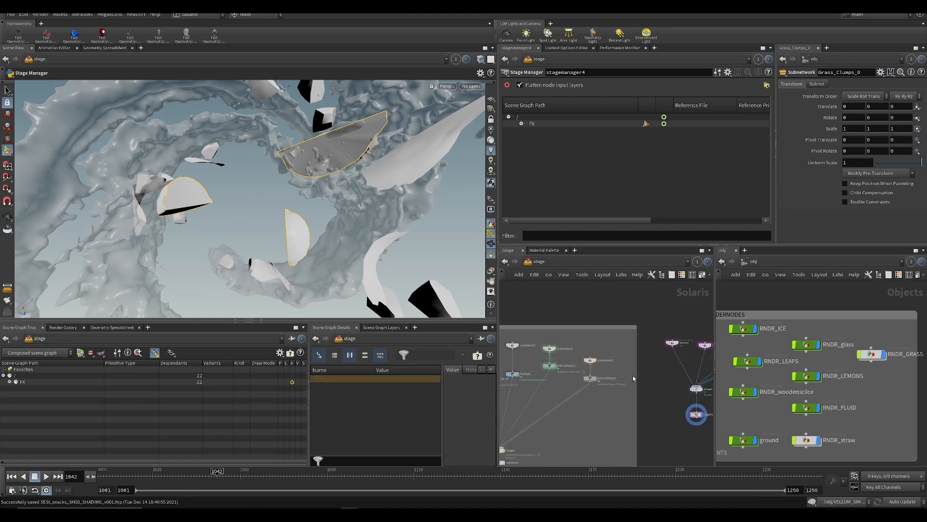
scroll(587, 386, "up", 4)
left_click_drag(639, 305, 589, 366)
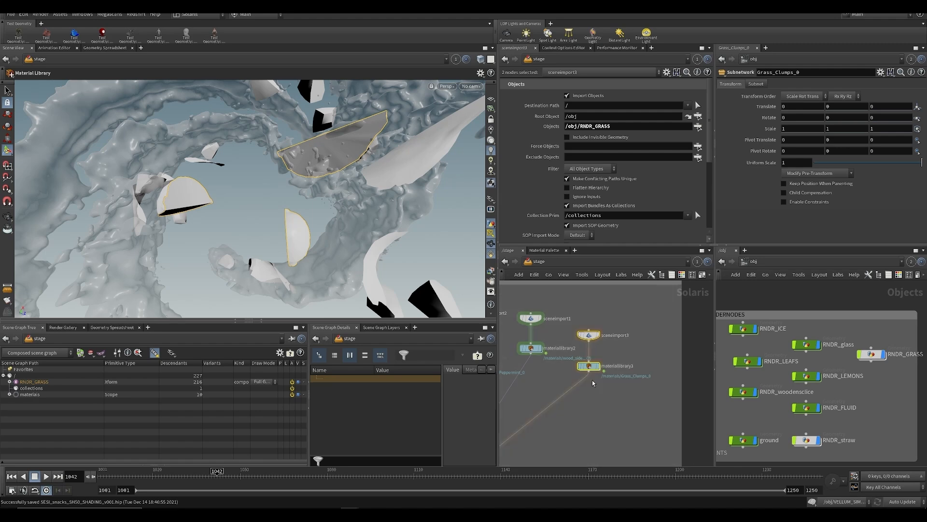
left_click(628, 307)
middle_click_drag(645, 364, 621, 370)
scroll(654, 396, "down", 4)
scroll(640, 383, "up", 4)
key("Tab")
type("sce")
key("Return")
left_click(610, 357)
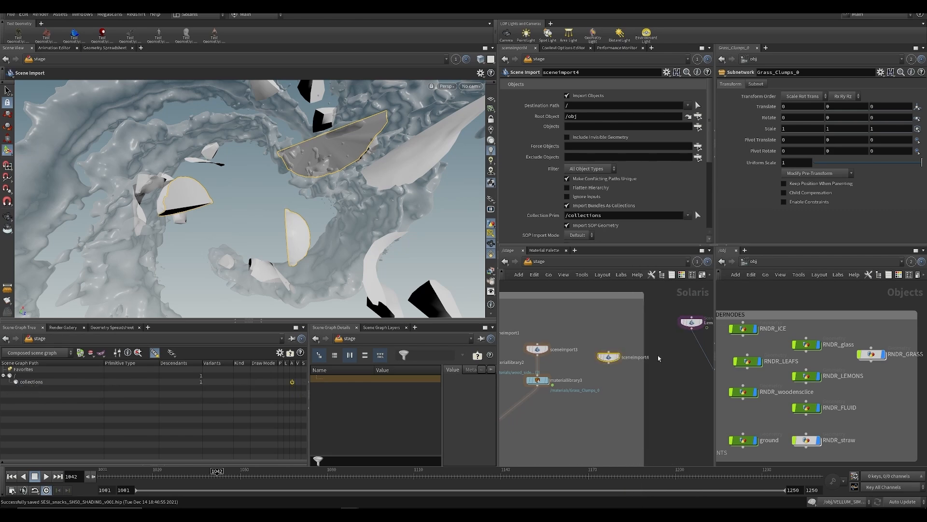
Rename the RNDR_GRASS import node to grass and the new scene import to glass, and save the scene
key("ctrl+a")
left_click(566, 355)
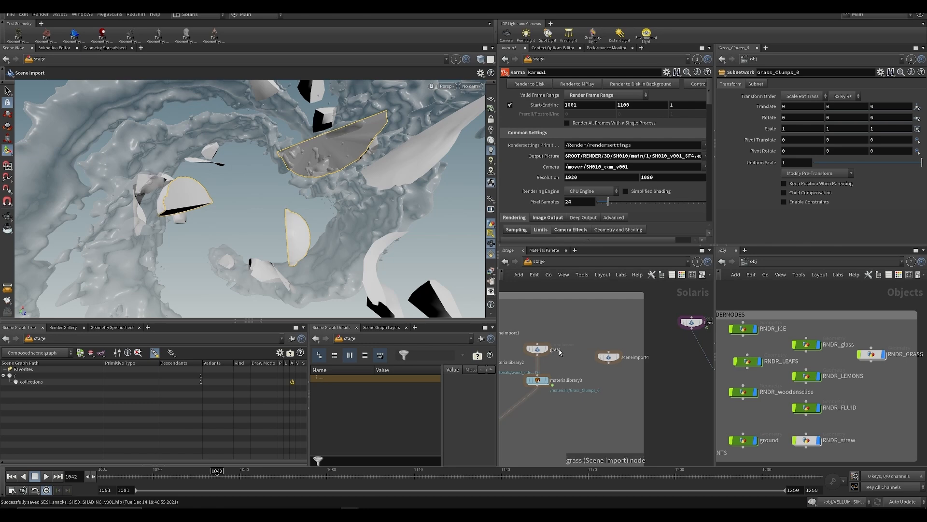
left_click_drag(614, 359, 606, 353)
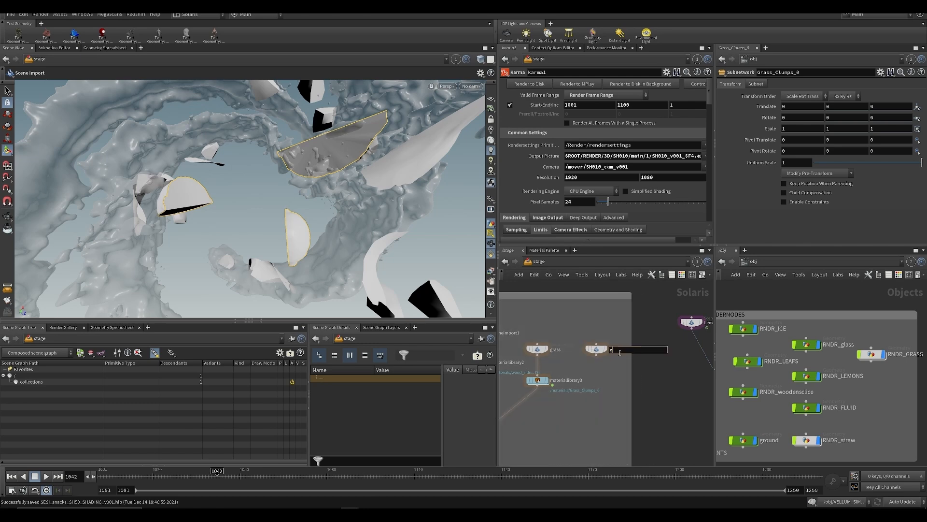
key("Return")
key("ctrl+s")
Set the glass scene import's objects to /obj/RNDR_glass
scroll(859, 394, "down", 3)
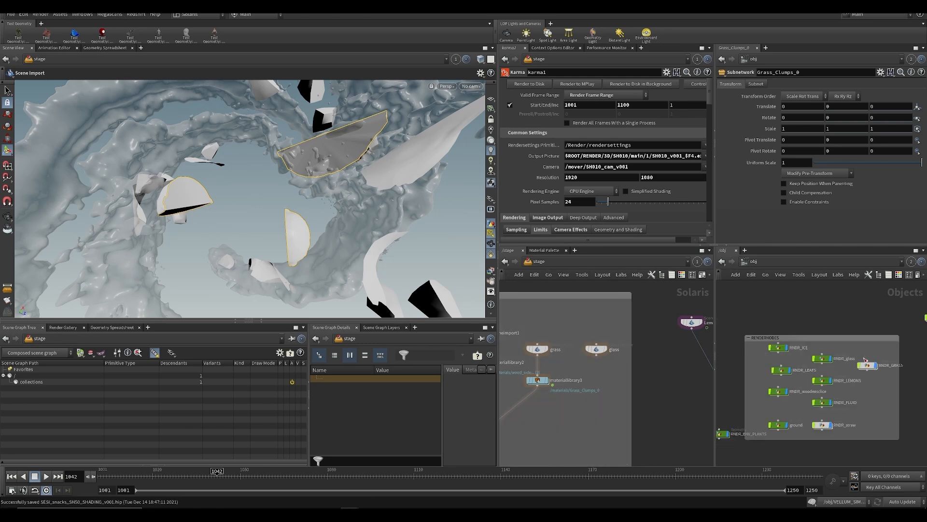
scroll(826, 386, "up", 2)
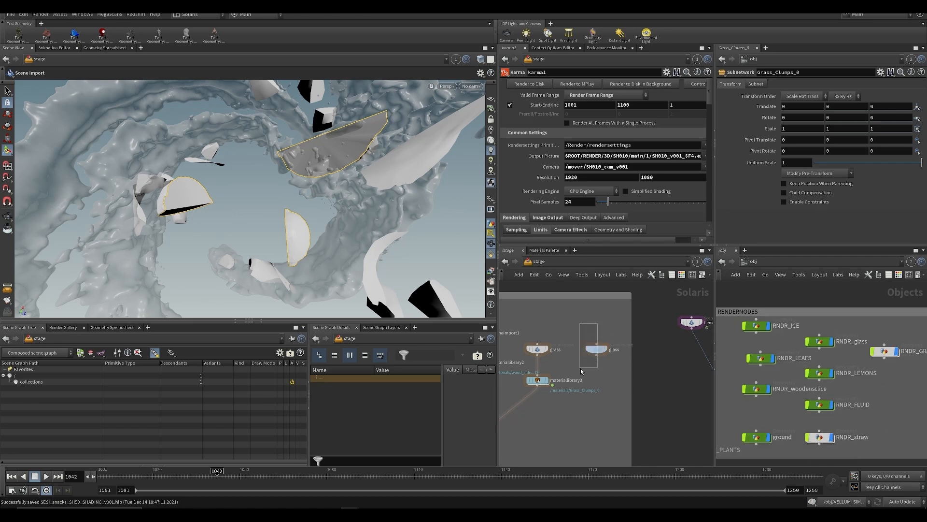
left_click_drag(583, 368, 583, 369)
left_click_drag(570, 129, 570, 130)
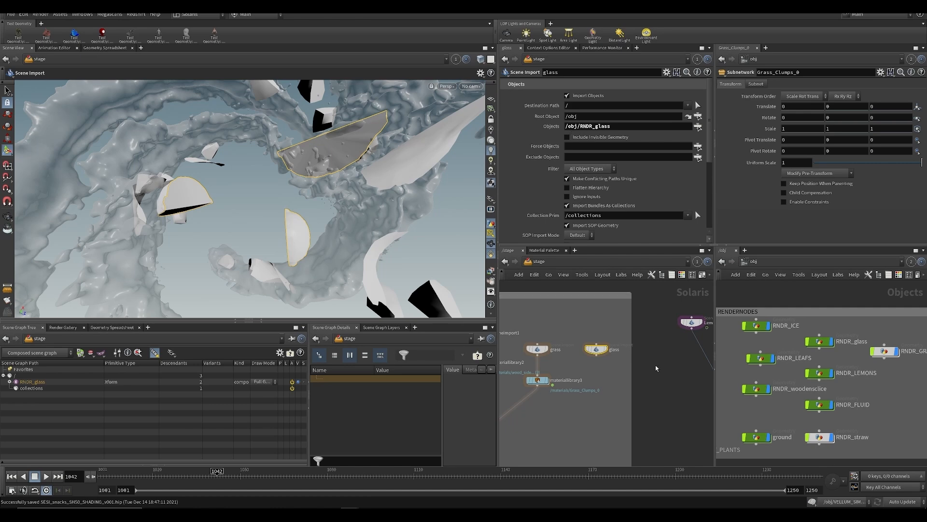
Widen the environment network box and duplicate the glass import node beside the original
middle_click_drag(583, 333, 563, 333)
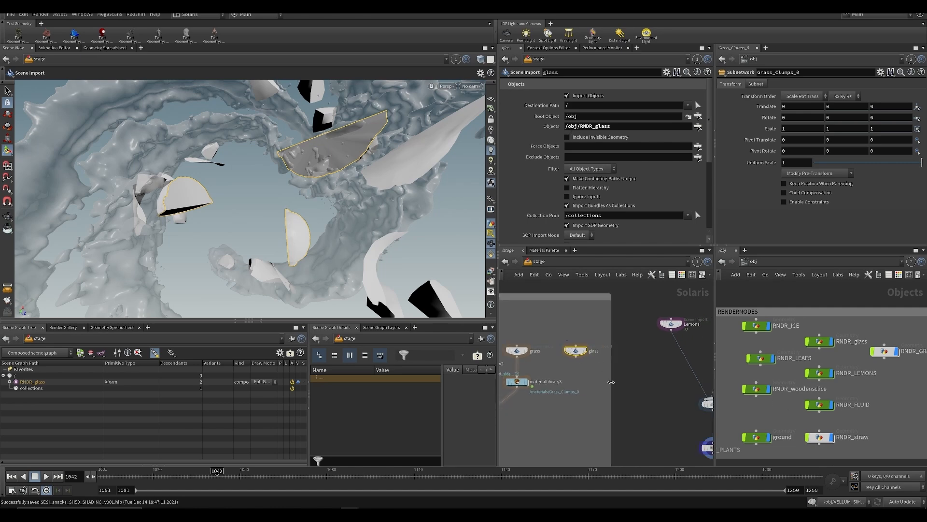
left_click_drag(612, 381, 648, 380)
left_click_drag(576, 351, 622, 354, "alt")
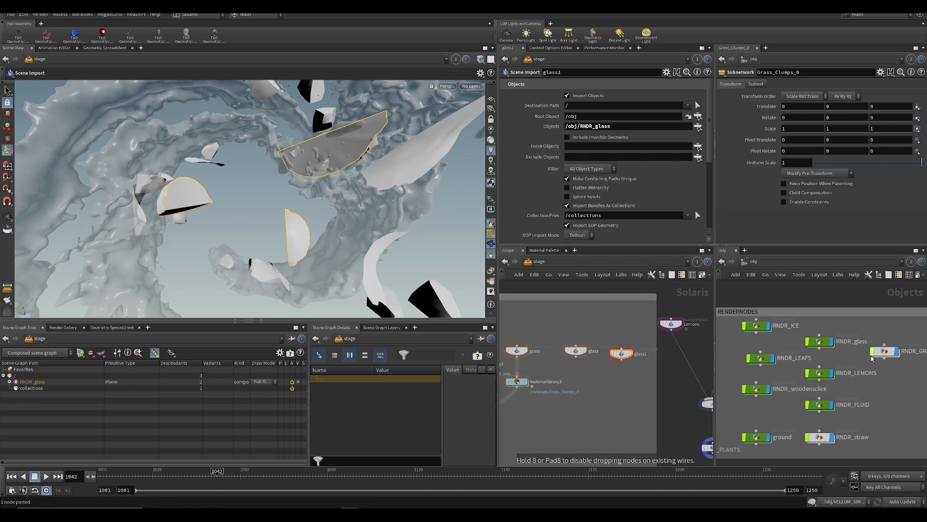
Point the duplicated import at the RNDR_straw object, rename the node straw, and save the scene
middle_click_drag(892, 359, 860, 361)
left_click_drag(787, 439, 594, 127)
double_click(640, 354)
scroll(632, 382, "down", 5)
key("ctrl+s")
Wire the glass and straw imports into the environment's merge2 node and save the scene
scroll(554, 408, "up", 2)
left_click(548, 411)
left_click(667, 323)
left_click(550, 407)
left_click(694, 325)
left_click(550, 408)
middle_click_drag(613, 419, 602, 367)
key("ctrl+s")
Parent the root-level RNDR prims, including RNDR_glass and RNDR_GRASS, under Environment in stagemanager1, and save the scene
scroll(539, 388, "up", 2)
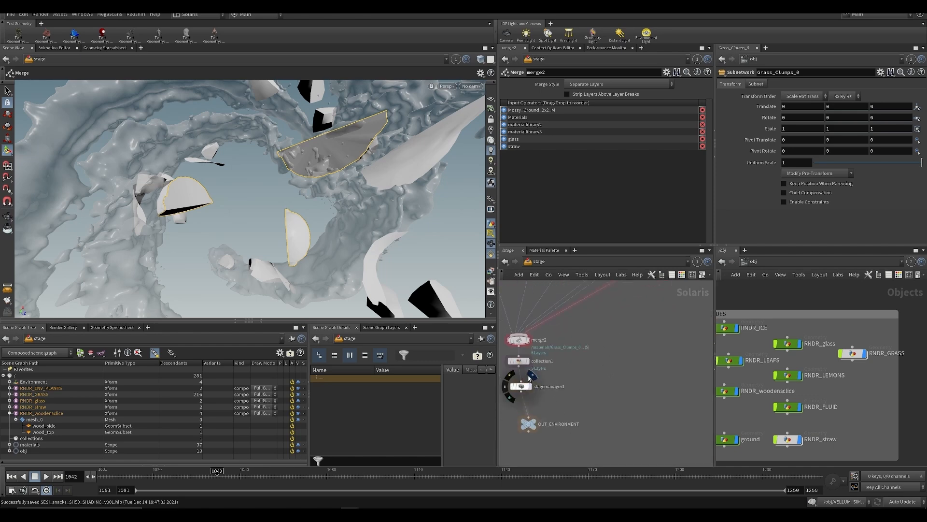
left_click(526, 384)
left_click_drag(547, 172, 549, 133)
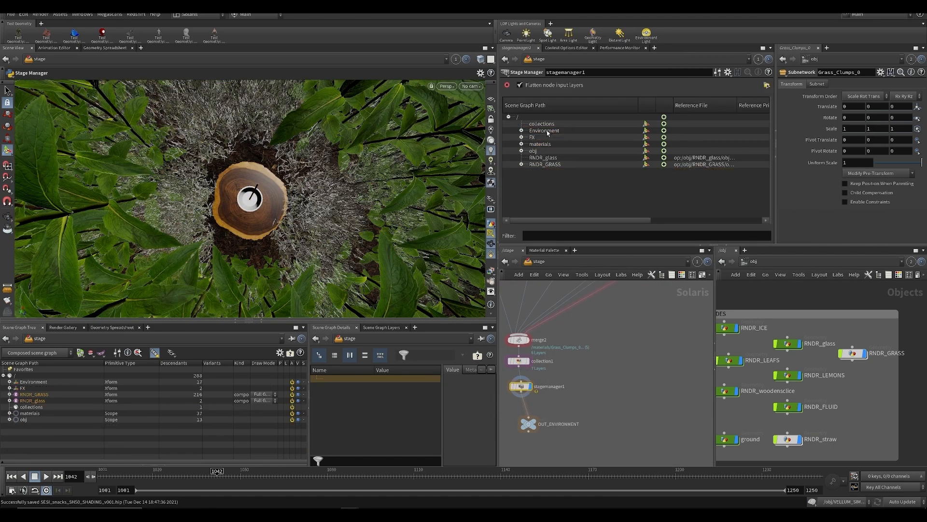
left_click_drag(542, 165, 536, 134)
left_click(522, 131)
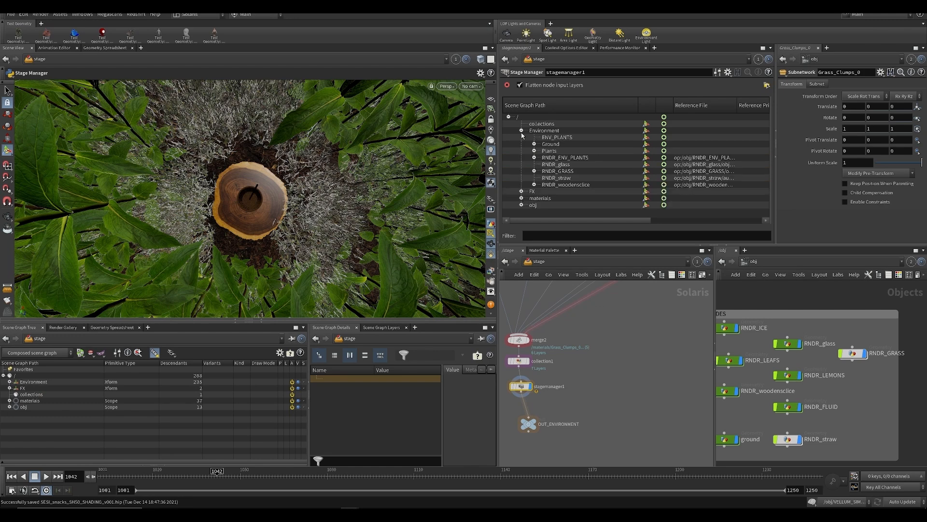
middle_click_drag(646, 350, 599, 381)
scroll(599, 381, "down", 4)
key("ctrl+s")
Add a Material Library node below the glass import, connect it, and display its output
middle_click_drag(640, 314, 613, 328)
scroll(613, 329, "up", 3)
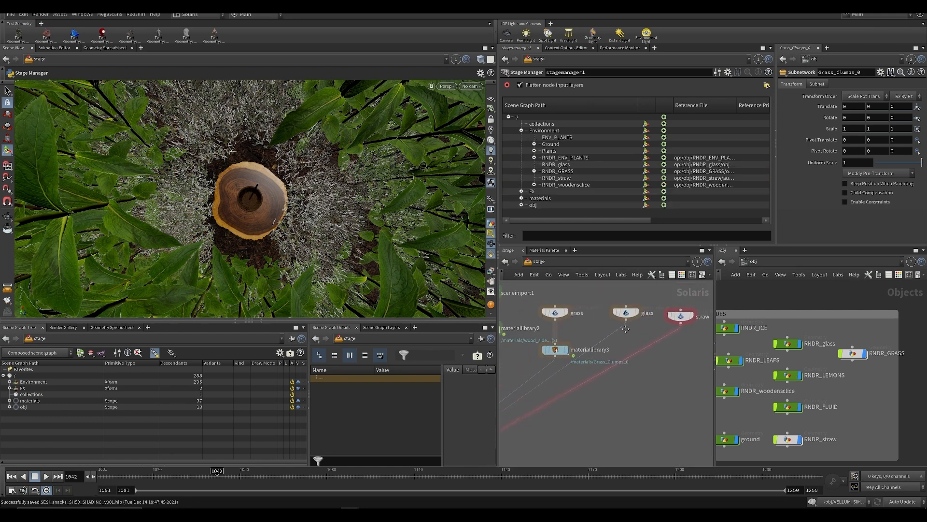
key("Tab")
type("mater")
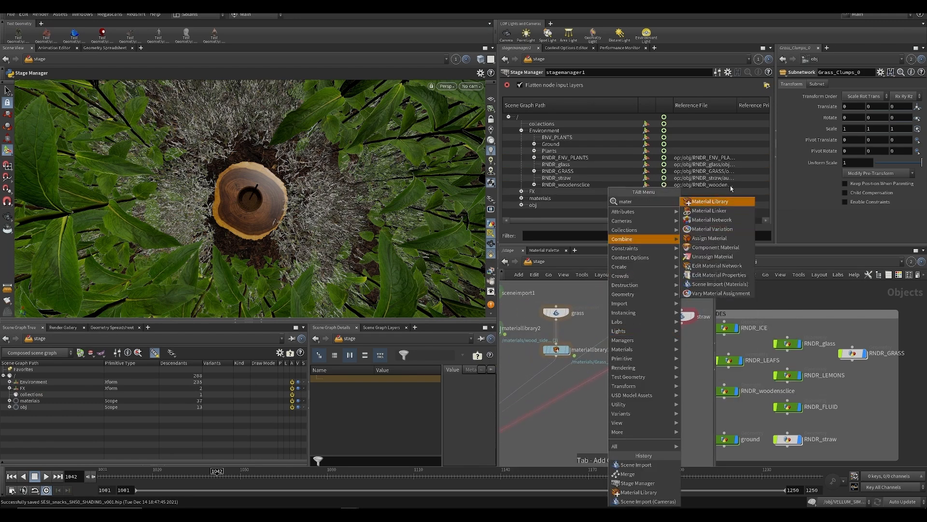
left_click(711, 201)
left_click(556, 343)
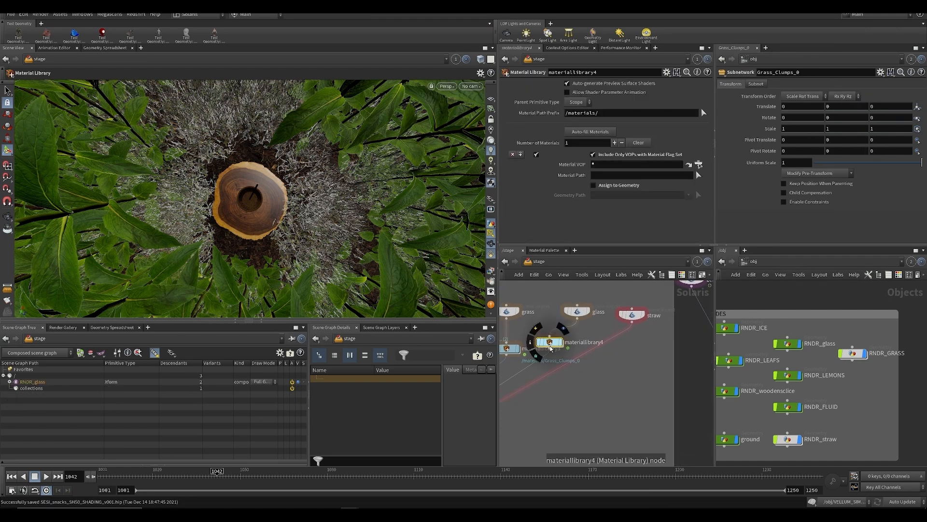
Save the scene and add a Merge node fed by the glass material library
middle_click_drag(548, 391, 563, 350)
key("ctrl+s")
middle_click_drag(583, 381, 598, 376)
key("Tab")
type("mat")
key("Return")
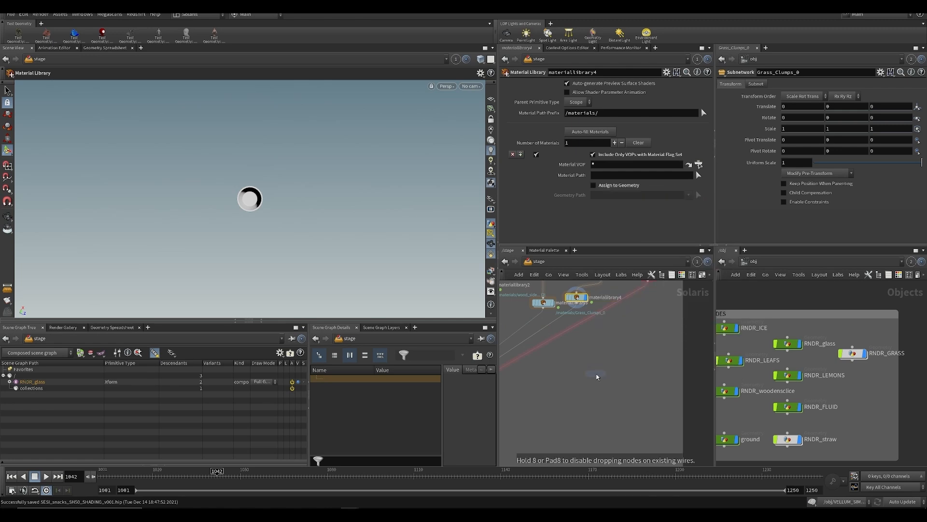
left_click(597, 377)
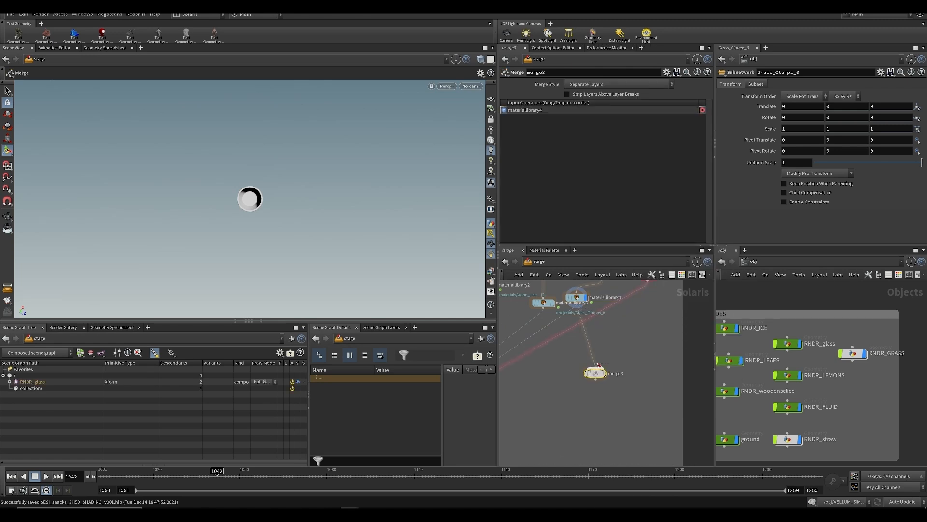
Copy the domelight1 node from the lighting setup and return to the new merge
scroll(537, 381, "down", 5)
middle_click_drag(521, 369, 555, 369)
middle_click_drag(523, 326, 564, 334)
scroll(564, 335, "up", 3)
left_click(559, 361)
left_click_drag(600, 326, 545, 351)
key("ctrl+c")
middle_click_drag(639, 366, 505, 367)
scroll(587, 364, "down", 2)
middle_click_drag(691, 373, 588, 382)
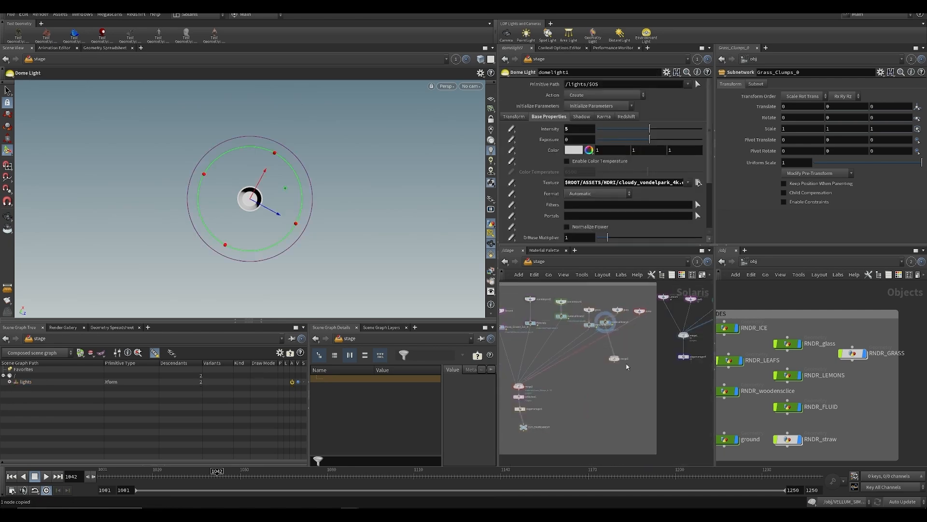
Add a Fetch node beside merge3 and wire it into that merge
key("Tab")
mouse_move(668, 331)
type("fetch")
key("Return")
left_click(635, 342)
scroll(620, 348, "up", 3)
left_click(643, 348)
scroll(577, 375, "down", 3)
middle_click_drag(578, 374, 690, 368)
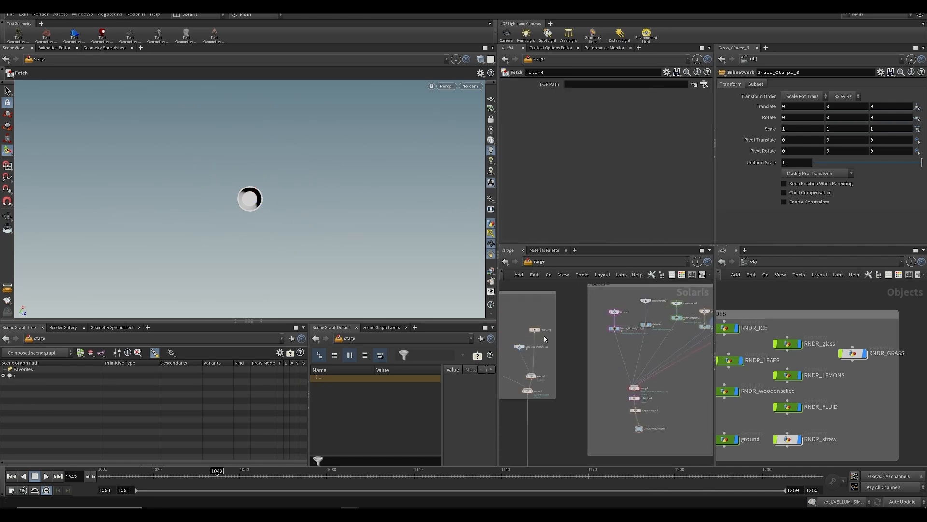
Set the fetch node's LOP path to /stage/domelight1 and display the merge3 result
middle_click_drag(546, 350, 616, 342)
left_click(532, 327)
key("ctrl+c")
middle_click_drag(650, 367, 524, 366)
middle_click_drag(706, 338, 609, 352)
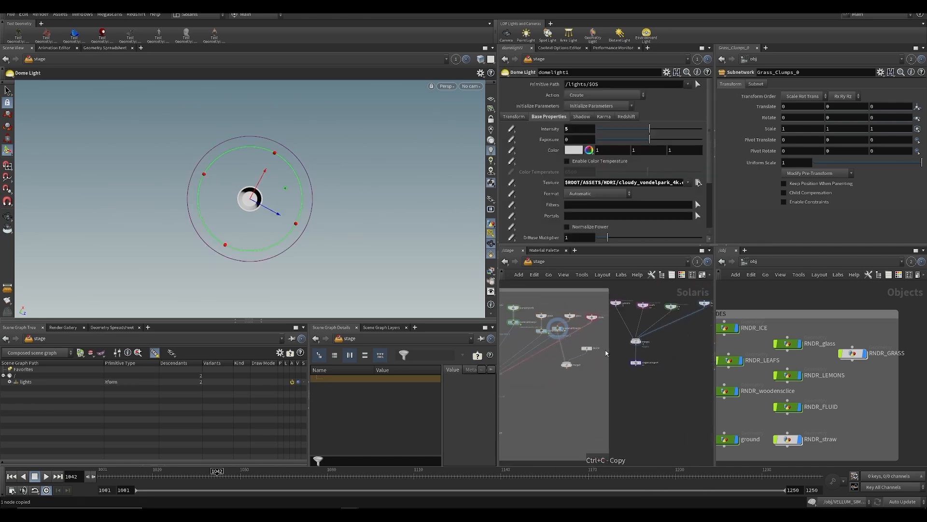
scroll(608, 351, "up", 3)
left_click(580, 349)
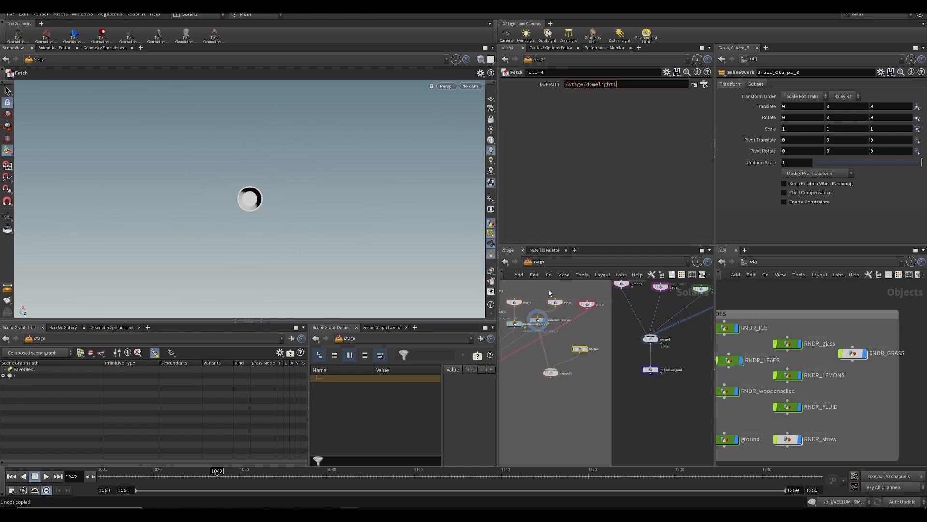
left_click(551, 373)
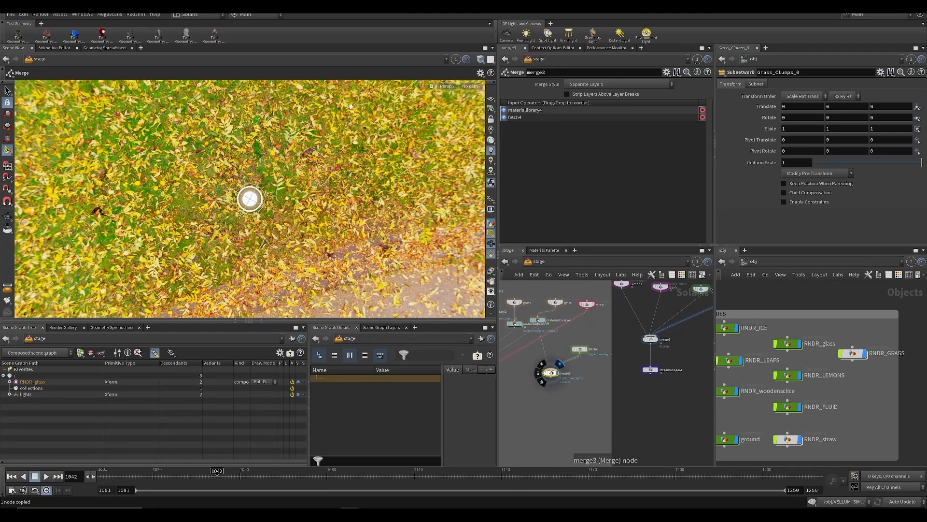
Frame the glass from the side and switch the viewport renderer to Karma
scroll(290, 208, "up", 5)
left_click_drag(302, 229, 297, 152, "alt")
middle_click_drag(288, 220, 315, 186, "alt")
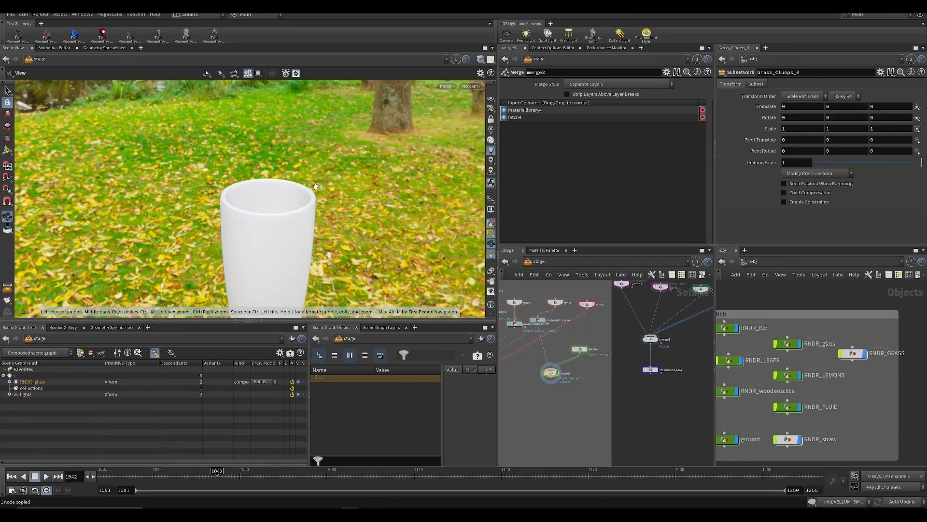
left_click(445, 86)
left_click(444, 127)
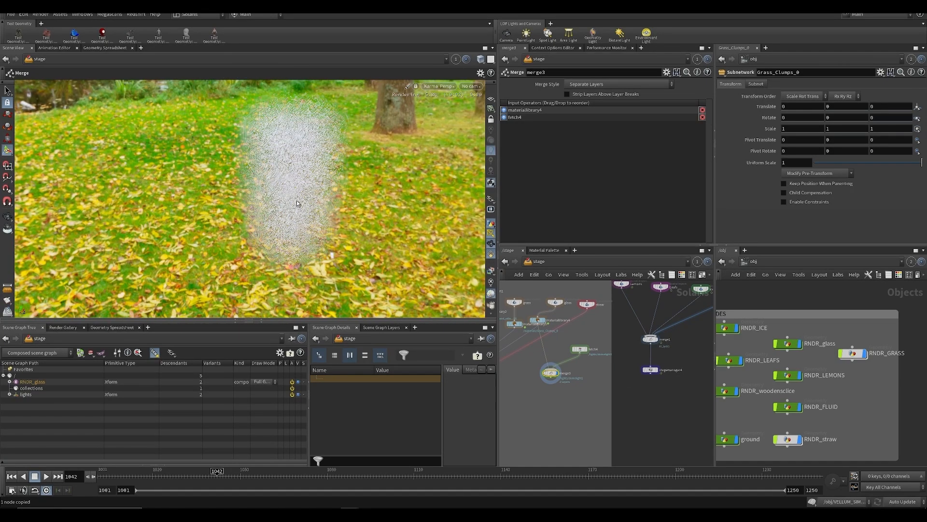
Disable depth of field in the Karma viewport's display options
key("d")
scroll(305, 124, "down", 4)
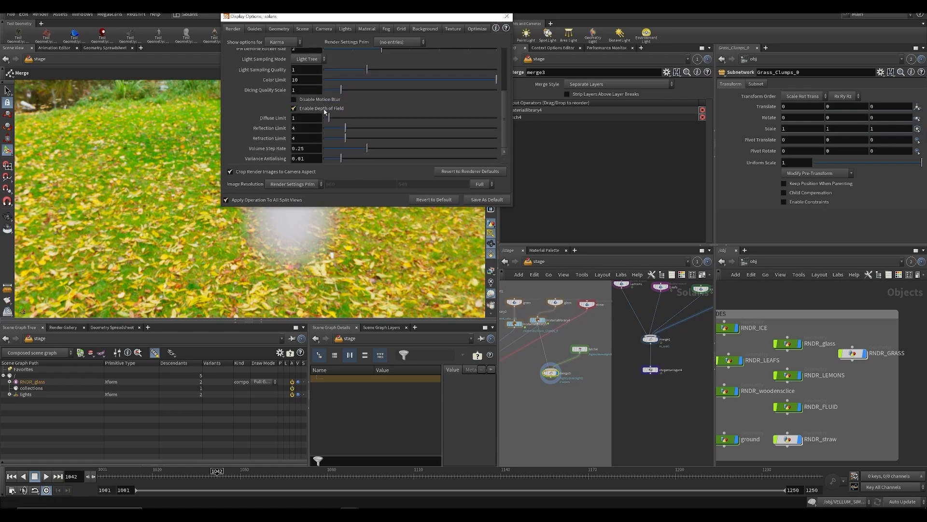
scroll(315, 111, "up", 4)
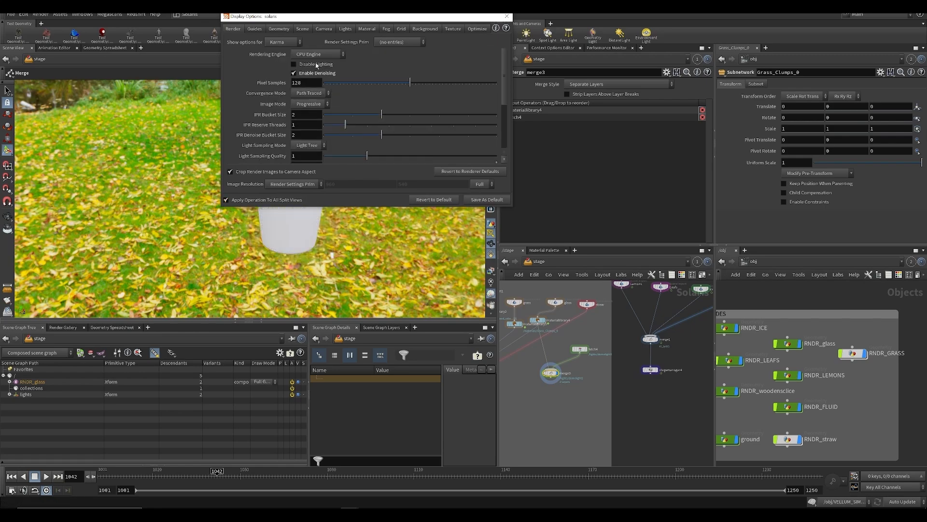
left_click(507, 16)
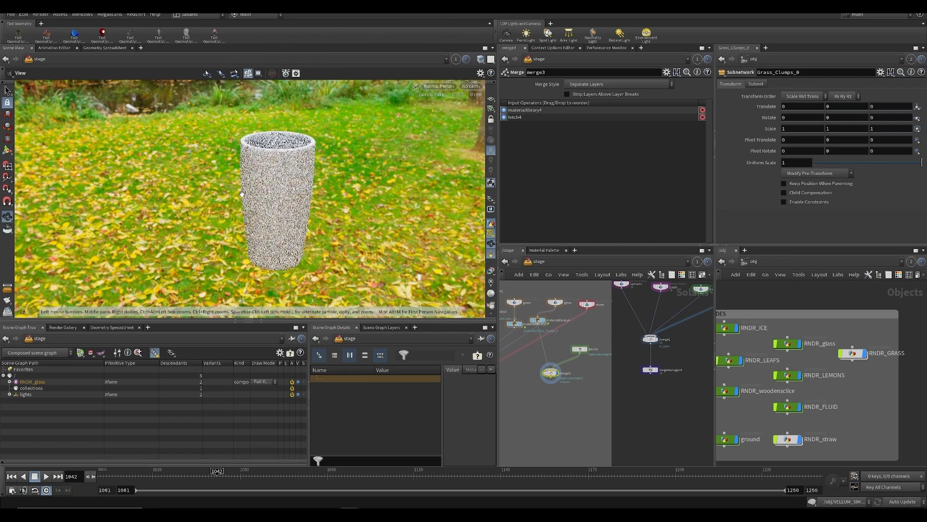
Save the scene and reframe the glass close up in the Karma viewport
key("ctrl+s")
middle_click_drag(264, 174, 224, 179, "alt")
key("Return")
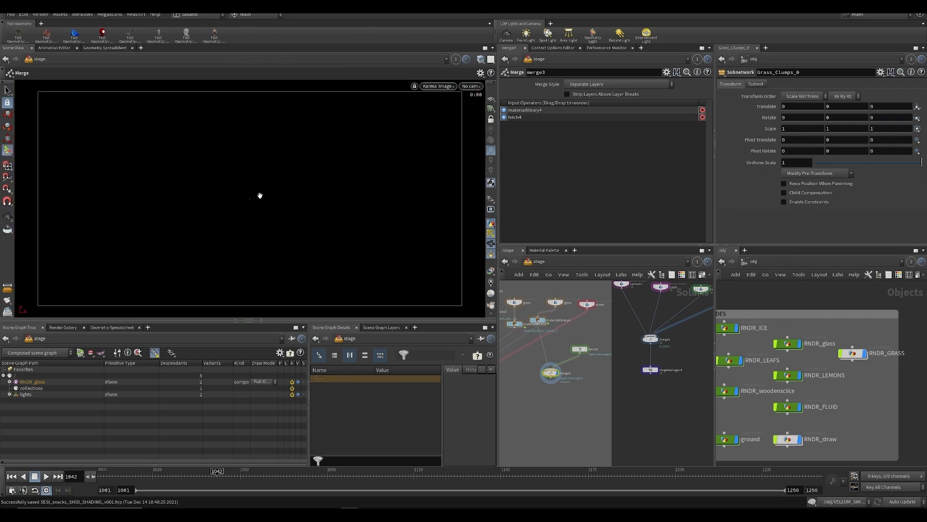
key("Escape")
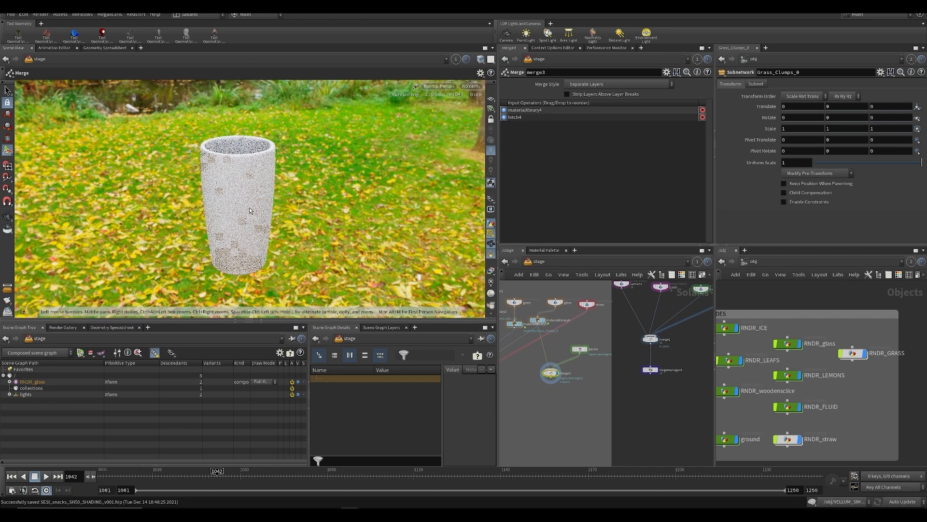
middle_click_drag(282, 196, 557, 287)
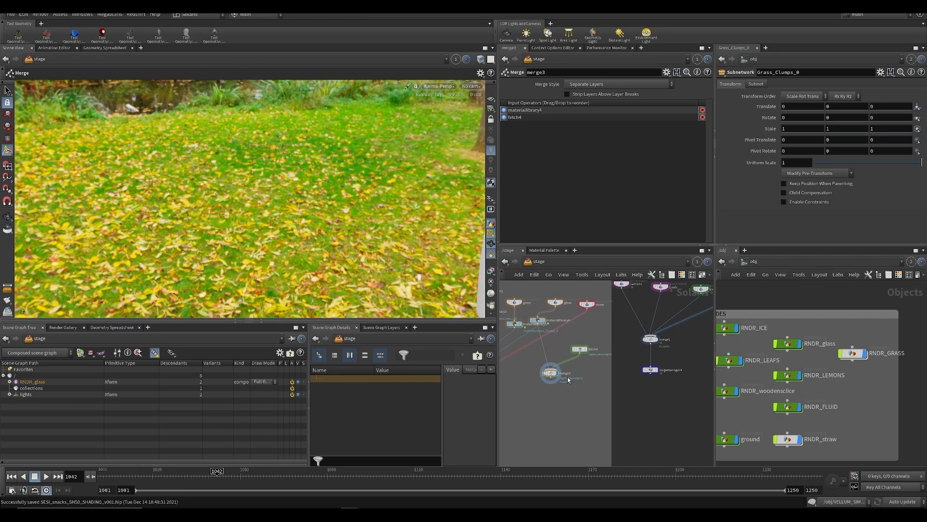
scroll(564, 375, "up", 3)
key("space+h")
middle_click_drag(268, 217, 282, 171)
scroll(282, 172, "up", 3)
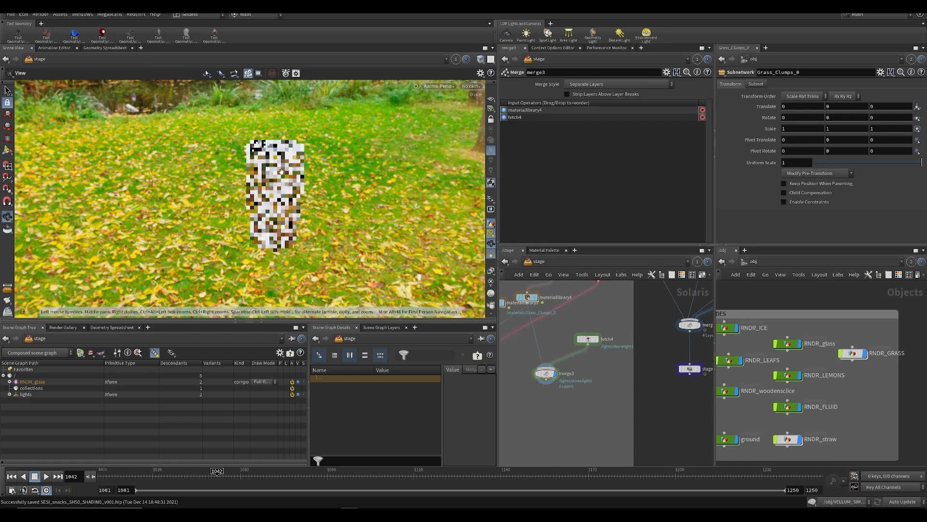
middle_click_drag(561, 383, 598, 366)
key("ctrl+s")
middle_click_drag(658, 322, 640, 376)
Create a Principled Shader inside materiallibrary4, name it glass, and save the scene
double_click(555, 337)
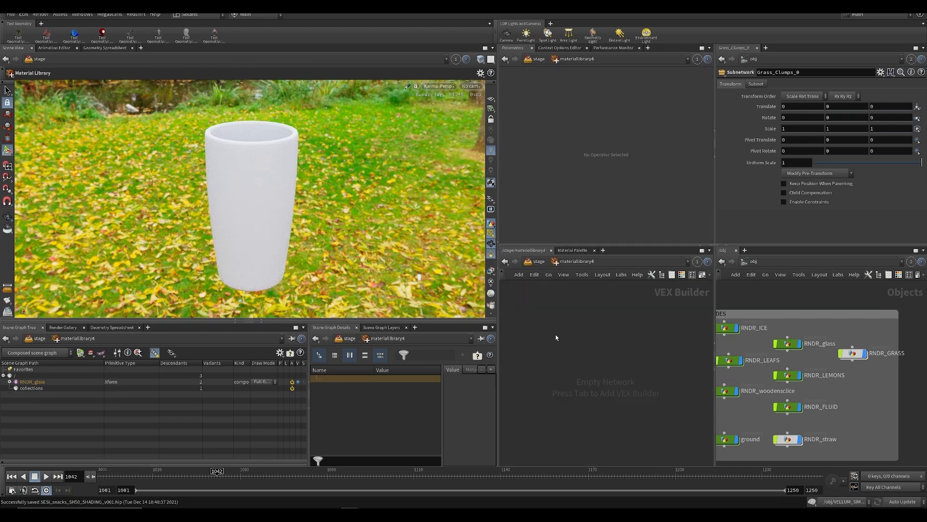
key("Tab")
type("prin")
key("Return")
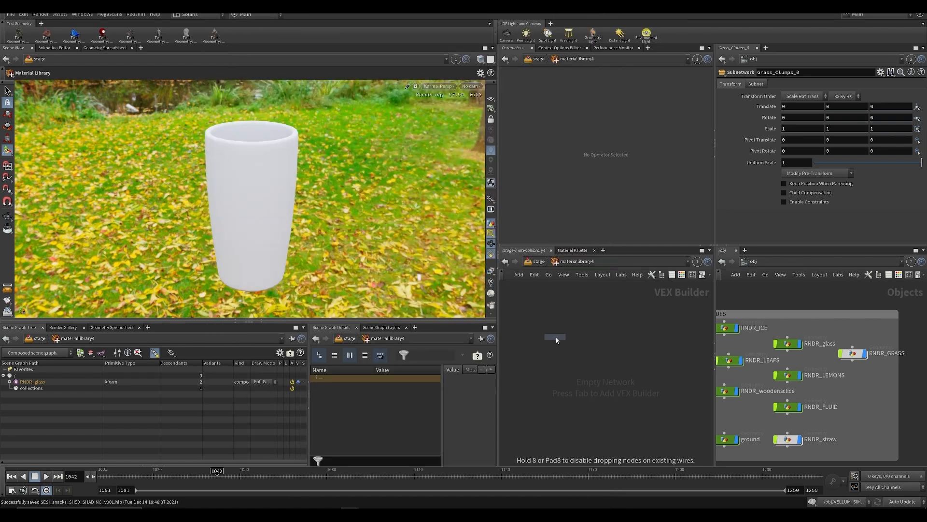
left_click(555, 340)
left_click(555, 328)
type("glass")
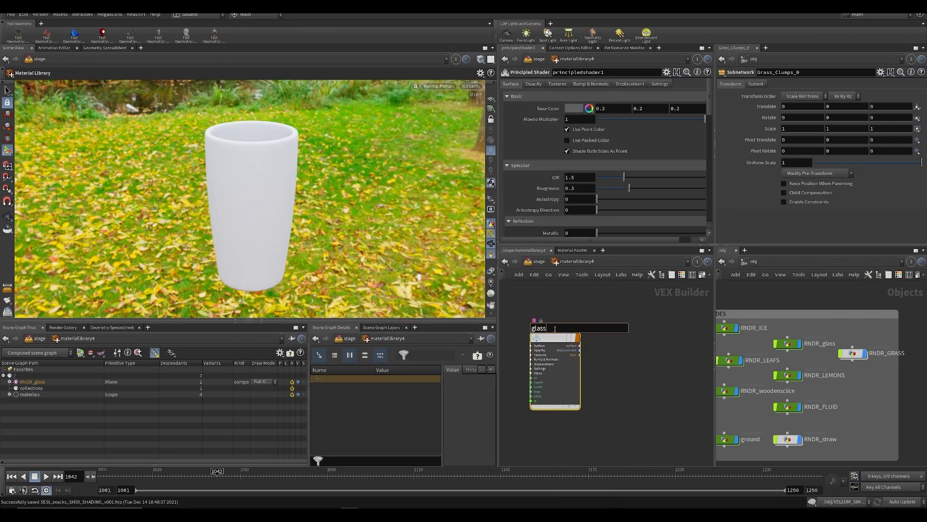
key("Return")
key("ctrl+s")
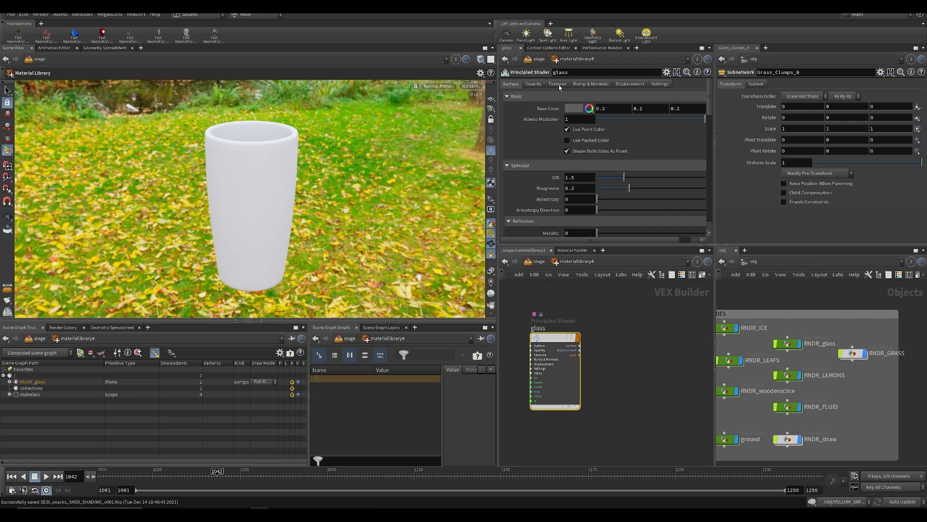
Set the glass shader's transparency to 1 and have materiallibrary4 assign the material to geometry path *
scroll(561, 167, "down", 3)
scroll(560, 166, "down", 2)
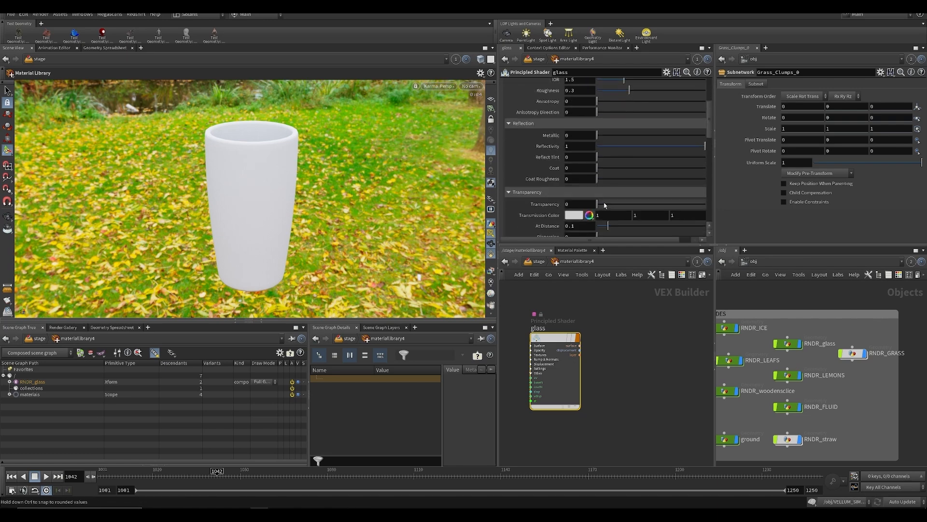
left_click(444, 88)
left_click(641, 321)
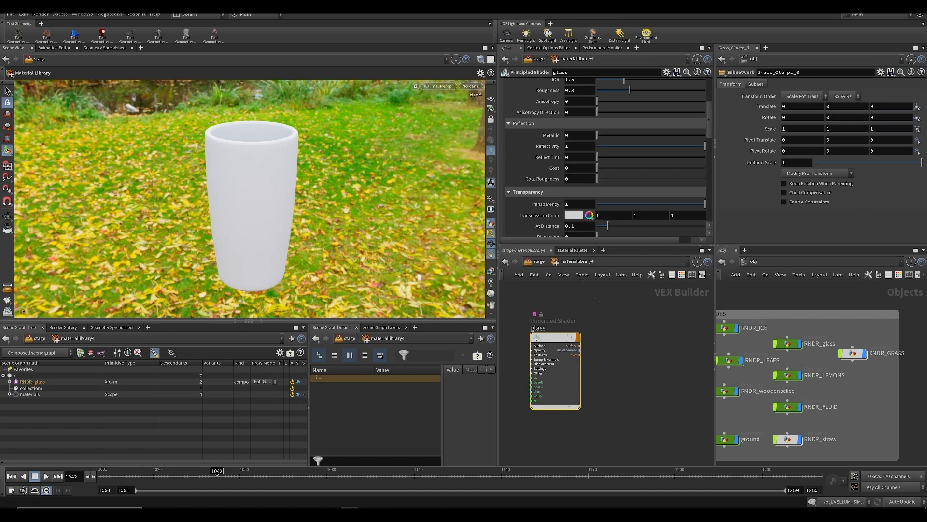
left_click(539, 262)
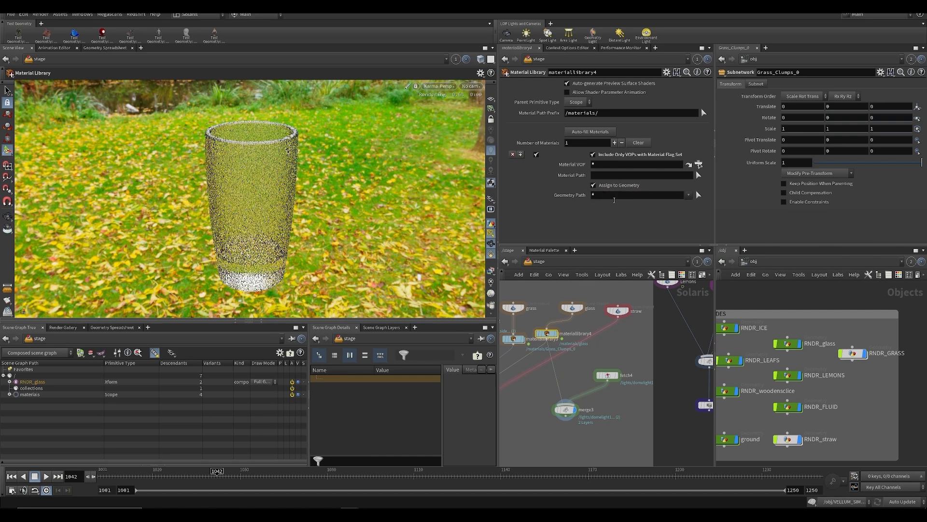
Set the glass shader's specular roughness to about 0.051 and orbit to view the glass from above
double_click(548, 333)
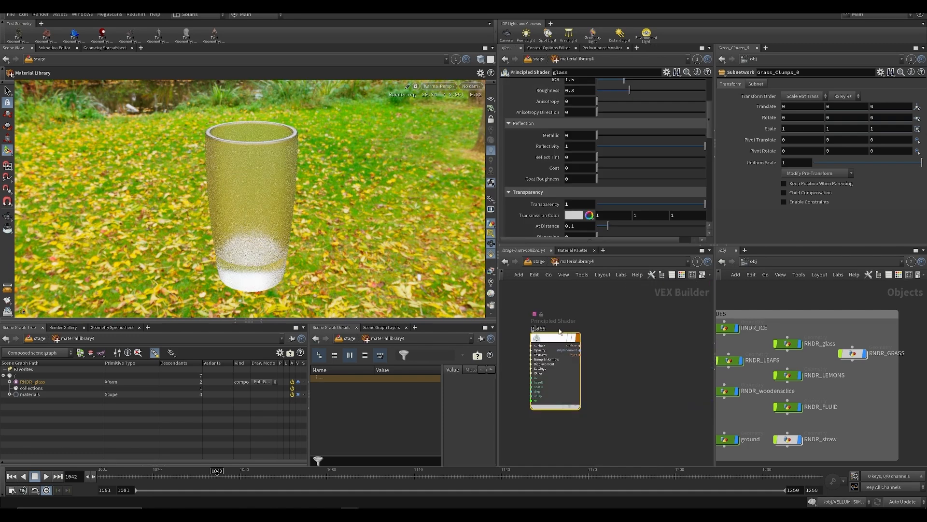
scroll(623, 166, "up", 2)
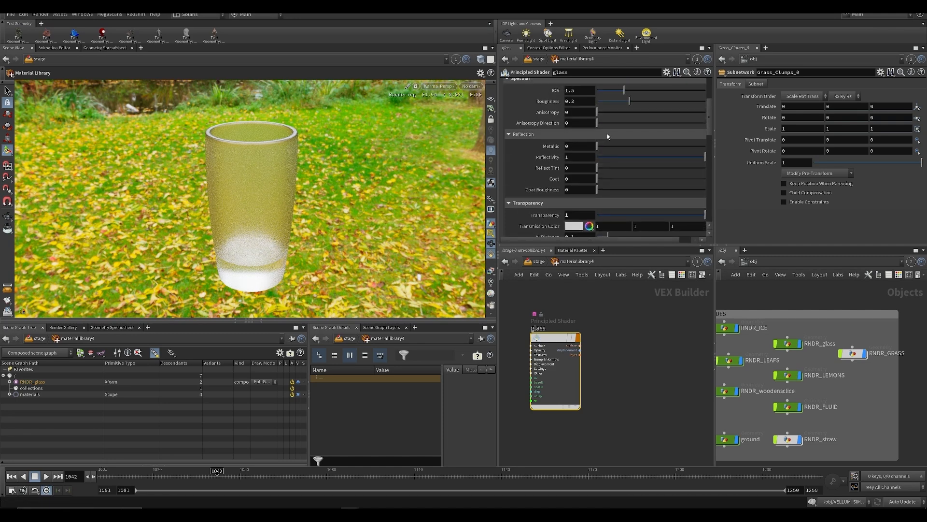
scroll(615, 137, "up", 3)
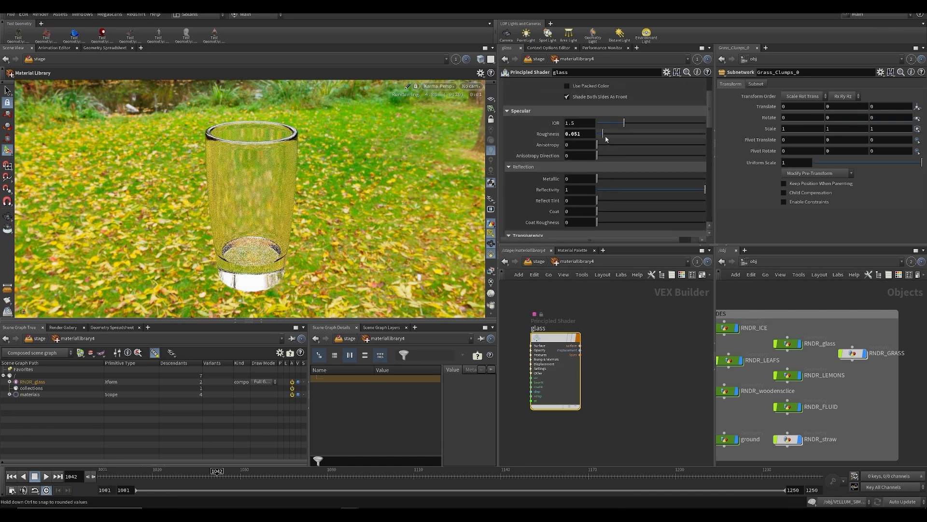
mouse_move(288, 189)
left_mouse_down("alt")
mouse_move(287, 150)
mouse_move(285, 194)
left_mouse_up("alt")
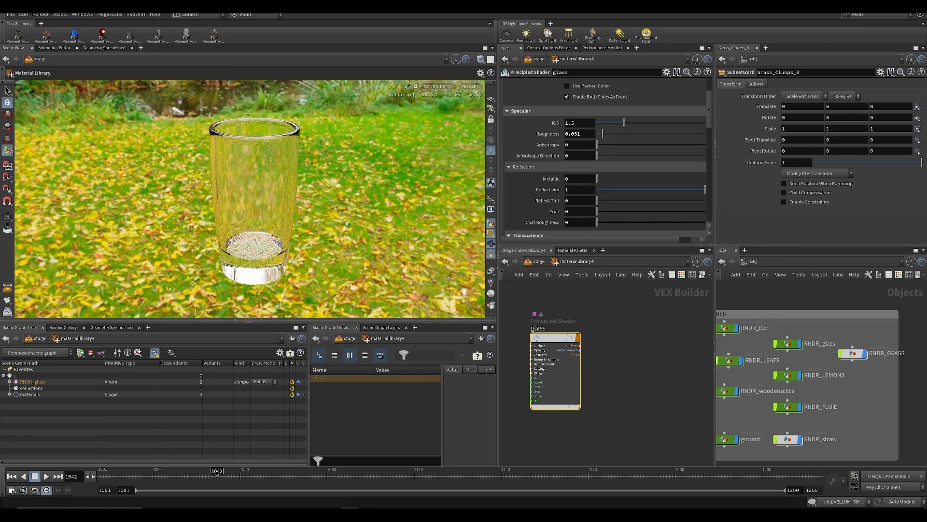
left_click_drag(263, 194, 261, 225, "alt")
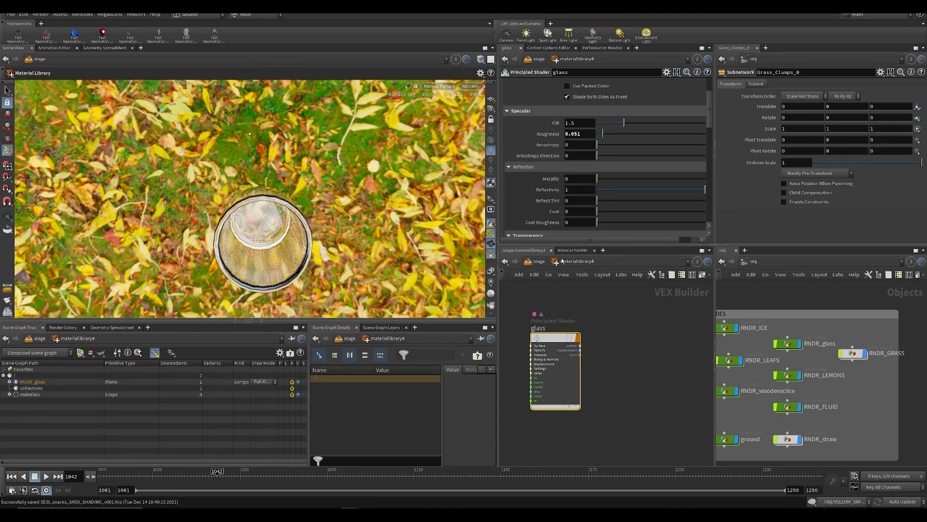
Turn on Treat Polygons as Subdivision Surfaces in the glass scene import's Geometry Handling settings
left_click(539, 261)
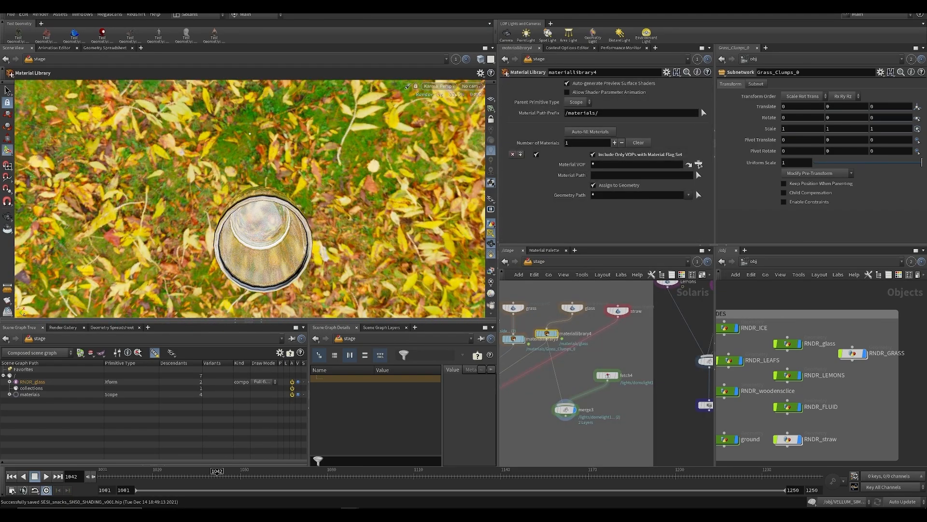
left_click(573, 308)
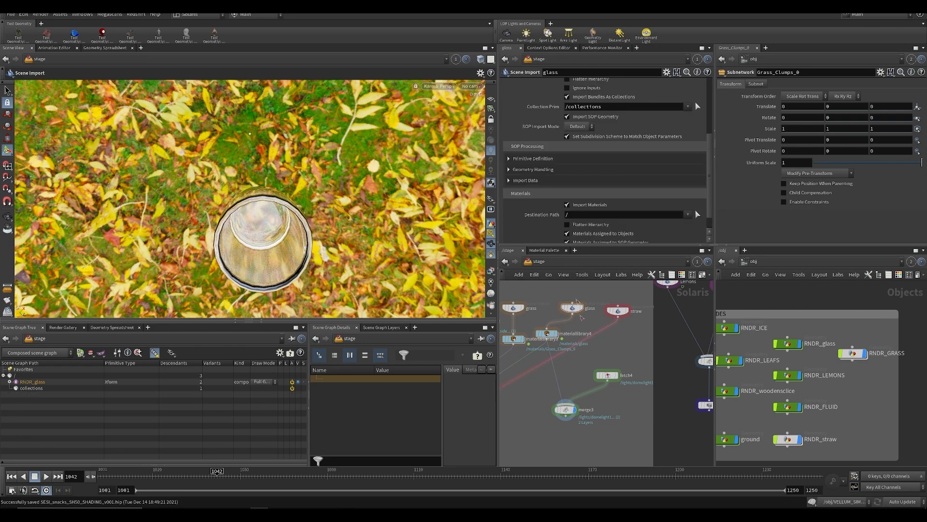
left_click(510, 169)
left_click(510, 181)
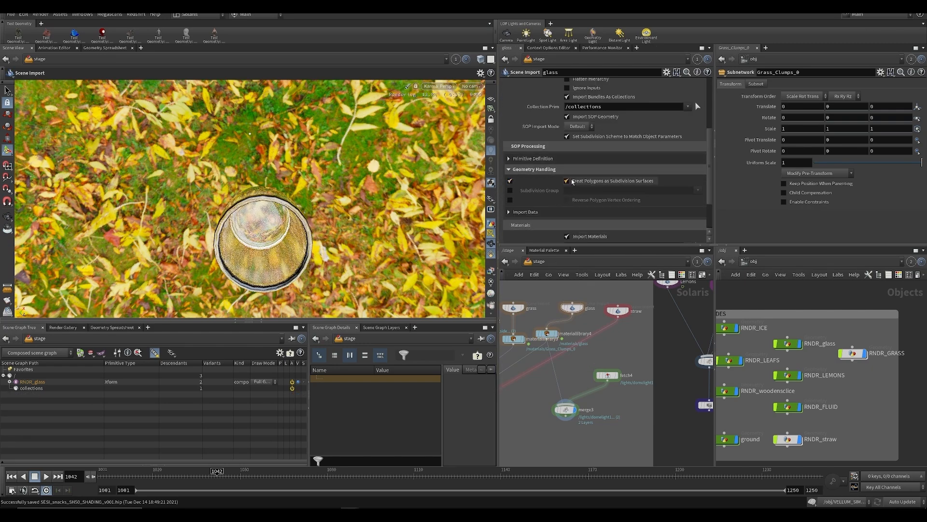
left_click(585, 182)
Display the wooden slice's materiallibrary2 result and orbit to view the slice from the side
middle_click_drag(513, 313, 626, 329)
left_click(638, 308)
left_click(595, 321)
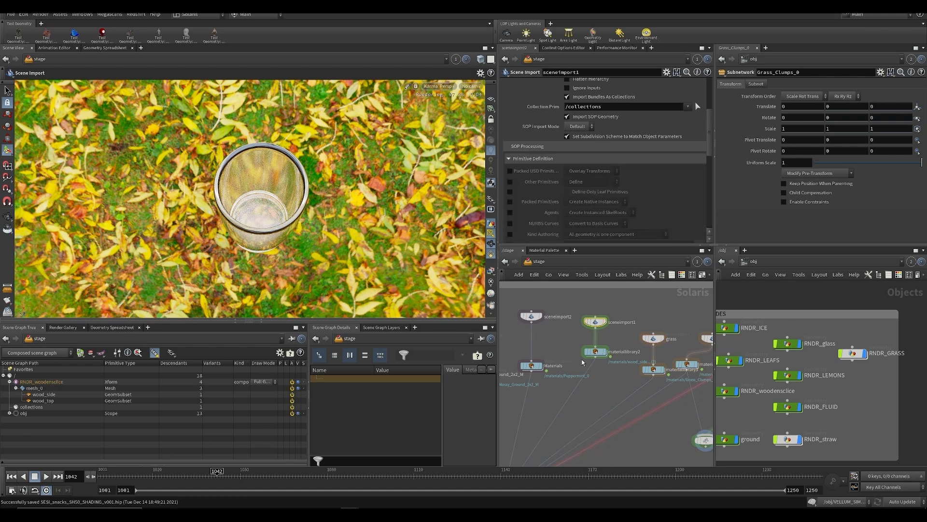
left_click(606, 352)
left_click(595, 351)
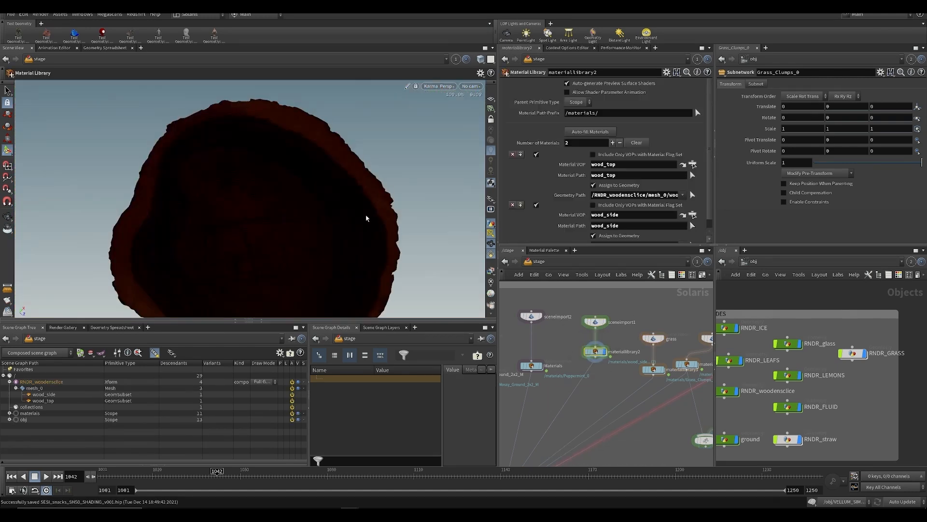
middle_click_drag(374, 228, 339, 148, "alt")
left_click_drag(339, 148, 329, 120, "alt")
middle_click_drag(329, 120, 350, 170, "alt")
scroll(652, 186, "down", 2)
Turn on Treat Polygons as Subdivision Surfaces for the wooden slice's sceneimport1
left_click(596, 323)
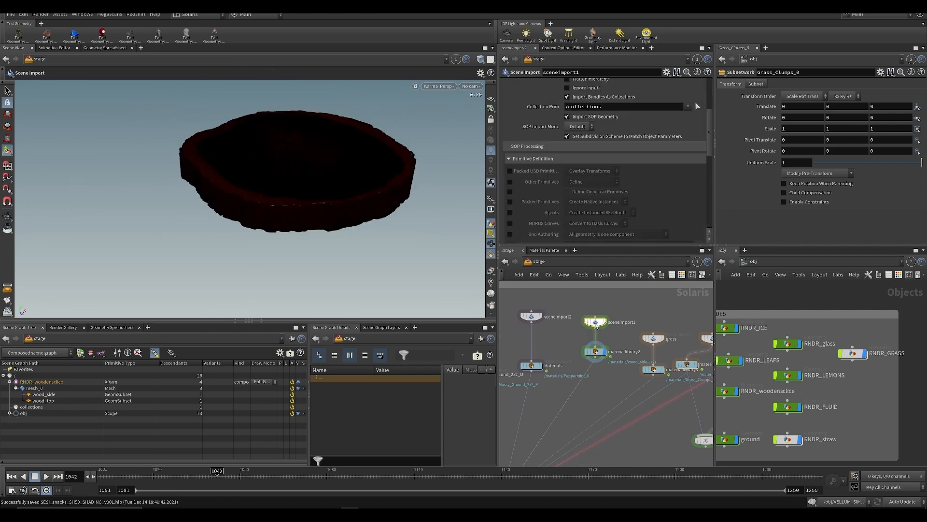
scroll(520, 200, "down", 5)
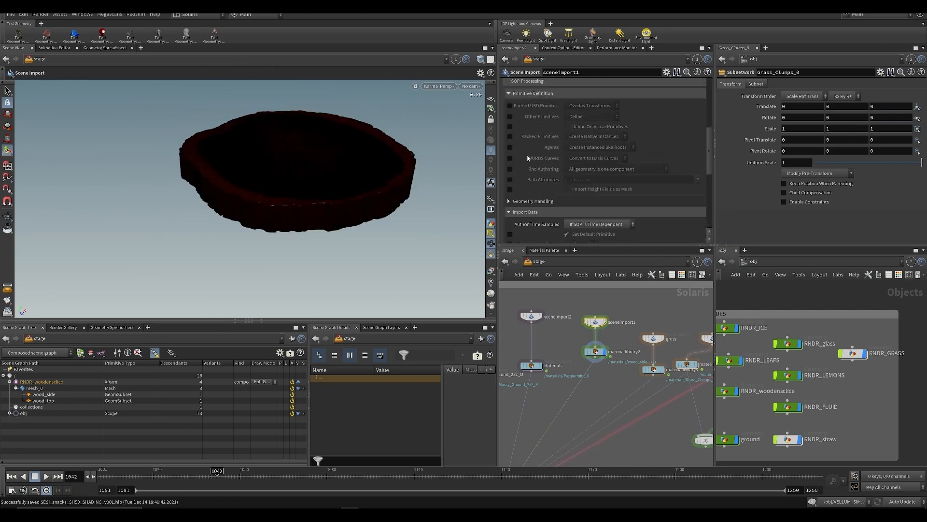
left_click(512, 191)
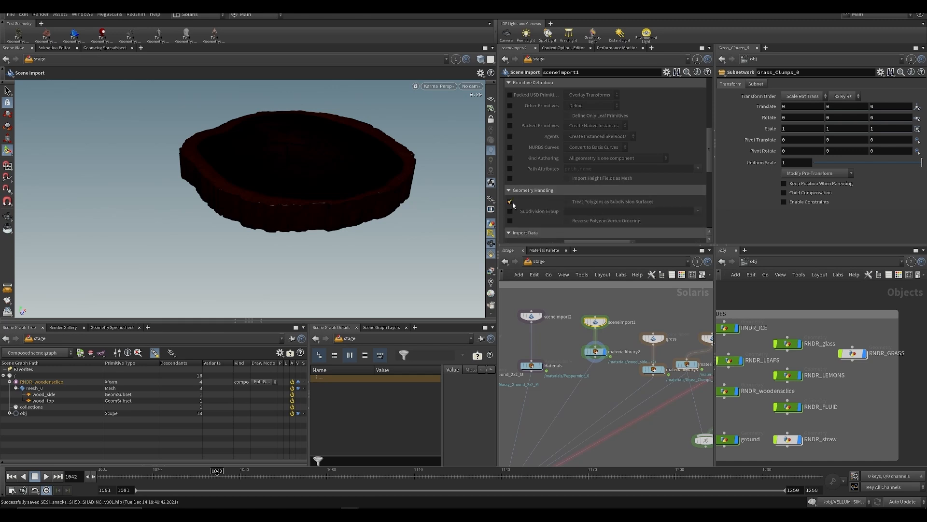
Display the plants' Materials result, examine sceneimport2's Geometry Handling settings, and switch the viewport from Karma to the standard renderer
middle_click_drag(573, 333, 598, 342)
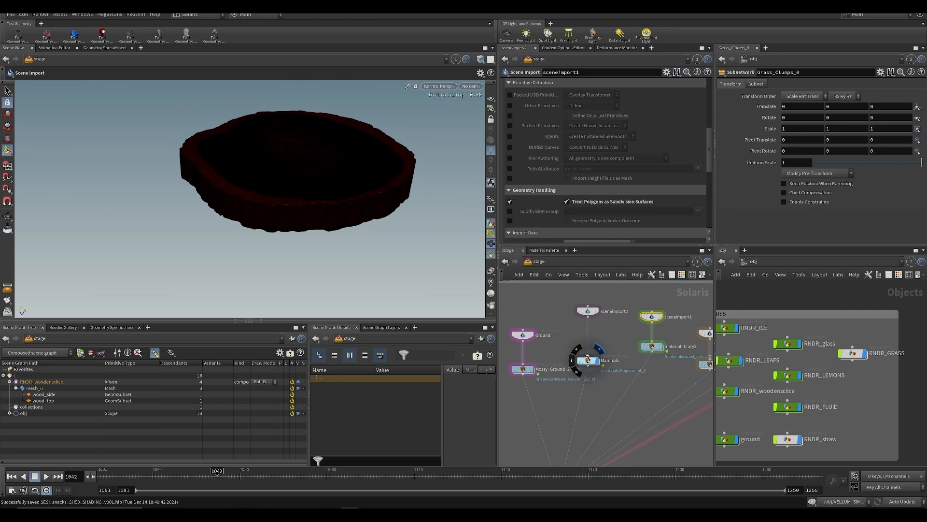
left_click(588, 360)
left_click(588, 311)
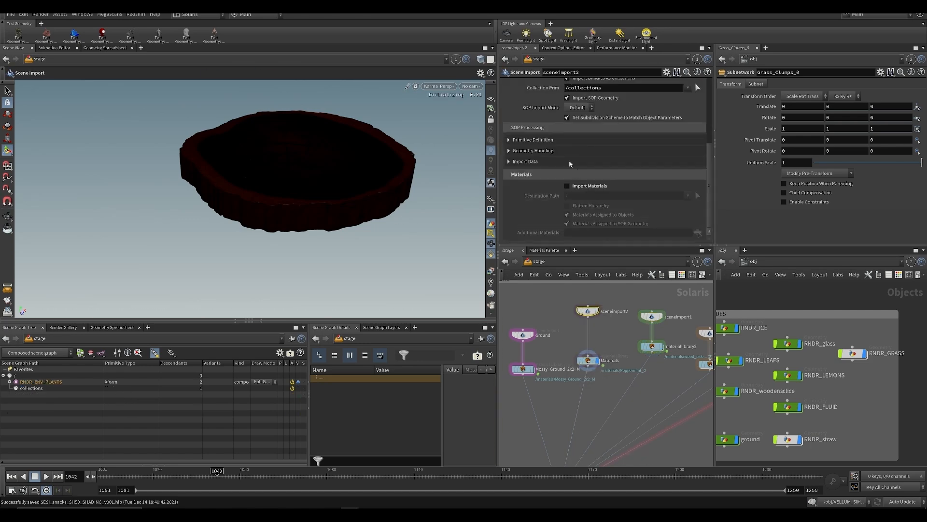
key("Escape")
left_click_drag(420, 180, 333, 186)
left_click_drag(401, 232, 328, 198, "alt")
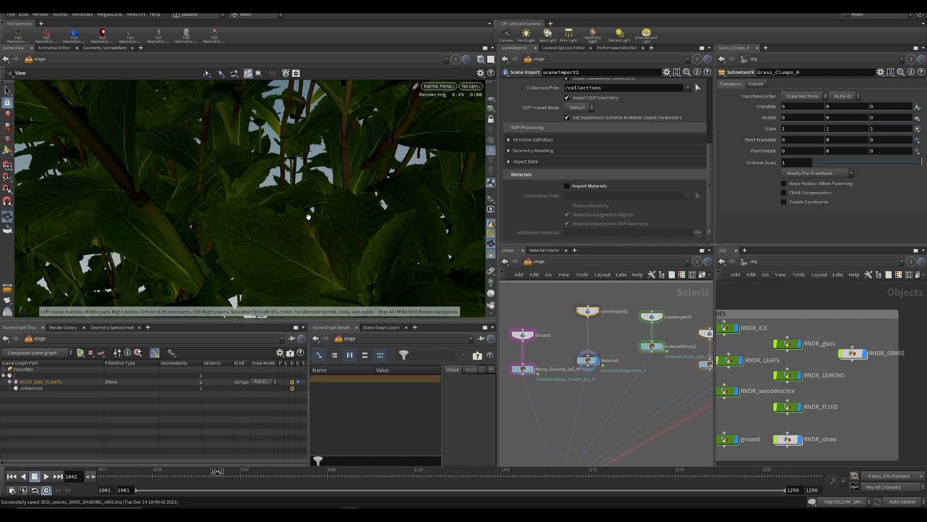
left_click(508, 151)
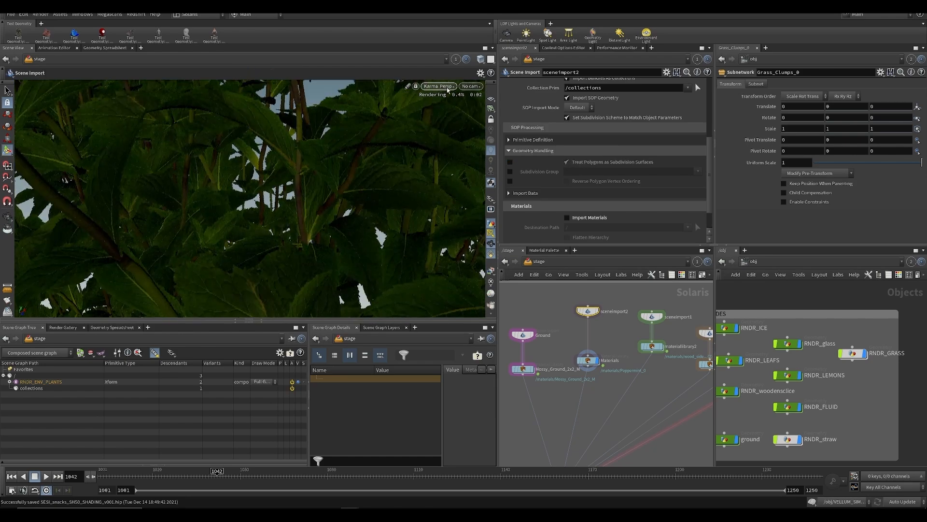
left_click(447, 90)
left_click(442, 126)
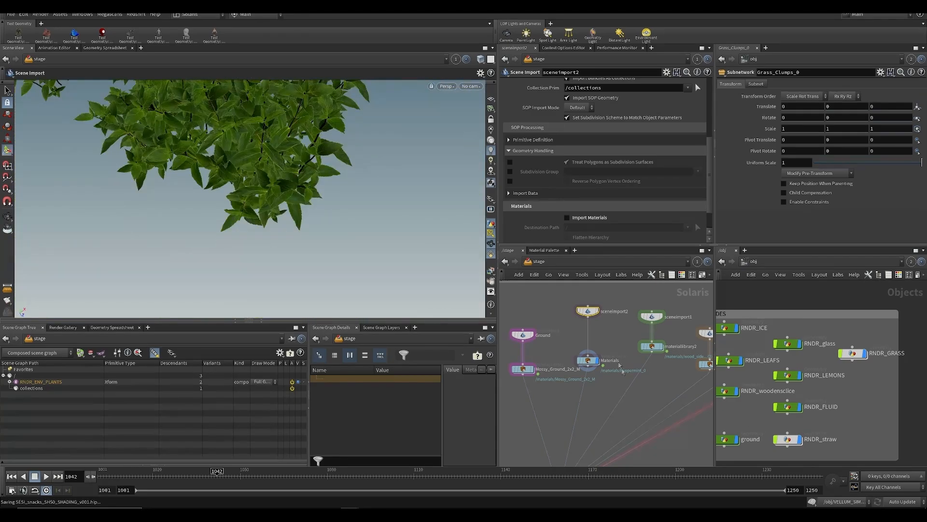
Display the merge3 result in the Karma renderer again and frame the glass from the side
middle_click_drag(706, 405, 596, 396)
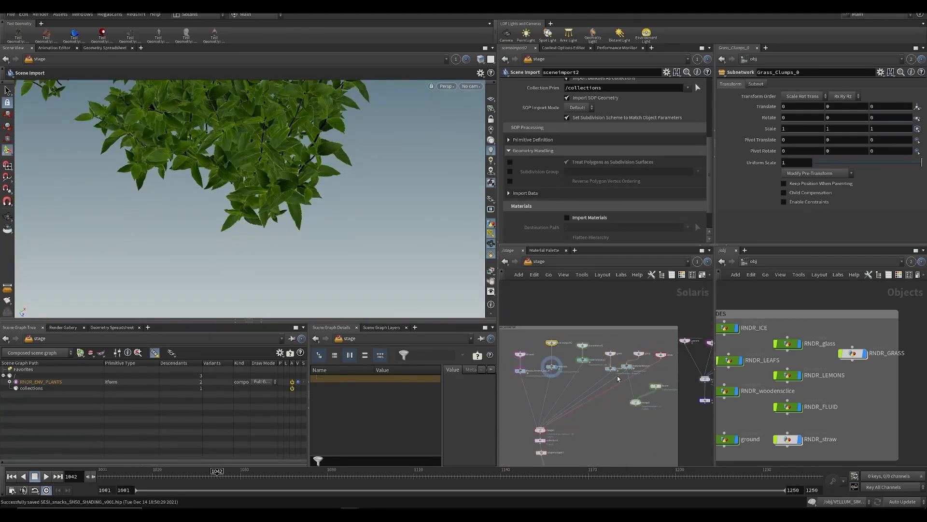
middle_click_drag(660, 395, 548, 345)
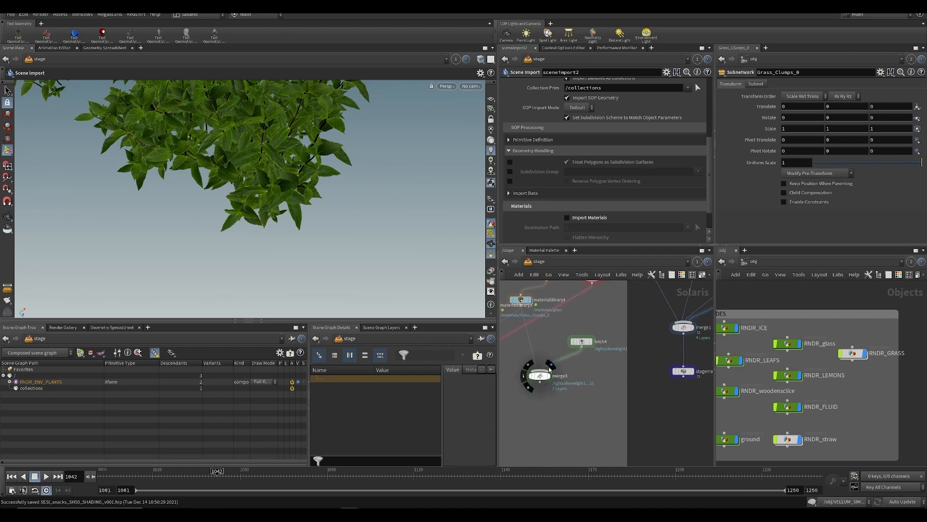
left_click(548, 376)
left_click(539, 377)
left_click(445, 86)
left_click(455, 128)
key("Escape")
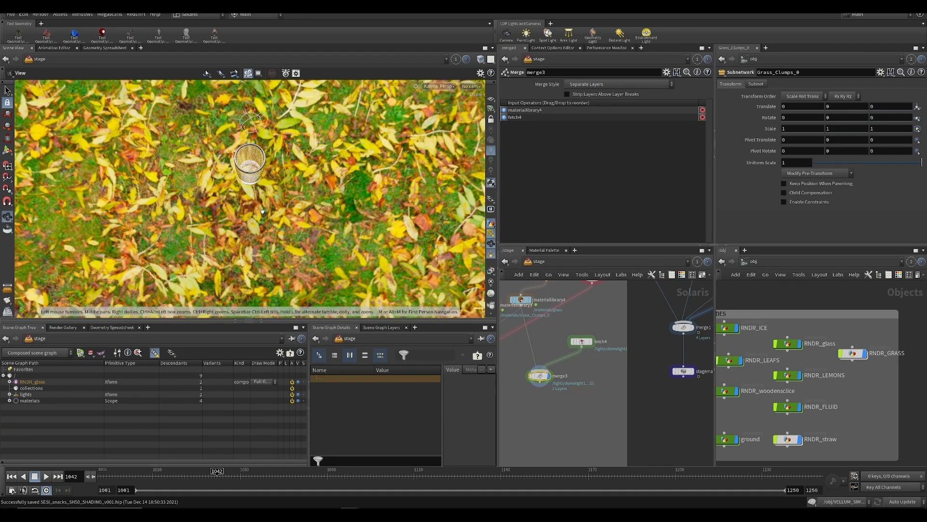
left_click_drag(261, 186, 249, 161)
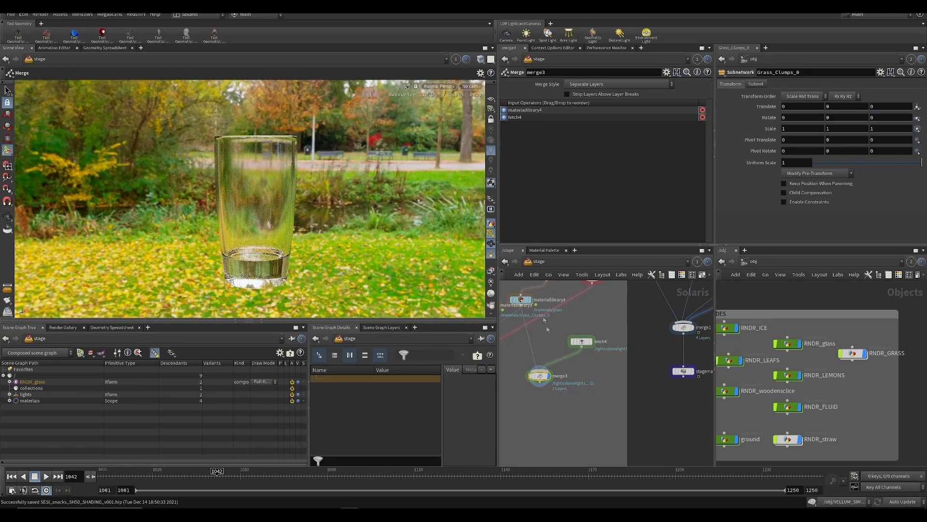
Set the transparency dispersion of materiallibrary4's glass shader to about 0.951
double_click(522, 299)
scroll(571, 196, "down", 5)
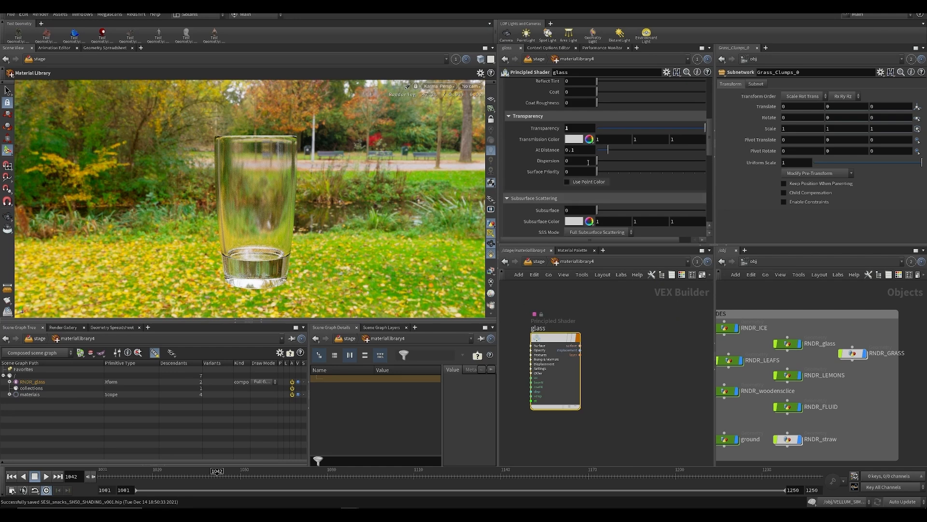
left_click_drag(597, 161, 709, 174)
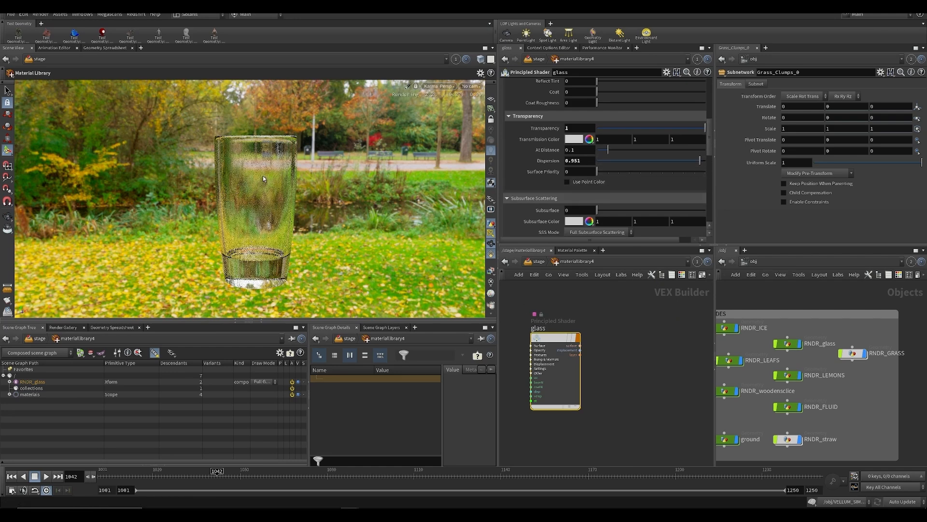
Reset the glass shader's transparency dispersion to 0, inspect the rendered glass from above, and save the scene
left_click_drag(624, 164, 564, 165)
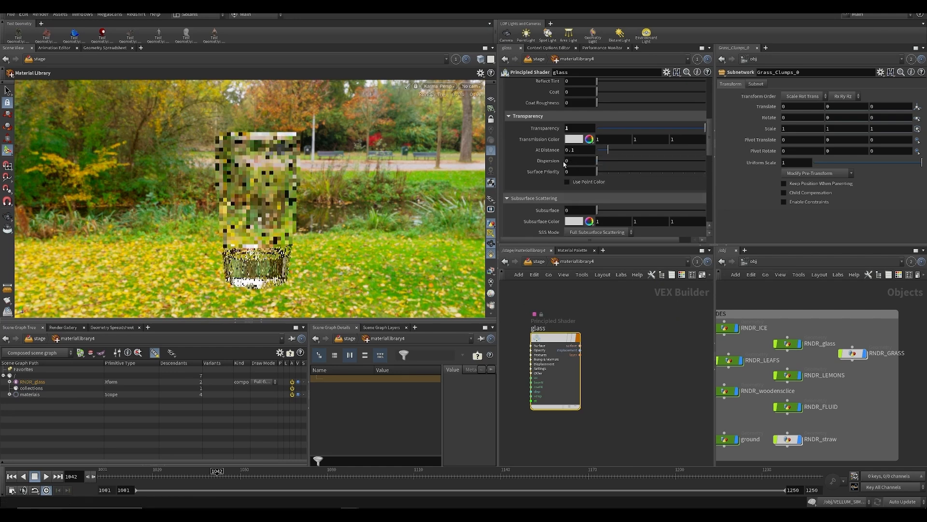
left_click_drag(261, 116, 267, 170, "alt")
middle_click_drag(267, 169, 270, 209, "alt")
left_click_drag(270, 209, 271, 155, "alt")
mouse_move(270, 155)
right_mouse_down("alt")
mouse_move(270, 197)
mouse_move(268, 169)
right_mouse_up("alt")
left_click_drag(269, 227, 263, 251, "alt")
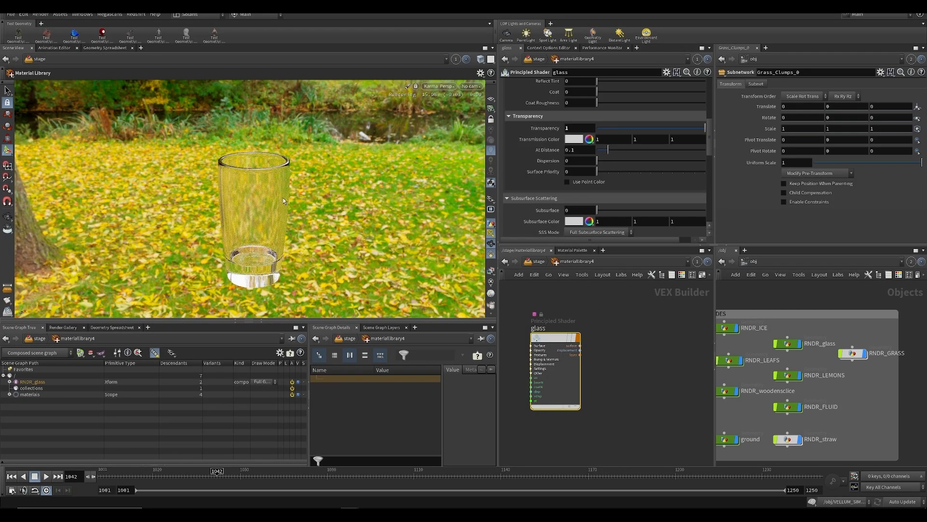
left_click_drag(281, 191, 242, 242, "alt")
mouse_move(265, 140)
left_mouse_down("alt")
mouse_move(261, 89)
mouse_move(261, 140)
left_mouse_up("alt")
scroll(613, 375, "down", 3)
key("ctrl+s")
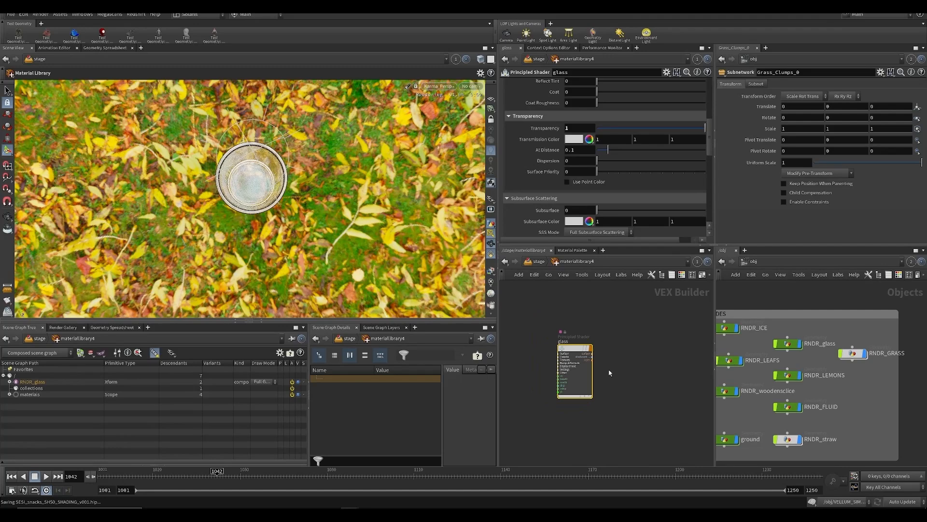
Return to the stage network and connect the straw import to merge3
key("u")
middle_click_drag(625, 351, 648, 387)
scroll(587, 345, "down", 1)
scroll(601, 349, "up", 2)
left_click(611, 350)
middle_click_drag(585, 398, 592, 375)
left_click_drag(560, 393, 621, 290)
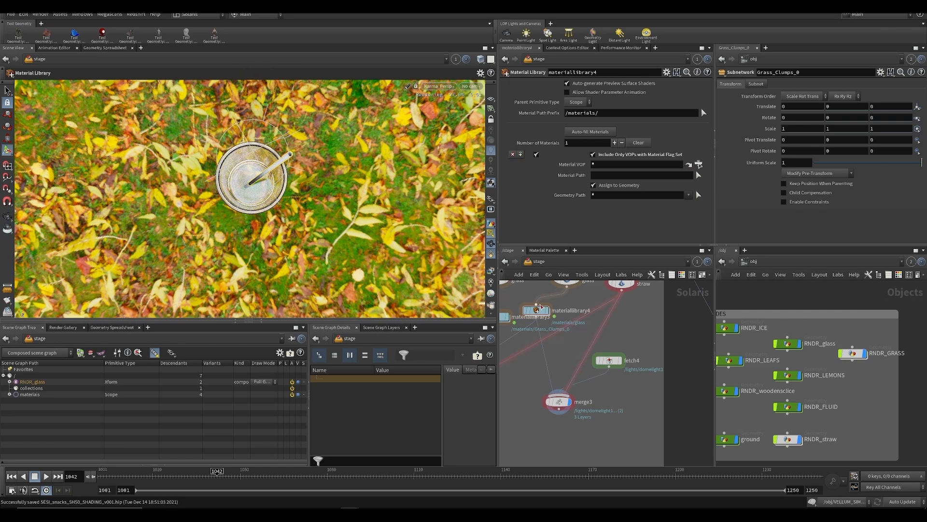
Duplicate materiallibrary4 and insert the copy on the connection between the straw import and merge3
left_click(538, 310)
key("ctrl+c")
key("ctrl+v")
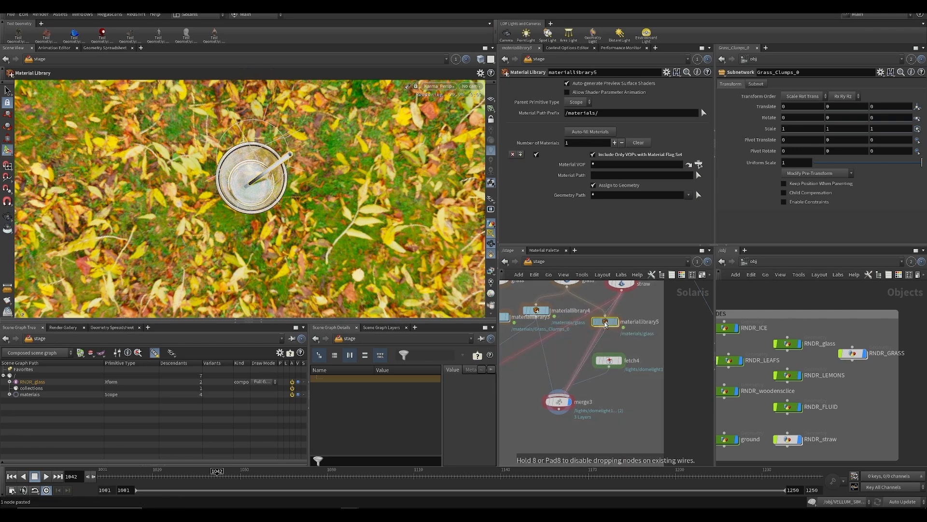
Replace the glass shader inside materiallibrary5 with a new Principled Shader
double_click(605, 322)
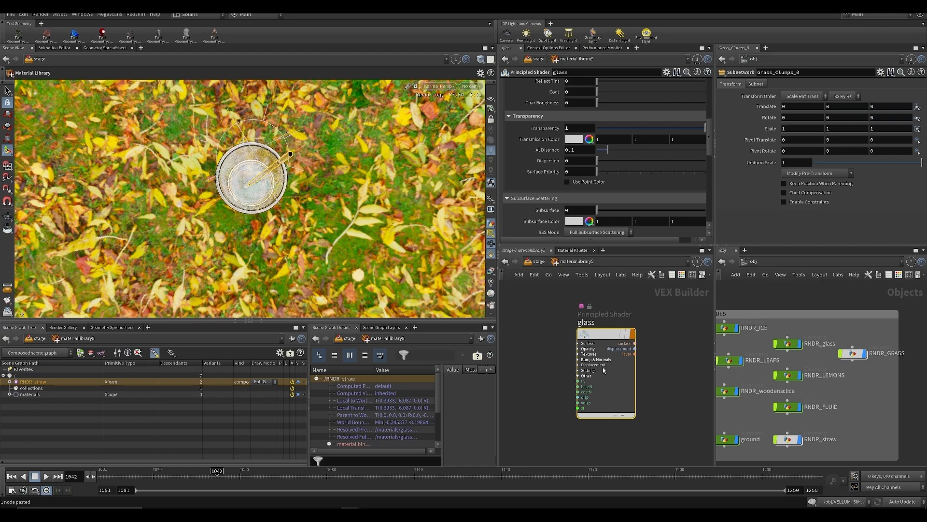
key("Delete")
key("Tab")
type("pri")
key("Return")
left_click(625, 332)
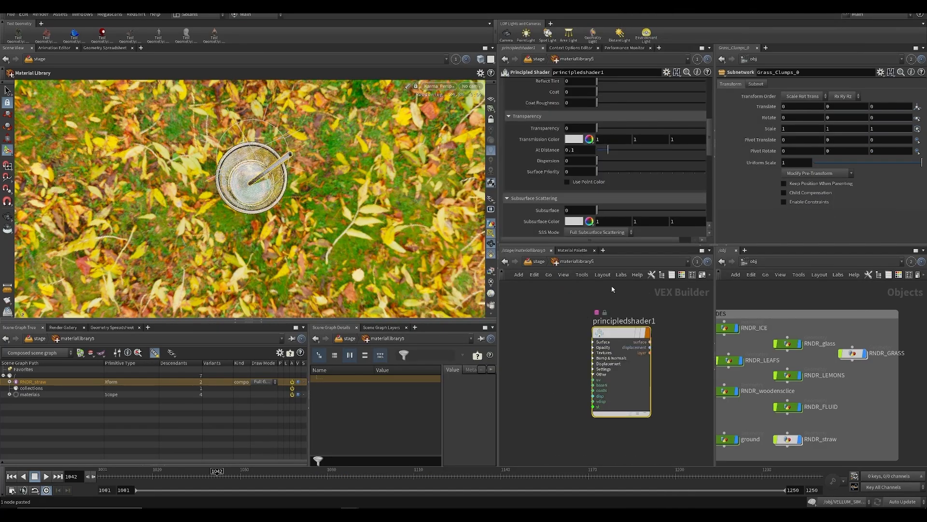
Rename the new principled shader to straw and save the scene
double_click(625, 321)
type("straw")
key("Return")
key("ctrl+s")
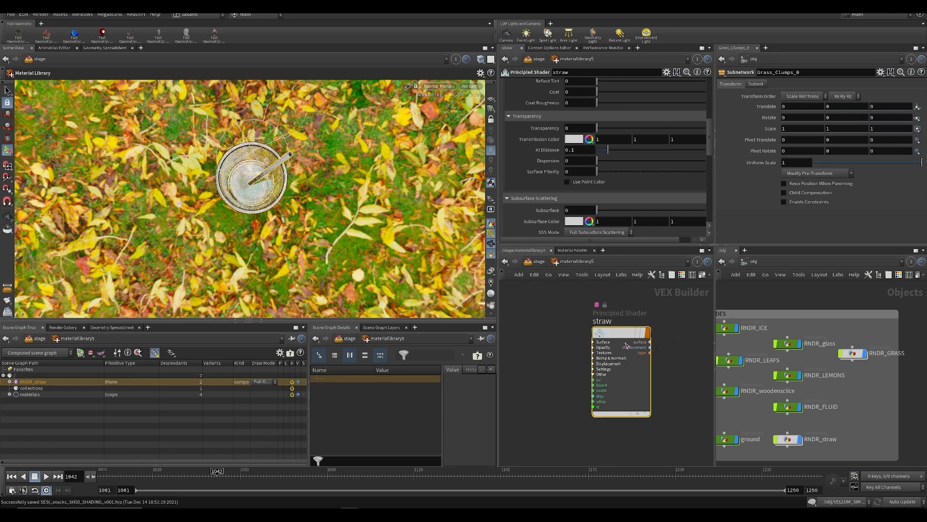
Set the straw shader's base color to a near-black 0.025 on all channels
key("u")
double_click(604, 321)
left_click_drag(318, 227, 316, 169, "alt")
scroll(574, 139, "up", 2)
scroll(574, 140, "up", 4)
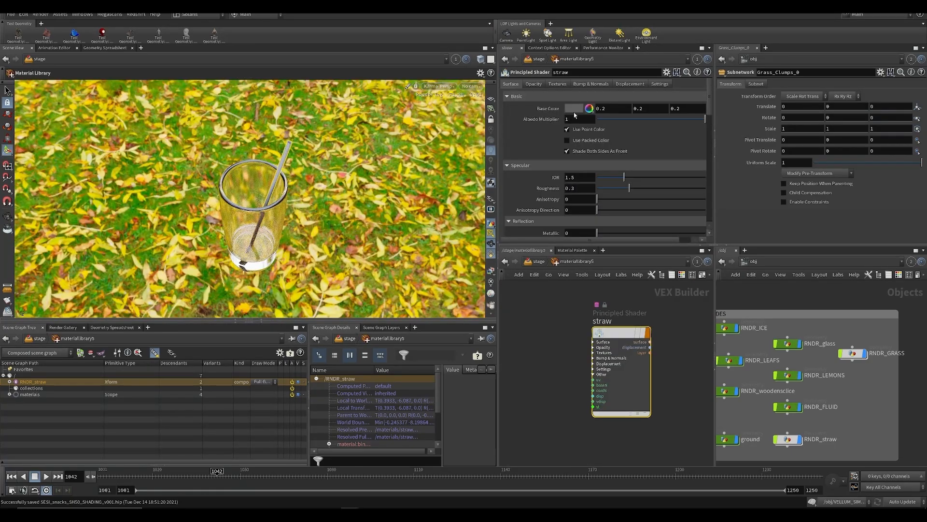
left_click(574, 110)
left_click(578, 91)
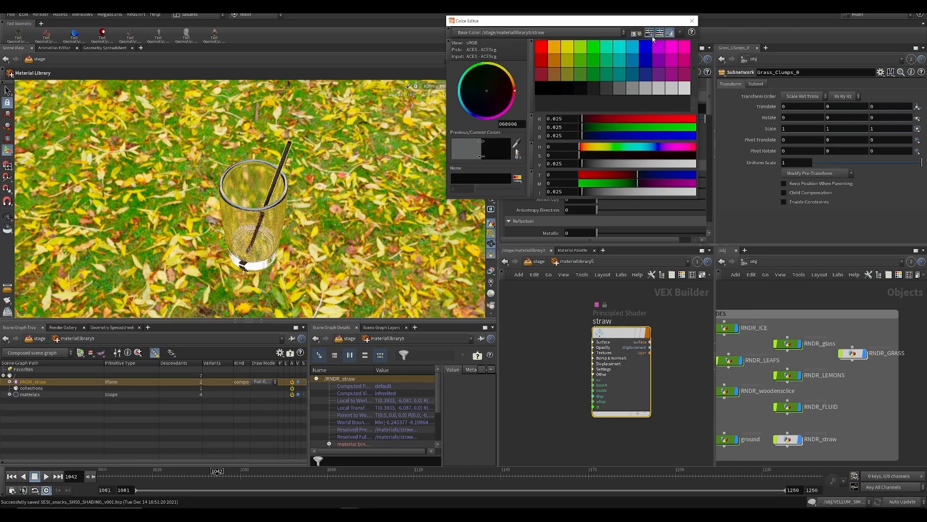
left_click(692, 20)
Set the straw shader's reflectivity to about 0.674 and its roughness to about 0.467
scroll(608, 174, "down", 3)
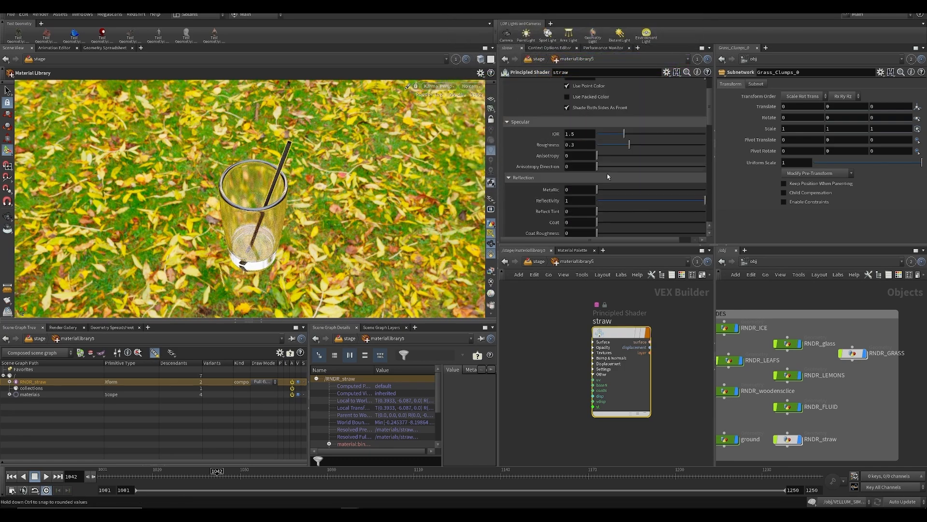
left_click_drag(681, 203, 670, 200)
left_click_drag(630, 145, 647, 144)
scroll(262, 161, "up", 6)
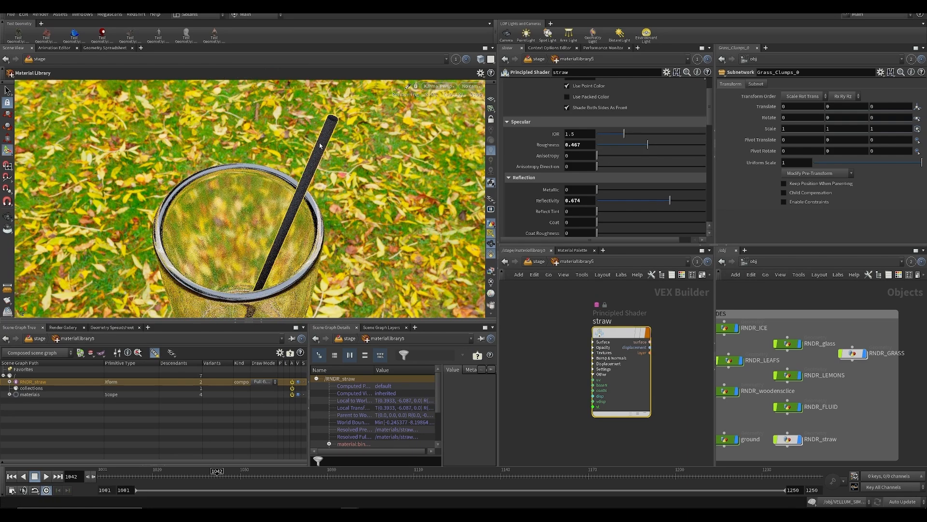
Try adjusting the subsurface amount of the straw shader
scroll(595, 196, "down", 10)
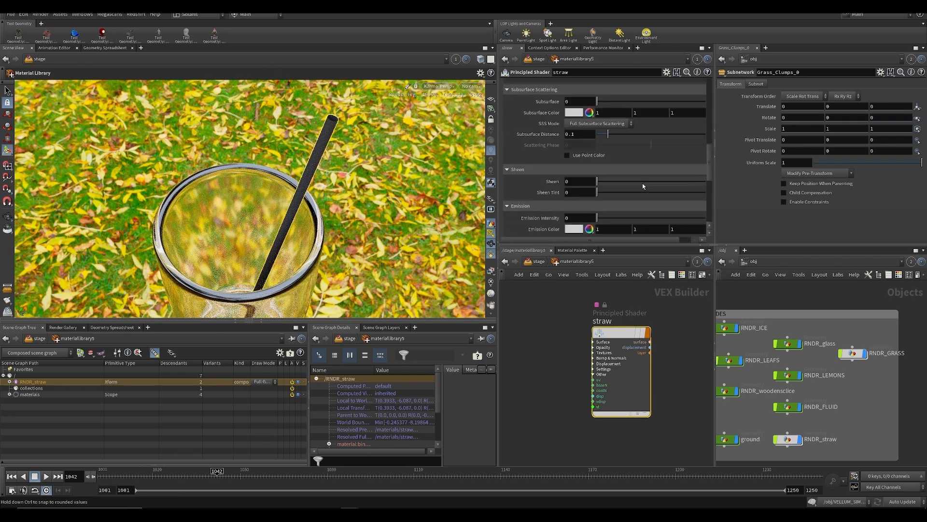
scroll(590, 151, "up", 6)
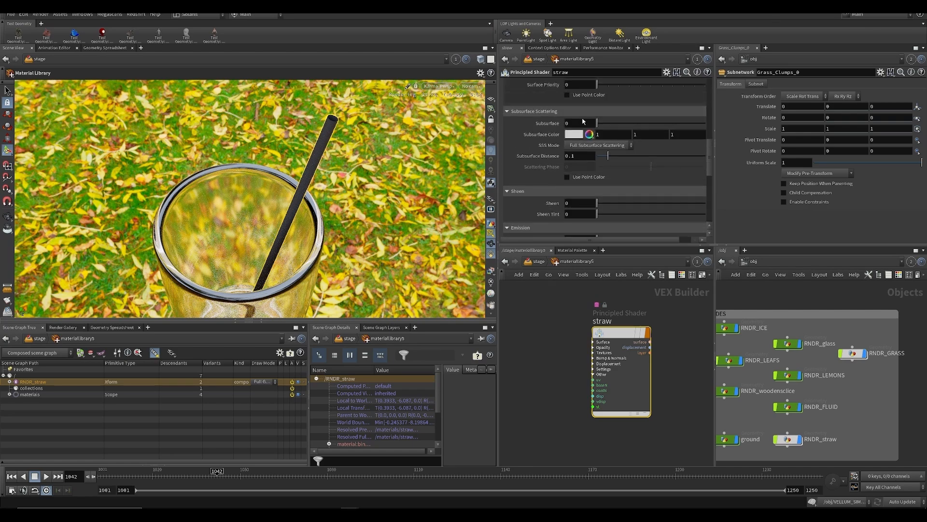
left_click_drag(617, 129, 519, 136)
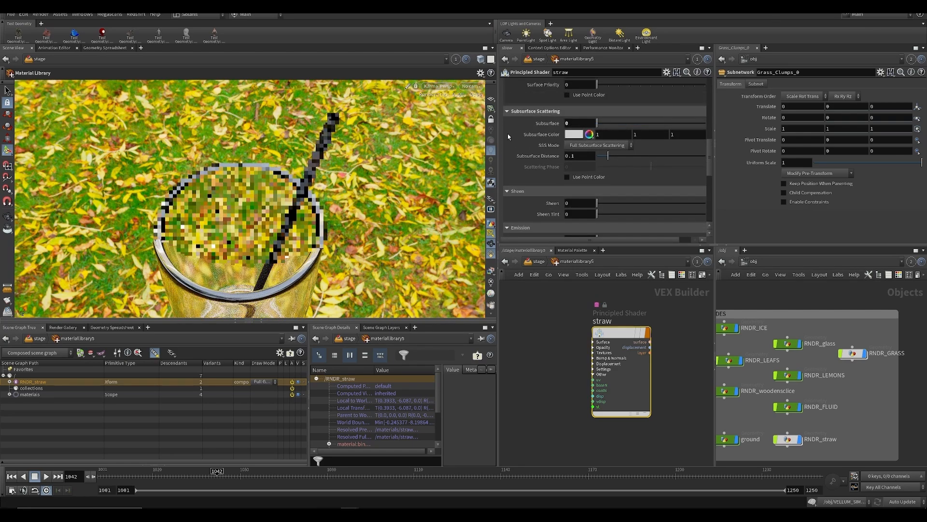
mouse_move(275, 185)
left_mouse_down("alt")
mouse_move(286, 256)
mouse_move(277, 199)
left_mouse_up("alt")
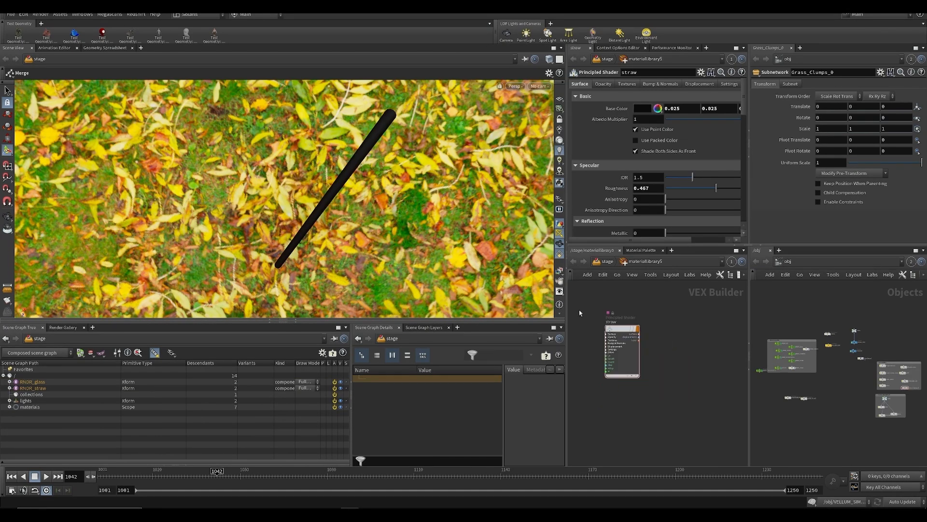
Return to the stage network, switch the viewport to Karma for the merge3 result, and frame the glass and straw from the side
key("u")
left_click(699, 349)
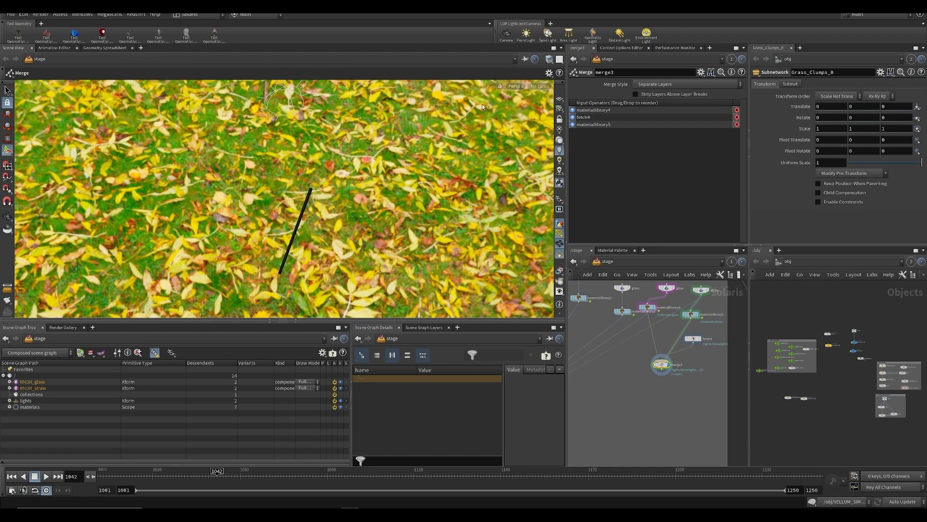
left_click(516, 87)
left_click(523, 129)
middle_click_drag(284, 290, 289, 241, "alt")
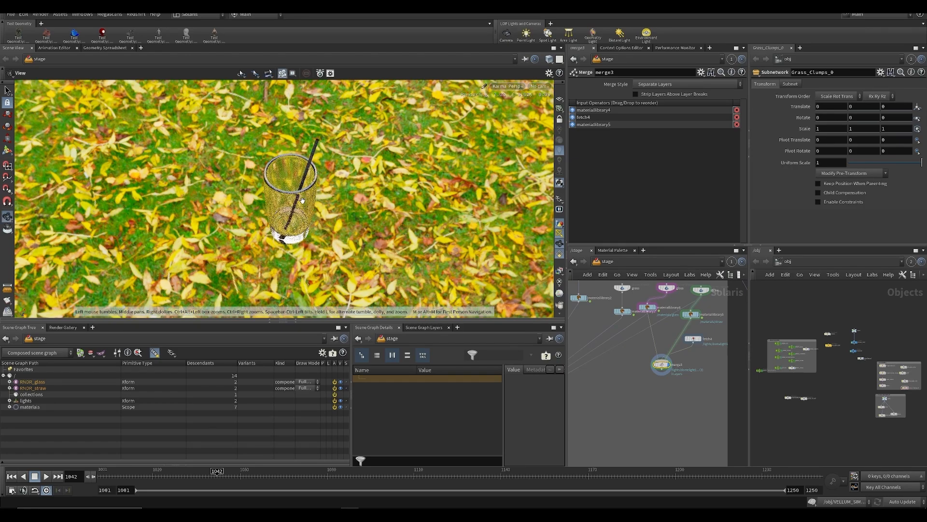
left_click_drag(290, 270, 296, 231, "alt")
right_click_drag(296, 231, 326, 253, "alt")
left_click_drag(326, 254, 323, 203, "alt")
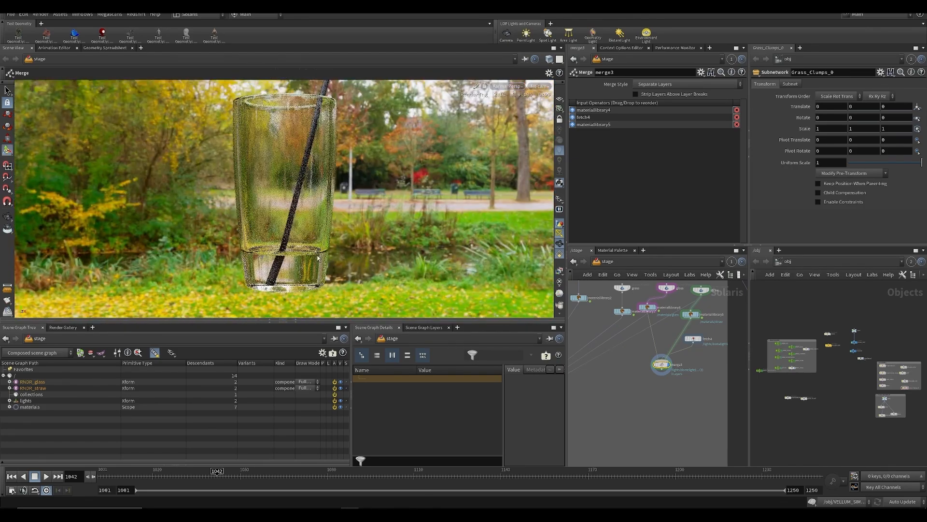
scroll(796, 348, "up", 5)
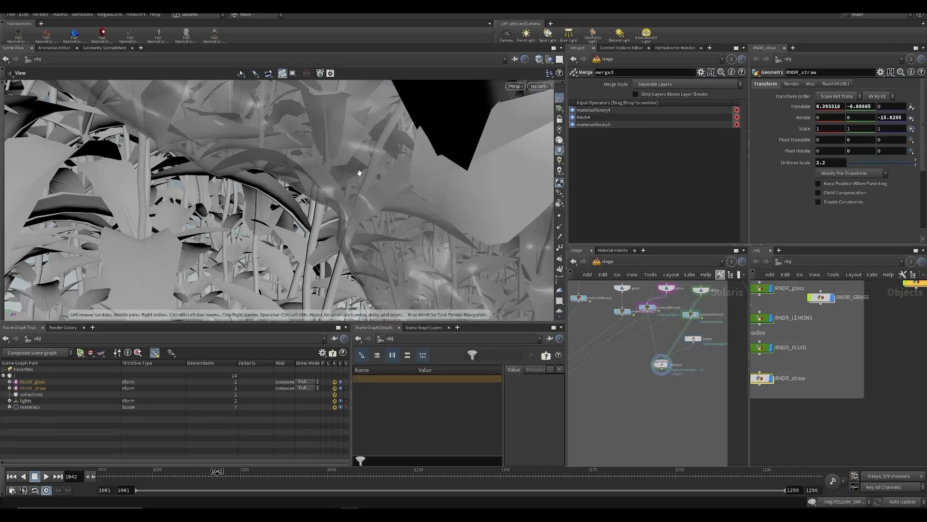
Set RNDR_straw's Translate X to 0.493318 and Translate Y to -5.55665 to reposition it in the glass, and save the scene
key("f")
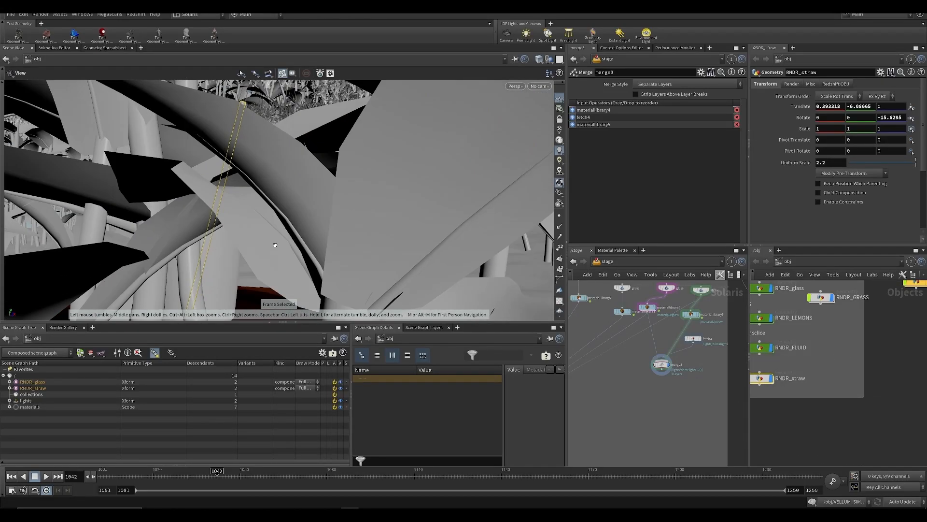
left_click_drag(265, 237, 309, 203)
mouse_move(872, 107)
middle_mouse_down()
mouse_move(867, 124)
mouse_move(868, 88)
middle_mouse_up()
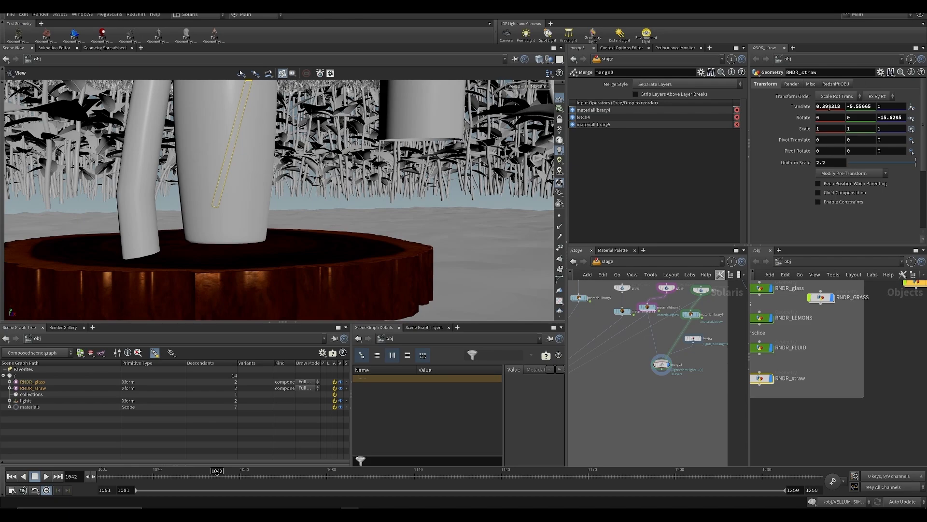
left_click_drag(348, 186, 305, 159)
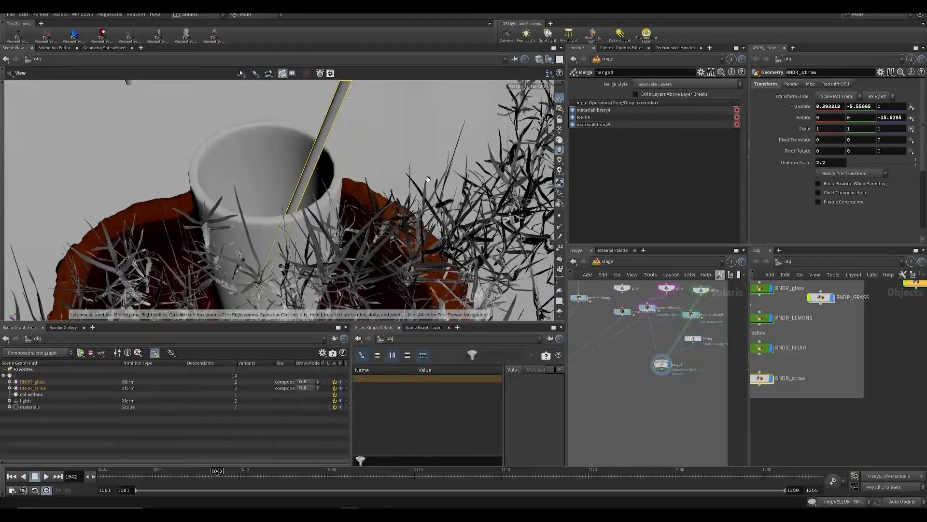
middle_click_drag(841, 112, 884, 131)
key("ctrl+s")
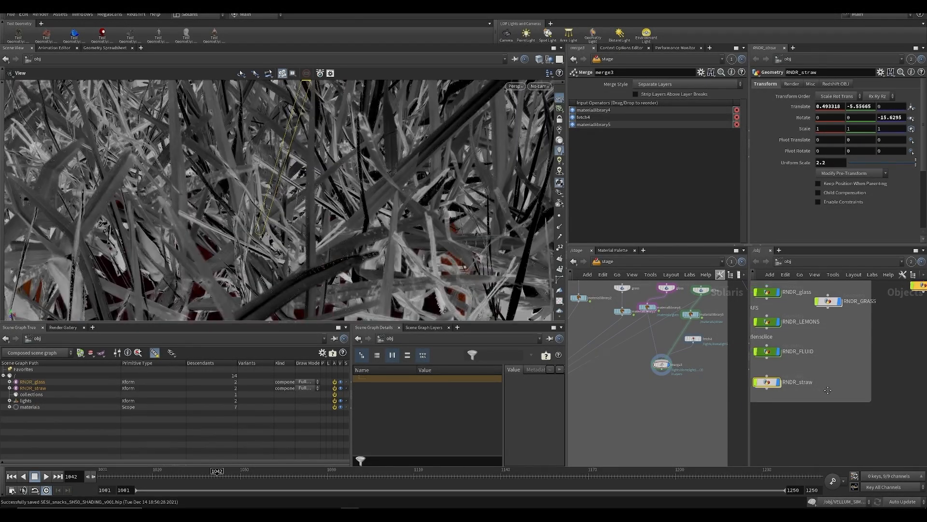
Locate Grass_Clumps_0 among the scene objects and open its Scatter_Setup network
middle_click_drag(828, 390, 852, 405)
scroll(410, 217, "up", 5)
left_click_drag(409, 217, 272, 249)
scroll(386, 231, "down", 4)
middle_click_drag(820, 448, 926, 443)
middle_click_drag(814, 355, 741, 361)
scroll(738, 359, "down", 3)
middle_click_drag(891, 370, 769, 316)
scroll(840, 376, "down", 3)
scroll(772, 319, "down", 3)
middle_click_drag(913, 340, 881, 340)
scroll(881, 340, "up", 3)
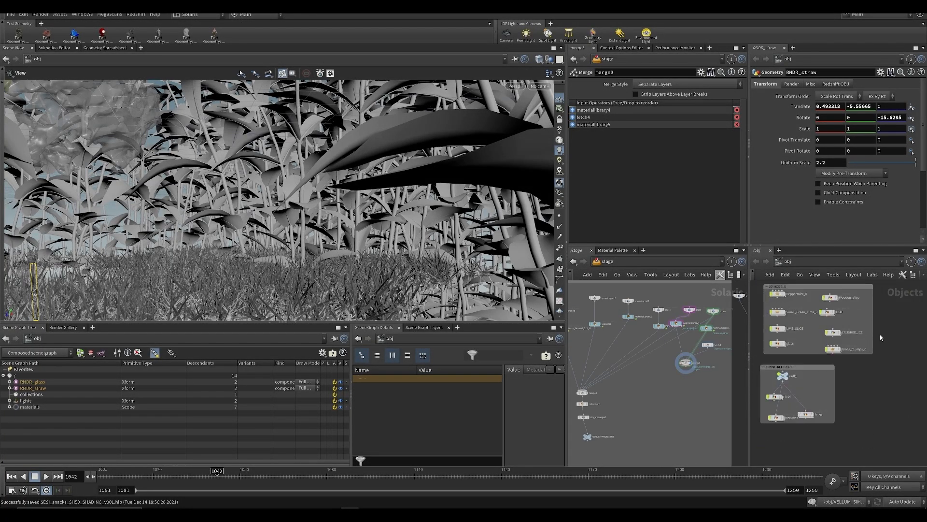
scroll(881, 339, "up", 3)
double_click(793, 373)
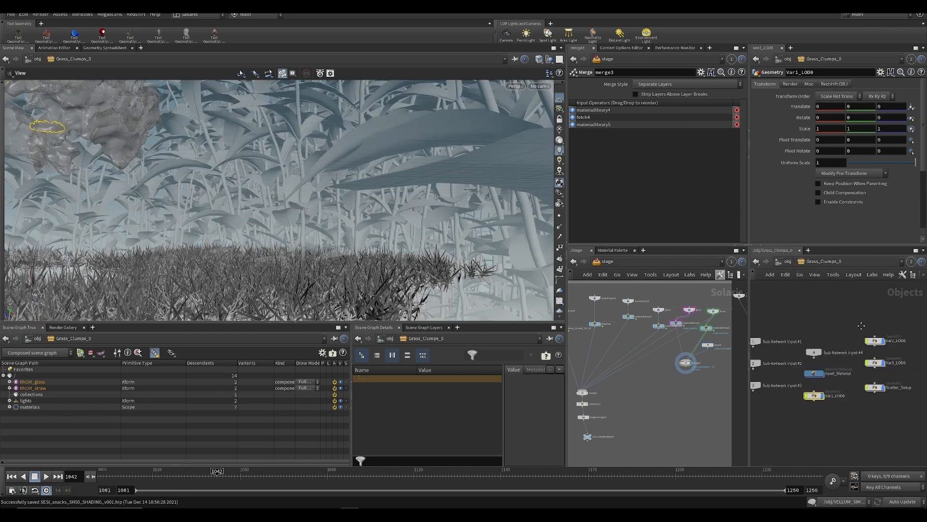
double_click(881, 382)
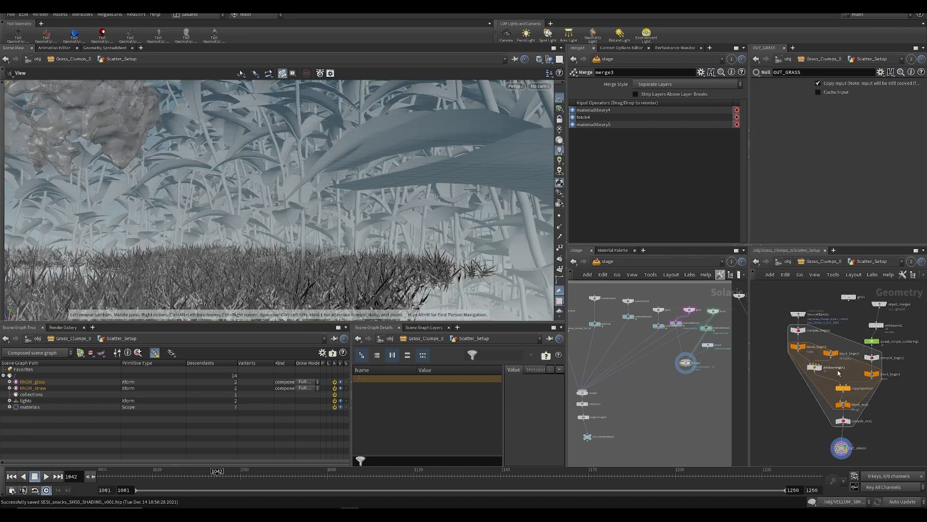
Display object_merge1 in Scatter_Setup and set its Transform to Into This Object
left_click(869, 331)
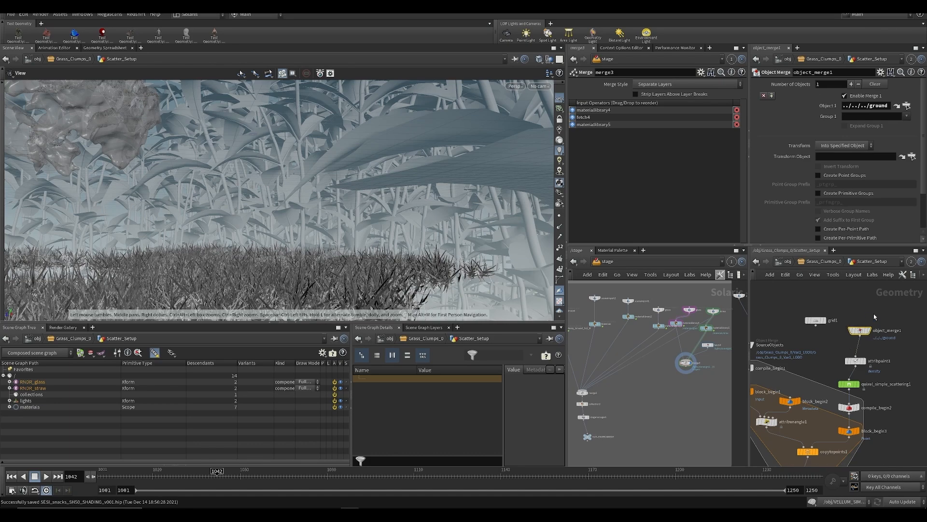
left_click(869, 330)
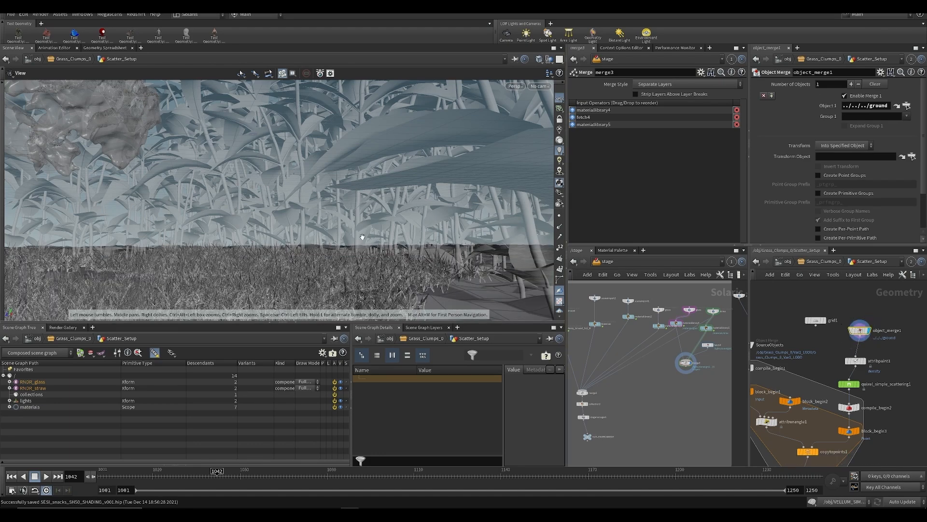
left_click(844, 146)
left_click(843, 157)
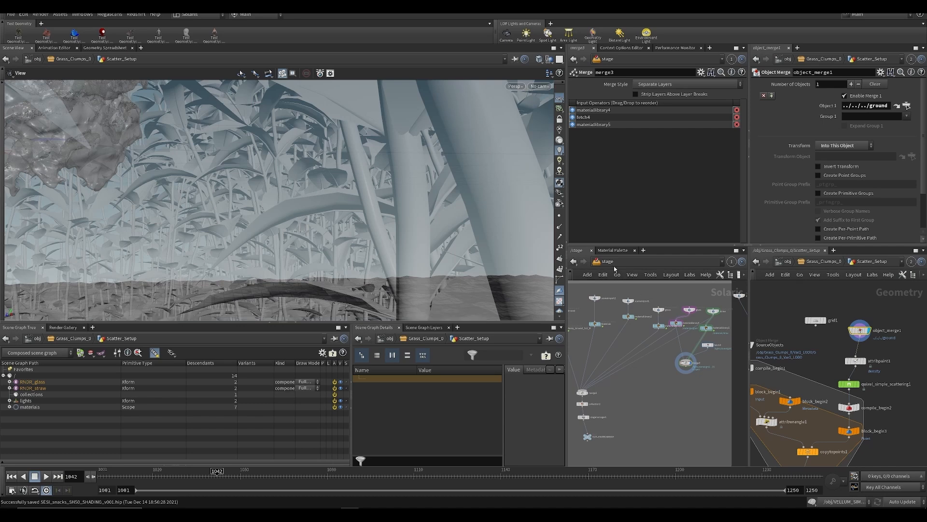
Return to the object level from the grass scatter network and save the scene
middle_click_drag(640, 384, 629, 364)
key("u")
key("u")
middle_click_drag(845, 395, 858, 391)
left_click_drag(387, 296, 348, 248)
key("ctrl+s")
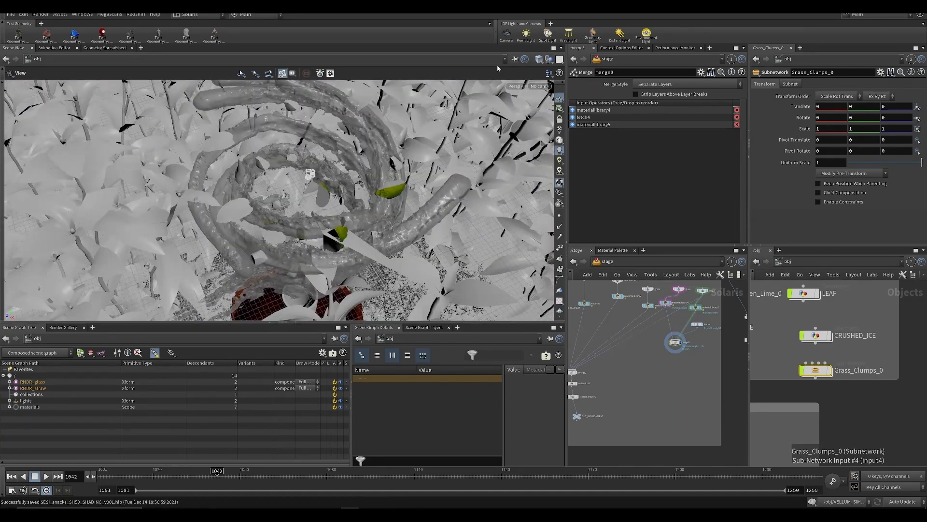
Switch the scene view back to the stage to view the glass and repositioned straw in Karma
left_click(516, 59)
left_click(522, 94)
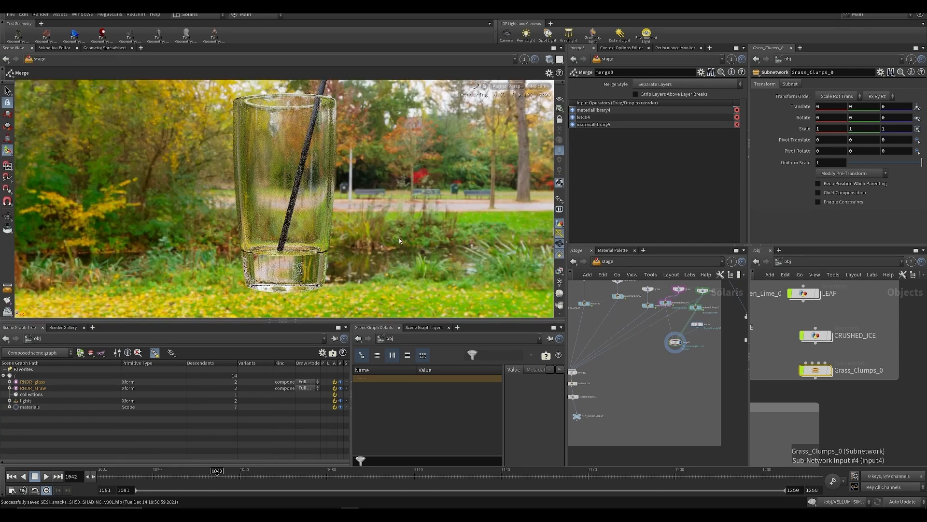
left_click_drag(298, 224, 303, 225)
Display the stagemanager1 result in the stage network and dismiss the Houdini Console
middle_click_drag(640, 366, 683, 344)
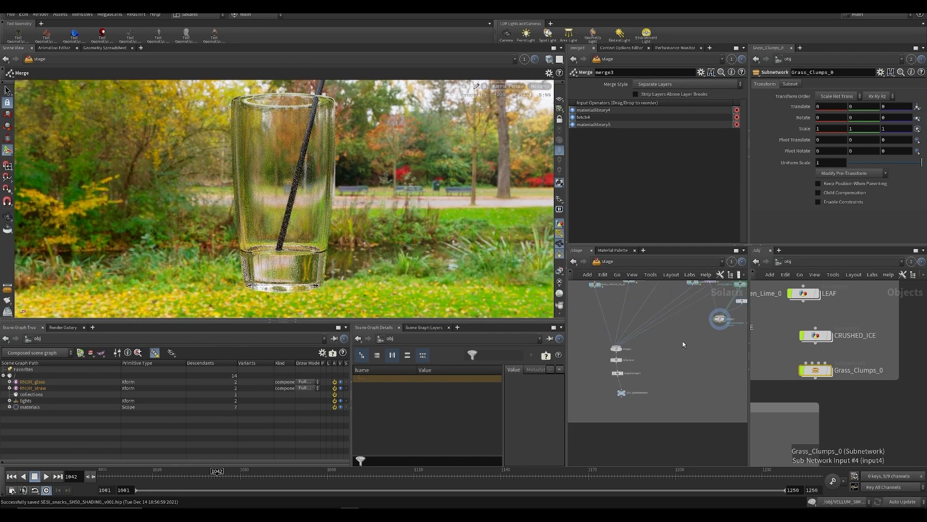
right_click_drag(584, 351, 624, 347)
left_click(661, 337)
middle_click_drag(671, 347, 605, 350)
right_click_drag(608, 351, 570, 352)
left_click(728, 318)
left_click(602, 377)
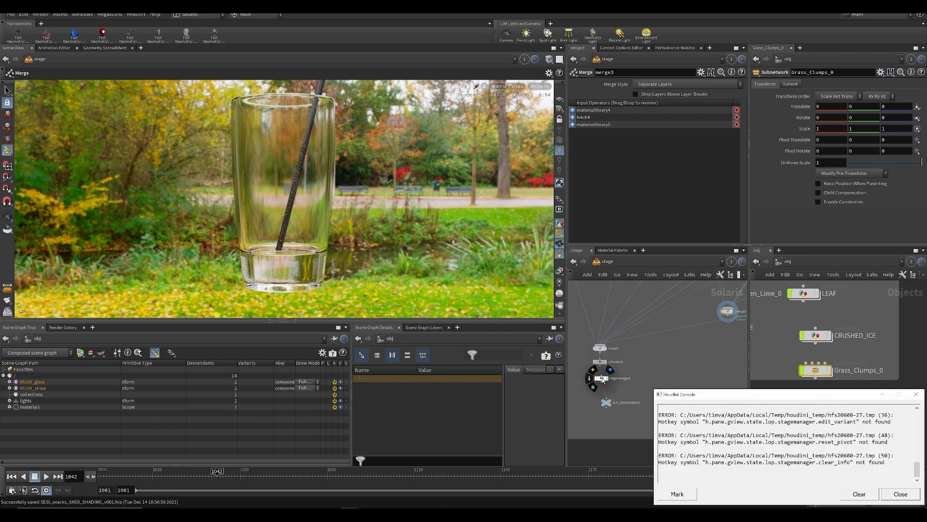
left_click(917, 394)
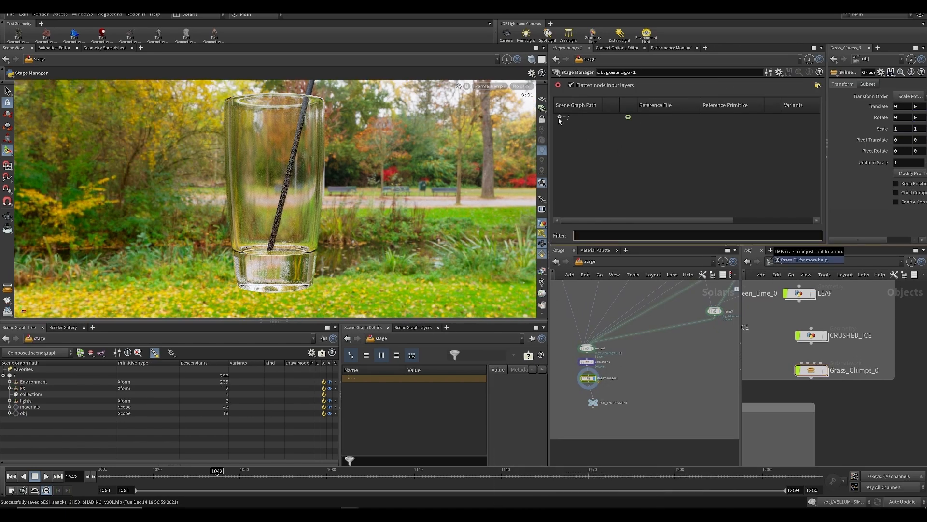
Inspect the glass and grass Scene Import settings in the stage network, and return to stagemanager1
left_click_drag(604, 109, 690, 114)
middle_click_drag(700, 294, 580, 377)
scroll(597, 331, "up", 4)
left_click(597, 332)
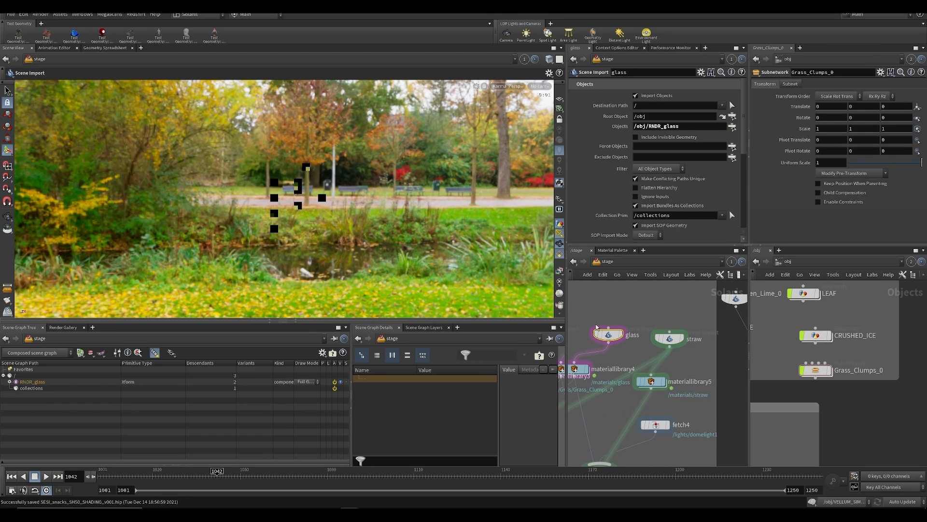
scroll(604, 313, "down", 3)
left_click(670, 327)
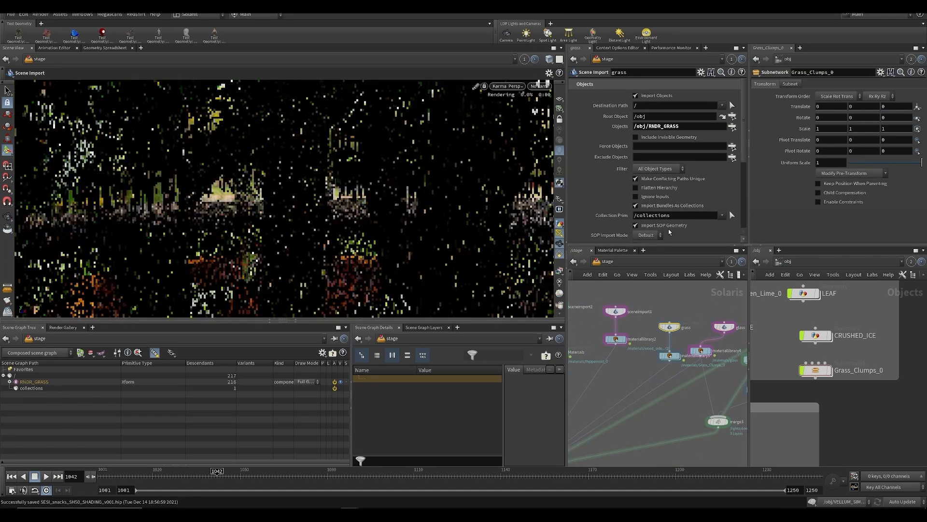
middle_click_drag(614, 420, 635, 343)
middle_click_drag(575, 401, 632, 362)
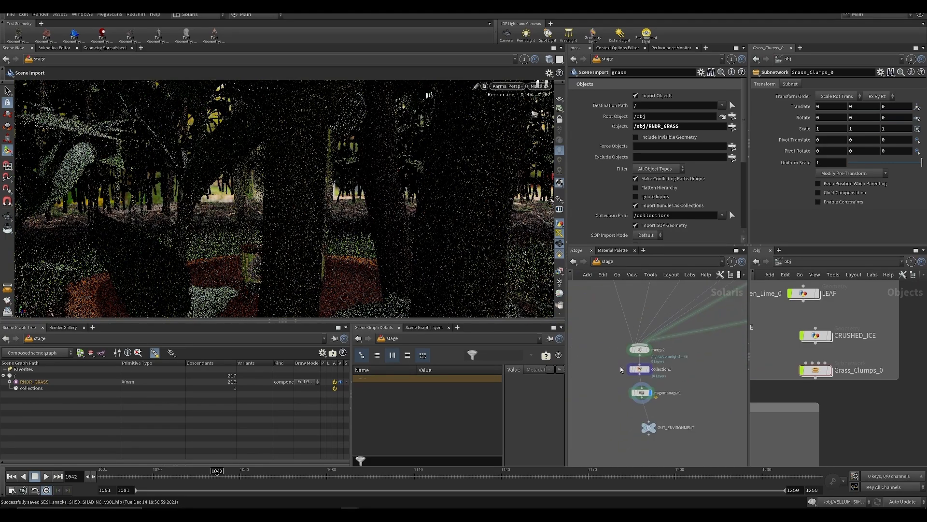
left_click(645, 394)
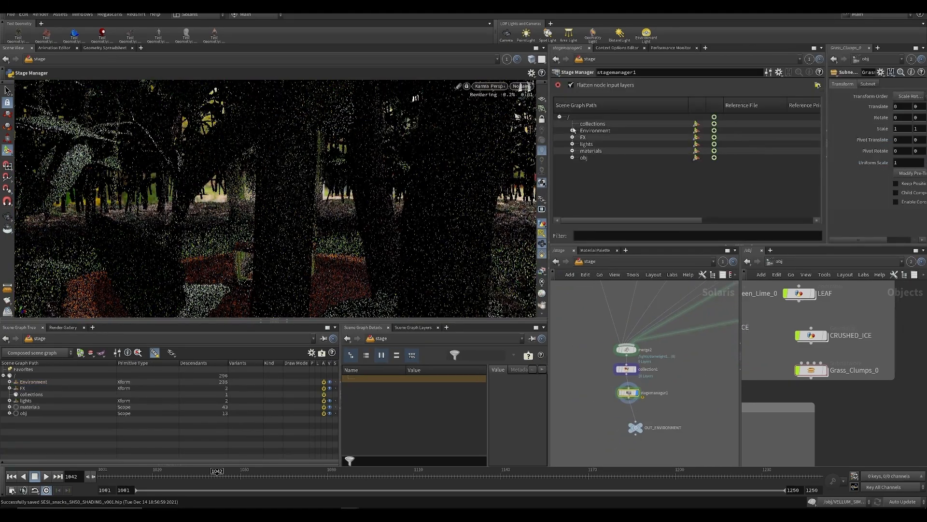
In stagemanager1, move the obj primitive under Environment and check the Environment hierarchy
left_click(573, 151)
left_click(572, 151)
left_click(572, 157)
left_click_drag(585, 158, 584, 137)
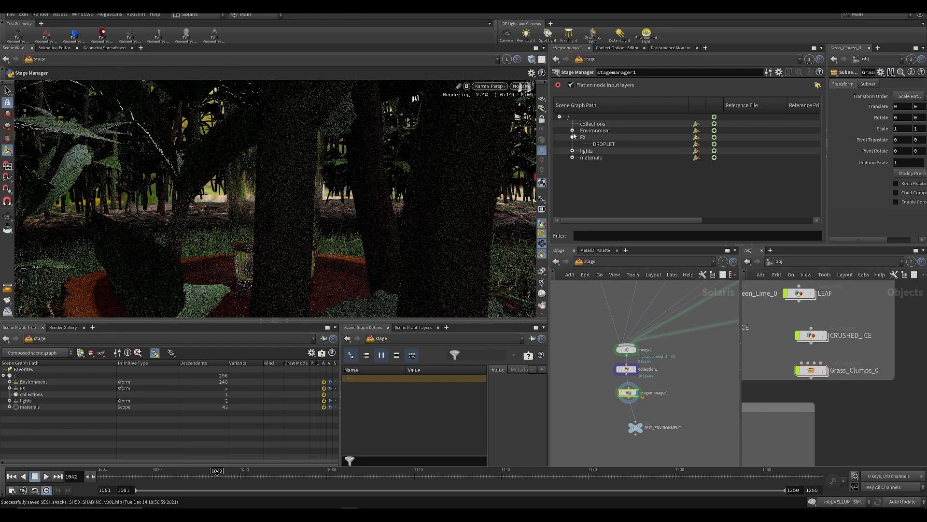
left_click(574, 131)
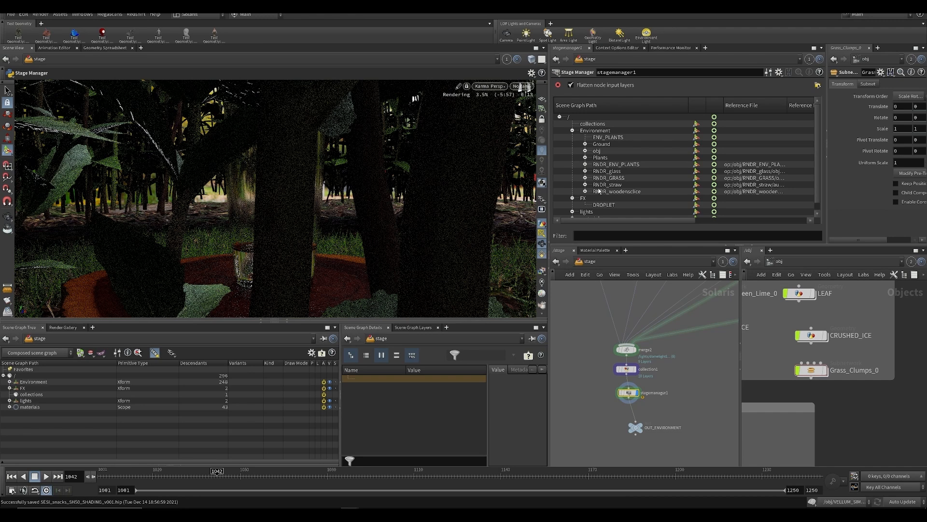
left_click(573, 131)
Display the merge node that supplies the cameras, look through SH050_cam, and save the scene
left_click(522, 87)
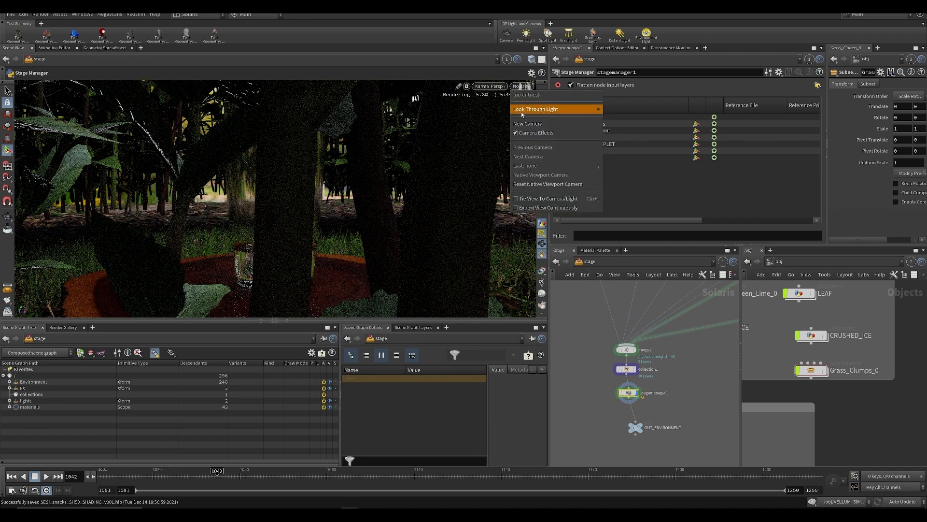
left_click(648, 422)
scroll(606, 423, "down", 4)
middle_click_drag(560, 425, 616, 386)
scroll(604, 343, "up", 3)
left_click(601, 343)
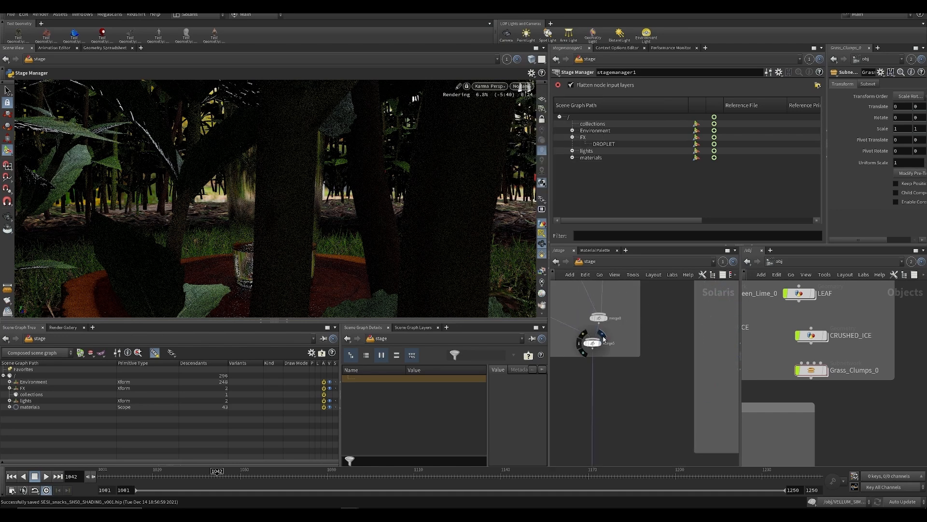
left_click(520, 87)
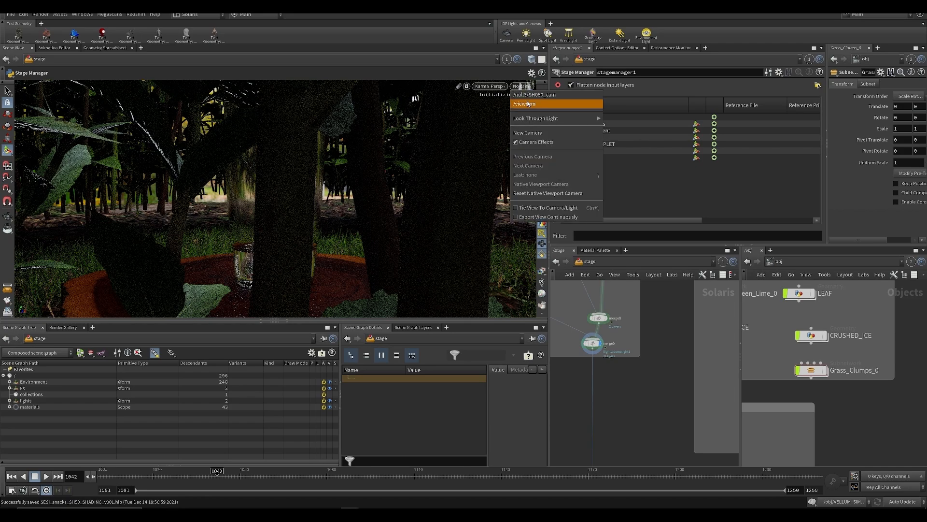
left_click(526, 100)
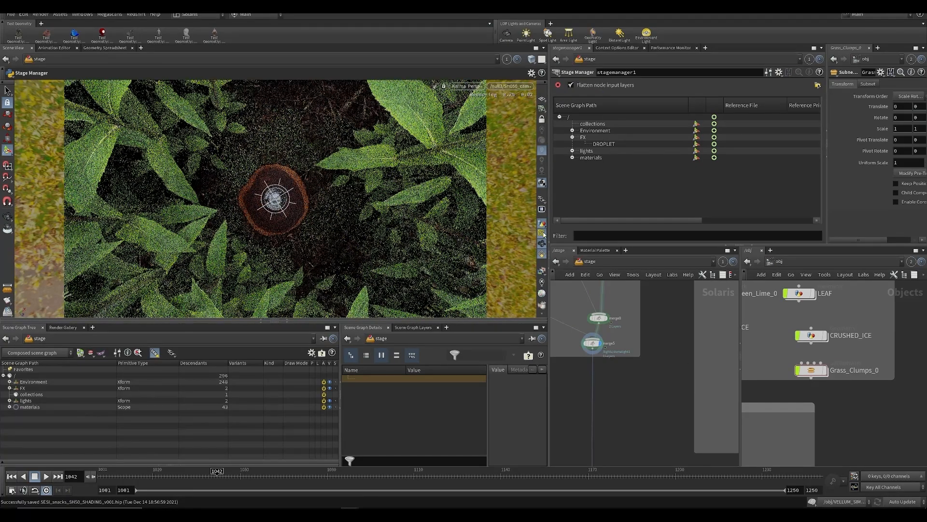
key("ctrl+s")
Display the Lemons Scene Import node on its own in the stage network
middle_click_drag(690, 415, 596, 385)
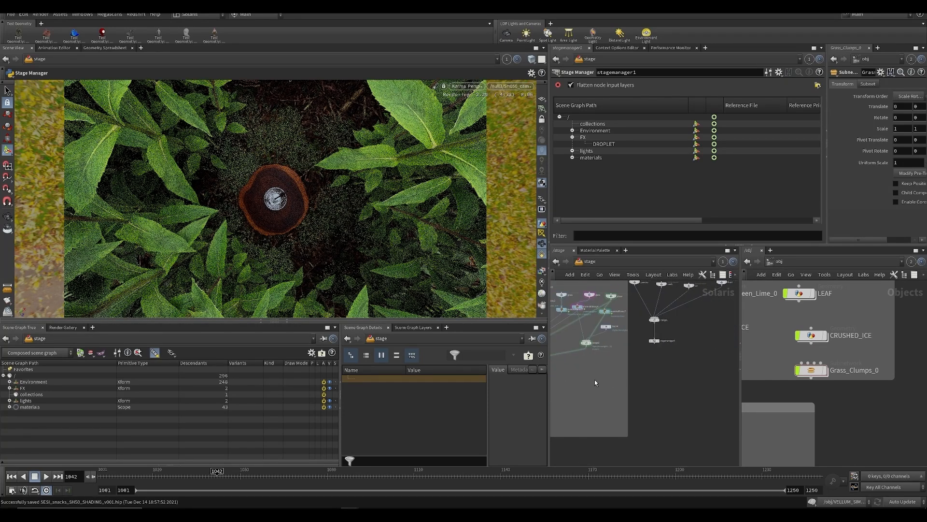
scroll(659, 345, "up", 3)
middle_click_drag(676, 337, 614, 462)
scroll(611, 415, "down", 3)
middle_click_drag(620, 410, 647, 375)
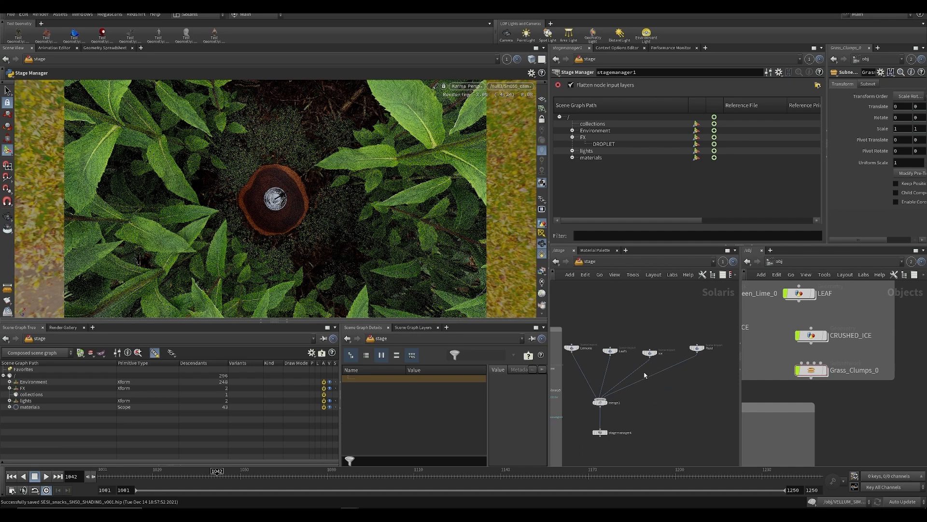
scroll(647, 374, "up", 2)
scroll(594, 337, "up", 2)
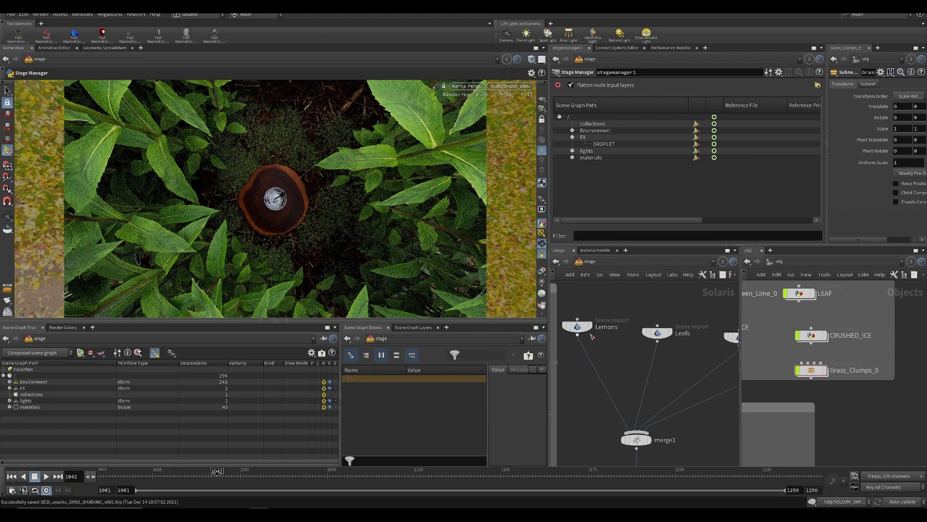
left_click(593, 313)
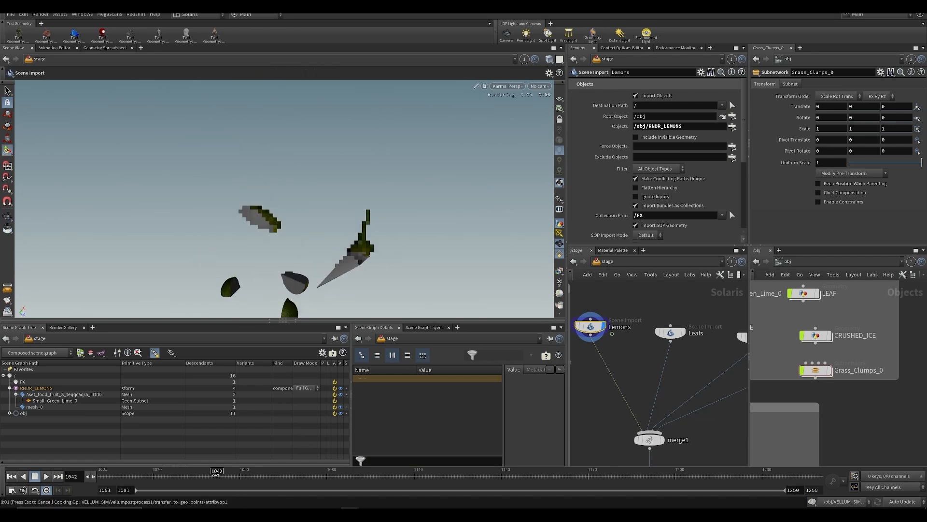
Step the timeline back to frame 1036, switch the viewport from Karma to the standard renderer, and save the scene
key("Left")
key("Left")
key("Left")
key("Left")
key("Left")
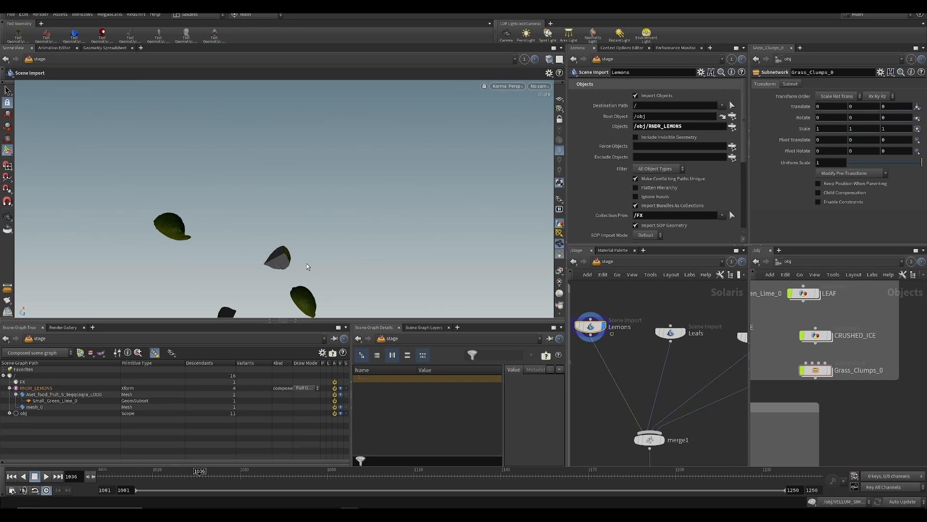
left_click(508, 86)
left_click(520, 118)
key("ctrl+s")
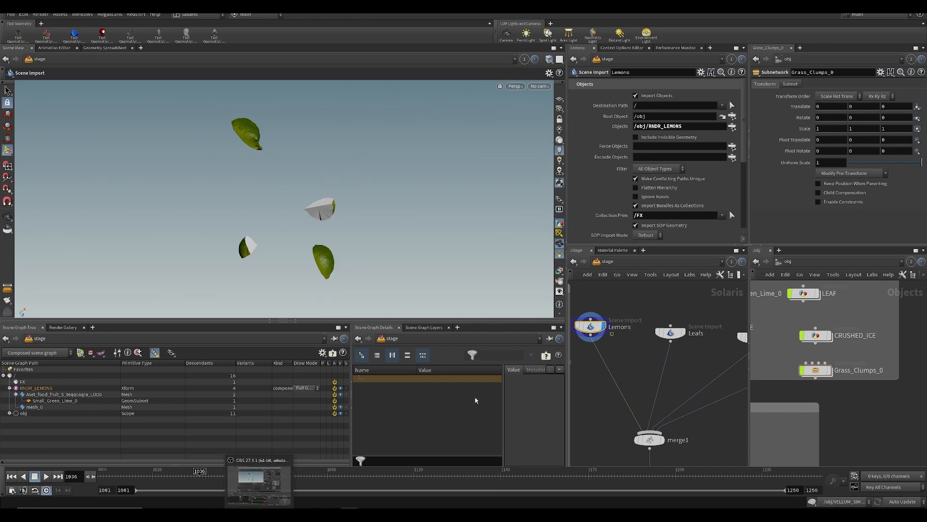
Switch to the other Houdini session and copy the materiallibrary3 node below ENV_LIMES
mouse_move(352, 513)
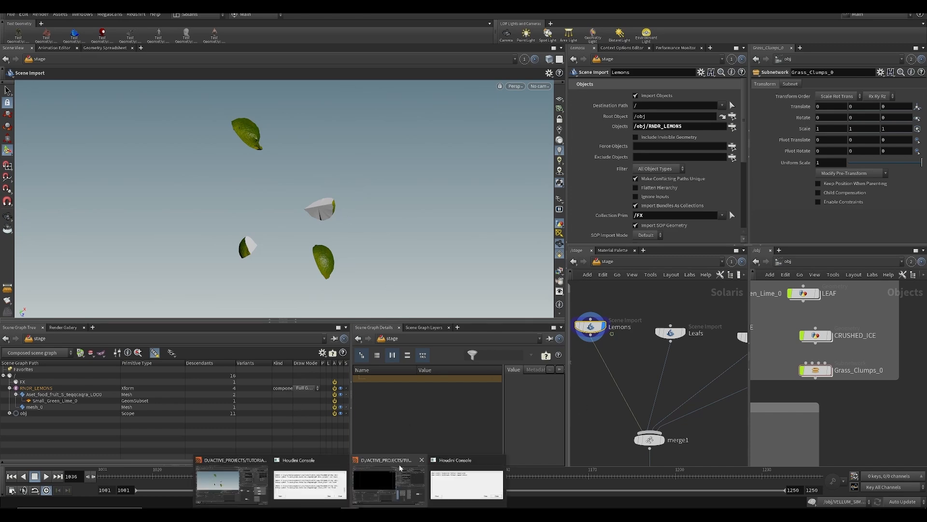
left_click(396, 476)
scroll(649, 362, "up", 4)
middle_click_drag(733, 361, 647, 344)
scroll(667, 345, "up", 3)
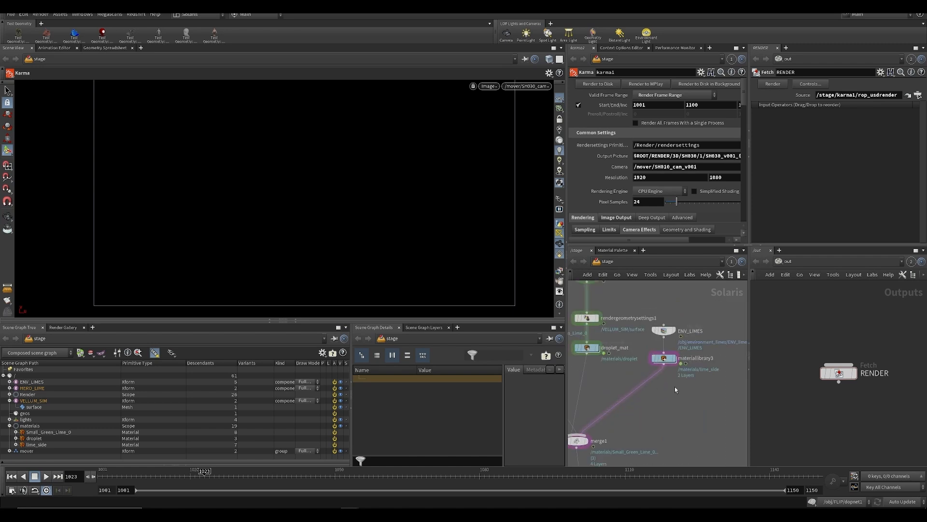
left_click_drag(650, 354, 649, 353)
key("ctrl+c")
middle_click_drag(640, 391, 704, 405)
middle_click_drag(632, 387, 599, 330)
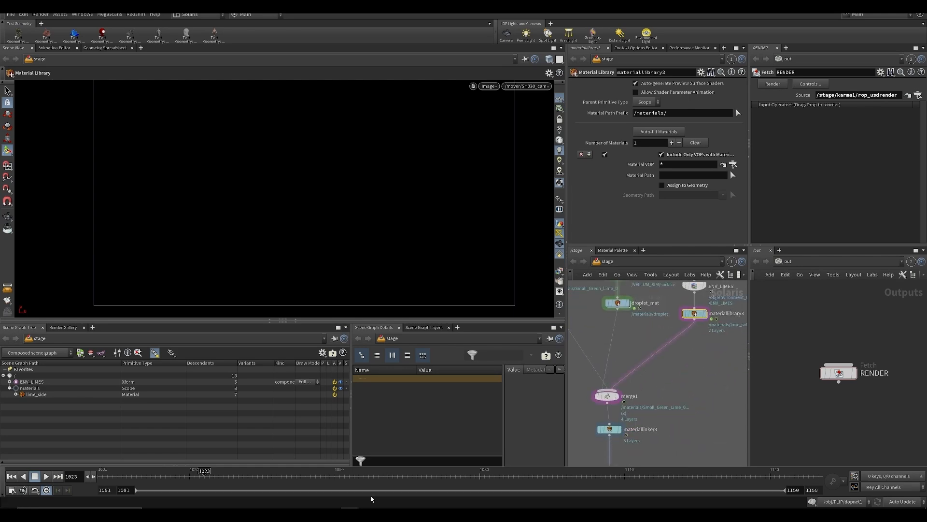
mouse_move(350, 514)
left_click(237, 481)
scroll(634, 406, "down", 4)
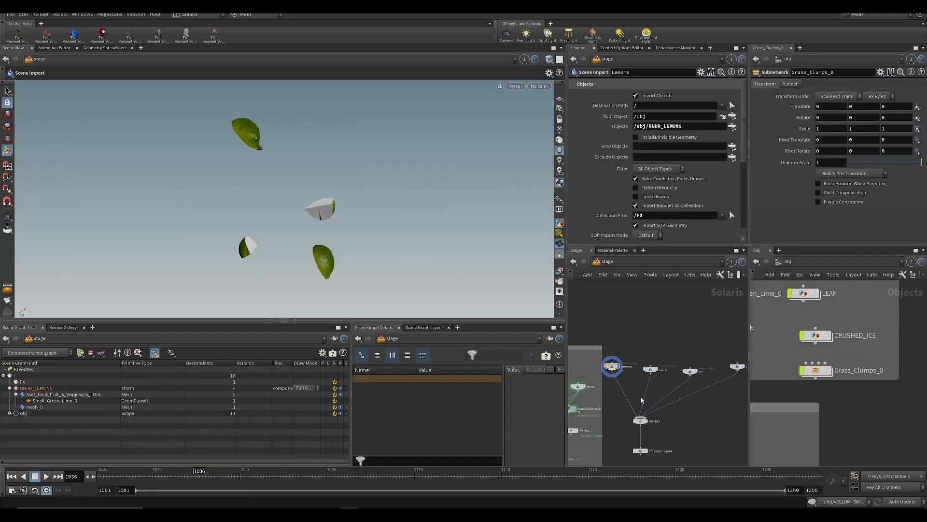
scroll(626, 393, "up", 4)
middle_click_drag(612, 393, 647, 352)
mouse_move(350, 514)
left_click(387, 482)
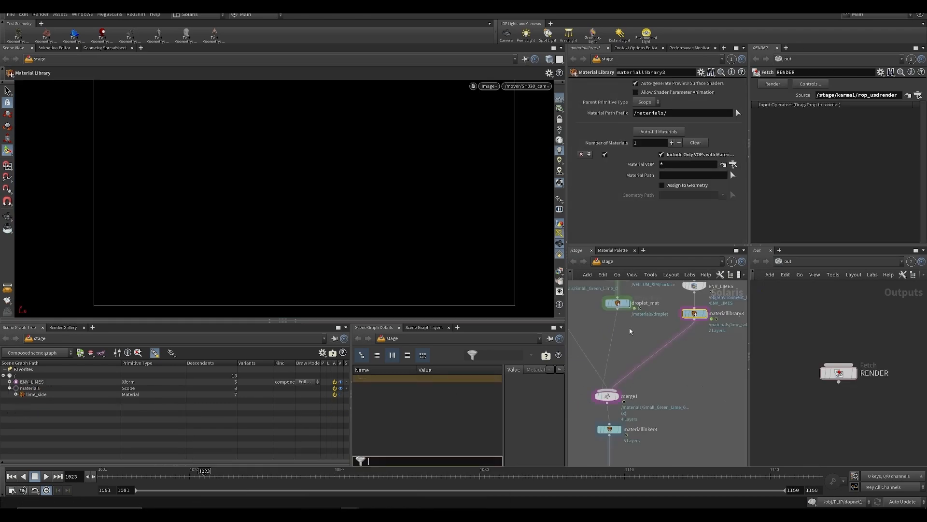
left_click(618, 303)
key("ctrl+c")
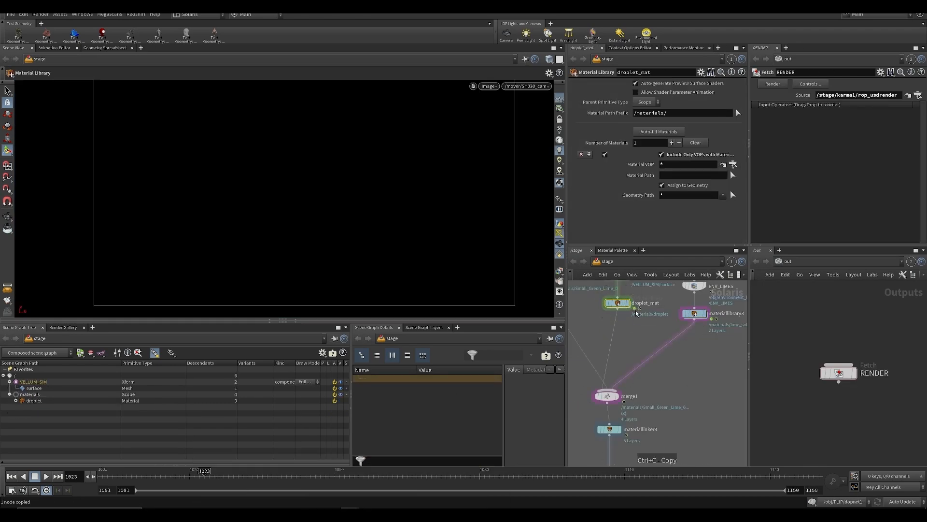
Paste a copy of materiallibrary3 into the snacks scene, insert it between Lemons and merge1, and display it
middle_click_drag(637, 317, 641, 368)
left_click(700, 366)
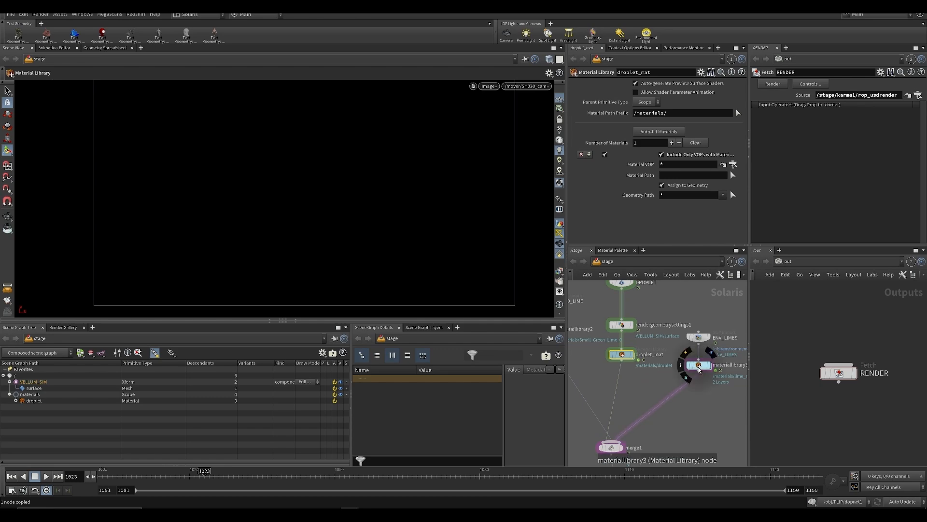
left_click_drag(701, 371, 712, 377)
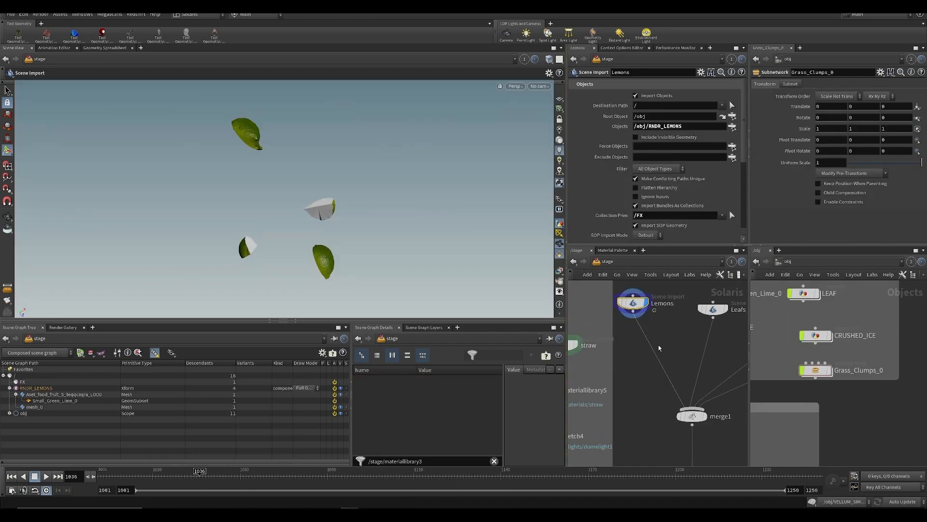
scroll(664, 347, "down", 4)
key("ctrl+v")
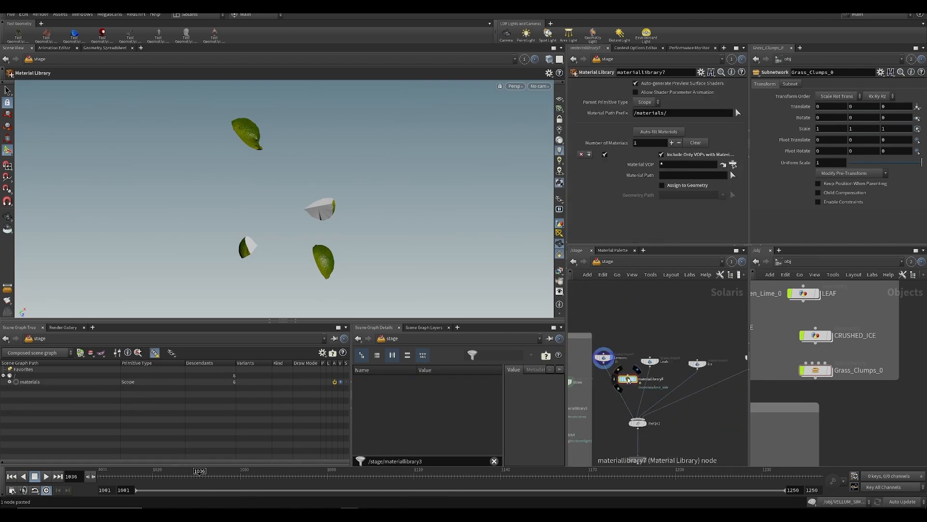
left_click(606, 383)
left_click(628, 380)
key("Delete")
left_click(603, 381)
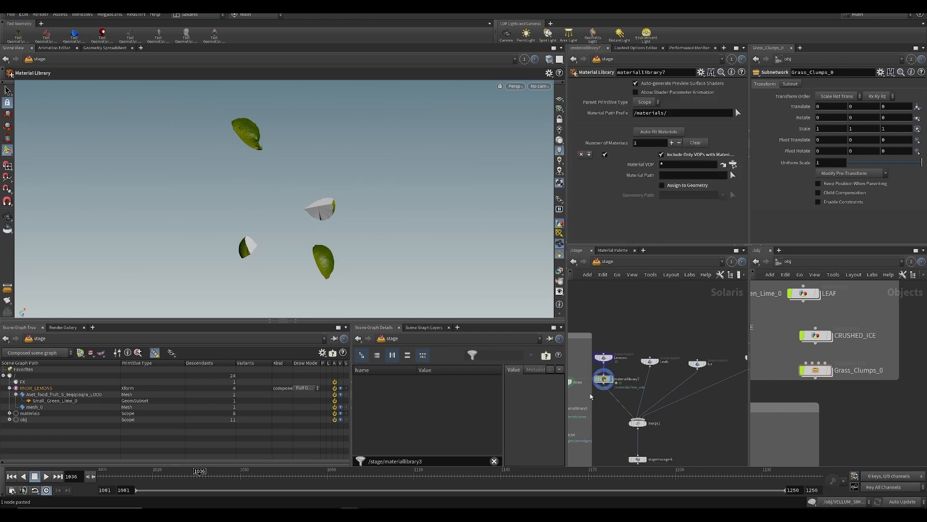
In the other Houdini session, open the source network of ENV_LIMES and copy its group1 and groupdelete1 nodes
middle_click_drag(307, 202, 342, 169, "alt")
left_click_drag(342, 169, 325, 182, "alt")
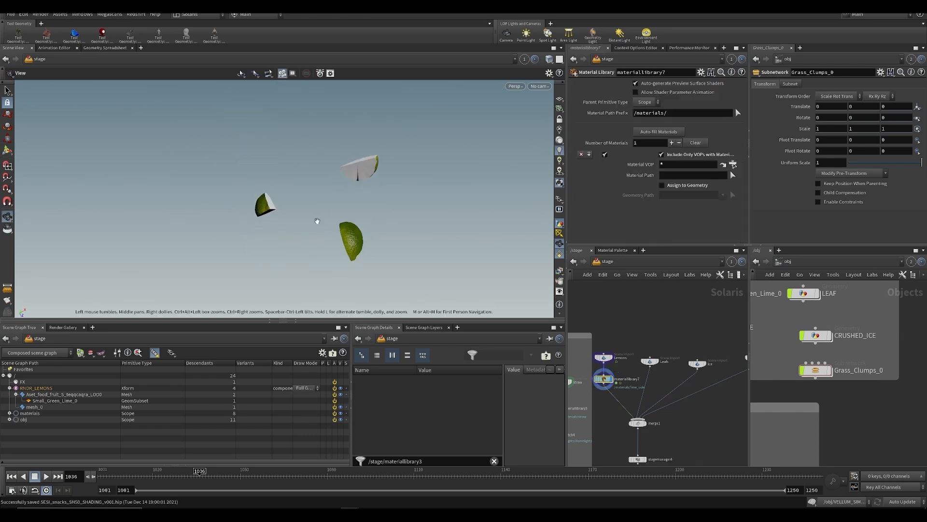
mouse_move(350, 514)
left_click(378, 479)
scroll(723, 399, "down", 4)
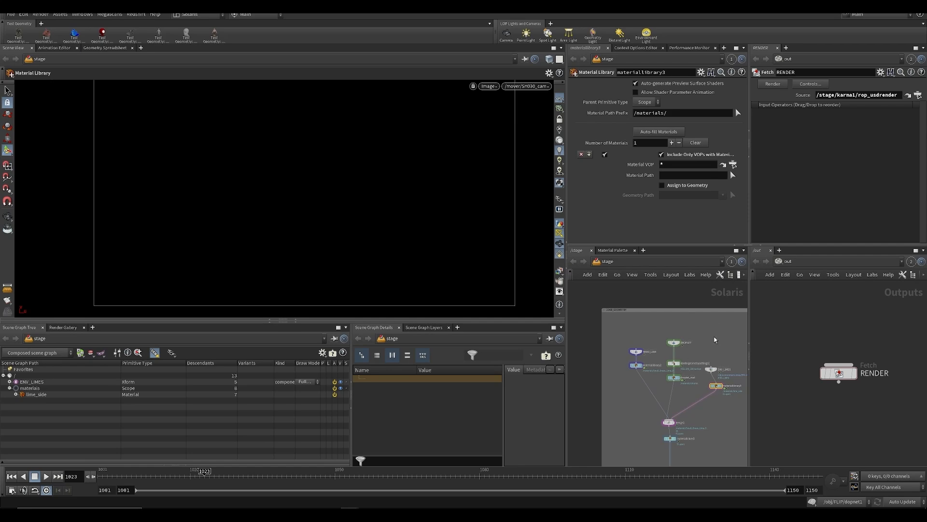
left_click(711, 369)
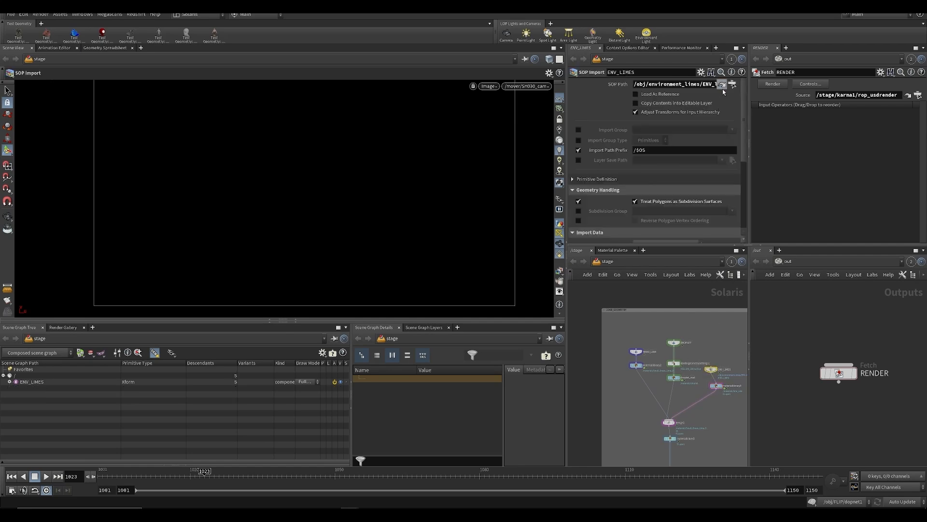
left_click(722, 85)
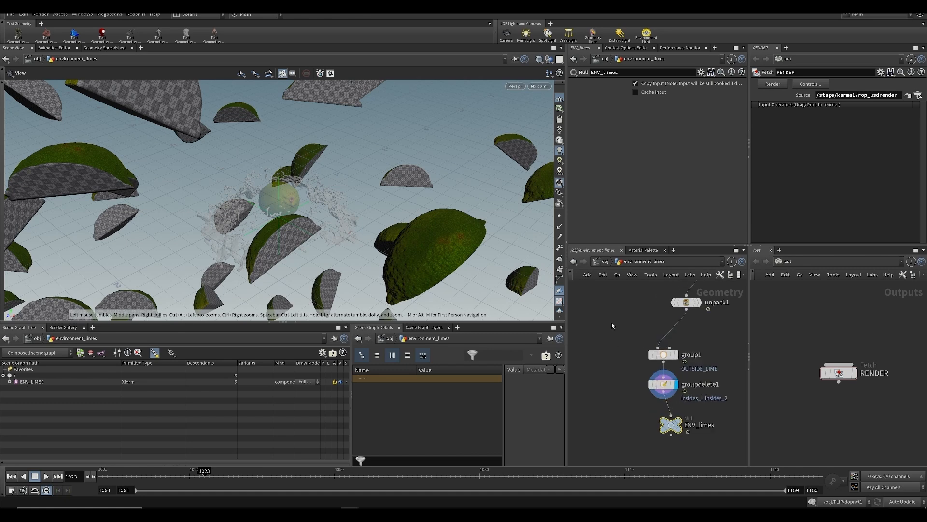
left_click_drag(612, 326, 687, 402)
left_click_drag(665, 359, 676, 355)
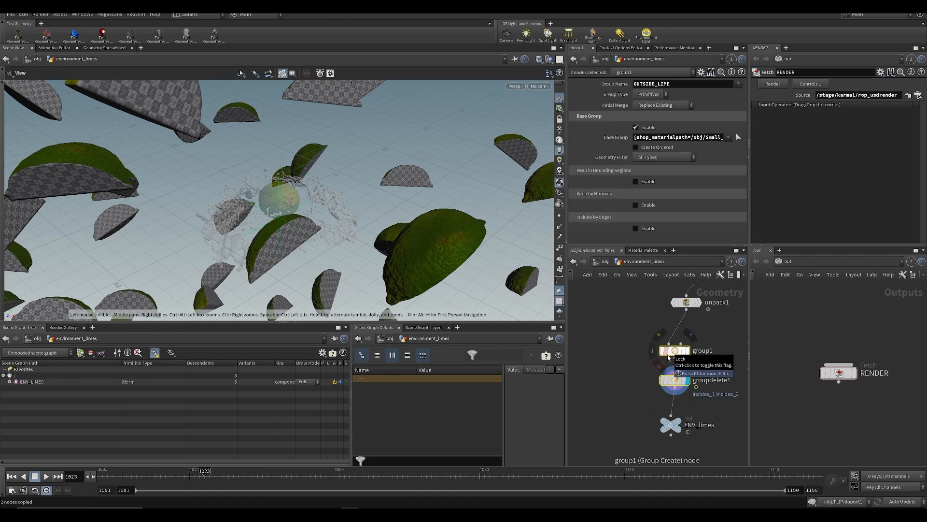
Back in the snacks scene, paste group1 and groupdelete1 below object_merge1 inside RNDR_LEMONS, and save the scene
mouse_move(350, 513)
left_click(237, 484)
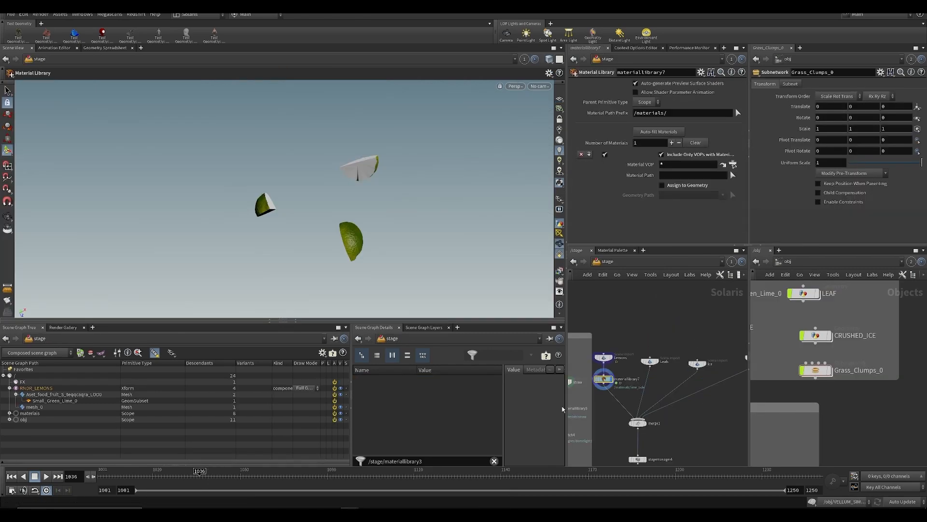
scroll(626, 370, "down", 2)
left_click(611, 361)
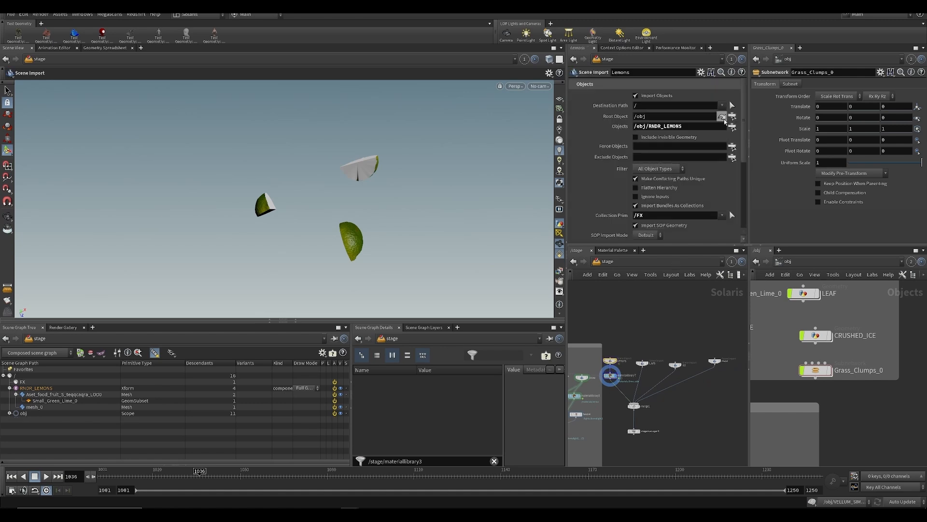
scroll(818, 381, "down", 6)
middle_click_drag(818, 382, 913, 387)
middle_click_drag(773, 366, 901, 398)
scroll(831, 339, "up", 3)
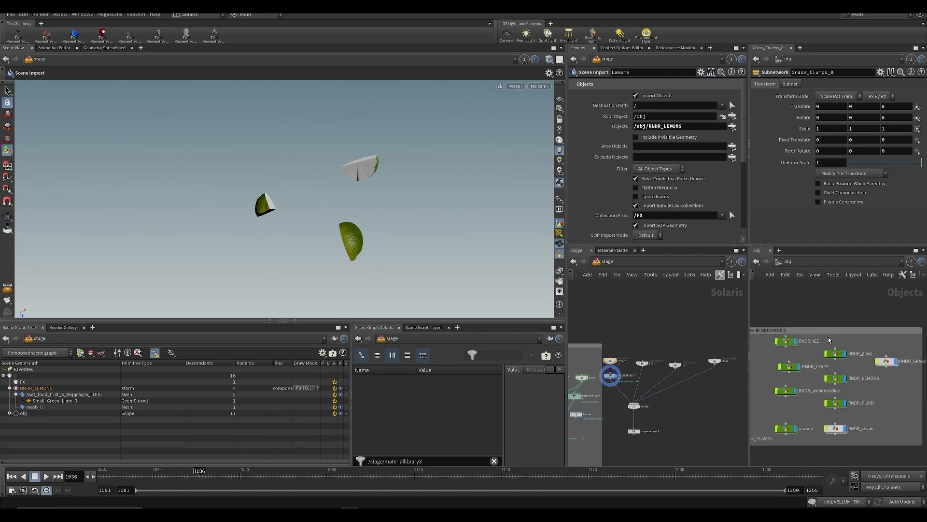
scroll(829, 340, "up", 1)
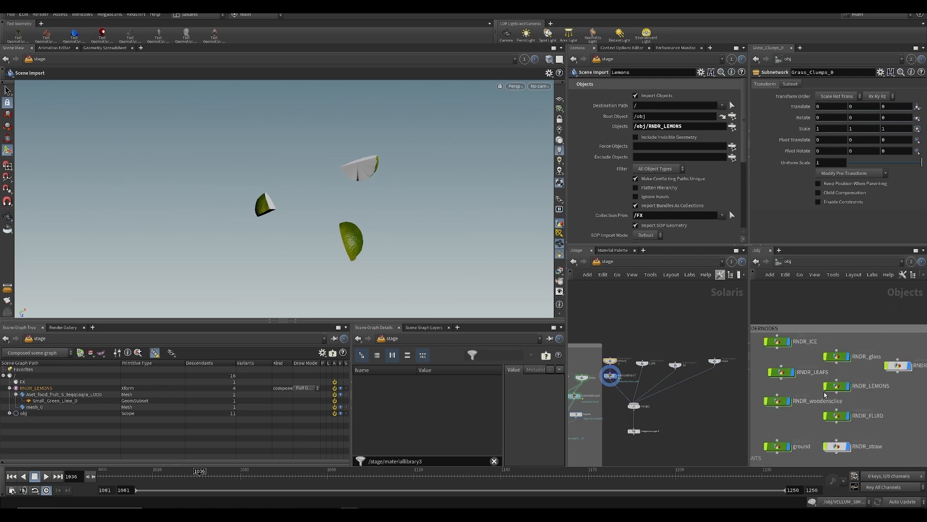
double_click(838, 385)
key("ctrl+v")
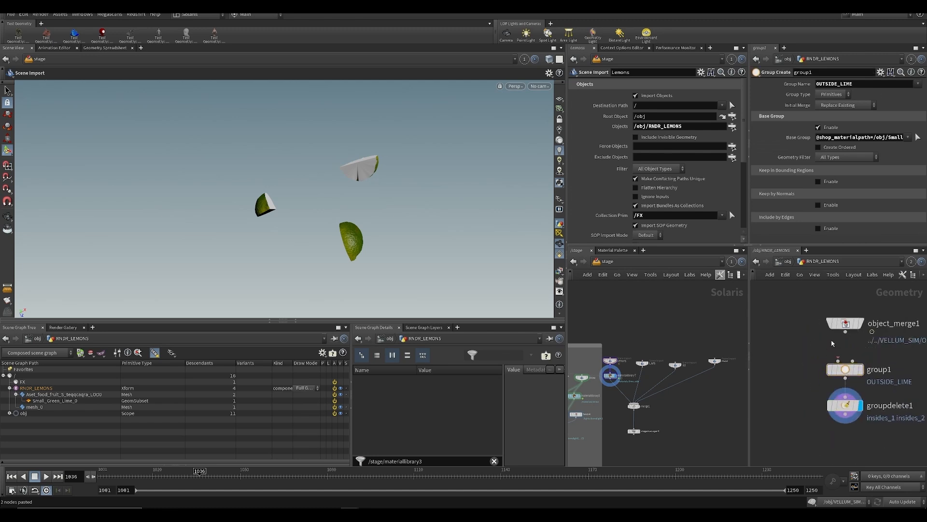
middle_click_drag(829, 365, 828, 332)
key("ctrl+s")
left_click(840, 369)
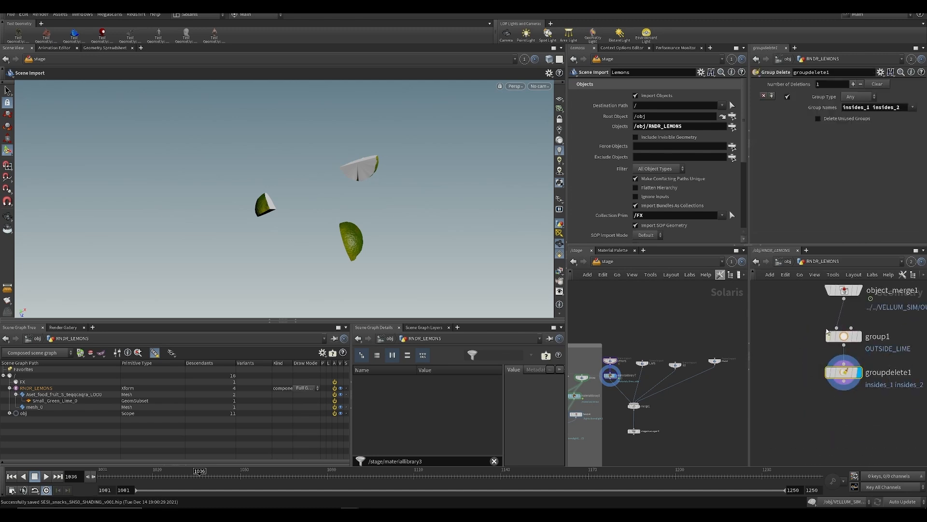
Select materiallibrary7, link the scene view to group 2 to frame the RNDR_LEMONS geometry, and scrub to frame 1043
scroll(631, 369, "up", 4)
left_click(590, 382)
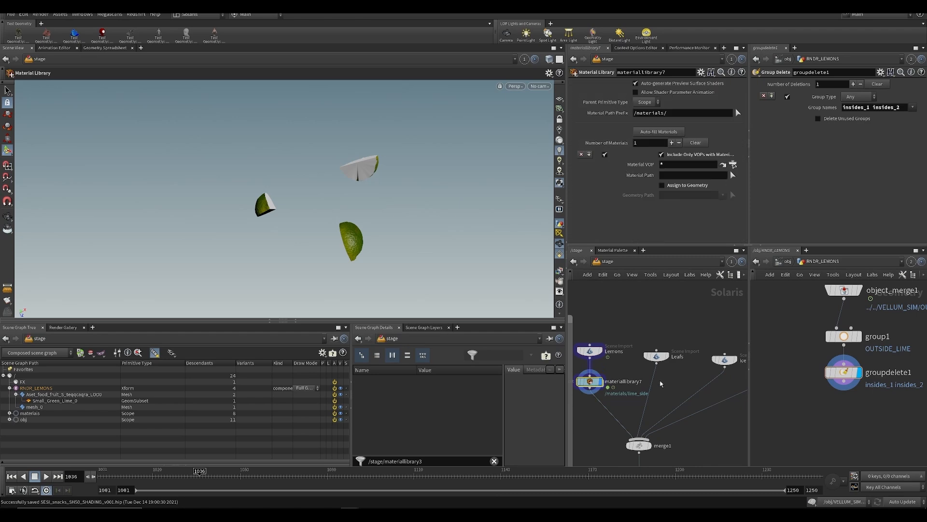
left_click(524, 59)
left_click(539, 112)
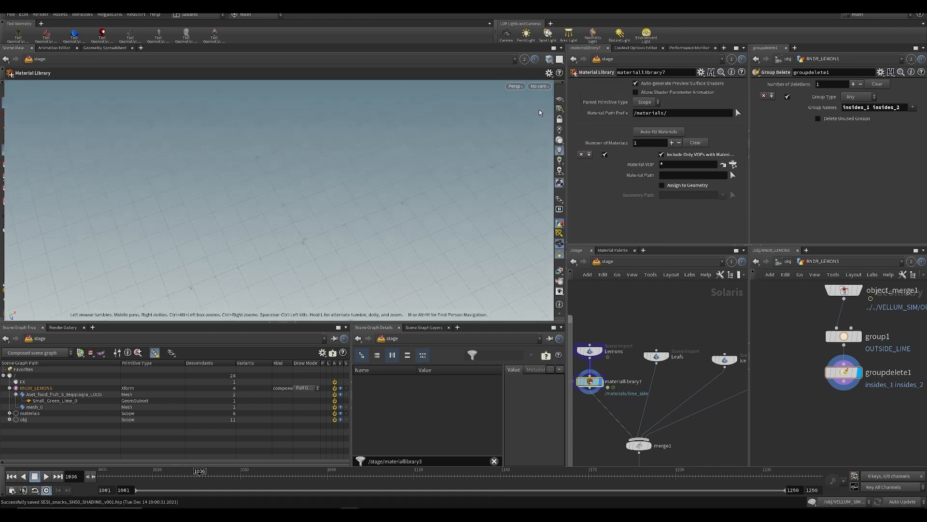
left_click(846, 375)
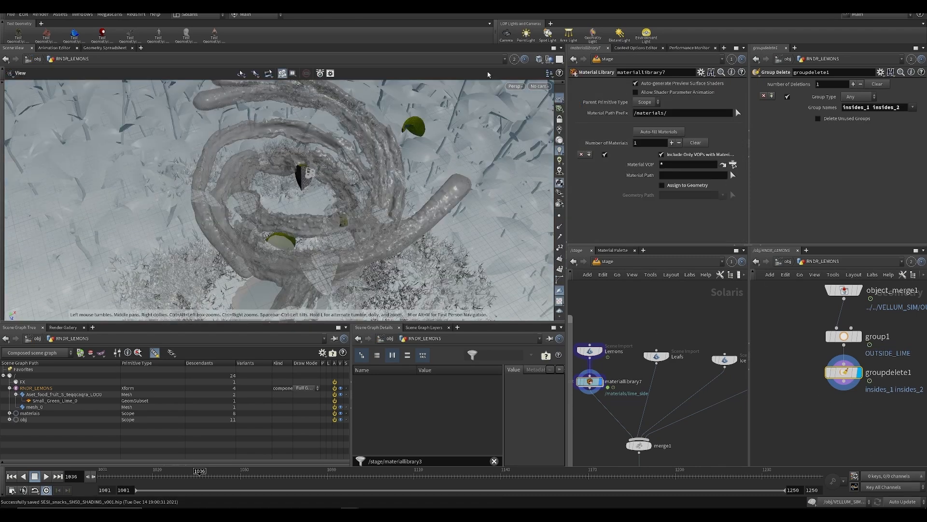
left_click(563, 88)
key("space+g")
left_click_drag(320, 207, 202, 223)
mouse_move(209, 477)
left_mouse_down()
mouse_move(220, 477)
mouse_move(212, 472)
left_mouse_up()
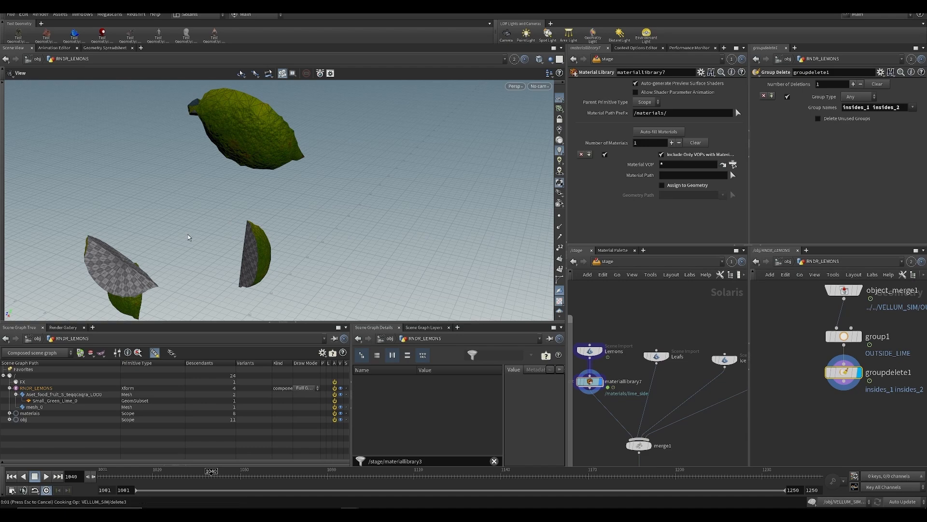
Try a Delete node below groupdelete1 to check the available groups, and remove it
key("Tab")
type("delete")
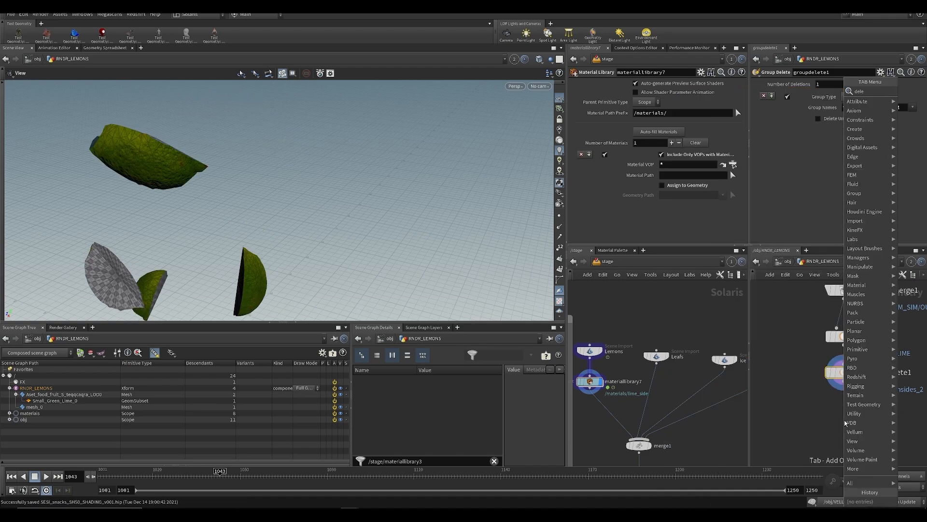
key("Return")
left_click(908, 84)
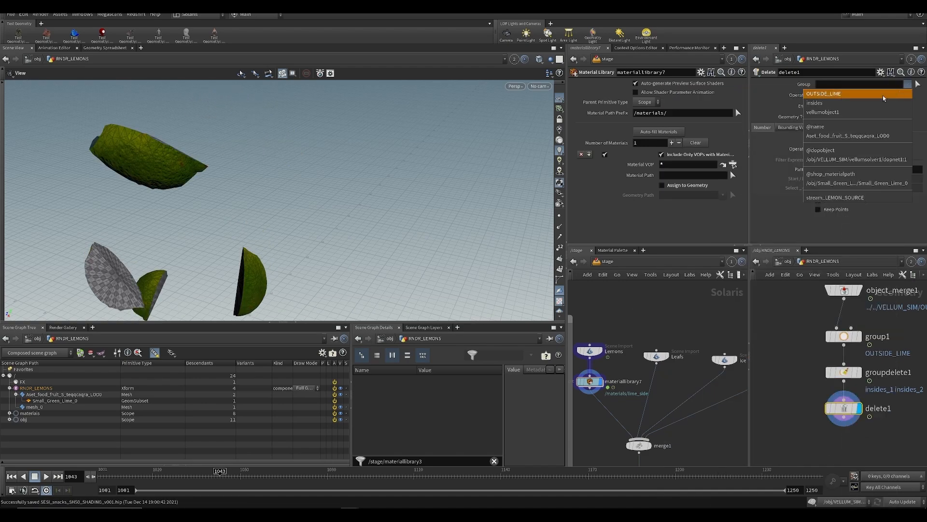
left_click(851, 105)
middle_click_drag(217, 199, 341, 200)
key("ctrl+z")
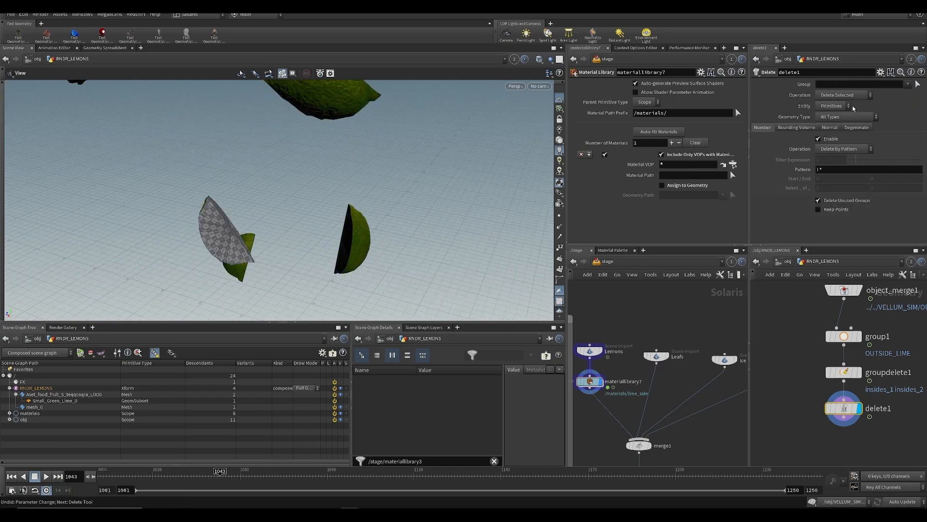
left_click(908, 86)
left_click(871, 94)
key("ctrl+z")
key("ctrl+x")
Save the scene, and replace the material entries of materiallibrary7 with an auto-filled lime_side entry
scroll(593, 382, "up", 2)
key("ctrl+s")
left_click(695, 143)
left_click(670, 132)
left_click(698, 154)
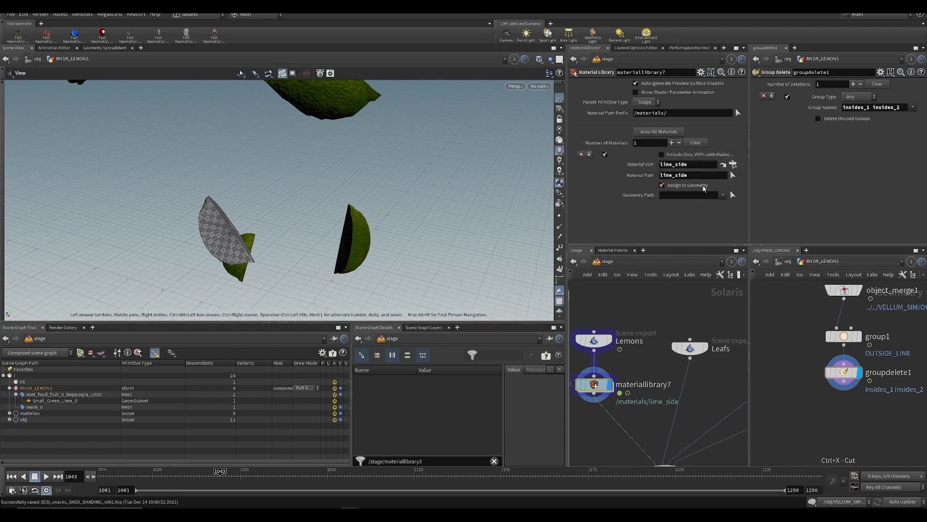
Switch to the other Houdini session, return to its stage network, and open the materiallibrary2 node with the Small_Green_Lime_0 shader
scroll(632, 338, "down", 4)
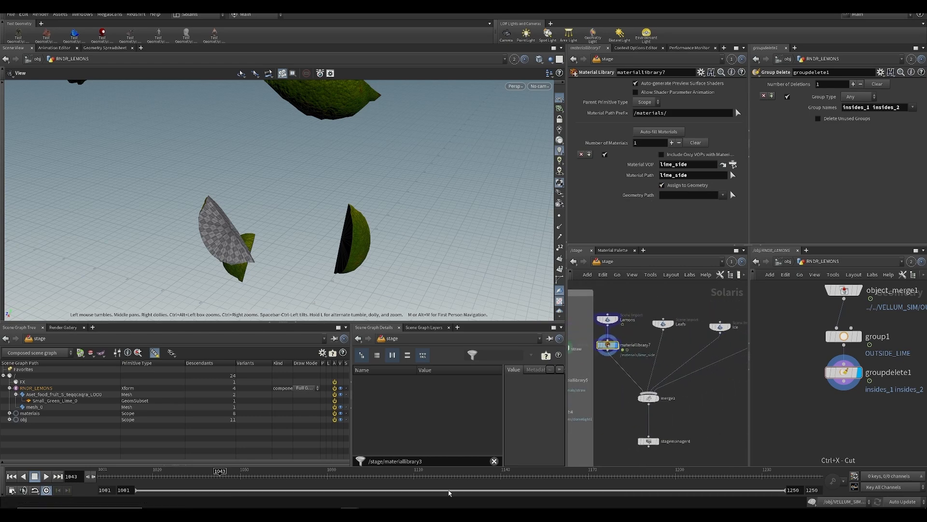
mouse_move(350, 515)
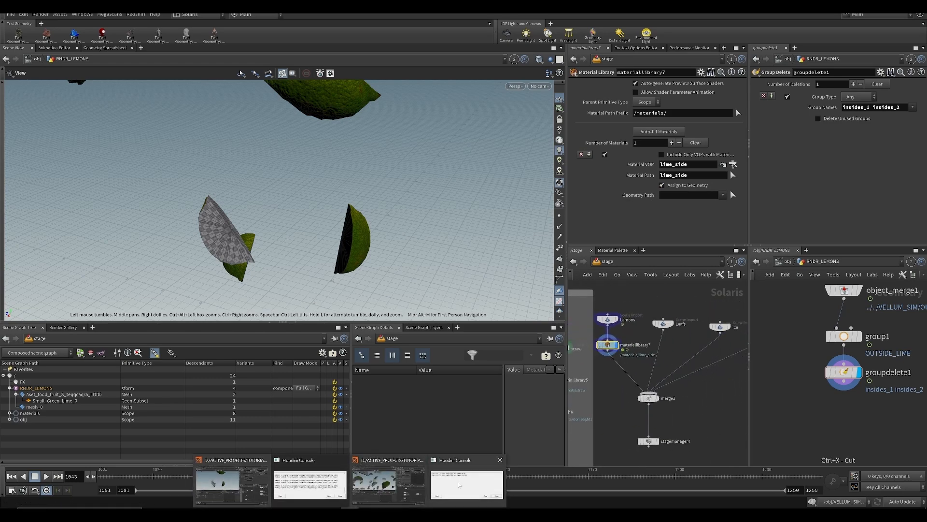
middle_click_drag(600, 417, 615, 420)
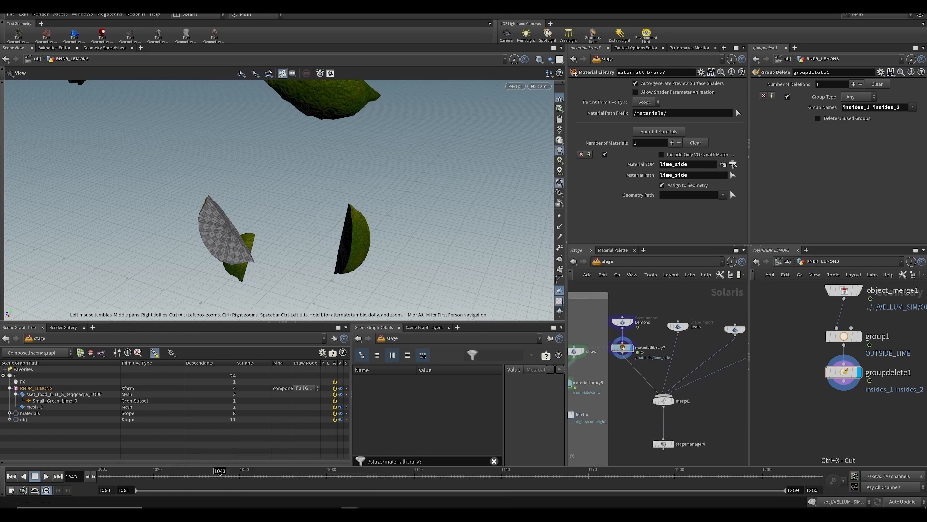
mouse_move(352, 513)
left_click(405, 483)
scroll(647, 374, "down", 5)
middle_click_drag(631, 373, 654, 450)
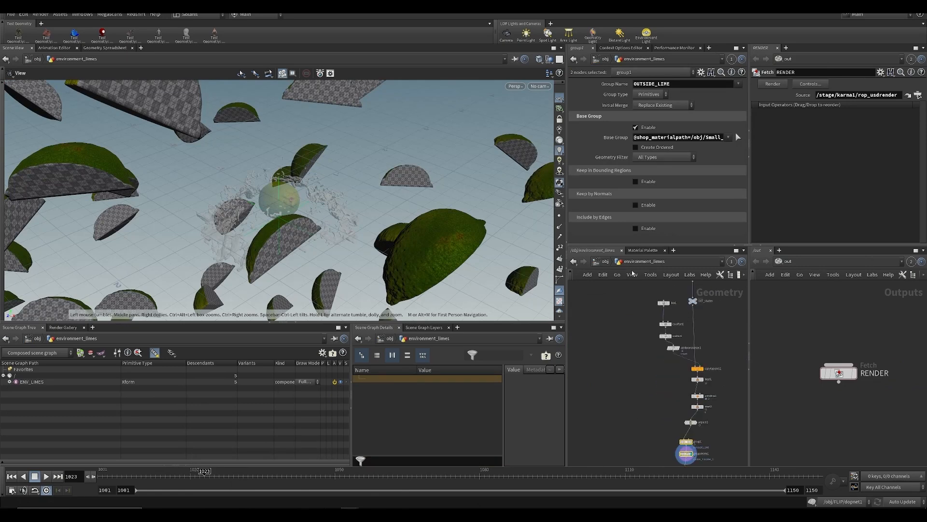
left_click(606, 261)
left_click(637, 324)
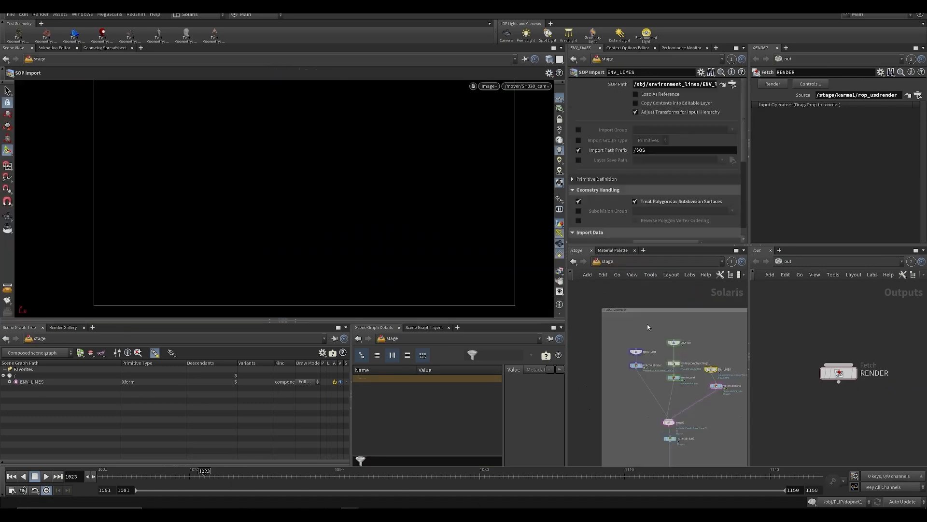
double_click(623, 374)
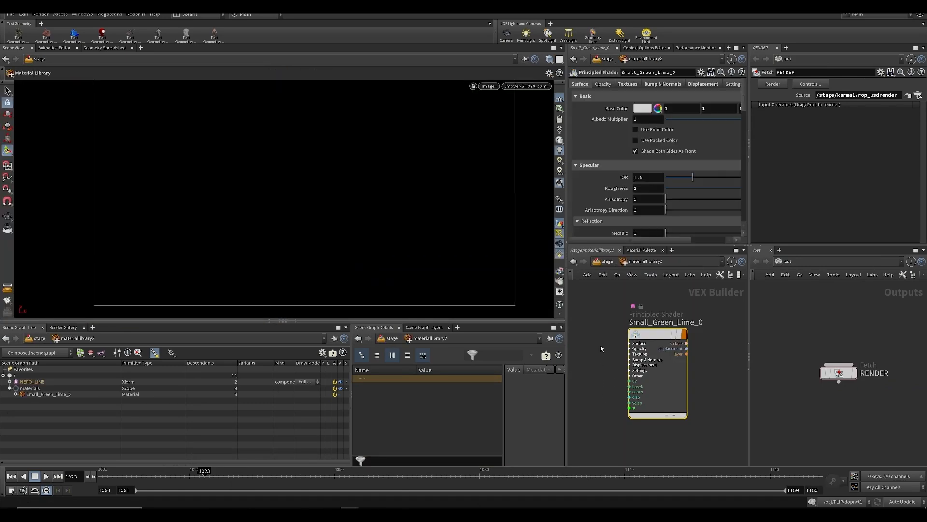
Switch back to the snacks scene and open the contents of materiallibrary7
mouse_move(350, 514)
left_click(231, 485)
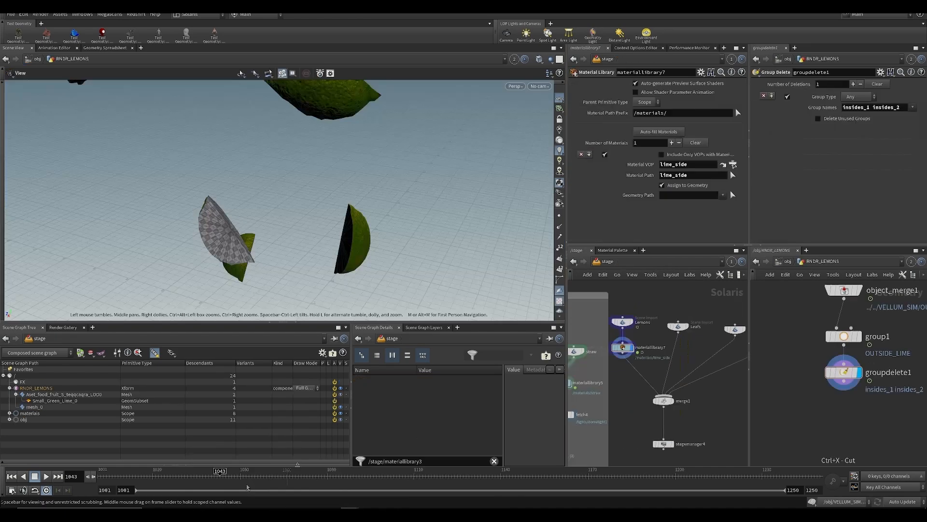
double_click(623, 348)
Try to paste the lime shader beside lime_side, and delete the pasted Grass_Clumps_0 shader
key("ctrl+v")
right_click(647, 347)
left_click(608, 334)
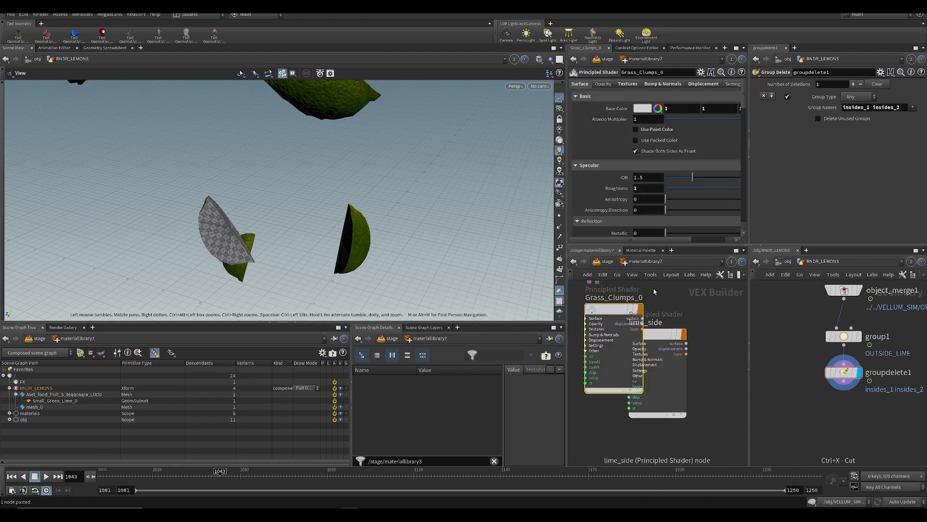
middle_click_drag(608, 334, 653, 351)
key("ctrl+z")
left_click_drag(604, 293, 653, 372)
key("Delete")
Copy Small_Green_Lime_0 from the other session's materiallibrary2, paste it into materiallibrary7 of the snacks scene, and save
mouse_move(350, 513)
left_click(367, 480)
left_click_drag(582, 313, 655, 333)
key("ctrl+c")
mouse_move(350, 513)
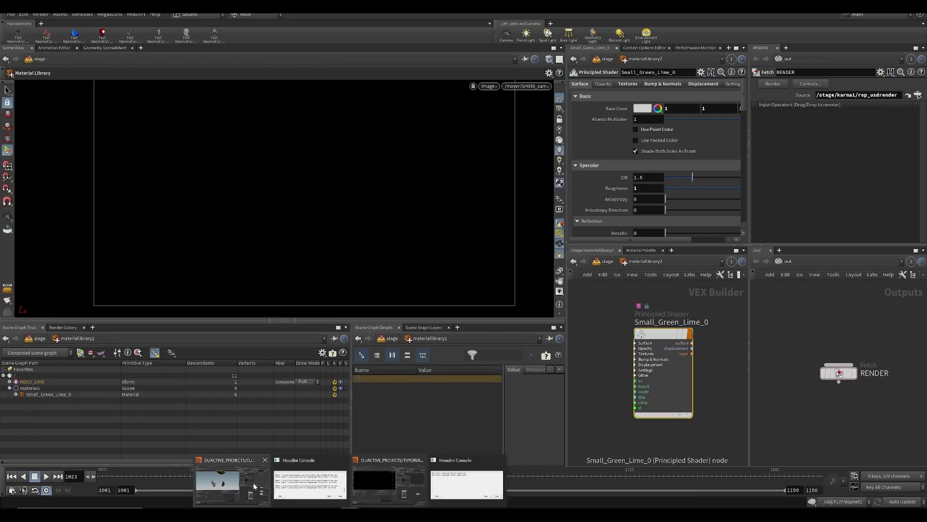
left_click(251, 486)
key("ctrl+v")
scroll(624, 346, "down", 3)
key("ctrl+s")
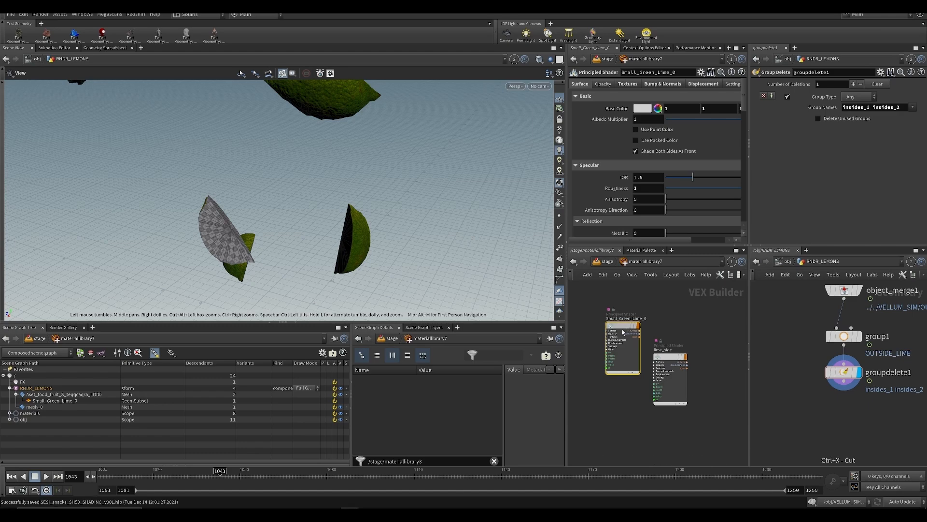
Return to the stage, clear materiallibrary7's entries, auto-fill them with lime_side and Small_Green_Lime_0, and save the scene
key("u")
left_click(678, 142)
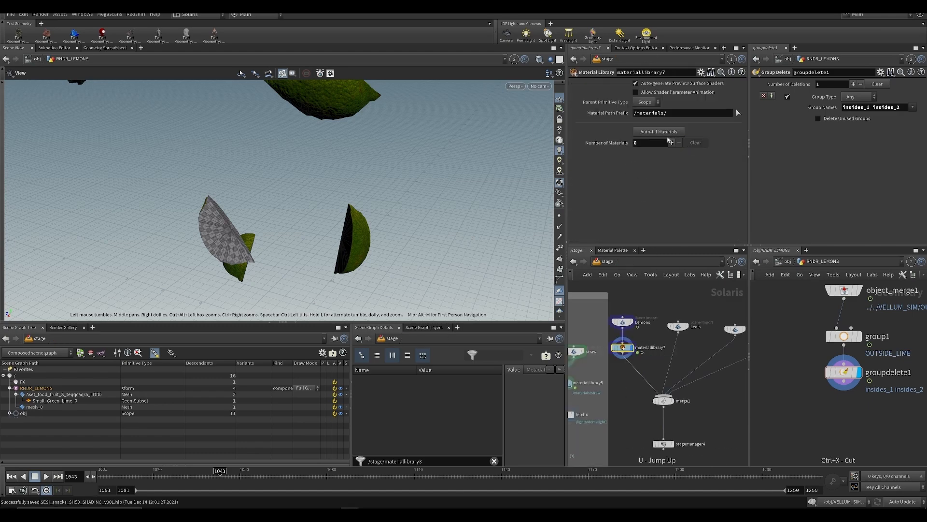
left_click(661, 132)
key("ctrl+s")
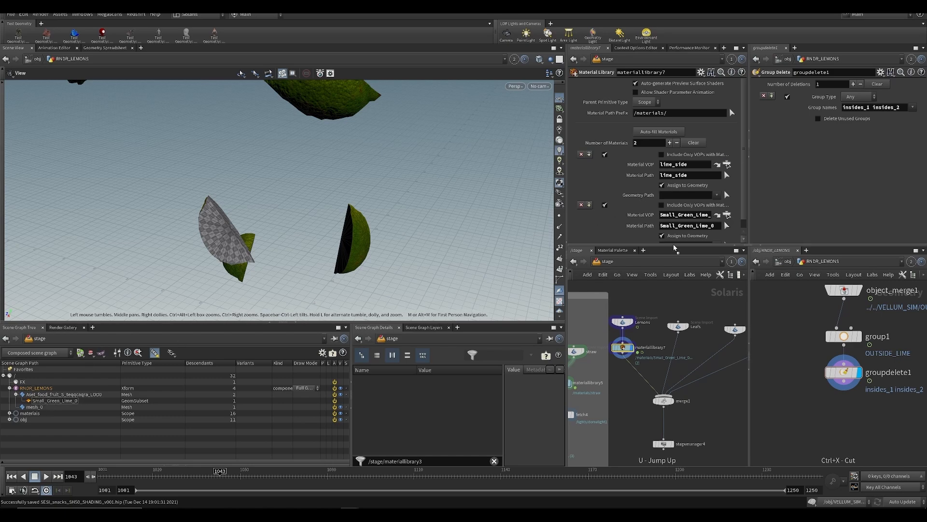
Set the geometry paths under RNDR_LEMONS to mesh_0 for lime_side and the lime asset's Small_Green_Lime_0 subset for Small_Green_Lime_0, and save
left_click(52, 402)
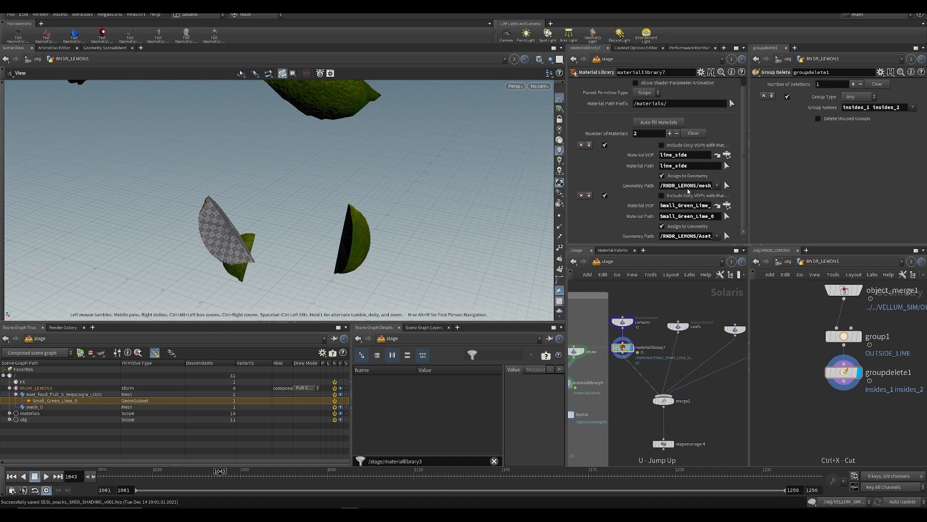
left_click_drag(306, 198, 292, 194)
key("ctrl+s")
Review the prims under RNDR_LEMONS in the scene graph, and link the scene view back to group 1 to show the stage
left_click(29, 388)
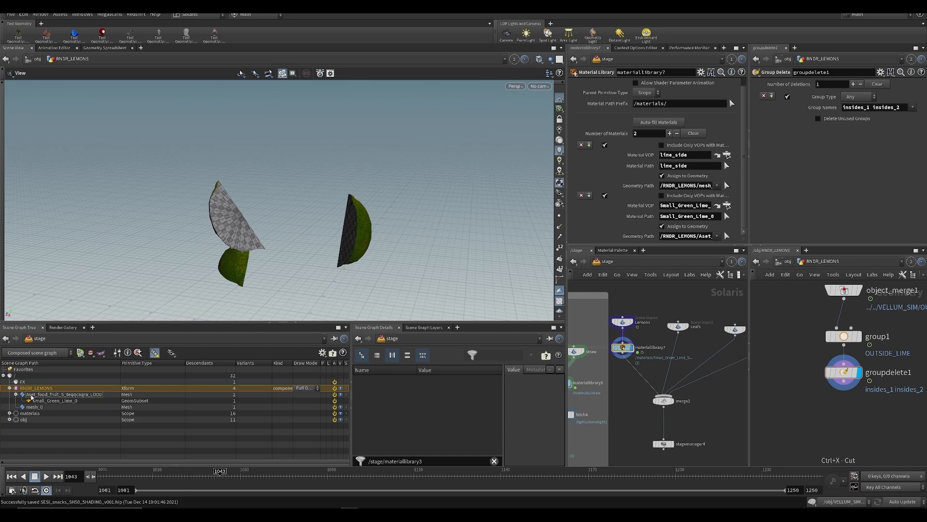
left_click(33, 395)
left_click(47, 407)
left_click(49, 401)
left_click(38, 408)
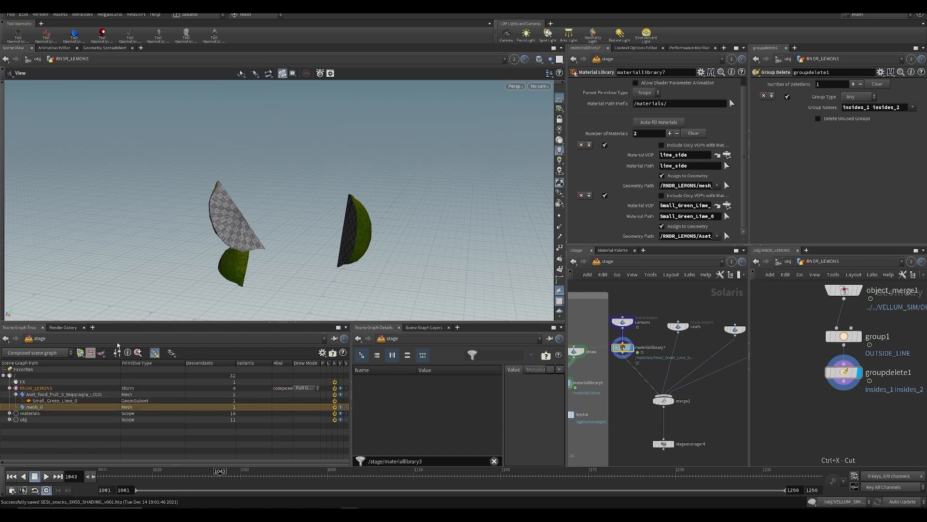
left_click(514, 58)
left_click(519, 109)
key("Escape")
left_click_drag(355, 222, 334, 255)
left_click(547, 87)
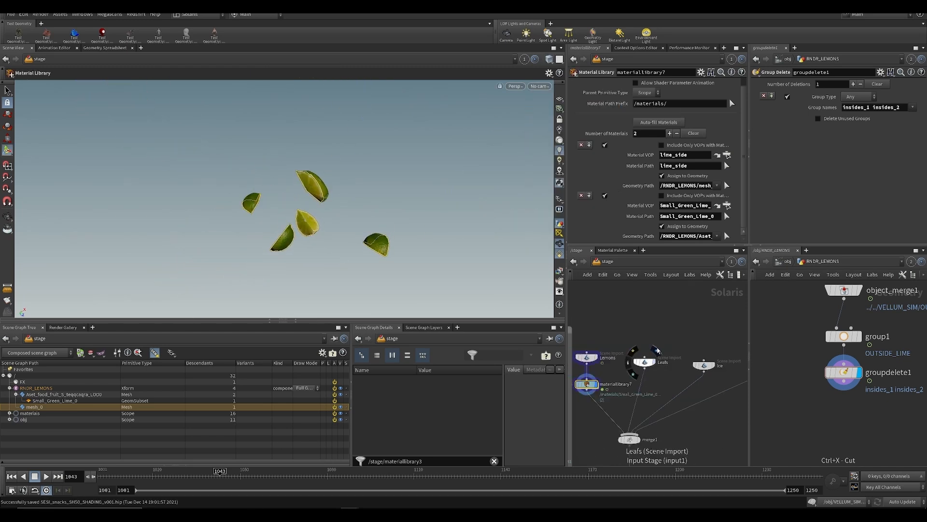
Display and select the Leafs scene import, and save the scene
left_click(657, 350)
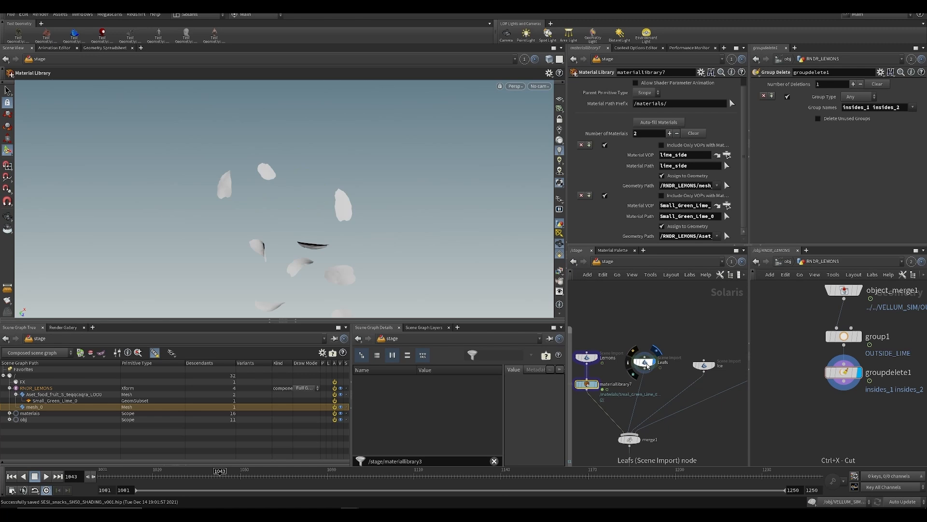
left_click(646, 363)
key("ctrl+s")
Examine the shape and shading of the imported RNDR_LEAFS leaves from several angles and distances
left_click_drag(317, 213, 360, 177, "alt")
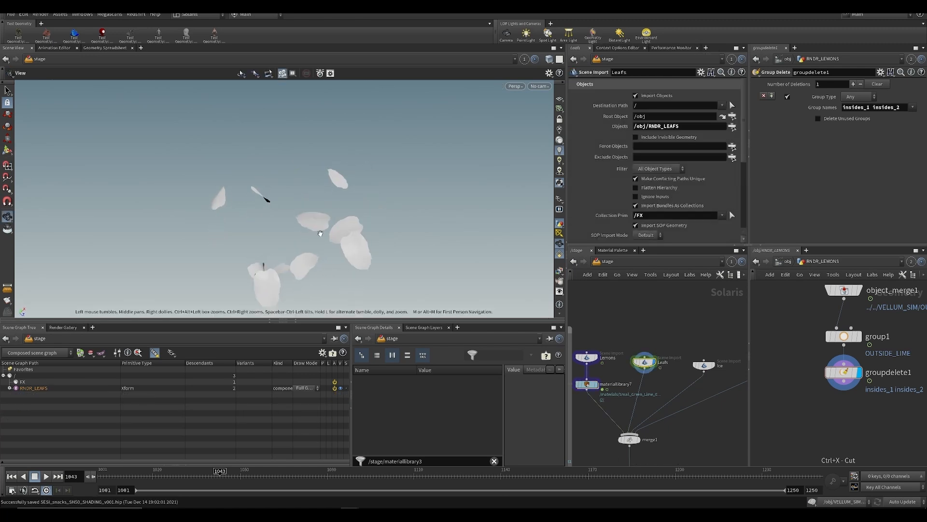
right_click_drag(360, 176, 362, 222, "alt")
left_click_drag(362, 222, 363, 261, "alt")
middle_click_drag(363, 261, 370, 104, "alt")
left_click_drag(371, 104, 373, 159, "alt")
right_click_drag(373, 159, 357, 186, "alt")
middle_click_drag(352, 194, 343, 221, "alt")
right_click_drag(343, 221, 328, 216, "alt")
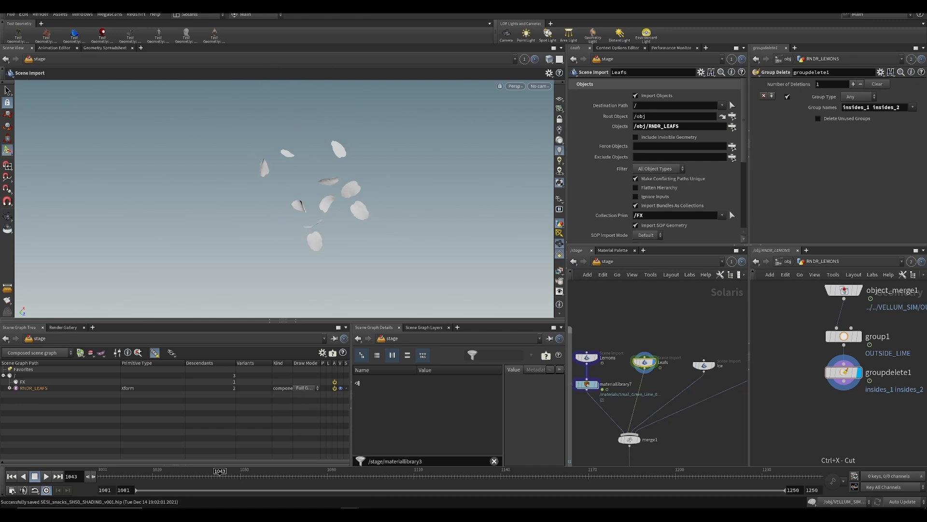
left_click_drag(404, 230, 339, 223, "alt")
right_click_drag(338, 223, 340, 225, "alt")
left_click_drag(340, 225, 286, 267, "alt")
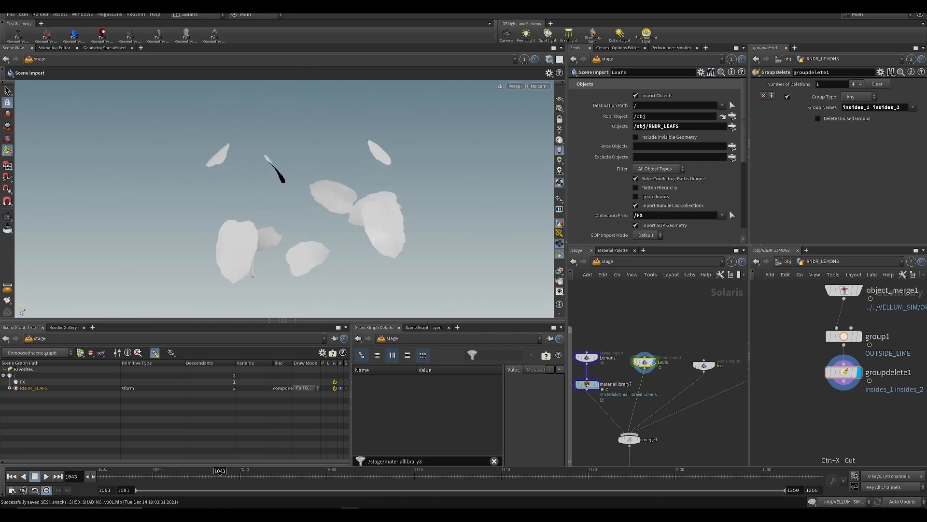
mouse_move(350, 514)
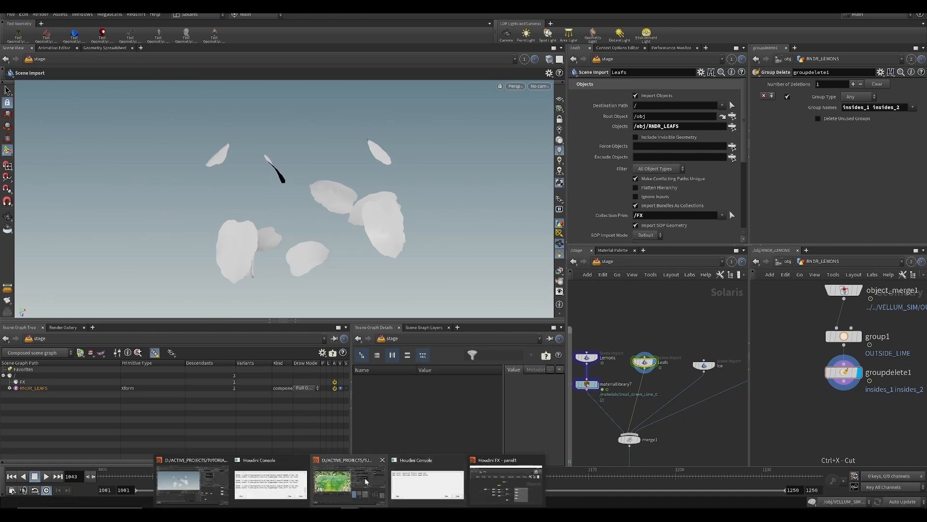
Switch to the other Houdini scene, open its Materials library, and copy the hero_leaf Principled Shader
left_click(347, 479)
scroll(617, 355, "up", 6)
middle_click_drag(635, 374, 538, 378)
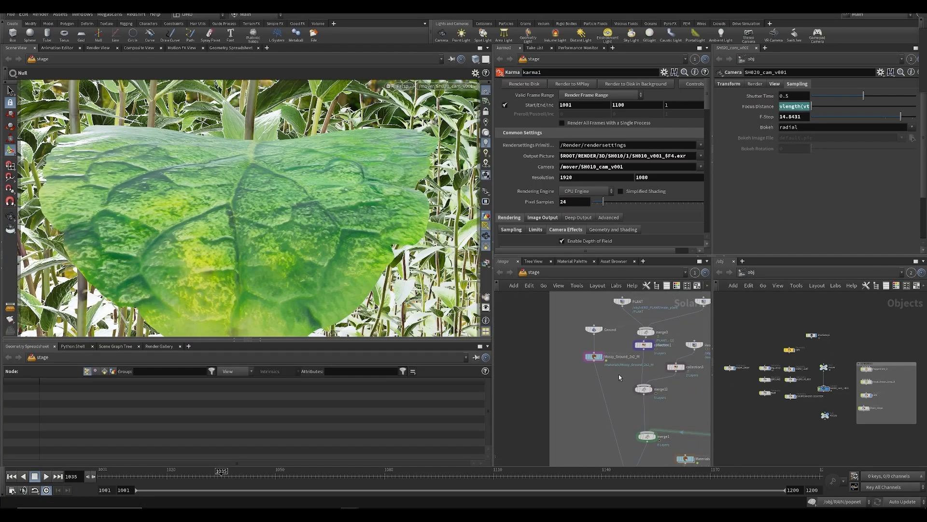
middle_click_drag(623, 374, 569, 394)
scroll(570, 393, "up", 4)
mouse_move(596, 351)
middle_mouse_down()
mouse_move(604, 317)
mouse_move(604, 361)
middle_mouse_up()
scroll(628, 382, "down", 4)
middle_click_drag(652, 408, 621, 389)
scroll(573, 435, "up", 3)
scroll(621, 390, "up", 2)
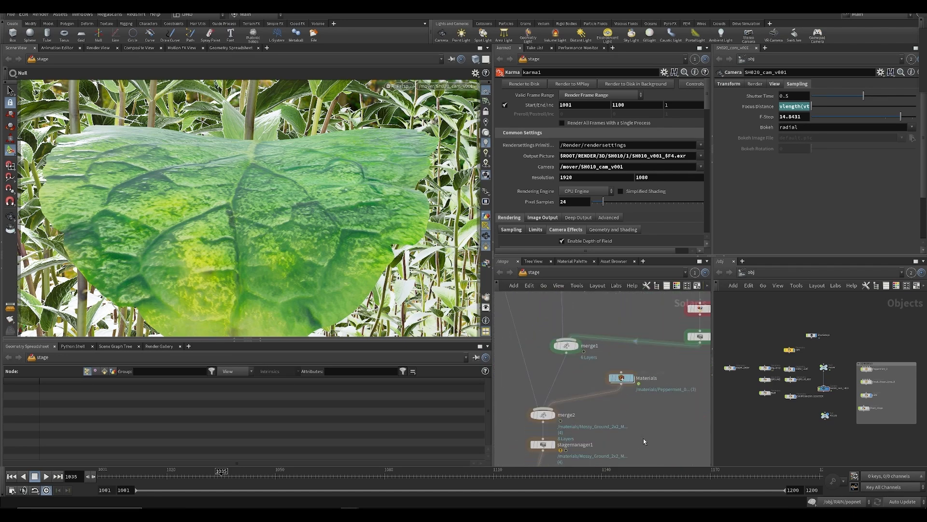
double_click(626, 381)
left_click_drag(575, 396, 556, 379)
left_click_drag(542, 346, 531, 335)
key("ctrl+c")
Back in the snacks scene, insert a Material Library between Leafs and merge1, and paste the hero_leaf shader into it
mouse_move(350, 513)
left_click(191, 481)
scroll(647, 394, "up", 2)
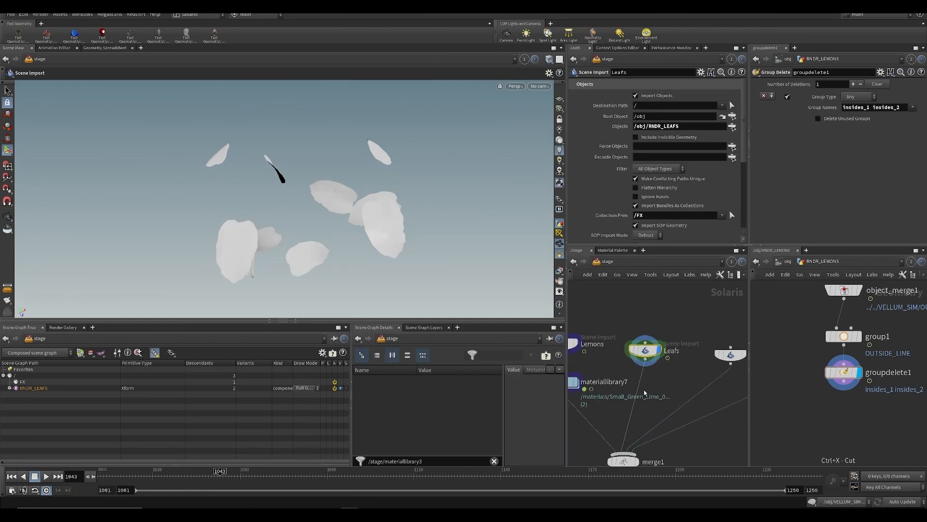
key("Tab")
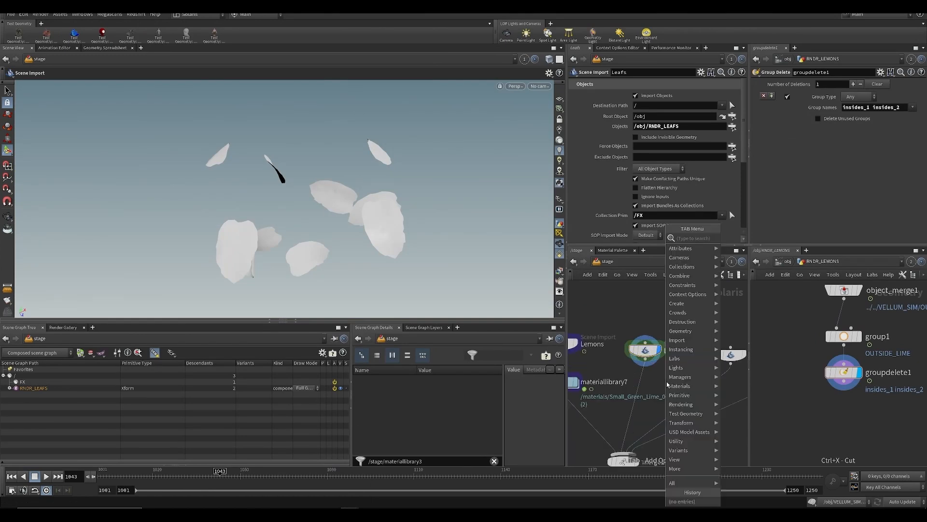
type("mate")
left_click(757, 239)
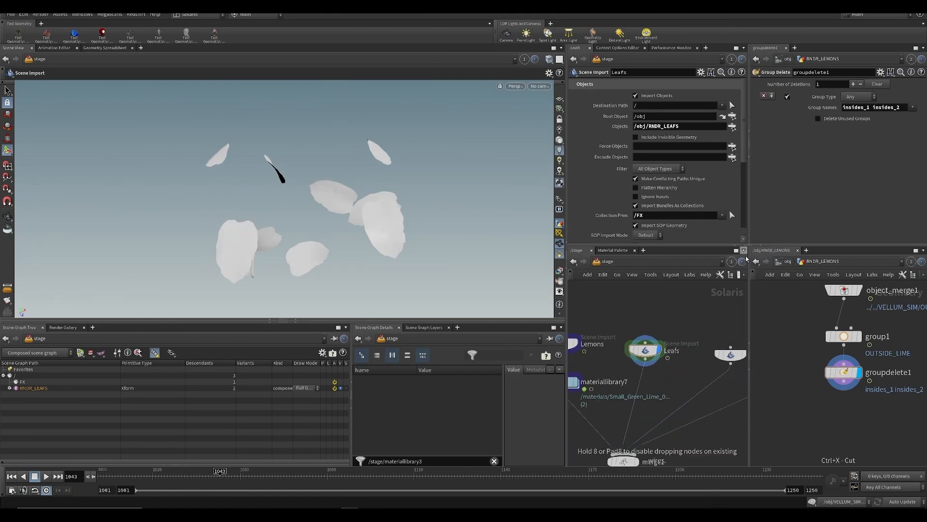
left_click(625, 393)
double_click(631, 392)
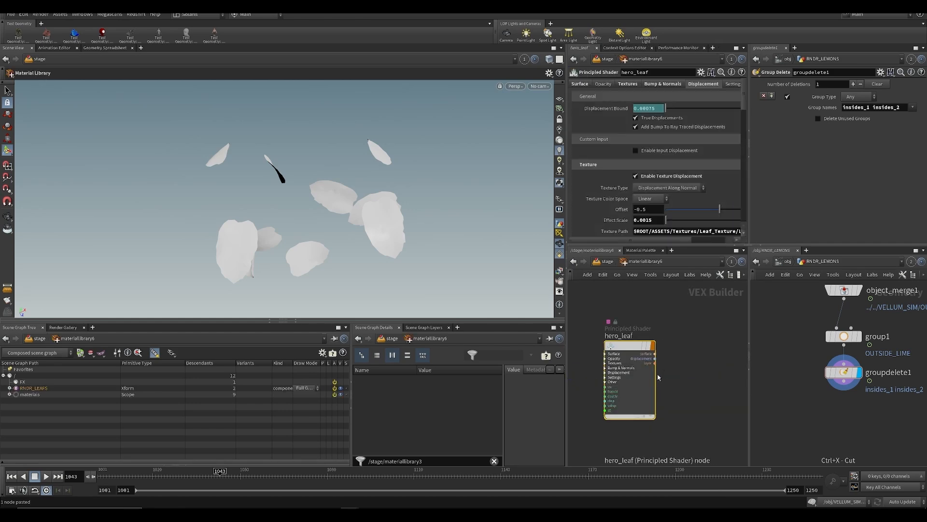
Assign hero_leaf to geometry path *, then display its Material Library to check the shaded leaves, and save
key("u")
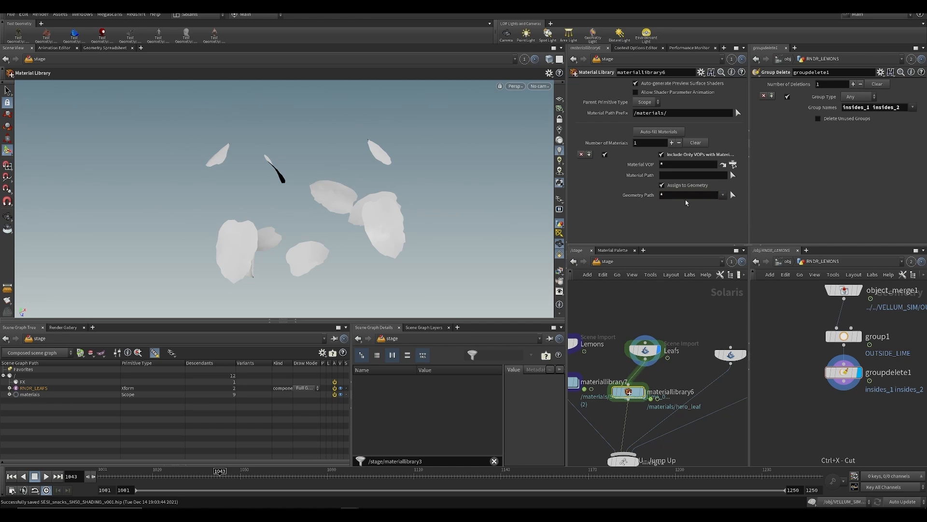
key("r")
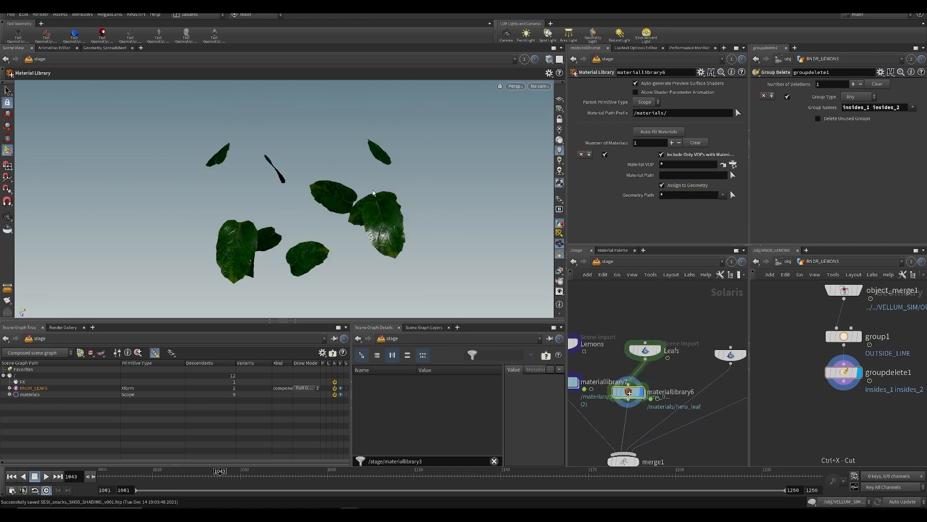
mouse_move(284, 226)
left_mouse_down("alt")
mouse_move(333, 232)
mouse_move(309, 199)
mouse_move(290, 213)
left_mouse_up("alt")
right_click_drag(290, 212, 270, 232, "alt")
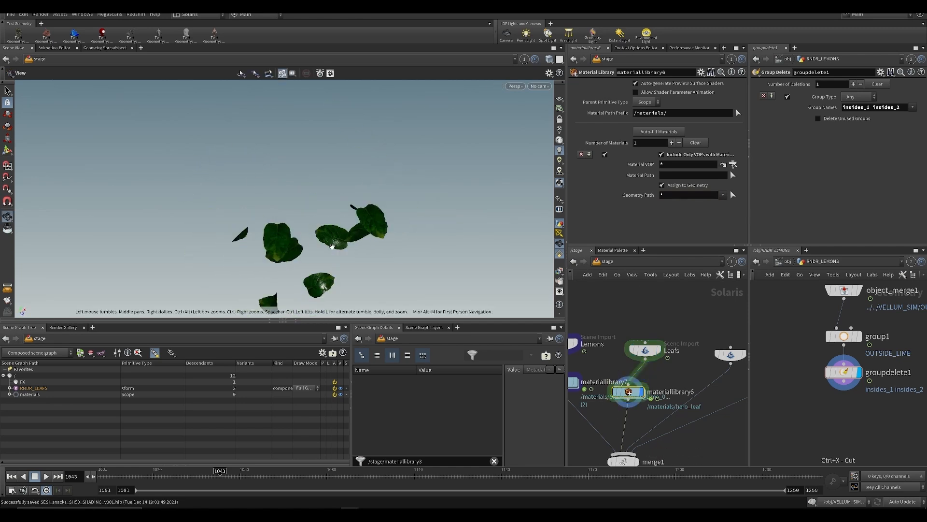
left_click_drag(270, 232, 371, 279, "alt")
key("ctrl+s")
Save the scene and spread out the Ice and Fluid scene imports to make room in the network
middle_click_drag(730, 394, 635, 355)
left_click_drag(643, 318, 633, 314)
scroll(657, 359, "down", 3)
key("ctrl+s")
left_click_drag(715, 326, 717, 360)
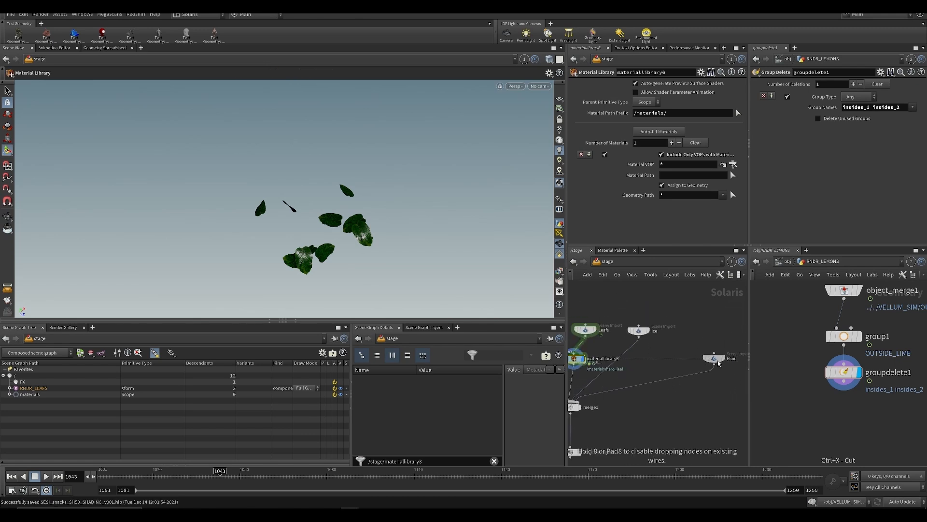
Insert a Material Library between the Ice scene import and merge1, display it, and open its contents
scroll(638, 341, "up", 4)
key("Tab")
type("mate")
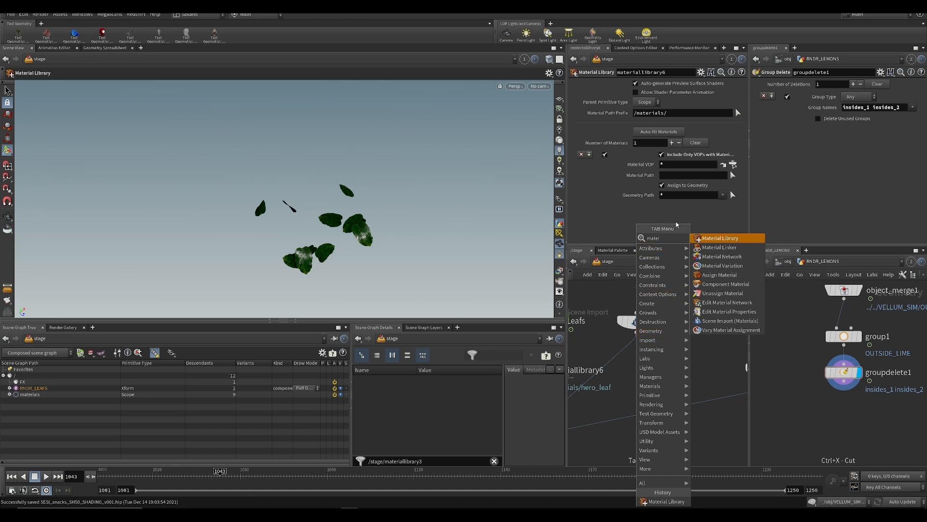
left_click(727, 239)
left_click(627, 351)
left_click_drag(630, 361, 645, 372)
double_click(632, 371)
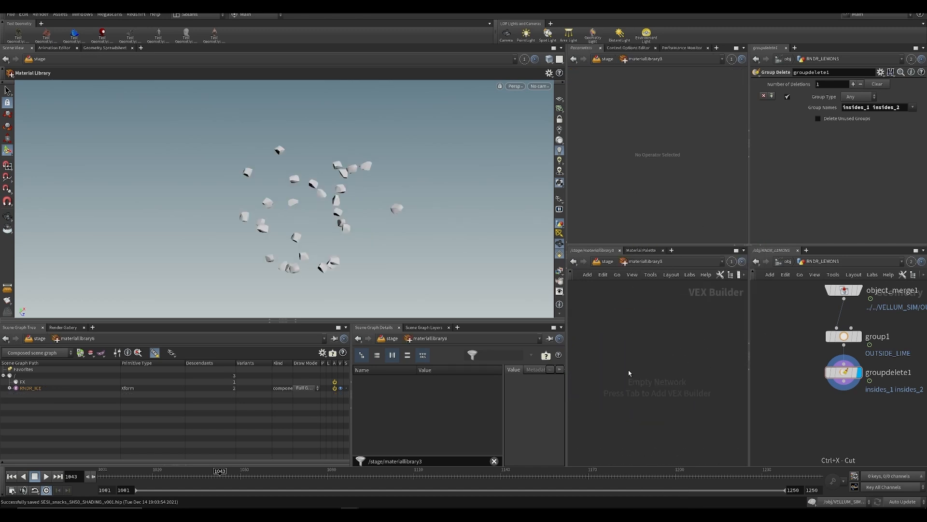
Create a Principled Shader named ice inside the new Material Library and return to the stage network
key("Tab")
type("prin")
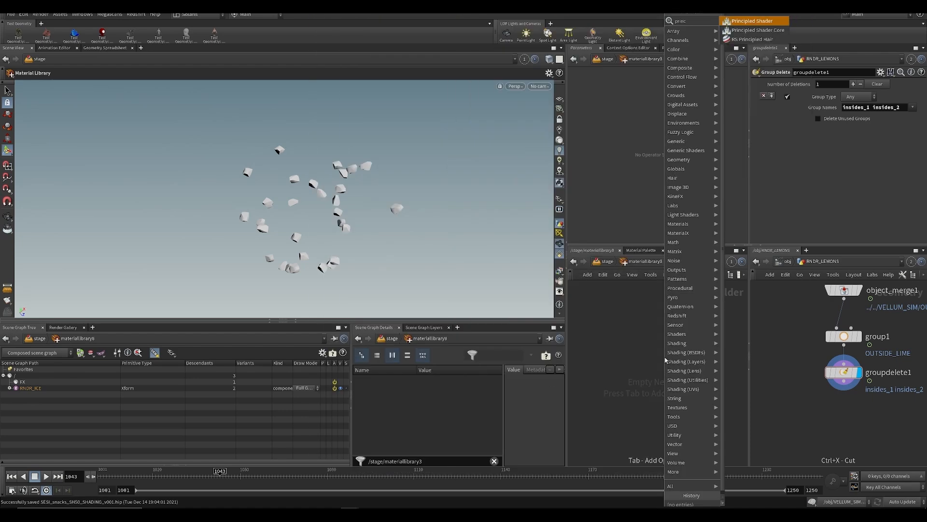
key("Return")
left_click(665, 360)
left_click(650, 347)
double_click(649, 347)
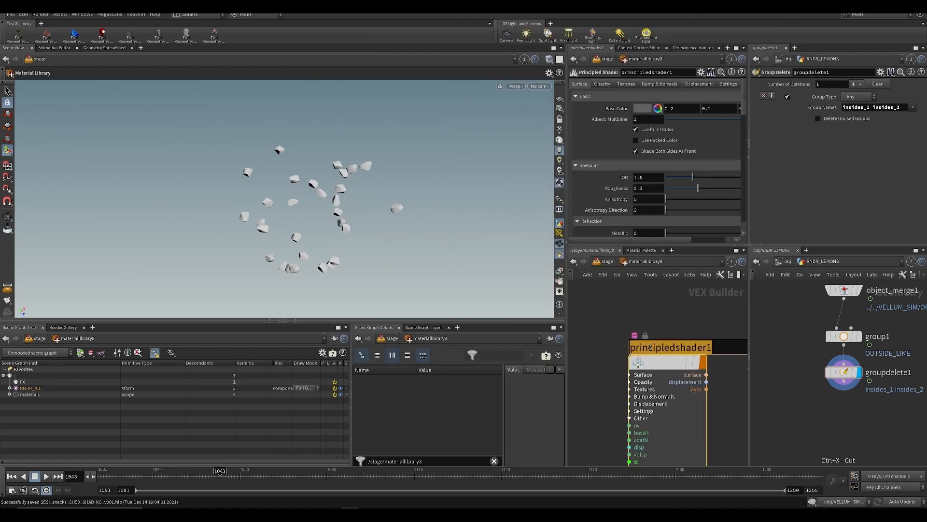
type("ice")
key("Return")
left_click(607, 263)
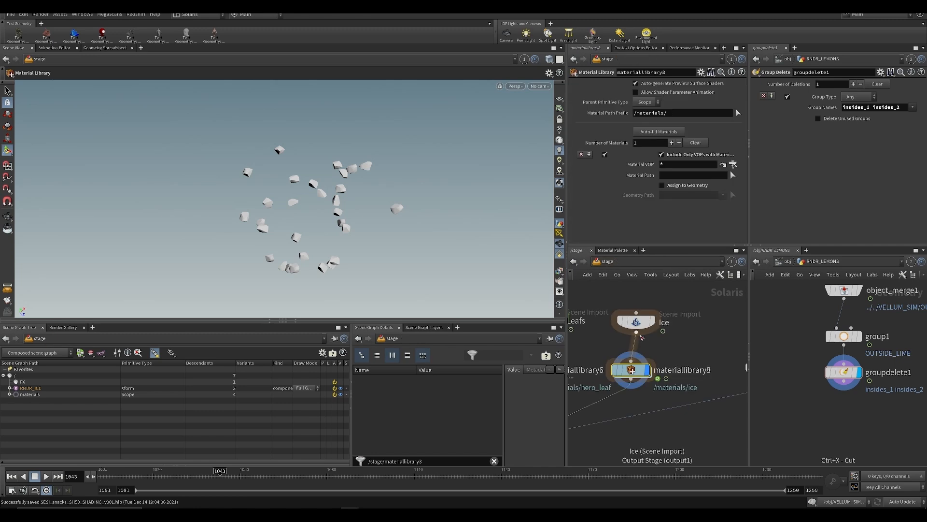
Switch the scene view's renderer to Karma and save the scene
left_click(514, 86)
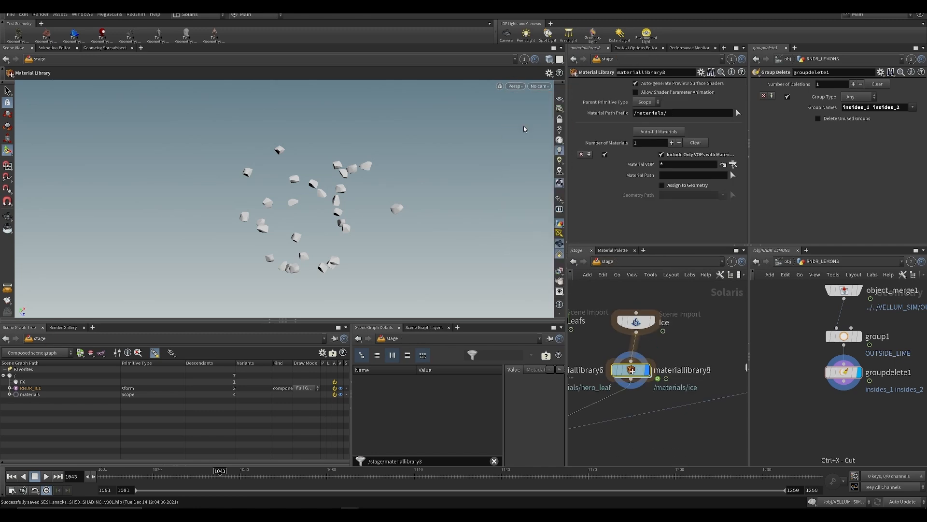
left_click(532, 123)
key("h")
key("ctrl+s")
Detach merge3 from the existing network branch and wire the neighbouring material library directly into the lower merge
middle_click_drag(644, 338, 607, 386)
scroll(689, 377, "up", 3)
scroll(650, 362, "down", 2)
mouse_move(604, 370)
left_mouse_down()
mouse_move(610, 379)
mouse_move(601, 347)
mouse_move(633, 327)
mouse_move(642, 387)
left_mouse_up()
key("y")
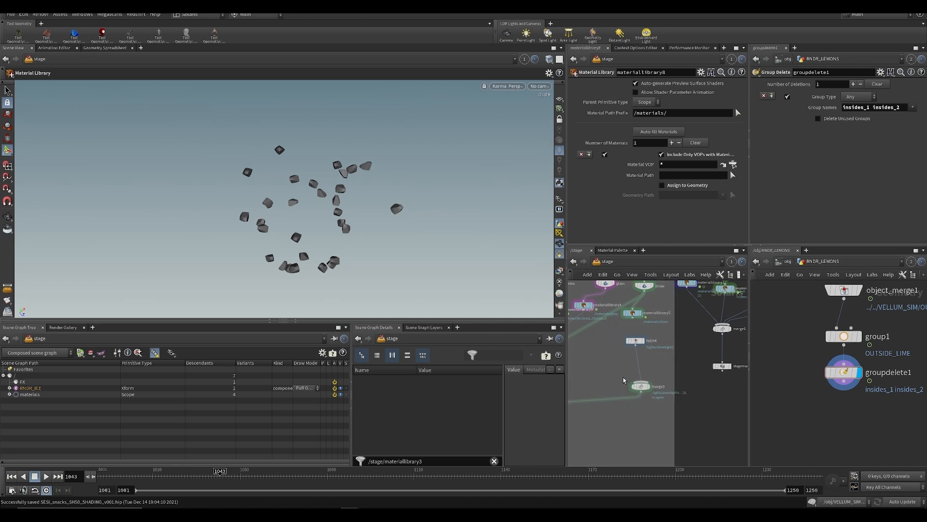
key("h")
left_click(717, 317)
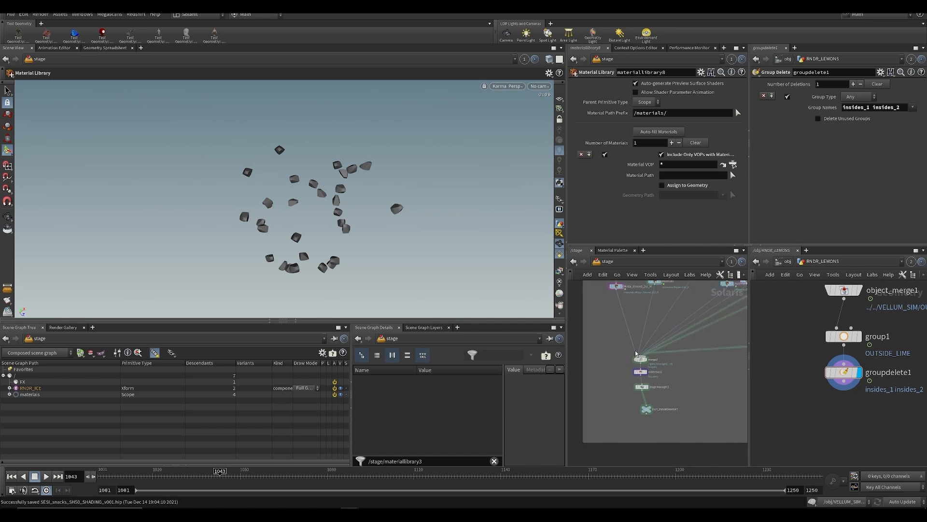
left_click(636, 355)
Wire the ice Material Library into merge3 and move merge3 below the ice branch
middle_click_drag(701, 352, 580, 381)
left_click_drag(634, 396, 635, 397)
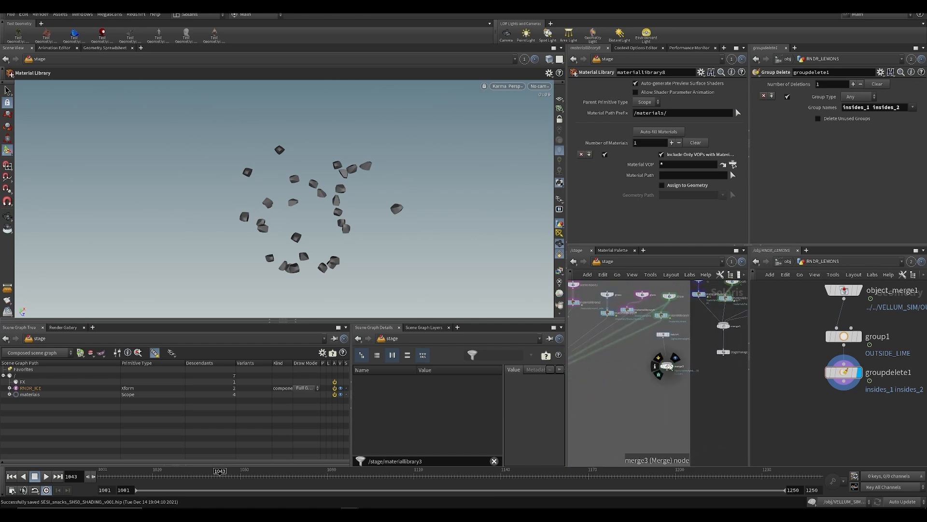
left_click(667, 372)
mouse_move(744, 322)
middle_mouse_down()
mouse_move(660, 357)
mouse_move(726, 314)
middle_mouse_up()
left_click(668, 344)
left_click_drag(631, 373, 720, 395)
left_click_drag(627, 341, 709, 370)
scroll(713, 385, "up", 3)
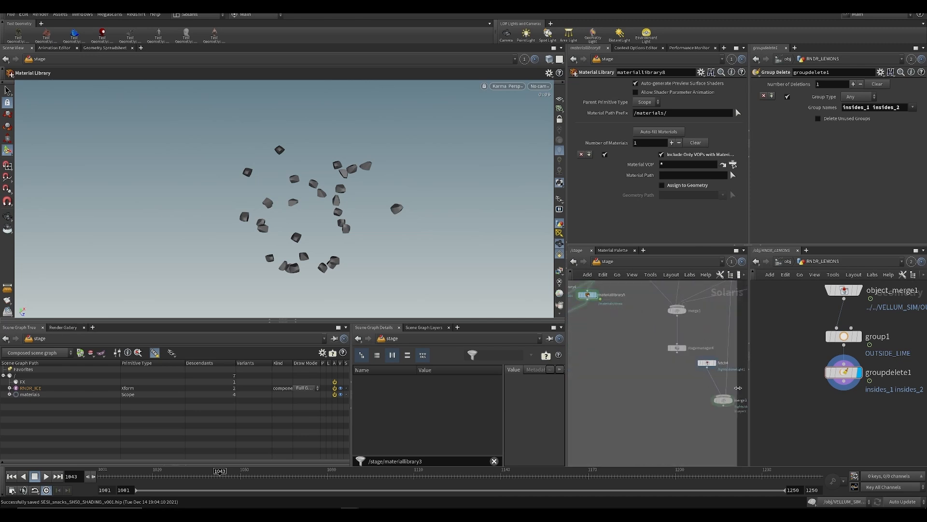
scroll(623, 389, "down", 3)
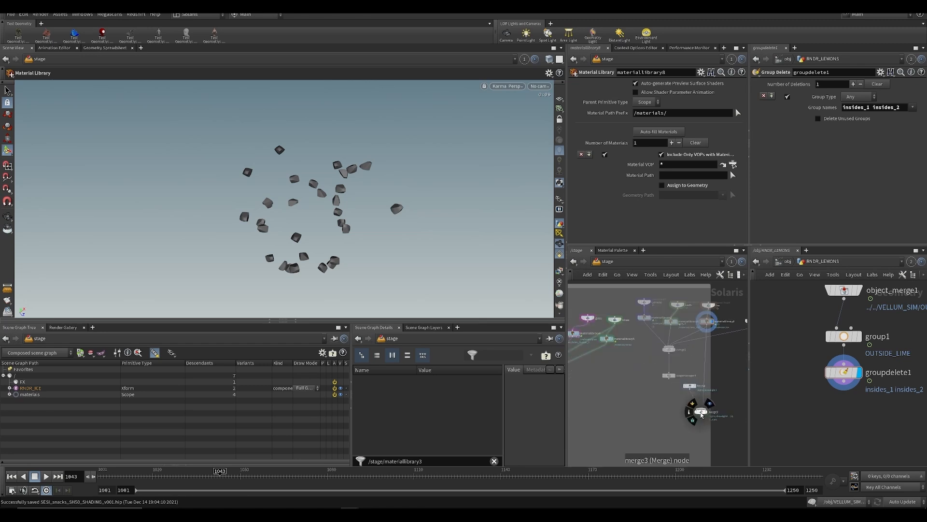
Relocate the domelight1 fetch node beside merge3 by cutting and pasting it, then wire it into merge3 and display the merge
key("ctrl+x")
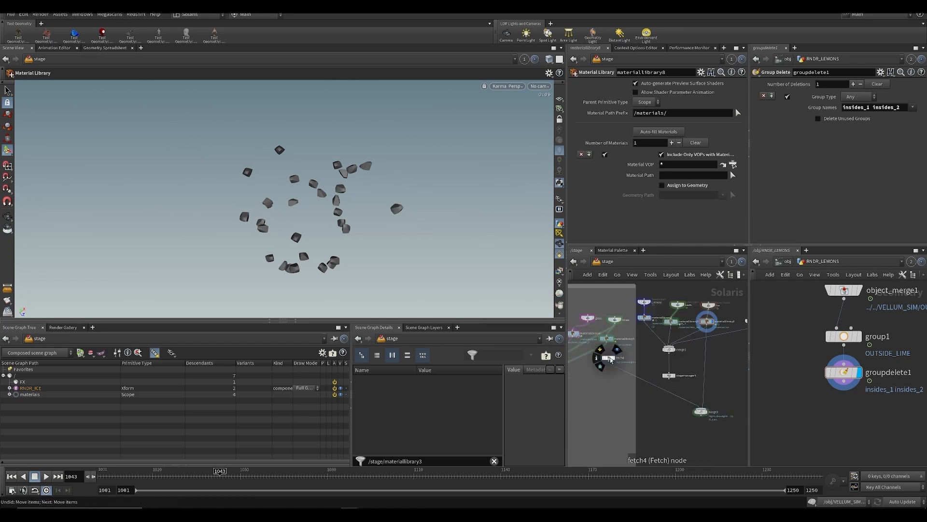
key("ctrl+v")
left_click_drag(663, 380, 720, 378)
scroll(692, 416, "up", 3)
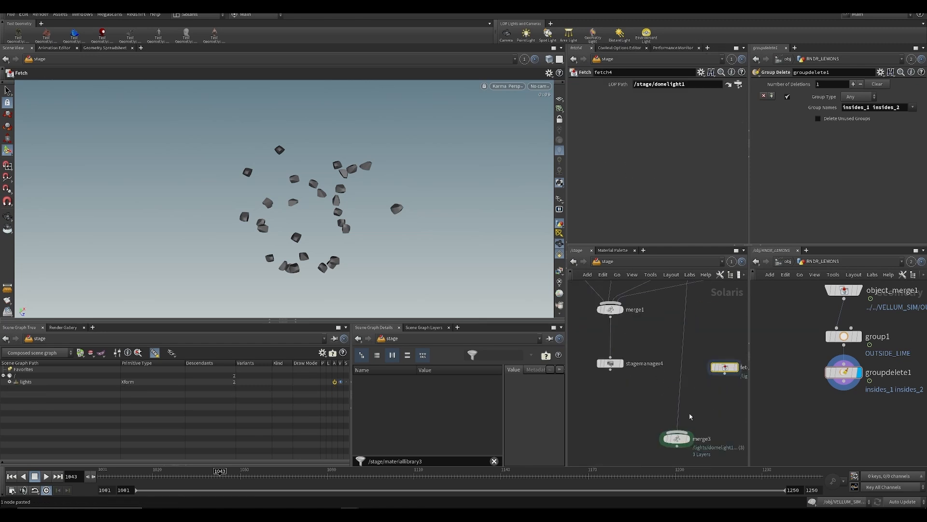
left_click(686, 433)
left_click(687, 439)
middle_click_drag(682, 385, 693, 323)
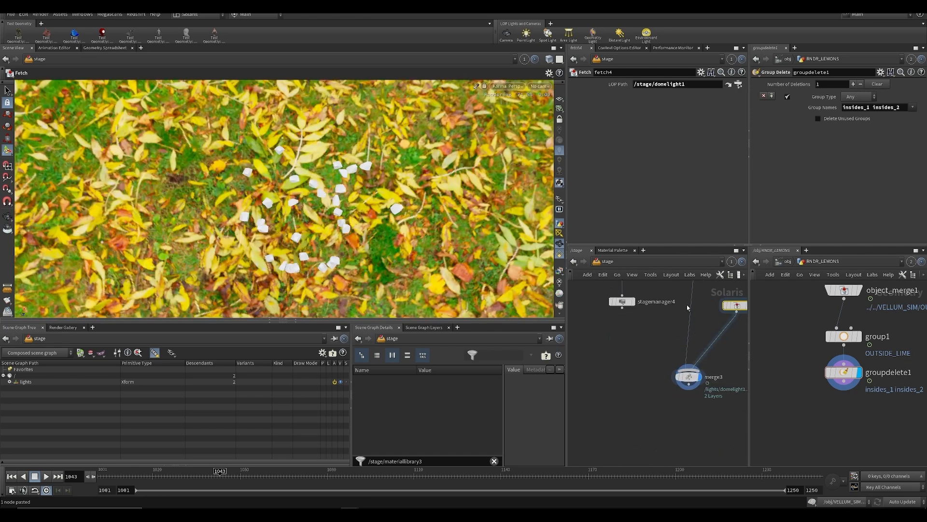
View the ice cubes up close and turn on geometry assignment for the ice Material Library with path *
right_click_drag(362, 234, 411, 276, "alt")
left_click_drag(411, 275, 401, 251, "alt")
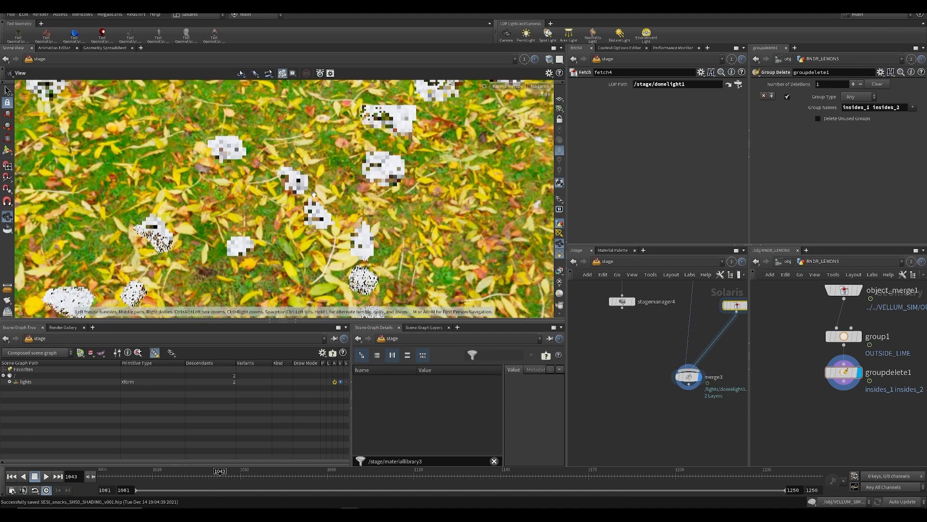
middle_click_drag(654, 409, 617, 493)
left_click(628, 357)
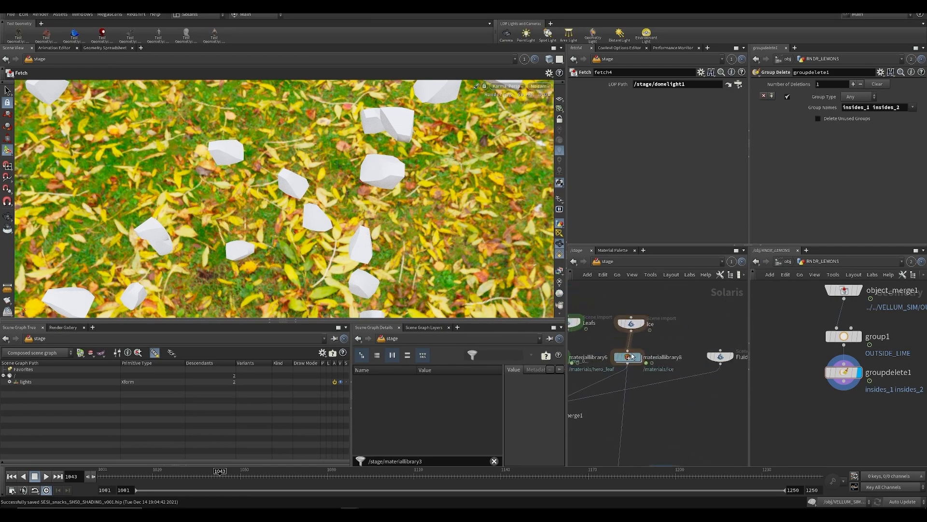
left_click(668, 186)
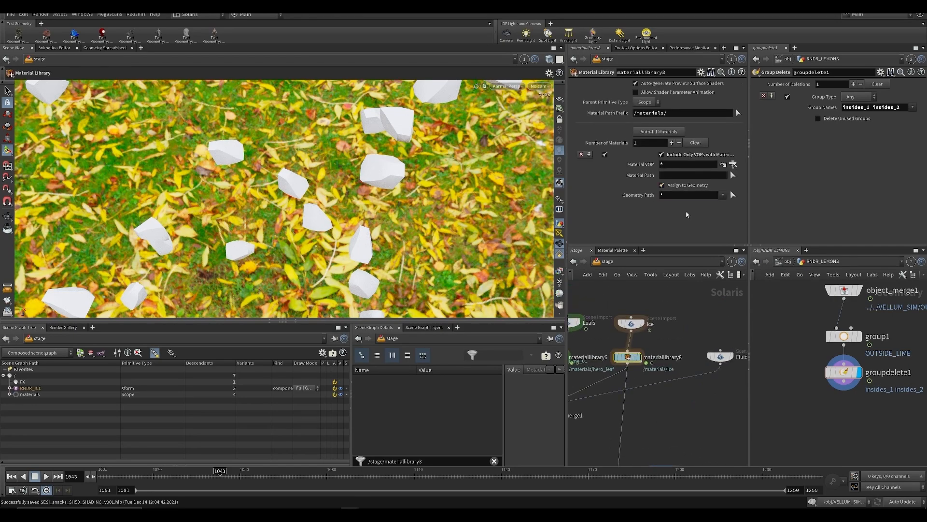
Set the ice shader's base color to 0.6667 grey and its transparency to 1
double_click(628, 358)
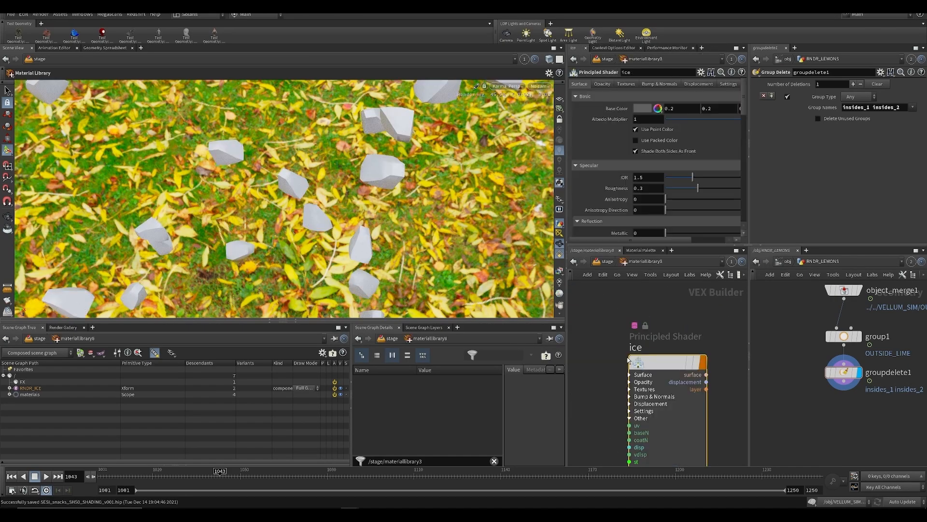
left_click(642, 109)
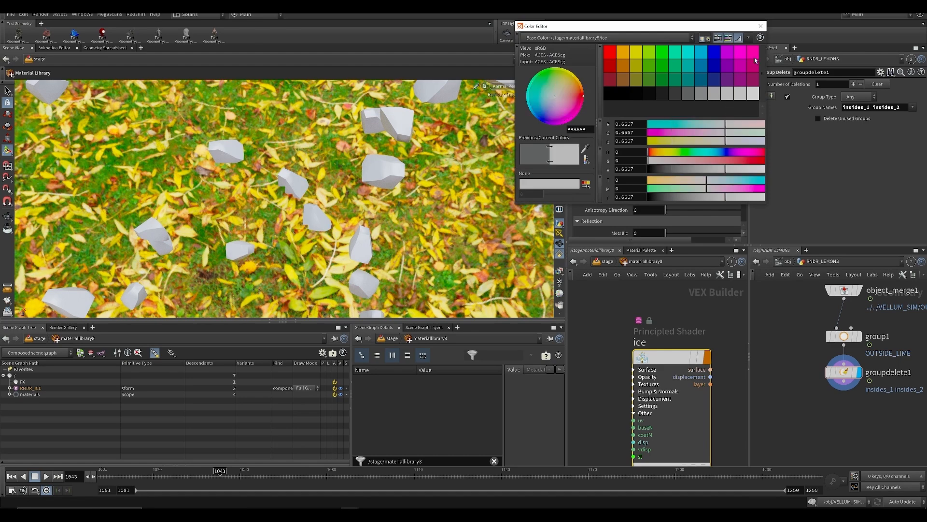
left_click(752, 26)
scroll(656, 200, "down", 5)
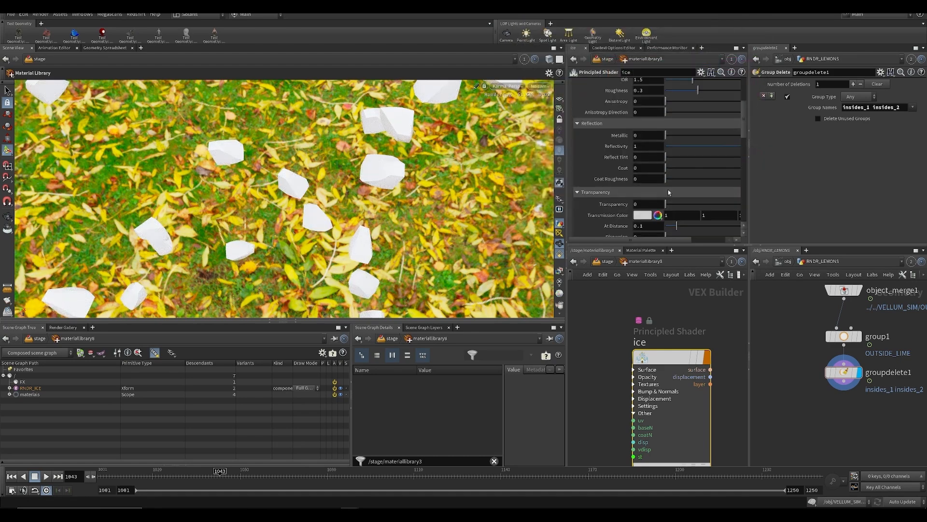
left_click_drag(699, 205, 823, 221)
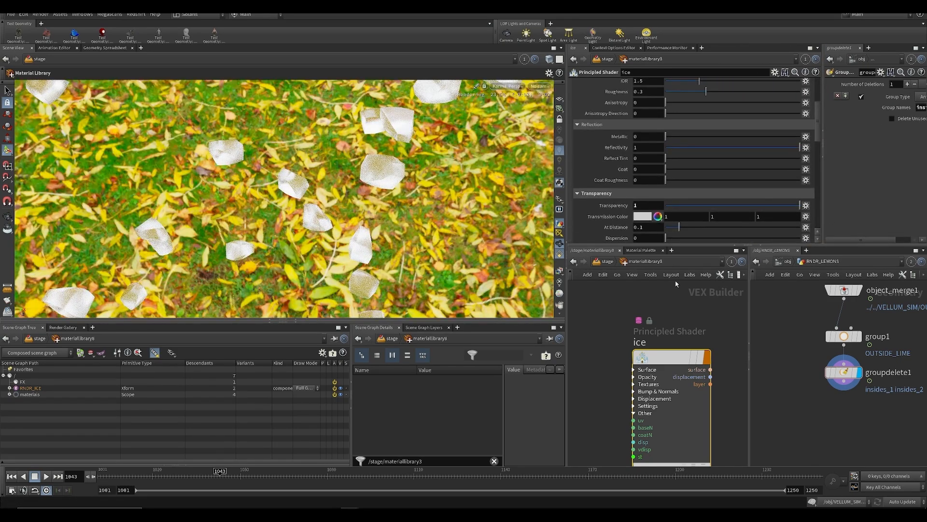
scroll(701, 193, "down", 3)
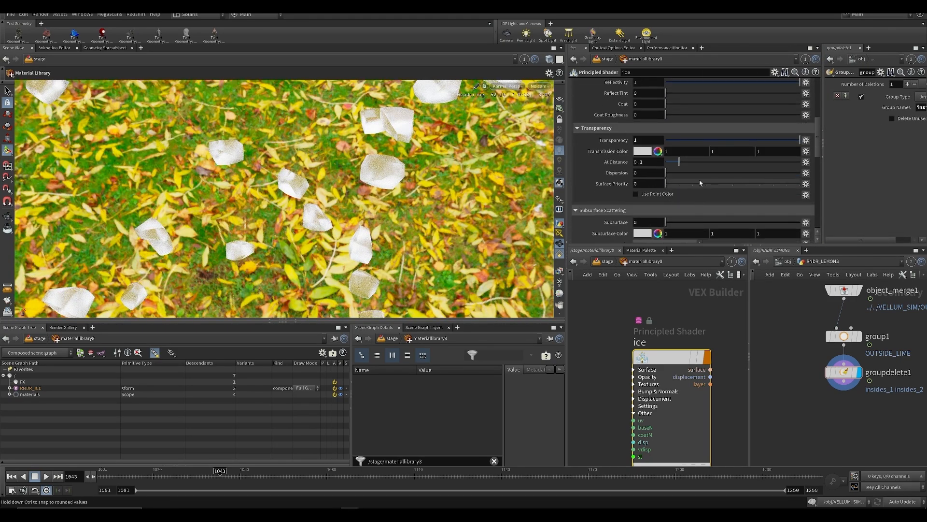
Lower the ice shader's specular roughness to about 0.054
scroll(686, 169, "up", 8)
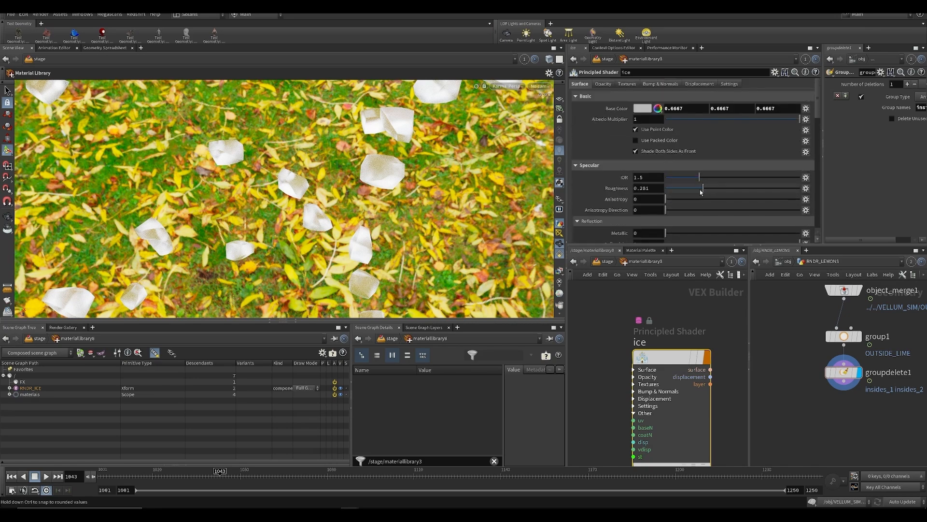
scroll(691, 169, "down", 8)
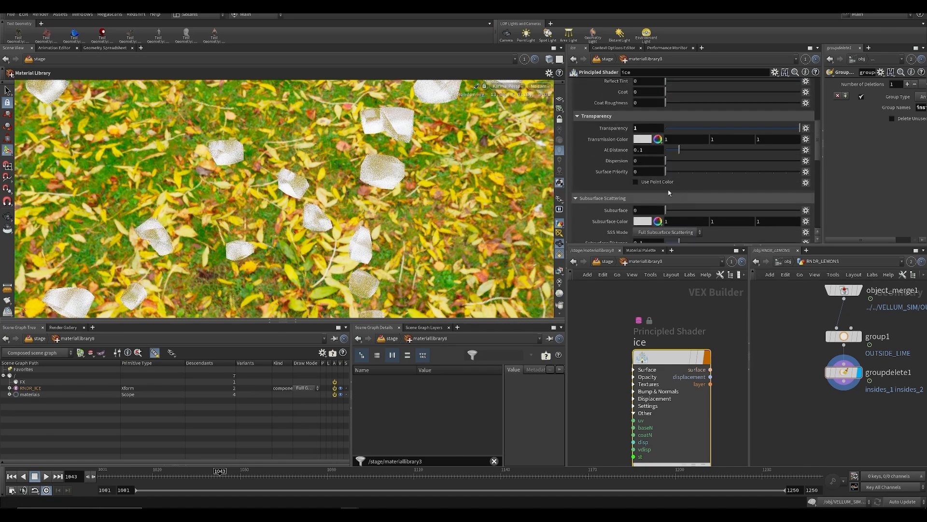
scroll(681, 154, "up", 5)
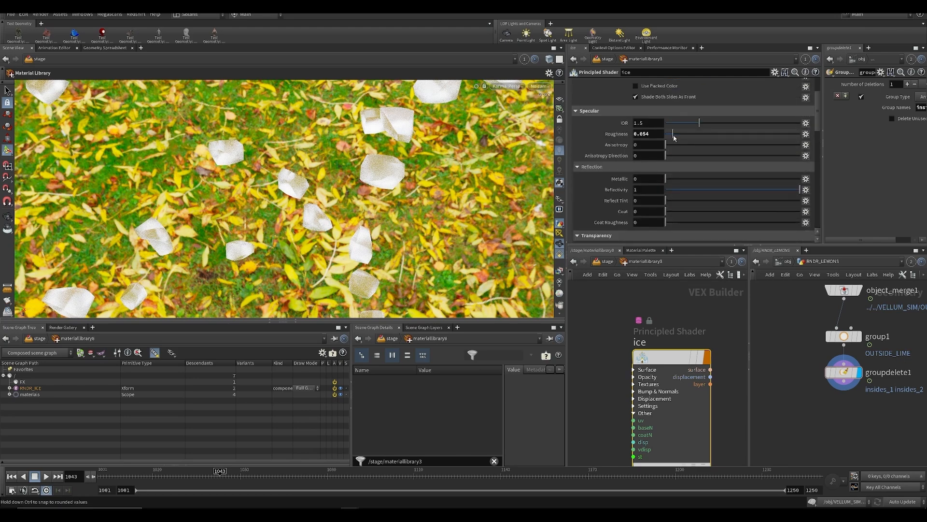
Set the ice shader's specular roughness to 0.09, enable both texture and noise displacement, and save the scene
left_click_drag(675, 138, 677, 138)
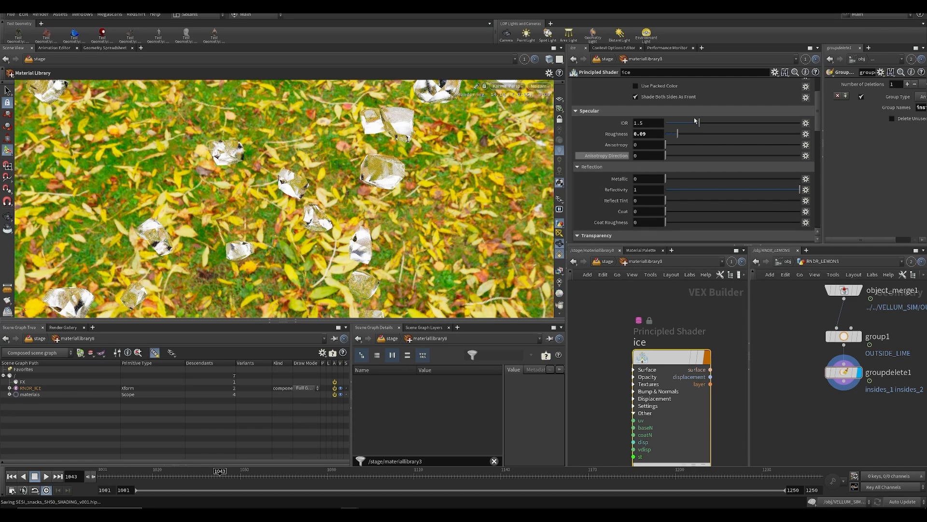
scroll(697, 121, "up", 3)
left_click(699, 84)
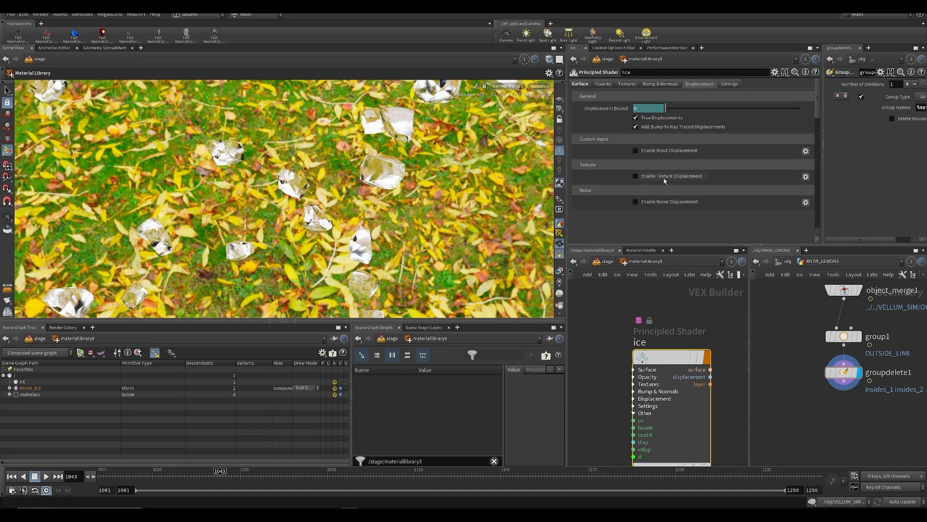
left_click(665, 177)
scroll(650, 177, "down", 3)
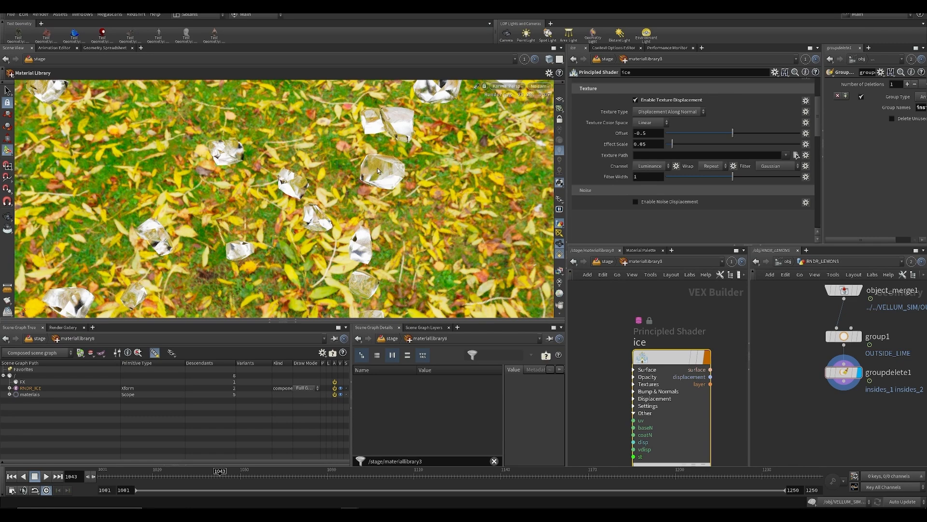
left_click(657, 201)
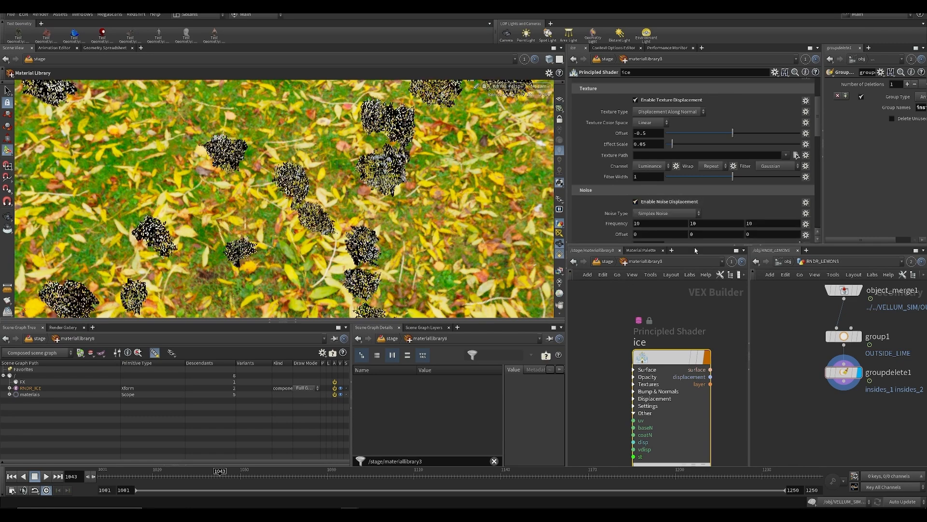
key("ctrl+s")
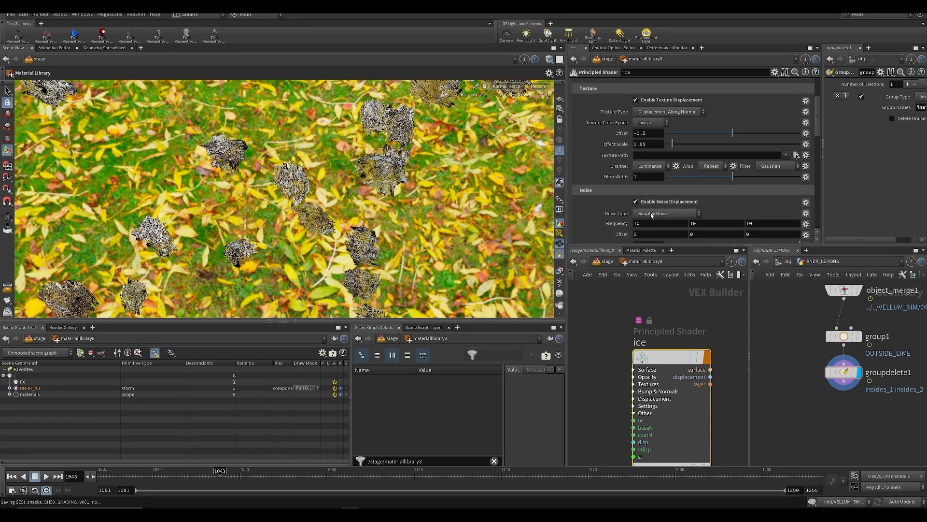
Set the ice shader's noise displacement amplitude to 0.2 and save the scene
scroll(652, 215, "down", 3)
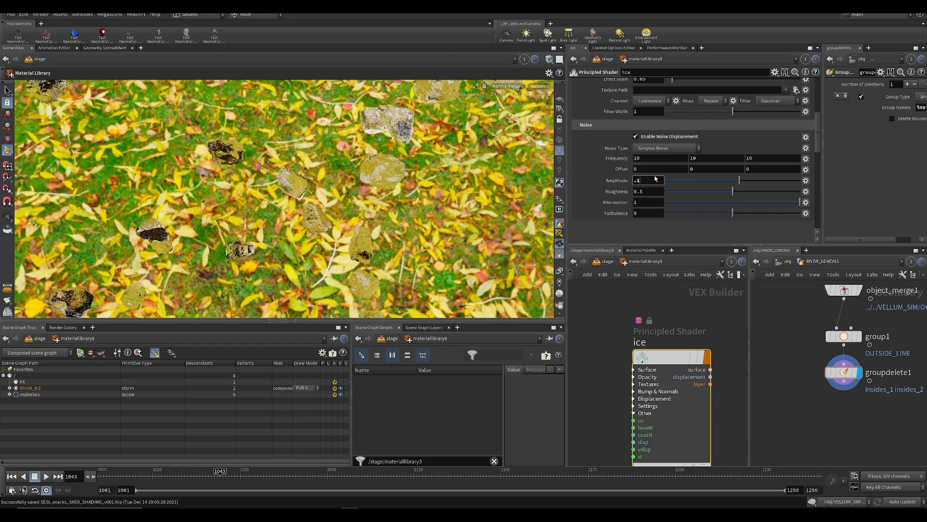
key("ctrl+s")
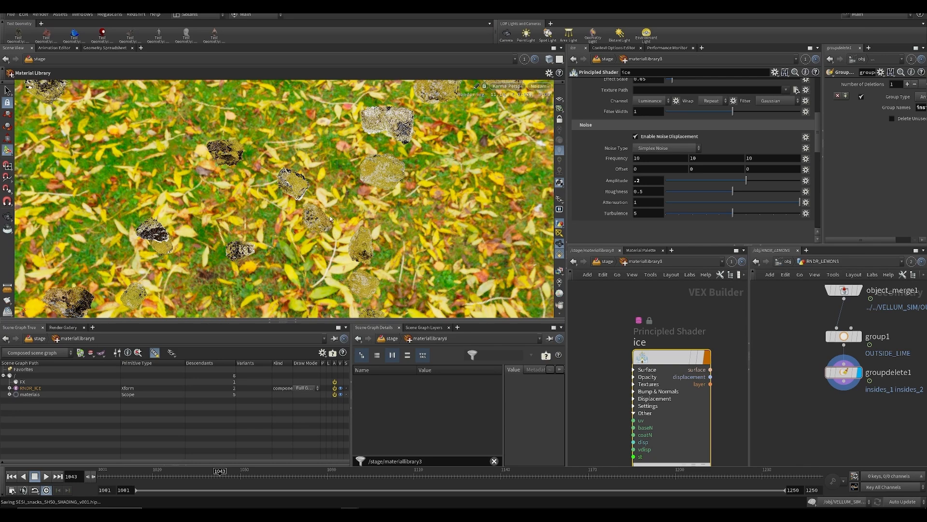
left_click_drag(331, 219, 335, 205, "alt")
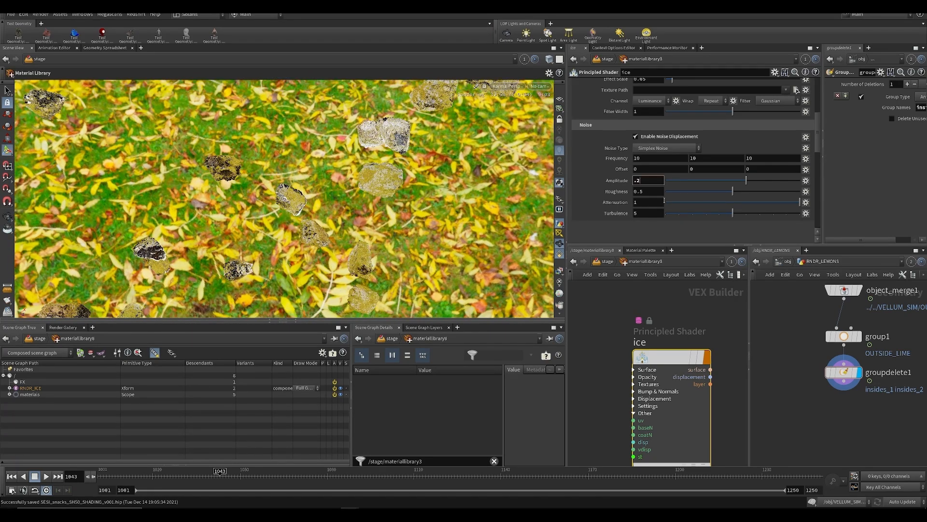
Raise the noise displacement frequency to 15.7 on all three axes and set the amplitude to 0.3
middle_click_drag(623, 158, 645, 158)
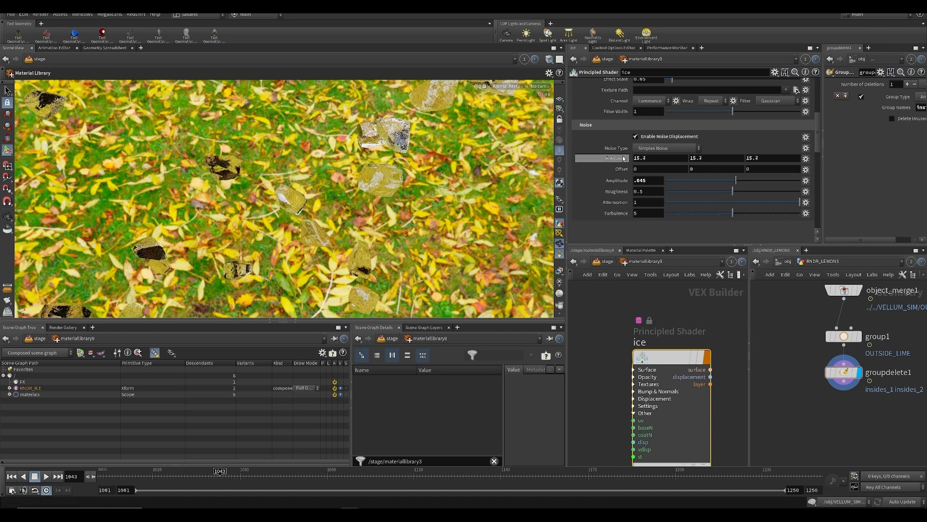
left_click(655, 178)
type(".3")
key("Return")
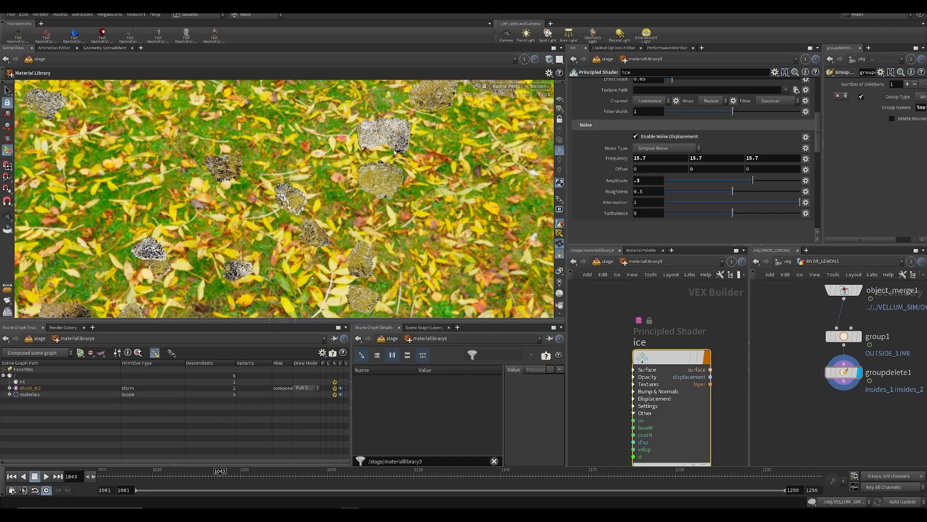
scroll(396, 179, "up", 6)
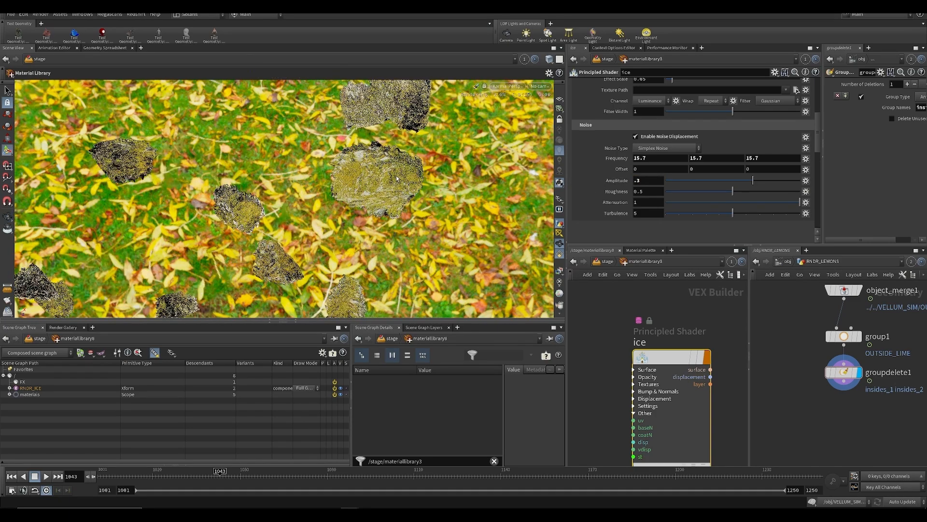
Set the ice shader's noise displacement frequency to 24 on all three axes
middle_click_drag(619, 158, 666, 139)
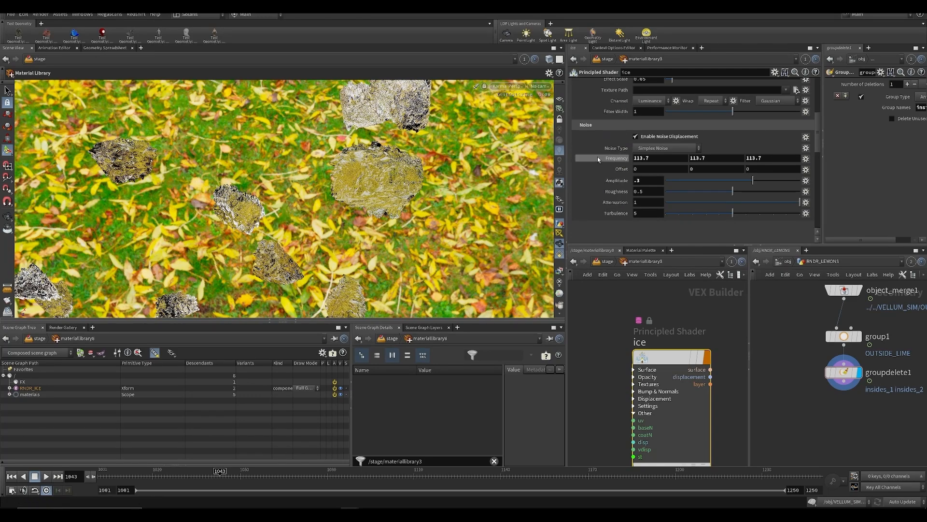
key("ctrl+z")
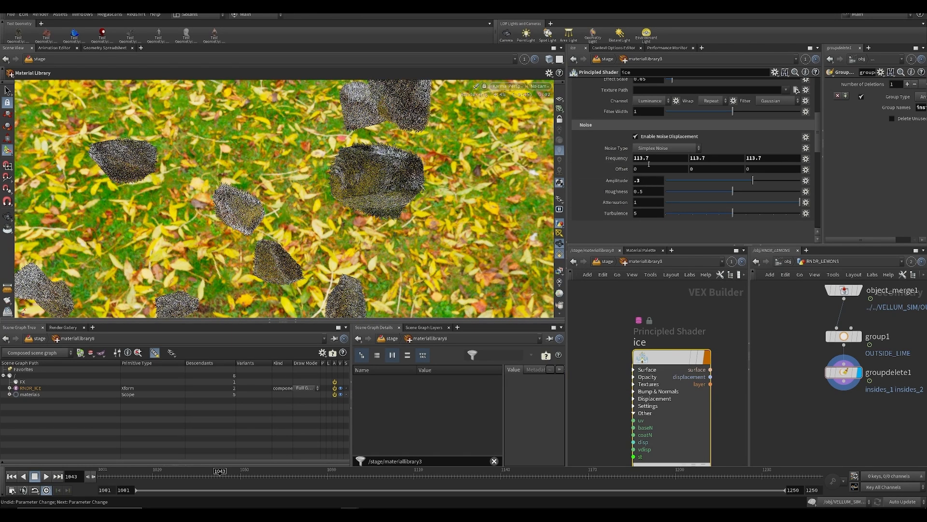
type("24")
key("Return")
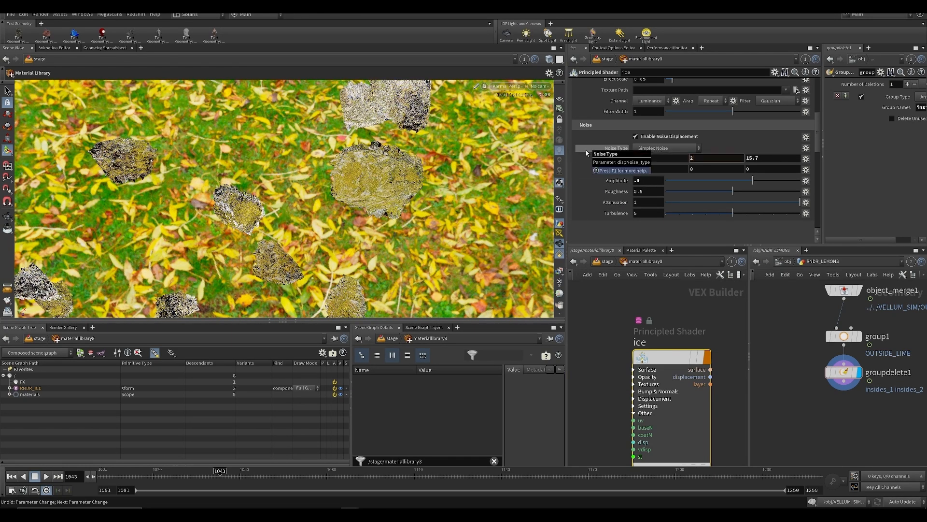
Lower the noise displacement amplitude to 0.1, save the scene and inspect the ice up close
left_click(647, 179)
key("BackSpace")
left_click(648, 181)
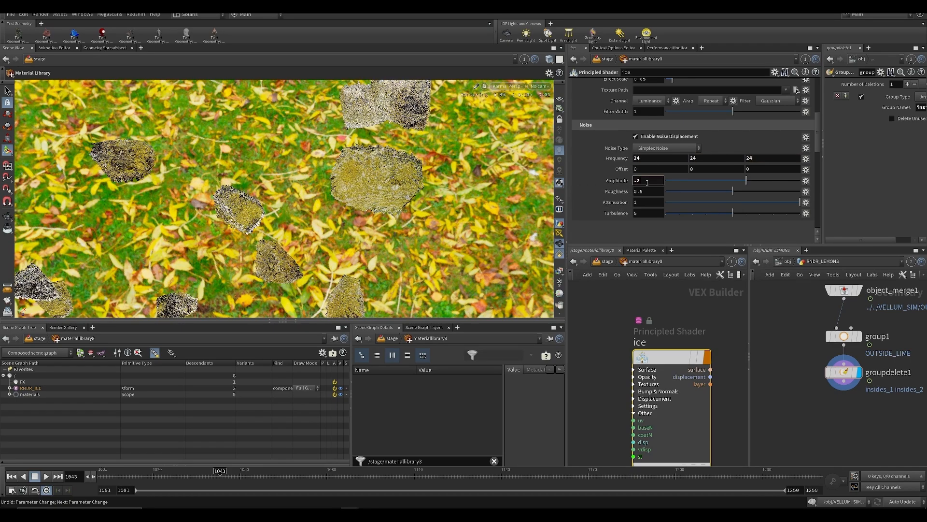
key("Return")
key("ctrl+s")
left_click_drag(379, 162, 359, 171, "alt")
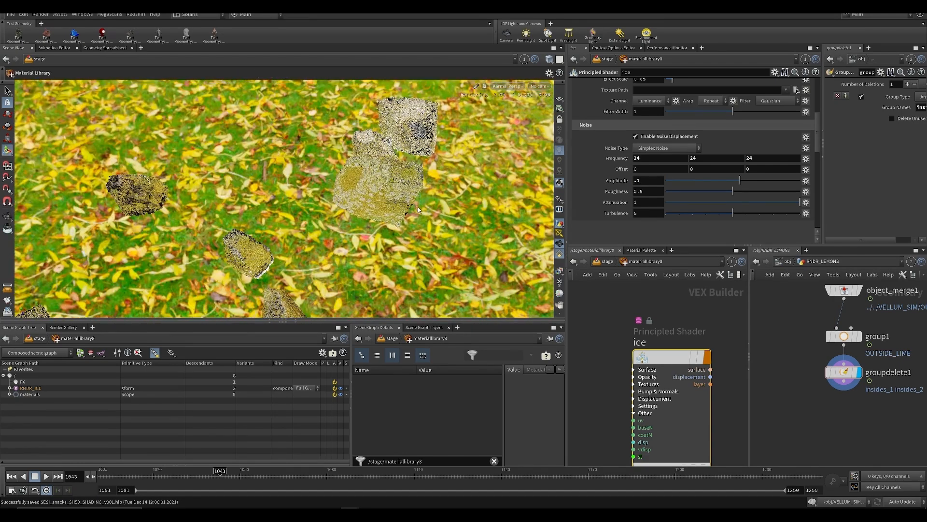
middle_click_drag(357, 171, 325, 151, "alt")
left_click_drag(324, 151, 342, 151, "alt")
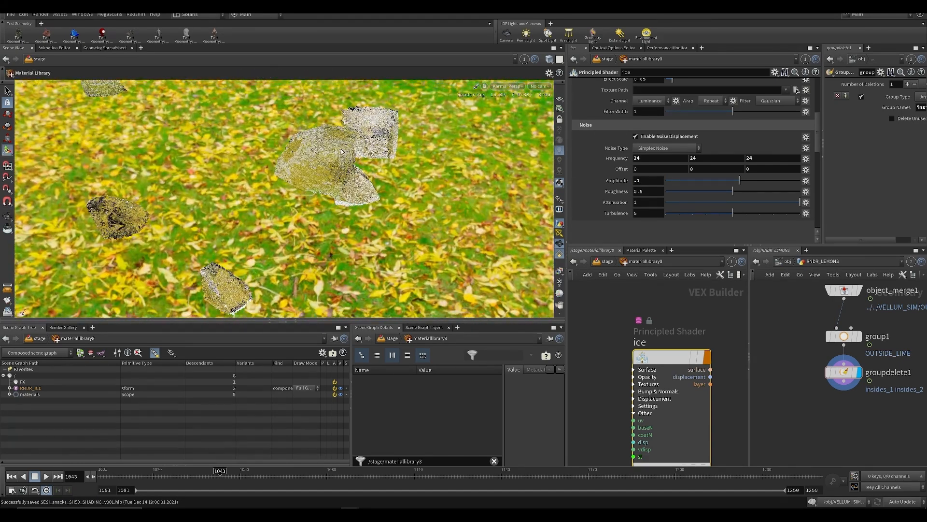
Set the ice shader's specular roughness to about 0.18 and save the scene
scroll(654, 162, "up", 6)
left_click(580, 84)
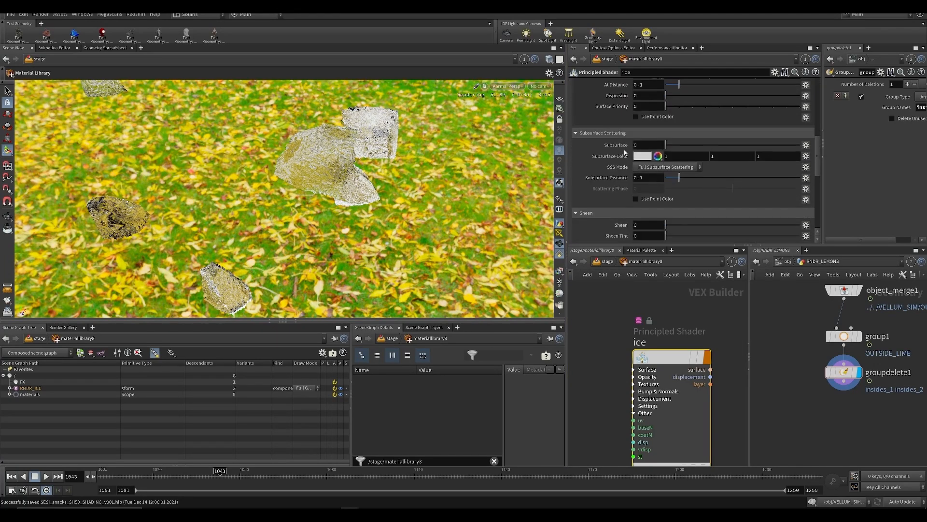
scroll(650, 144, "down", 5)
scroll(649, 144, "up", 5)
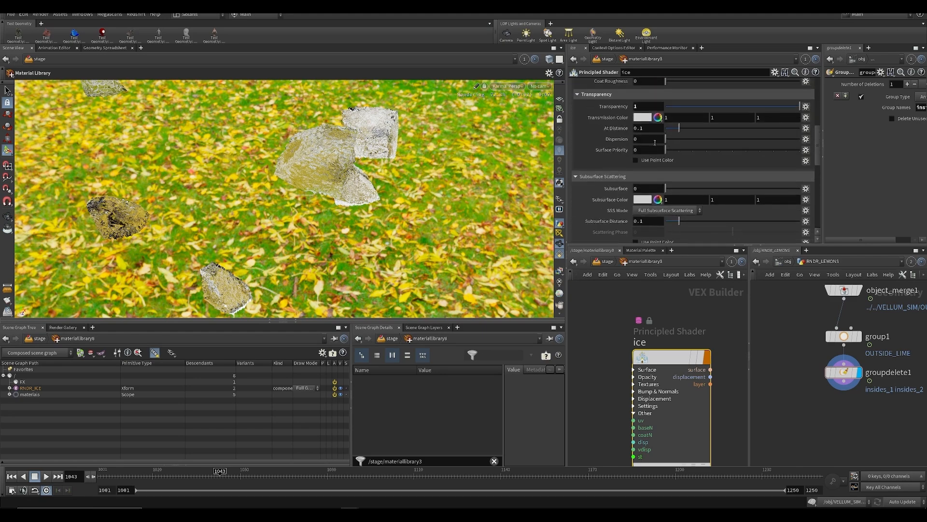
scroll(674, 134, "up", 1)
left_click_drag(703, 129, 690, 124)
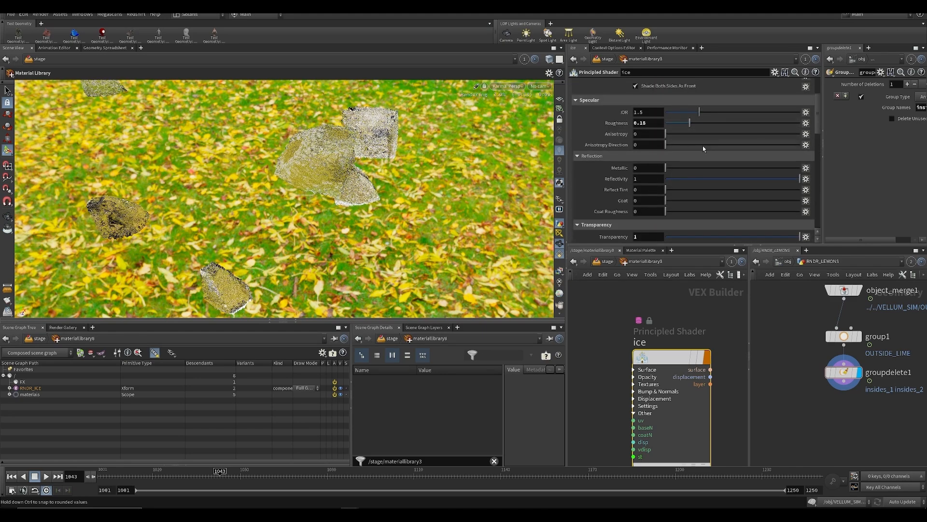
scroll(695, 154, "down", 5)
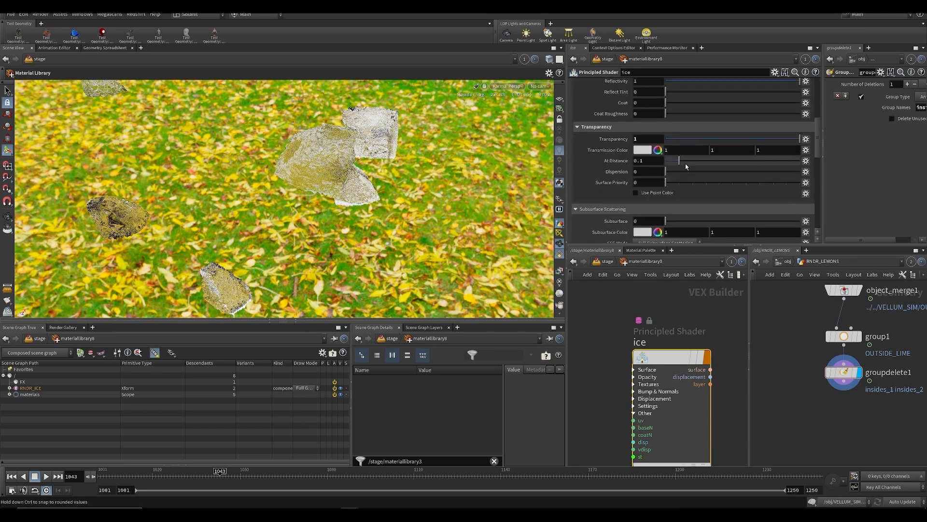
scroll(687, 166, "up", 2)
key("ctrl+s")
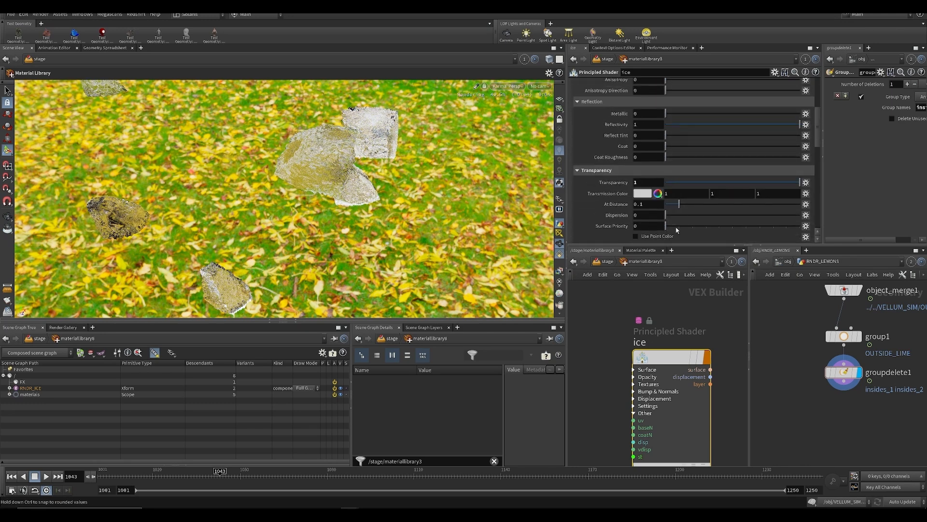
left_click_drag(674, 216, 823, 221)
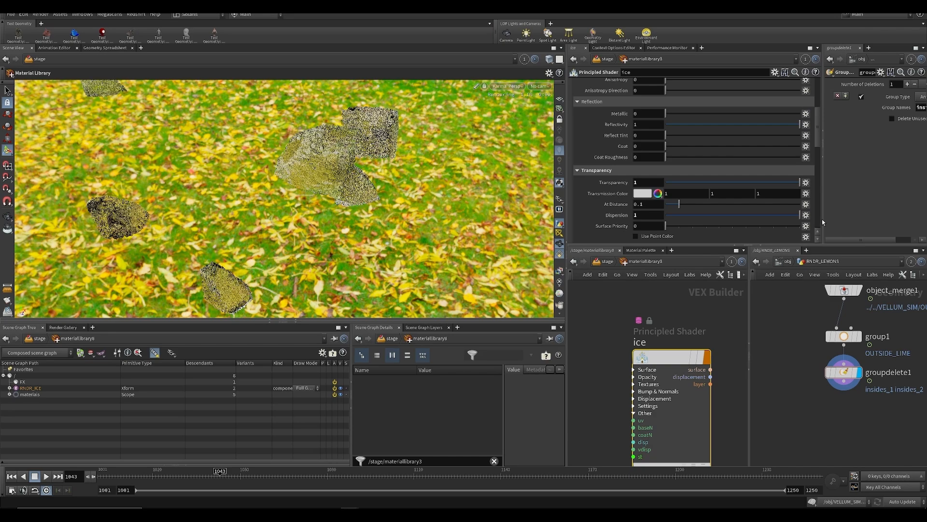
left_click(709, 215)
middle_click(609, 215, "ctrl")
Set the Karma refraction limit to 8 in the viewport's display options
left_click_drag(237, 198, 249, 197, "alt")
right_click_drag(249, 197, 384, 197, "alt")
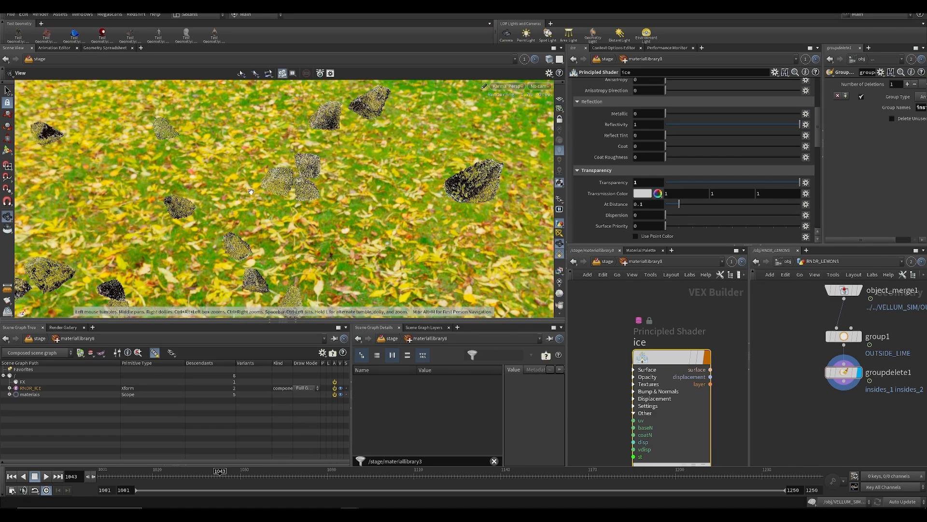
left_click_drag(384, 197, 397, 215, "alt")
key("d")
scroll(303, 236, "down", 3)
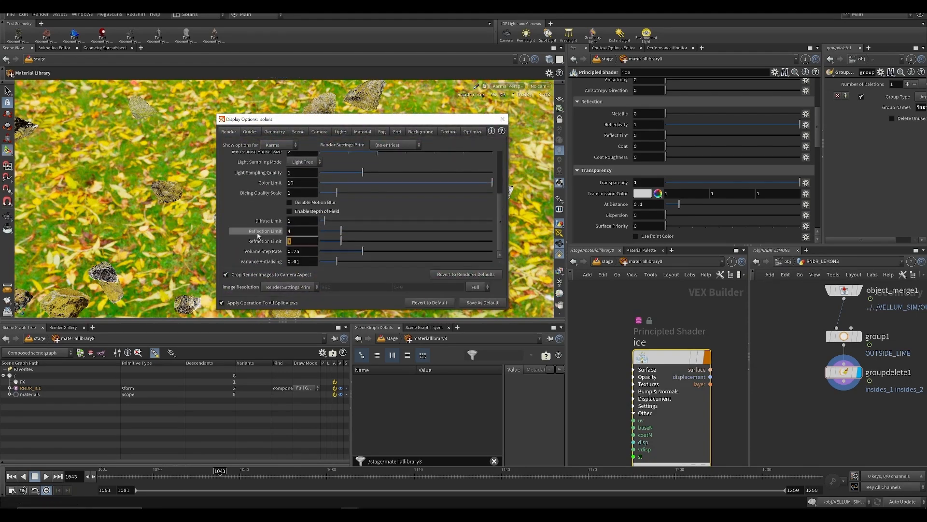
key("Return")
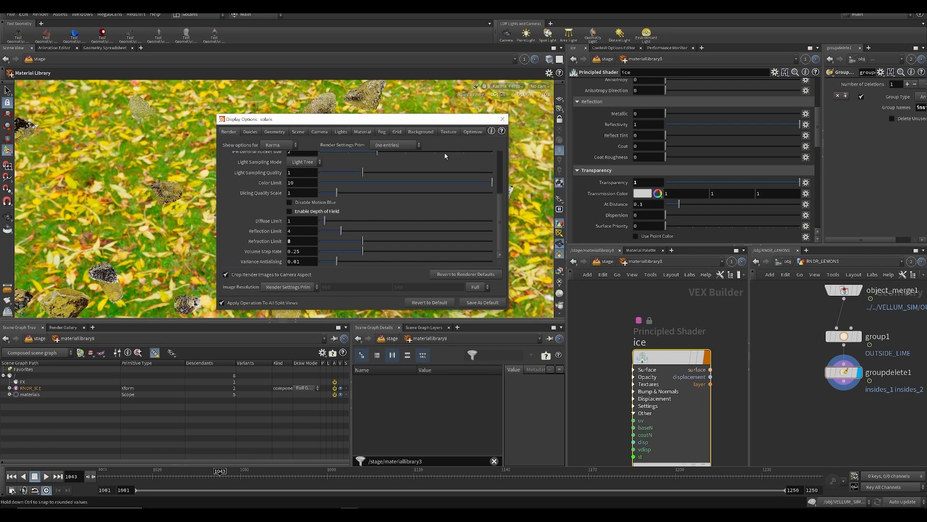
left_click(505, 122)
Raise the ice shader's specular roughness to 0.32, return to the stage network and save the scene
right_click_drag(377, 193, 425, 193, "alt")
left_click_drag(425, 193, 434, 208, "alt")
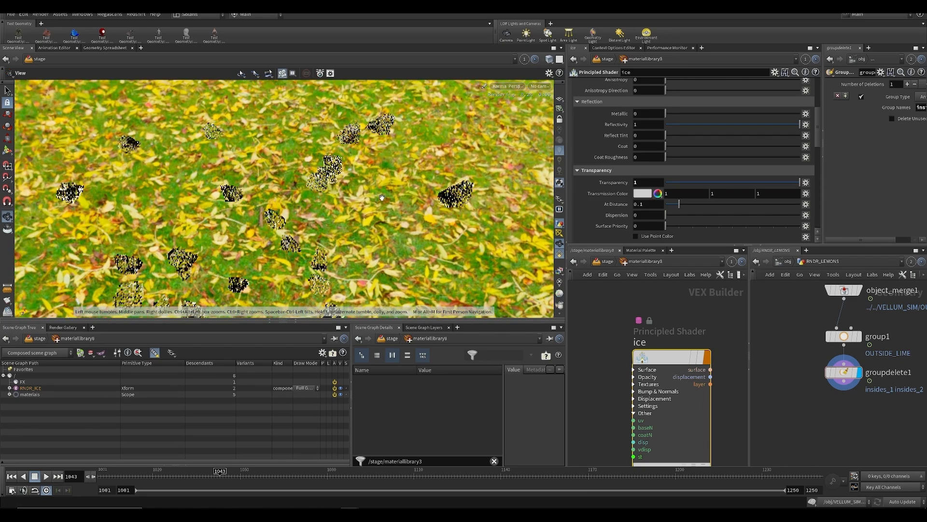
scroll(584, 157, "up", 4)
left_click_drag(698, 156, 708, 155)
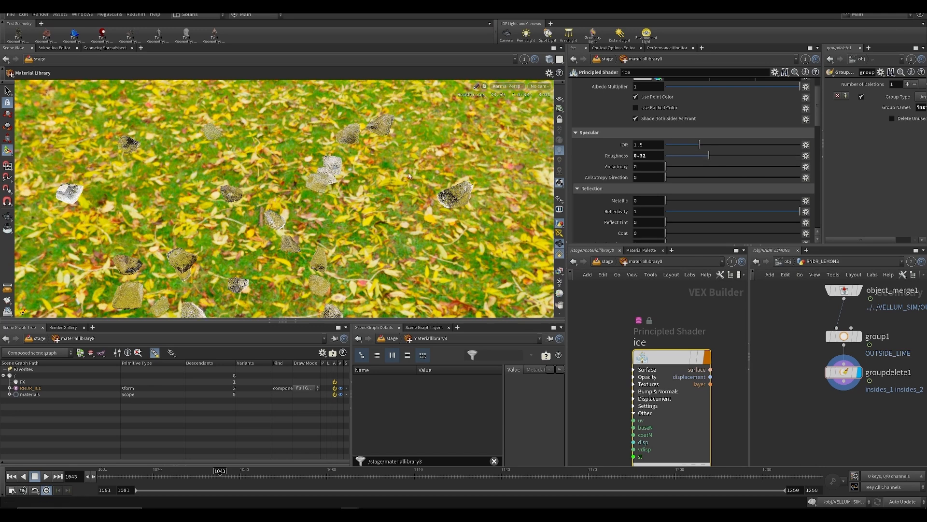
middle_click_drag(257, 235, 295, 210, "alt")
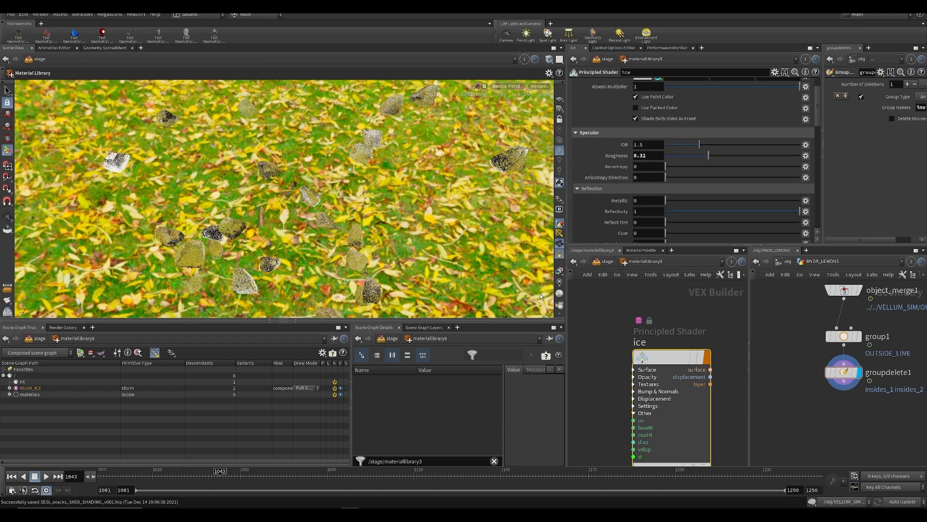
left_click(608, 263)
key("ctrl+s")
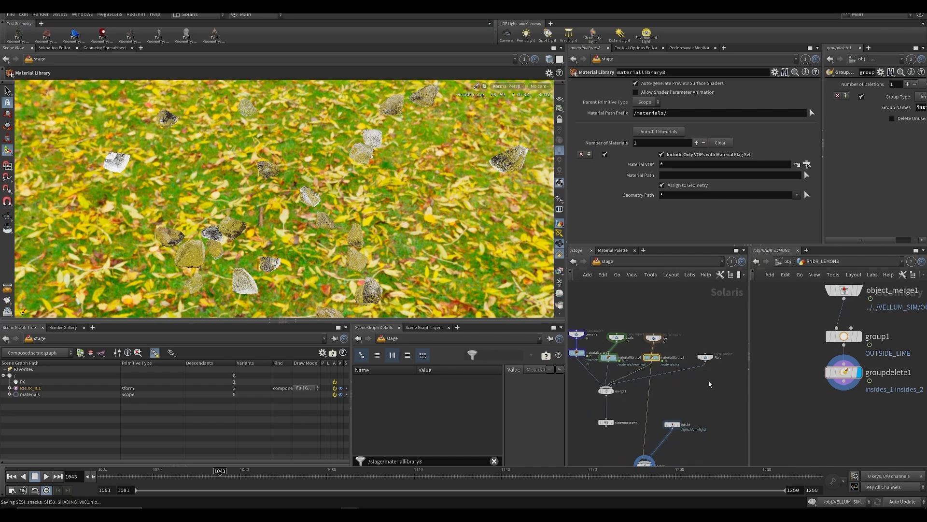
Feed the Fluid node into the dome light merge in place of the ice and insert a Material Library below it
left_click_drag(656, 331, 714, 309)
middle_click_drag(694, 394, 621, 393)
scroll(648, 323, "up", 3)
scroll(644, 342, "down", 3)
key("Tab")
type("mater")
left_click(727, 238)
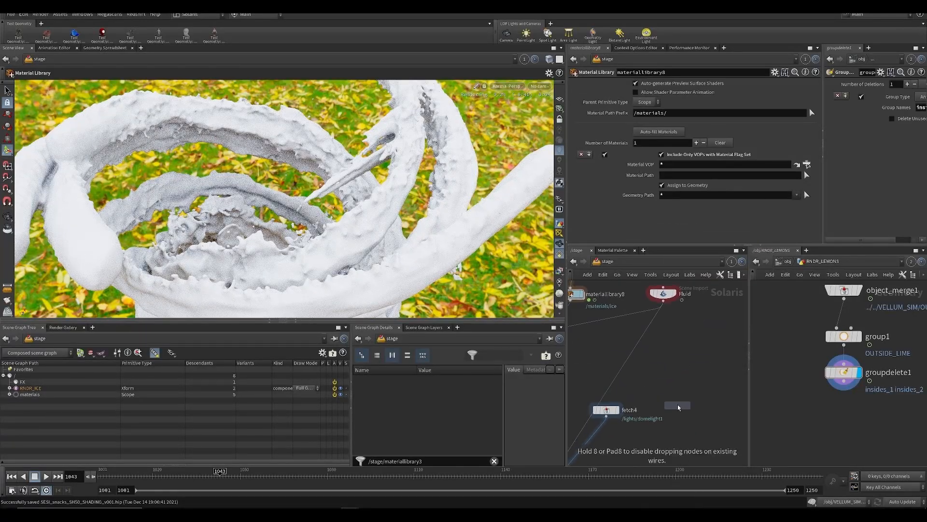
left_click(625, 331)
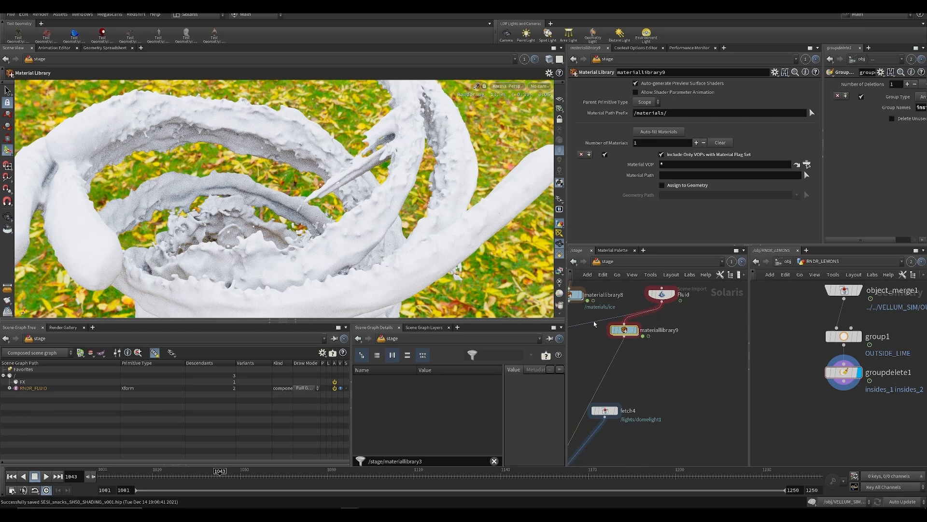
Create a Principled Shader named fluid inside the new Material Library
double_click(623, 330)
key("Tab")
type("princ")
key("Return")
left_click(645, 336)
double_click(653, 325)
type("fluid")
key("Return")
Turn on geometry assignment for the fluid Material Library with path * and reopen its shader network
key("u")
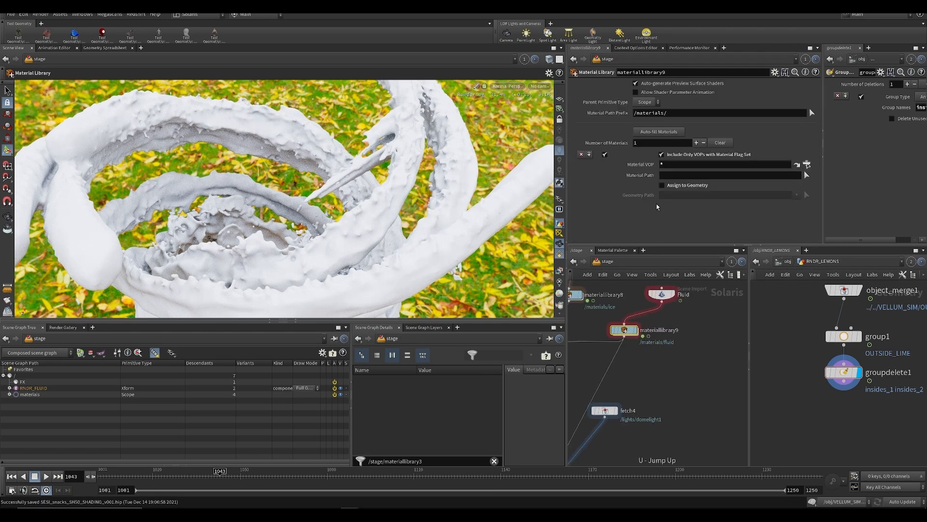
left_click(675, 197)
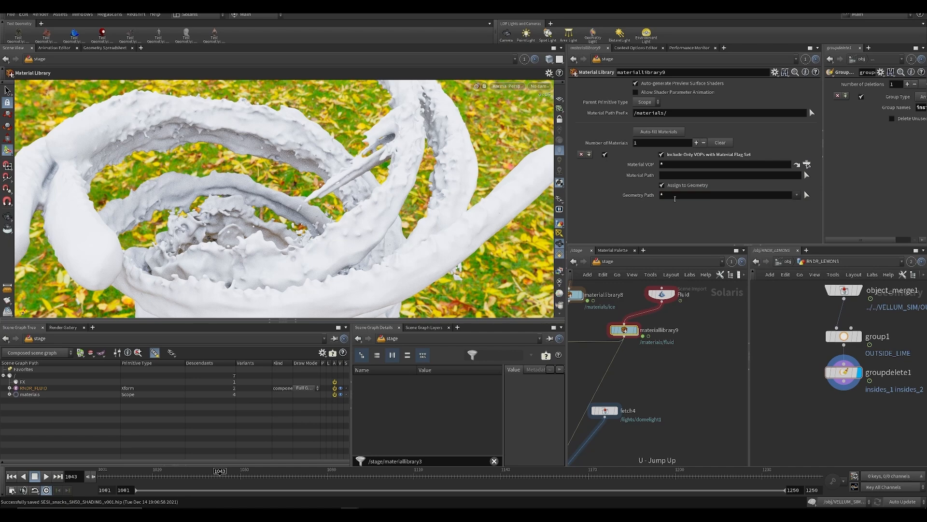
double_click(624, 330)
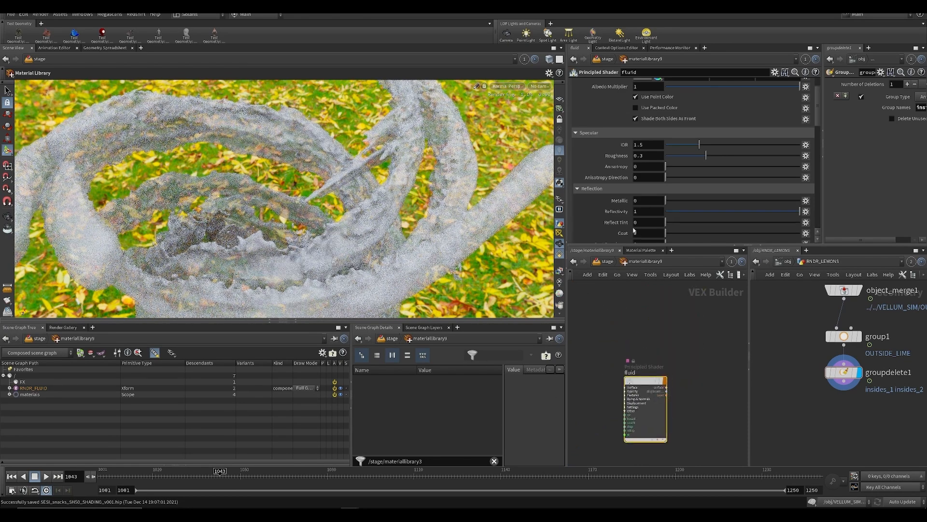
Raise the fluid shader's transparency to 1
scroll(592, 236, "down", 5)
scroll(689, 203, "down", 5)
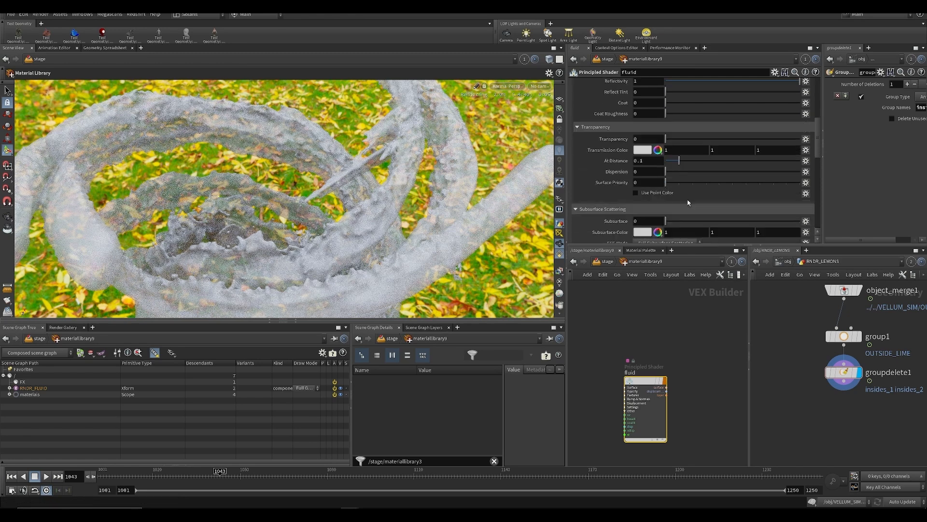
scroll(674, 197, "down", 3)
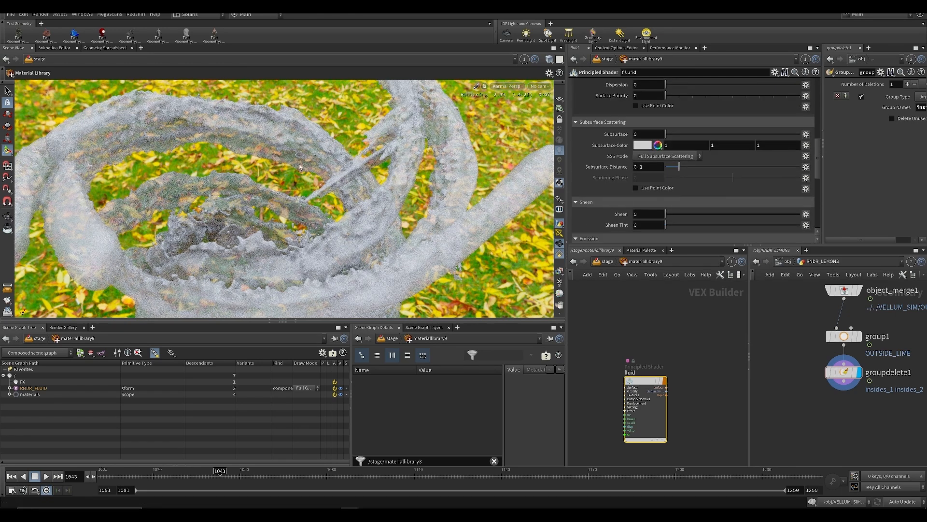
scroll(637, 186, "up", 3)
left_click_drag(676, 129, 907, 129)
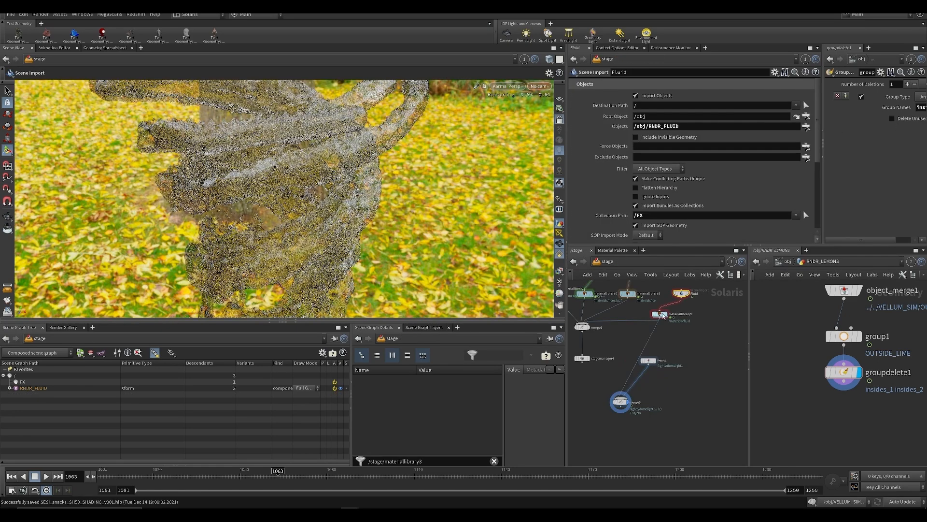
Reopen the fluid Material Library's shader network and raise the fluid shader's dispersion to about 0.619
left_click(662, 315)
double_click(662, 315)
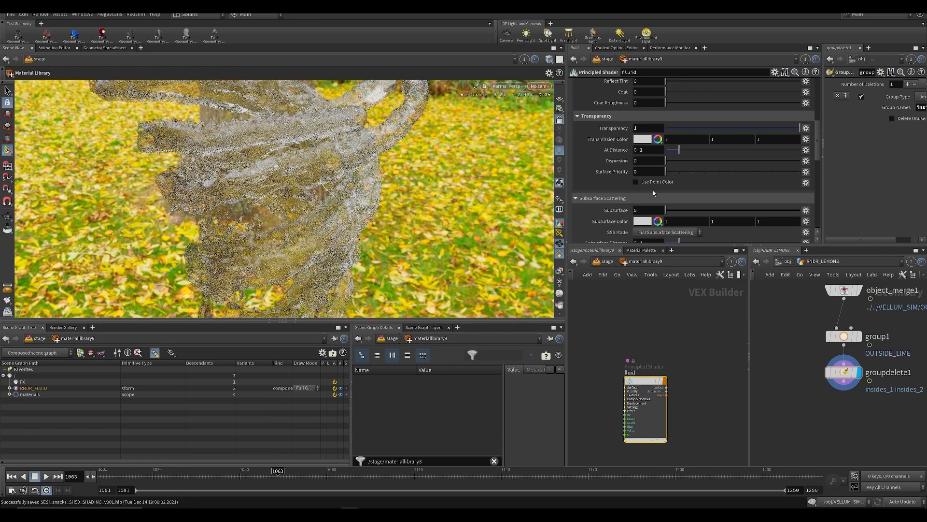
scroll(645, 176, "down", 5)
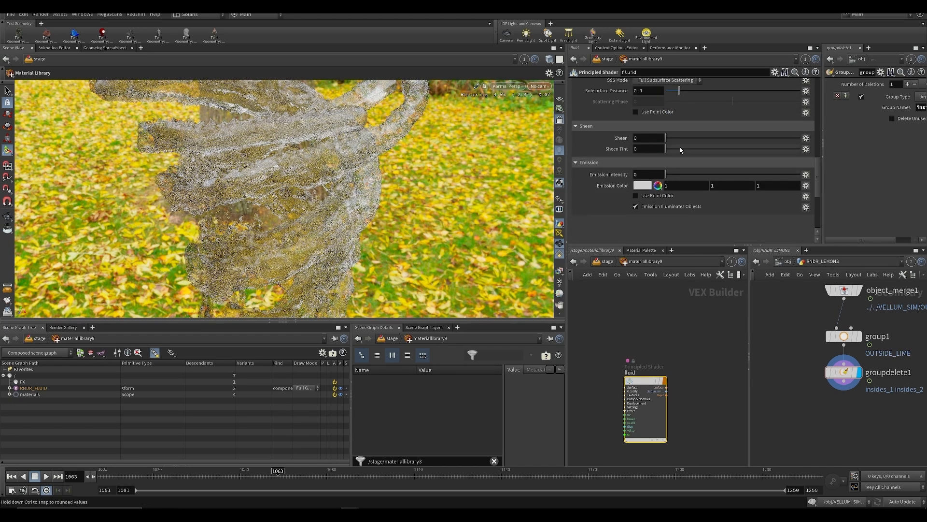
scroll(681, 150, "up", 4)
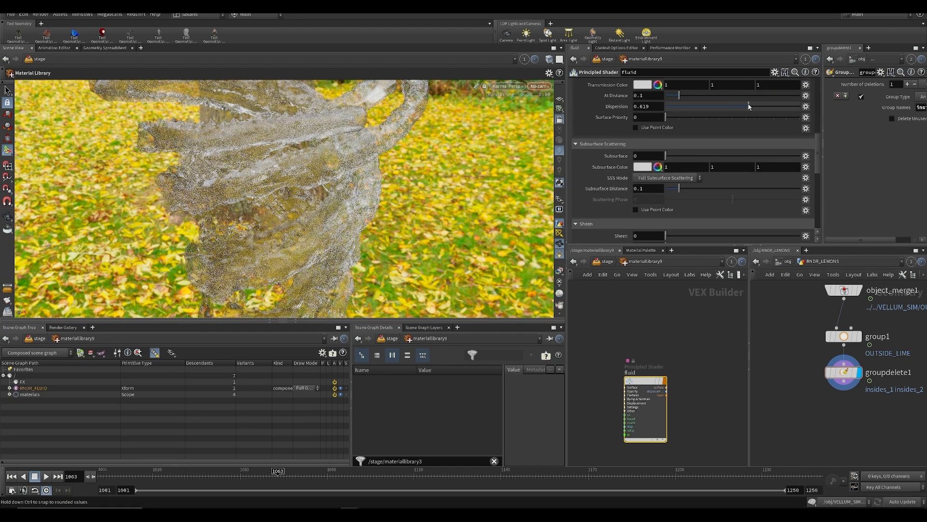
scroll(651, 146, "up", 10)
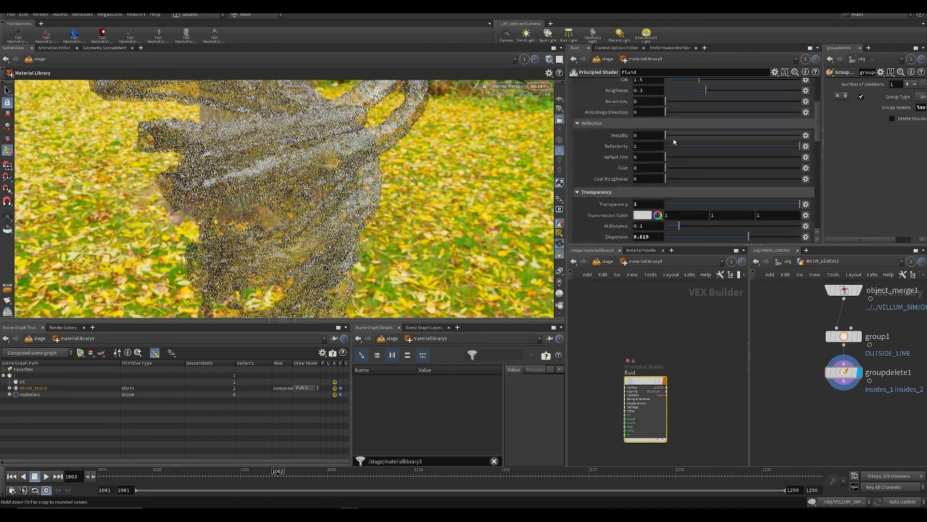
Lower the fluid shader's specular roughness to 0, return to the stage network and save the scene
left_click_drag(685, 164, 663, 170)
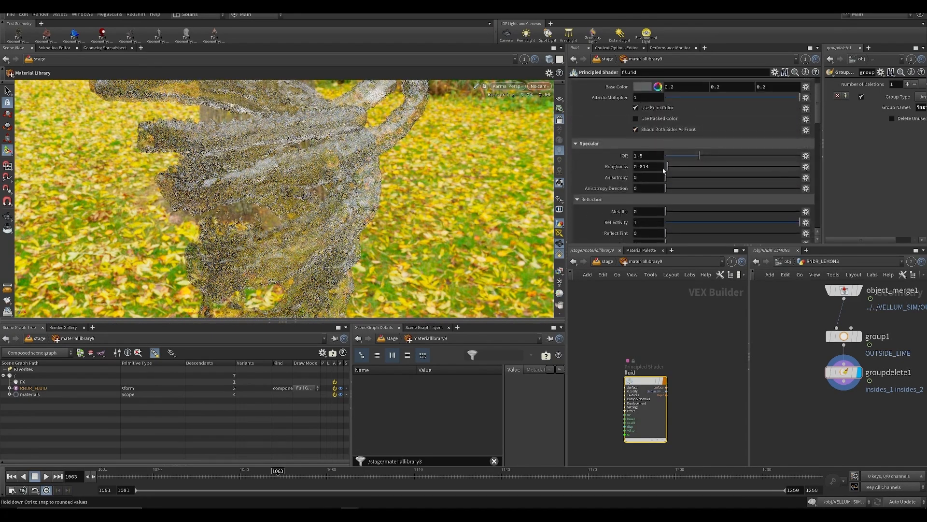
left_click_drag(313, 168, 313, 168)
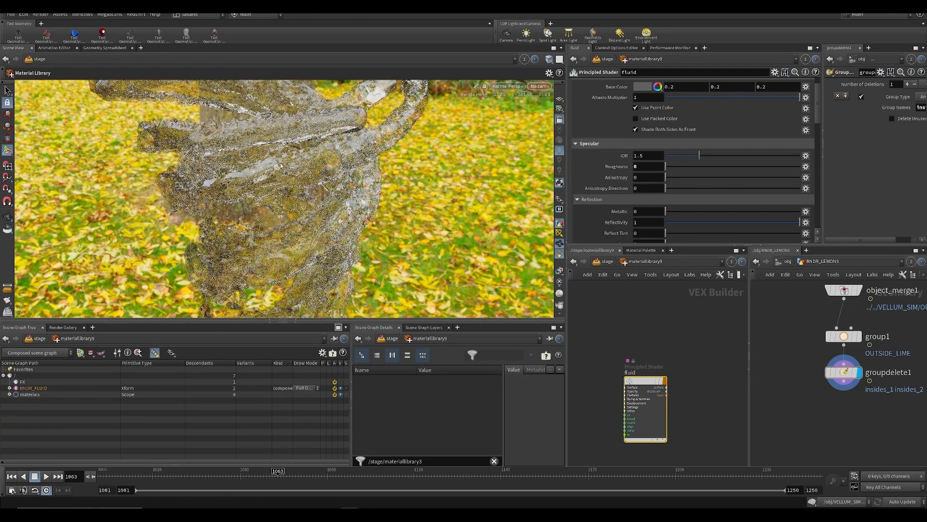
left_click_drag(309, 174, 277, 180, "alt")
middle_click_drag(657, 340, 679, 314)
scroll(679, 315, "down", 3)
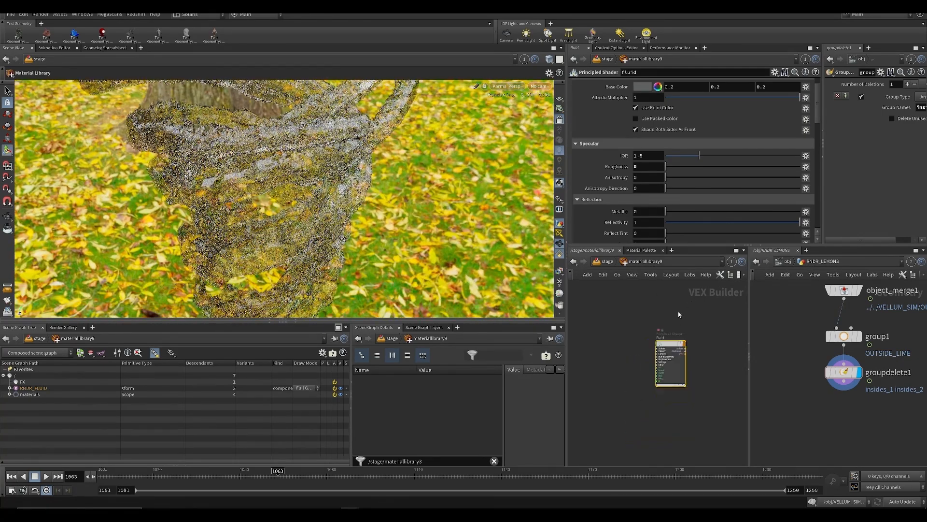
key("u")
key("ctrl+s")
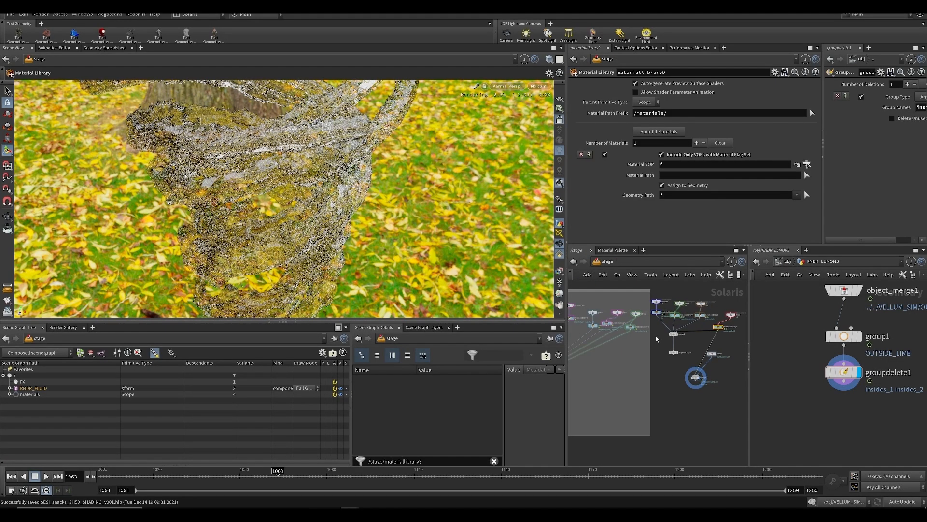
Display the Stage Manager below the FX merge to preview the limes, leaves, ice and fluid together
scroll(658, 340, "up", 3)
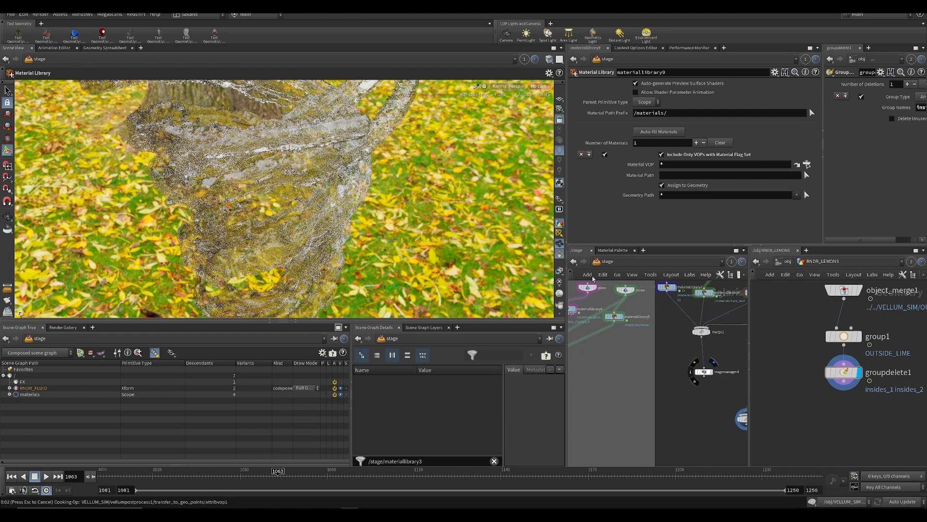
left_click(699, 370)
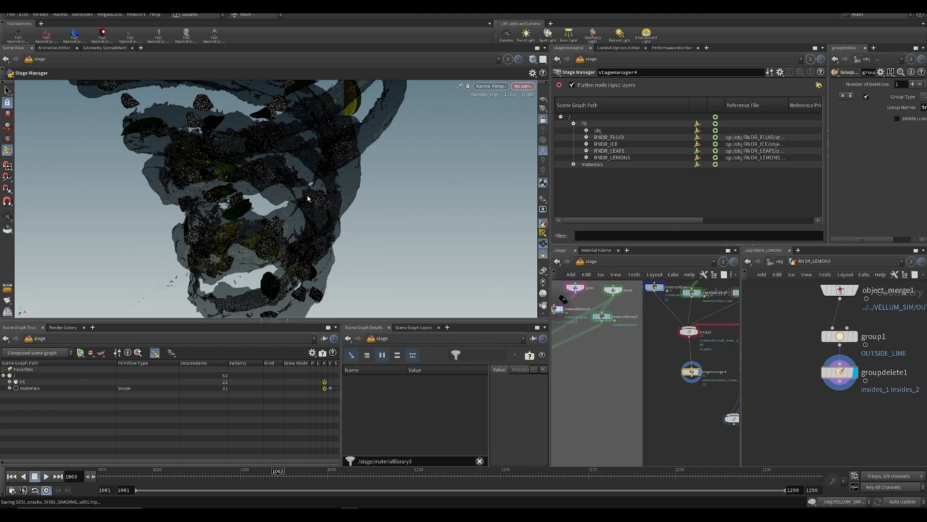
scroll(653, 372, "down", 5)
middle_click_drag(653, 372, 669, 369)
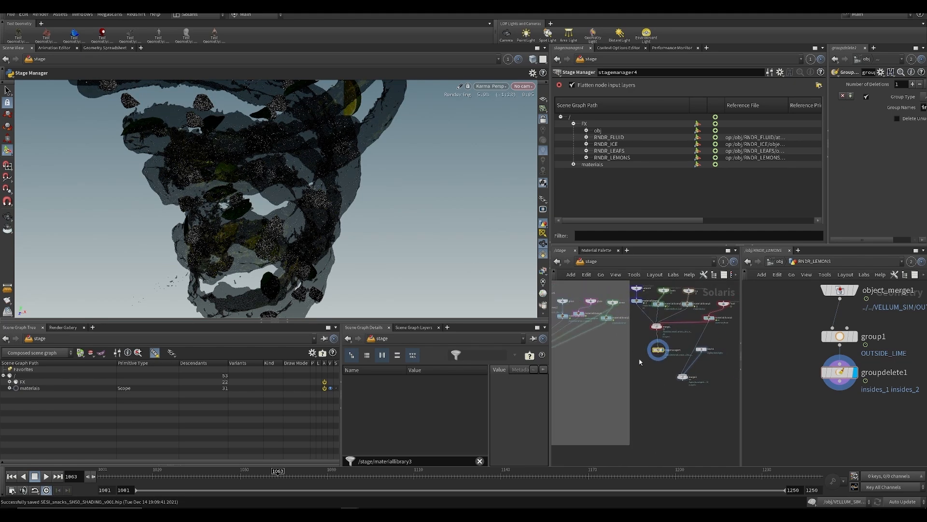
left_click_drag(329, 232, 318, 194, "alt")
scroll(668, 387, "up", 4)
Add a Null below the FX Stage Manager and name it OUT_FX
key("Tab")
type("null")
key("Return")
scroll(656, 362, "up", 3)
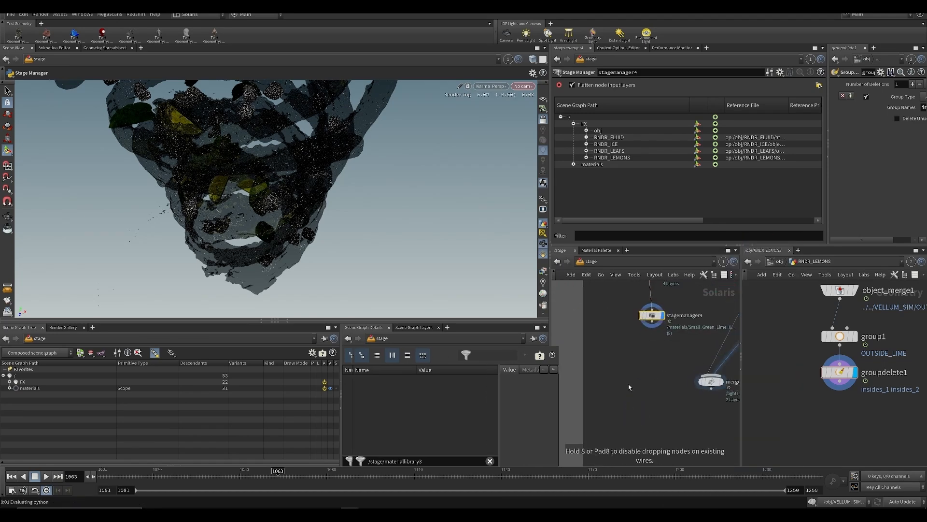
left_click(629, 414)
left_click(660, 416)
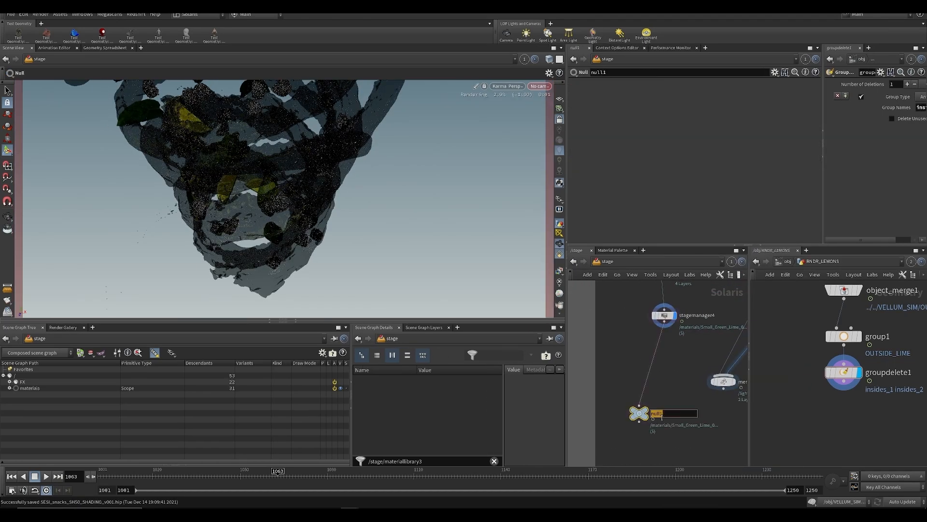
type("OUT_FX")
key("Return")
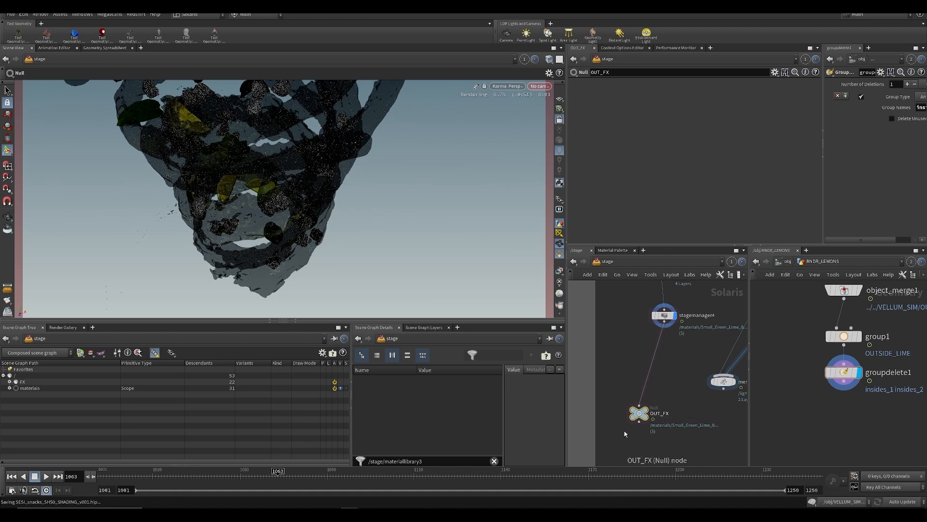
Copy the OUT_FX null and switch the viewport renderer from Karma to Houdini GL
key("l")
key("ctrl+c")
scroll(648, 391, "down", 5)
left_click(512, 86)
left_click(511, 123)
Add a Fetch node beside fetch_geo in the network box that assembles the shot
middle_click_drag(635, 385, 715, 376)
scroll(715, 376, "down", 4)
middle_click(714, 376)
scroll(715, 376, "up", 5)
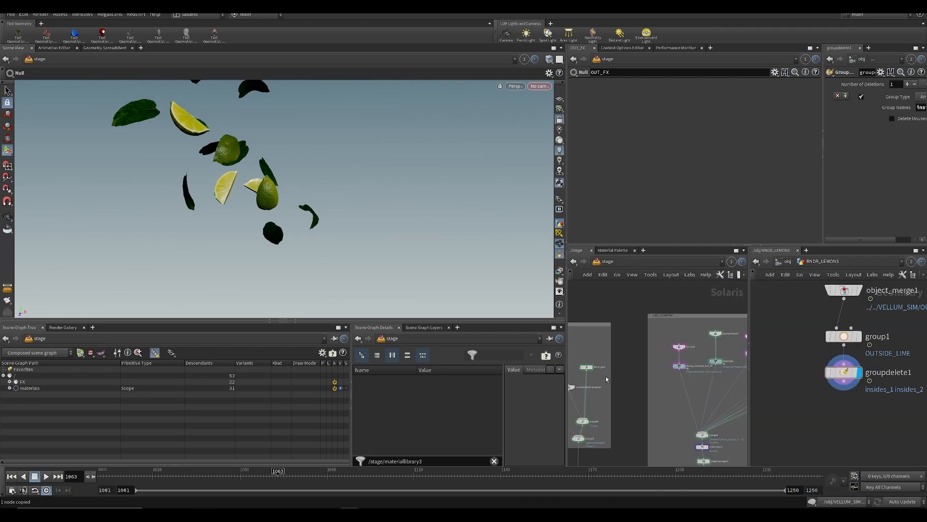
key("Tab")
type("fe")
left_click(745, 231)
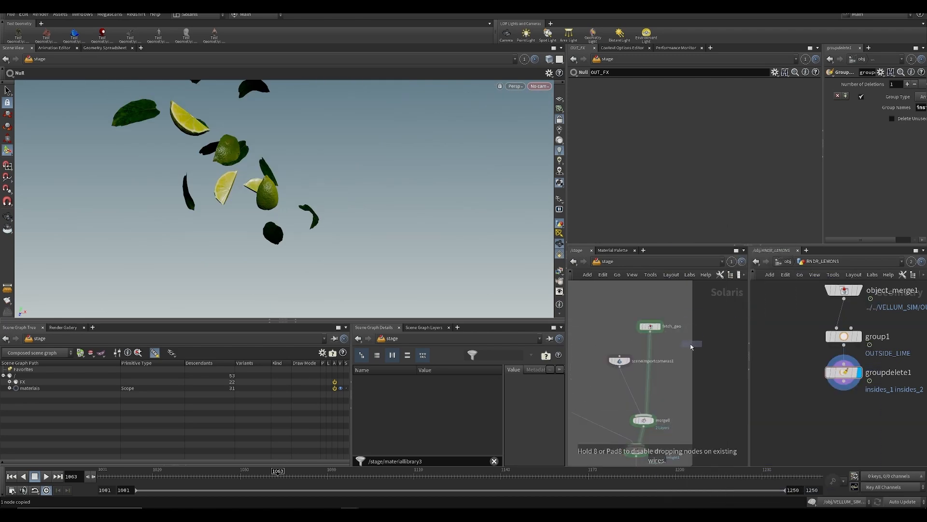
Move the shot assembly network box and its karma1 node below the neighbouring network boxes
scroll(683, 352, "down", 5)
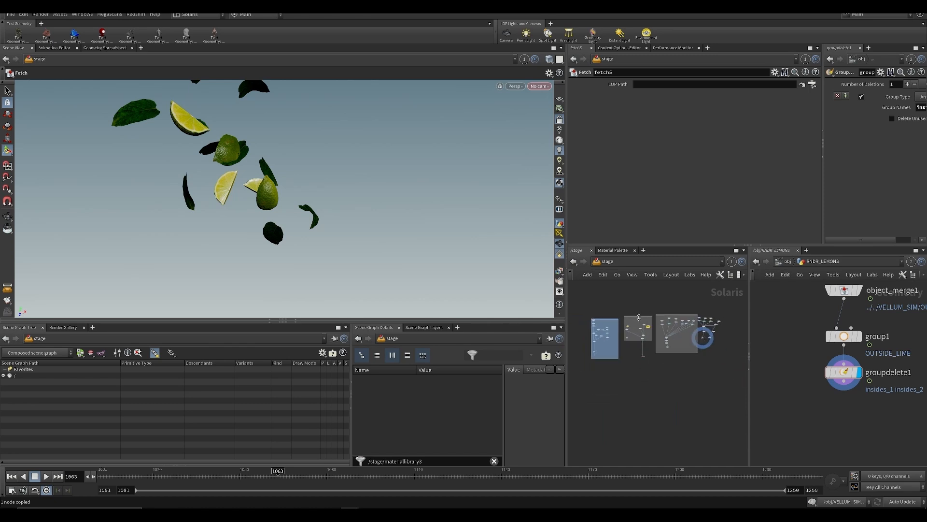
scroll(633, 299, "up", 3)
left_click_drag(638, 300, 709, 410)
middle_click_drag(639, 398, 601, 326)
scroll(601, 326, "down", 1)
left_click_drag(621, 342, 670, 421)
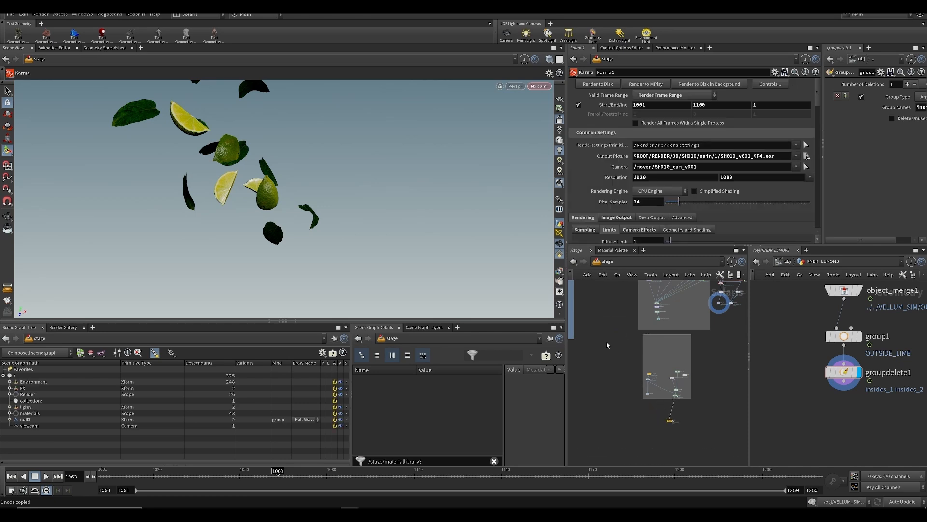
Set the new Fetch node's LOP path to /stage/OUT_FX and wire it into the merge with fetch_geo and the camera import
middle_click_drag(598, 327, 640, 358)
scroll(641, 358, "down", 2)
scroll(606, 333, "up", 1)
middle_click_drag(734, 438, 706, 429)
scroll(627, 368, "up", 4)
middle_click_drag(682, 302, 667, 393)
scroll(667, 393, "down", 3)
middle_click_drag(657, 458, 679, 393)
scroll(679, 393, "up", 3)
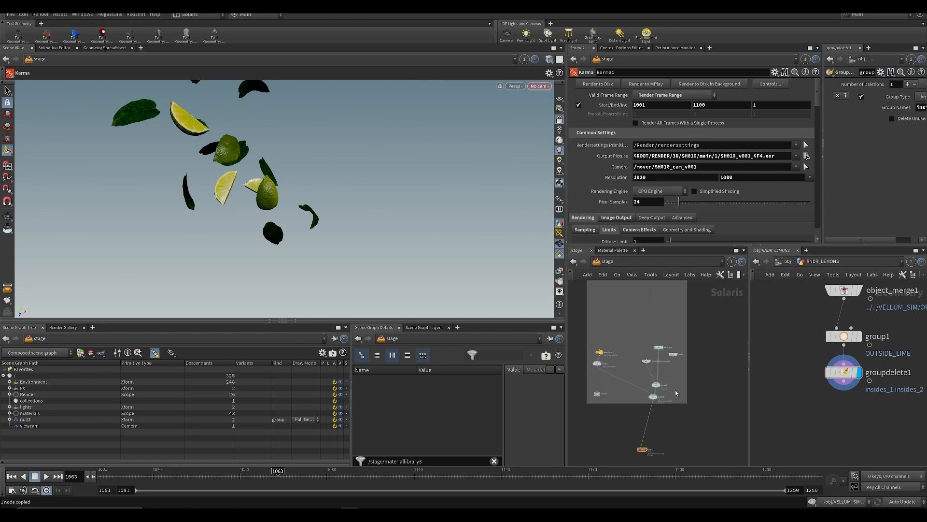
scroll(678, 393, "up", 3)
left_click(683, 317)
left_click(656, 84)
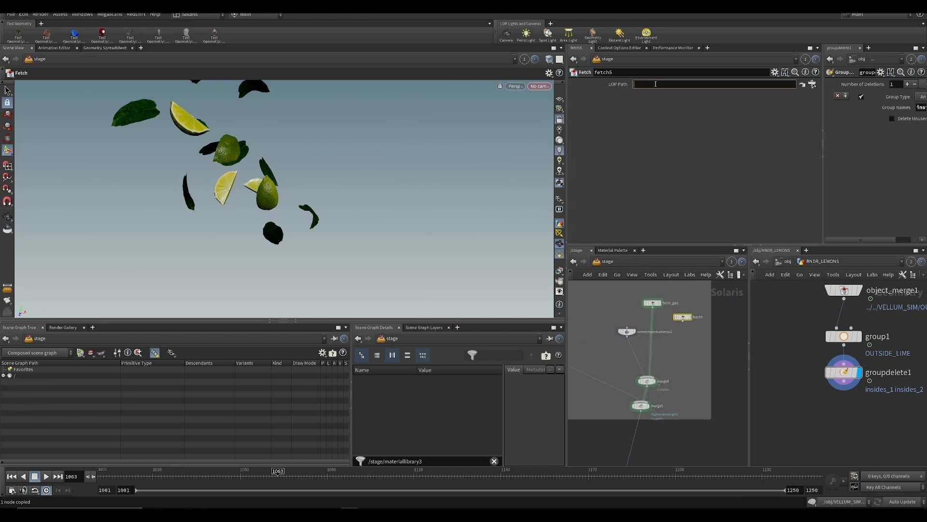
left_click(647, 376)
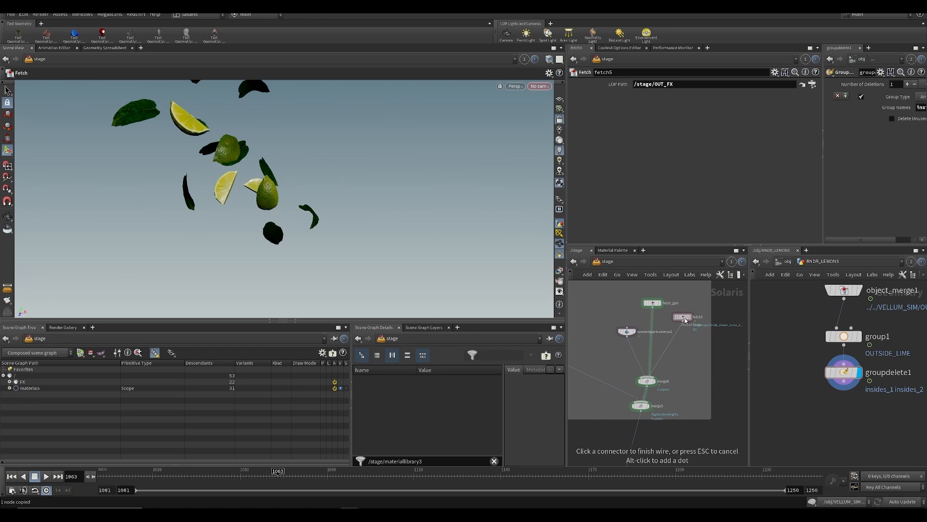
left_click(683, 321)
Display the final merge of the shot assembly, save the scene and look through the shot camera
middle_click_drag(666, 362, 646, 335)
left_click(631, 370)
key("ctrl+s")
left_click(539, 86)
left_click(545, 95)
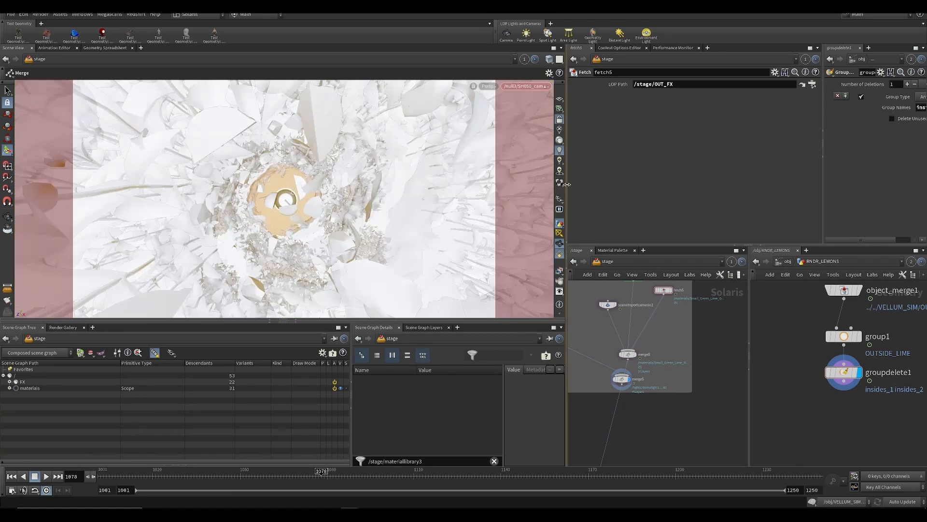
Change the viewport lighting mode, render the shot camera view with Karma and save the scene
left_click(559, 141)
left_click(488, 85)
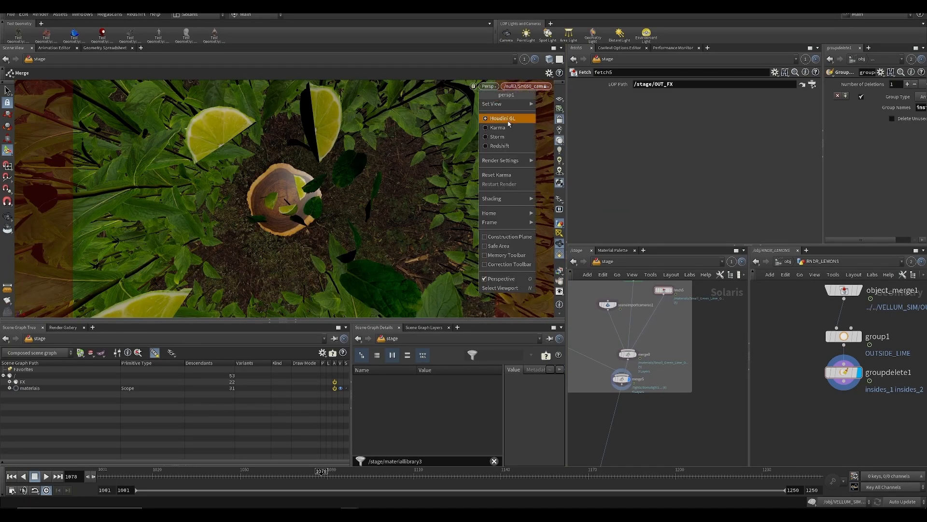
left_click(507, 121)
middle_click_drag(650, 439, 655, 366)
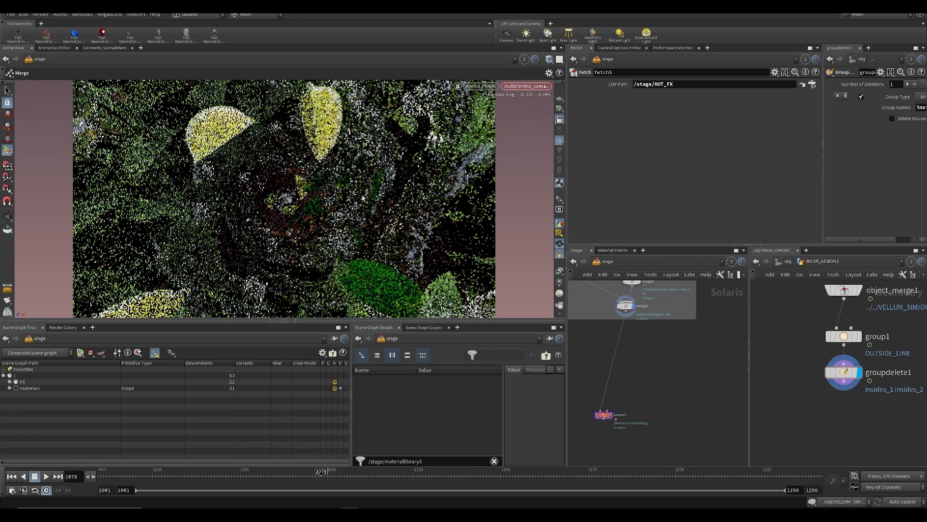
middle_click_drag(669, 348, 660, 411)
scroll(661, 410, "up", 1)
key("ctrl+s")
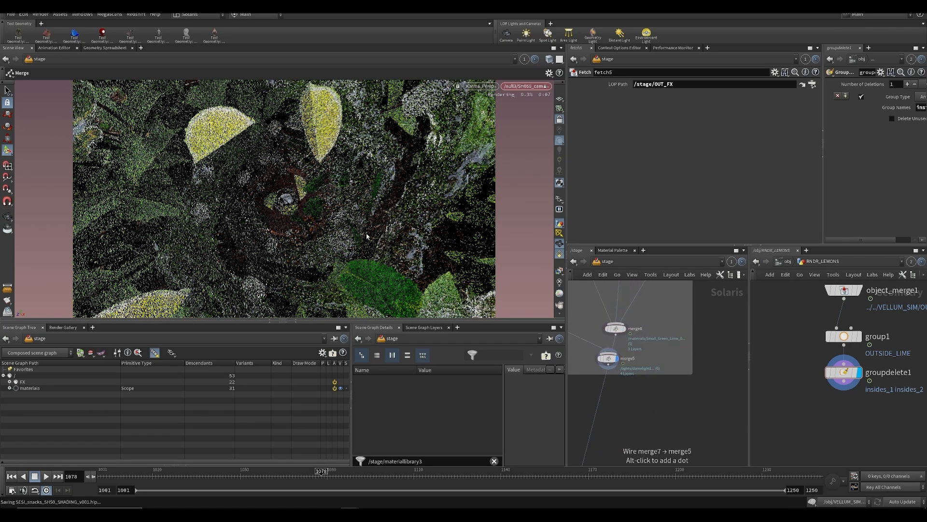
Turn on Enable Denoising for Karma in the viewport display options and close them
key("d")
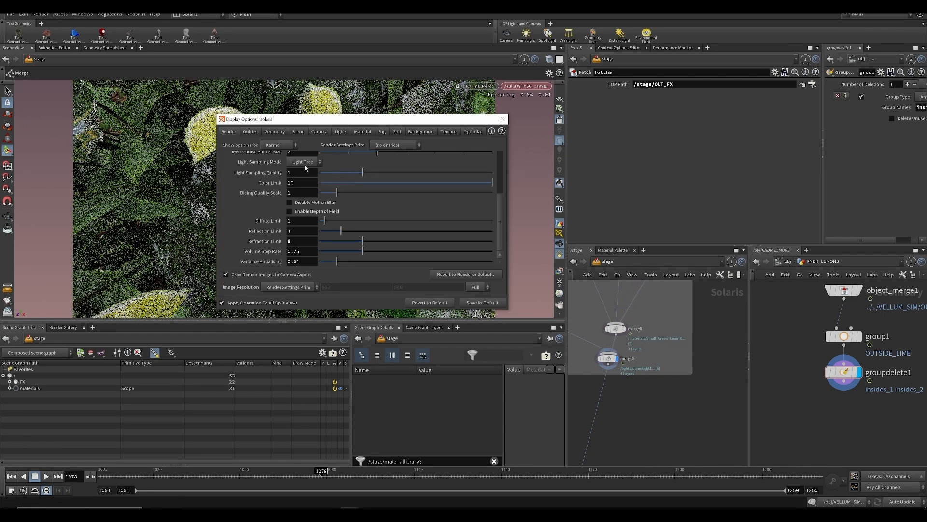
scroll(352, 190, "up", 3)
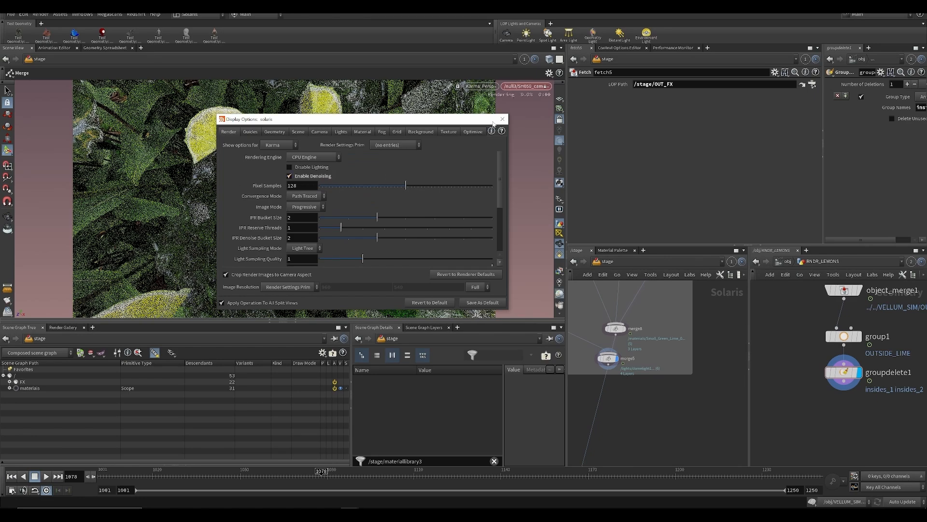
left_click(502, 120)
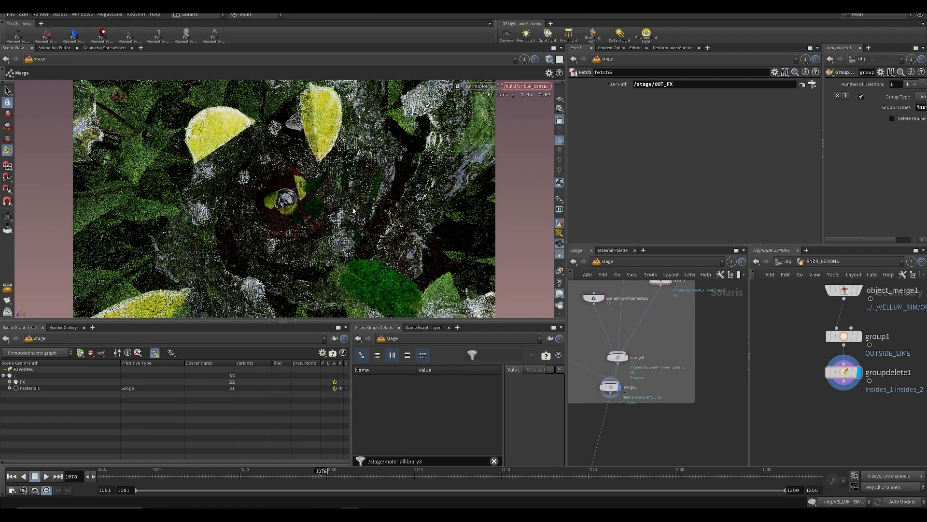
Save the scene and review the FX material branches leading to OUT_FX while the denoised Karma preview refines
middle_click_drag(722, 396, 638, 387)
scroll(638, 387, "down", 3)
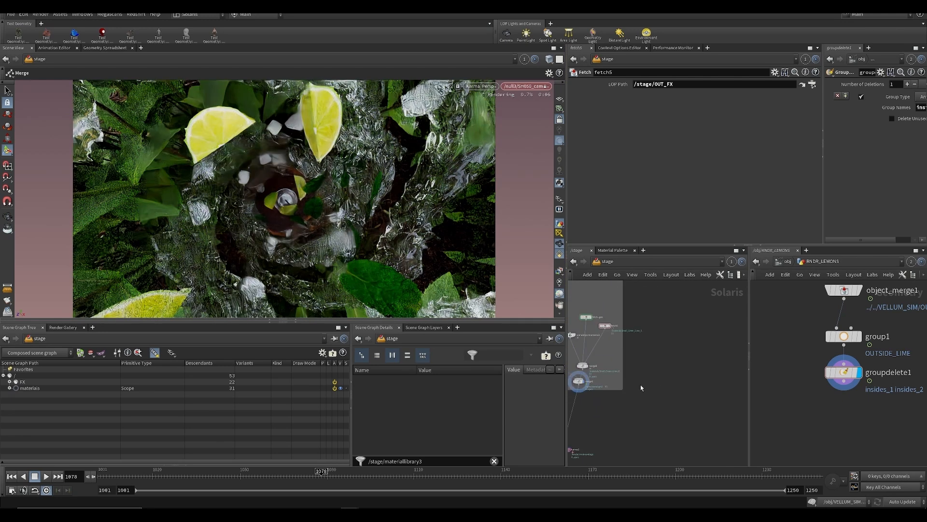
middle_click_drag(671, 335, 651, 375)
key("ctrl+s")
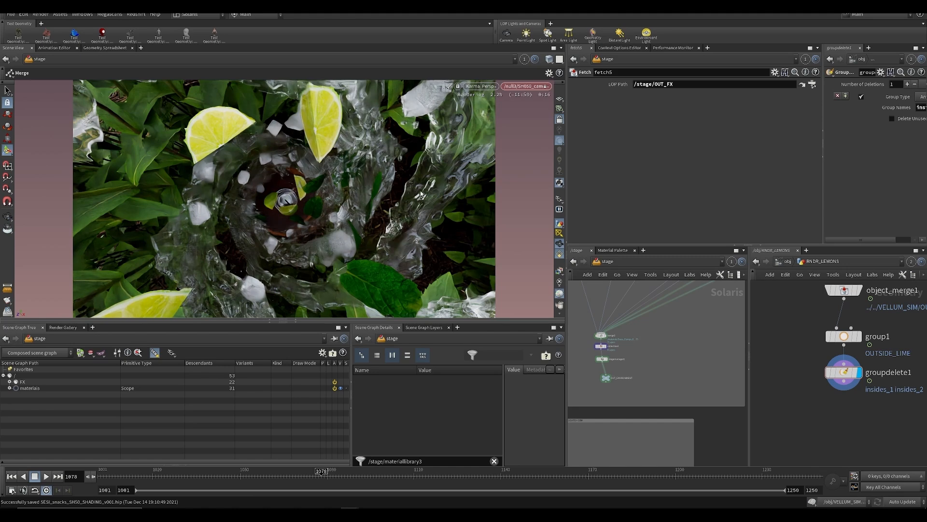
middle_click_drag(734, 301, 639, 397)
middle_click_drag(690, 417, 601, 362)
key("ctrl+s")
scroll(614, 367, "up", 2)
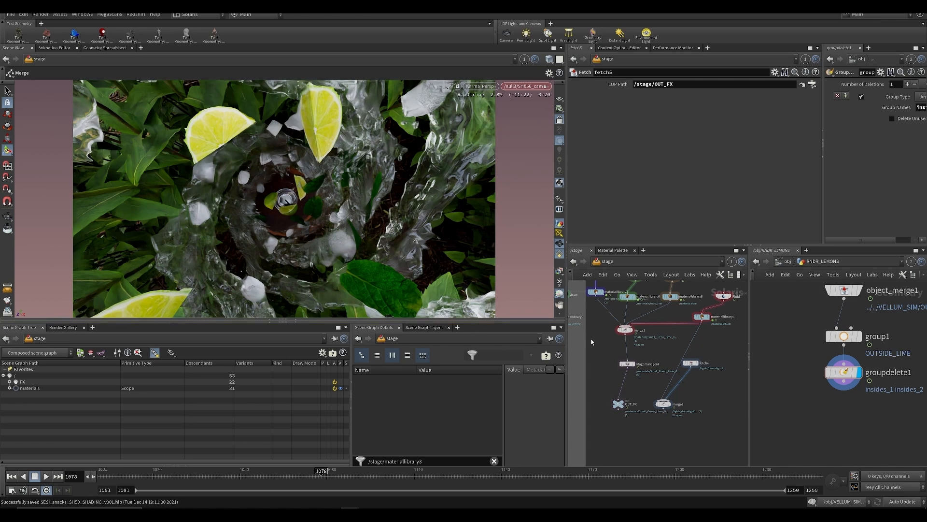
middle_click_drag(599, 328, 599, 377)
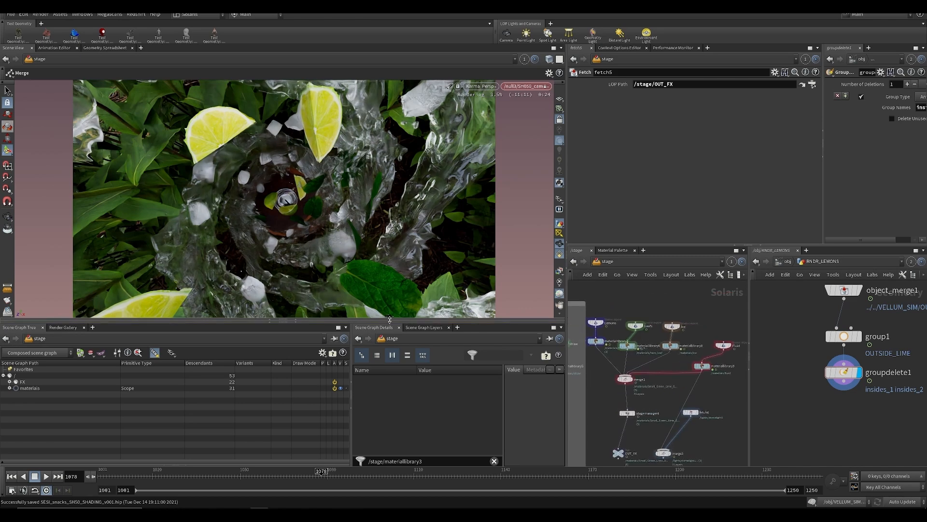
Insert a Render Geometry Settings node between the Lemons branch's material library and the merge, and display it
scroll(599, 358, "up", 2)
key("Tab")
type("ge")
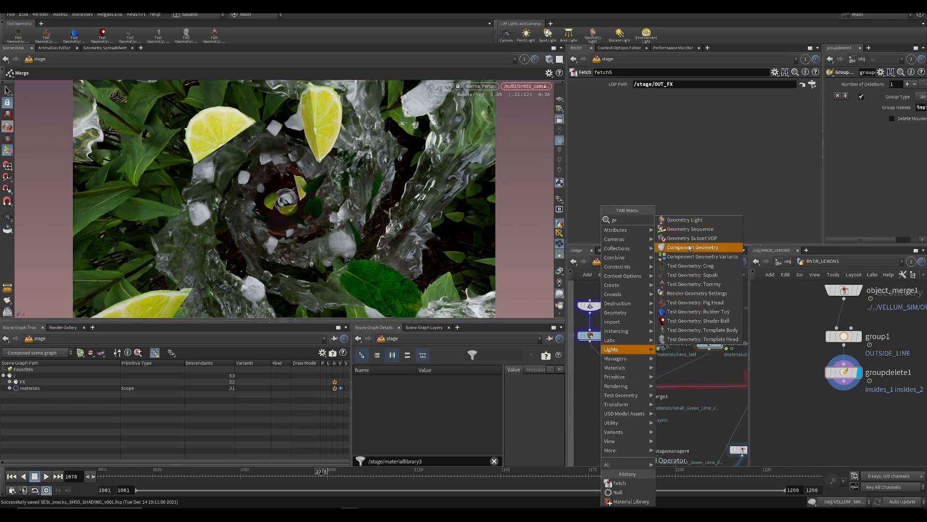
left_click(689, 294)
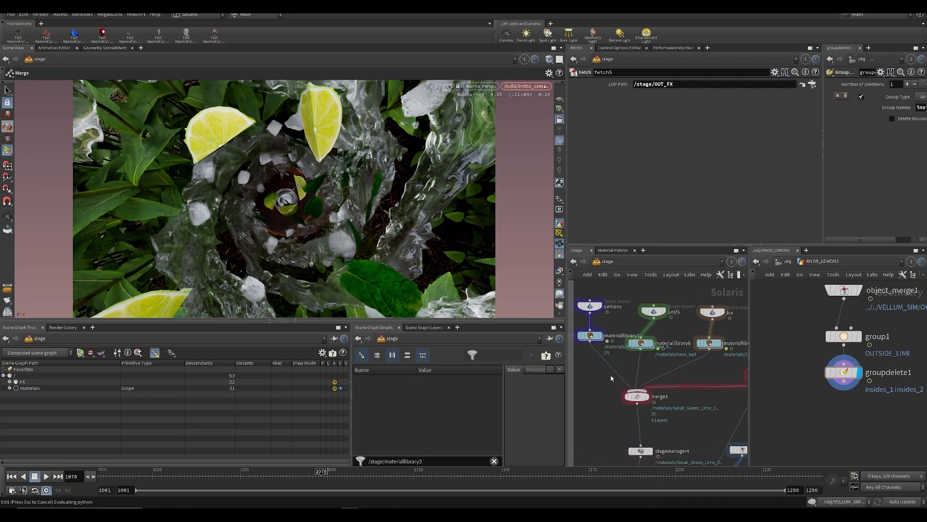
left_click(612, 382)
left_click_drag(612, 381, 619, 369)
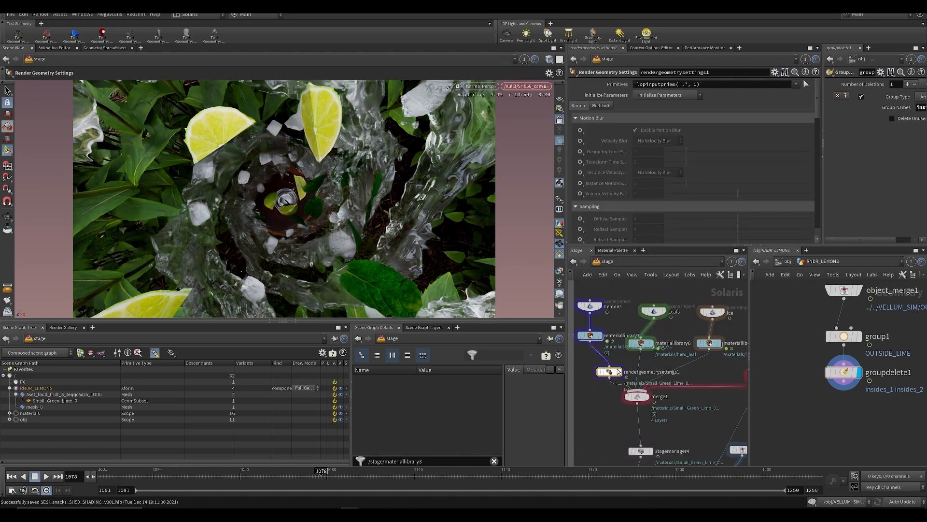
left_click(619, 369)
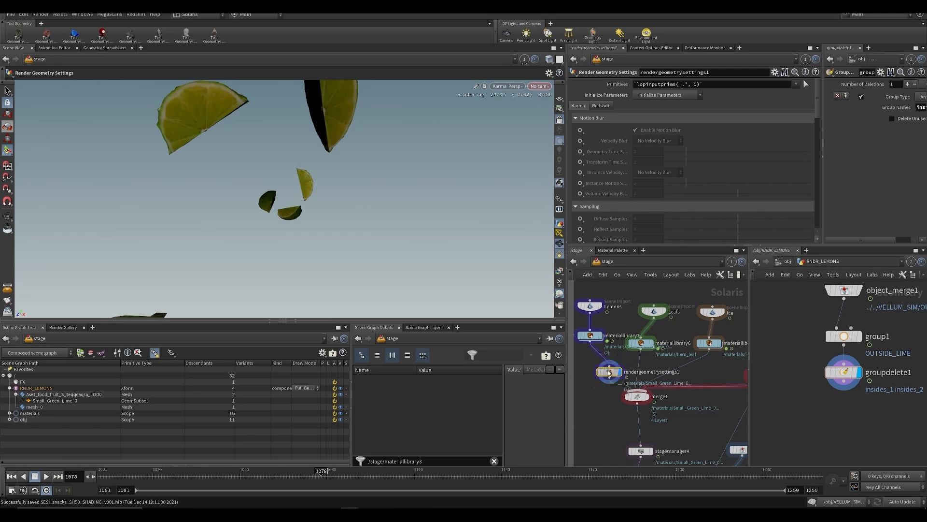
Activate Enable Motion Blur for the limes' geometry settings and set their velocity blur mode to Velocity Blur
left_click(580, 130)
left_click(599, 137)
left_click(580, 140)
left_click(599, 148)
left_click(656, 140)
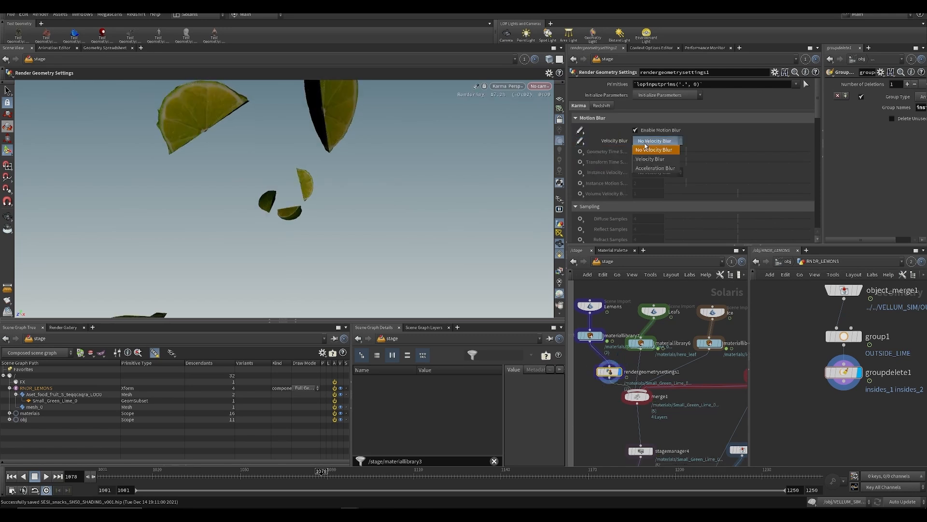
left_click(650, 158)
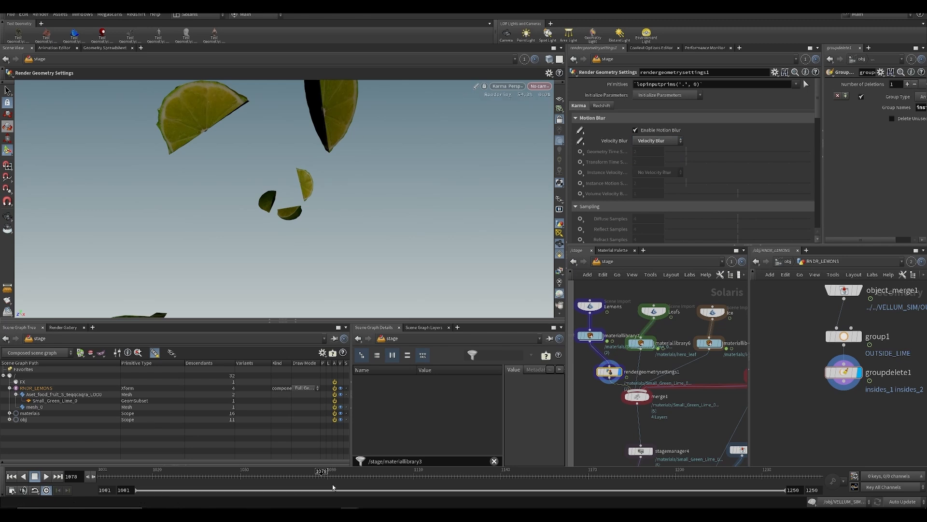
Advance the timeline a few frames to check the limes' motion blur in the Karma preview
left_click(318, 476)
key("Right")
key("Right")
key("Right")
key("Right")
key("Right")
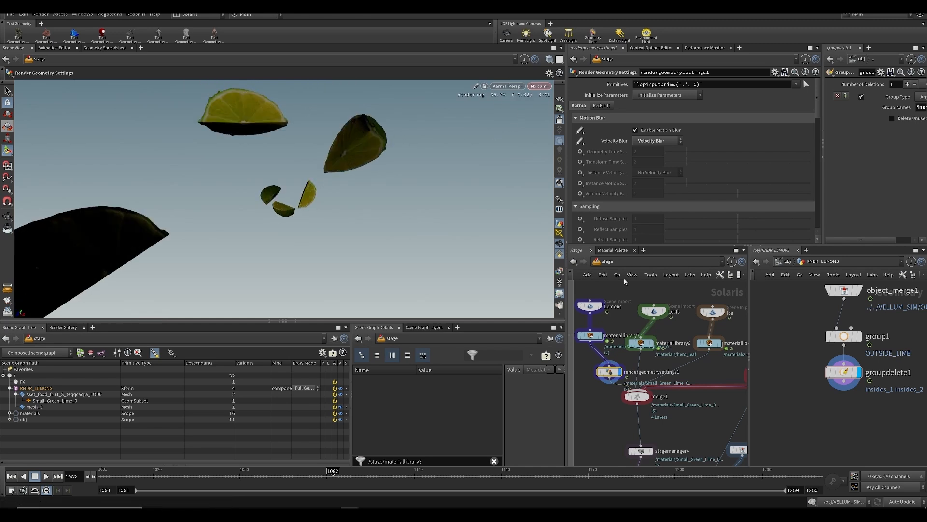
Save the scene, move the render geometry settings between the Lemons import and its material library, and display the material library
left_click_drag(610, 372, 590, 370)
key("ctrl+s")
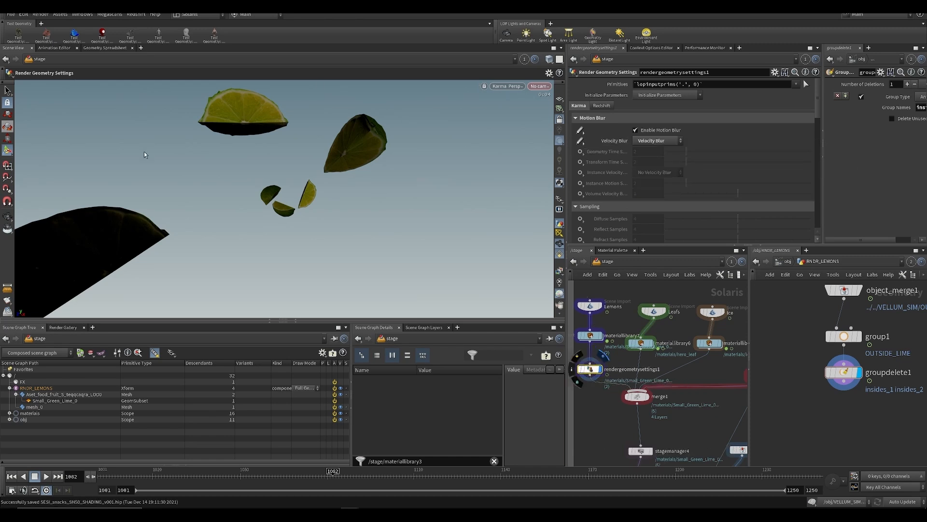
middle_click_drag(686, 411, 724, 419)
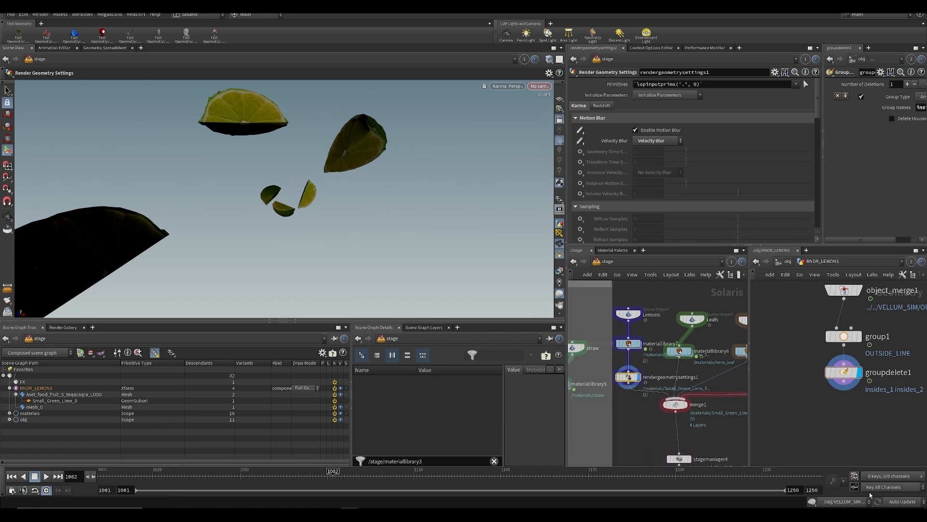
key("ctrl+x")
left_click_drag(630, 346, 634, 369)
key("ctrl+v")
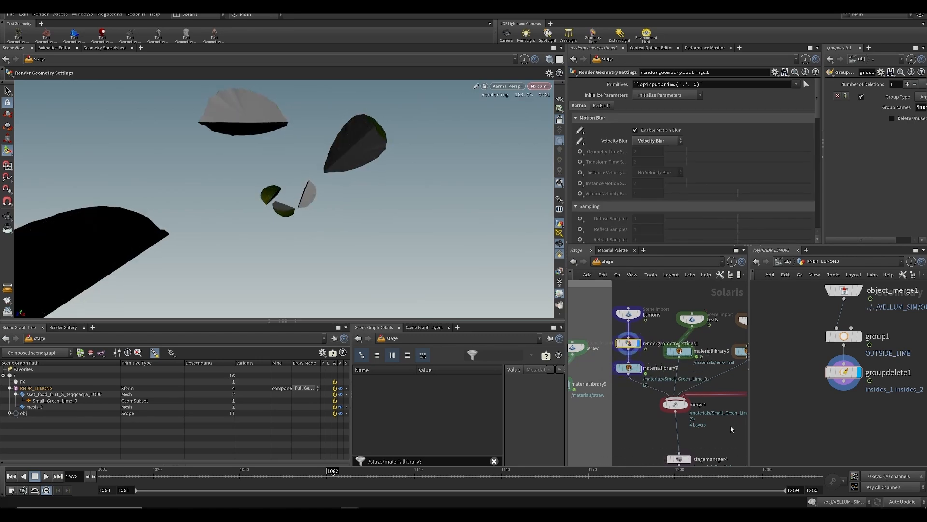
left_click(618, 368)
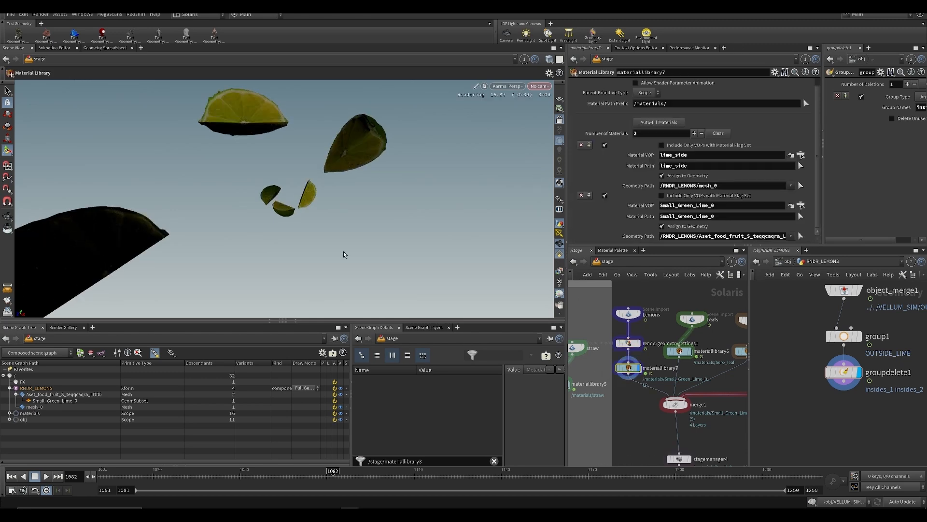
Scrub the timeline to frame 1076 and examine the lime slices in the Karma preview from another angle
left_click_drag(338, 476, 356, 476)
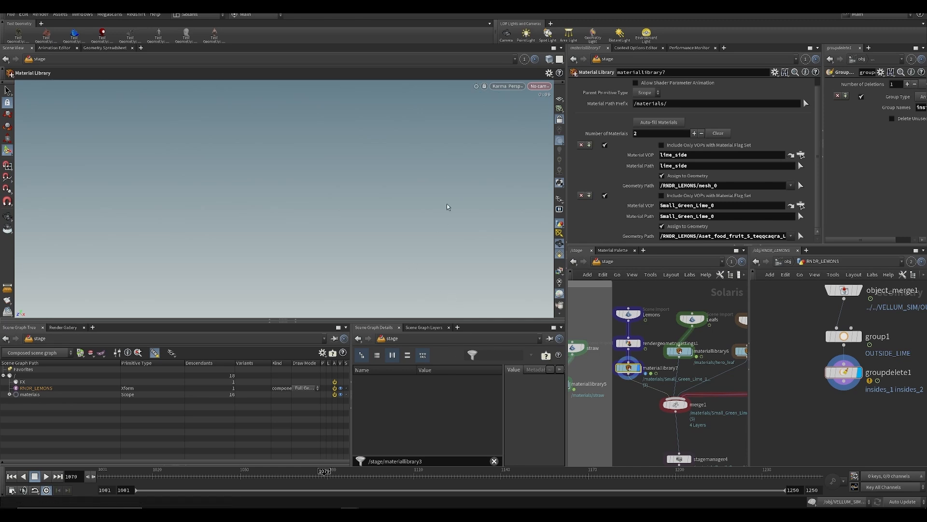
left_click_drag(522, 104, 515, 104)
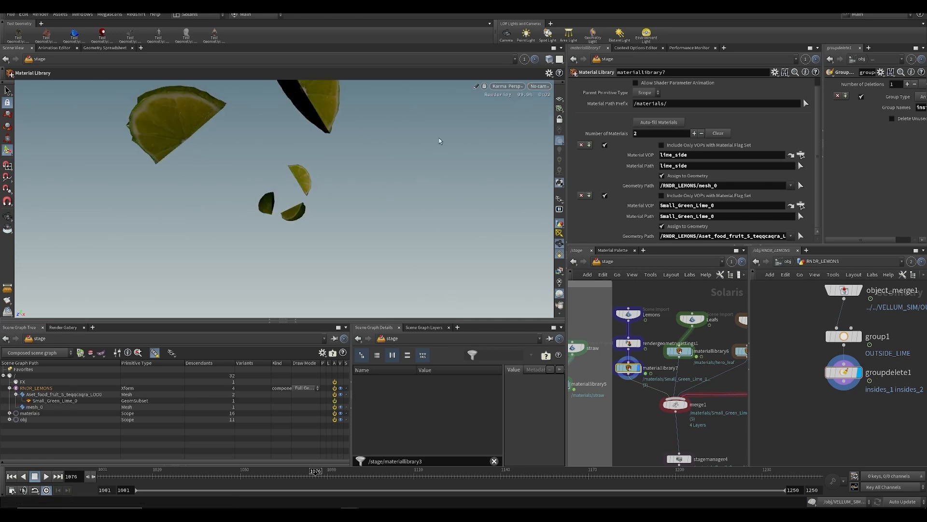
left_click_drag(357, 180, 375, 205, "alt")
right_click_drag(374, 205, 437, 152, "alt")
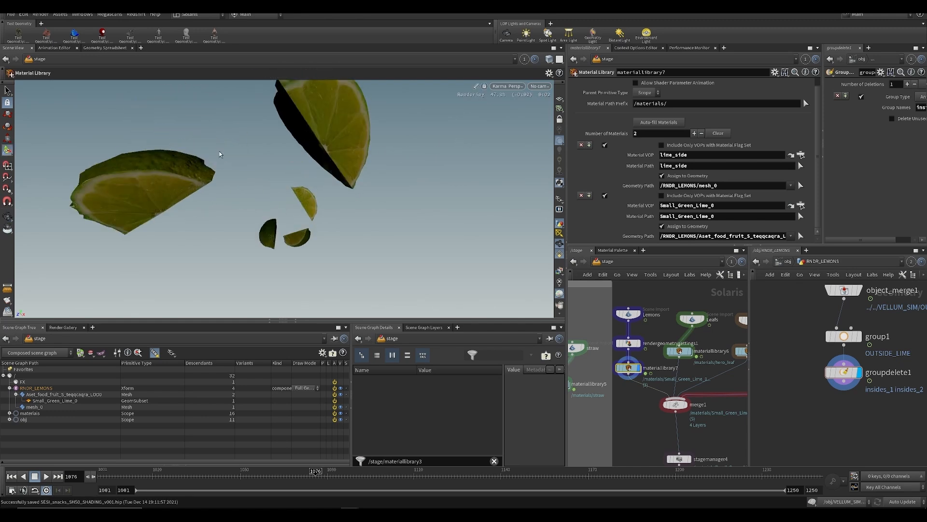
left_click_drag(244, 165, 242, 167, "alt")
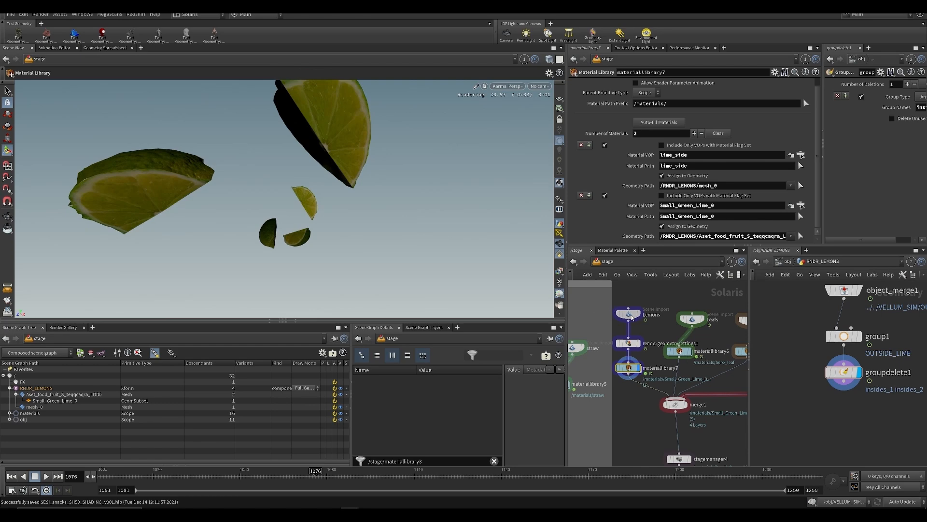
Enable Treat Polygons as Subdivision Surfaces in the geometry handling of the Lemons Scene Import node
left_click(630, 315)
scroll(595, 170, "down", 3)
left_click(585, 170)
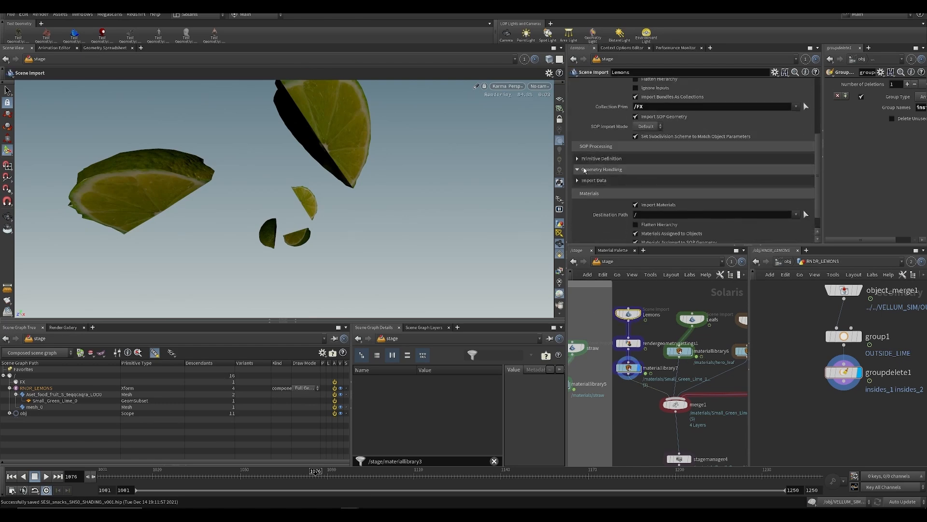
left_click(587, 159)
left_click(580, 158)
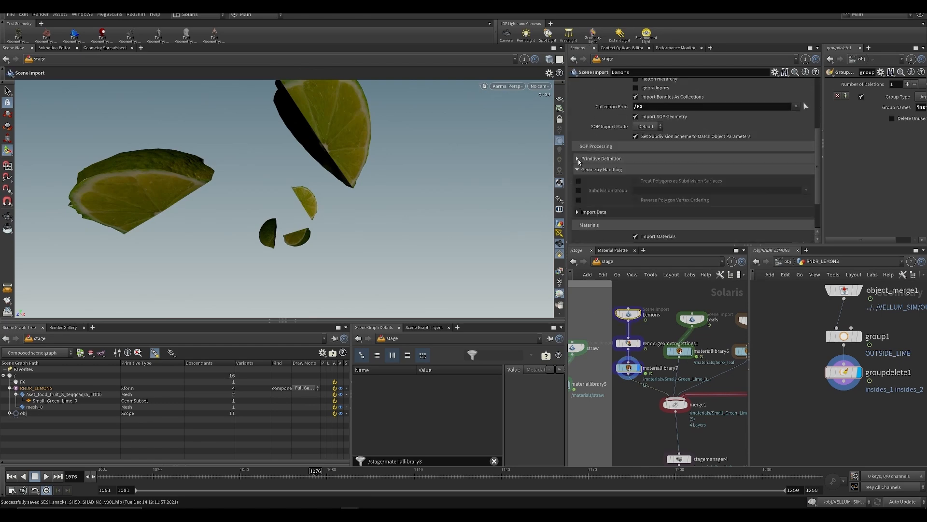
left_click(579, 181)
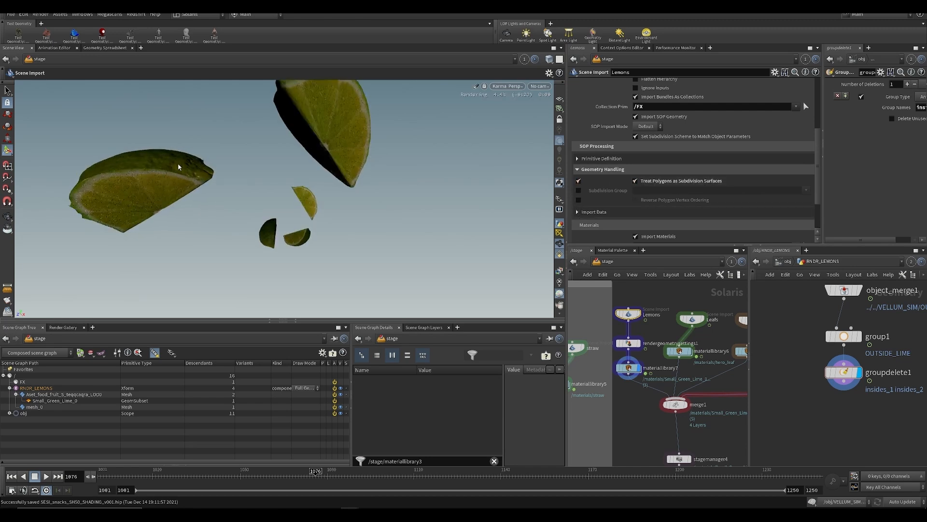
Add a Geometry Spreadsheet beside the scene graph tree and show the data of groupdelete1 in it
left_click(629, 368)
left_click(628, 343)
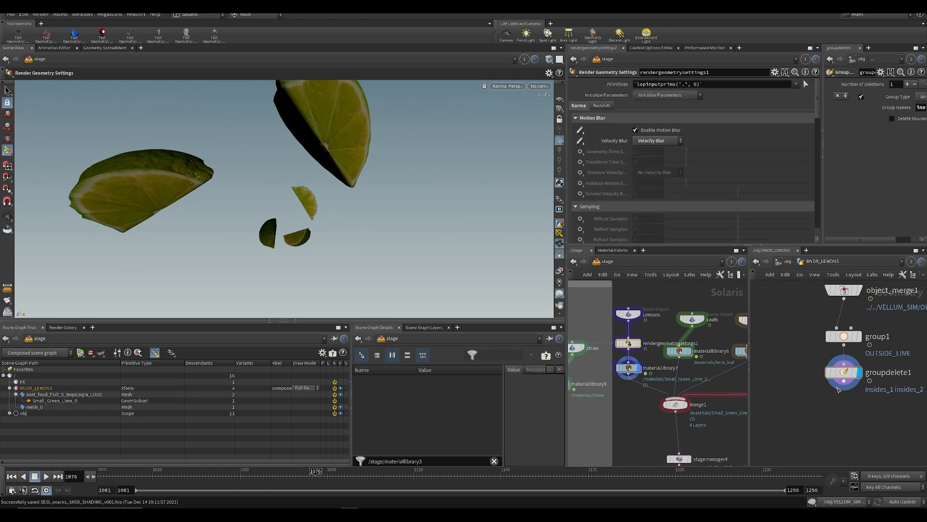
scroll(840, 389, "down", 3)
middle_click_drag(847, 428, 833, 393)
scroll(832, 394, "up", 3)
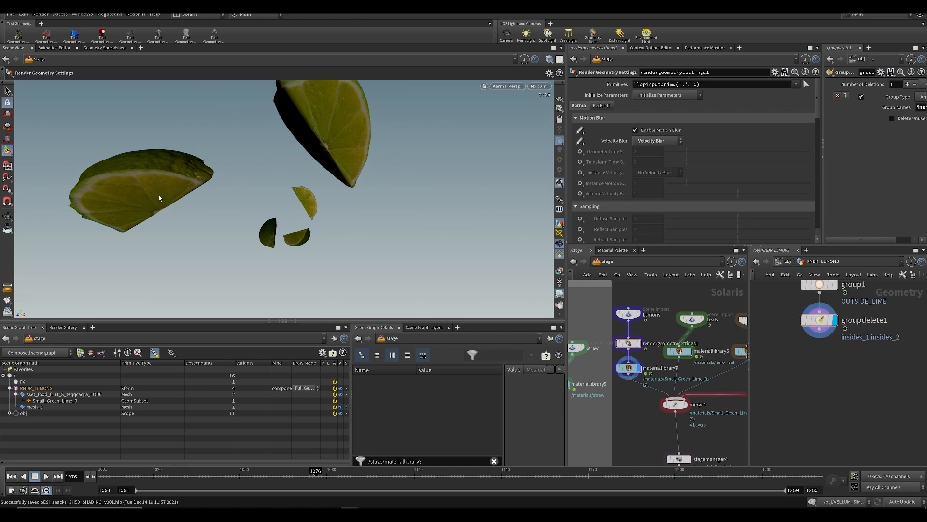
left_click(93, 327)
mouse_move(116, 345)
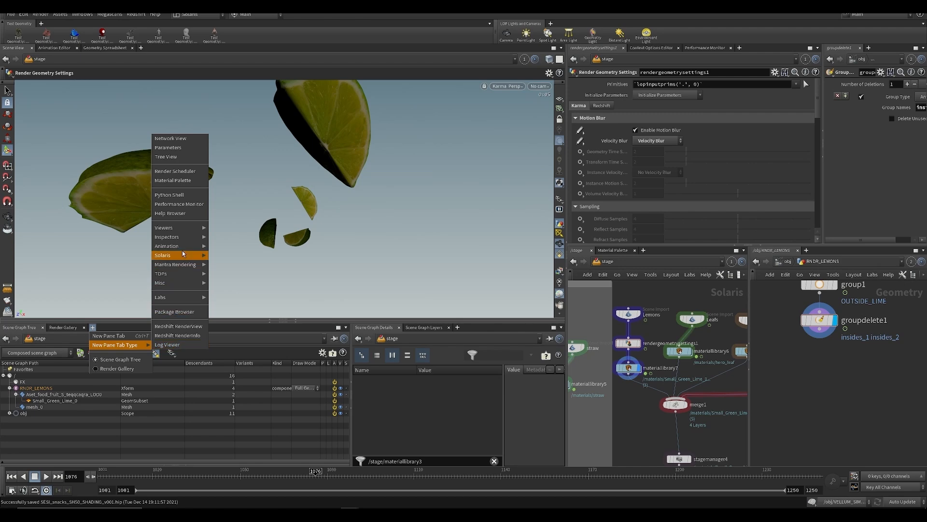
mouse_move(167, 236)
left_click(227, 244)
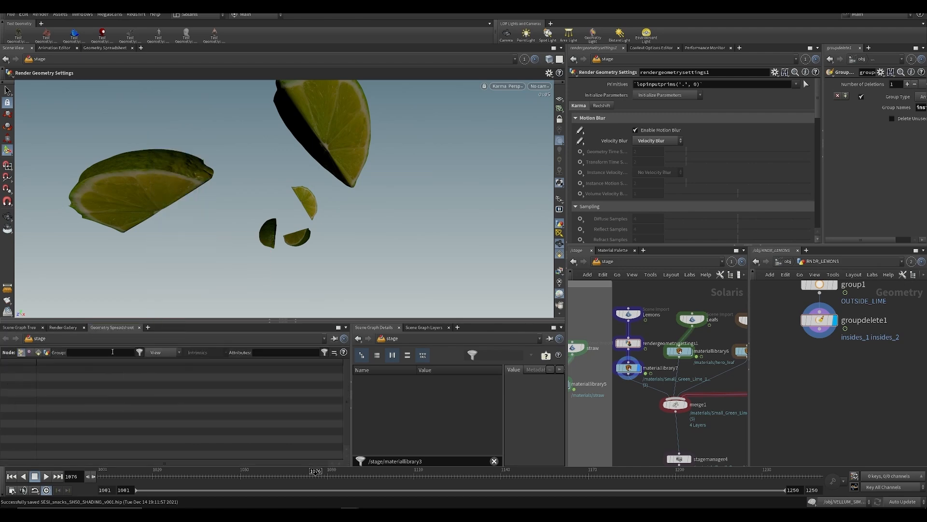
left_click(804, 320)
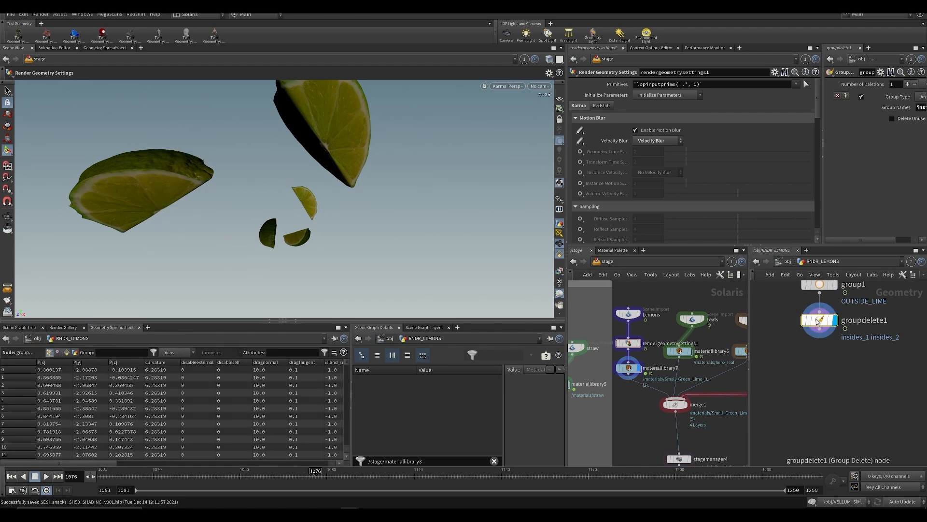
Hide all attributes in the spreadsheet except the velocity attribute v
left_click(185, 354)
left_click(178, 156)
left_click(169, 353)
left_click(174, 164)
left_click(170, 353)
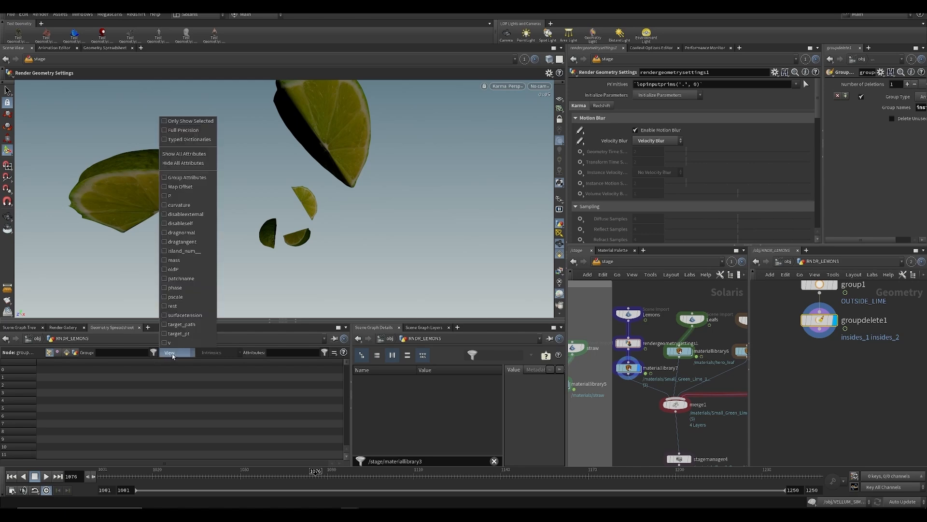
left_click(183, 332)
Add an Attribute Delete node after groupdelete1 in the RNDR_LEMONS network
key("Tab")
type("attdel")
key("Return")
key("Return")
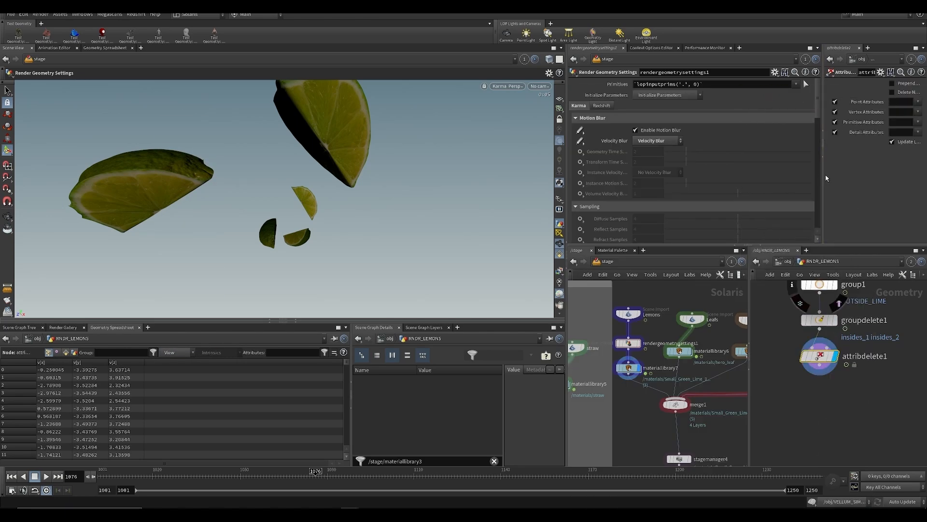
Set the Attribute Delete node's point attributes to "* ^rest ^v" so only rest and velocity are kept
left_click_drag(825, 178, 721, 178)
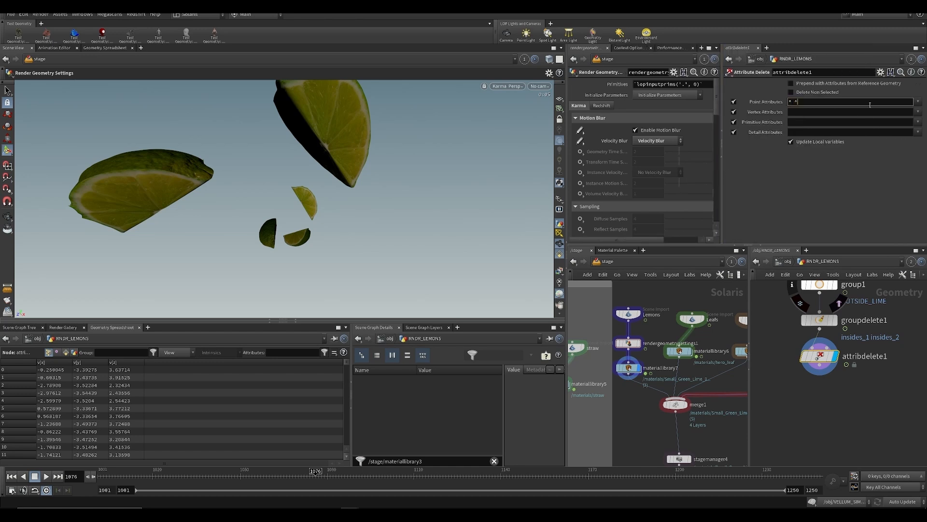
left_click(918, 105)
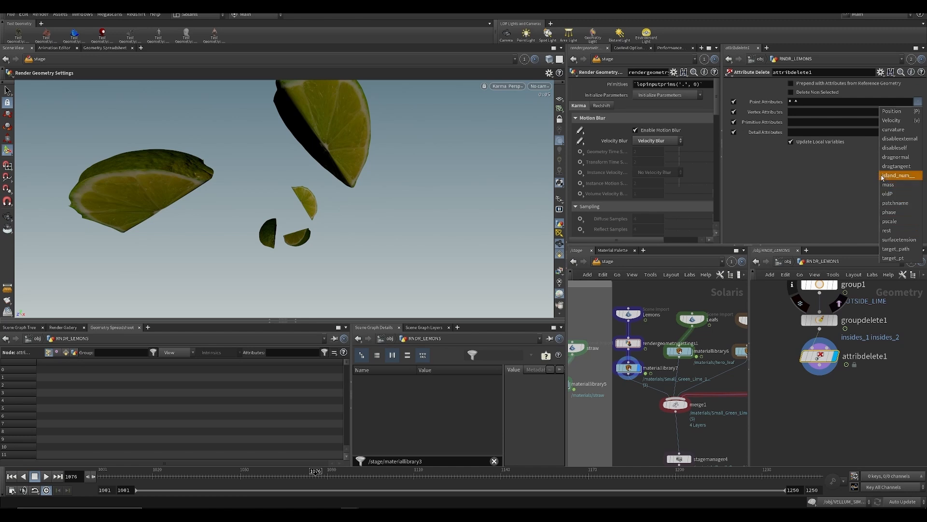
left_click(888, 231)
left_click(816, 101)
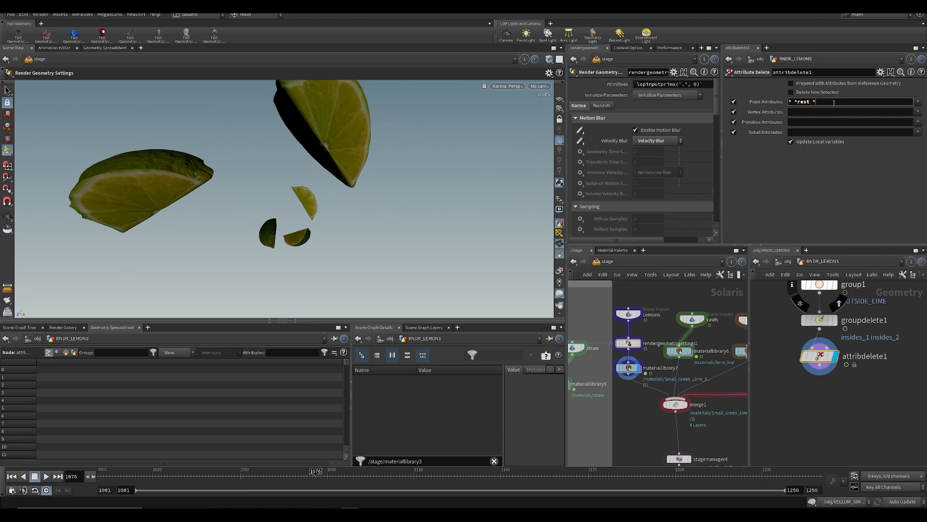
left_click(918, 102)
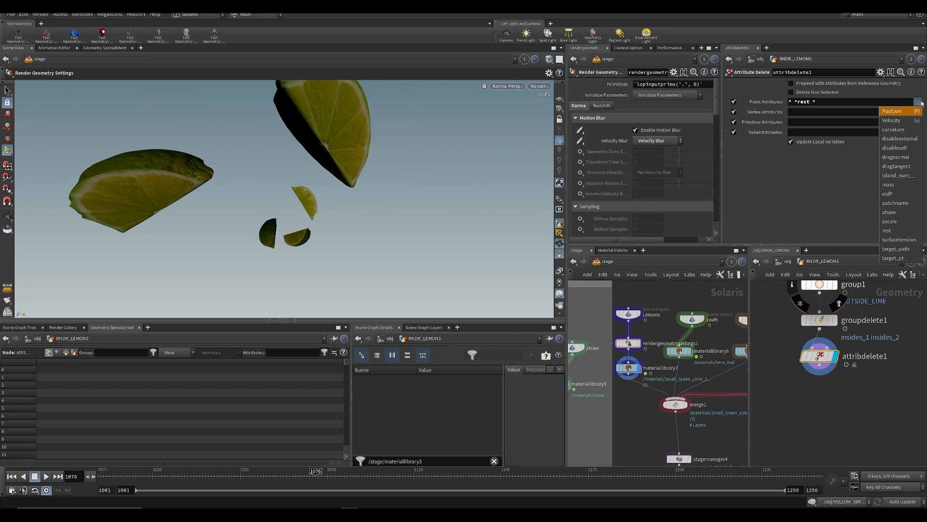
left_click(901, 121)
left_click(820, 102)
key("BackSpace")
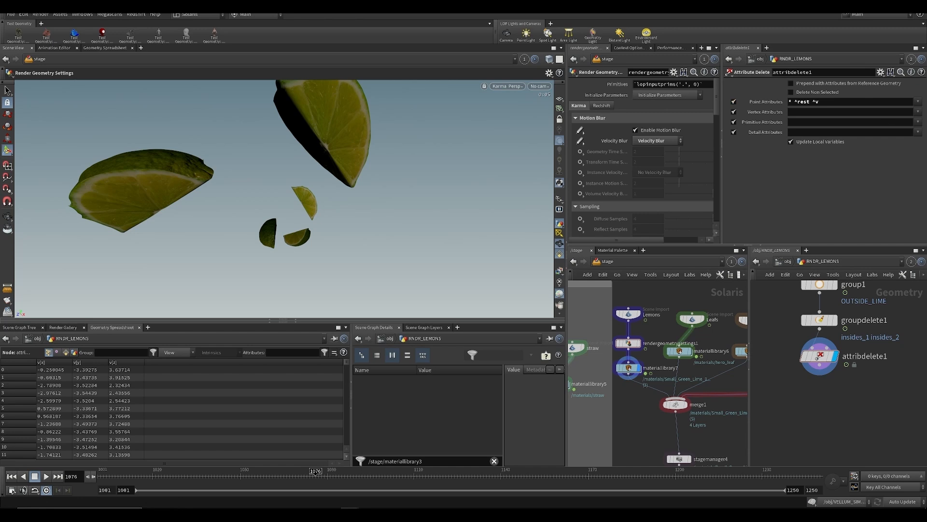
left_click(917, 101)
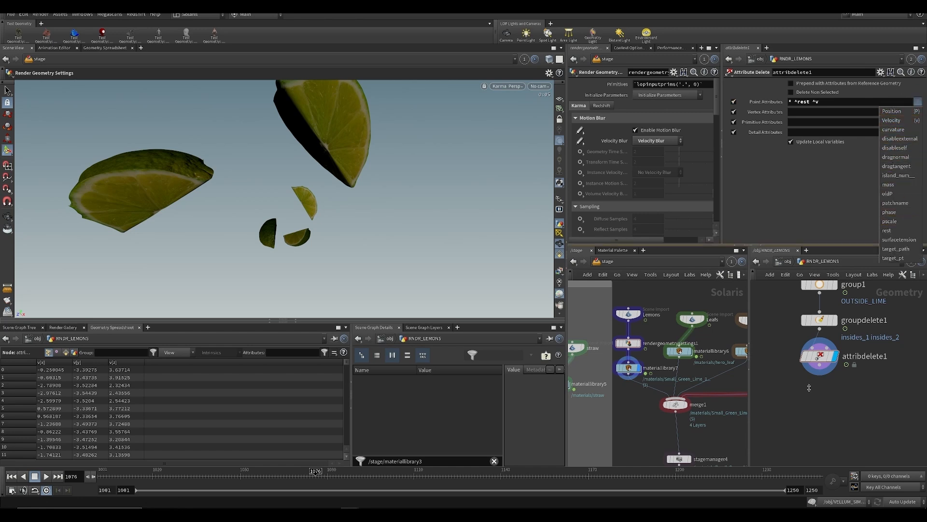
left_click(826, 380)
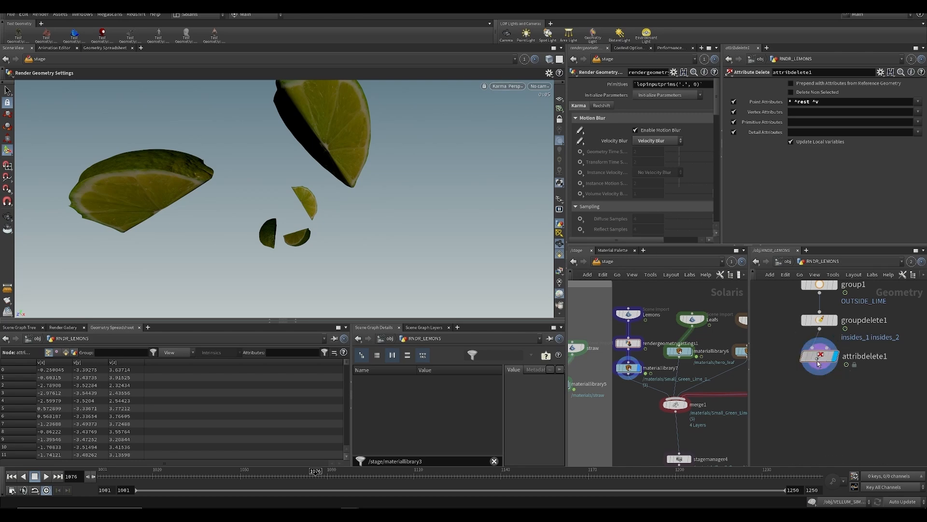
Add an Attribute Wrangle after attribdelete1 with the expression "v@v *= 100;" and save the scene
key("Tab")
type("aw")
key("Return")
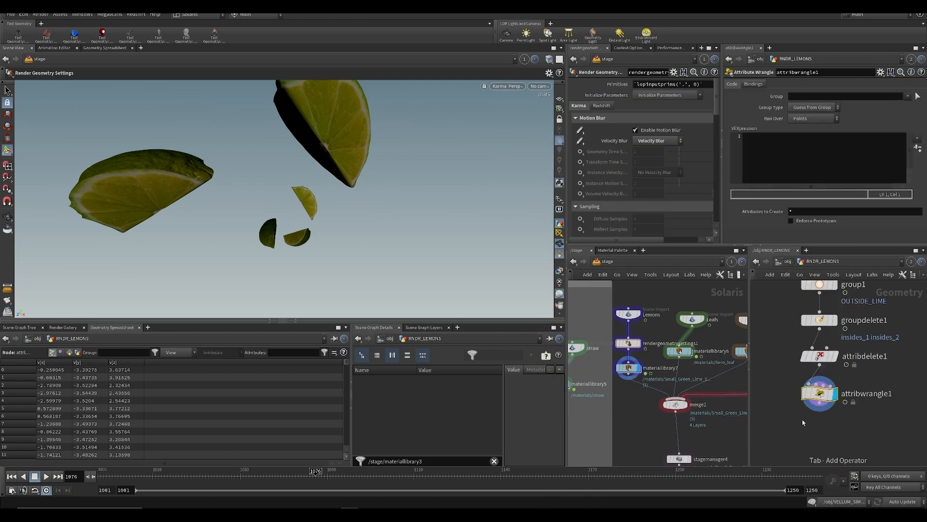
left_click(854, 155)
type("v@v *= 100;")
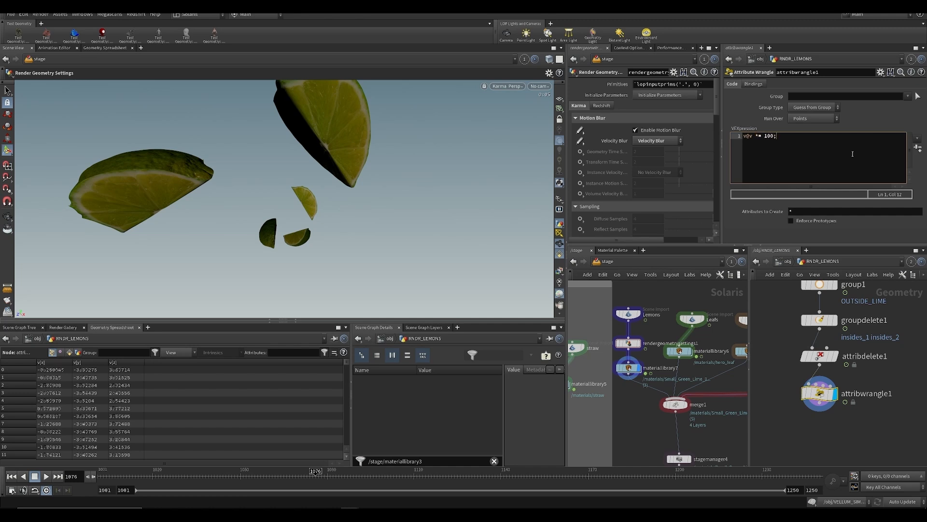
key("ctrl+s")
Refresh the render of materiallibrary7 by switching the viewport from Karma to Houdini GL and back to Karma
left_click(505, 86)
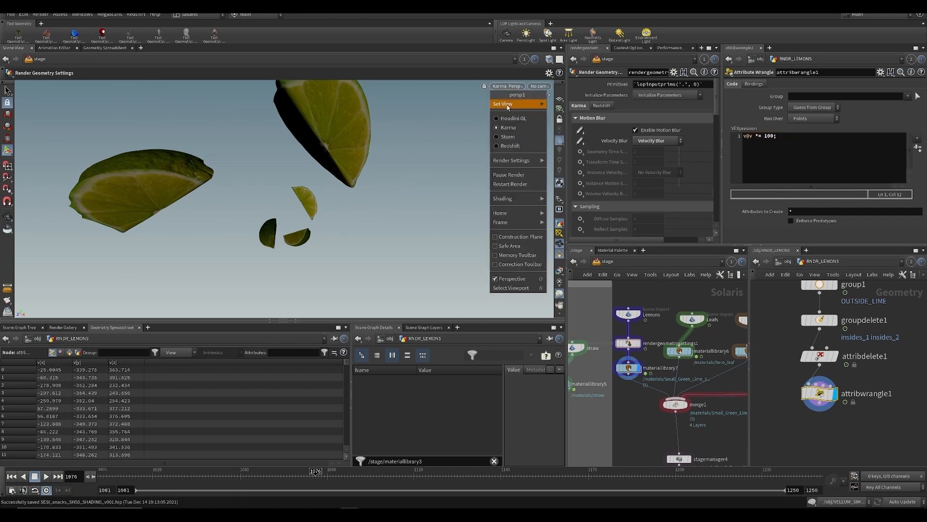
left_click(514, 119)
left_click(629, 368)
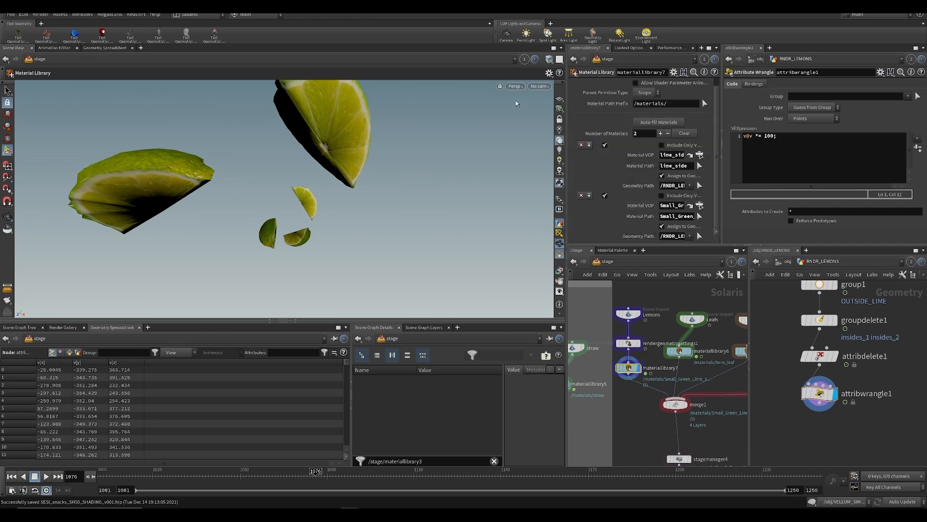
left_click(519, 88)
left_click(722, 176)
left_click_drag(722, 176, 780, 184)
left_click(515, 86)
left_click(523, 119)
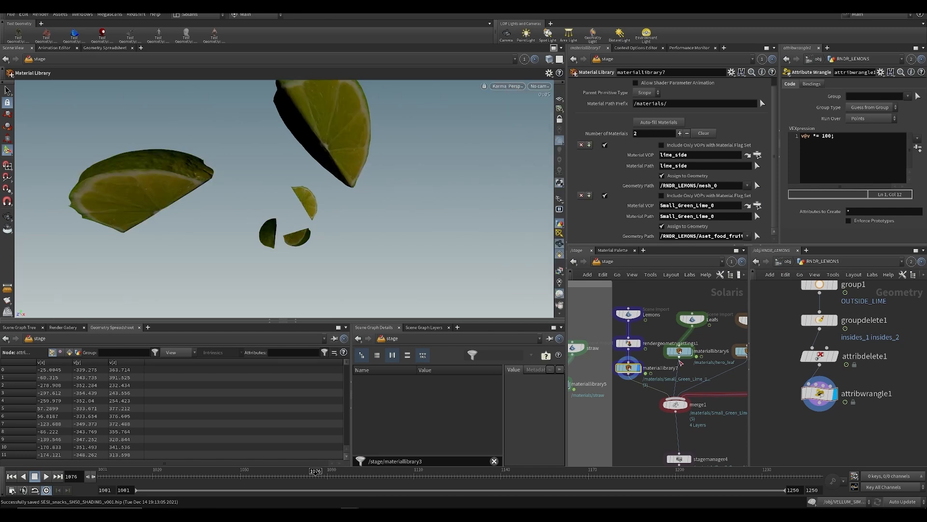
left_click(511, 88)
left_click(631, 418)
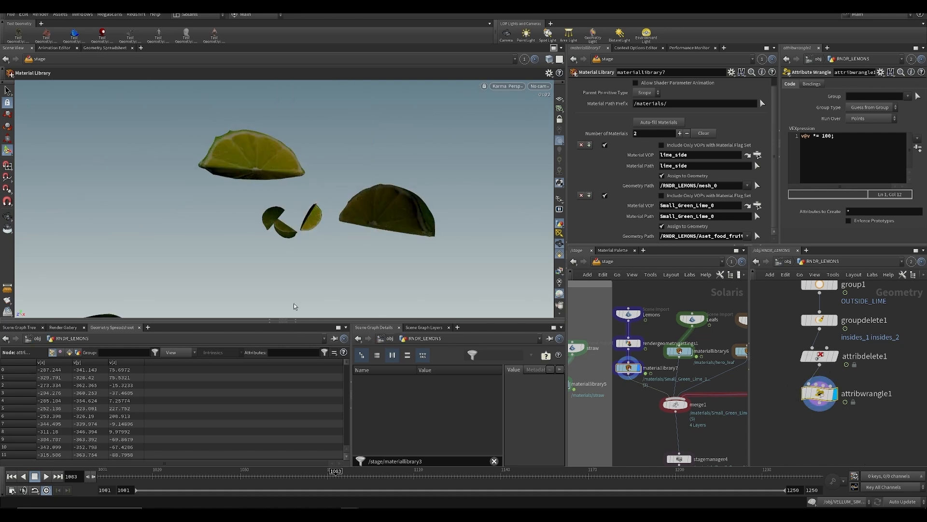
Examine the primitives under RNDR_LEMONS in the scene graph and the velocity blur properties in their enlarged details
left_click(34, 328)
left_click(32, 389)
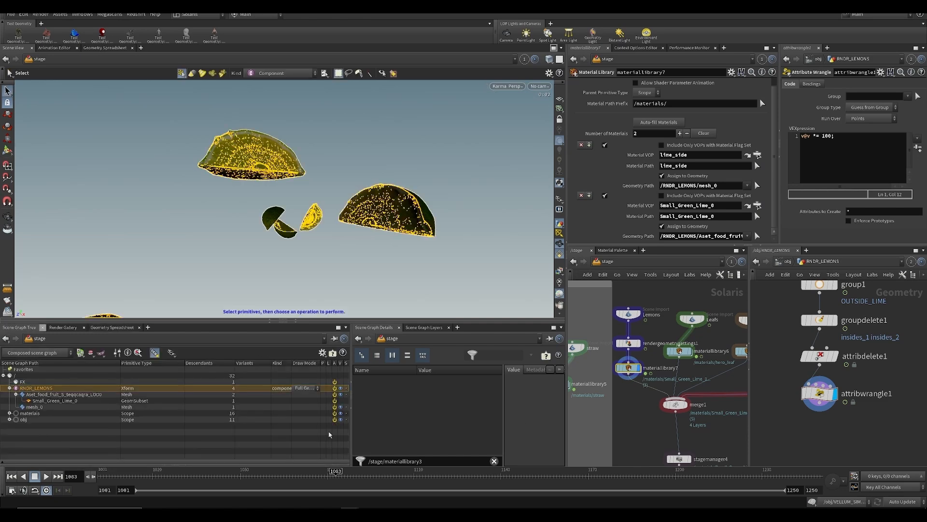
left_click(424, 328)
left_click(374, 327)
left_click(72, 394)
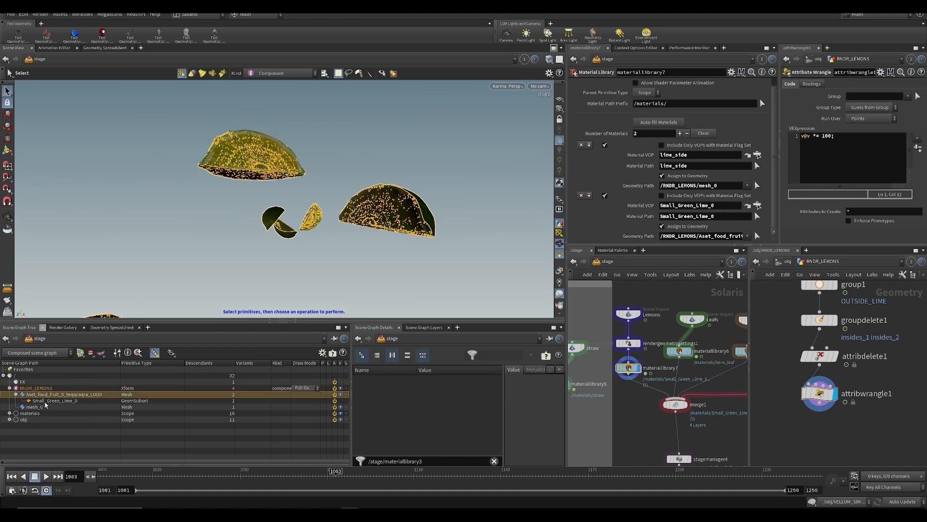
left_click(64, 402)
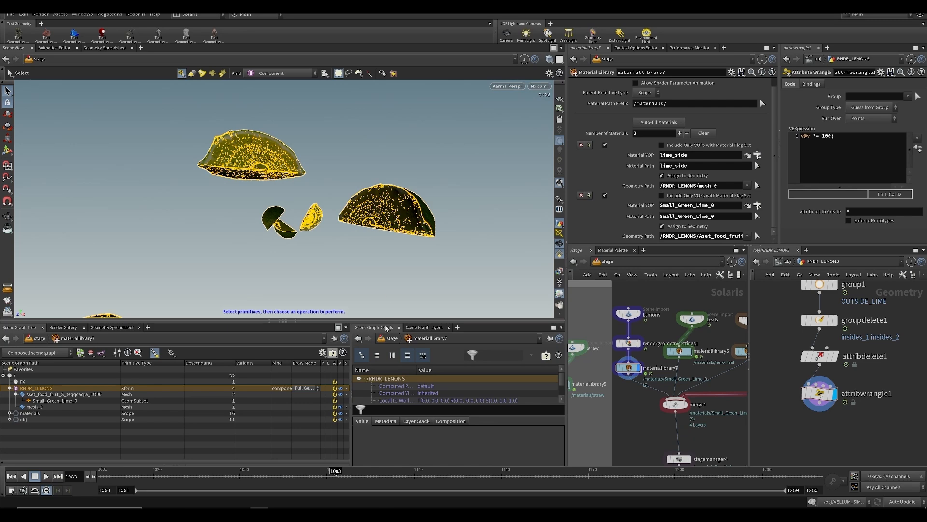
left_click_drag(384, 321, 384, 193)
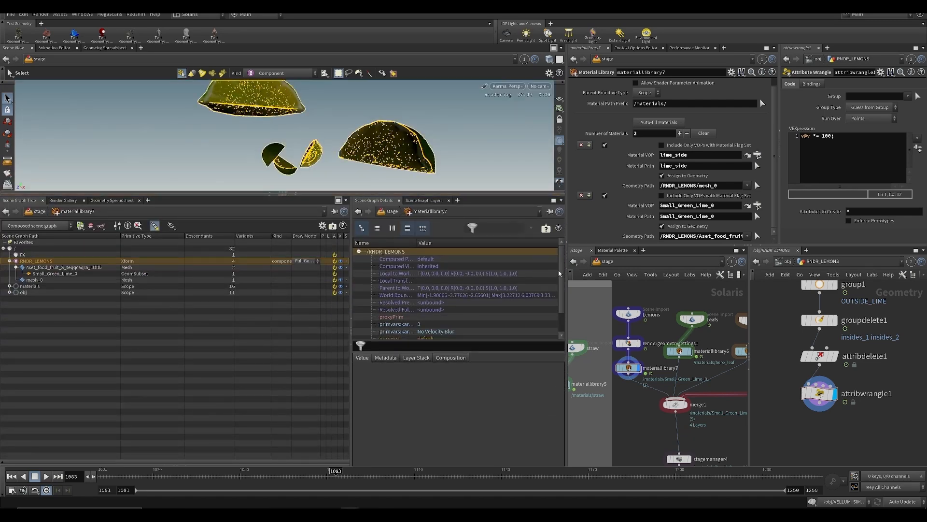
scroll(556, 280, "down", 2)
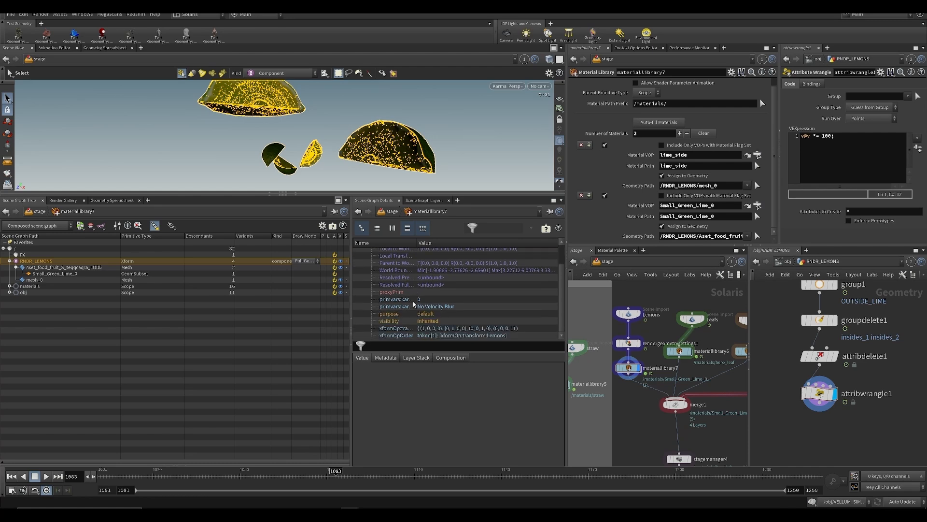
left_click_drag(410, 340, 411, 406)
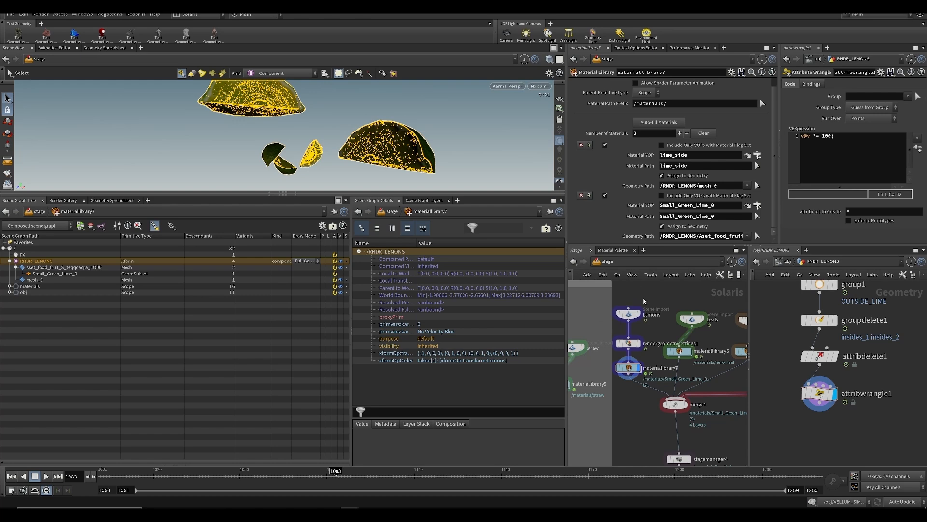
Examine the Import Data options of the Lemons Scene Import node, including time samples and attributes
left_click(624, 317)
scroll(632, 186, "down", 3)
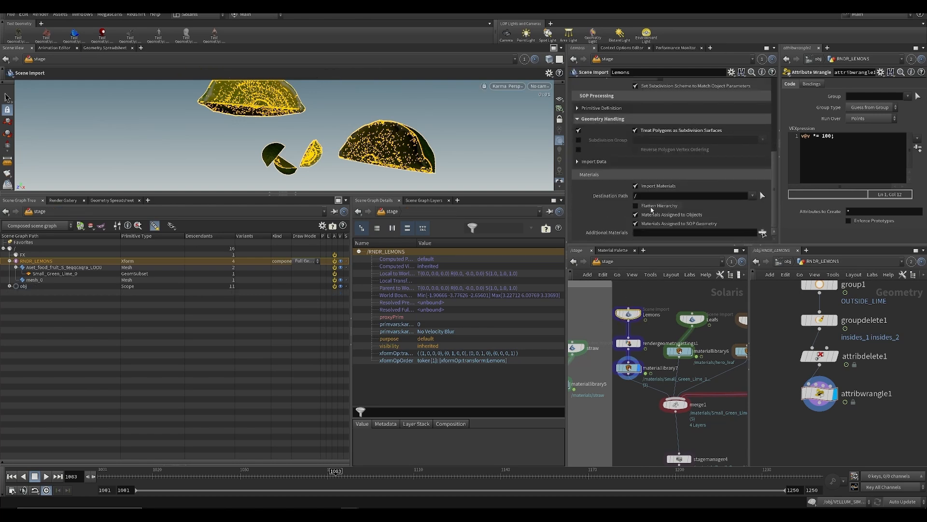
left_click(578, 162)
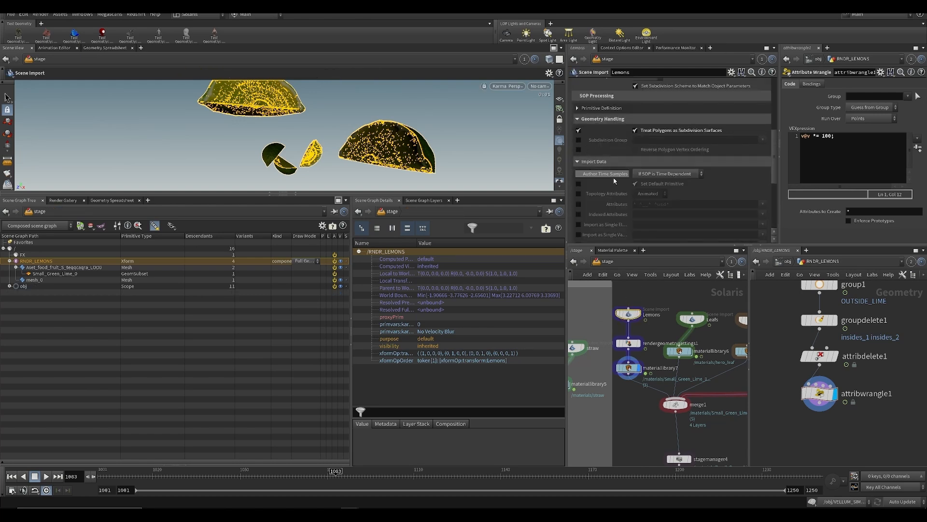
scroll(618, 185, "down", 4)
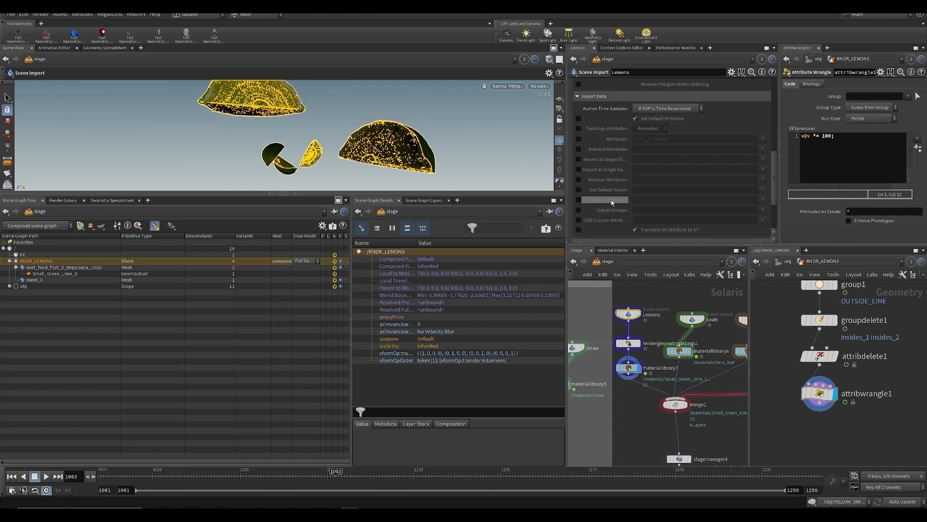
left_click(578, 139)
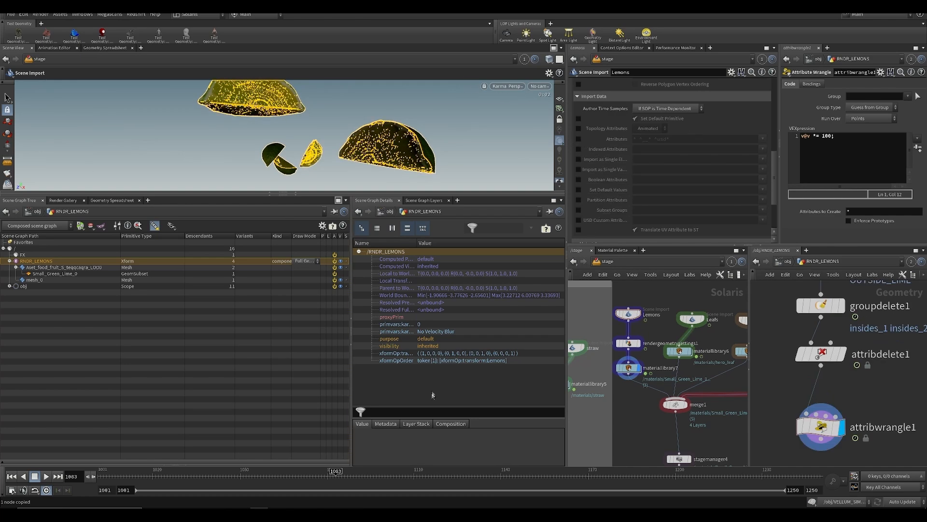
left_click(433, 394)
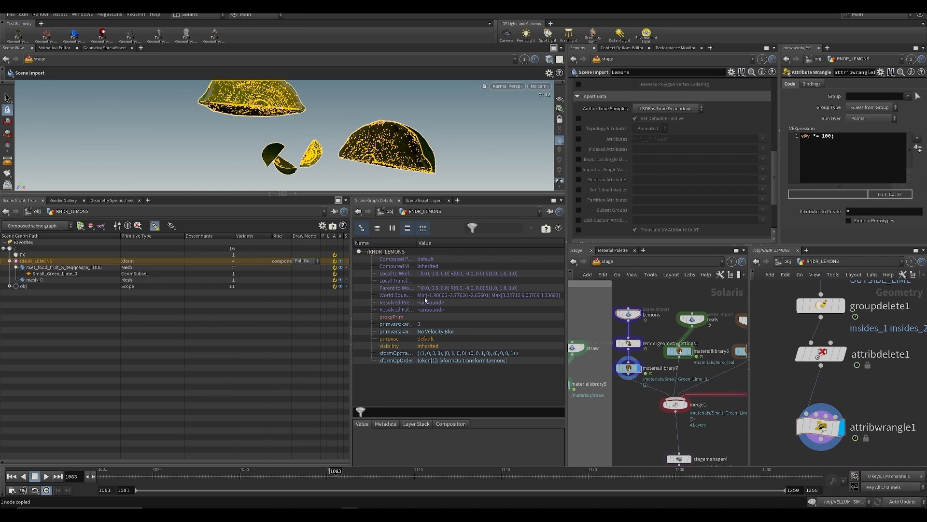
Insert a Cache node between the Lemons import and rendergeometrysettings1, and display its settings
left_click_drag(629, 313, 631, 319)
key("Tab")
type("ca")
key("Return")
left_click(670, 341)
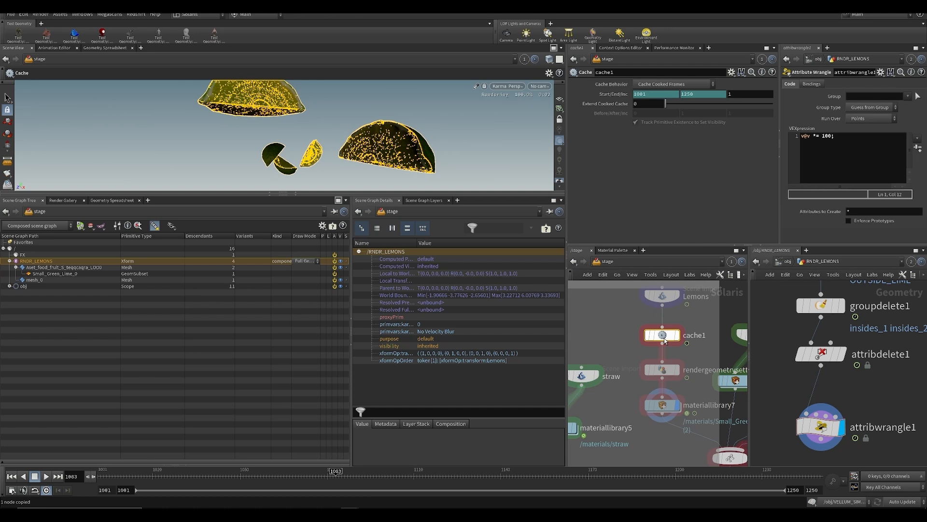
Set cache1 to Cache Rolling Window of Frames with a Before value of -1, and advance the timeline by a few frames
left_click(664, 86)
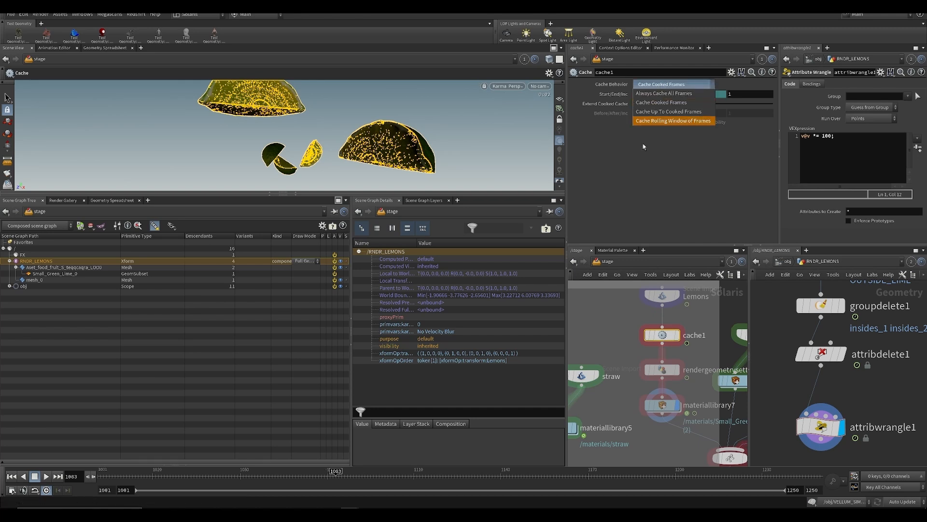
left_click(656, 122)
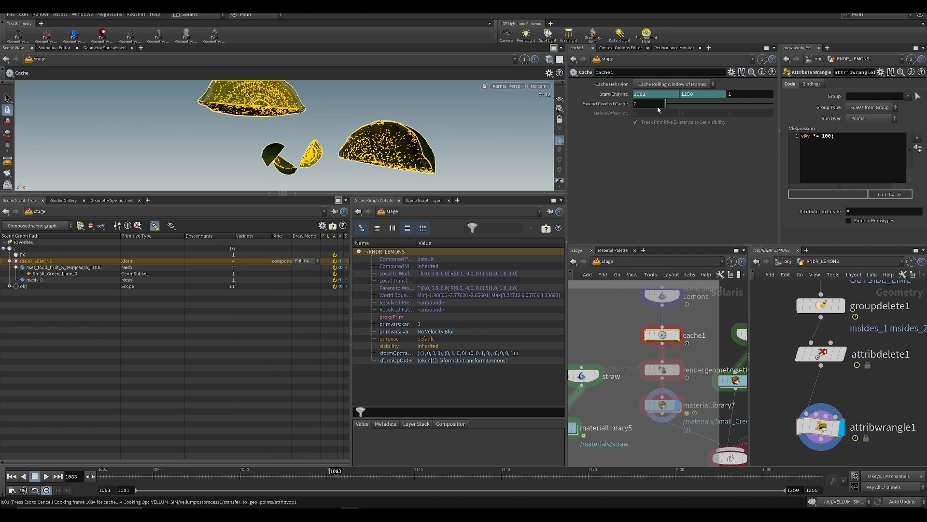
type("-1")
key("Return")
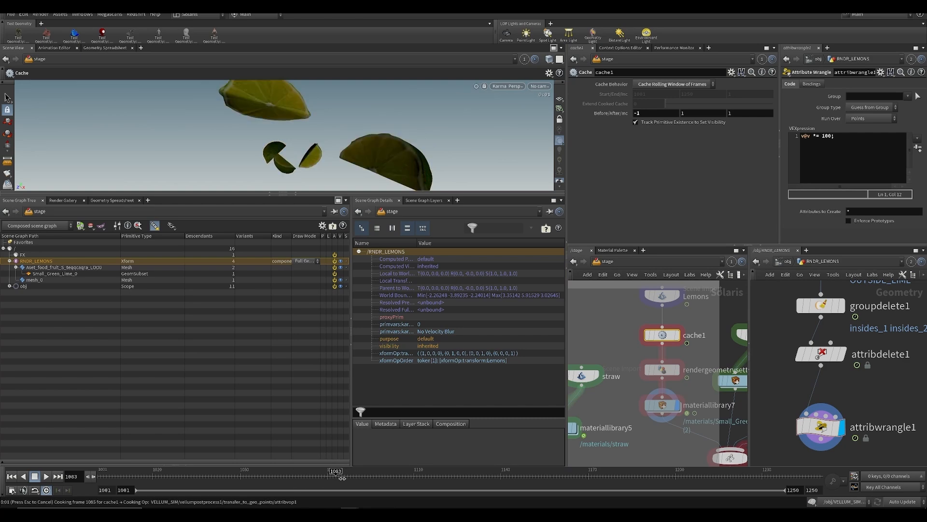
left_click_drag(337, 473, 349, 474)
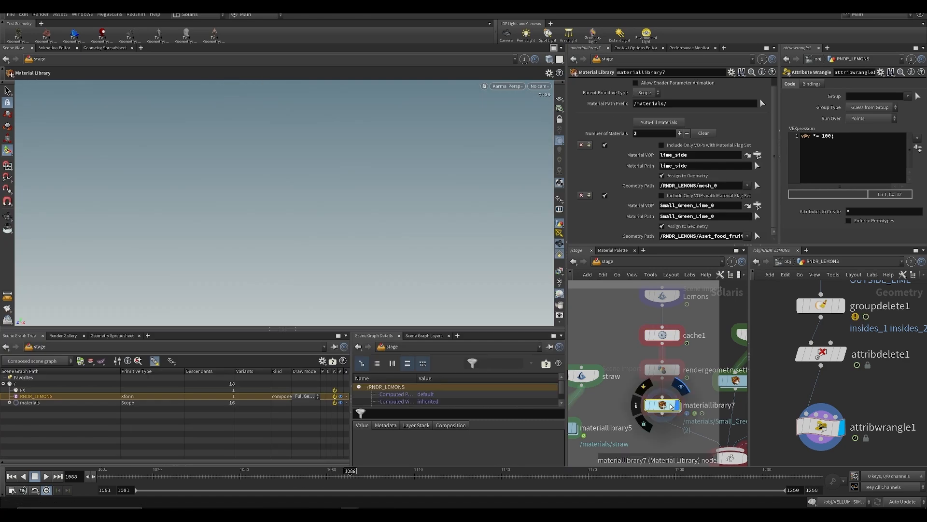
Switch the viewport from Karma to Houdini GL and display the merge5 node that combines the whole scene
left_click(507, 87)
left_click(511, 120)
scroll(666, 364, "down", 4)
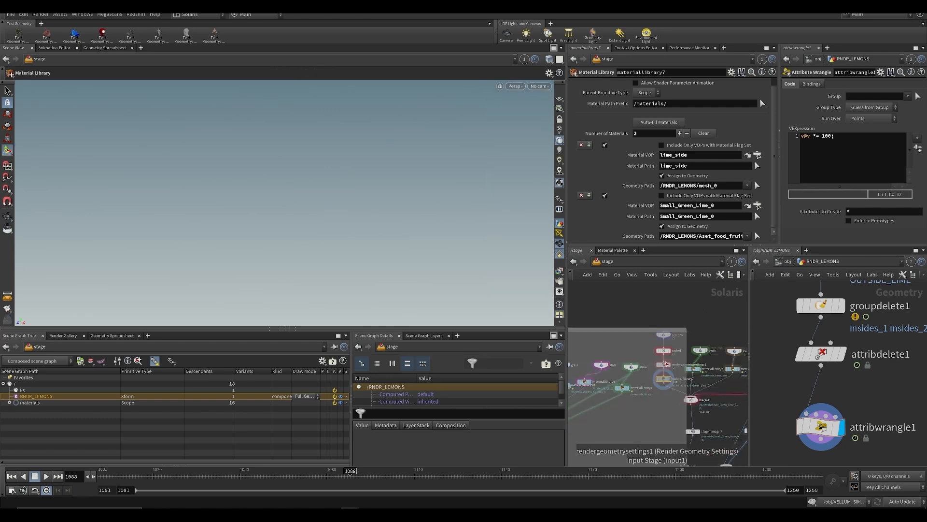
middle_click_drag(671, 402, 720, 373)
scroll(721, 374, "down", 4)
scroll(622, 377, "up", 3)
middle_click_drag(607, 386, 753, 359)
middle_click_drag(614, 334, 690, 410)
scroll(685, 378, "up", 2)
middle_click_drag(681, 377, 507, 347)
middle_click_drag(715, 411, 546, 345)
scroll(635, 393, "down", 3)
scroll(652, 399, "up", 3)
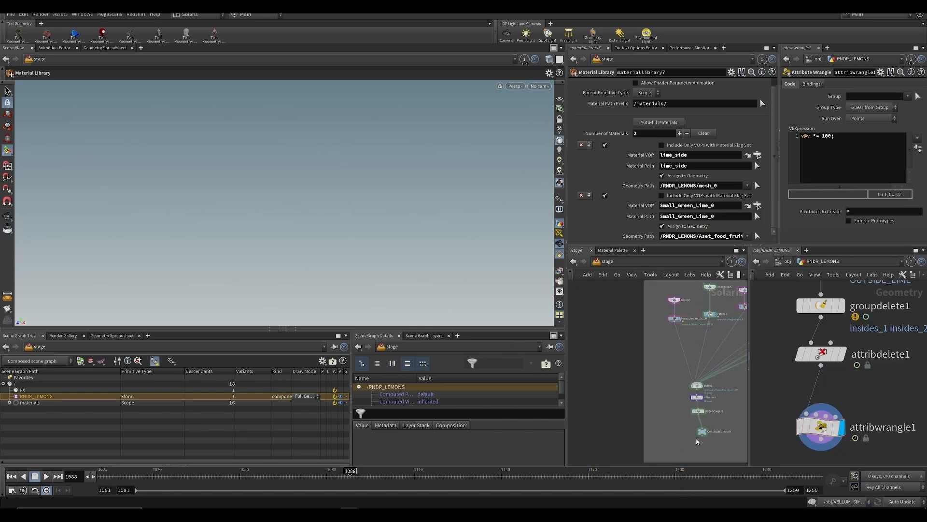
middle_click_drag(698, 436, 662, 344)
scroll(663, 344, "down", 4)
middle_click_drag(734, 465, 687, 387)
scroll(678, 388, "up", 3)
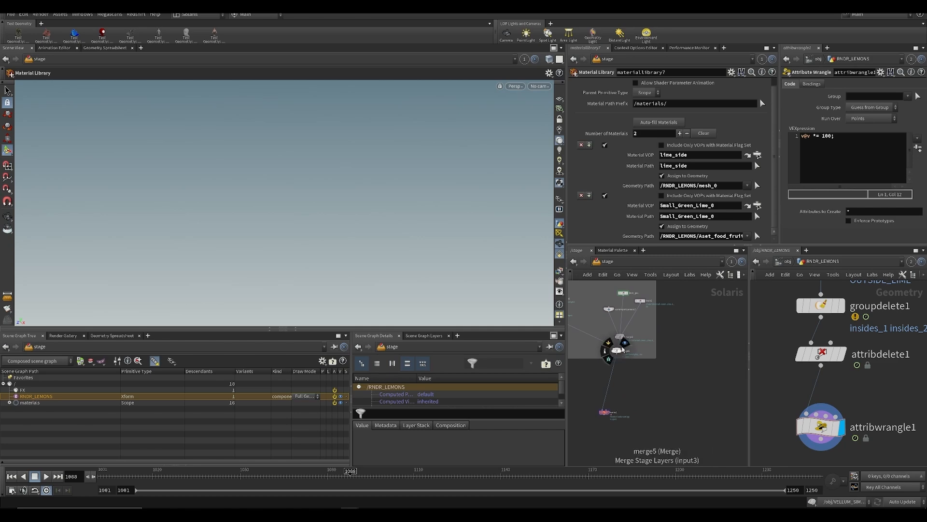
scroll(622, 347, "up", 3)
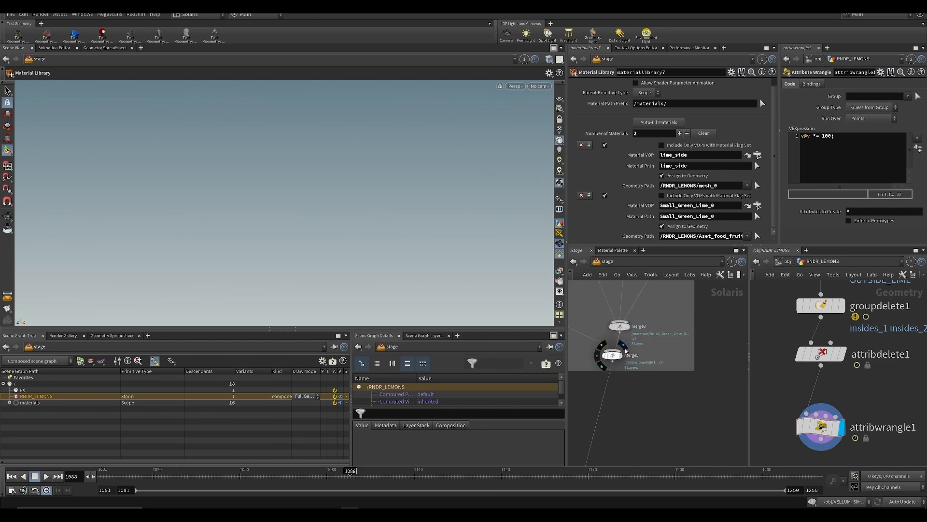
left_click(621, 355)
Try the Attributes and Indexed Attributes overrides in the Import Data settings of the Lemons Scene Import node, and turn them off again
middle_click_drag(689, 275, 650, 426)
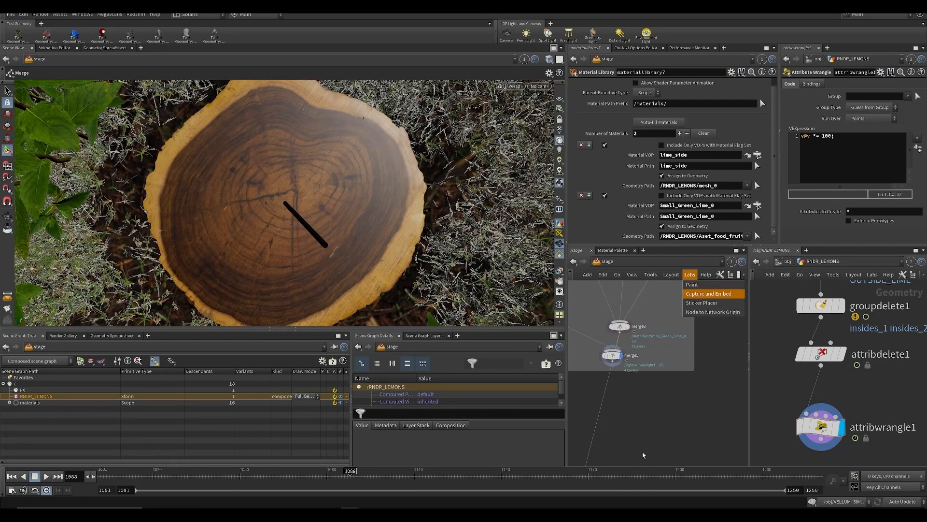
scroll(632, 439, "down", 5)
middle_click_drag(664, 314, 631, 378)
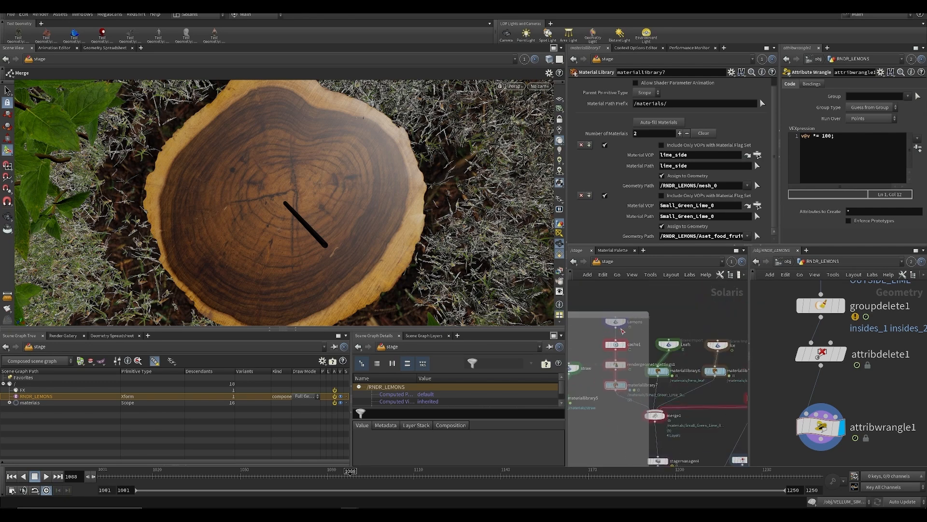
left_click(617, 321)
scroll(668, 154, "down", 5)
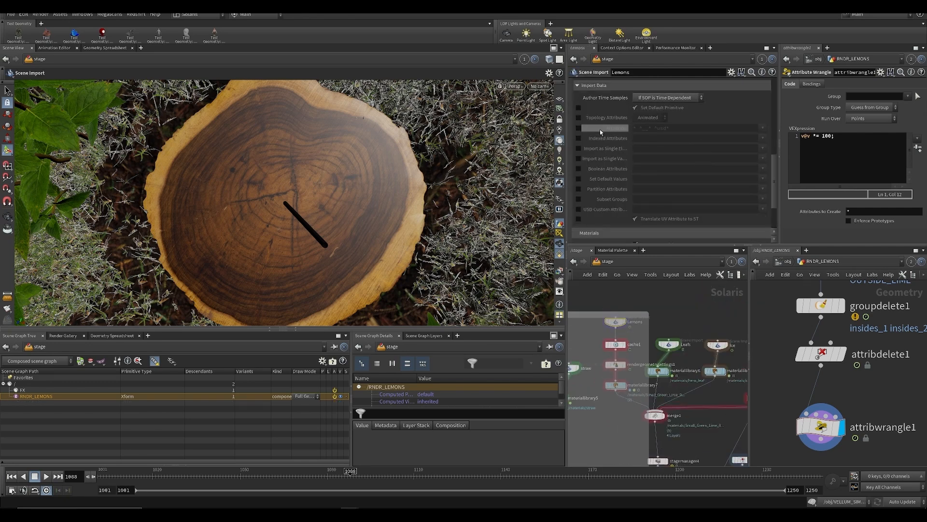
left_click(579, 128)
left_click(763, 127)
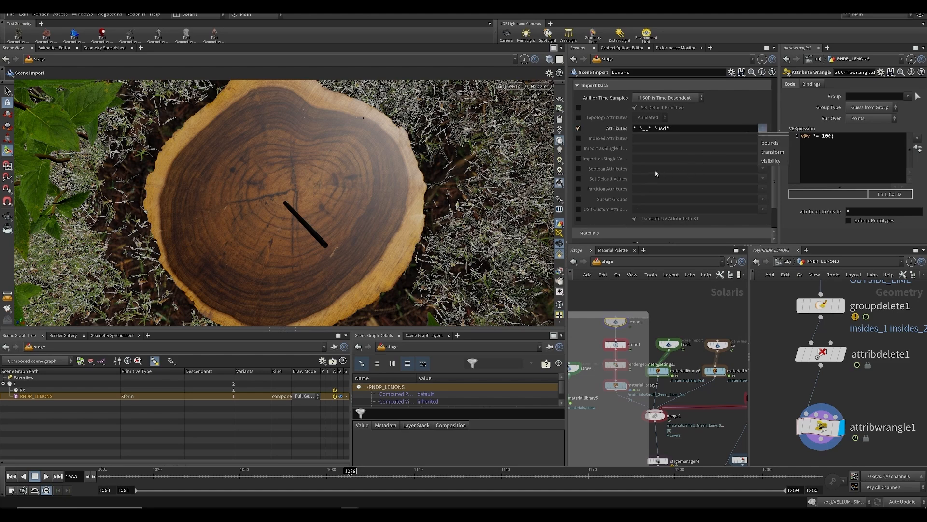
left_click(578, 128)
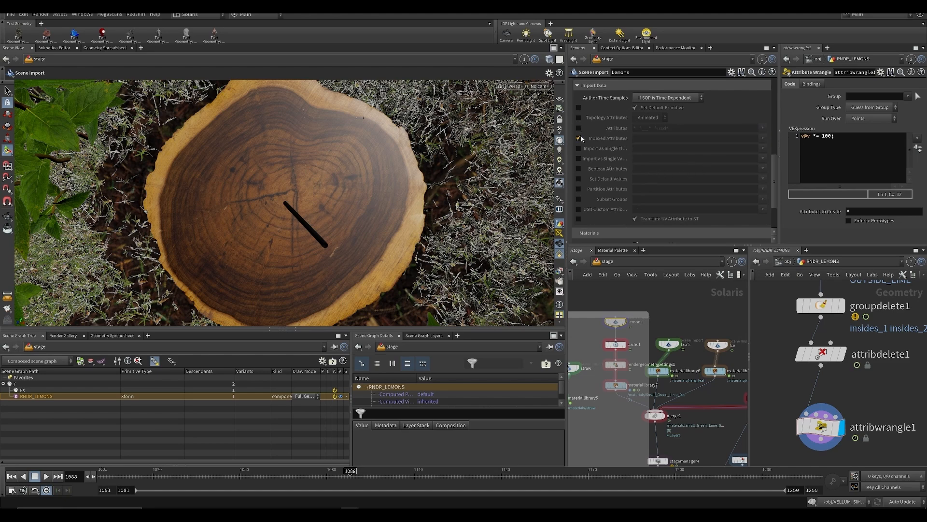
left_click(579, 139)
scroll(626, 180, "up", 5)
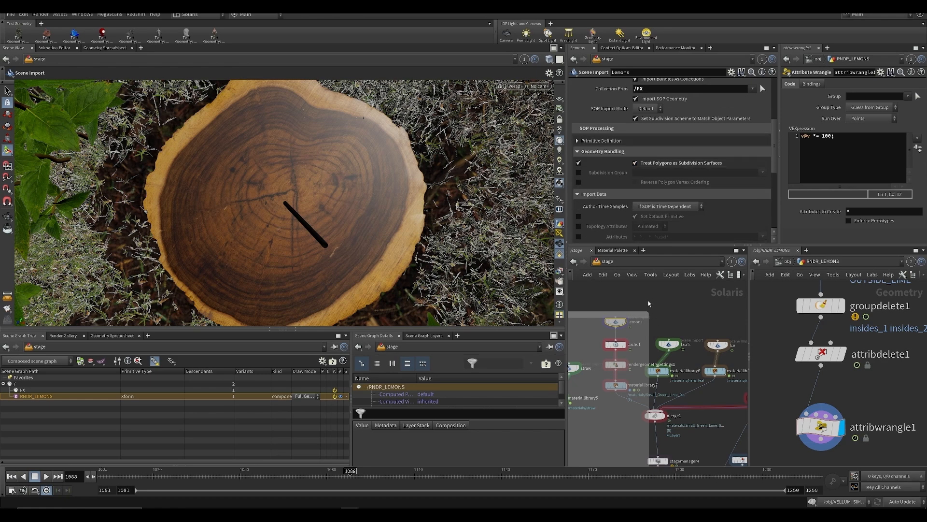
Add a SOP Import node next to the Lemons import in the stage network and save the scene
scroll(664, 319, "up", 3)
key("Tab")
type("sopi")
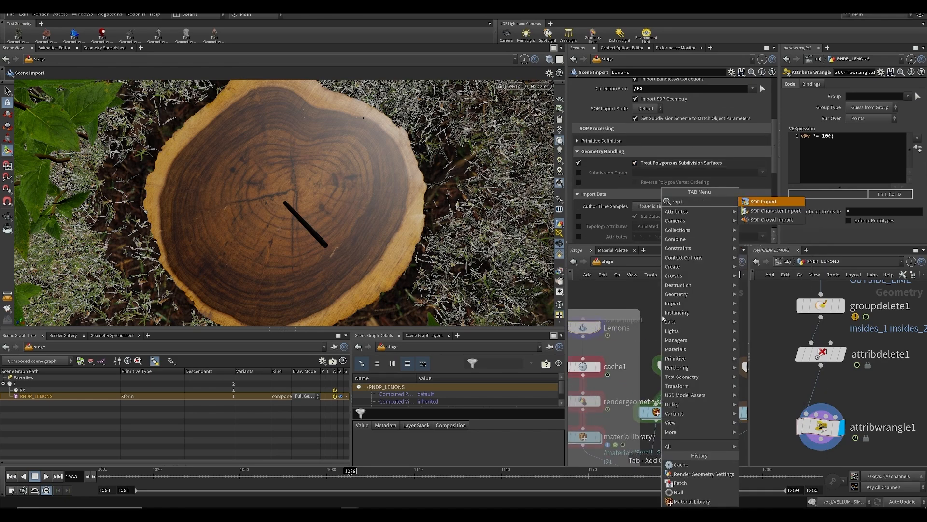
key("Return")
left_click(664, 318)
scroll(664, 319, "down", 4)
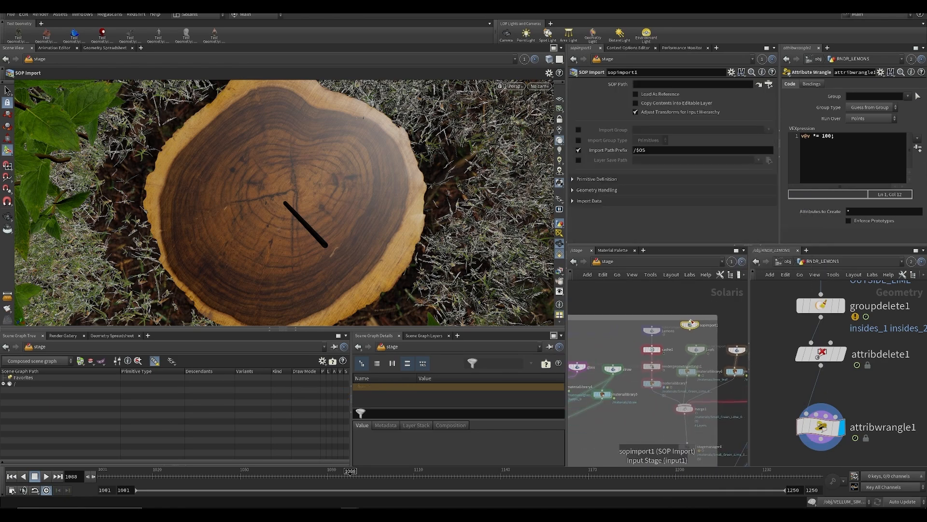
key("ctrl+s")
key("l")
scroll(656, 343, "up", 3)
Make sopimport1 the input of rendergeometrysettings1, deleting cache1 and moving the Lemons import out of the chain
left_click_drag(600, 333, 663, 381)
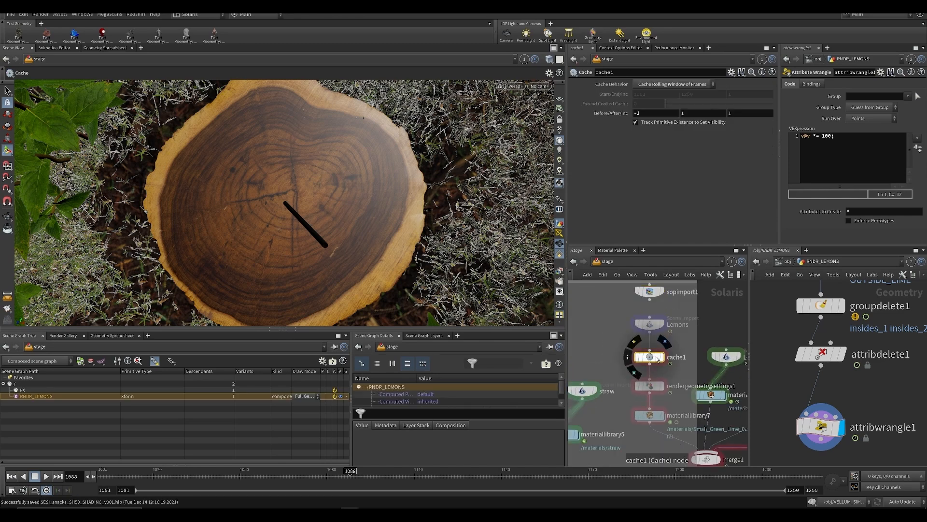
key("Delete")
left_click_drag(650, 328, 620, 329)
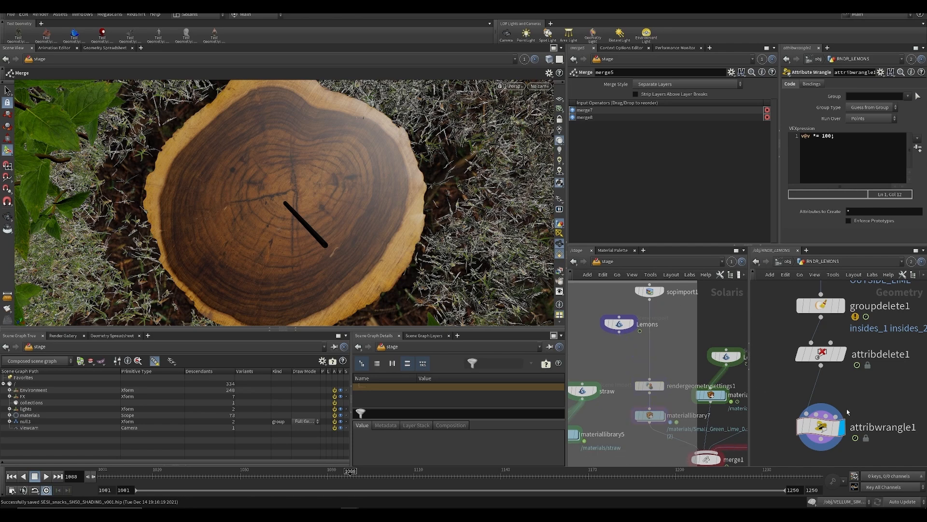
Replace attribwrangle1 with a Null node after attribdelete1 in the RNDR_LEMONS geometry network
scroll(828, 399, "down", 3)
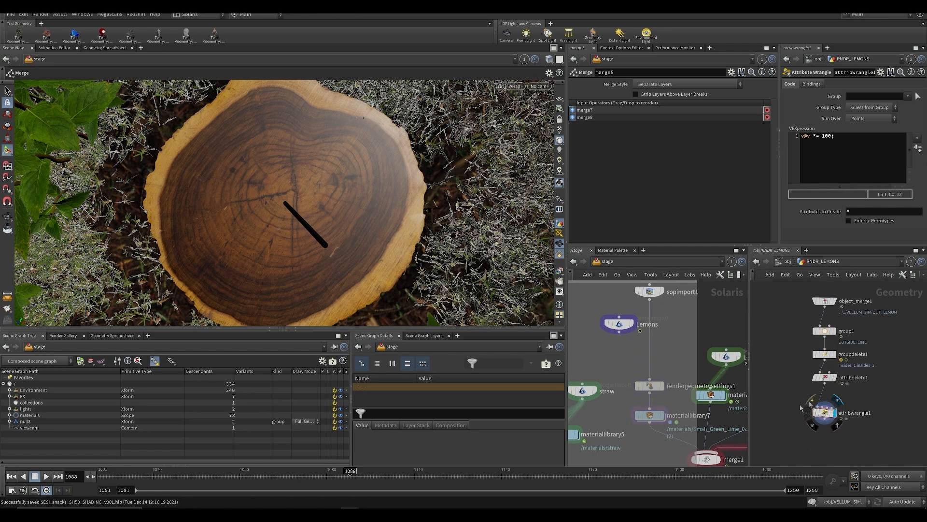
key("Delete")
key("Tab")
type("null")
key("Return")
left_click(831, 403)
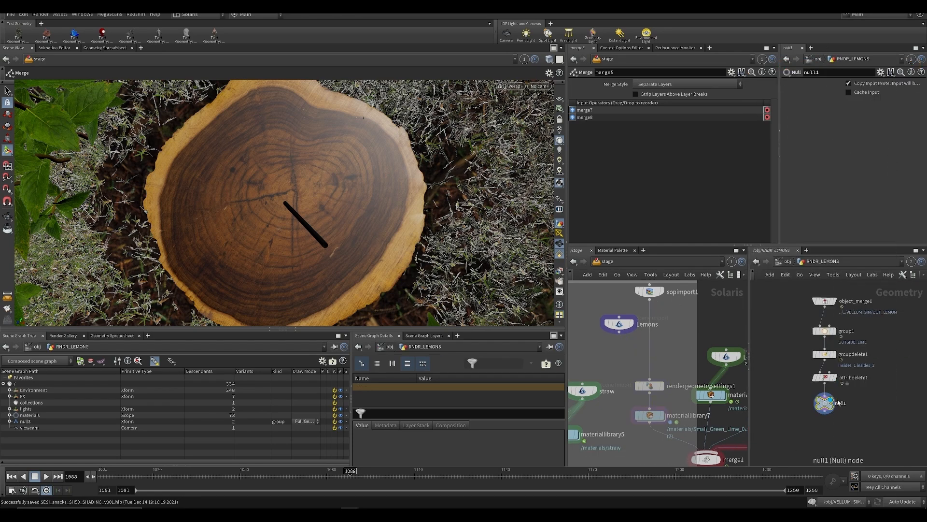
Rename the new Null node to OUT_LIME and save the scene
scroll(836, 399, "up", 3)
left_click(849, 406)
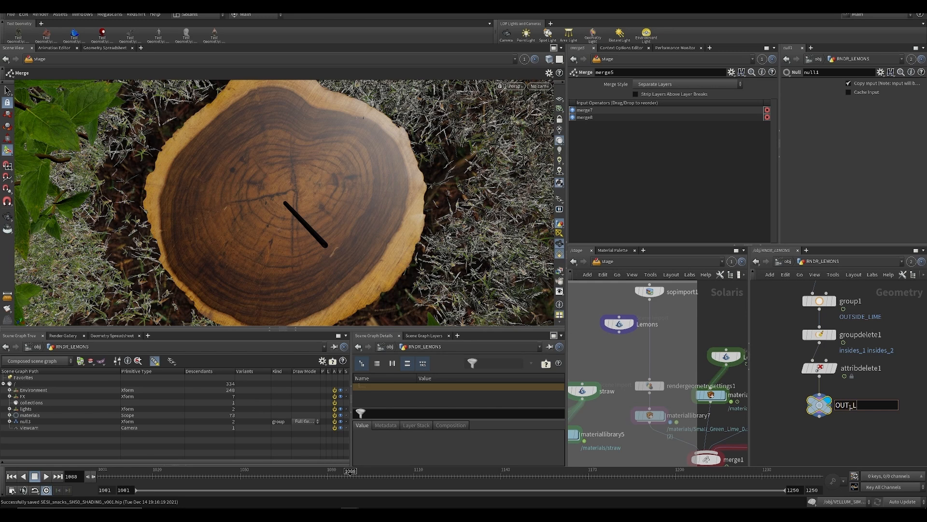
key("Return")
key("ctrl+s")
Set the SOP Path of sopimport1 to /obj/RNDR_LEMONS/OUT_LIME, display rendergeometrysettings1, and save the scene
left_click_drag(653, 292, 654, 309)
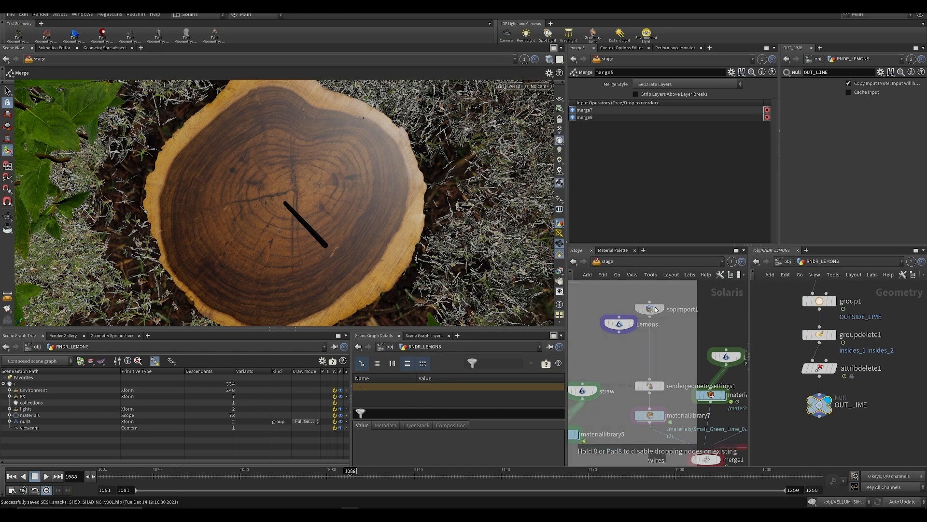
left_click_drag(820, 405, 652, 86)
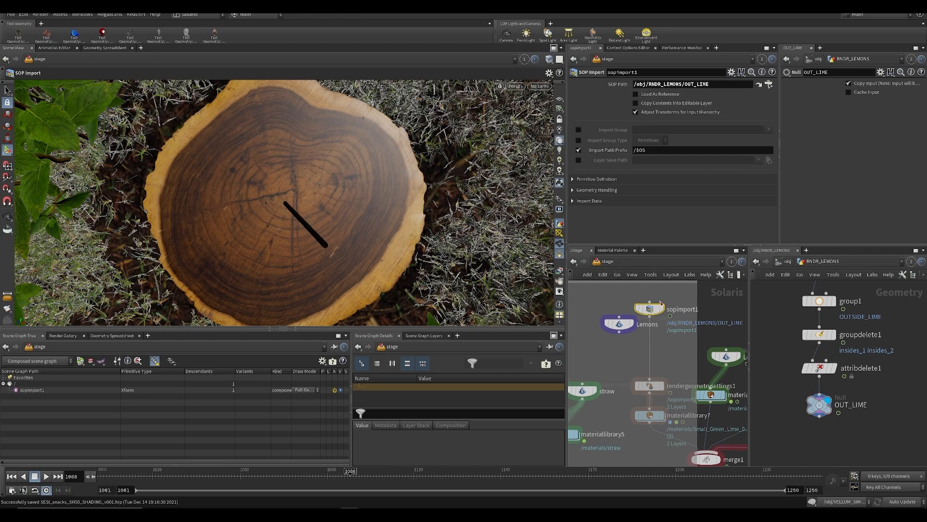
left_click(650, 385)
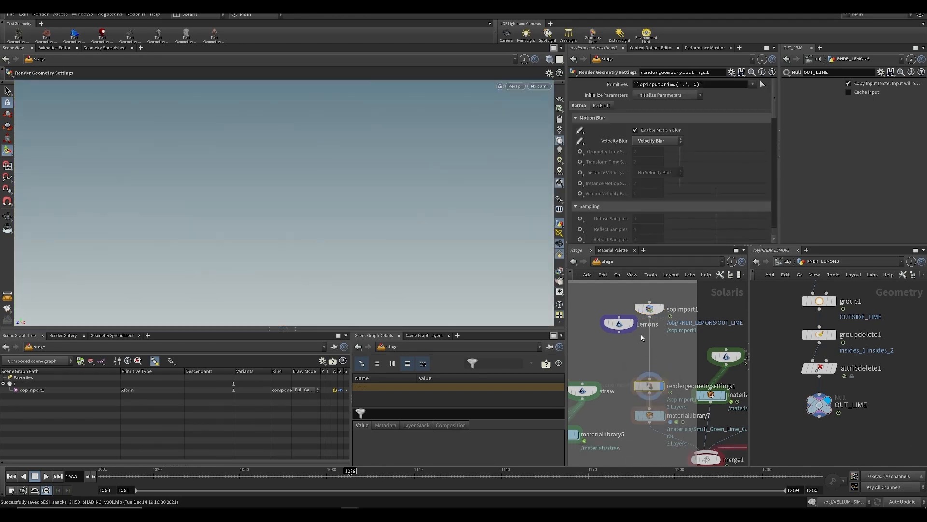
key("ctrl+s")
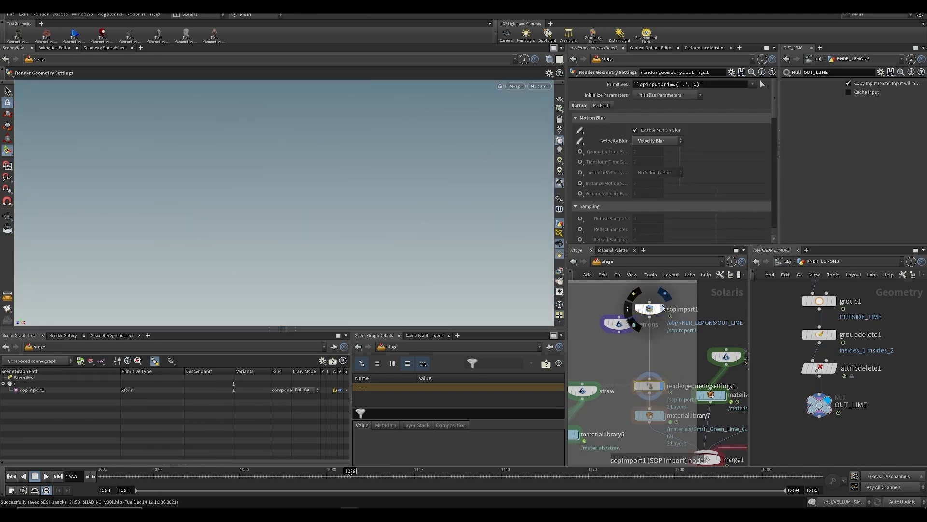
Display sopimport1 at frame 1039 and inspect the imported lime slices in the viewport
left_click(650, 309)
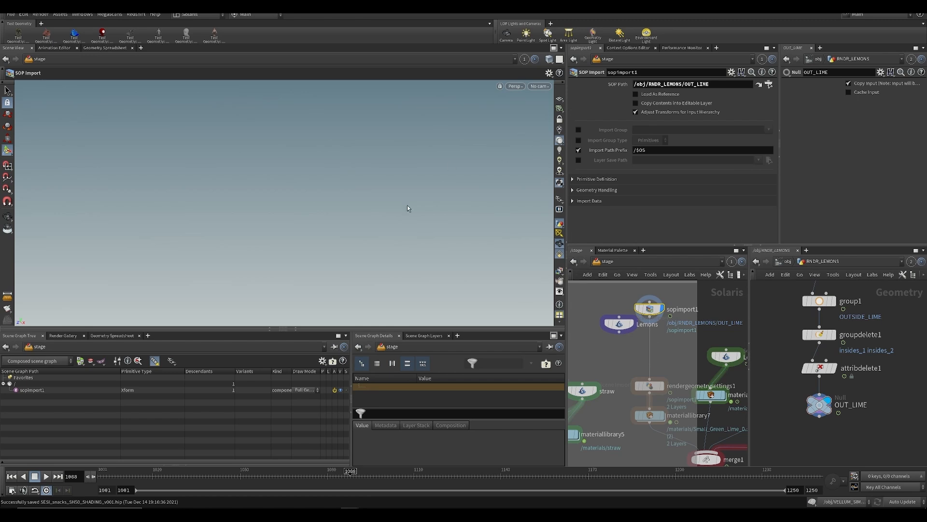
left_click(173, 477)
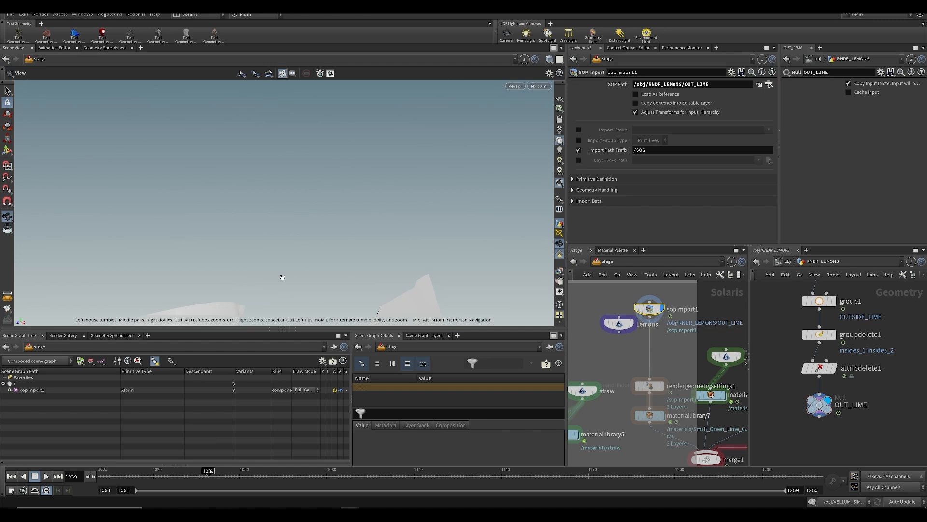
middle_click_drag(282, 277, 296, 210, "alt")
right_click_drag(296, 209, 320, 236, "alt")
middle_click_drag(321, 236, 287, 274, "alt")
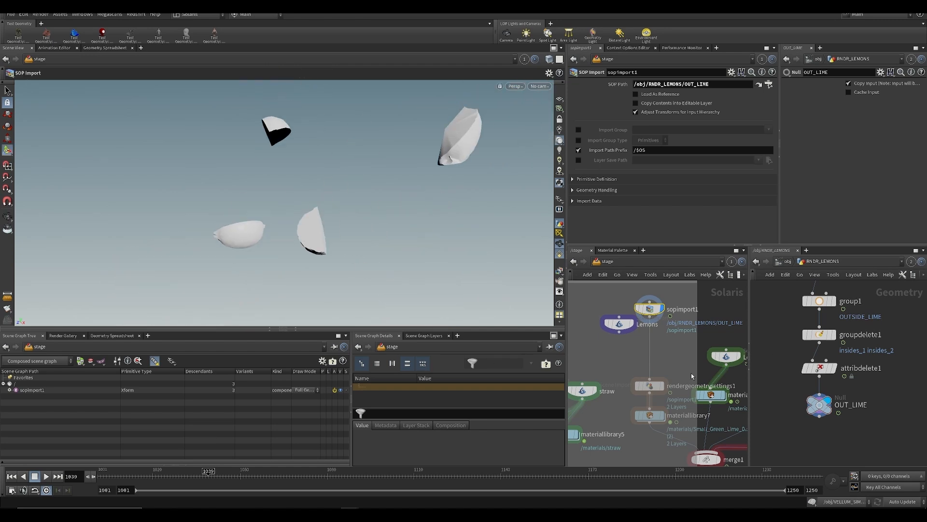
Display materiallibrary7 and render the lime slices with Karma in the viewport
left_click(651, 417)
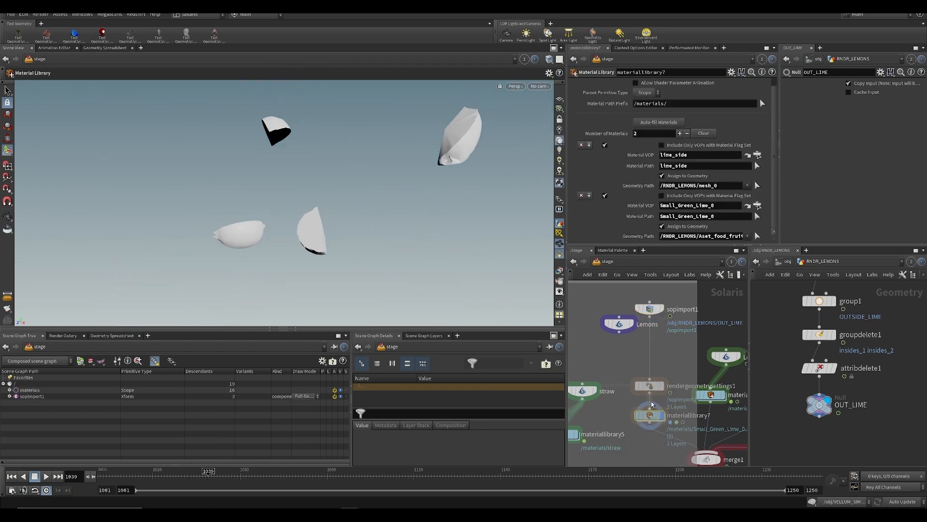
left_click(527, 86)
left_click(528, 125)
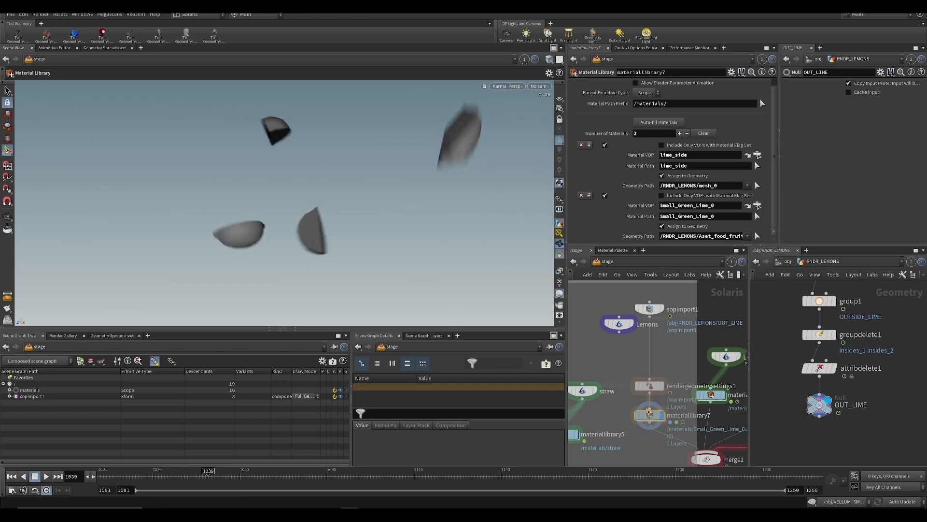
Enable Subset Groups in the Import Data settings of sopimport1 and choose the groups insides and OUTSIDE_LIME
left_click(649, 309)
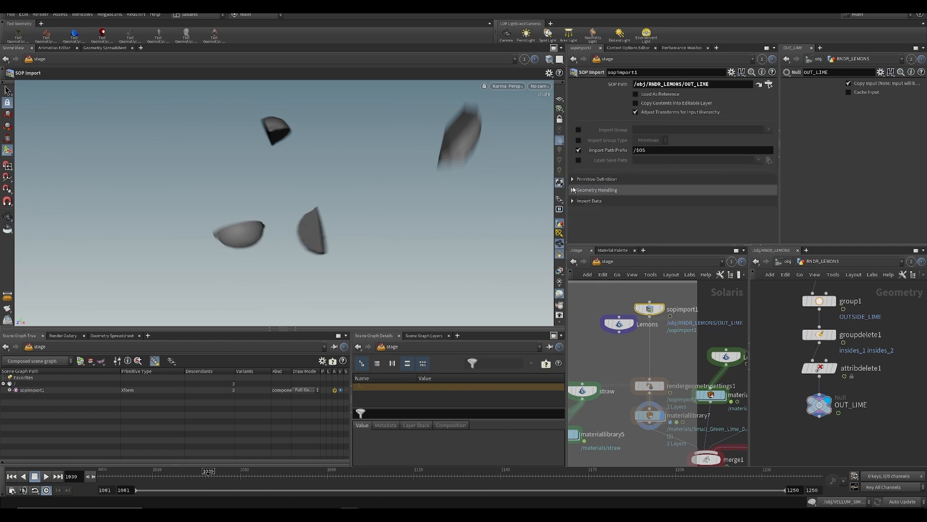
left_click(573, 201)
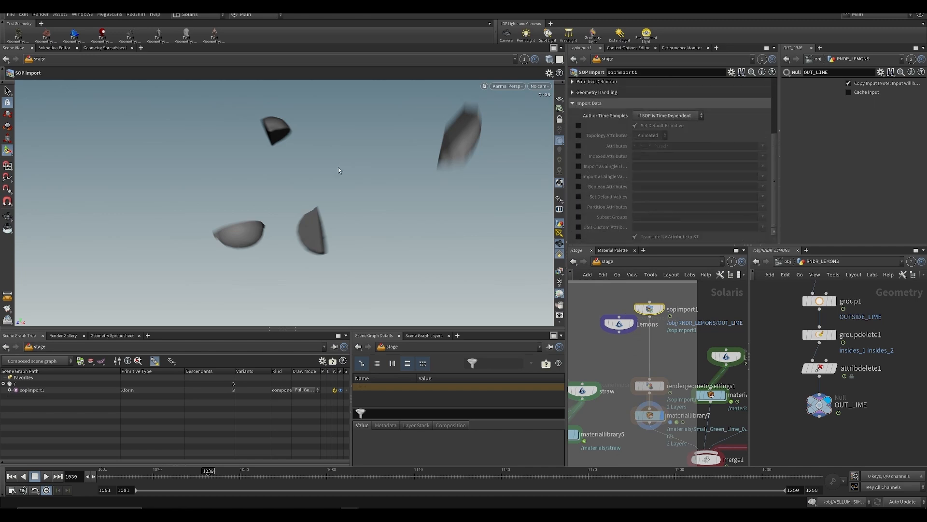
left_click(579, 217)
left_click(762, 217)
left_click(769, 235)
left_click(762, 217)
left_click(778, 226)
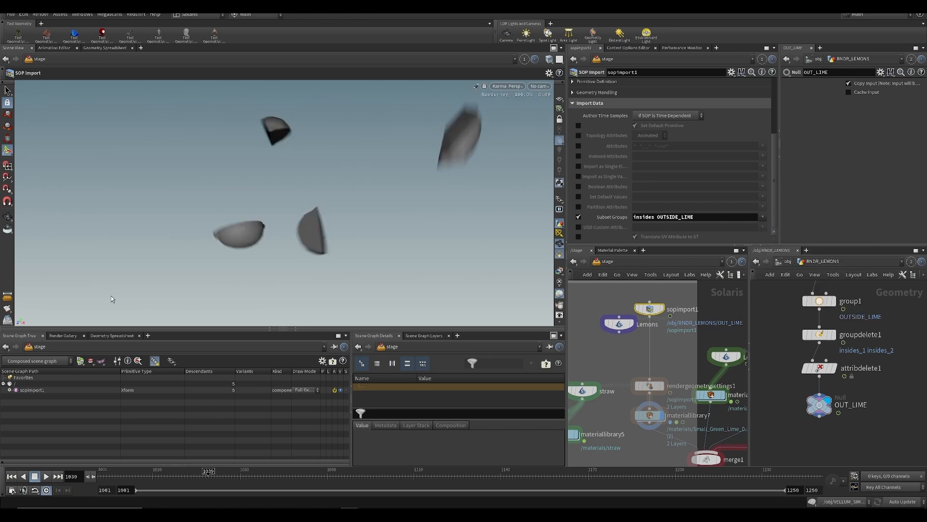
Assign the Small_Green_Lime_0 material in materiallibrary7 to the Aset_food_fruit mesh under /sopimport1
left_click(650, 415)
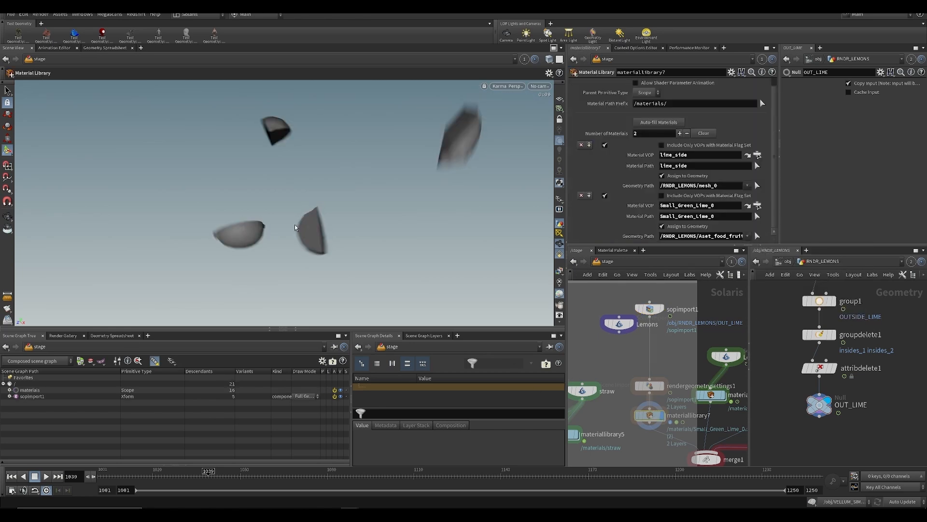
left_click(9, 396)
left_click_drag(50, 405, 699, 237)
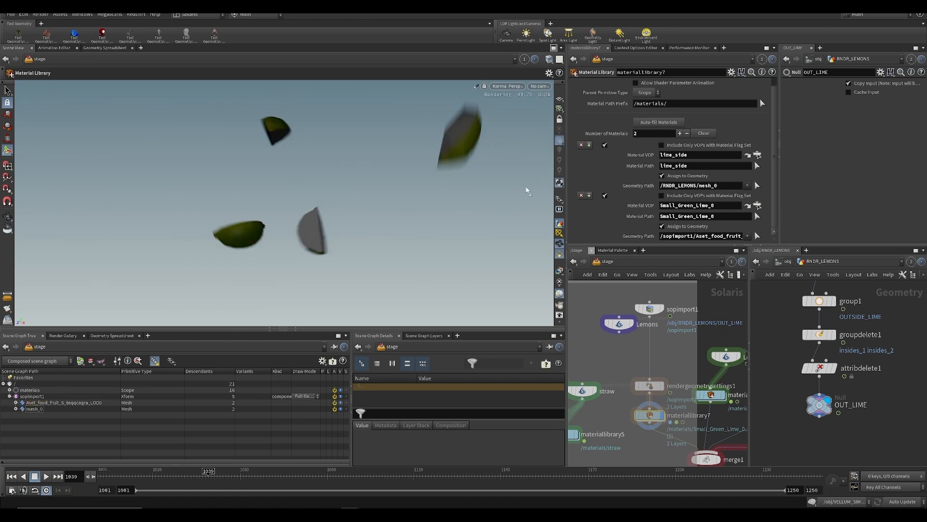
Assign lime_side to /sopimport1/mesh_0 in materiallibrary7, delete the Lemons Scene Import node and reposition sopimport1 in its place
left_click_drag(700, 189, 698, 189)
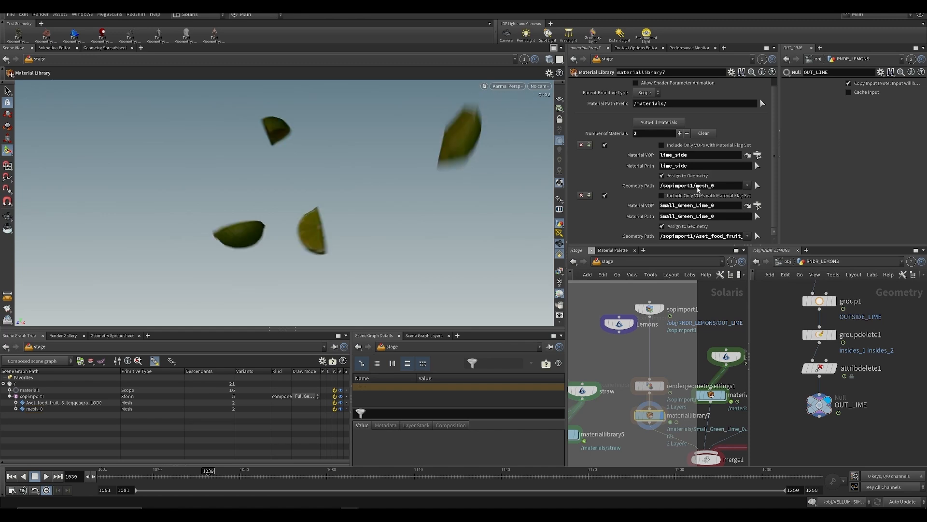
key("Delete")
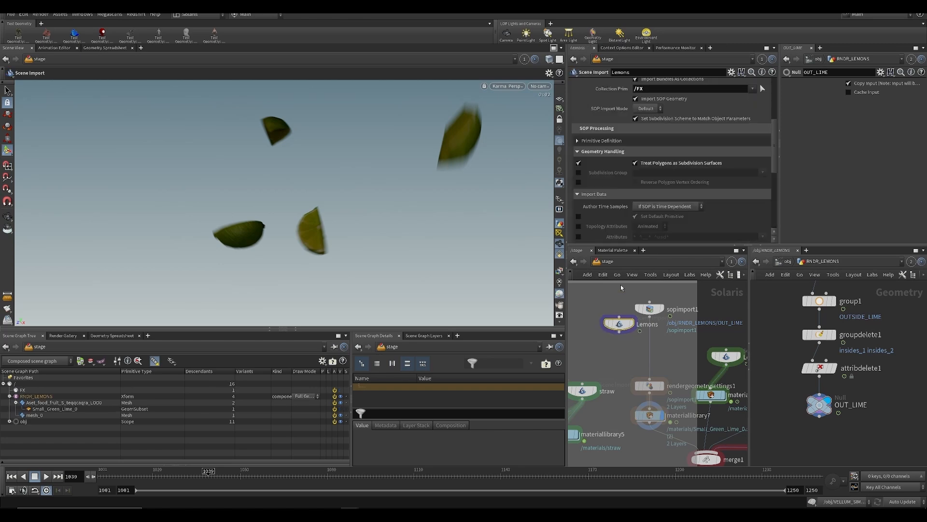
scroll(646, 339, "down", 3)
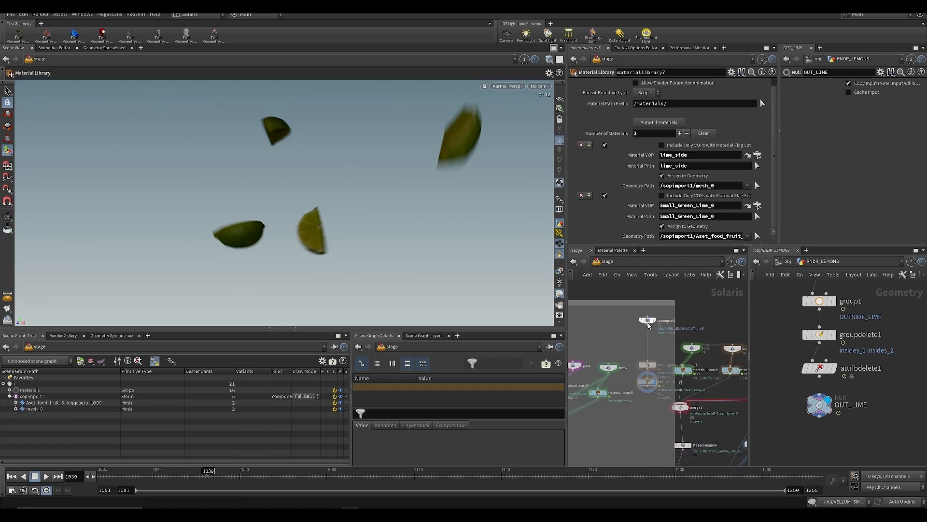
scroll(648, 323, "up", 2)
left_click_drag(648, 321, 648, 356)
middle_click_drag(668, 325, 652, 320)
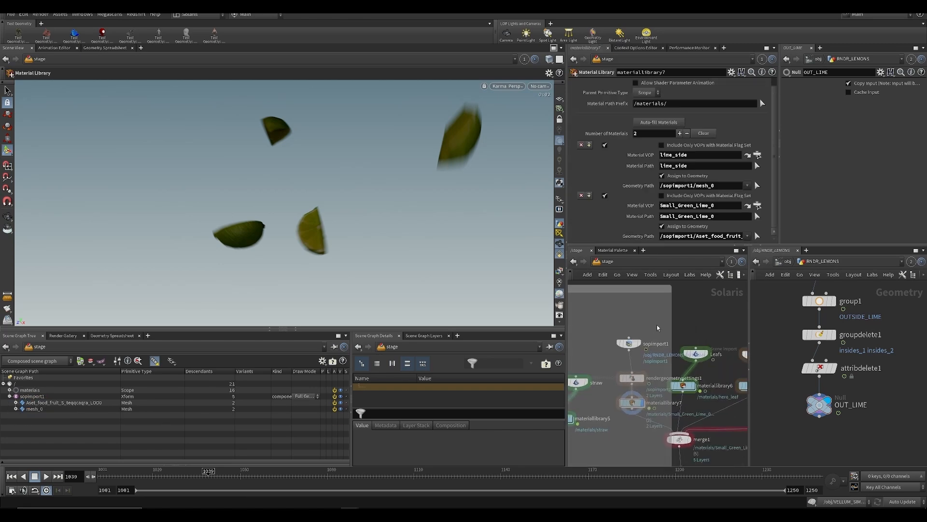
Rename the sopimport1 node above the lime render geometry settings as LIME
double_click(653, 344)
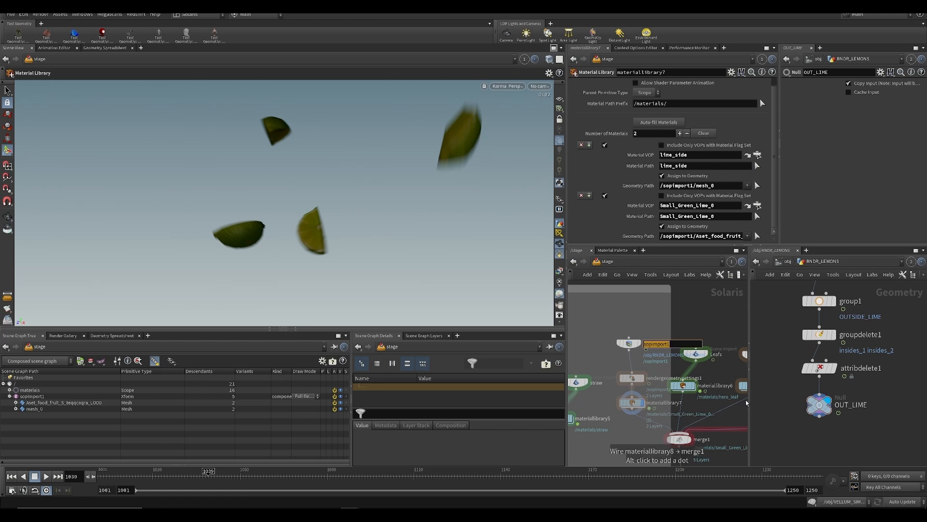
type("LI_E")
key("Return")
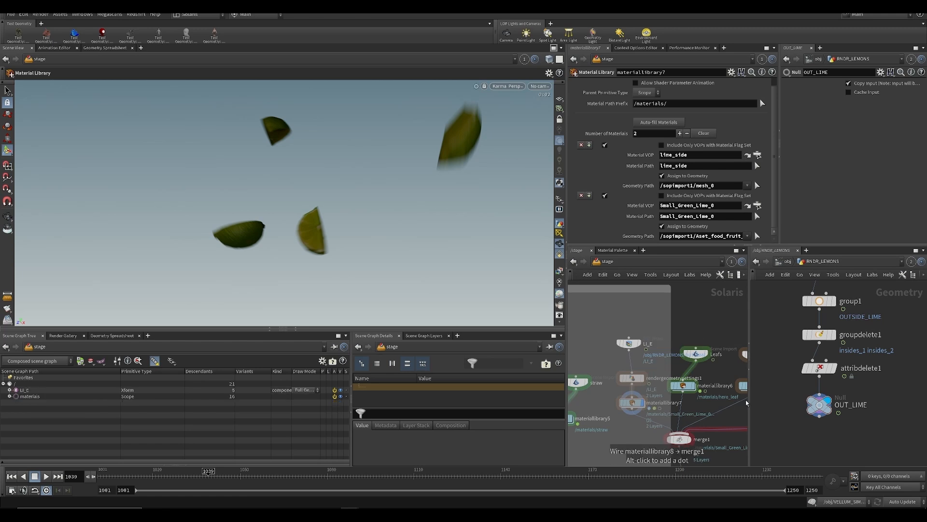
scroll(737, 409, "up", 4)
double_click(583, 297)
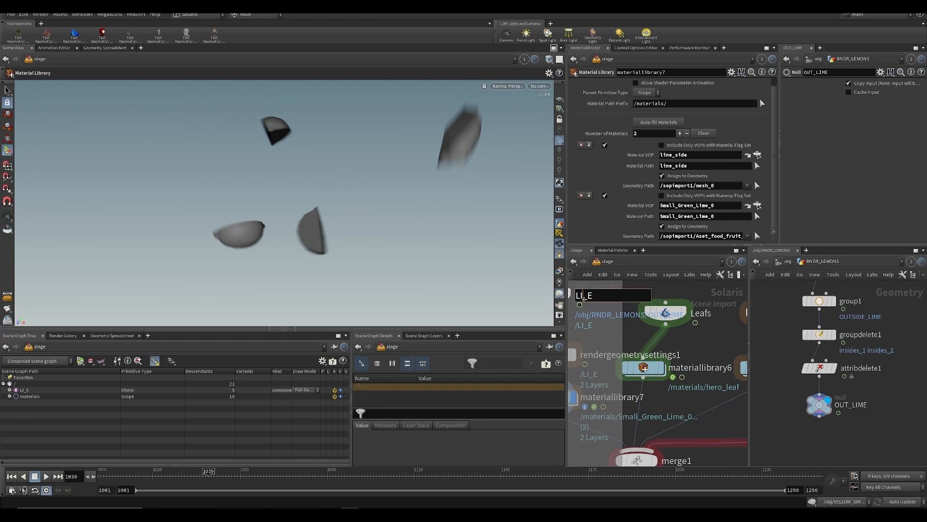
type("LIME")
key("Return")
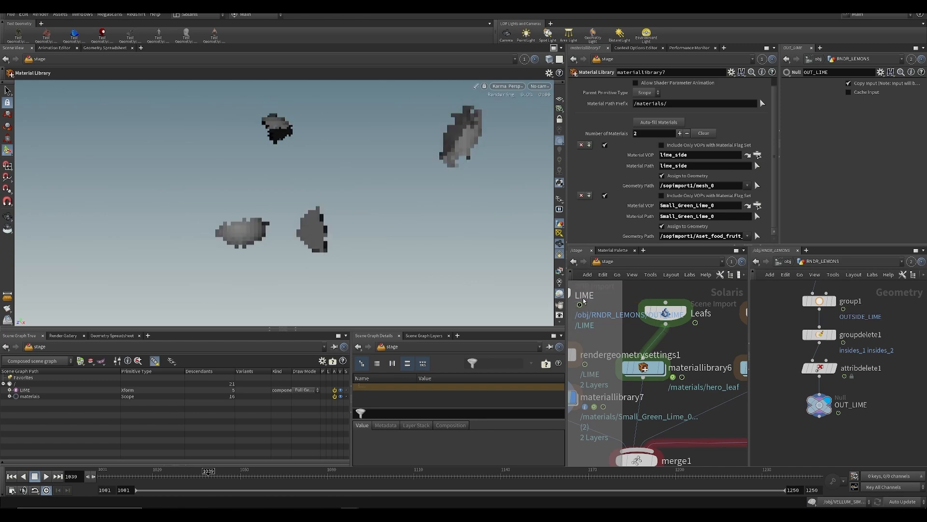
Try assigning Small_Green_Lime_0 to /LIME/mesh_0 and lime_side to the Aset_food_fruit mesh under /LIME
scroll(605, 391, "down", 5)
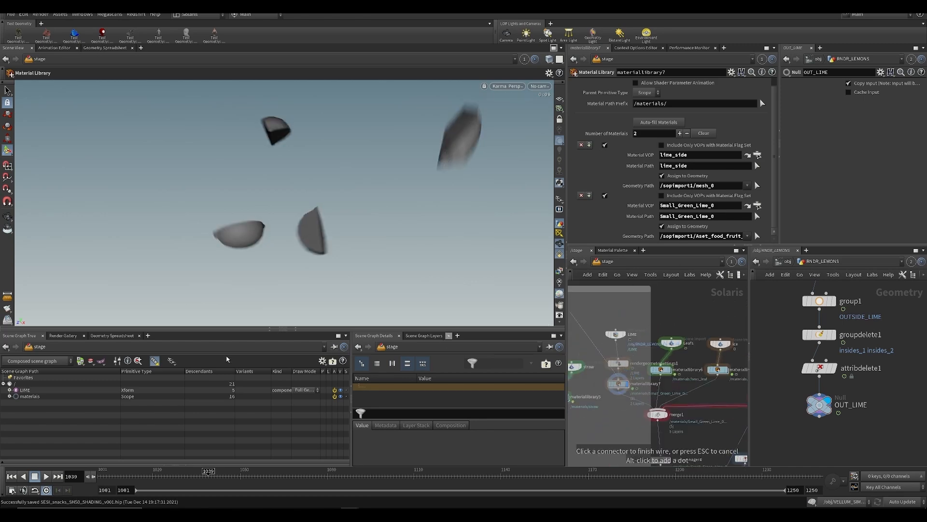
left_click(9, 390)
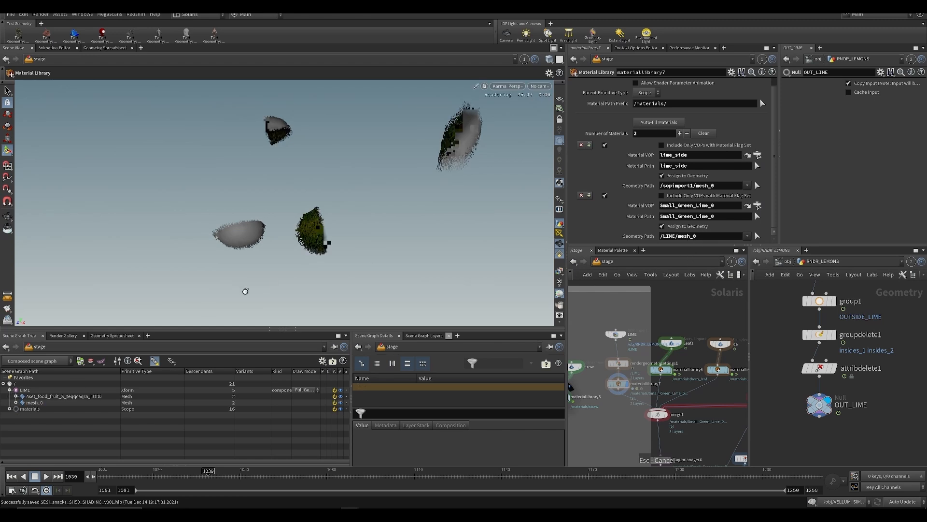
left_click(41, 397)
left_click_drag(667, 188, 667, 188)
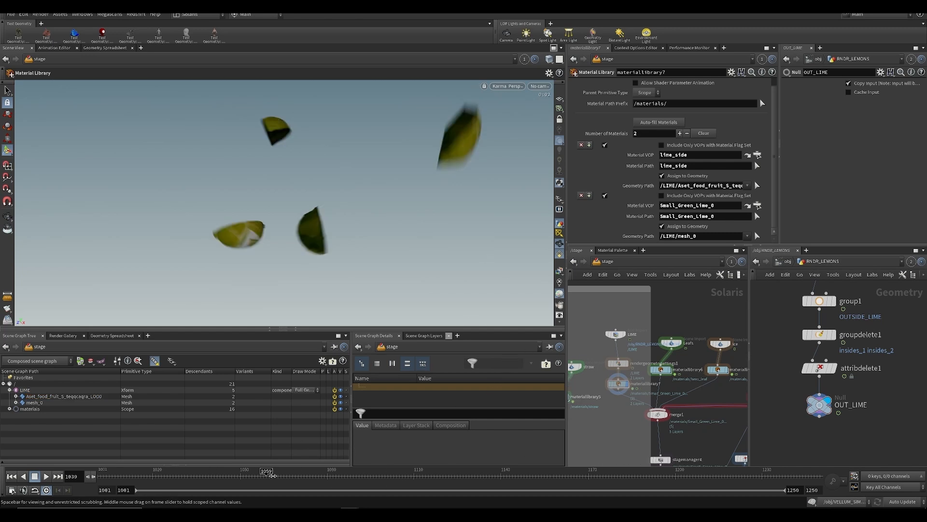
Go to frame 1052, switch the viewport out of Karma and inspect the lime slices from another angle
left_click(243, 478)
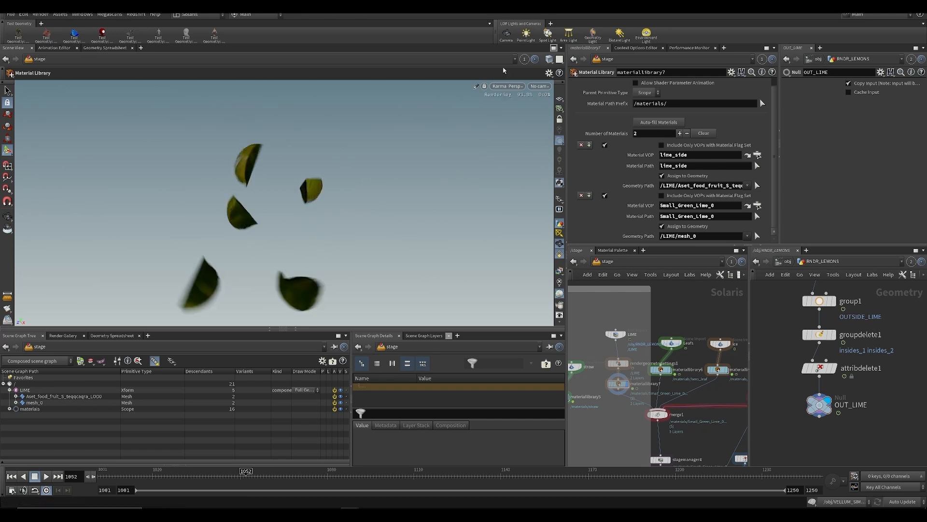
left_click(522, 86)
left_click(510, 118)
left_click_drag(267, 222, 305, 220, "alt")
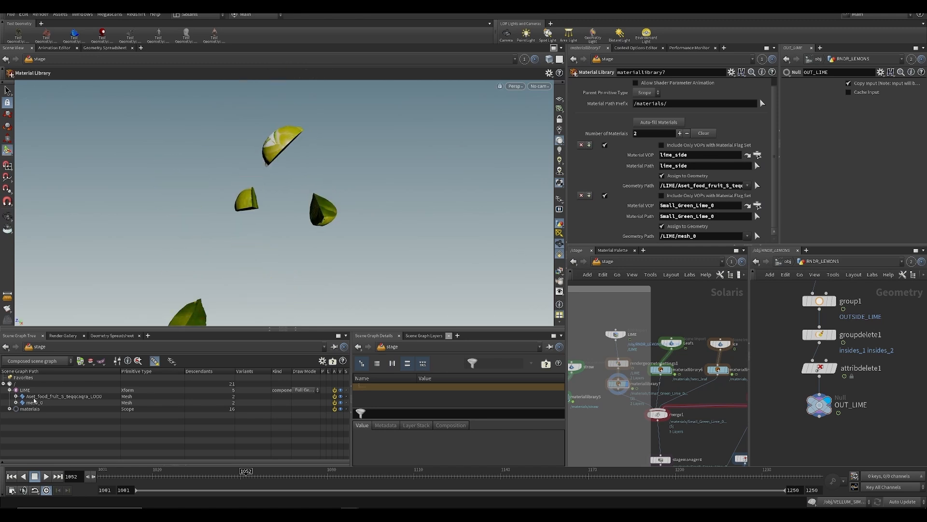
Assign Small_Green_Lime_0 to the Aset_food_fruit mesh under /LIME and lime_side to /LIME/mesh_0, and save the scene
left_click_drag(68, 395, 672, 239)
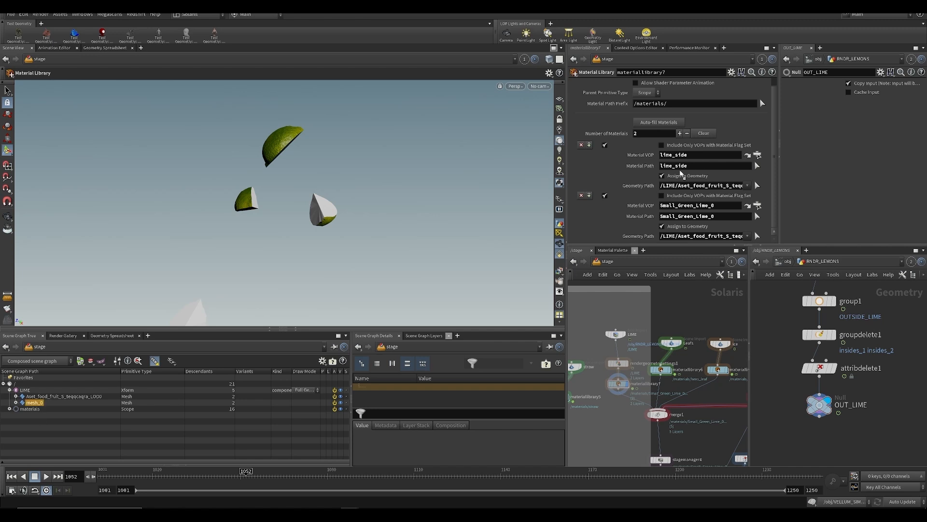
left_click_drag(681, 174, 683, 188)
key("ctrl+s")
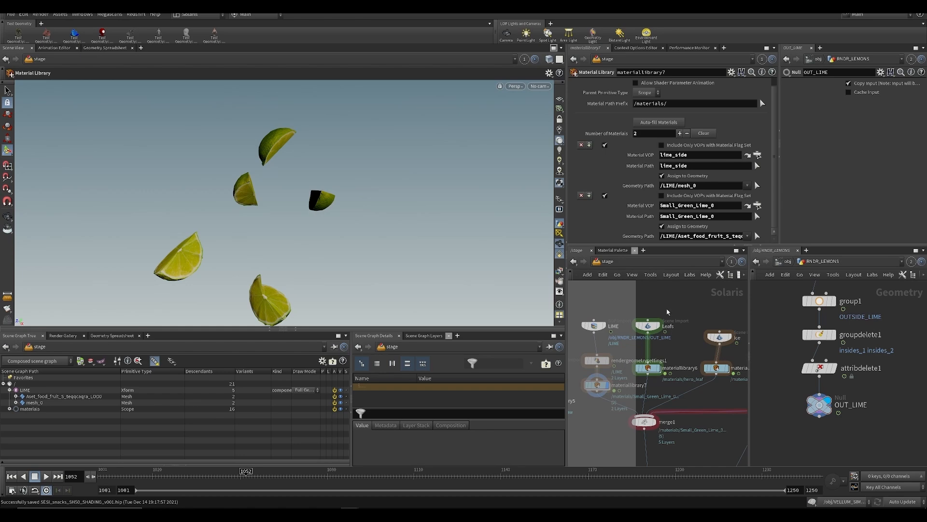
Add a SOP Import node above the Leafs Scene Import node
left_click(649, 327)
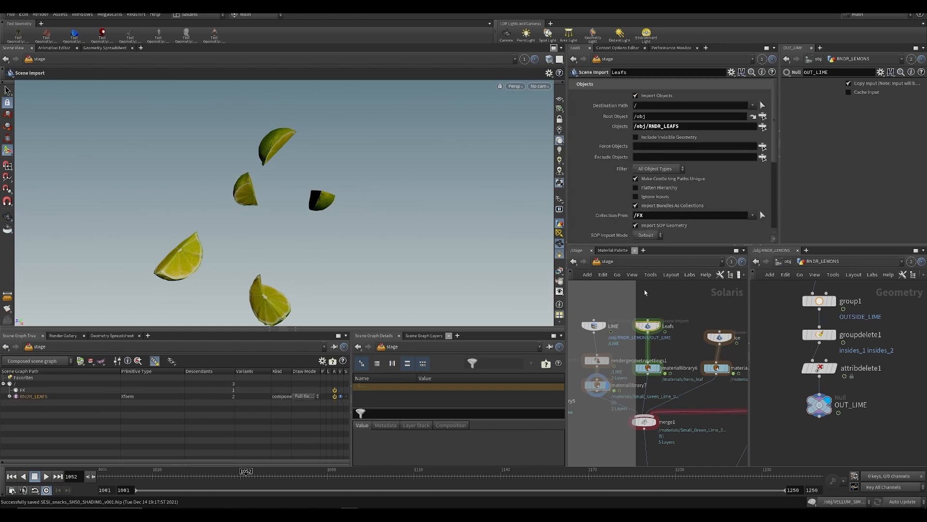
key("Tab")
type("sopc")
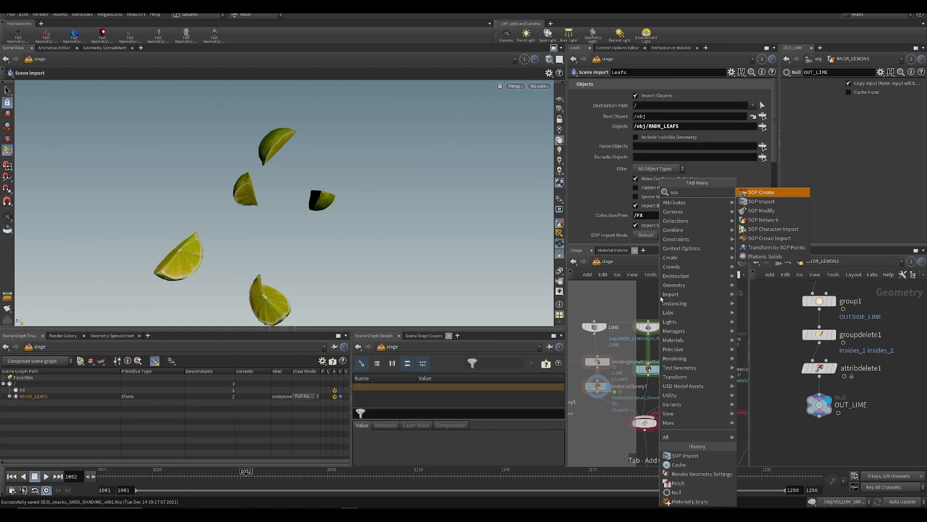
key("BackSpace")
key("Down")
key("Return")
left_click(661, 298)
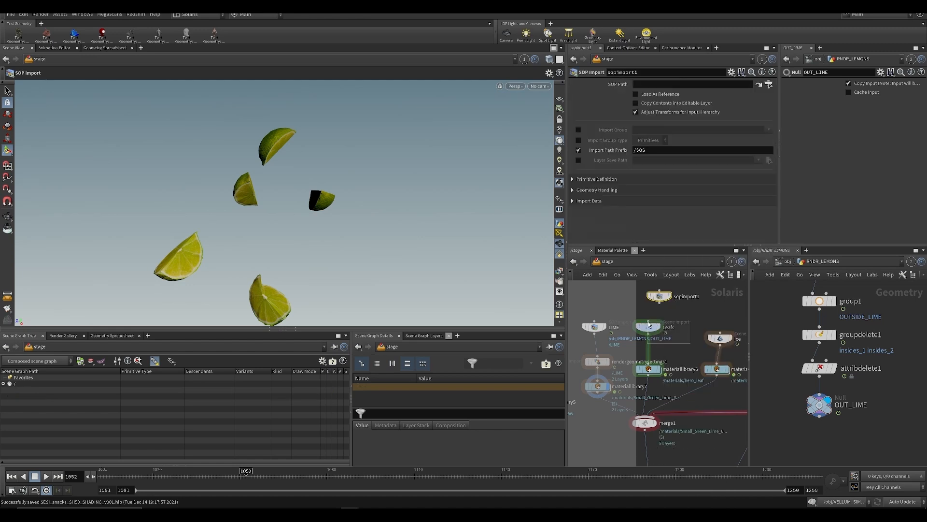
Replace the Leafs Scene Import with sopimport1 as the input of materiallibrary6 and save the scene
left_click(648, 326)
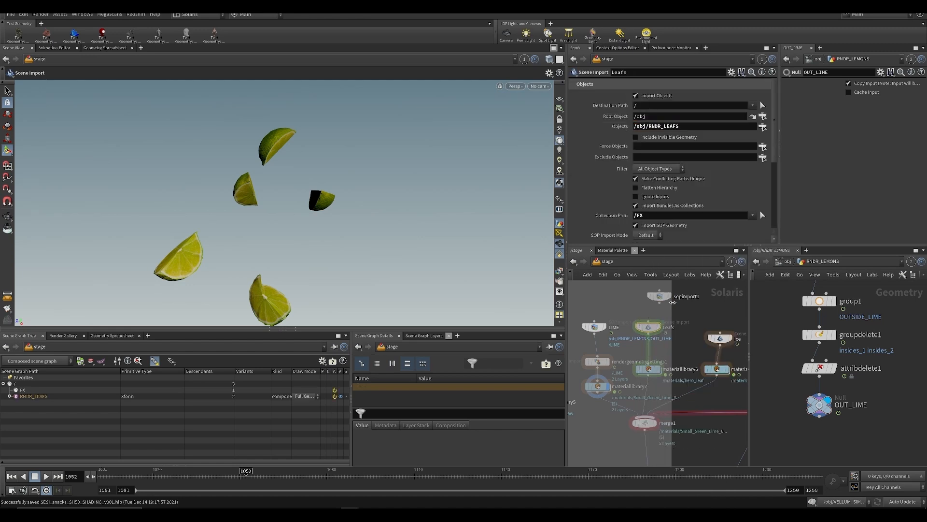
left_click(660, 302)
key("Escape")
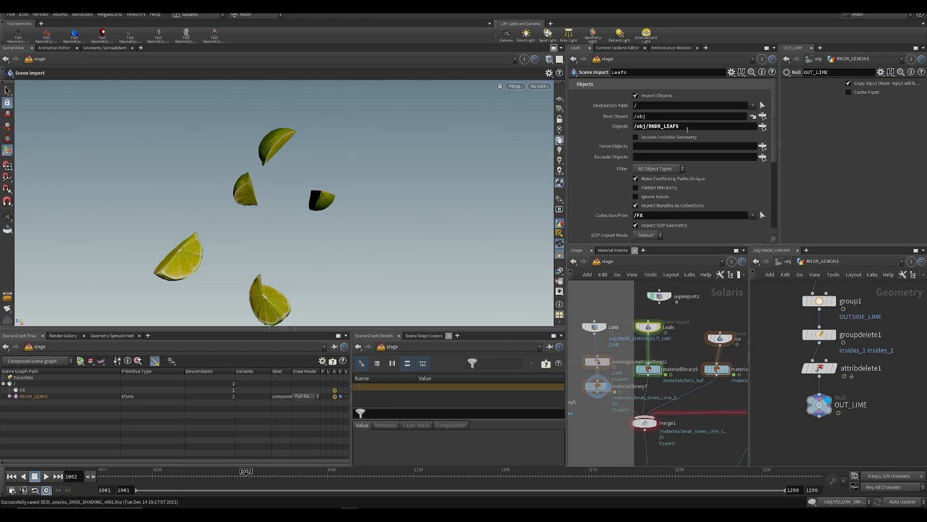
left_click(660, 297)
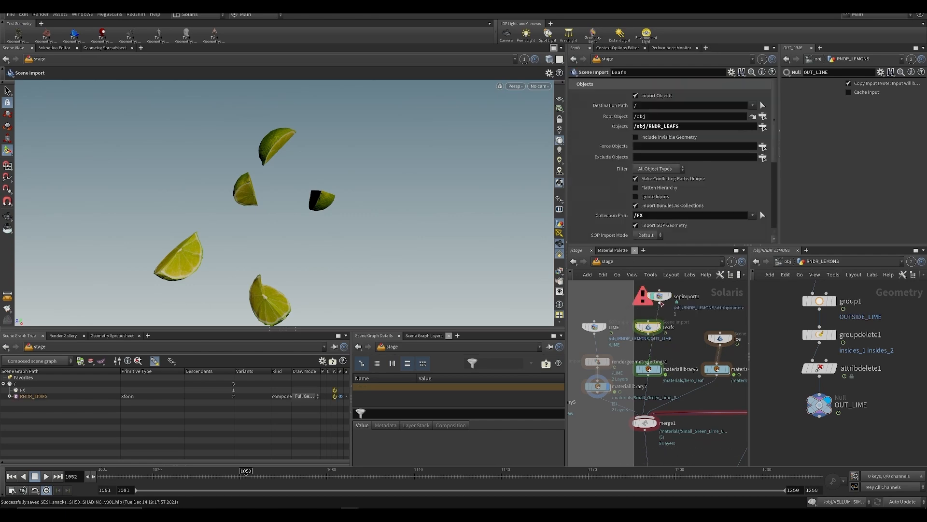
key("ctrl+s")
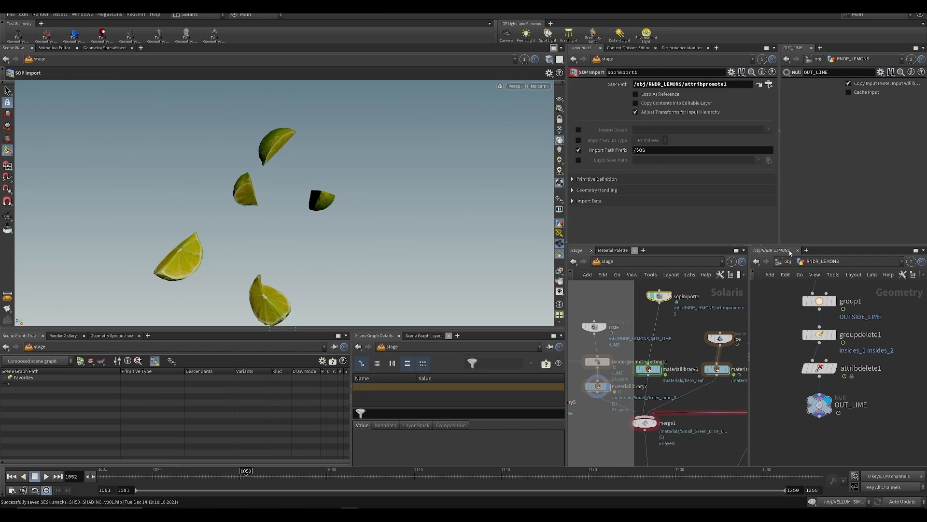
Set the SOP path of sopimport1 to /obj/RNDR_LEAFS/object_merge1 and open its Import Data settings
key("u")
middle_click_drag(865, 400, 867, 354)
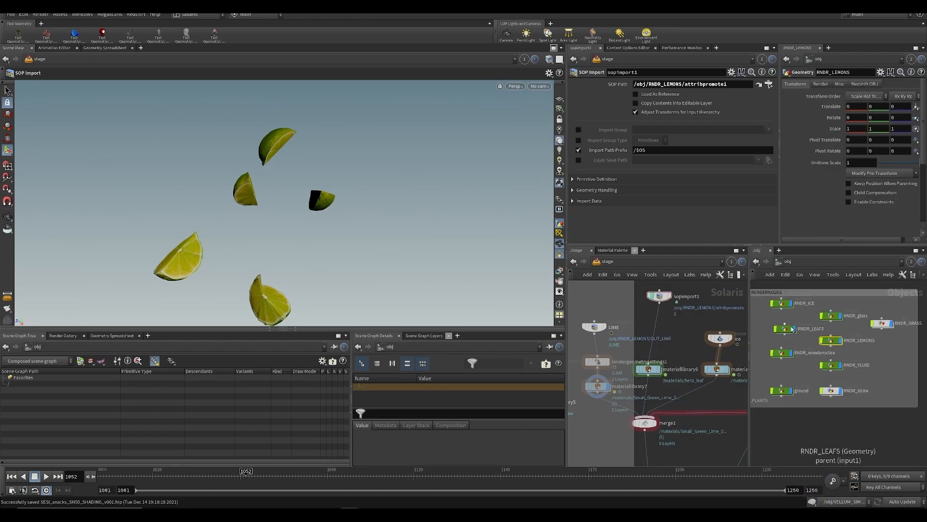
double_click(783, 327)
left_click_drag(843, 376, 691, 88)
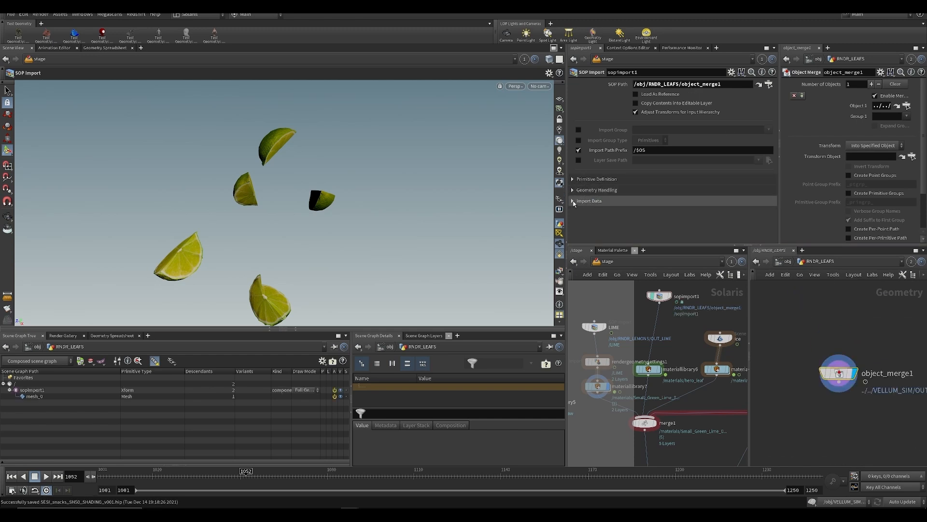
left_click(588, 201)
scroll(681, 216, "down", 3)
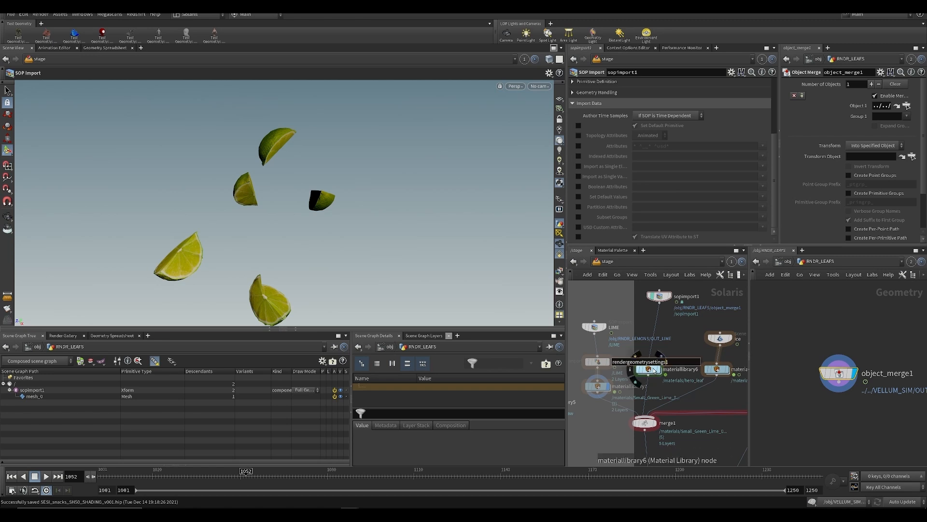
Insert a copy of the lime branch's Render Geometry Settings between sopimport1 and materiallibrary6, and render the leaves with Karma
left_click(650, 370)
left_click(659, 370)
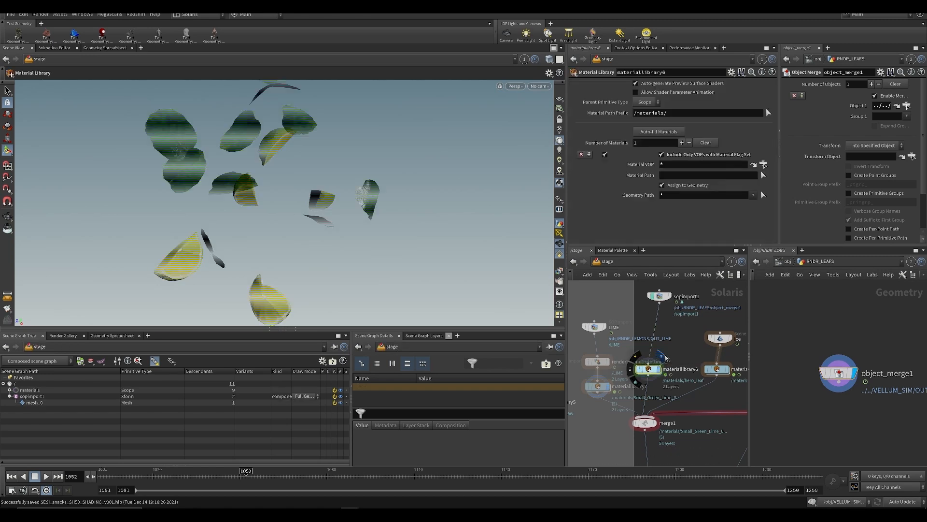
left_click(598, 362)
key("ctrl+c")
key("ctrl+v")
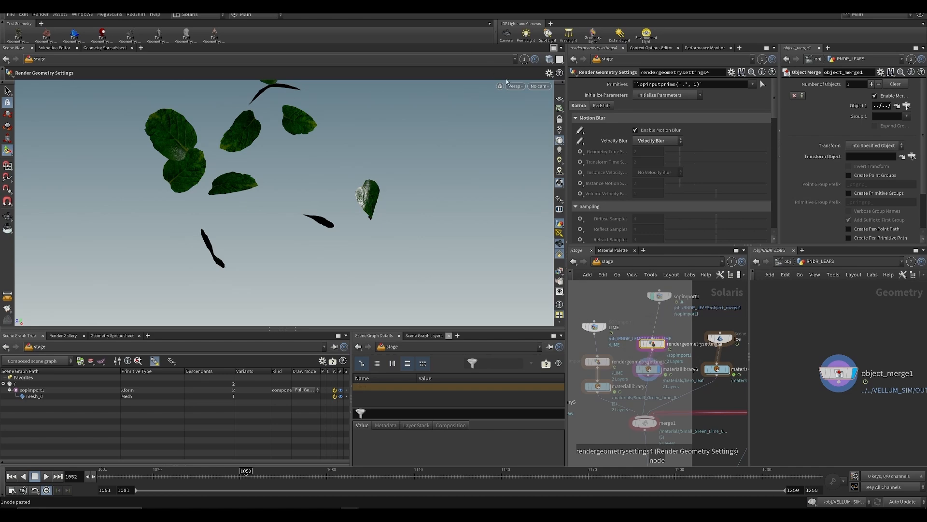
left_click(514, 86)
left_click(531, 124)
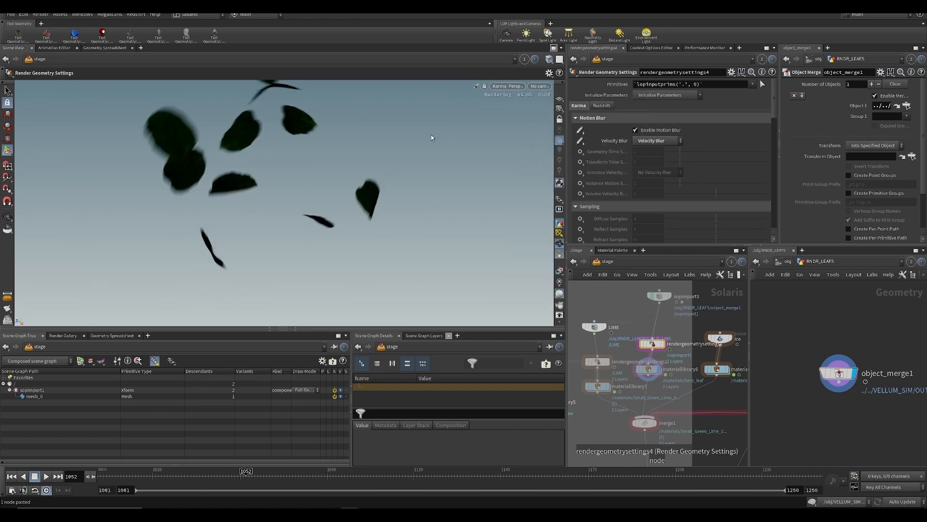
Display the Ice node and insert a copy of the Render Geometry Settings node between Ice and its material library
middle_click_drag(706, 333, 673, 325)
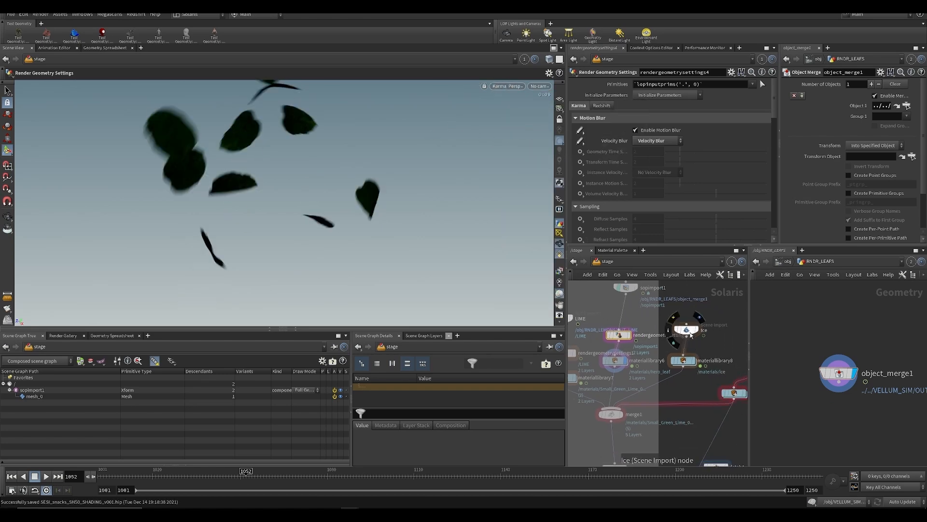
left_click(698, 318)
left_click(687, 330)
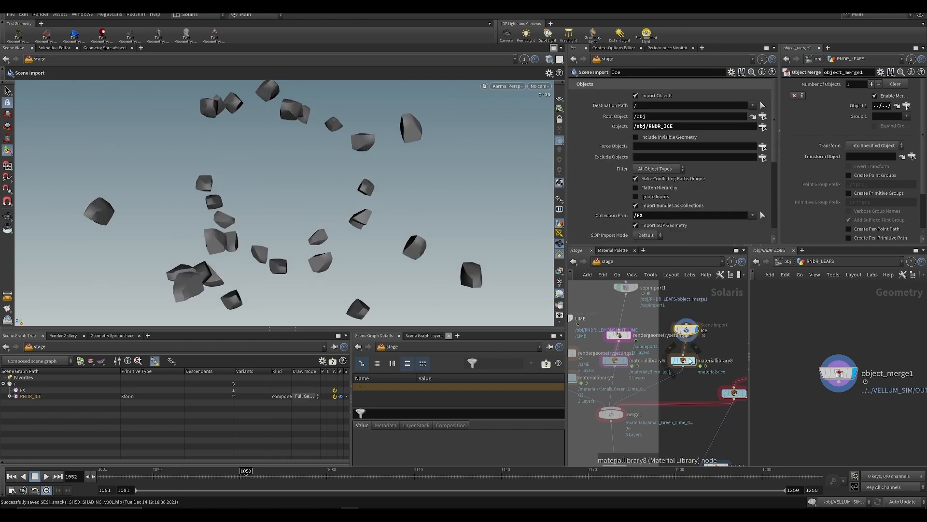
left_click_drag(618, 335, 685, 345, "alt")
Add a SOP Import node above the Ice Scene Import node
left_click(686, 333)
key("Tab")
mouse_move(698, 268)
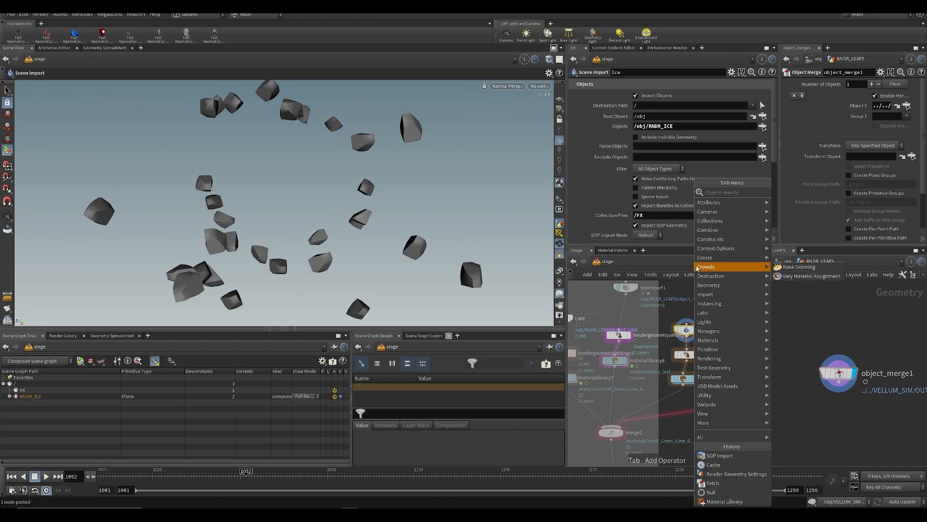
type("so")
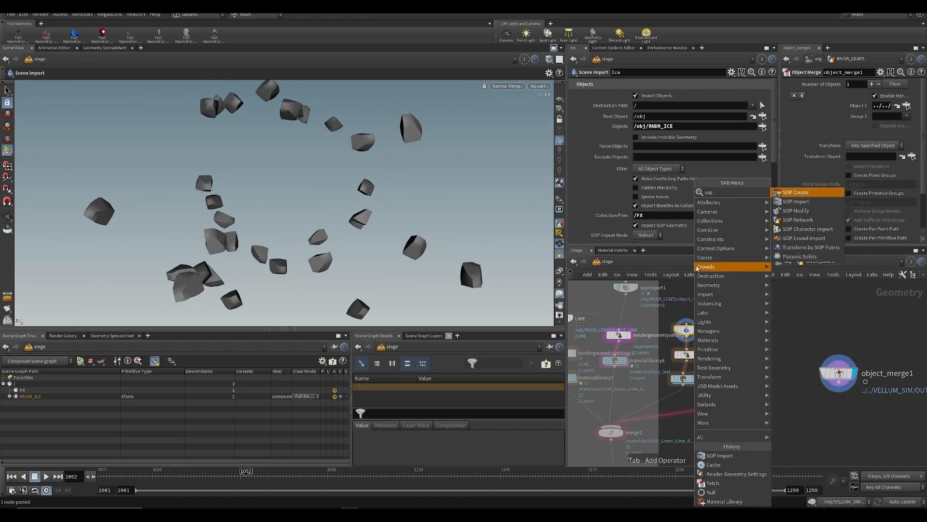
type("p")
left_click(796, 201)
left_click(686, 301)
Set the SOP path of sopimport2 to /obj/RNDR_ICE, copied from the Objects field of the Ice Scene Import
left_click(686, 330)
left_click_drag(653, 129, 630, 128)
left_click(686, 302)
key("ctrl+v")
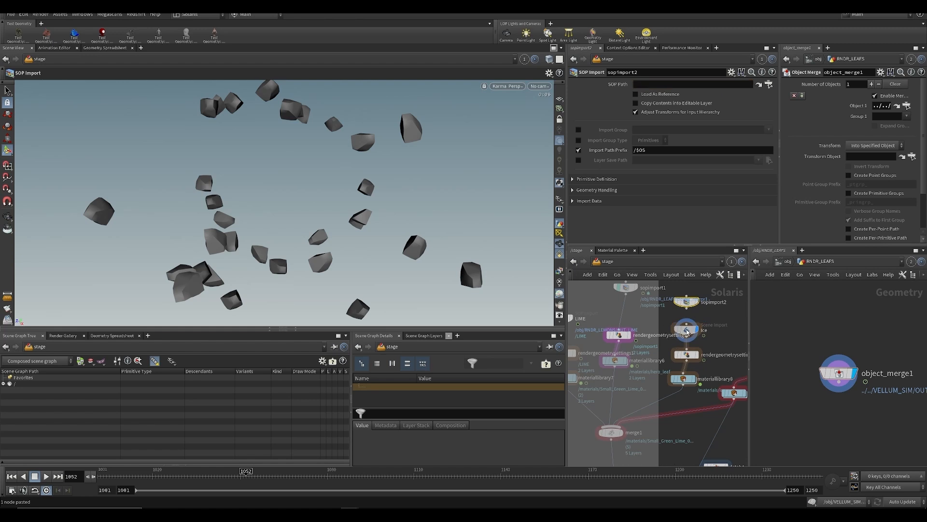
left_click(686, 330)
triple_click(696, 129)
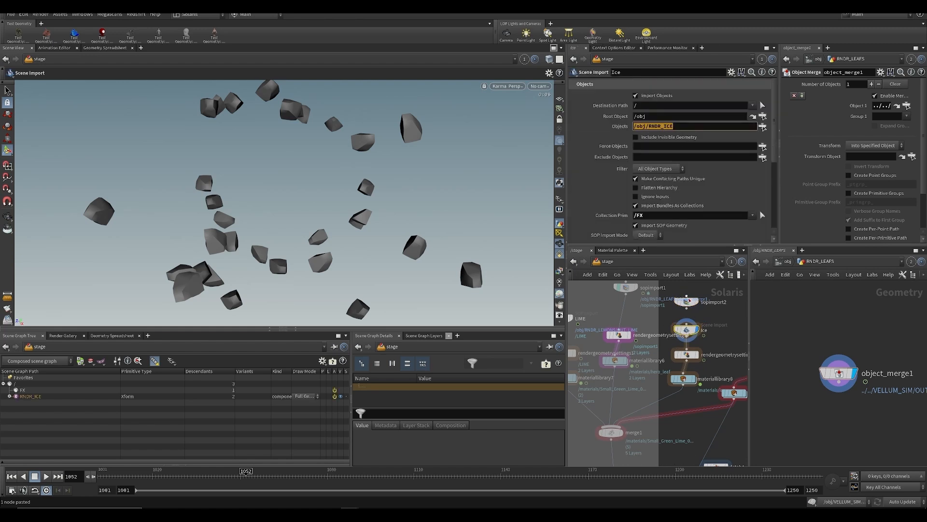
left_click(688, 300)
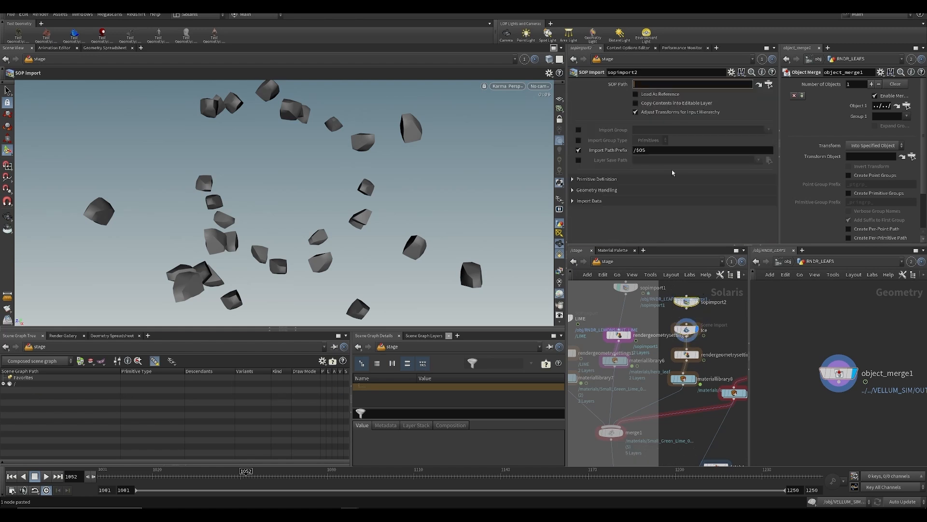
Connect sopimport2 to the Render Geometry Settings in place of the Ice Scene Import and delete the Ice node
left_click(686, 308)
left_click(686, 324)
left_click(688, 330)
key("Delete")
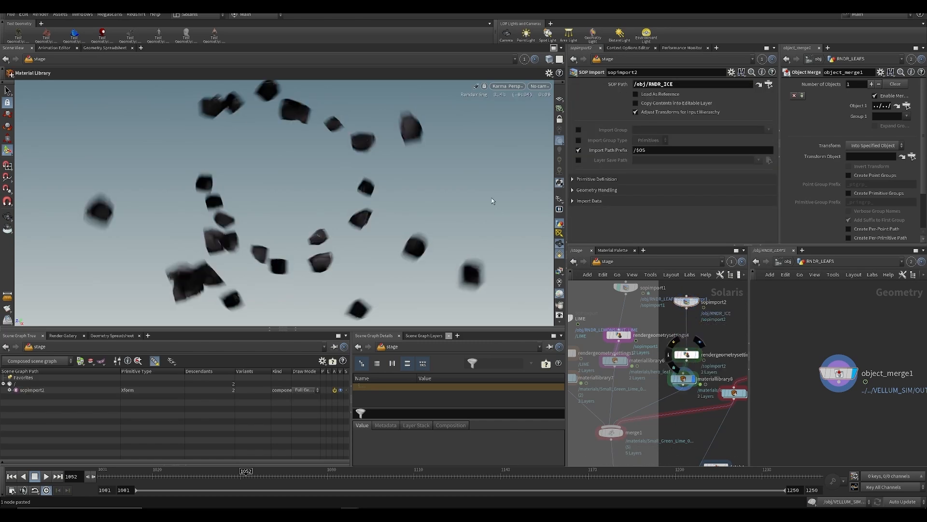
Save the scene and switch the viewport renderer to Houdini GL before working on the Fluid branch
scroll(713, 368, "down", 4)
middle_click_drag(729, 367, 682, 335)
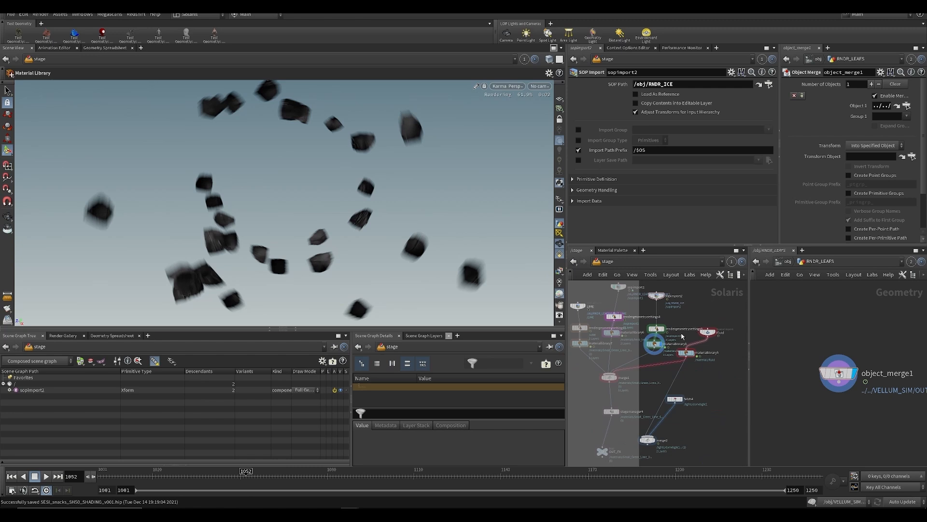
scroll(697, 329, "up", 3)
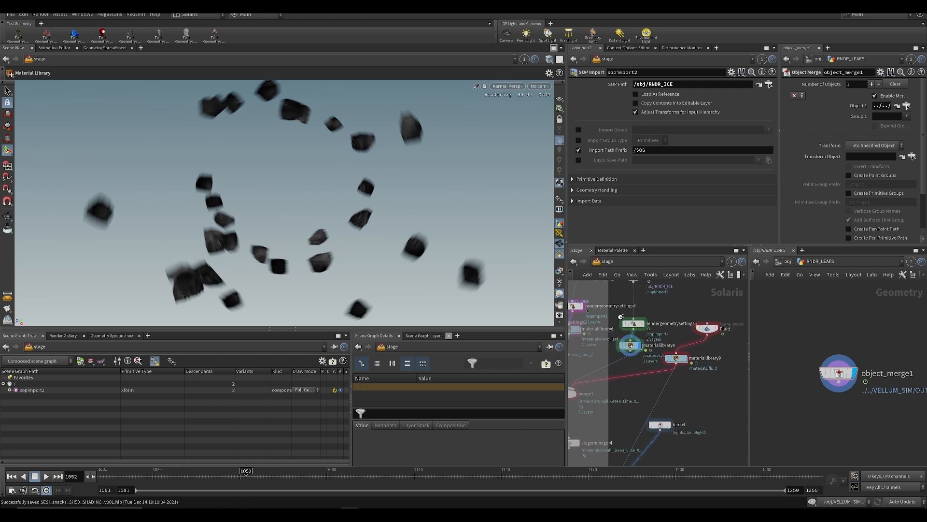
left_click(514, 86)
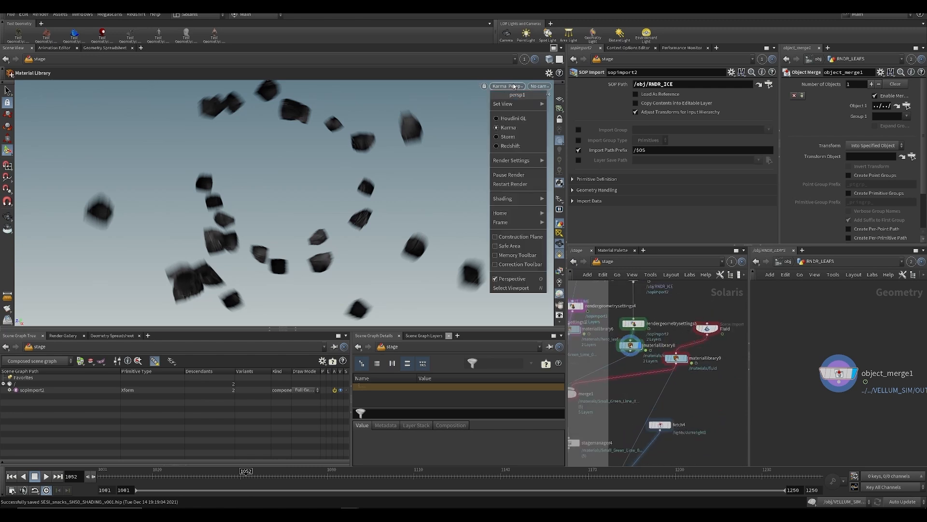
left_click(514, 127)
Add a SOP Import node above the Fluid Scene Import
key("Tab")
type("sop")
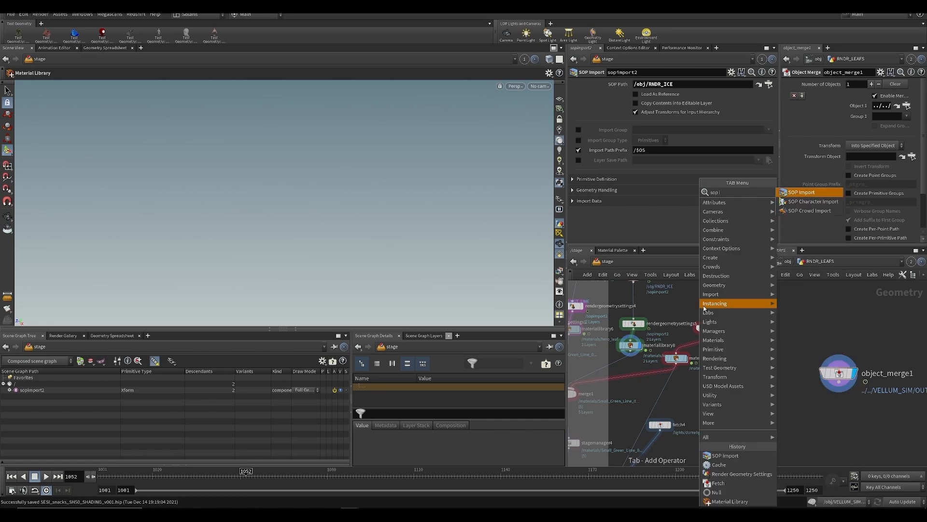
key("Return")
left_click(704, 308)
Try to copy the object path /obj/RNDR_FLUID from the Fluid node into the SOP path of sopimport3
scroll(707, 306, "up", 2)
left_click(708, 333)
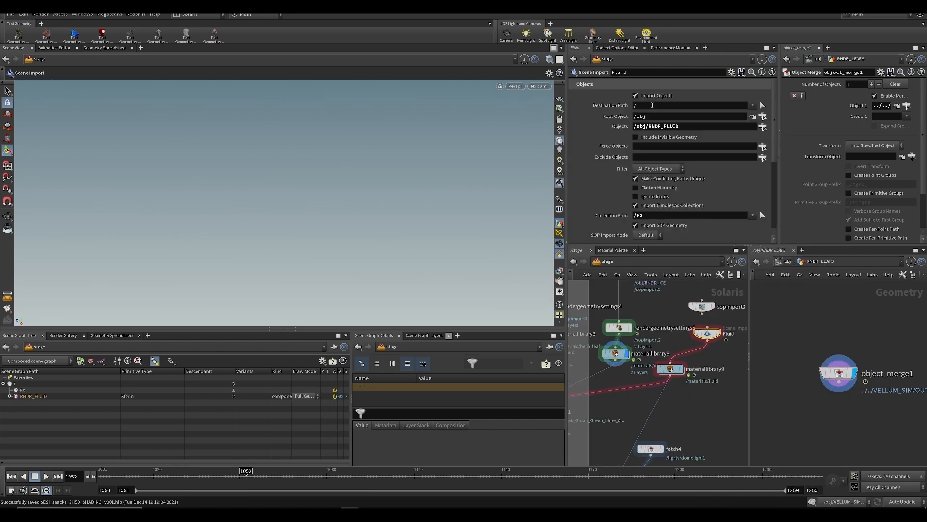
left_click_drag(685, 129, 571, 137)
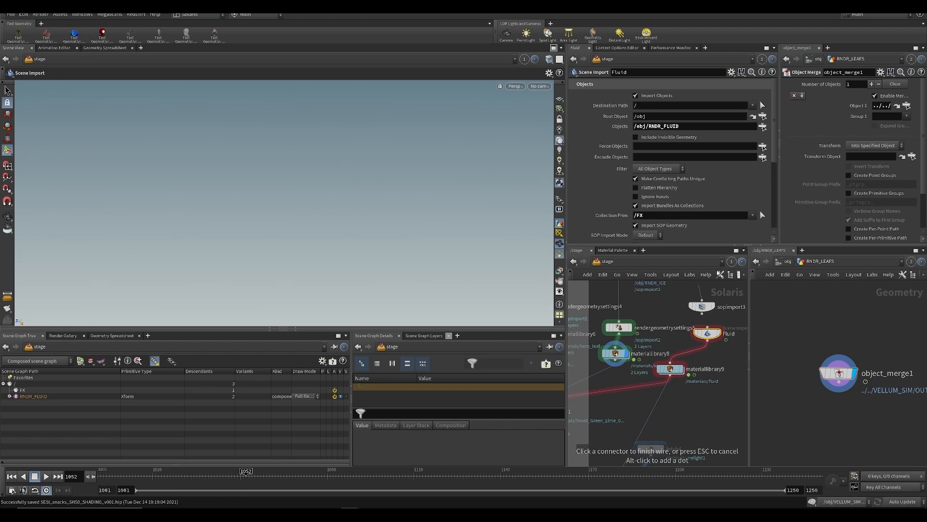
left_click(703, 308)
key("ctrl+v")
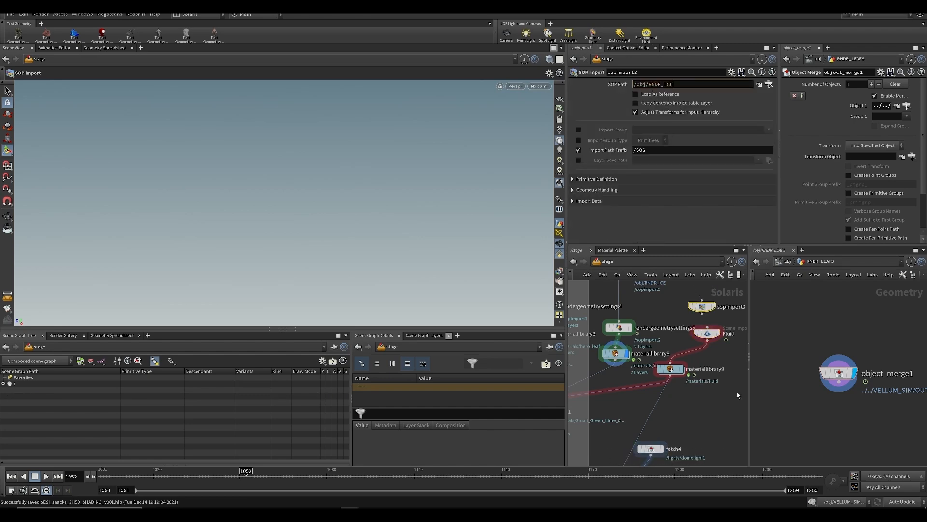
key("Return")
Delete the Fluid Scene Import so sopimport3 feeds materiallibrary9, display materiallibrary9 and save the scene
left_click(708, 334)
key("Delete")
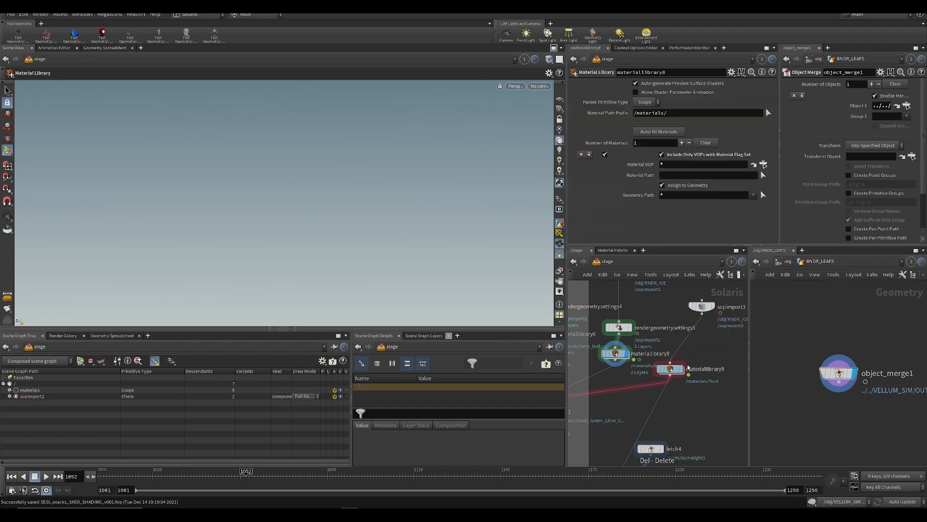
left_click(681, 369)
key("ctrl+s")
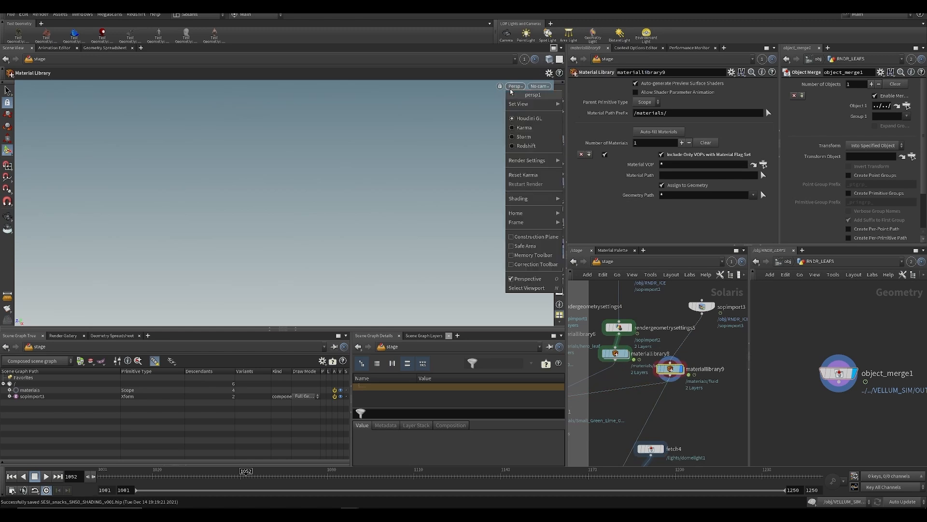
Render the viewport with Karma and insert a copy of the Render Geometry Settings between sopimport3 and materiallibrary9
left_click(520, 89)
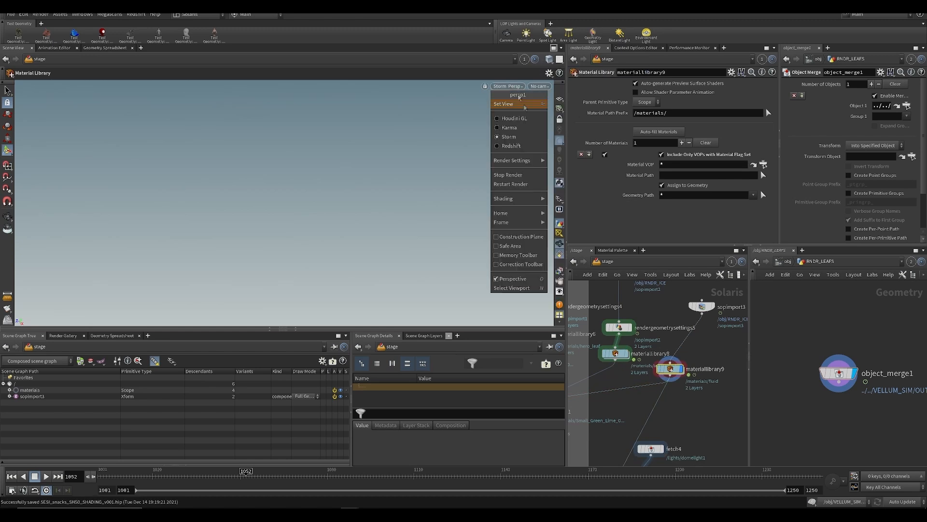
left_click(520, 129)
left_click_drag(618, 327, 684, 345, "alt")
Set the SOP path of sopimport3 to /obj/RNDR_FLUID using the RNDR_FLUID node from the object network
left_click(702, 306)
left_click(787, 262)
left_click(787, 262)
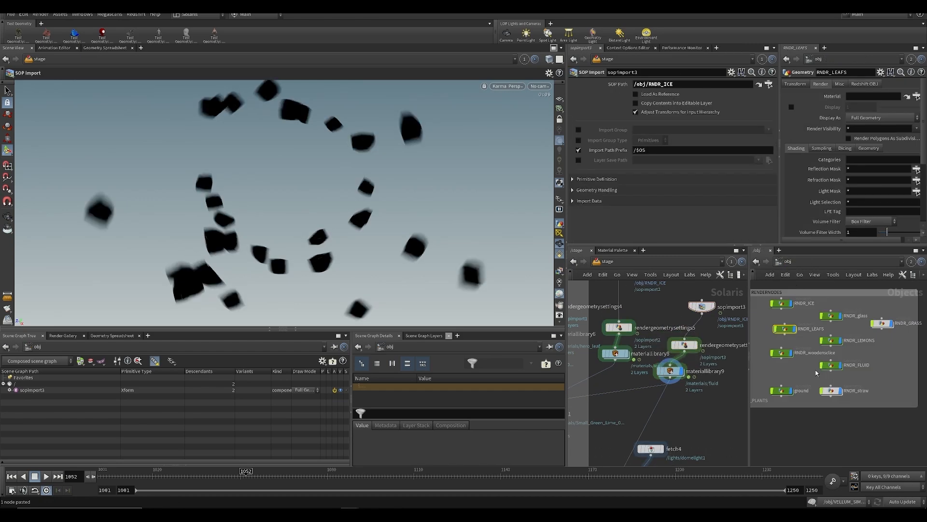
mouse_move(831, 376)
left_click_drag(831, 375, 667, 85)
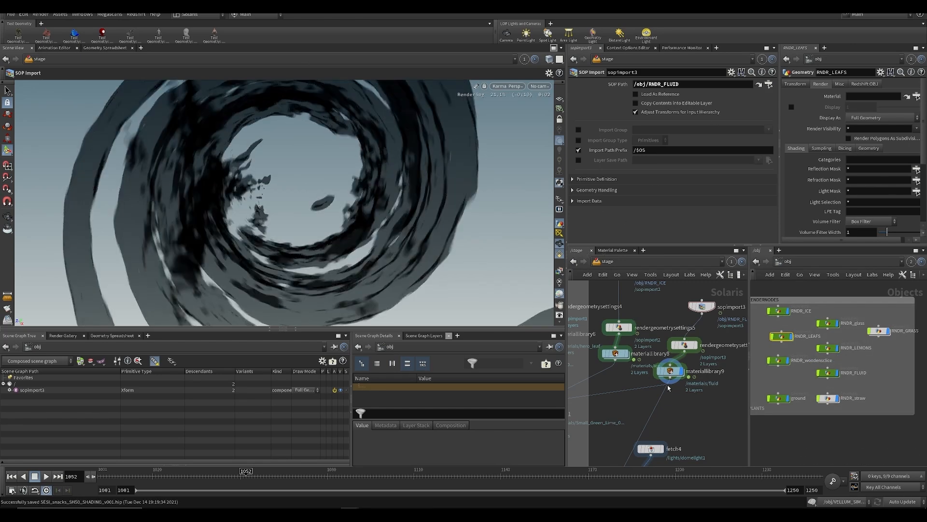
Save the scene and display the final merge node that combines the lights, environment and effects
scroll(669, 388, "down", 3)
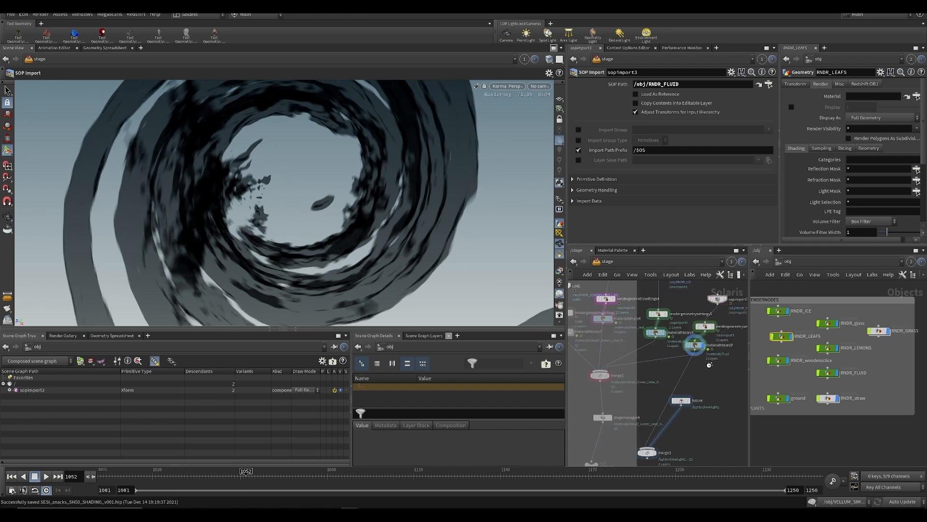
middle_click_drag(704, 369, 717, 359)
scroll(636, 360, "down", 3)
middle_click_drag(635, 360, 751, 317)
scroll(752, 317, "down", 1)
scroll(679, 342, "down", 3)
middle_click_drag(679, 342, 754, 312)
middle_click_drag(626, 296, 604, 385)
scroll(604, 369, "up", 3)
middle_click_drag(685, 382, 603, 294)
scroll(603, 295, "down", 3)
scroll(662, 331, "up", 3)
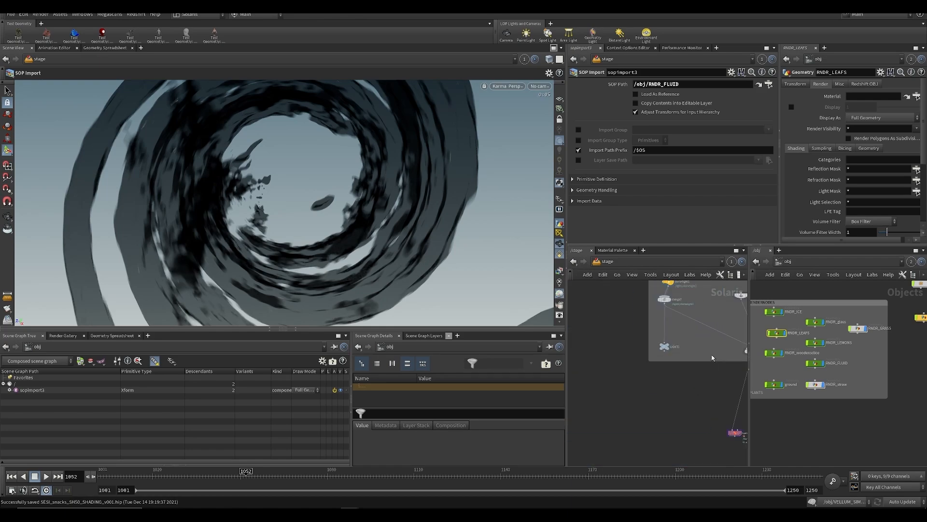
middle_click_drag(713, 361, 609, 373)
left_click(657, 358)
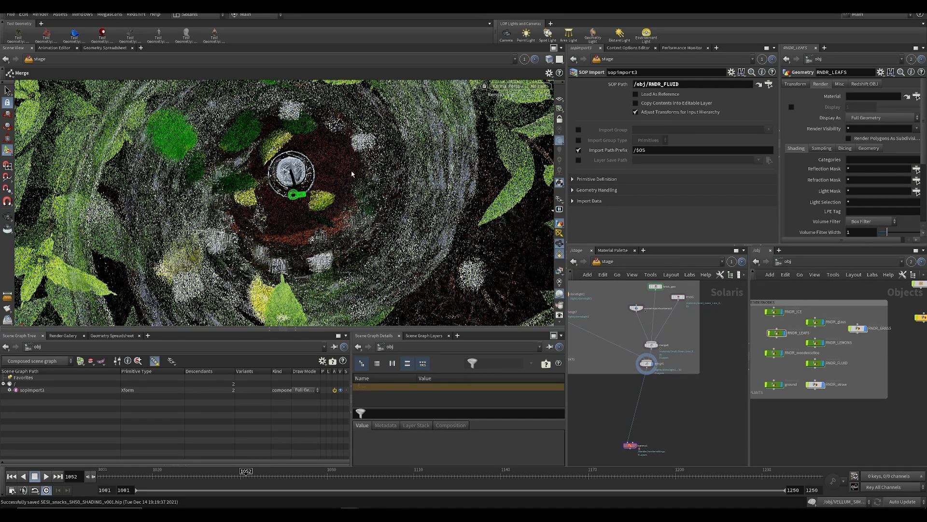
Look through the /null3/SH050_cam camera to render the full shot with Karma and save the scene
key("d")
left_click(504, 119)
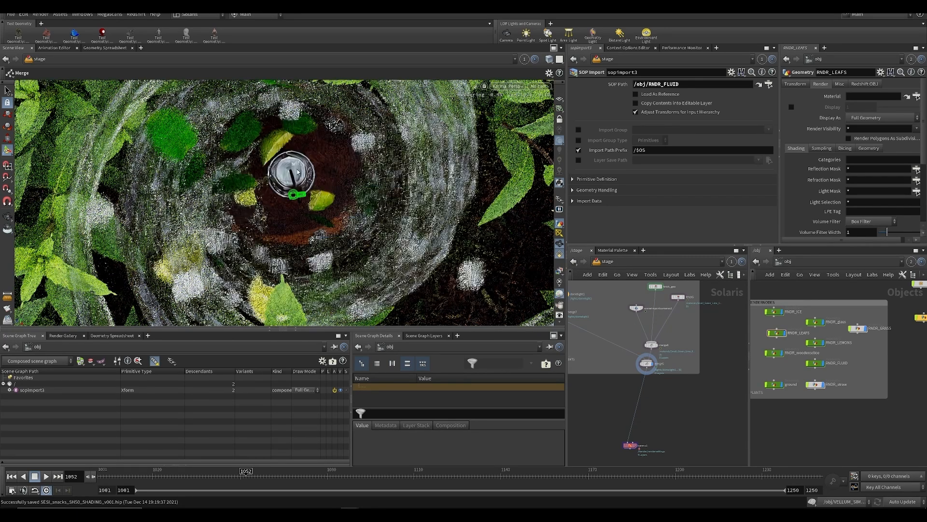
left_click(539, 86)
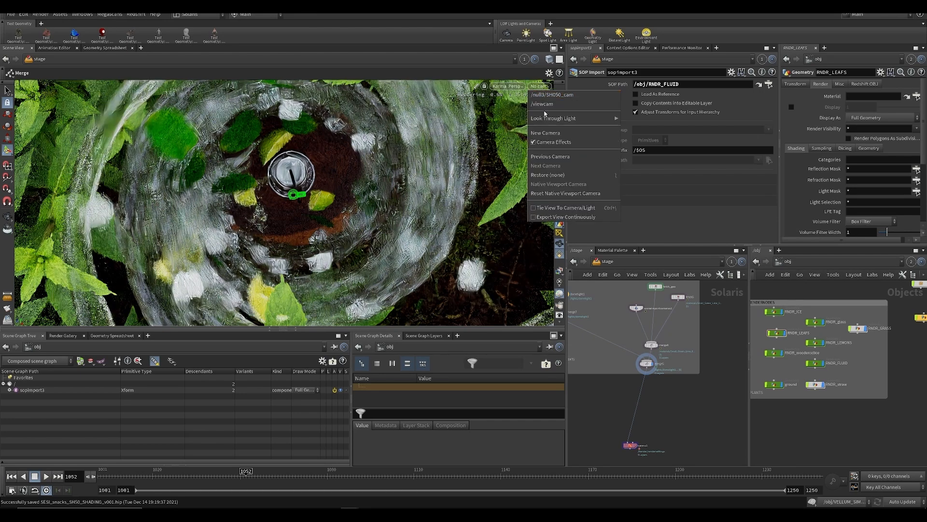
left_click(553, 95)
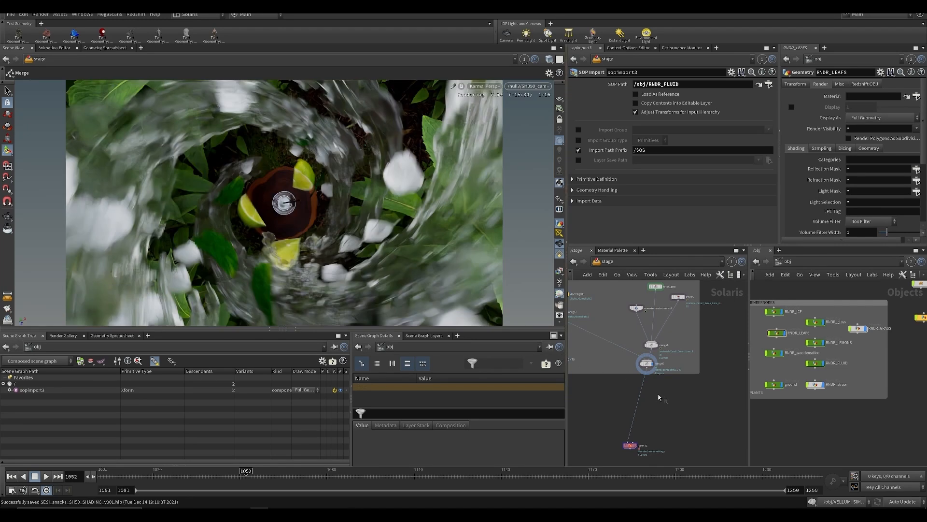
middle_click_drag(659, 398, 649, 369)
key("ctrl+s")
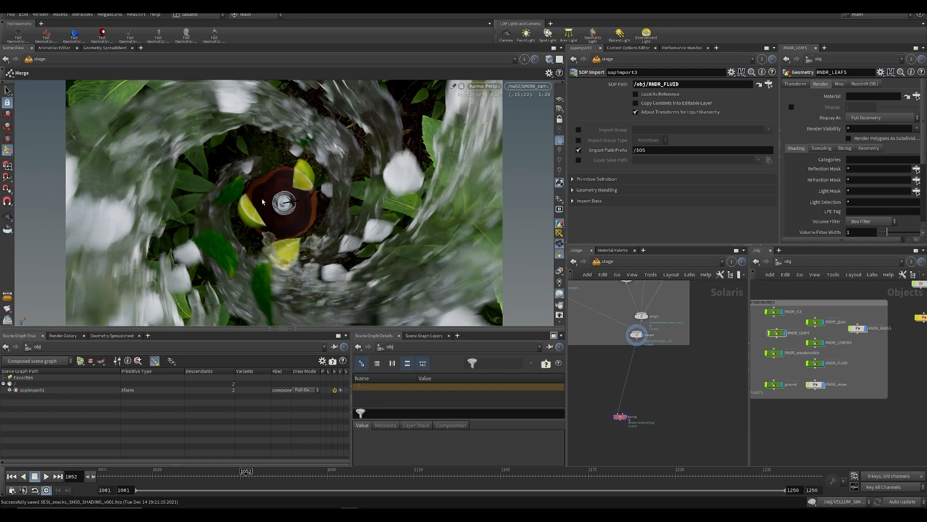
Leave the shot camera, add a Light node beside domelight1 and connect it to merge7
left_click_drag(317, 191, 315, 198, "alt")
scroll(306, 202, "up", 5)
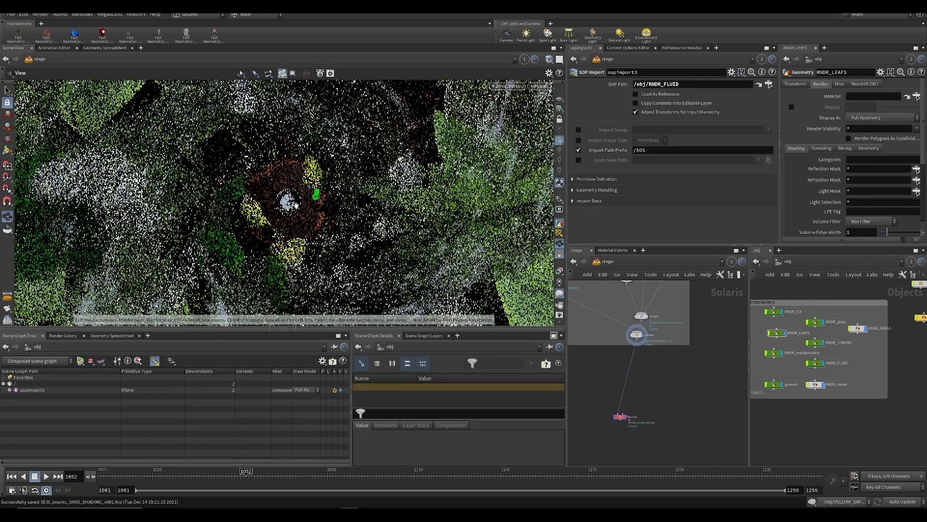
scroll(284, 203, "down", 5)
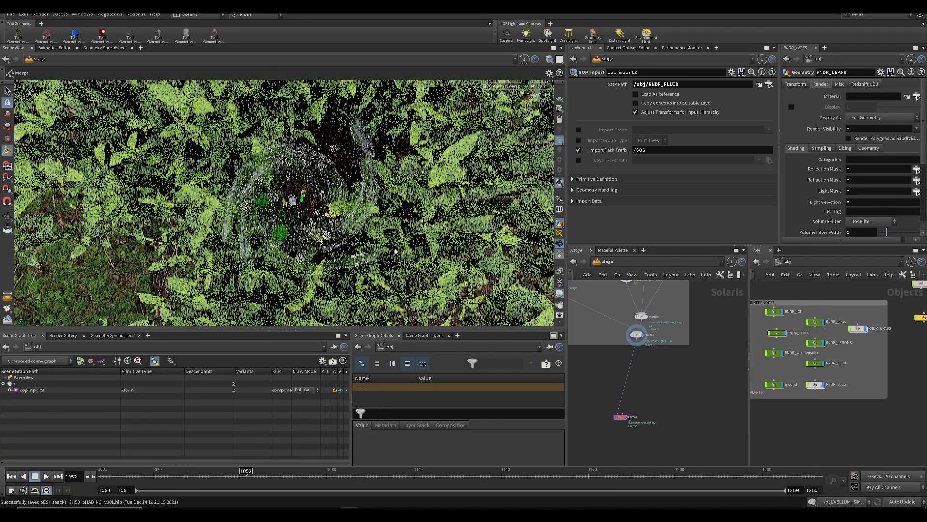
middle_click_drag(617, 368, 713, 463)
scroll(659, 342, "up", 3)
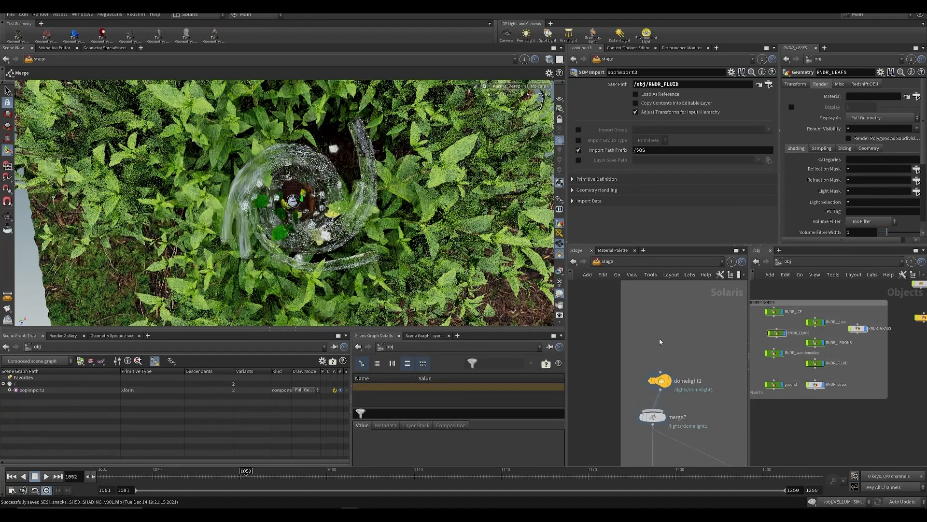
middle_click_drag(658, 342, 632, 325)
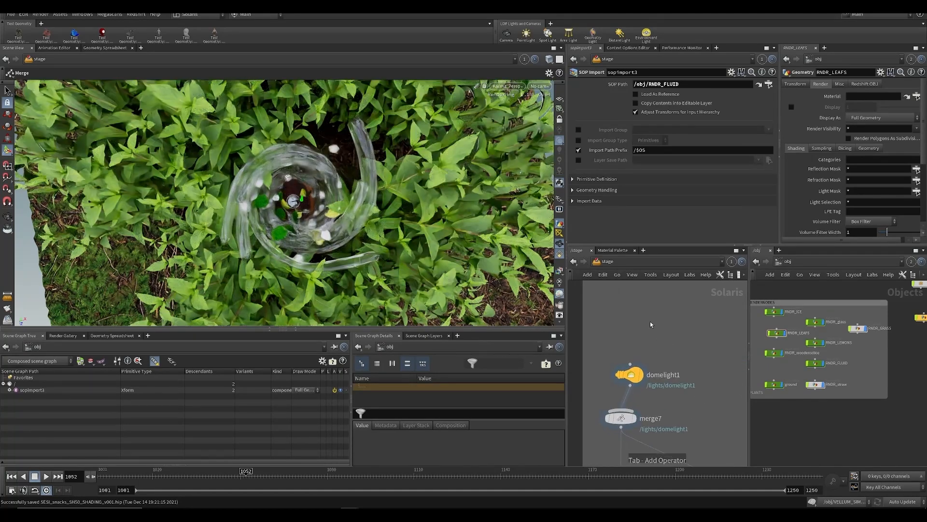
key("Tab")
type("light")
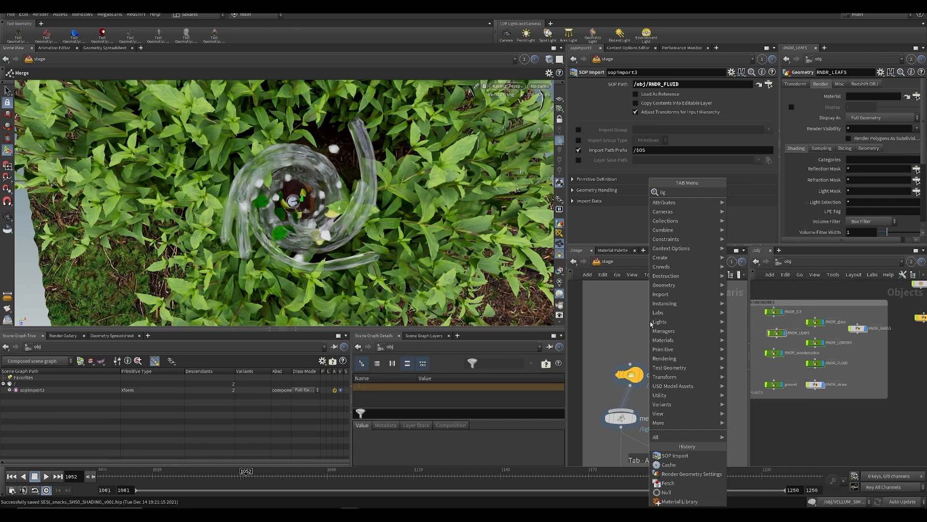
key("Return")
key("Return")
left_click_drag(631, 375, 620, 409)
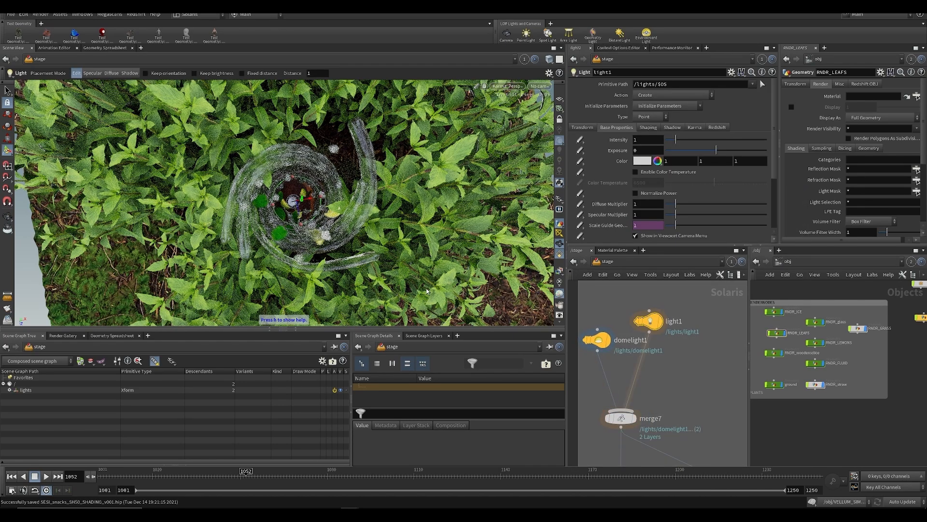
Change the type of light1 to Disk
left_click_drag(298, 227, 286, 209, "alt")
scroll(295, 211, "up", 4)
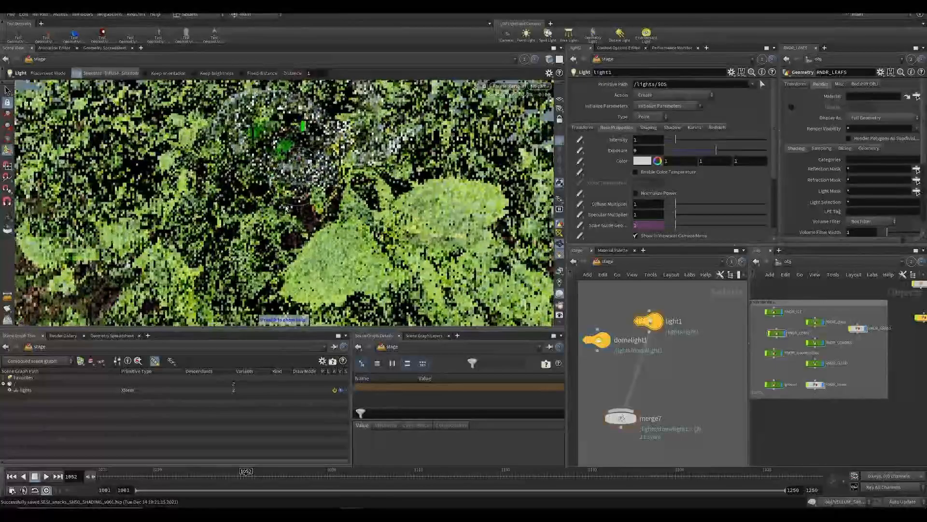
left_click(647, 117)
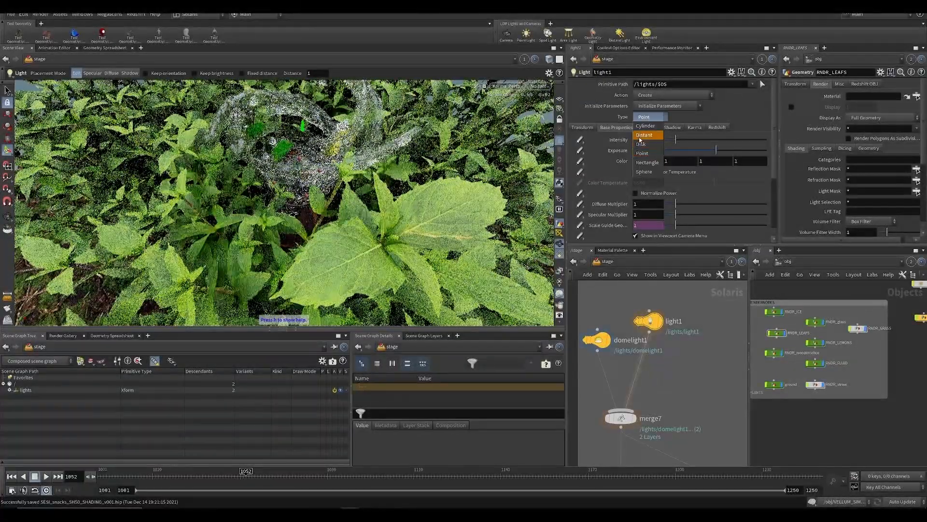
left_click(641, 144)
key("Escape")
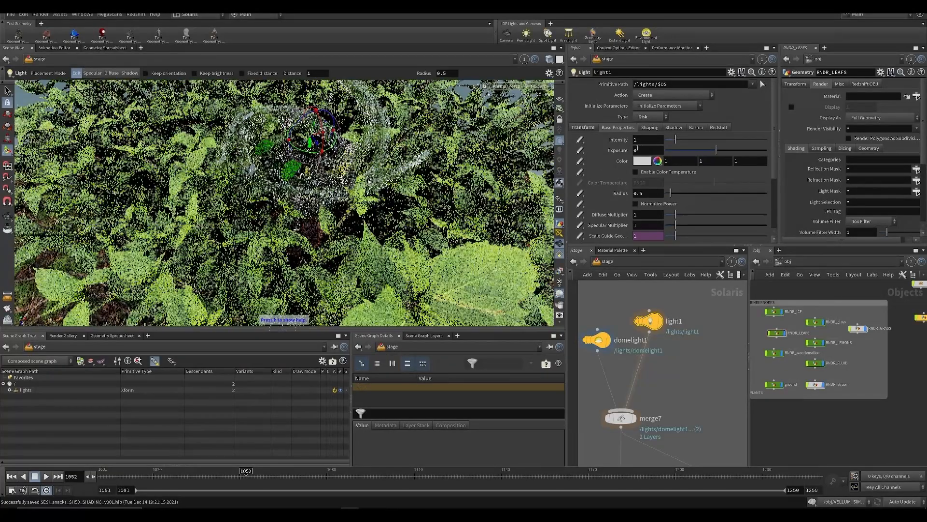
Raise the intensity of light1 to 1510
middle_click_drag(642, 140, 686, 124)
key("Return")
scroll(631, 308, "down", 2)
middle_click_drag(644, 140, 710, 109)
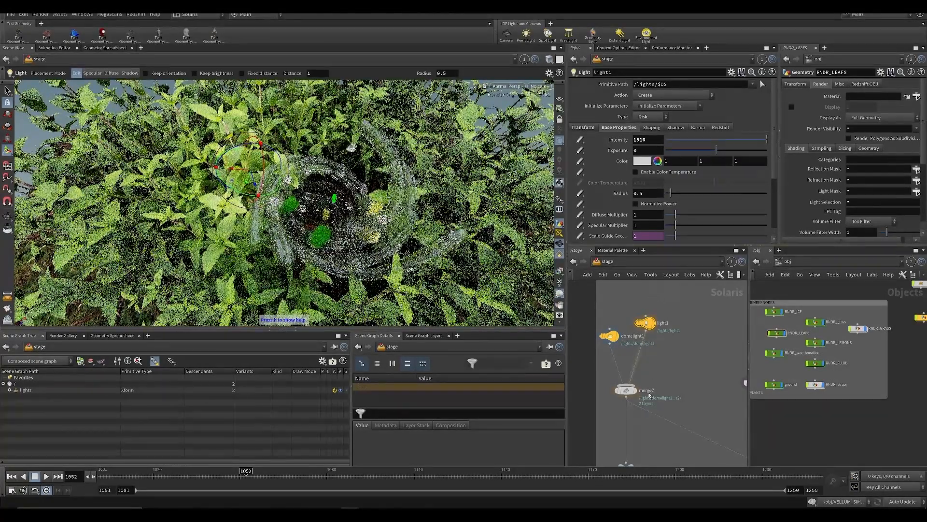
Select the final merge node merge5 to show its inputs and composed scene graph
scroll(650, 394, "down", 5)
scroll(628, 392, "up", 2)
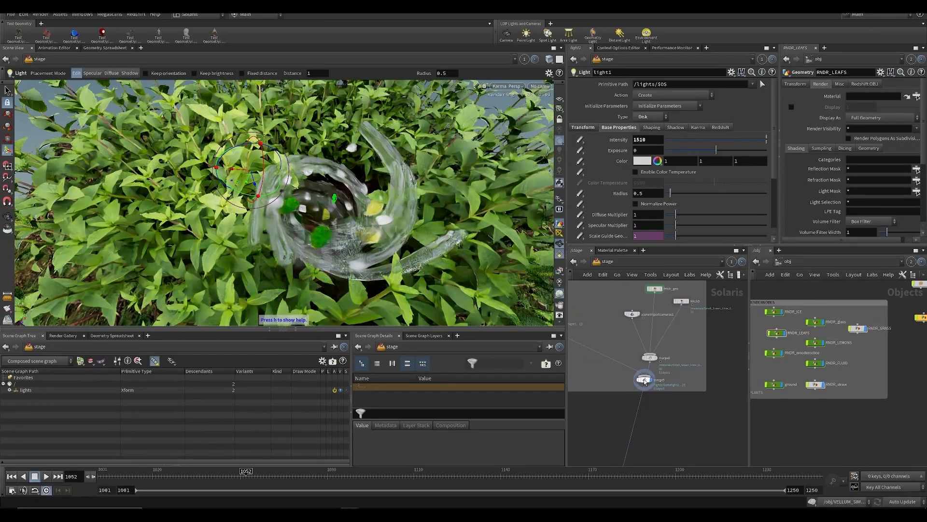
left_click(643, 379)
key("h")
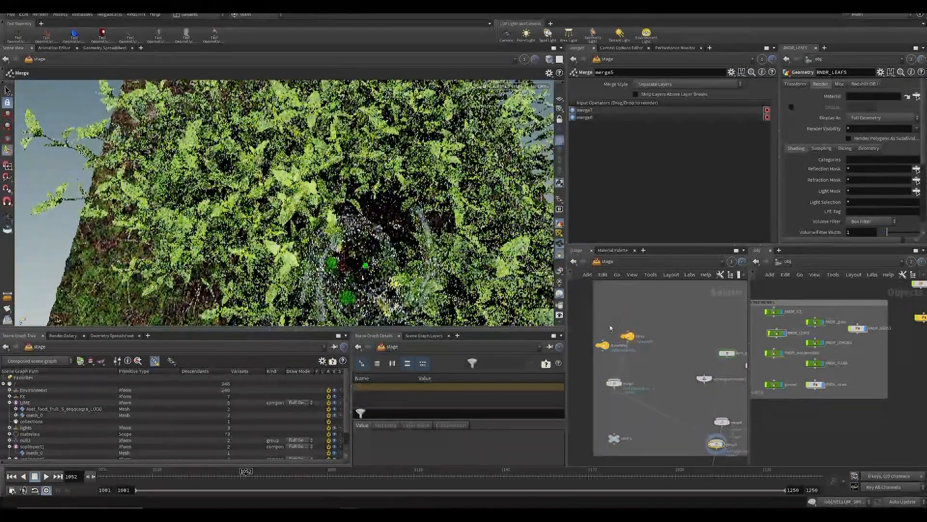
Raise the intensity of light1 to 12510 and save the scene
left_click(638, 339)
left_click_drag(289, 185, 296, 147, "alt")
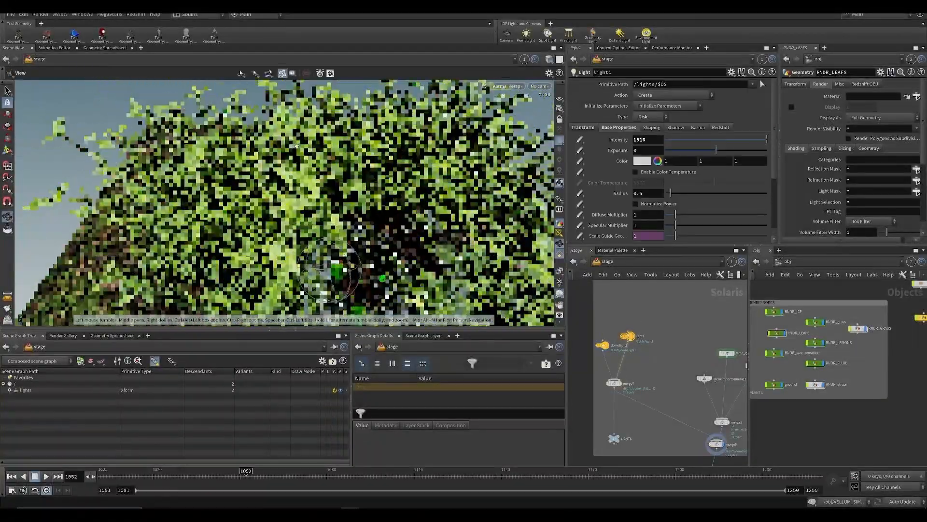
left_click_drag(369, 247, 379, 220, "alt")
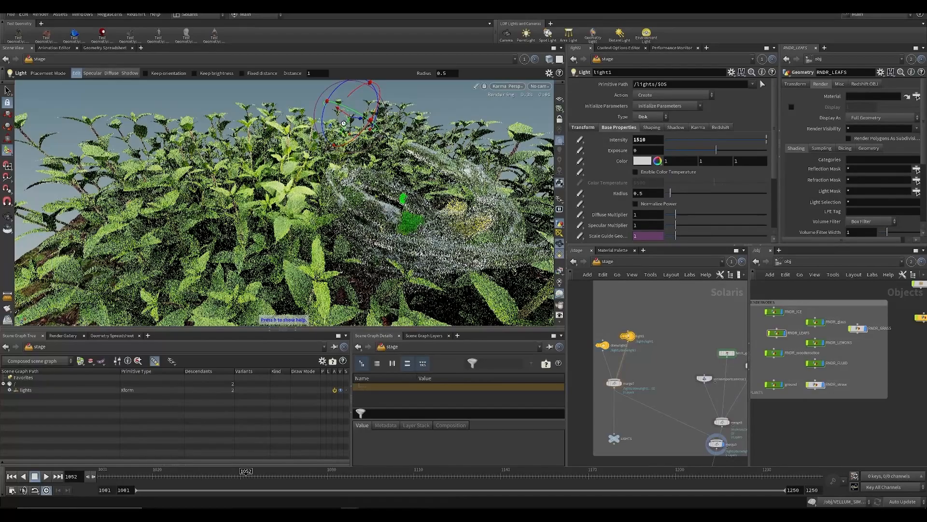
middle_click_drag(375, 92, 380, 169, "alt")
middle_click_drag(631, 139, 667, 90)
left_click_drag(388, 171, 394, 188, "alt")
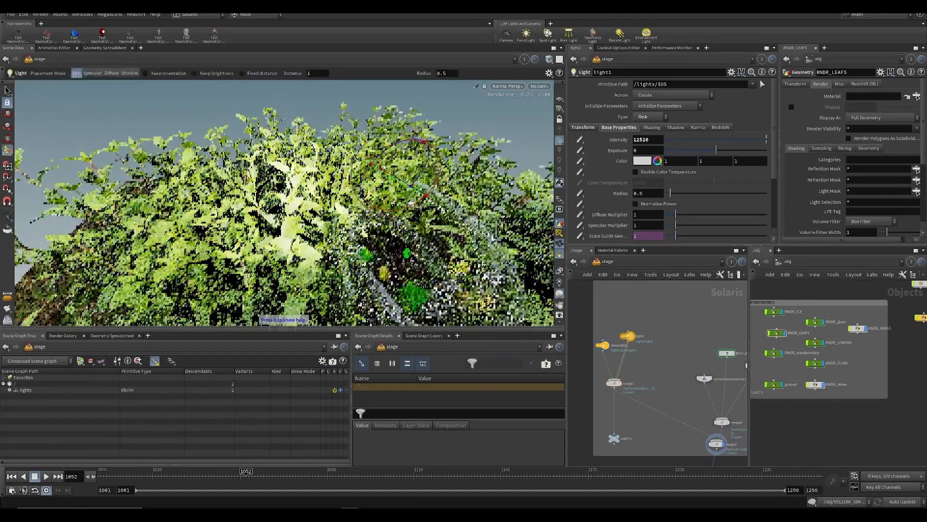
left_click(583, 127)
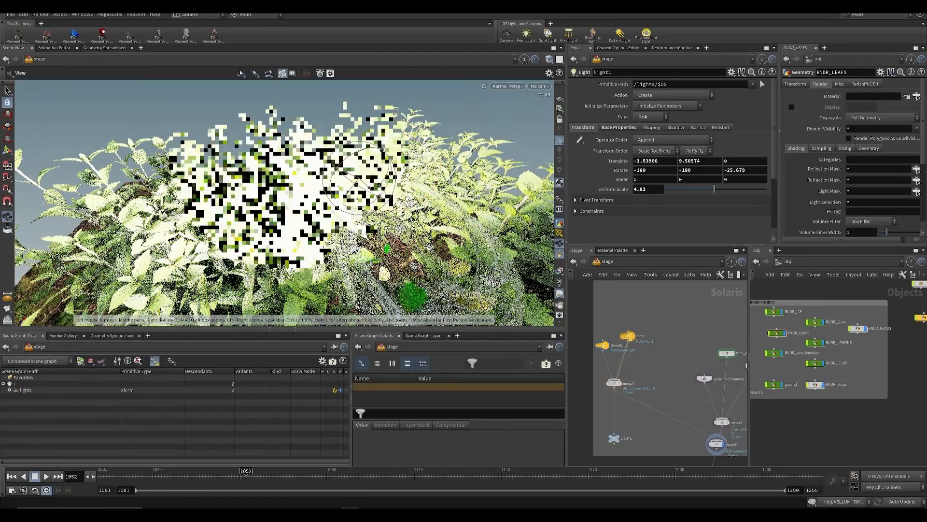
left_click_drag(544, 217, 527, 219, "alt")
left_click_drag(488, 182, 476, 171, "alt")
key("ctrl+s")
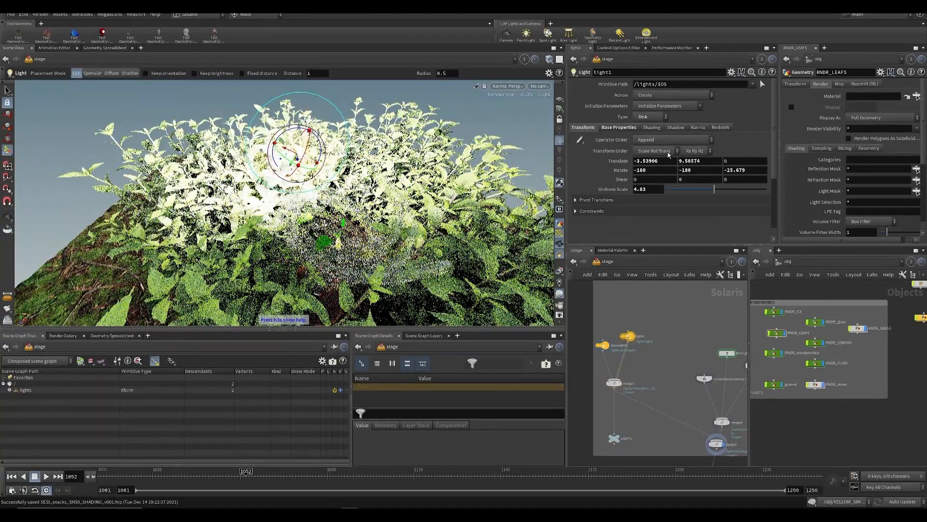
Lower the intensity of light1 to 193
left_click(619, 127)
double_click(648, 139)
type("10")
key("Return")
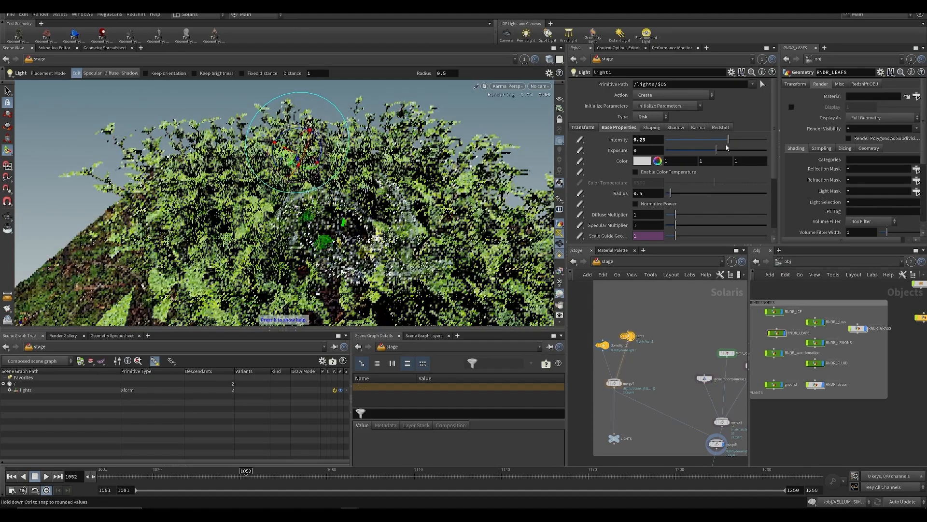
middle_click_drag(642, 140, 835, 139)
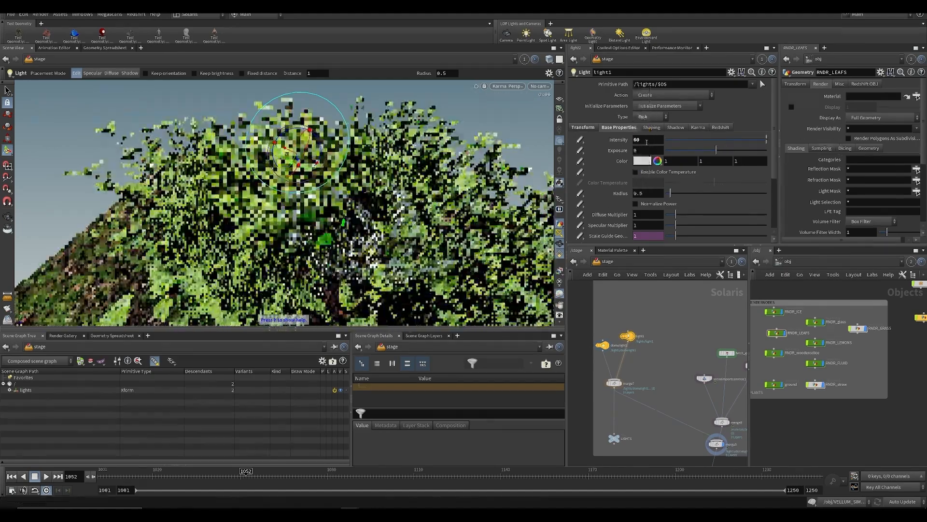
middle_click_drag(641, 140, 792, 123)
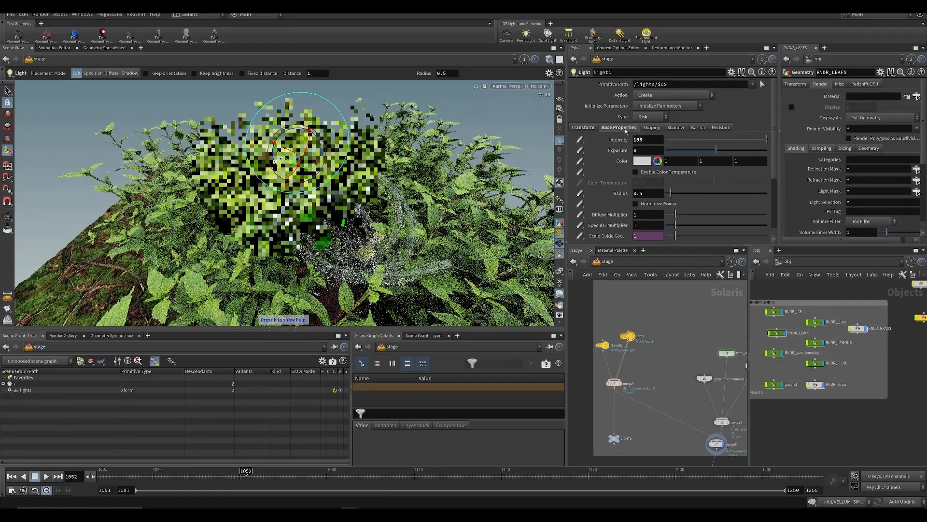
Move light1 away from the splash toward the bare-ground side of the plants and rotate it with its viewport handles
left_click_drag(323, 196, 317, 221, "alt")
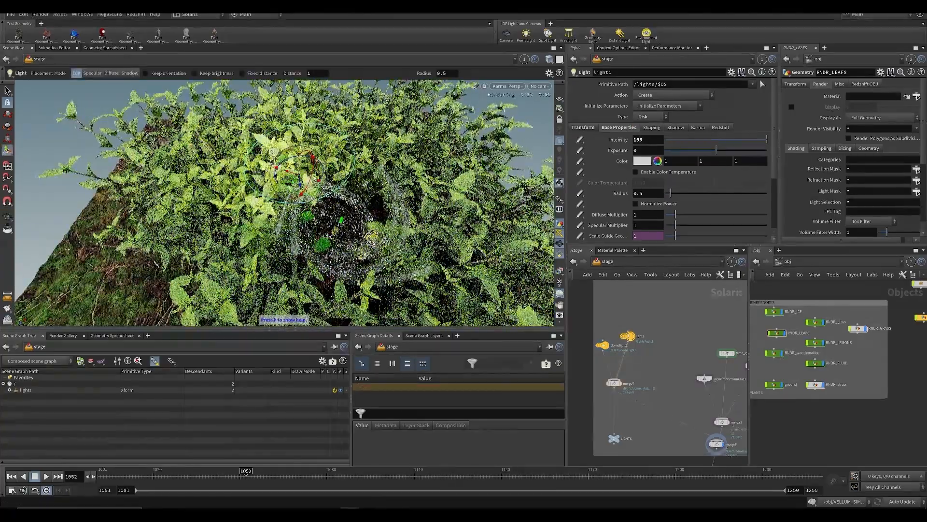
left_click_drag(324, 146, 283, 165)
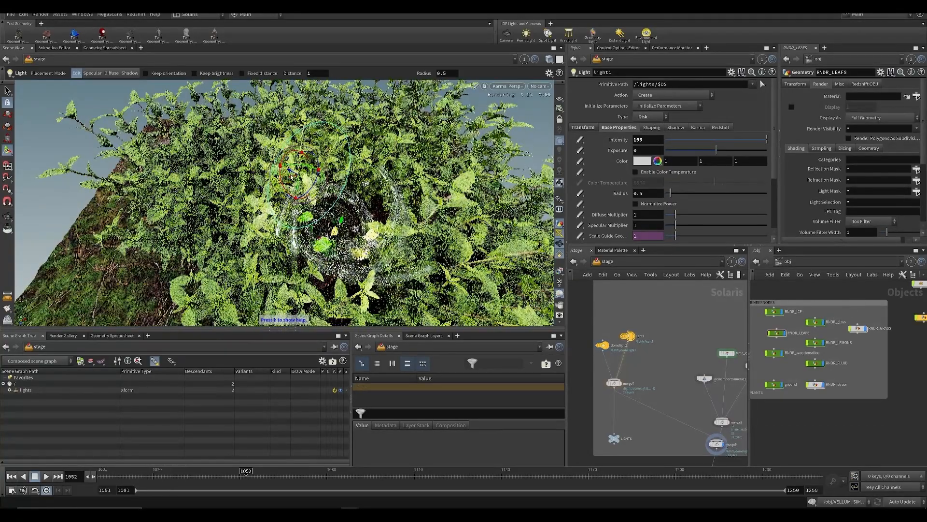
left_click_drag(216, 138, 187, 129)
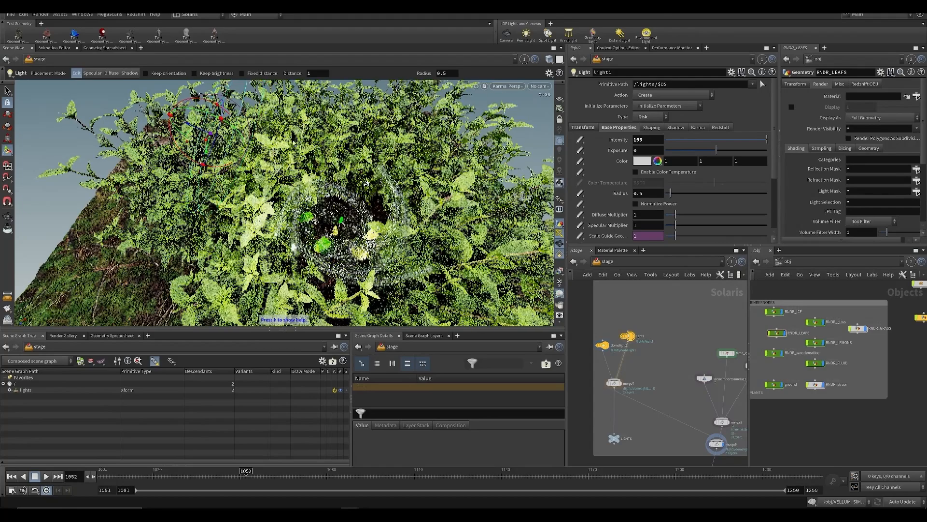
left_click_drag(251, 147, 209, 127)
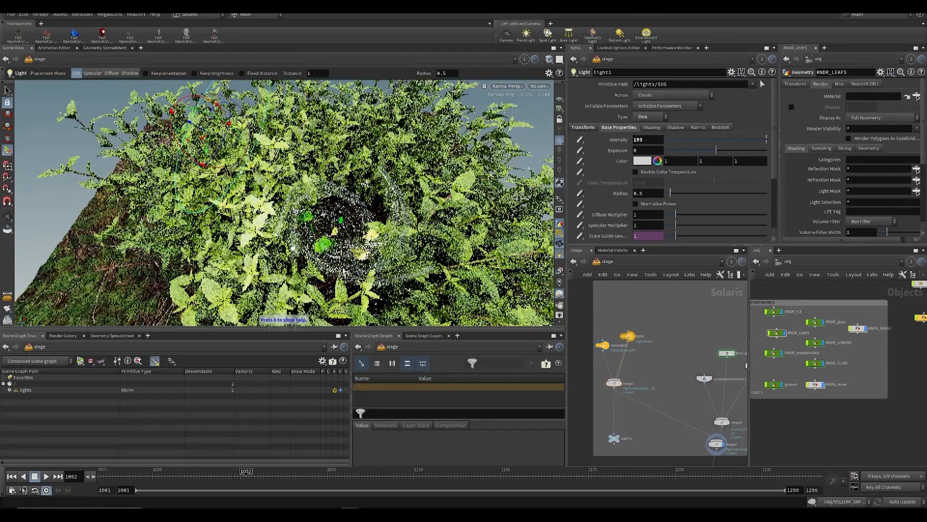
left_click_drag(232, 179, 215, 155, "alt")
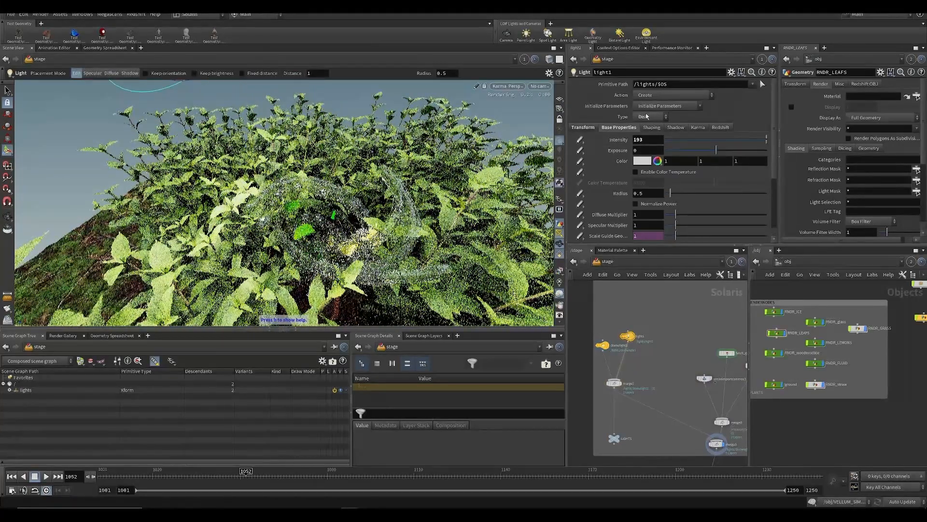
Save the scene, then add a Distant Light node above light1 and connect it to merge7 in place of light1
left_click(646, 117)
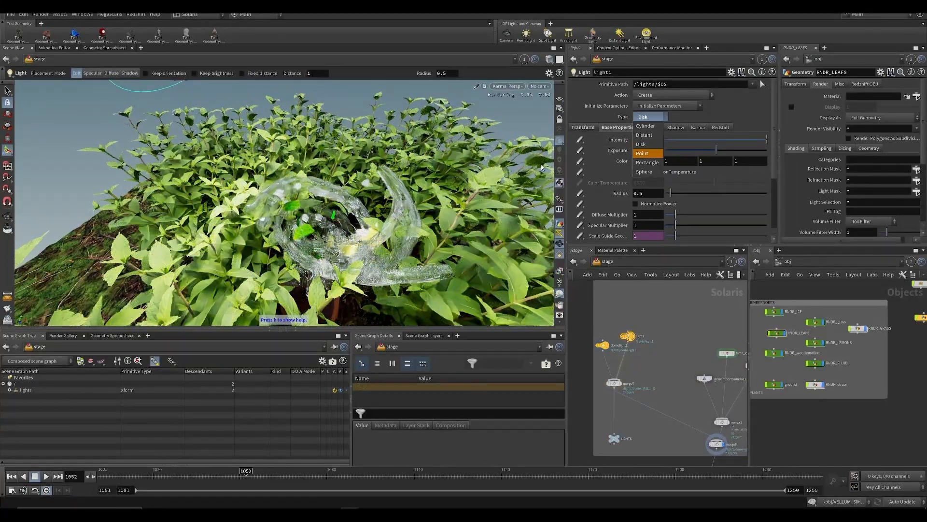
key("Escape")
key("ctrl+s")
key("Tab")
type("dis")
key("Return")
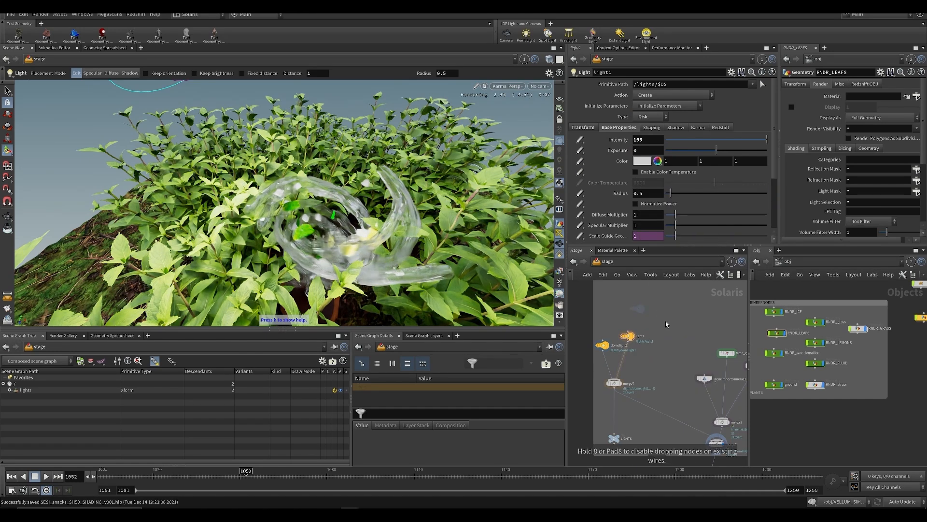
left_click(624, 311)
scroll(633, 345, "up", 3)
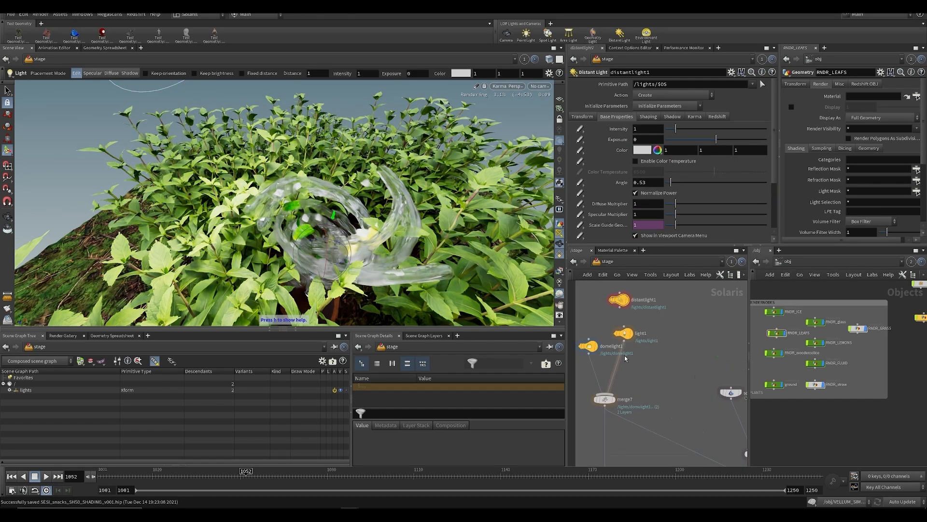
left_click_drag(625, 335, 620, 307)
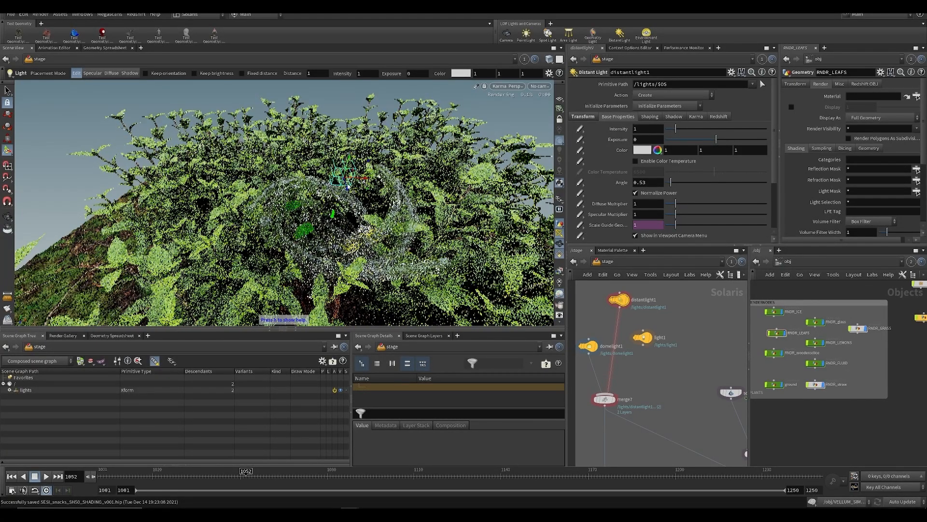
Raise the intensity of distantlight1 to 57 and look through the SH050 shot camera
left_click_drag(353, 182, 264, 132, "alt")
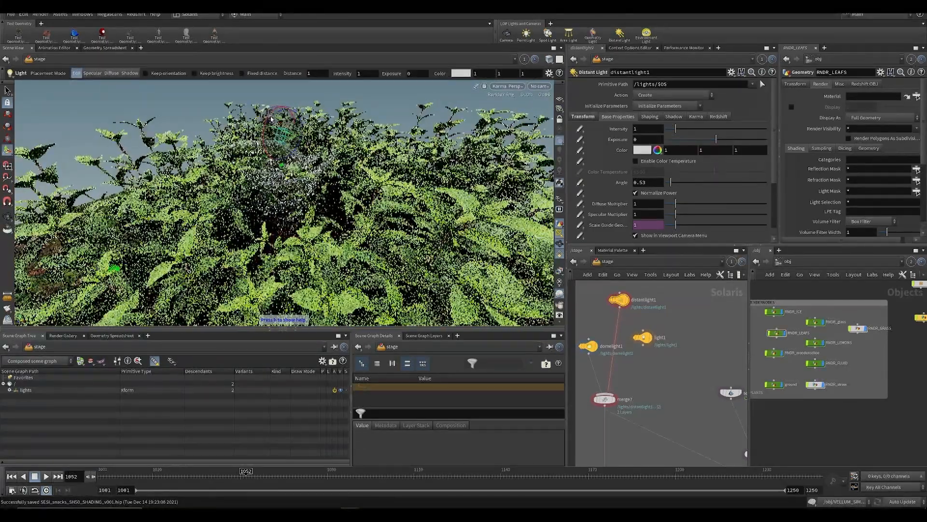
left_click_drag(675, 128, 834, 134)
middle_click_drag(651, 127, 833, 119)
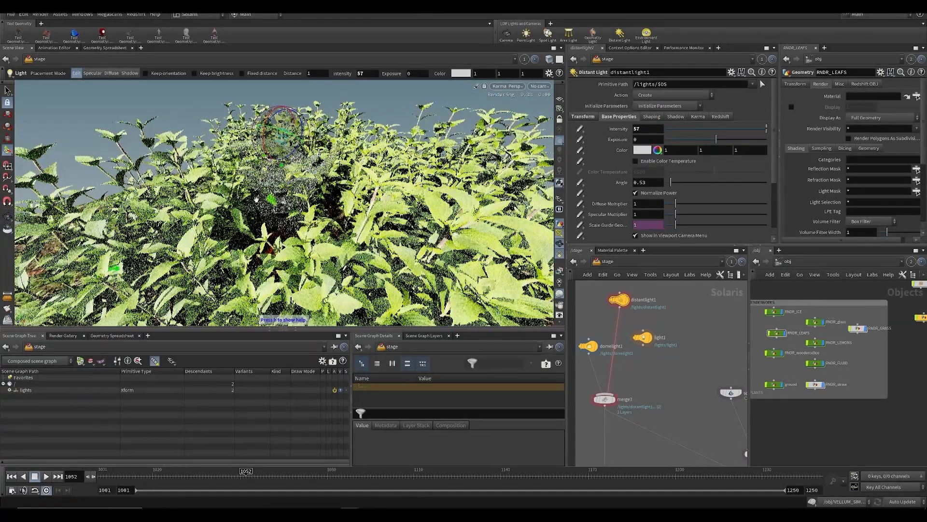
left_click_drag(407, 236, 389, 237, "alt")
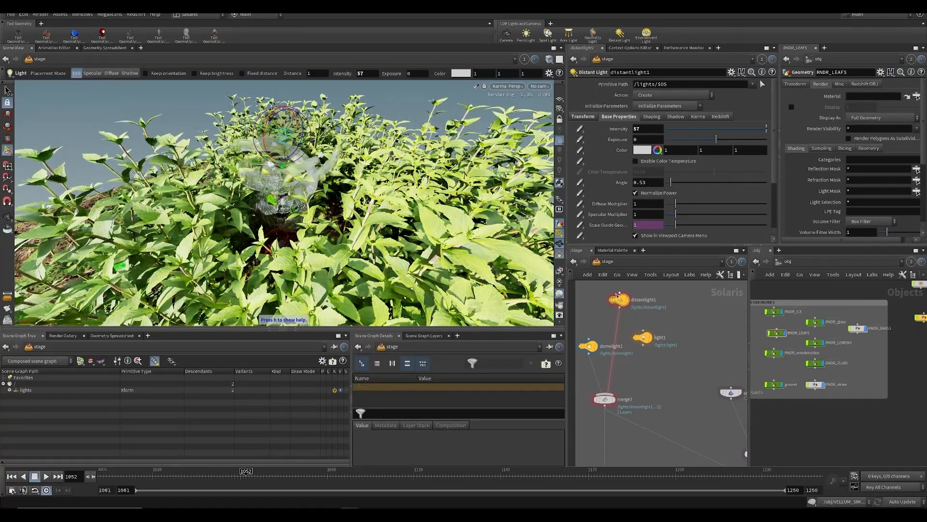
mouse_move(614, 300)
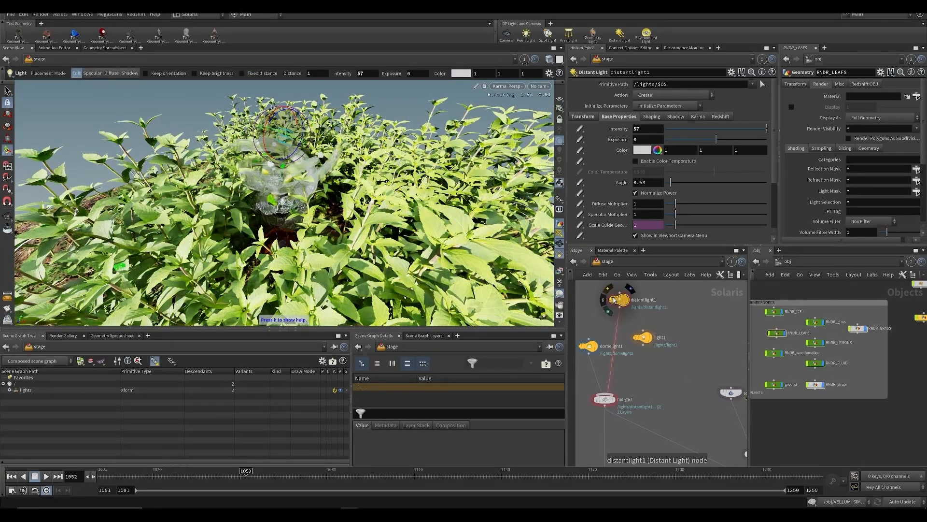
left_click(539, 86)
left_click(541, 97)
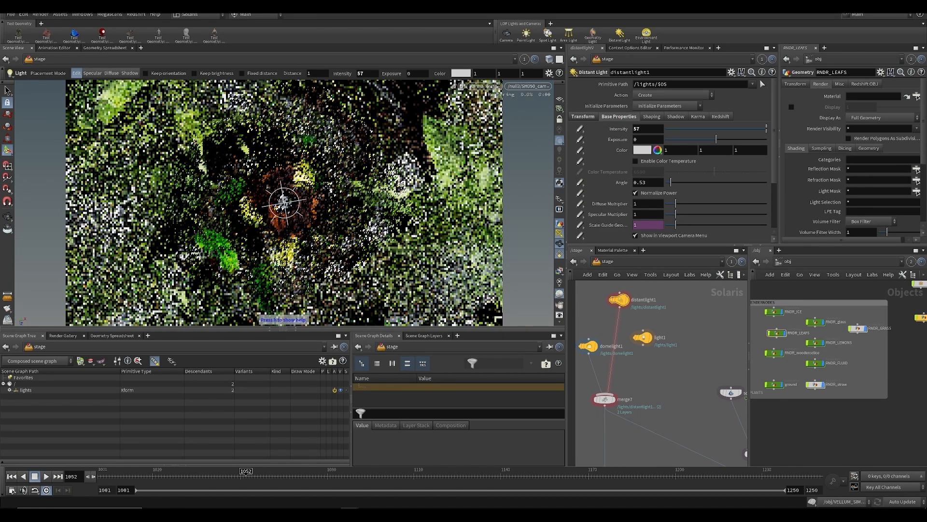
Reconnect light1 to merge7 in place of distantlight1 and leave the shot camera view
left_click_drag(615, 345, 644, 345)
left_click_drag(380, 187, 328, 182, "alt")
scroll(328, 182, "down", 8)
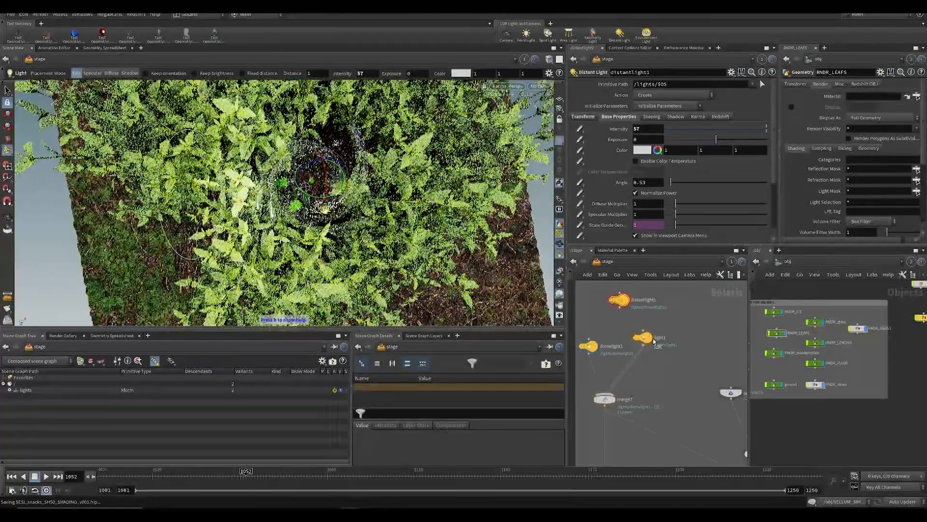
Raise the intensity of light1 to 390 and view the render through the SH050 shot camera
left_click(643, 337)
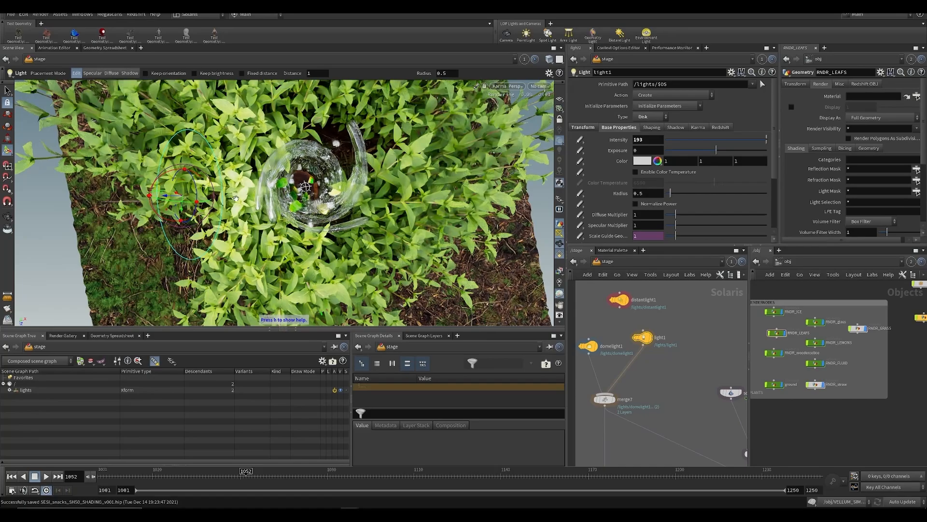
scroll(236, 199, "up", 3)
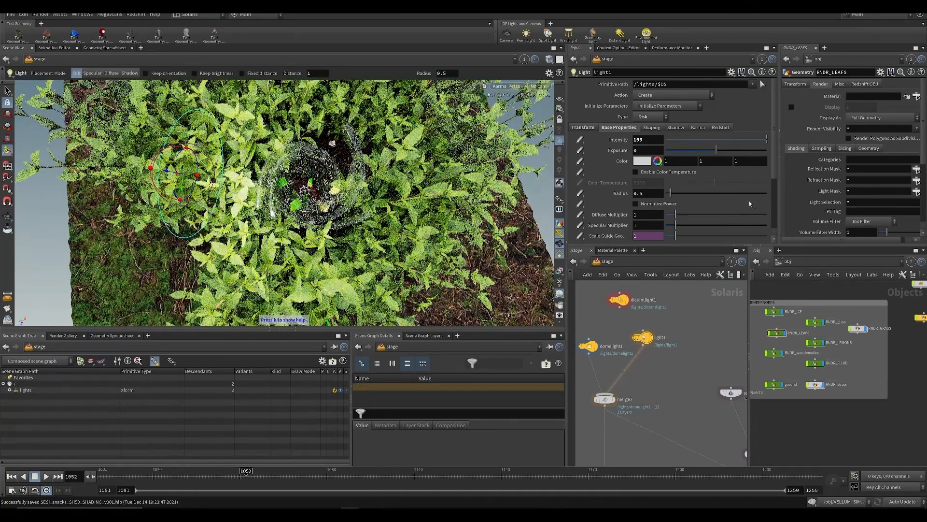
middle_click_drag(638, 139, 667, 139)
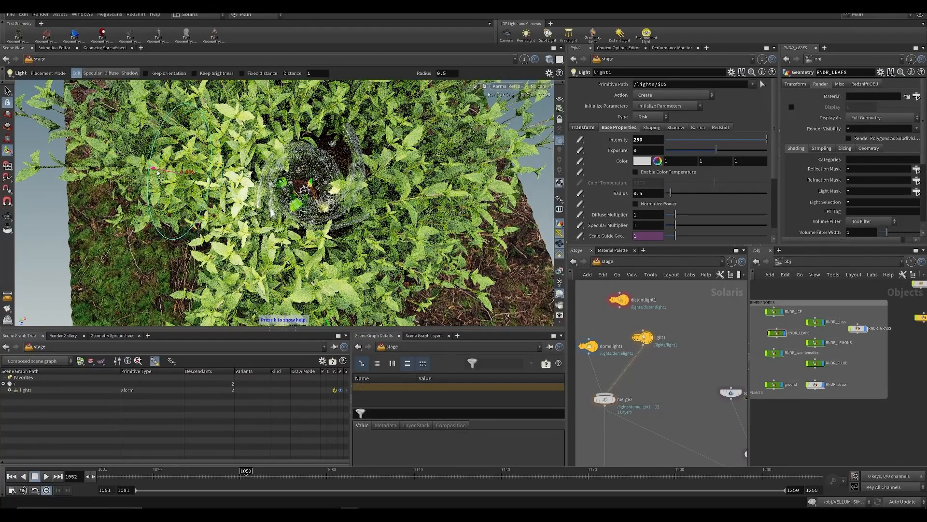
middle_click_drag(643, 139, 659, 139)
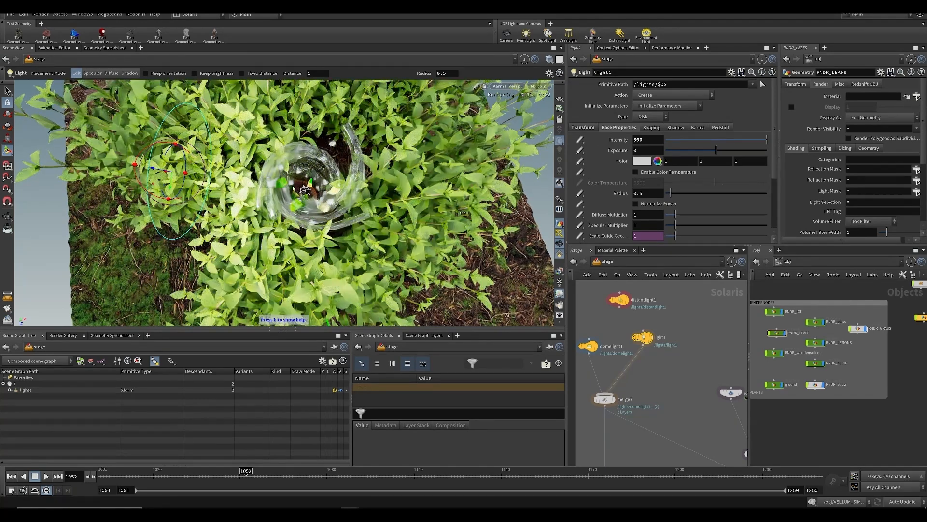
key("ctrl+s")
middle_click_drag(643, 143, 666, 127)
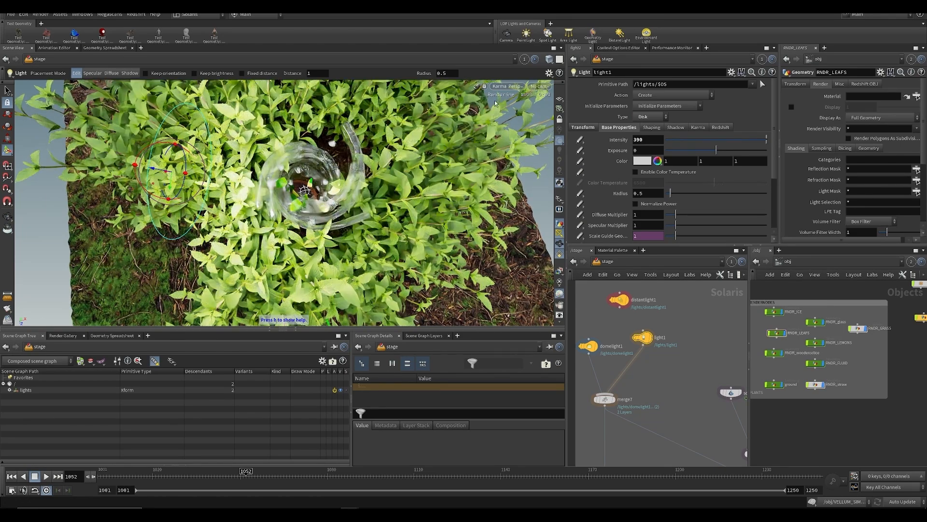
left_click(543, 87)
left_click(546, 103)
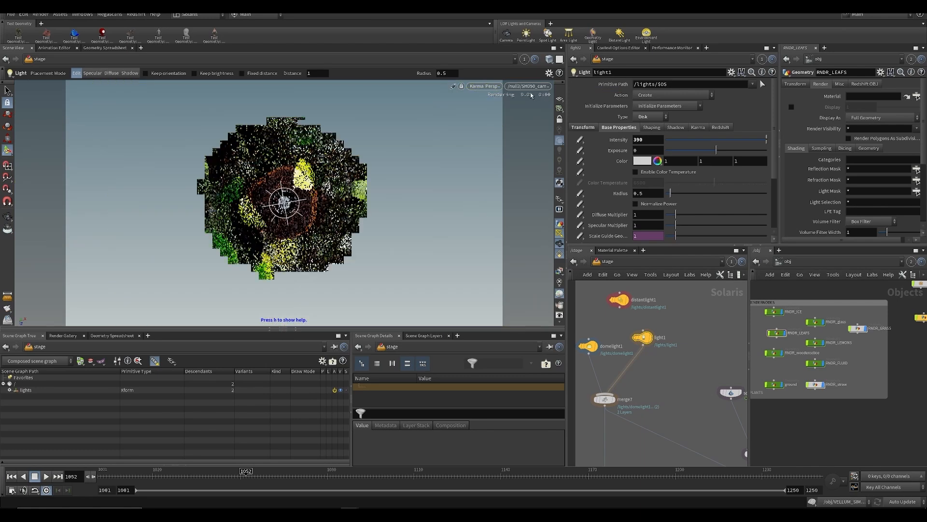
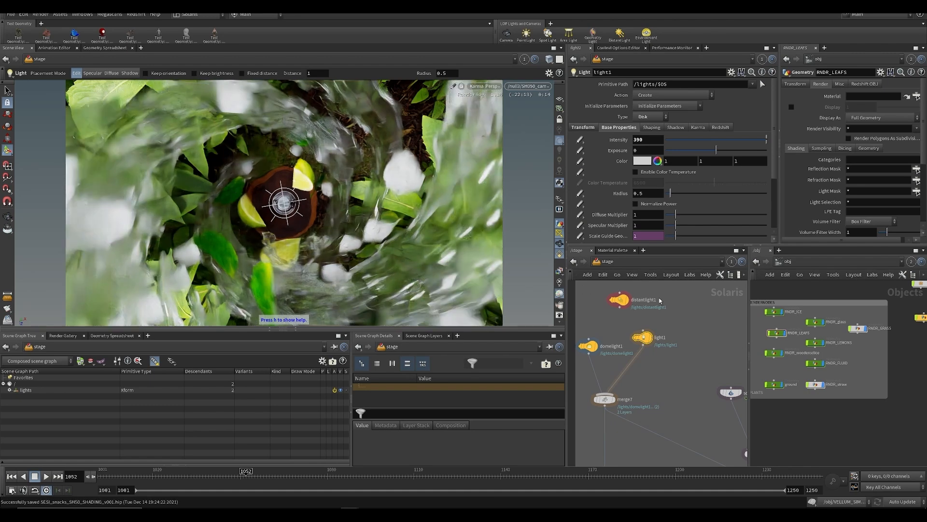
Duplicate light1, rename the original to fakE_sun, and connect the copy to merge7
key("ctrl+c")
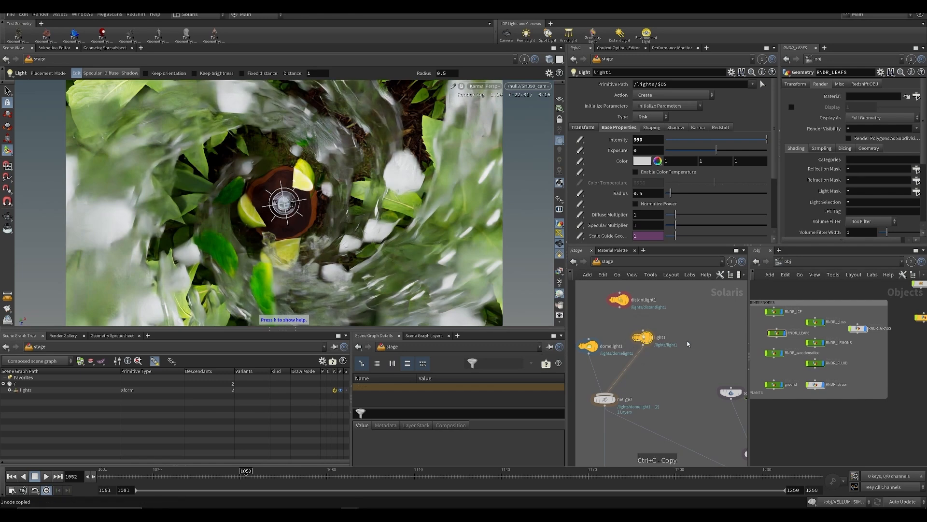
key("ctrl+v")
double_click(658, 338)
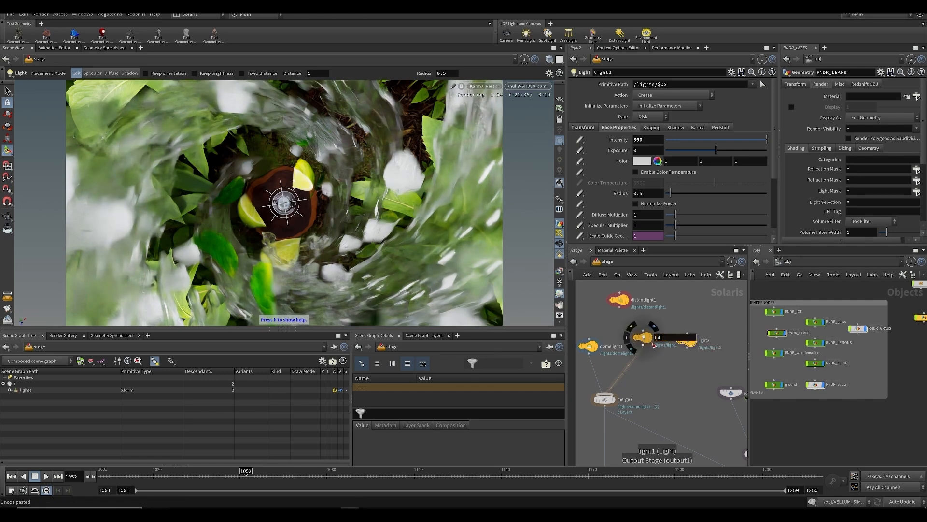
key("Return")
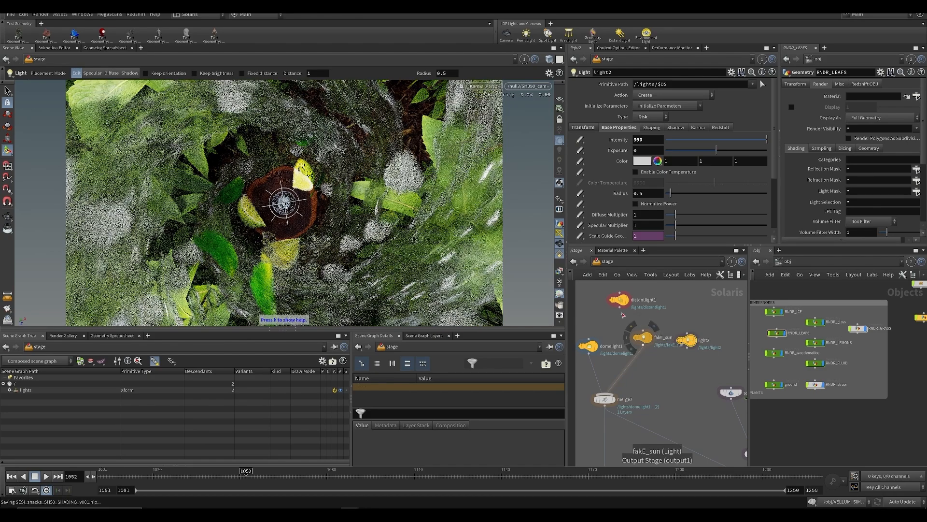
key("ctrl+s")
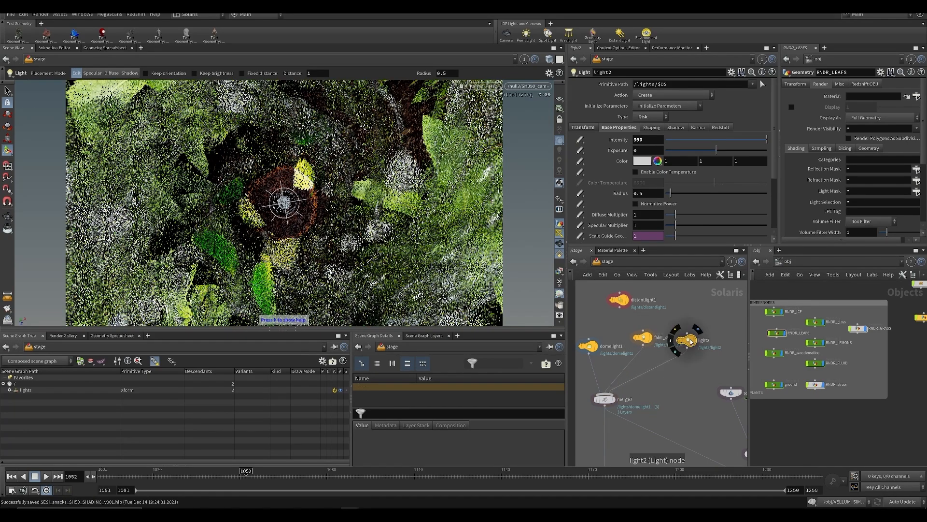
Reset the translation and rotation of light2 to 0 on all axes and save the scene
left_click(583, 127)
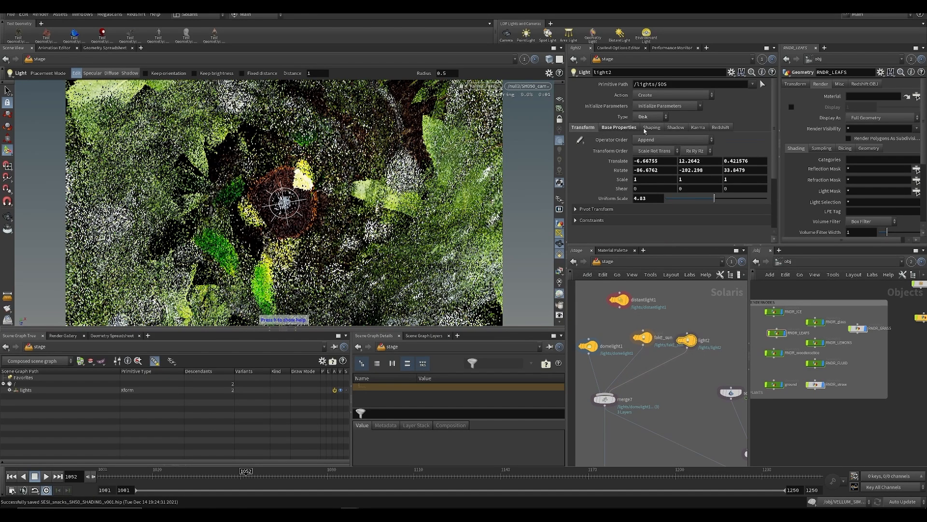
middle_click(610, 162, "ctrl")
middle_click(609, 170, "ctrl")
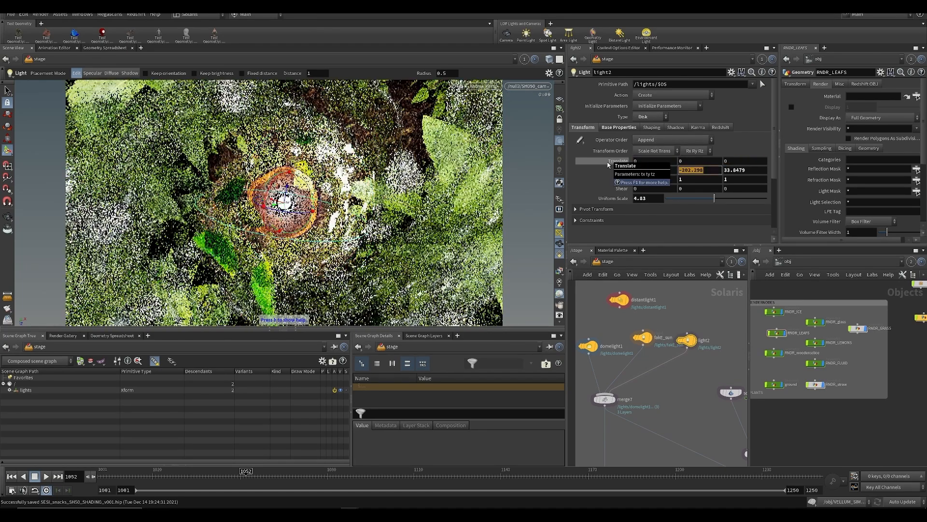
key("ctrl+s")
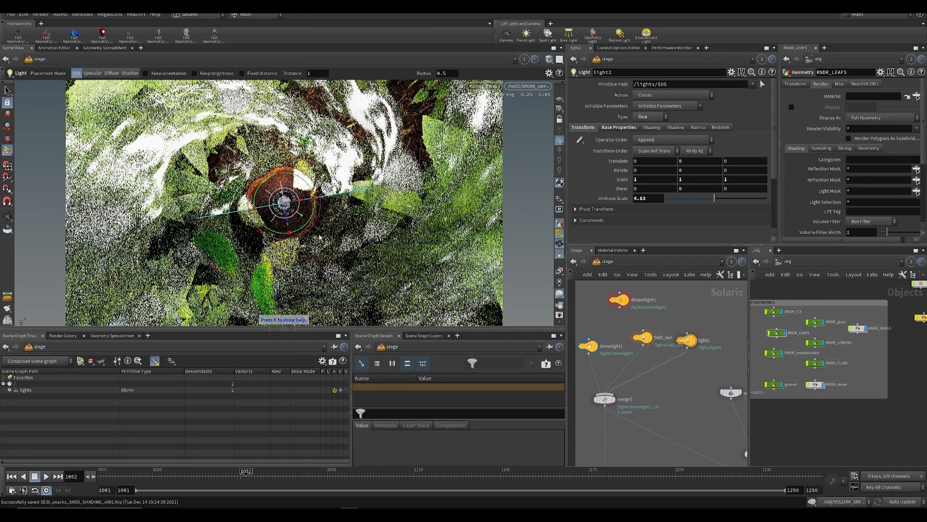
Leave the shot camera and Karma rendering, and place light2 beside the wooden slice at about -4.26, -3.81, -0.23, rotated about 12.8° in X and -269.3° in Y
left_click_drag(295, 208, 225, 170, "alt")
right_click_drag(226, 170, 248, 231, "alt")
left_click_drag(247, 232, 182, 192, "alt")
left_click(508, 87)
left_click(513, 118)
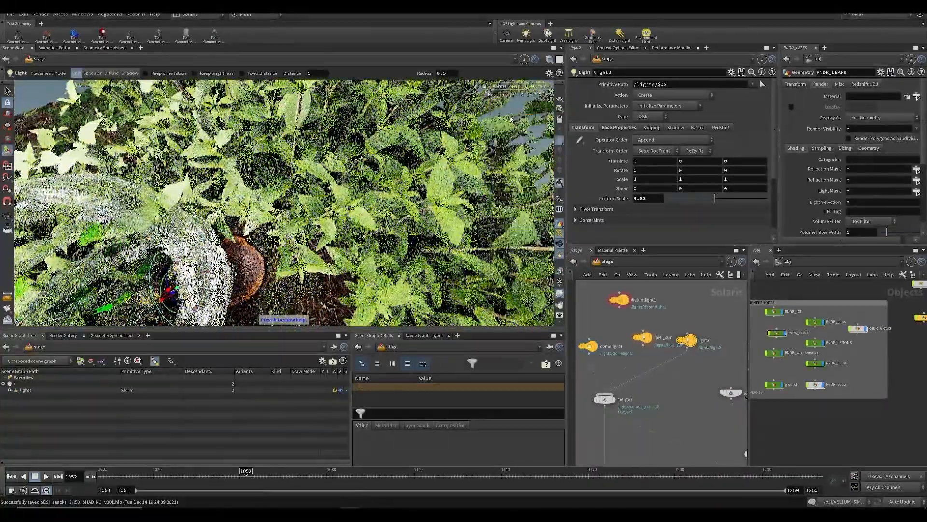
left_click_drag(309, 150, 250, 153, "alt")
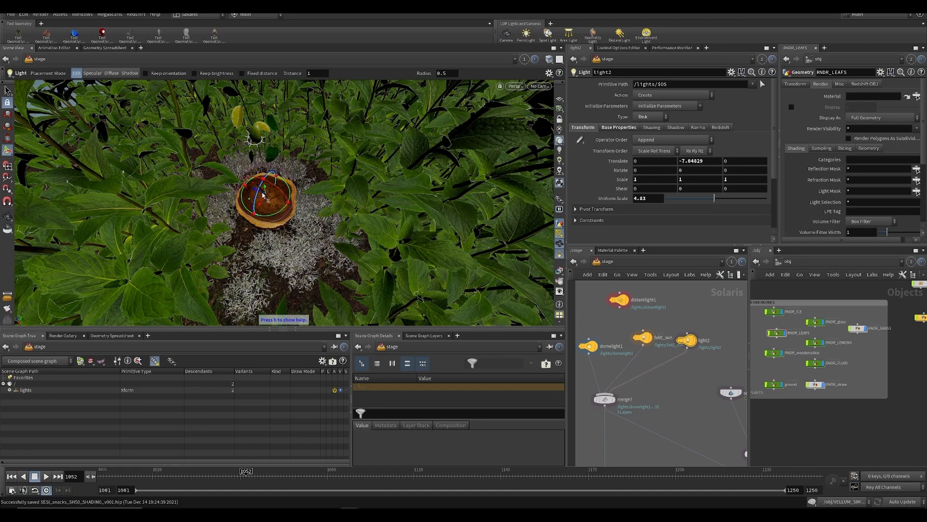
right_click_drag(323, 214, 325, 287, "alt")
left_click_drag(326, 283, 288, 207)
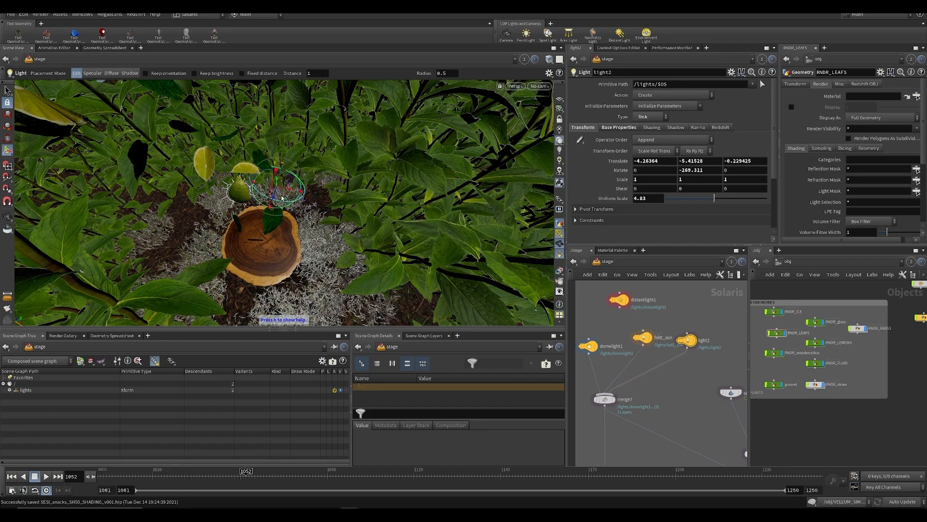
left_click_drag(259, 263, 296, 217, "alt")
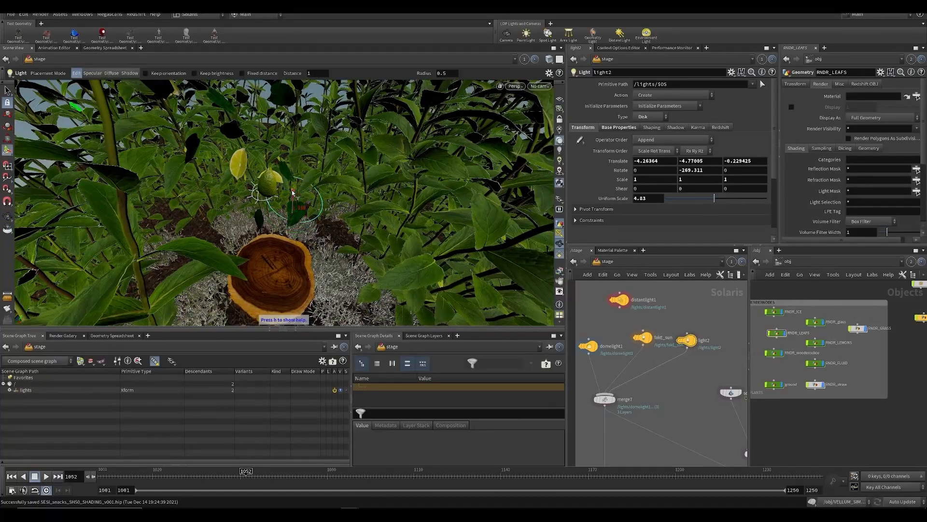
Render the view through the SH050 shot camera in Karma and raise the intensity of light2 to 2685
left_click(540, 86)
left_click(551, 102)
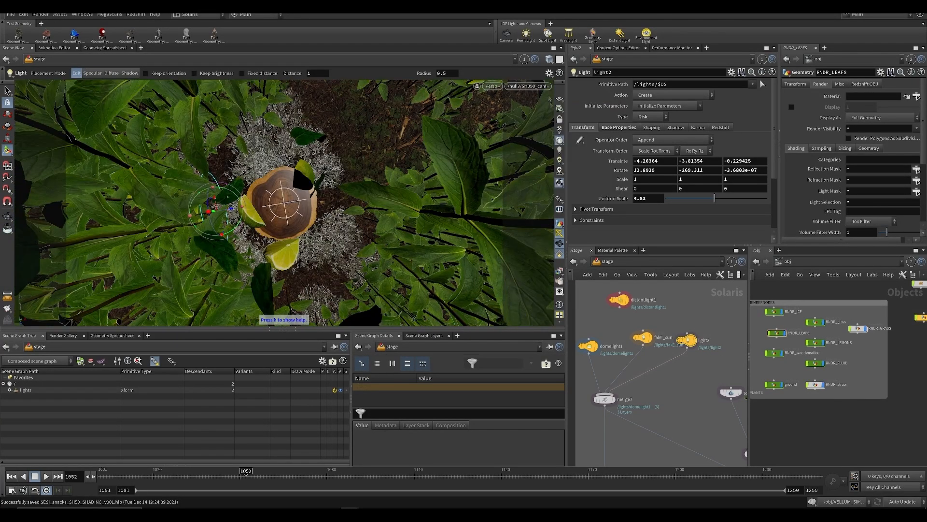
left_click(492, 86)
left_click(504, 124)
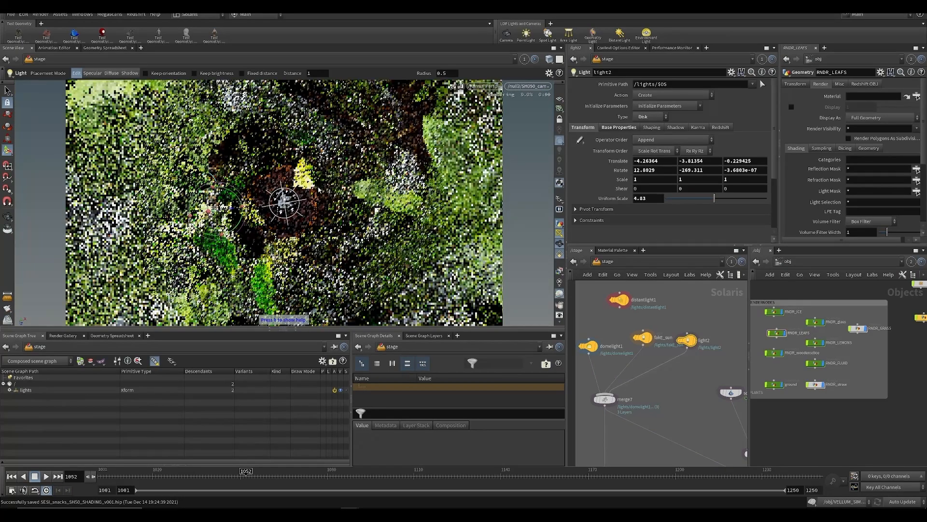
left_click(638, 127)
mouse_move(647, 140)
middle_mouse_down()
mouse_move(647, 121)
mouse_move(650, 140)
middle_mouse_up()
mouse_move(637, 140)
middle_mouse_down()
mouse_move(637, 107)
mouse_move(637, 140)
middle_mouse_up()
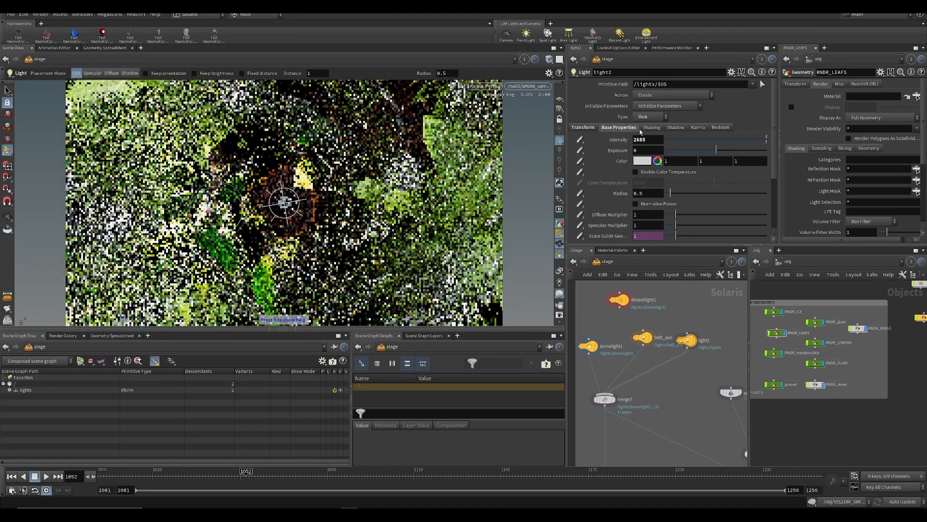
Set the Y rotation of light2 to 269.311 and its intensity to 149.26
left_click(583, 127)
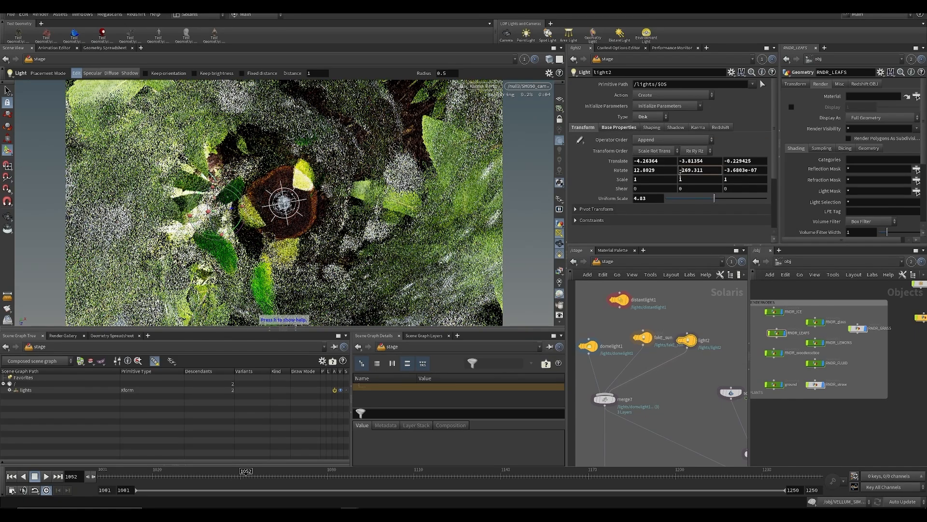
key("Return")
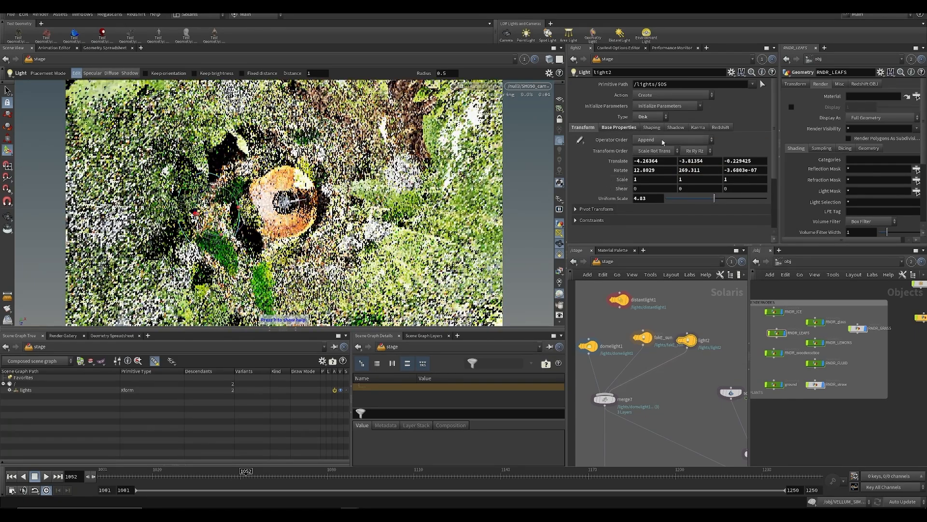
left_click(619, 127)
left_click_drag(690, 140, 752, 141)
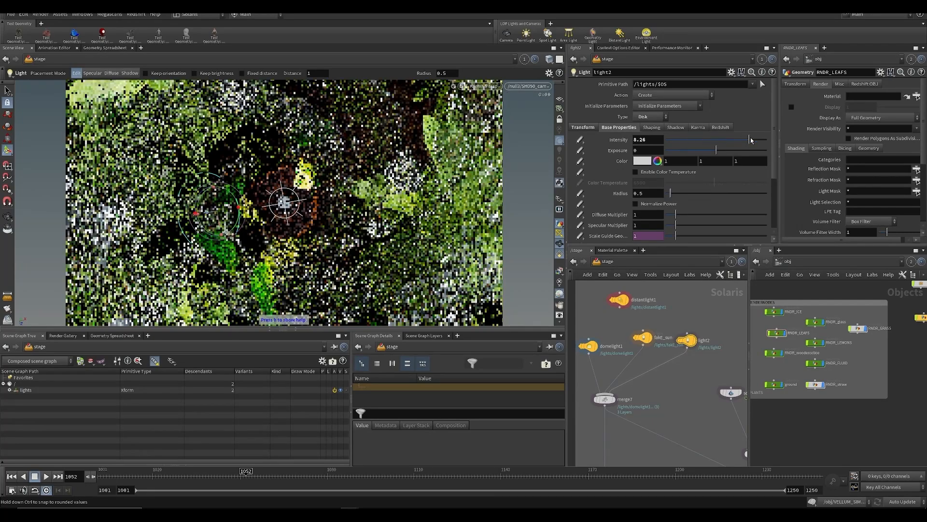
mouse_move(652, 138)
middle_mouse_down()
mouse_move(655, 126)
mouse_move(639, 144)
middle_mouse_up()
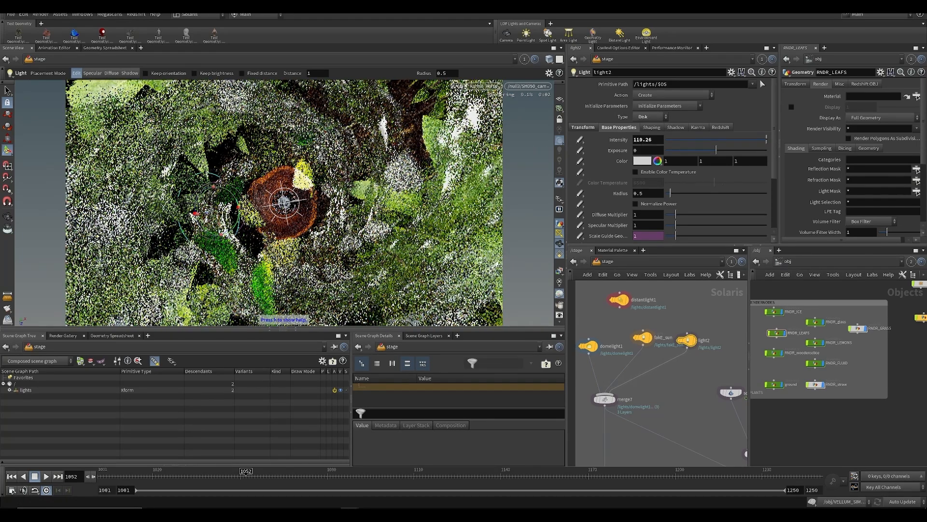
middle_click_drag(643, 139, 657, 139)
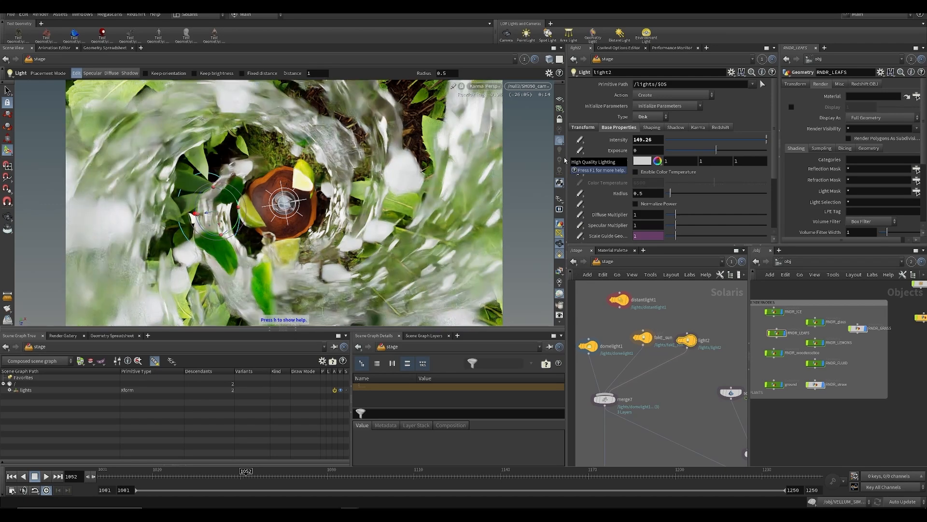
Return to the unrendered free perspective view, save the scene and rename light2 to fill
left_click_drag(321, 167, 248, 191, "alt")
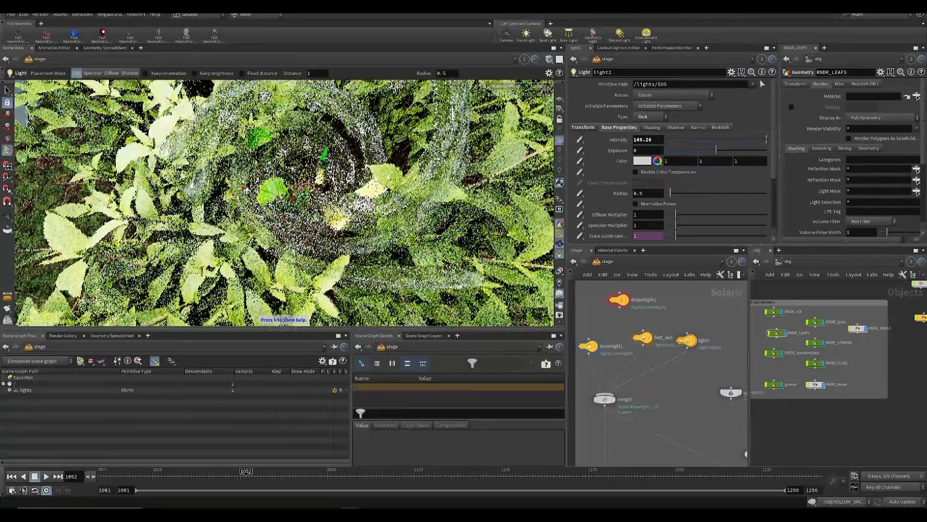
left_click(508, 86)
left_click(512, 118)
left_click_drag(333, 162, 300, 198, "alt")
key("ctrl+s")
middle_click_drag(698, 358, 678, 322)
double_click(683, 305)
type("fill")
key("Return")
Add a Light Linker node to the wire below merge5 and save the scene
key("Tab")
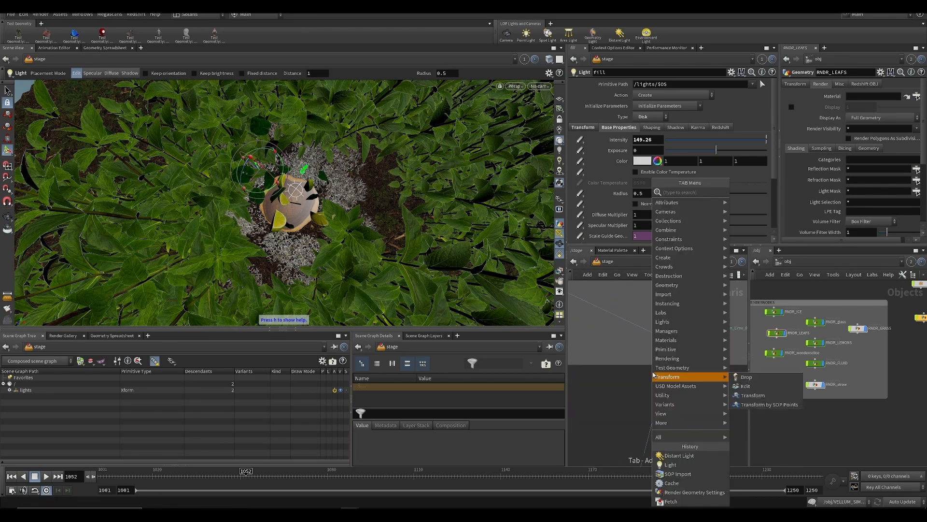
type("light")
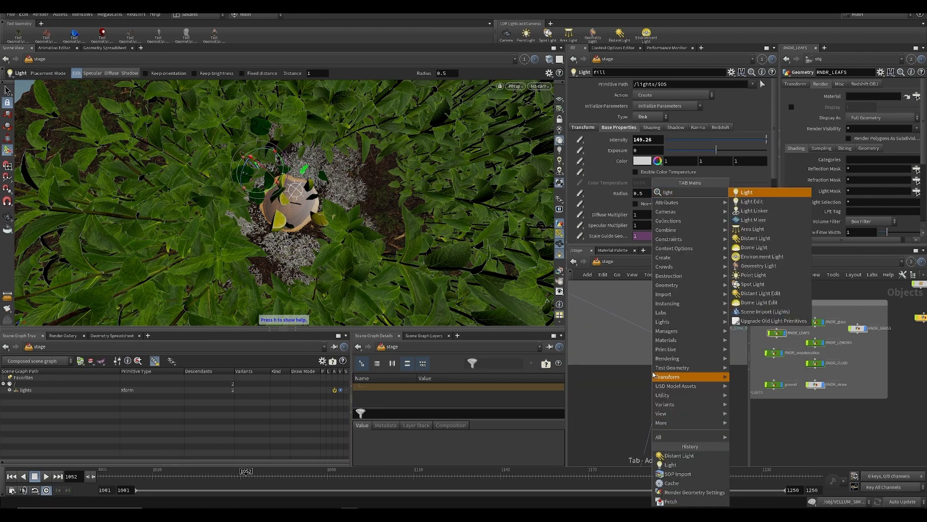
type("lin")
key("Return")
scroll(654, 375, "up", 3)
left_click(676, 397)
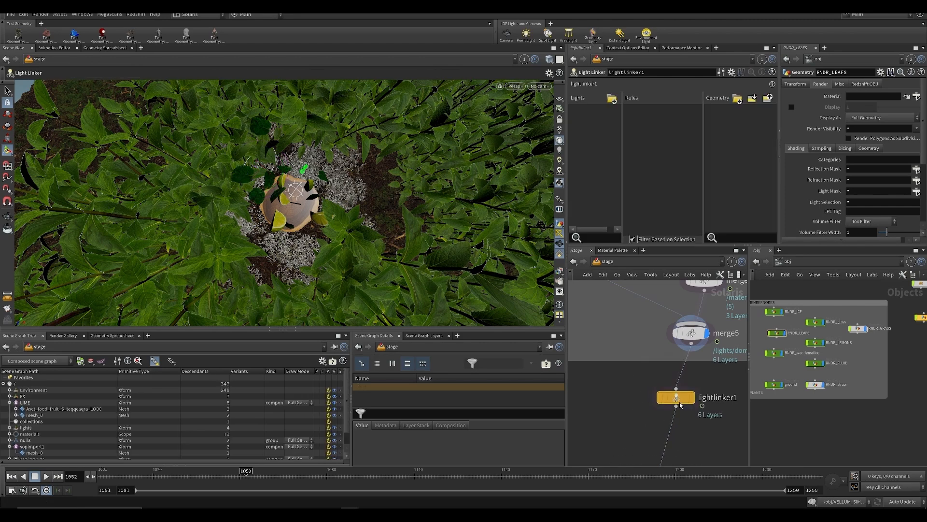
key("ctrl+s")
Create a Light Linker rule for the fill light that includes Ground, RNDR_woodenslice, RNDR_glass and RNDR_straw
left_click_drag(567, 206, 399, 196)
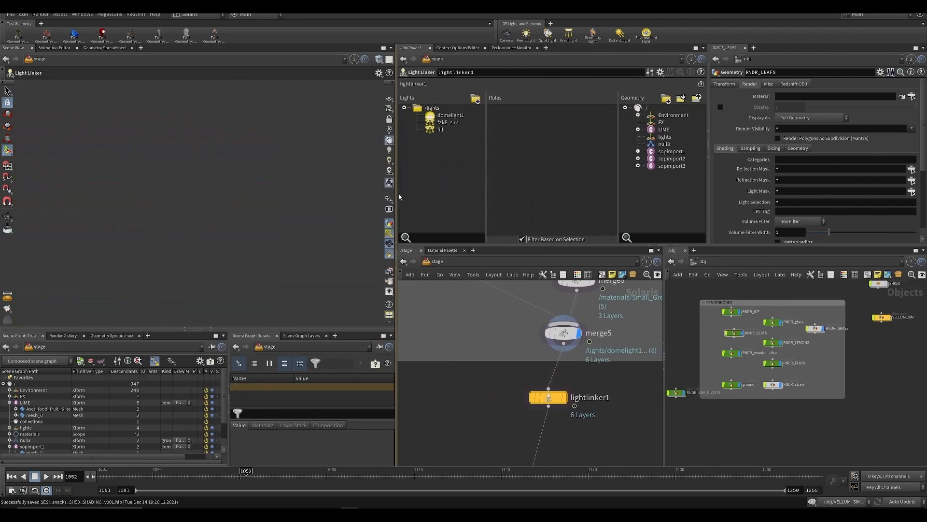
mouse_move(440, 129)
left_mouse_down()
mouse_move(586, 141)
mouse_move(595, 155)
left_mouse_up()
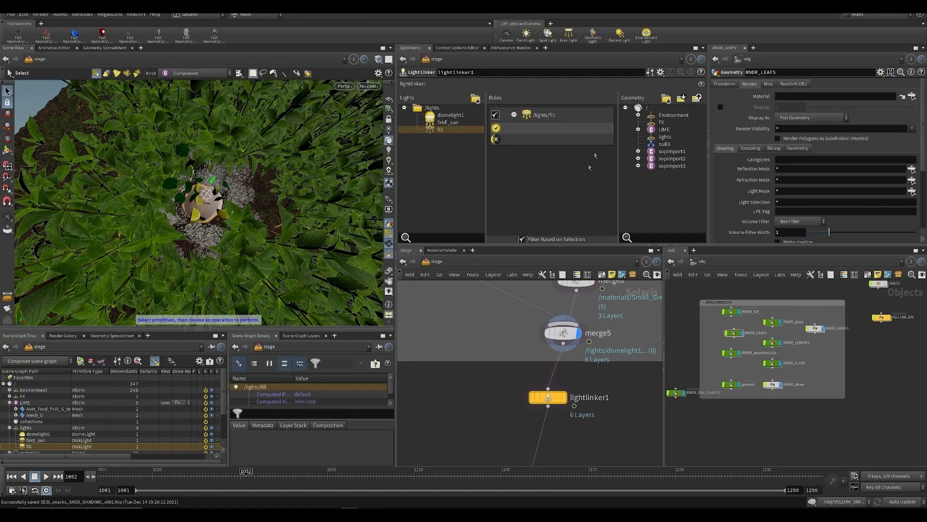
left_click(639, 115)
left_click_drag(707, 146, 551, 128)
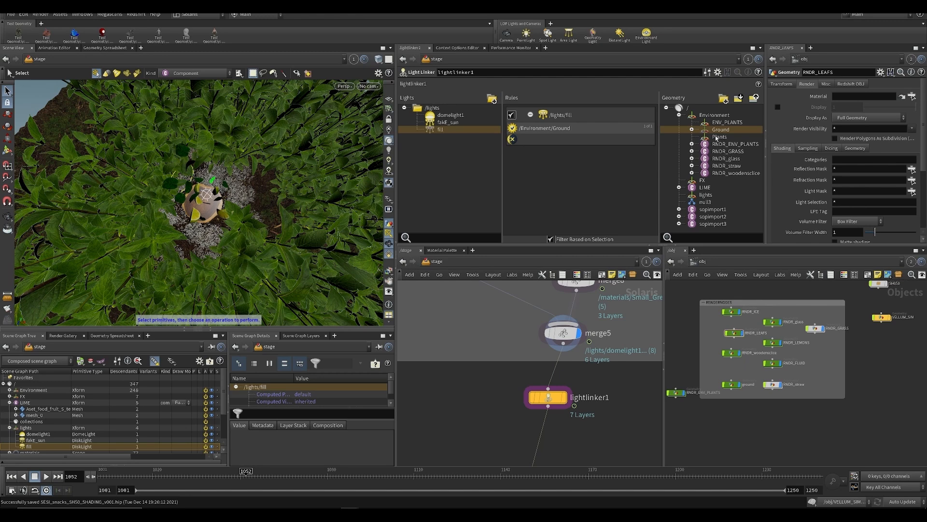
left_click_drag(734, 173, 572, 133)
left_click_drag(729, 161, 580, 137)
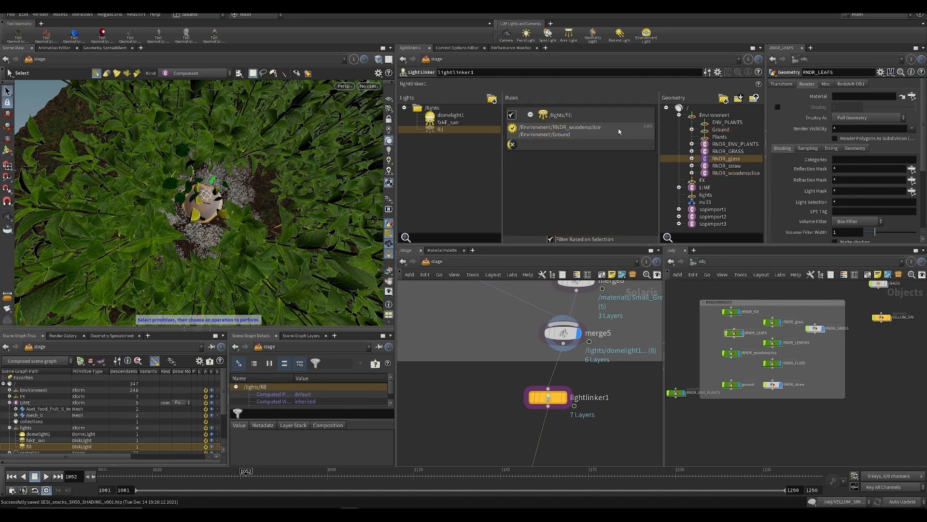
left_click_drag(732, 166, 594, 134)
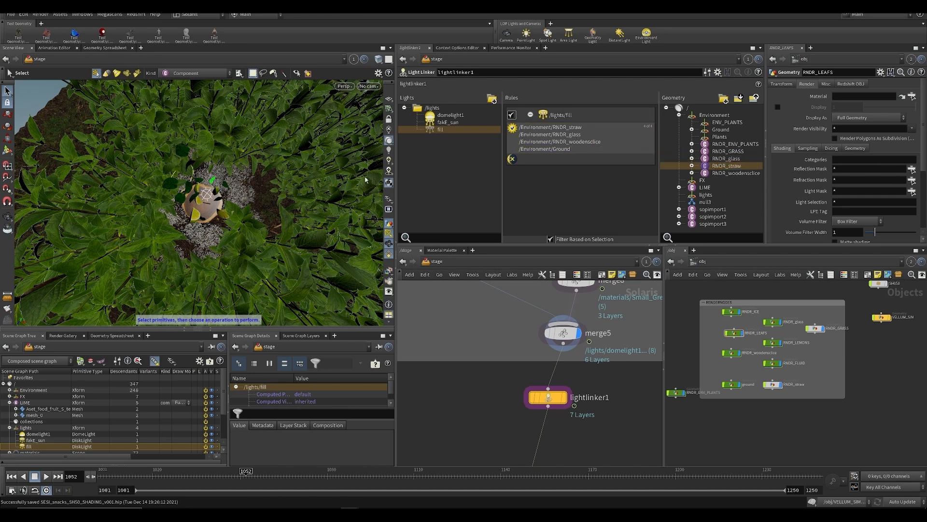
Set the fill light's uniform scale to 8.783 and move it to about -7.91, -0.18, -0.27 beside the wooden slice
left_click_drag(268, 188, 252, 221, "alt")
scroll(490, 355, "down", 5)
middle_click_drag(547, 376, 611, 408)
left_click(566, 337)
left_click(563, 289)
scroll(585, 338, "up", 3)
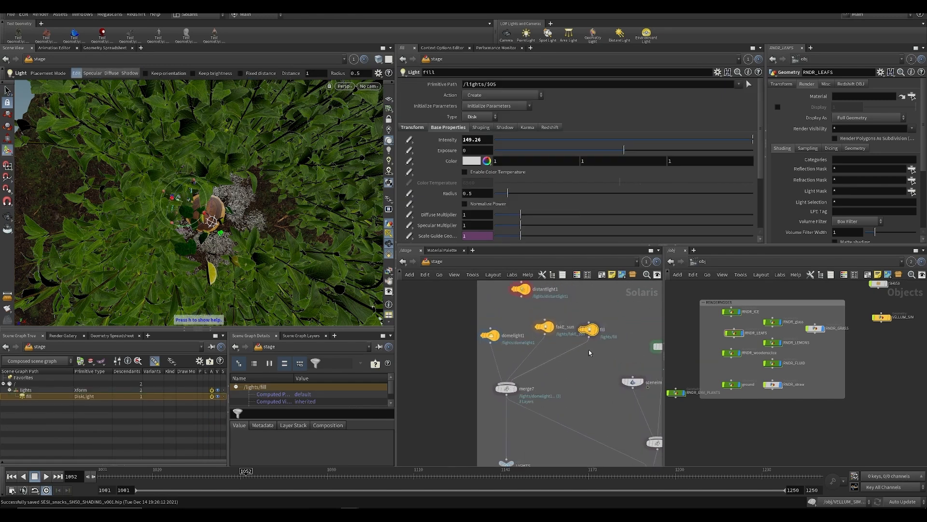
left_click_drag(203, 232, 115, 94, "alt")
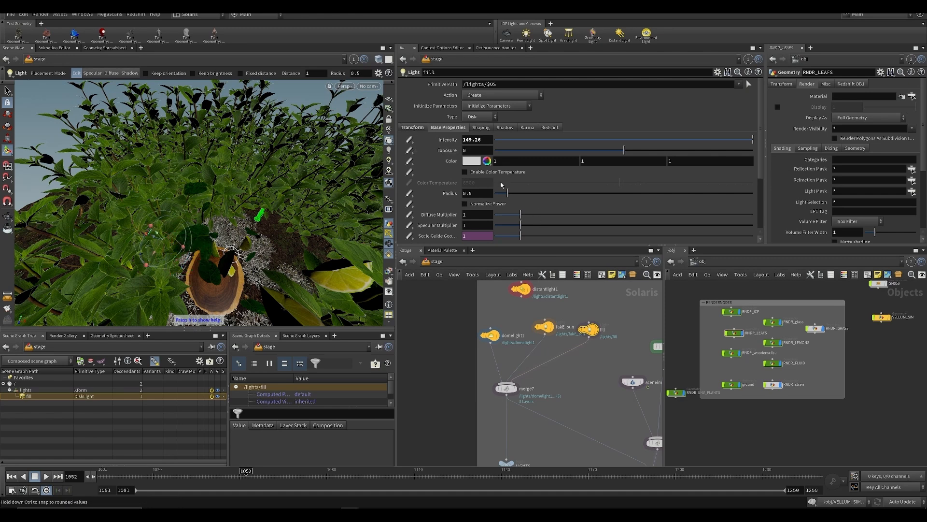
left_click(409, 127)
middle_click_drag(476, 198, 536, 193)
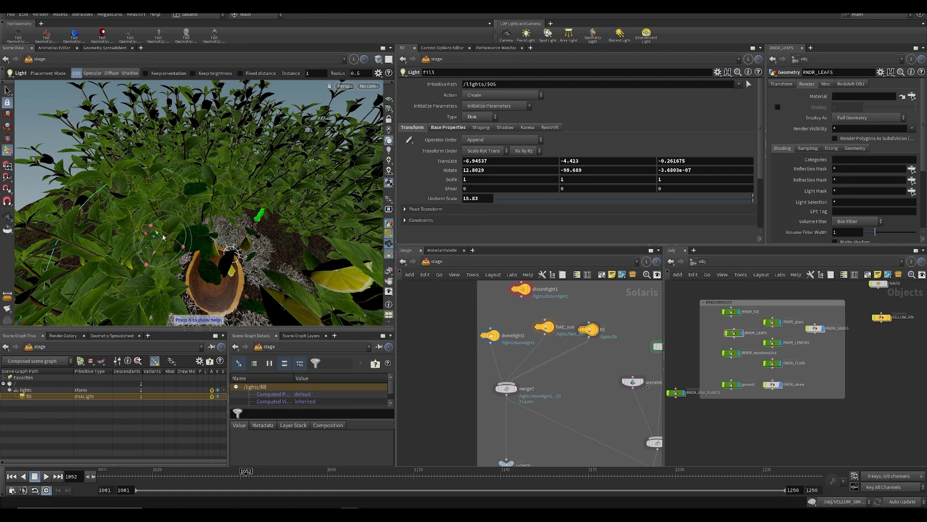
left_click_drag(156, 233, 143, 219)
left_click_drag(713, 198, 723, 211)
left_click_drag(148, 224, 139, 207)
Render through the SH050 shot camera in Karma and raise the fill light's intensity to 198.26
left_click(375, 86)
left_click(383, 96)
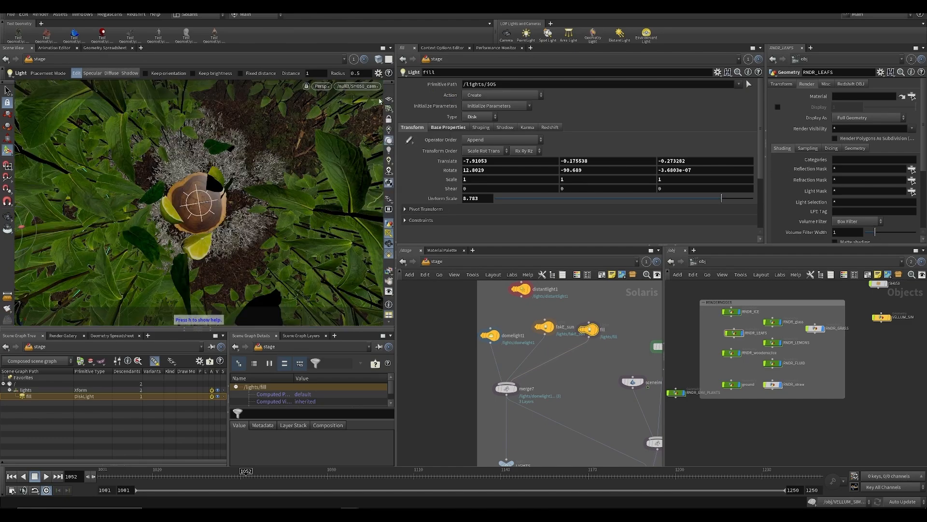
left_click(324, 86)
left_click(334, 127)
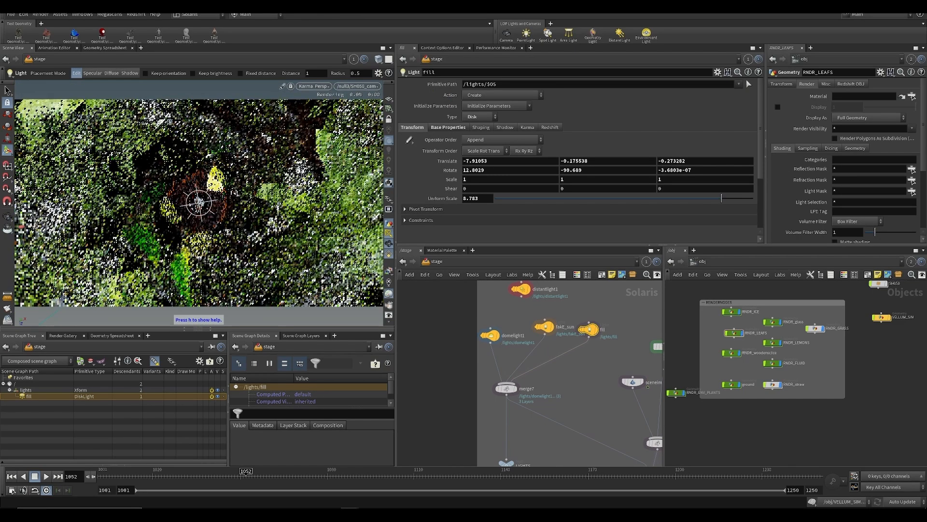
left_click(448, 127)
middle_click_drag(481, 138, 668, 140)
Leave the shot camera view and rotate the fill light to about 33.03° in X and -252.69° in Y
mouse_move(231, 188)
left_mouse_down("alt")
mouse_move(126, 194)
mouse_move(248, 192)
left_mouse_up("alt")
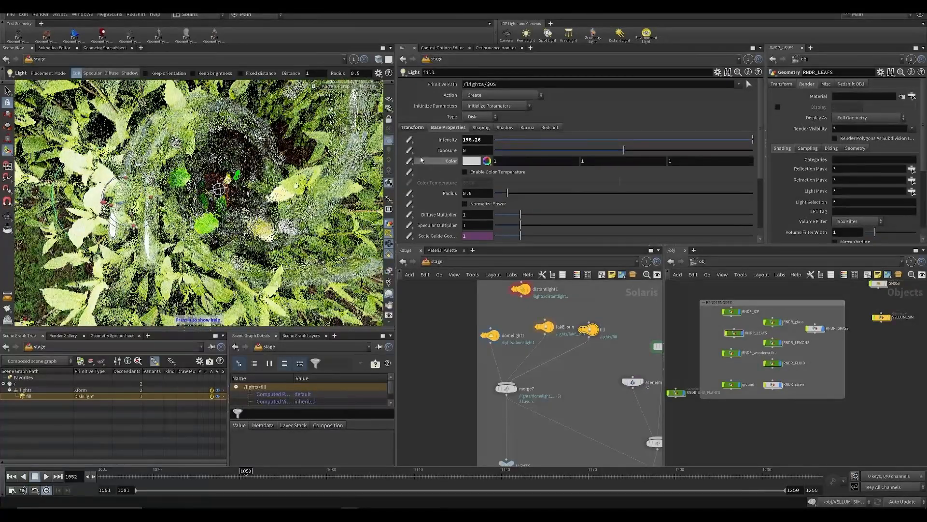
left_click(412, 127)
middle_click_drag(589, 170, 640, 158)
left_click_drag(220, 236, 181, 219, "alt")
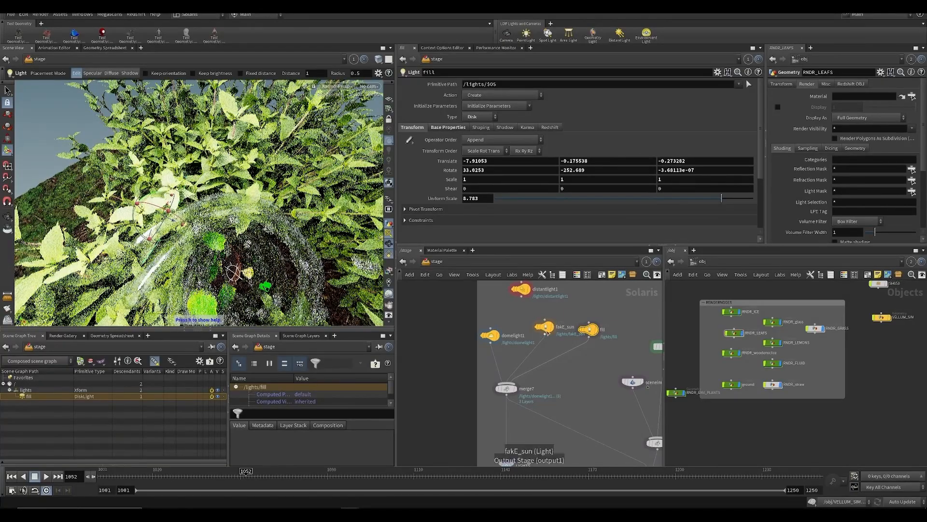
Raise the fill light's intensity to 1973.76 in the free Karma view
middle_click_drag(208, 247, 213, 235, "alt")
key("Return")
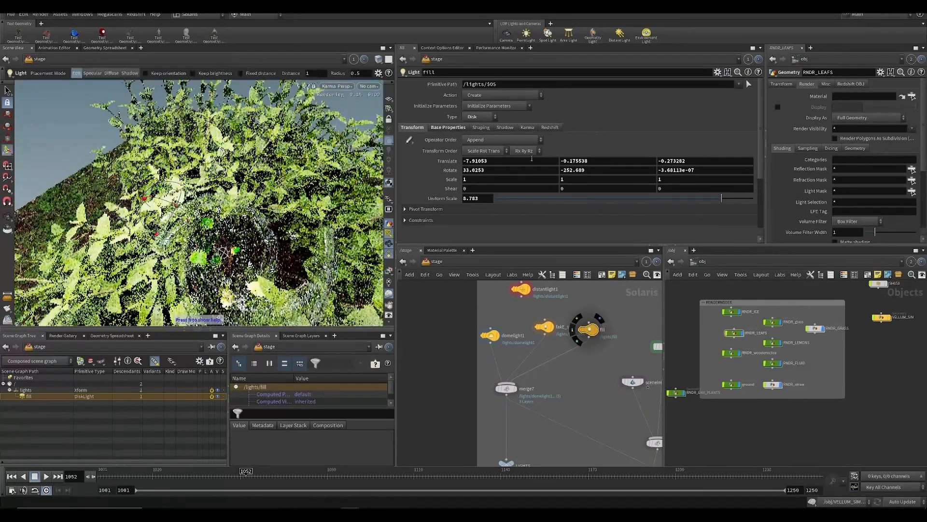
left_click(448, 127)
middle_click_drag(483, 139, 411, 154)
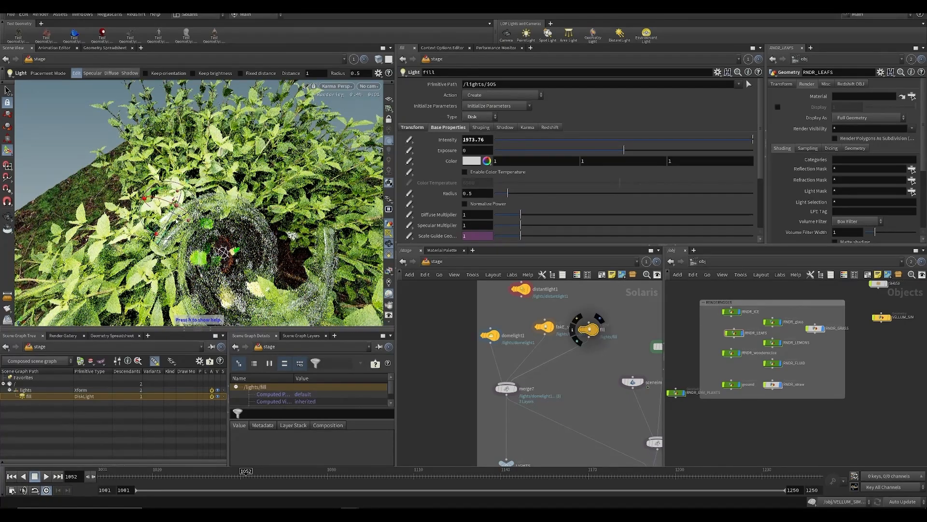
Bypass domelight1 and fakE_sun to isolate the fill light, and select the fill light
left_click_drag(178, 220, 260, 251)
left_click_drag(466, 324, 544, 337)
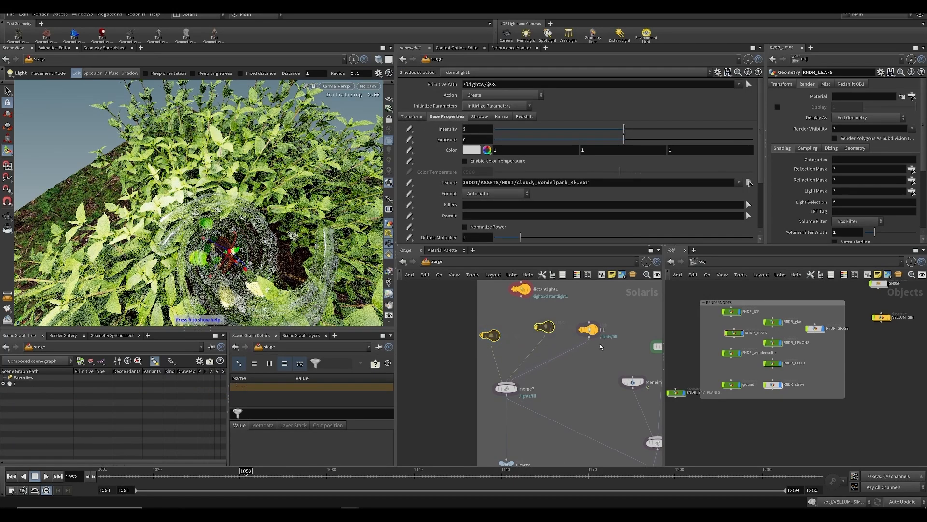
left_click(588, 330)
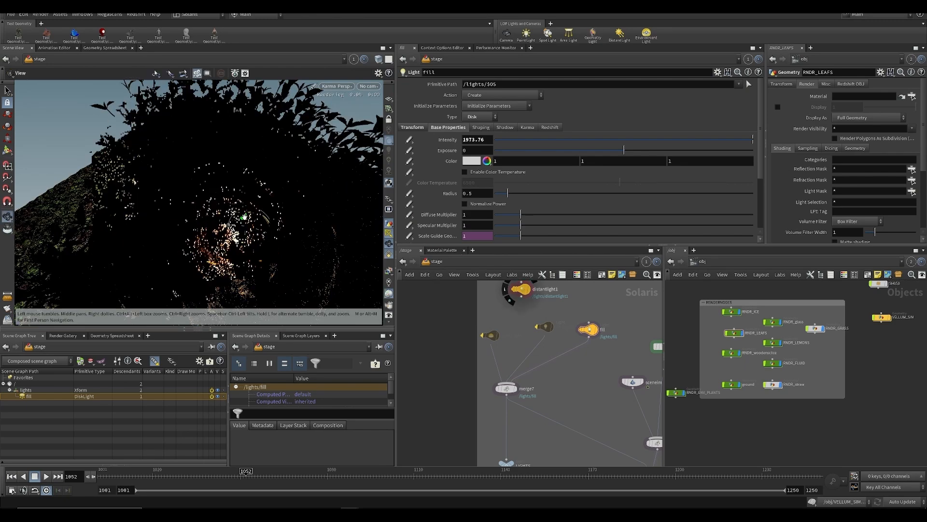
Save the scene and slightly adjust the fill light with its handle in the free Karma view
left_click_drag(229, 242, 231, 227, "alt")
right_click_drag(231, 227, 265, 230, "alt")
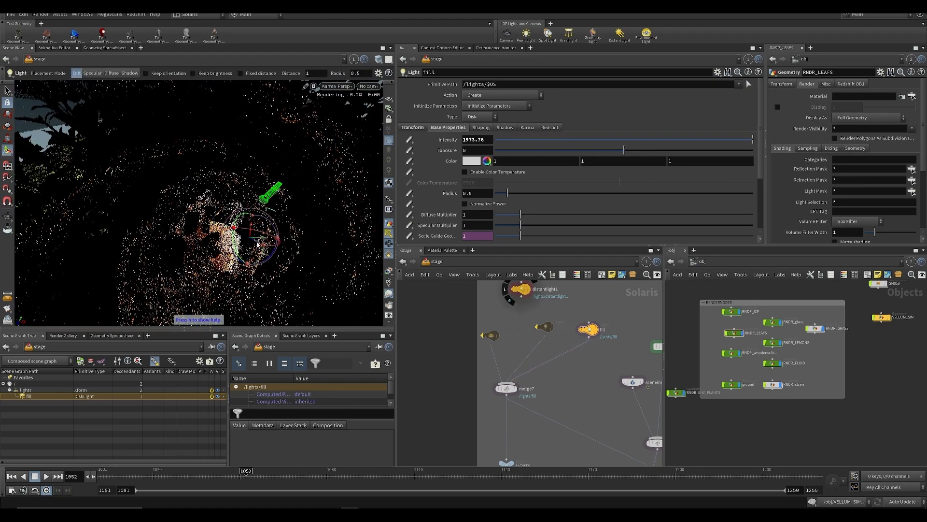
key("ctrl+s")
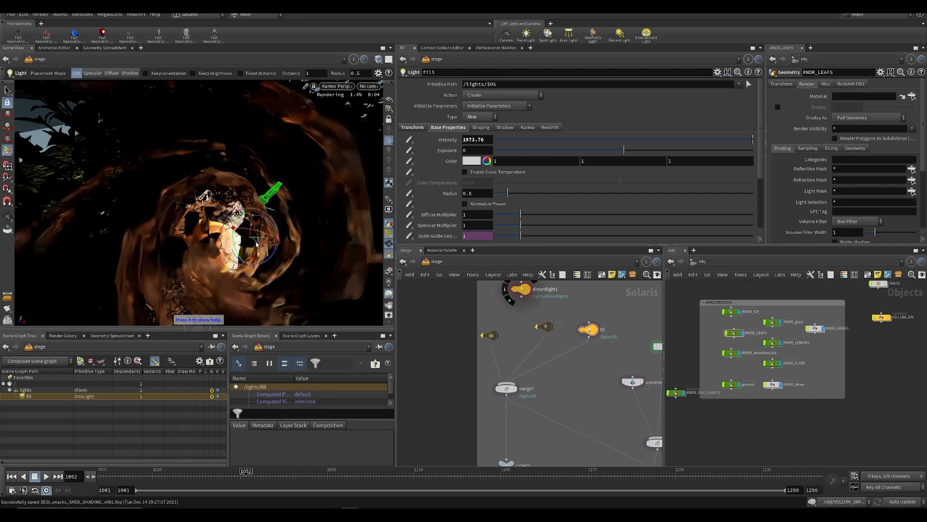
left_click_drag(252, 241, 255, 242)
Check the fill light's placement around the wooden slice in the standard perspective viewport and return to Karma rendering
left_click(340, 86)
left_click(343, 119)
left_click_drag(256, 173, 160, 166, "alt")
key("Return")
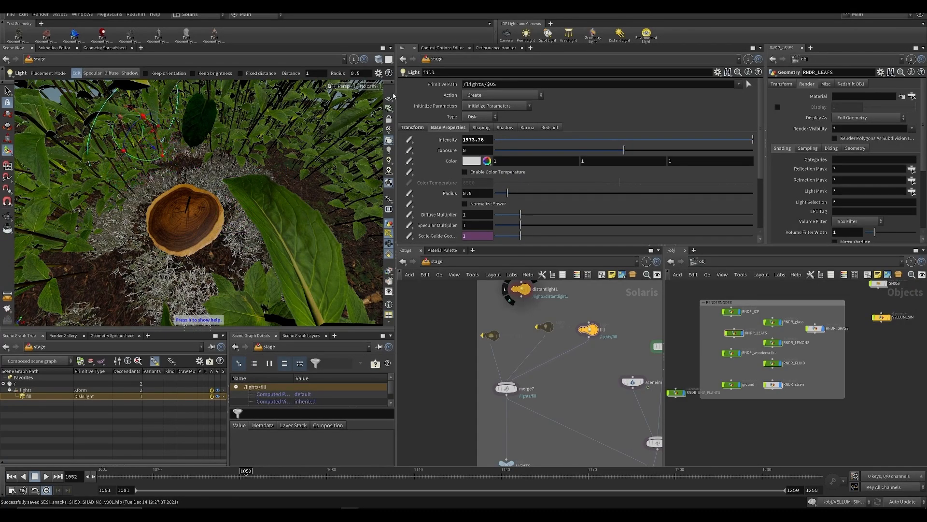
left_click(342, 88)
left_click(351, 126)
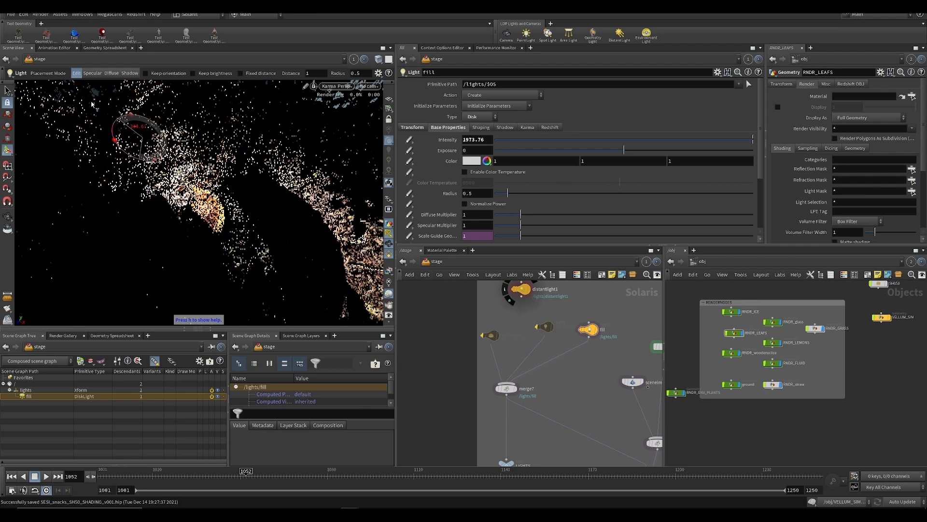
Undo the last fill light handle change and rotate the light to aim at the wooden slice and glass
key("ctrl+z")
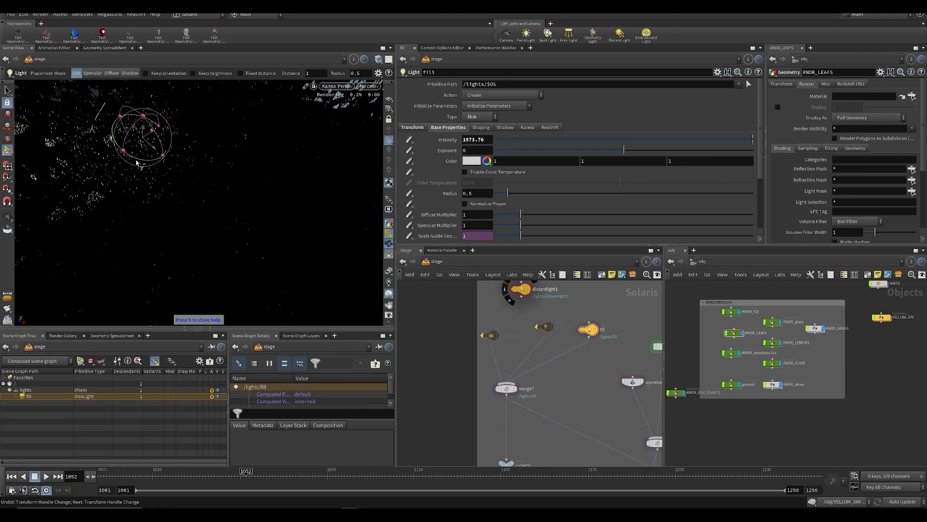
left_click_drag(141, 158, 194, 129)
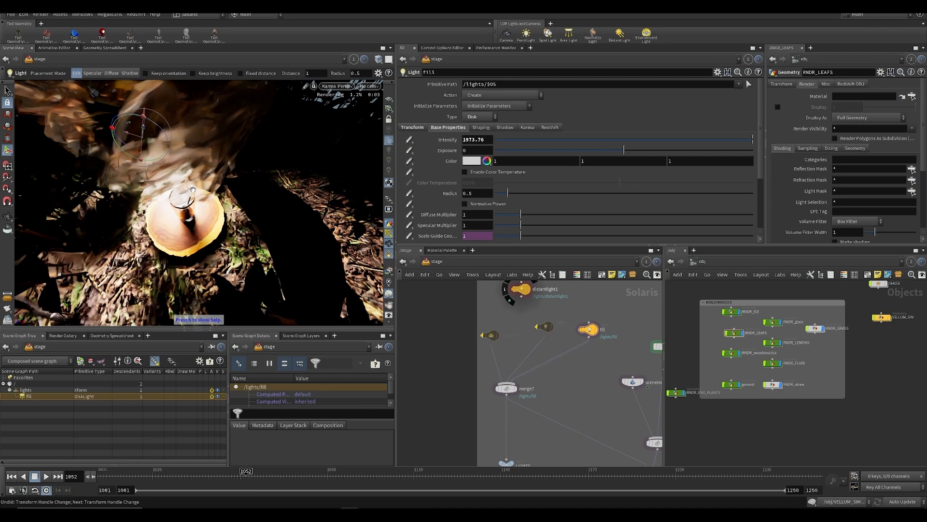
left_click_drag(192, 189, 236, 188, "alt")
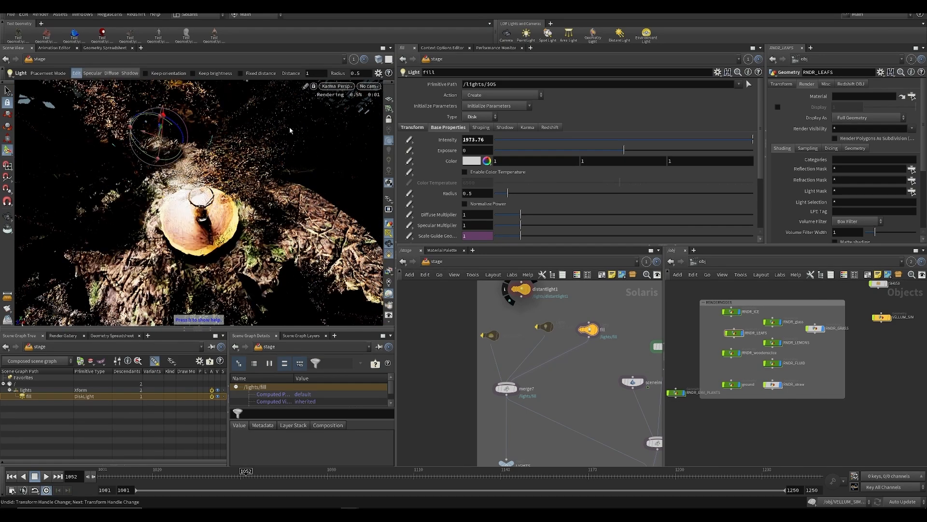
Look through the SH050_cam shot camera and move the fill light farther out from the wooden slice, undoing the first attempt
left_click(368, 86)
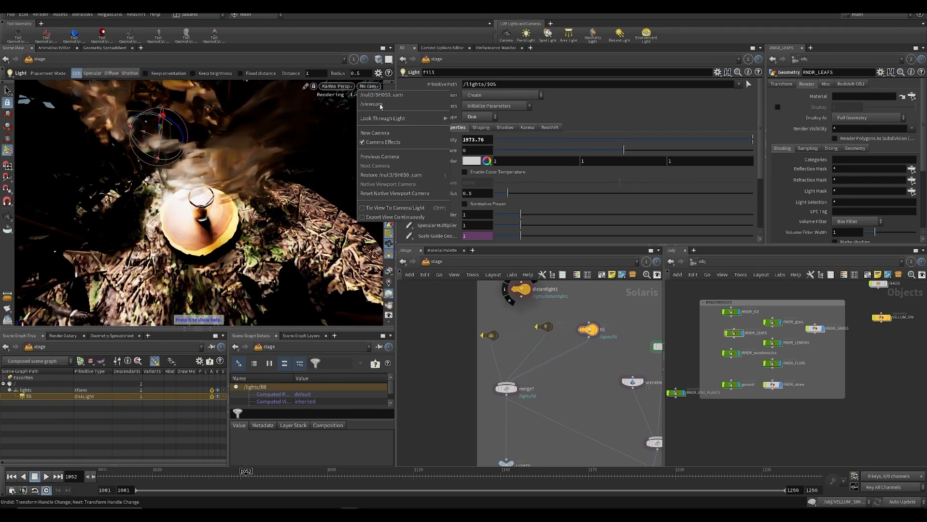
left_click(381, 95)
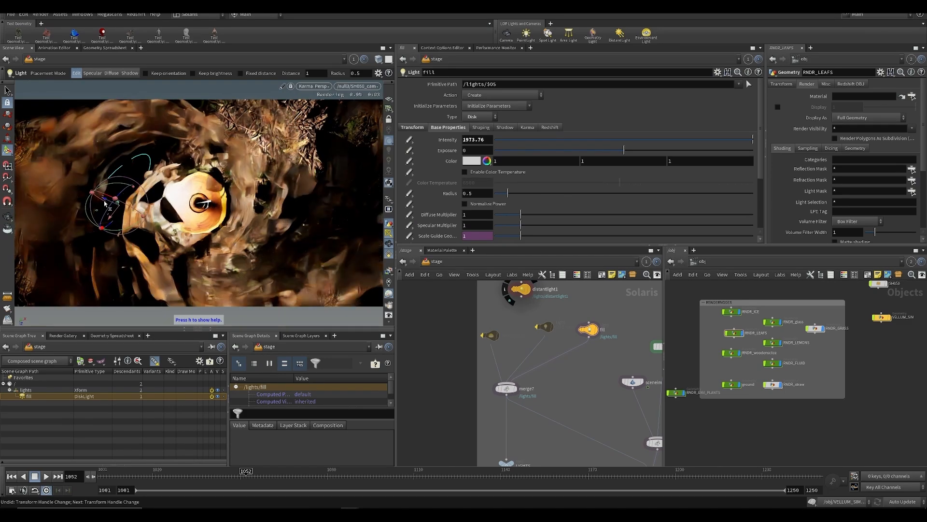
left_click_drag(107, 203, 73, 189)
key("ctrl+z")
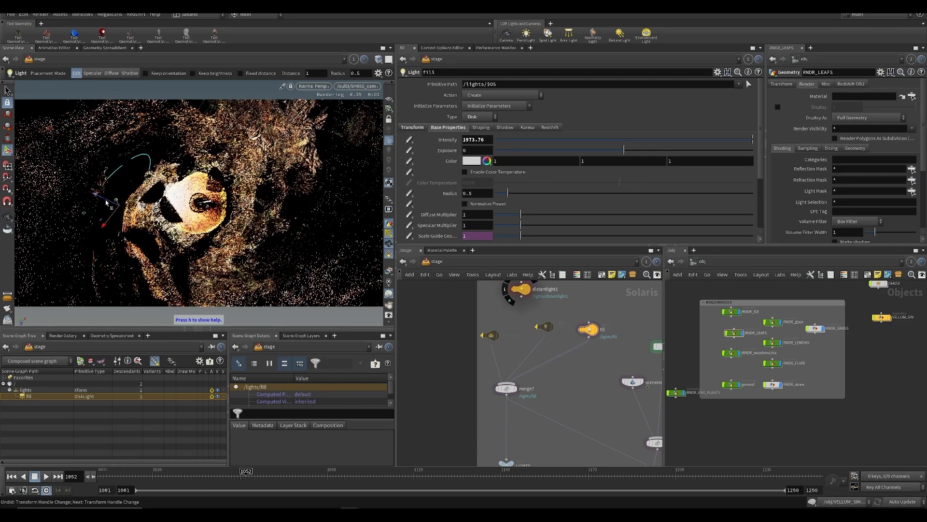
left_click_drag(99, 198, 81, 189)
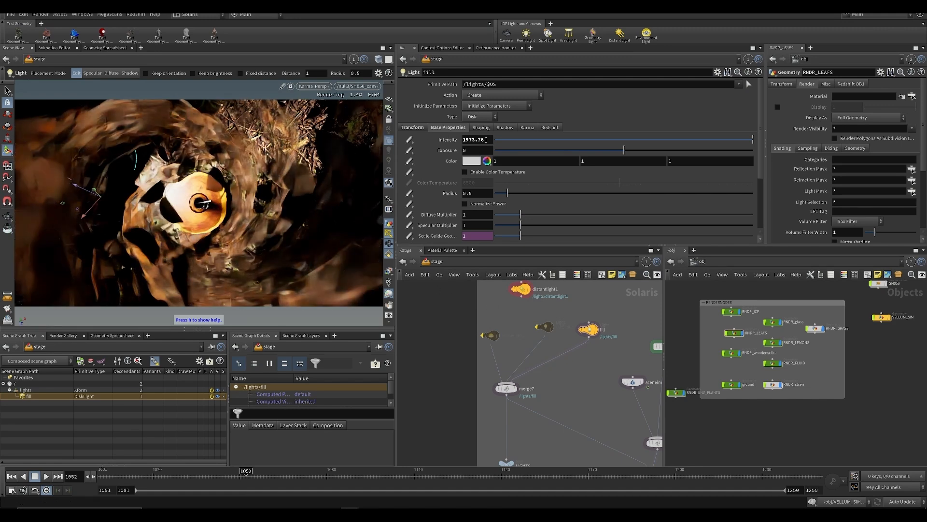
Set the fill light's intensity to 1000
double_click(489, 140)
type("1000")
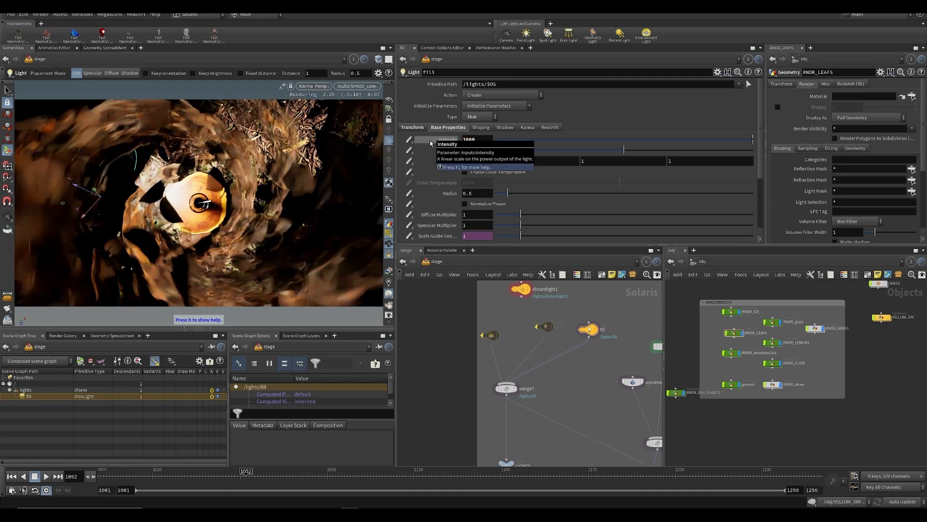
key("Return")
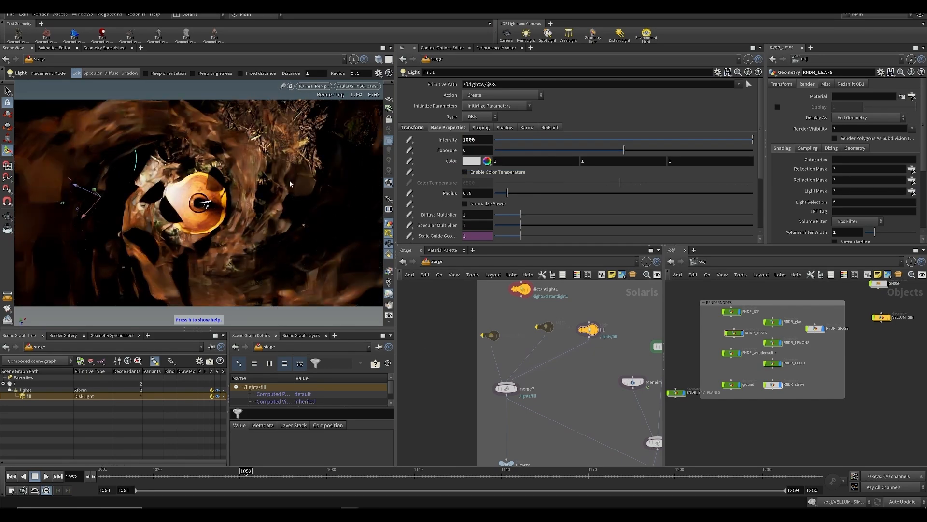
Re-enable domelight1 and fakE_sun so all three lights contribute, and save the scene
left_click(480, 330)
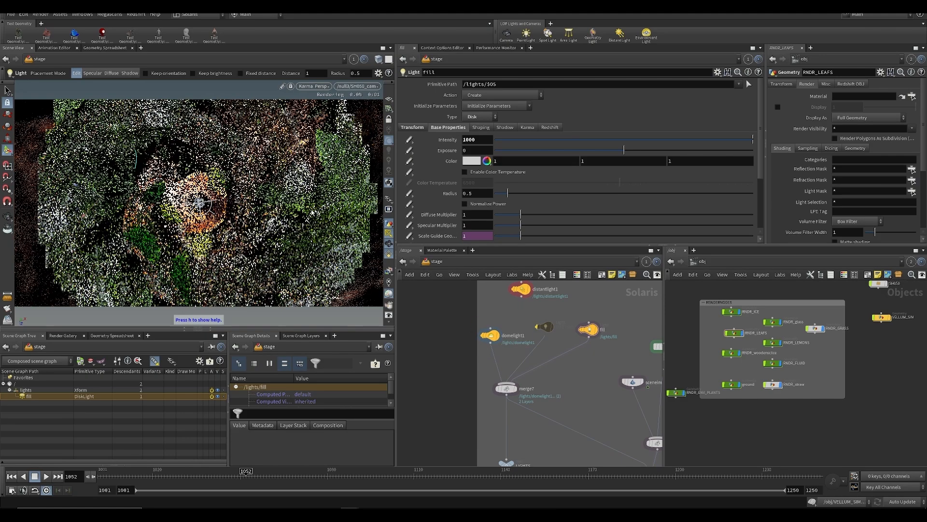
mouse_move(552, 333)
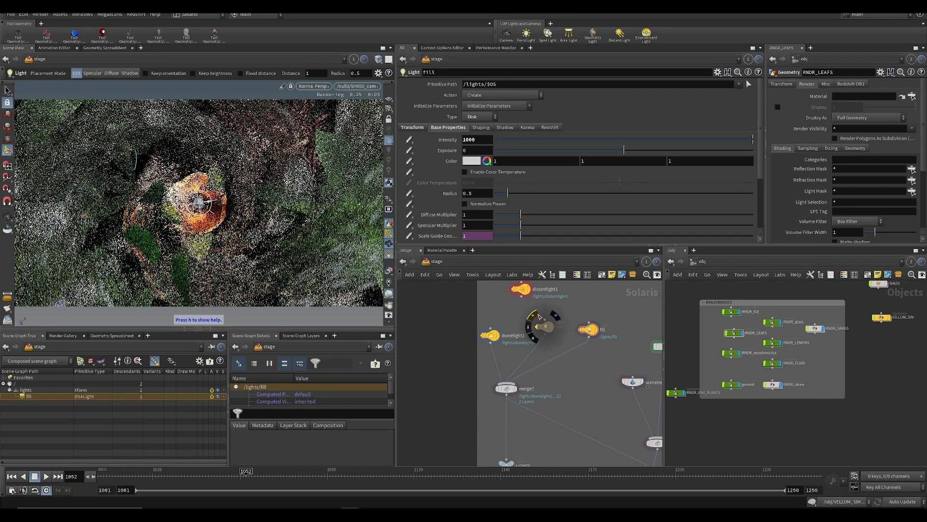
left_click(533, 316)
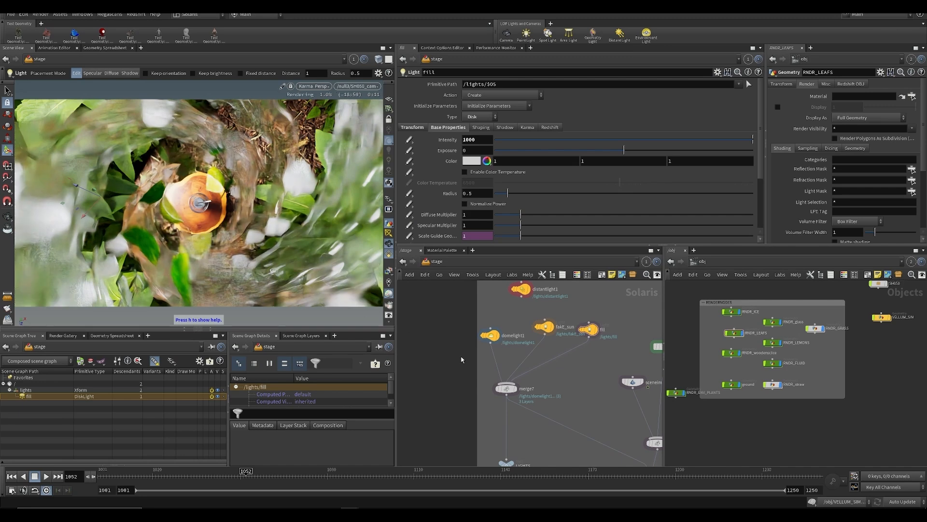
key("Escape")
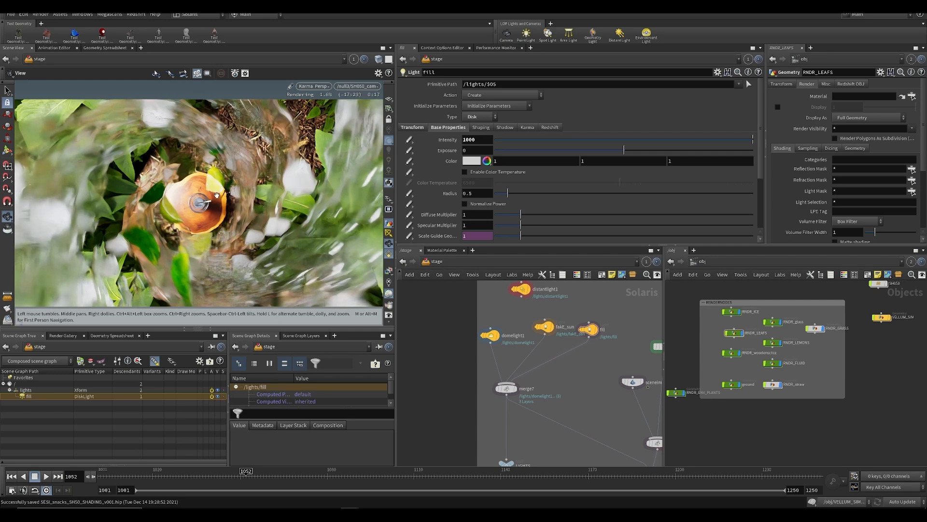
Set the fill light's intensity to 500
middle_click_drag(583, 305, 551, 309)
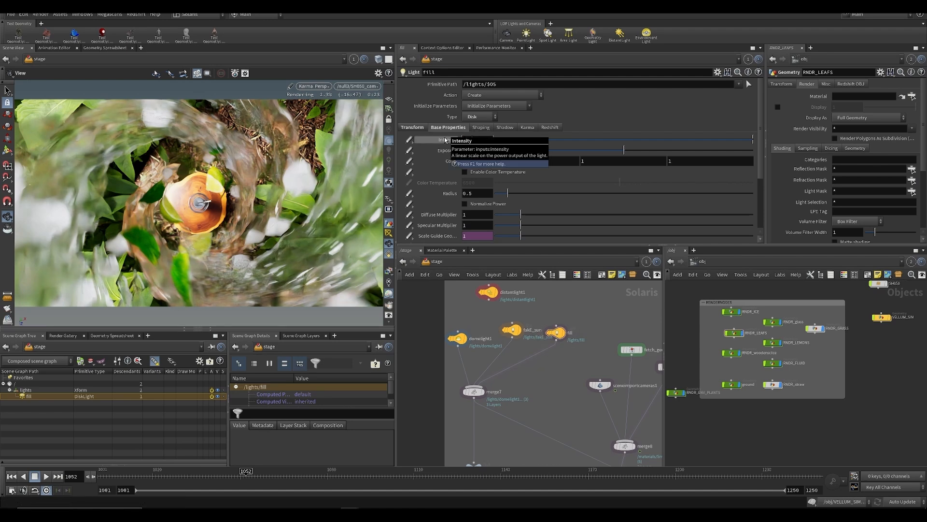
left_click(478, 139)
type("500")
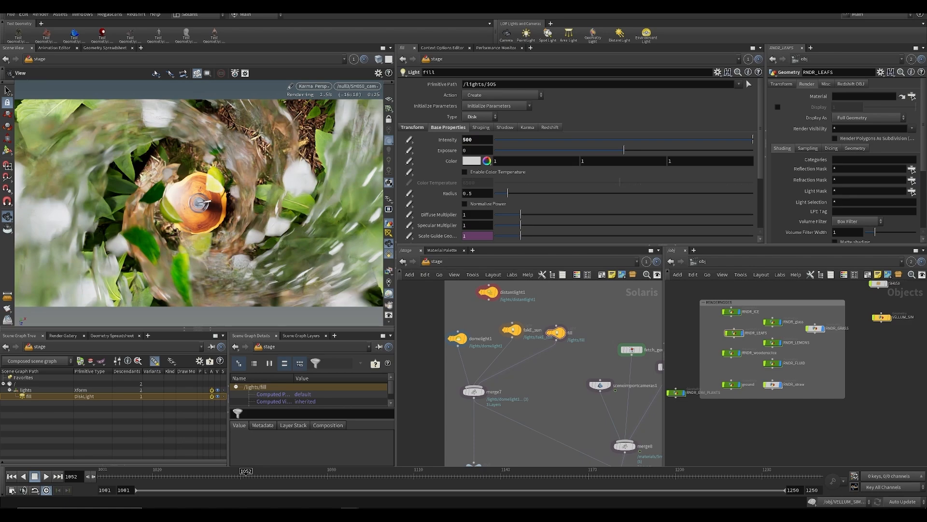
In materiallibrary2, set the wood_top shader's reflectivity to 0.037 and roughness to 0.7515, and return to the stage network
scroll(603, 360, "down", 5)
middle_click_drag(602, 360, 441, 353)
scroll(438, 360, "down", 3)
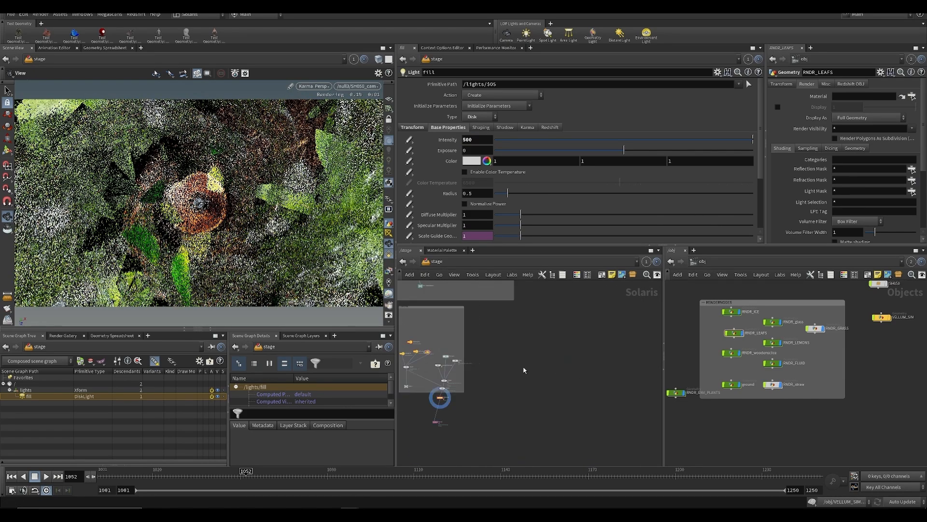
scroll(525, 374, "up", 10)
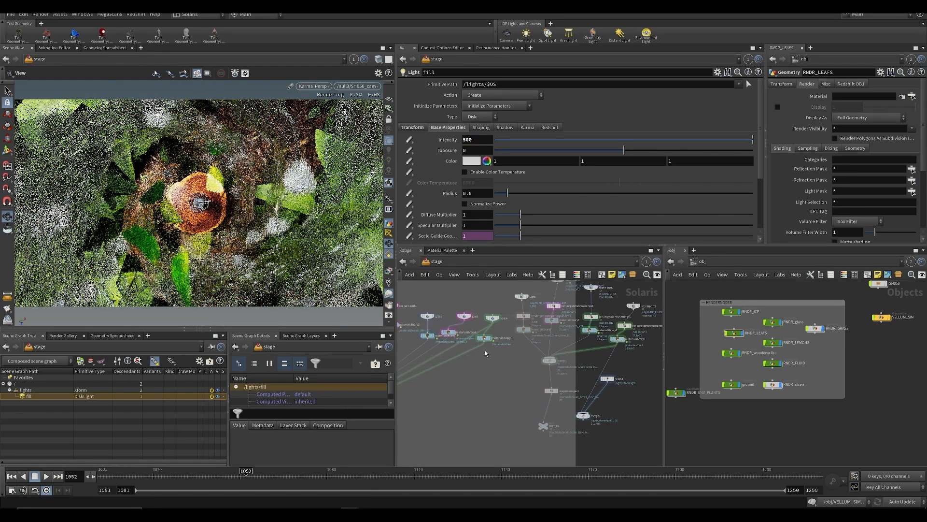
scroll(483, 357, "up", 3)
scroll(434, 353, "down", 2)
middle_click_drag(408, 340, 485, 373)
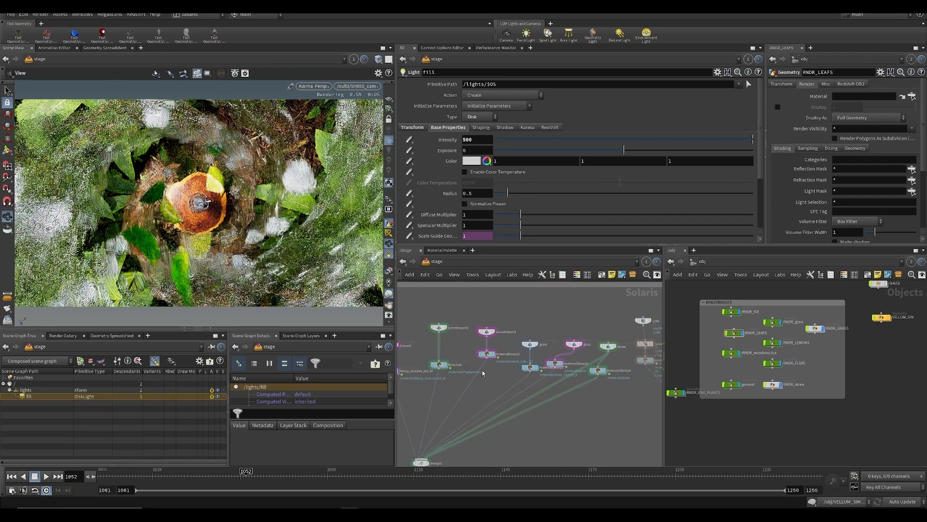
scroll(487, 364, "up", 2)
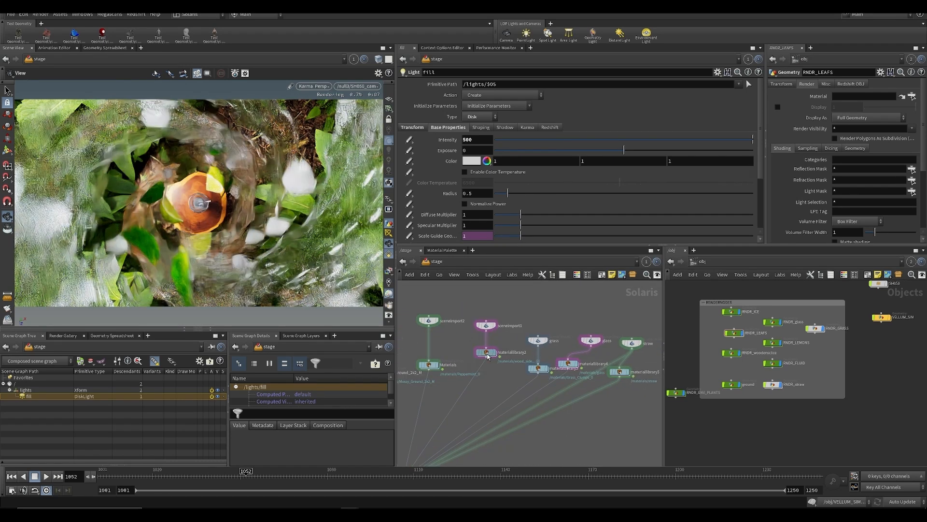
double_click(487, 352)
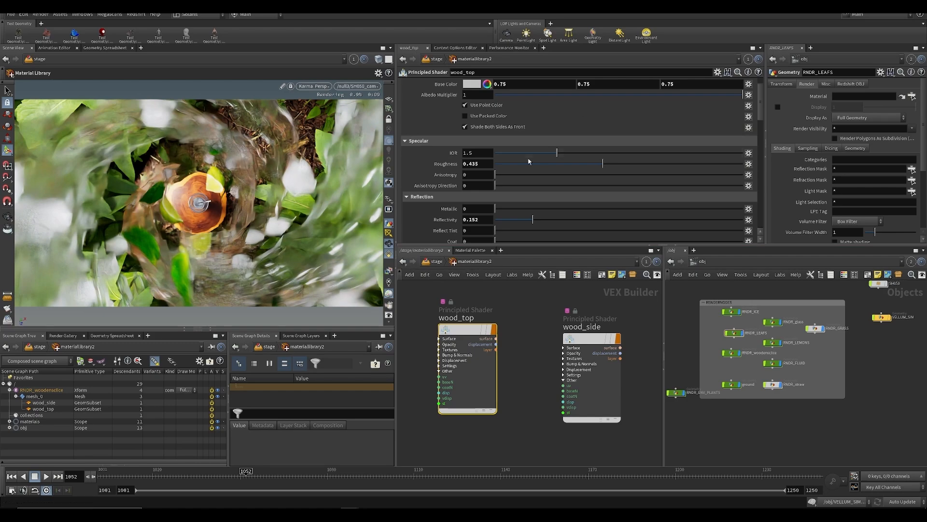
scroll(502, 189, "down", 3)
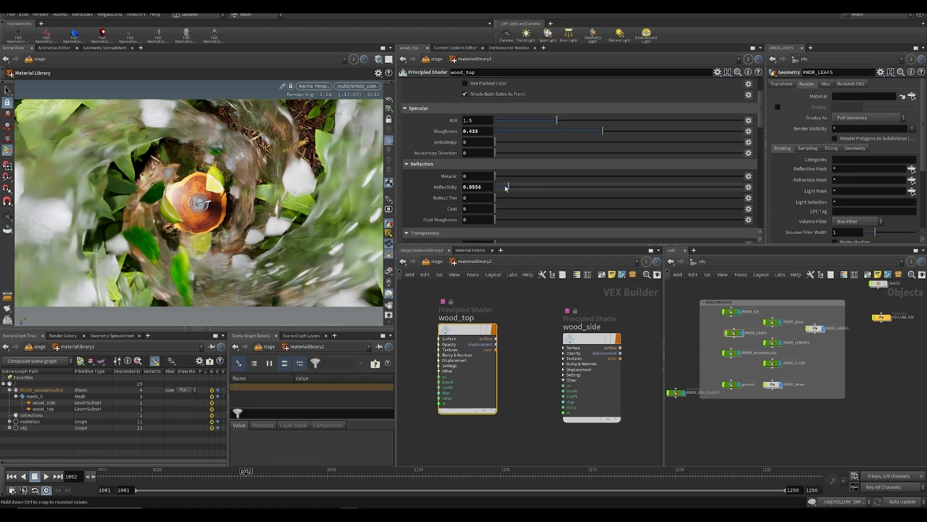
left_click_drag(506, 187, 505, 188)
left_click_drag(603, 131, 656, 133)
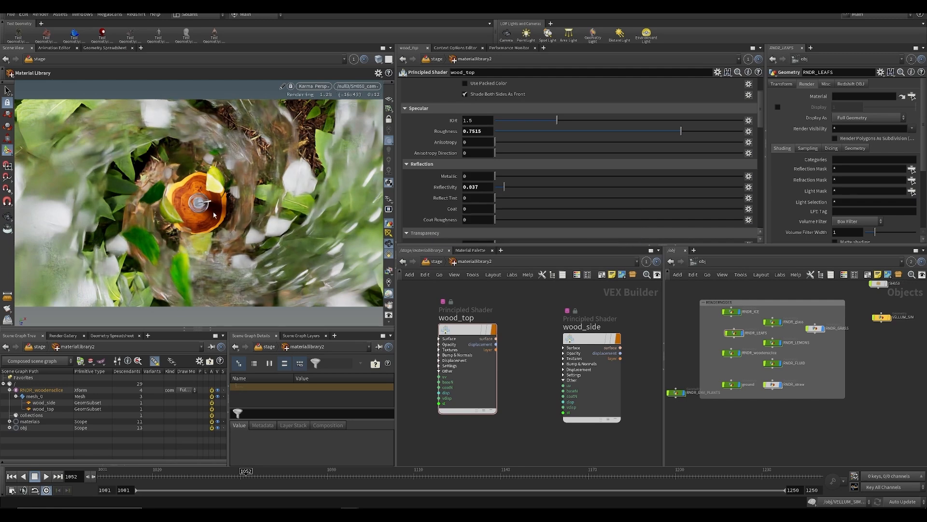
key("u")
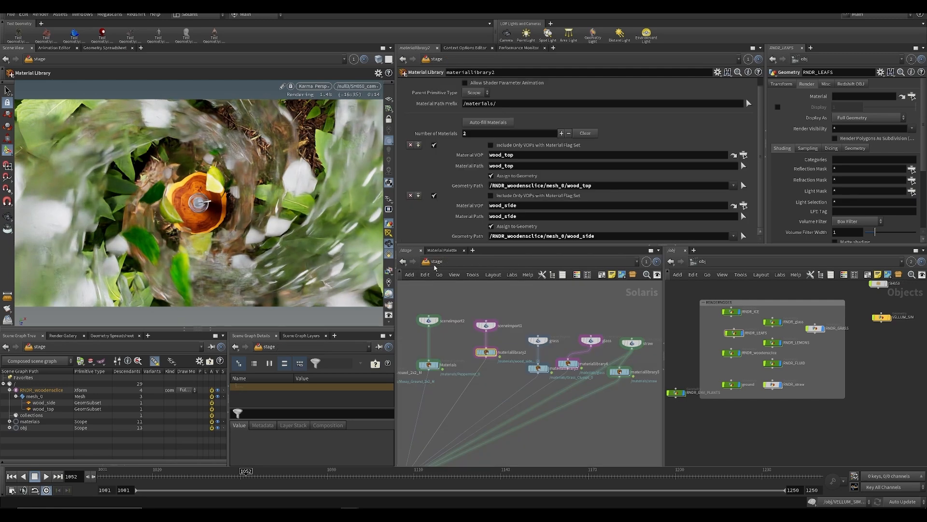
Select the fill light among the stage lights and set its intensity to 654
middle_click_drag(513, 370, 648, 376)
middle_click_drag(408, 394, 593, 379)
middle_click_drag(493, 352, 627, 338)
scroll(540, 369, "down", 5)
scroll(540, 369, "down", 4)
middle_click_drag(541, 369, 457, 365)
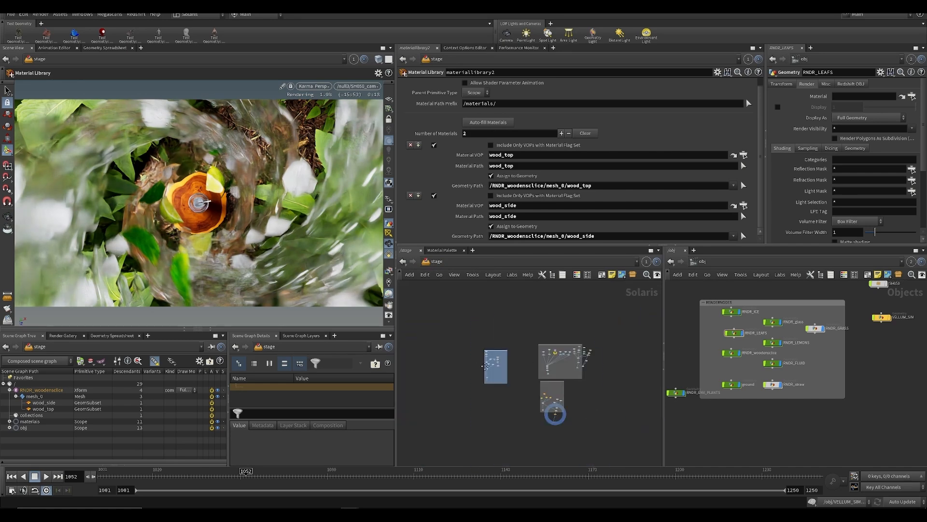
scroll(540, 358, "up", 7)
middle_click_drag(543, 357, 501, 252)
scroll(513, 403, "up", 4)
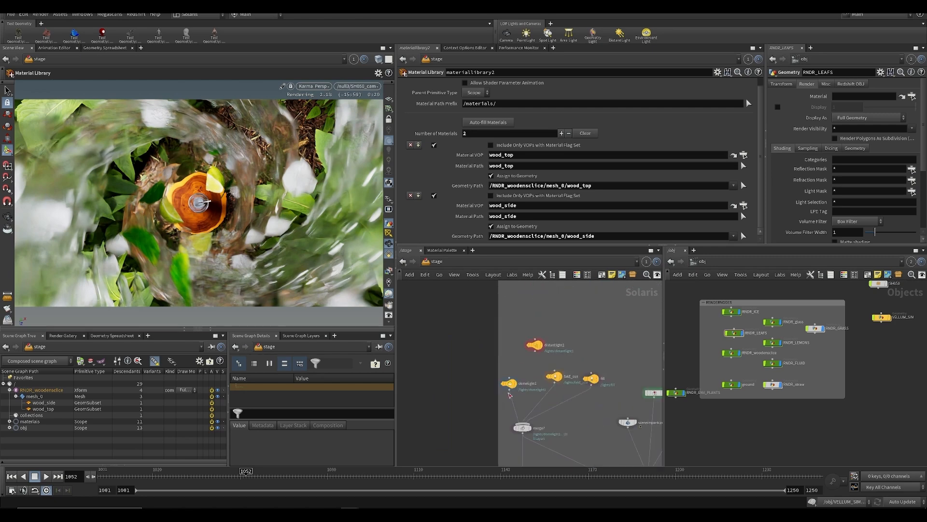
scroll(560, 379, "up", 2)
left_click(604, 379)
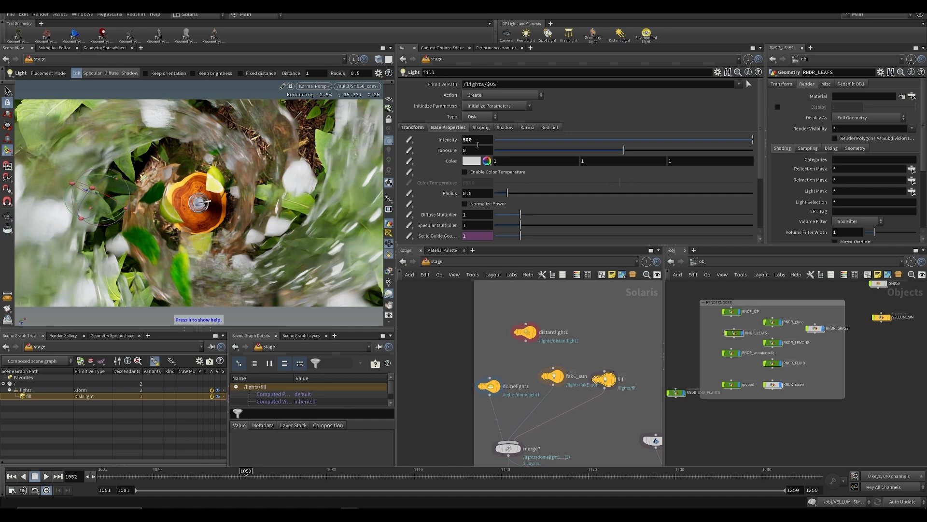
left_click(418, 128)
left_click(442, 128)
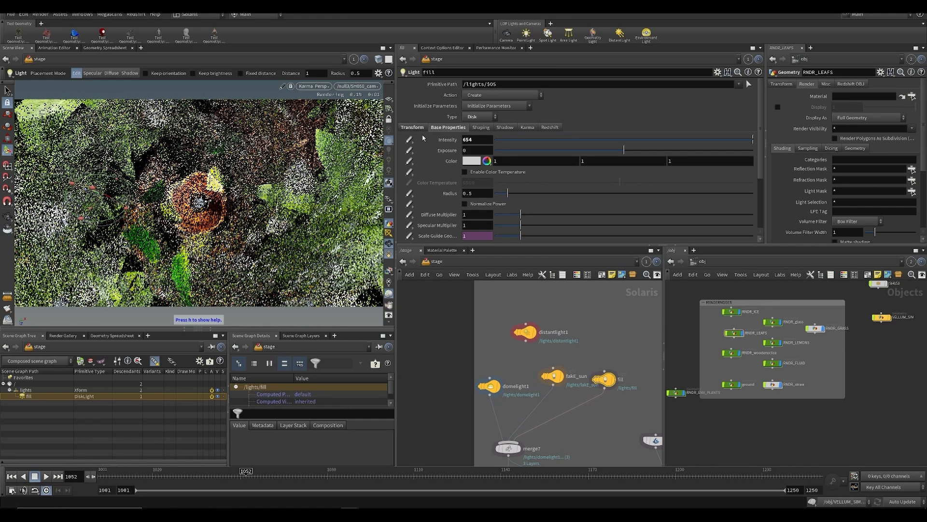
Select domelight1 to review its base properties
middle_click_drag(491, 337, 490, 327)
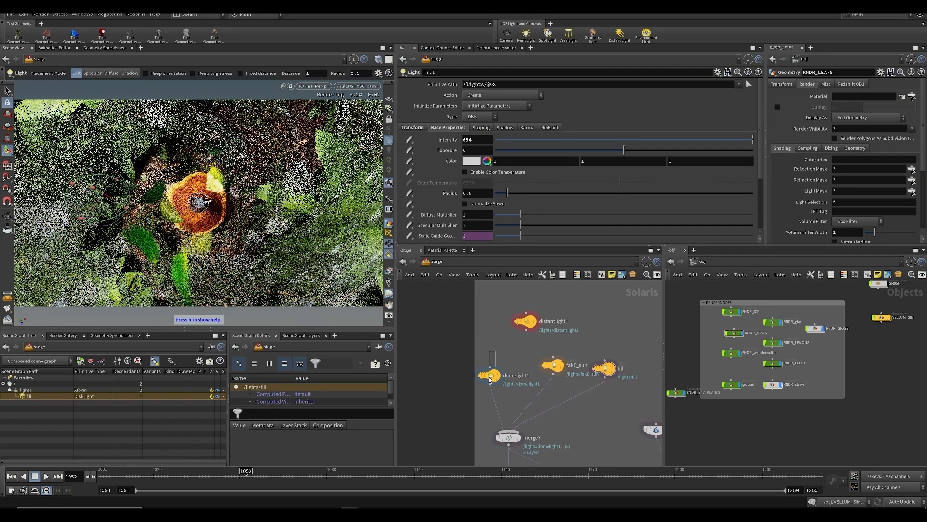
left_click(489, 375)
scroll(440, 133, "up", 2)
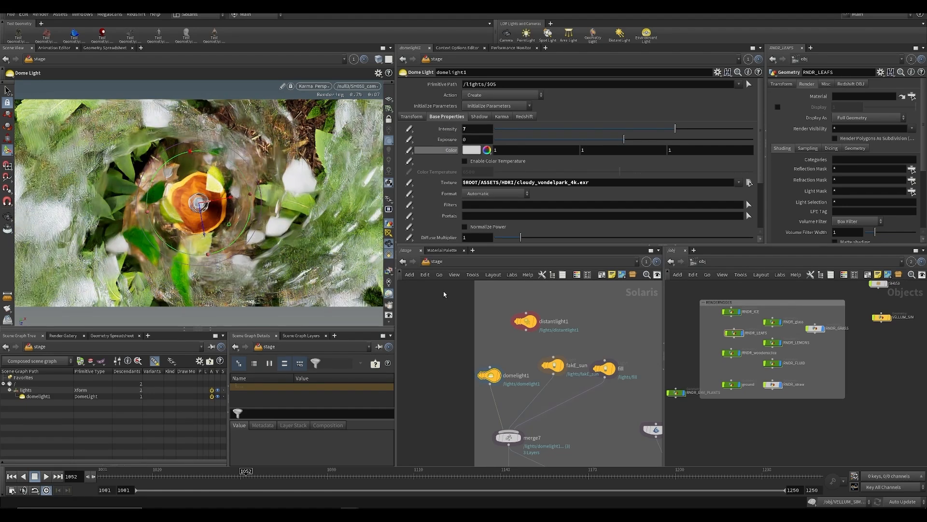
Save the scene and move the karma1 node so it lines up below lightlinker1
scroll(476, 365, "down", 3)
middle_click_drag(478, 368, 503, 289)
middle_click_drag(535, 416, 527, 367)
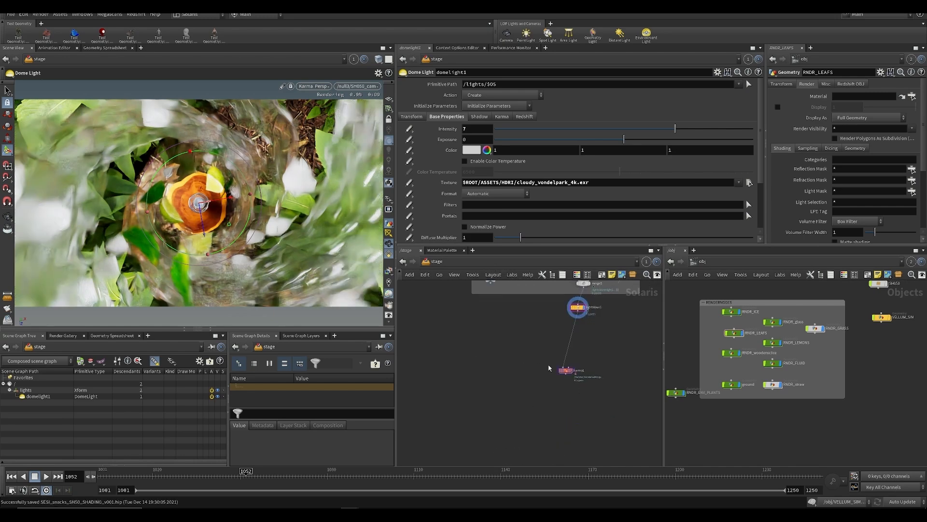
scroll(542, 365, "up", 3)
left_click_drag(578, 374, 603, 349)
middle_click_drag(529, 400, 468, 420)
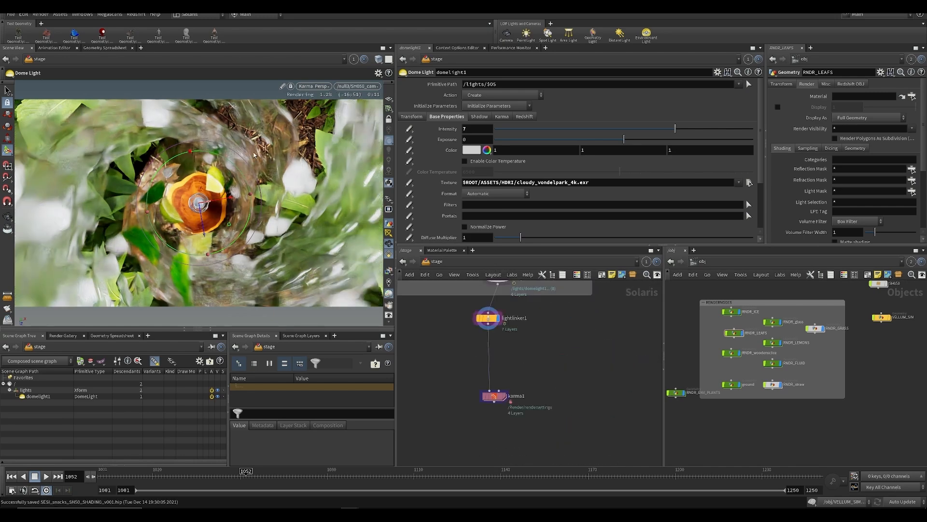
In karma1's camera effects, set both Velocity Blur and Instance Velocity Blur to Velocity Blur
key("Escape")
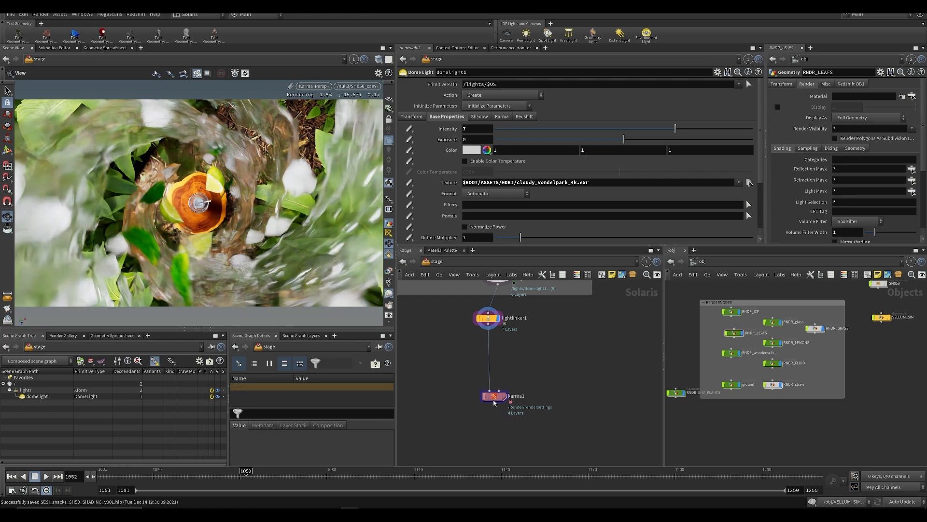
left_click(492, 401)
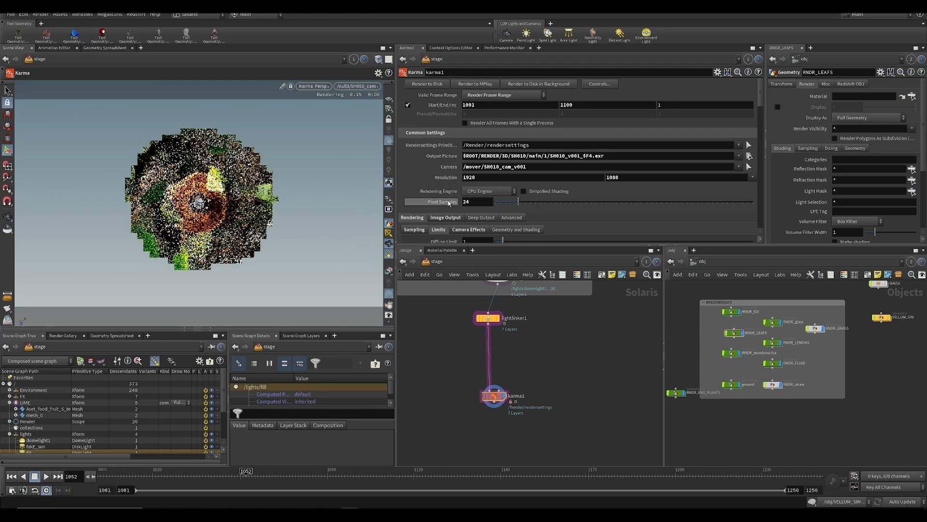
scroll(445, 190, "down", 3)
left_click(464, 187)
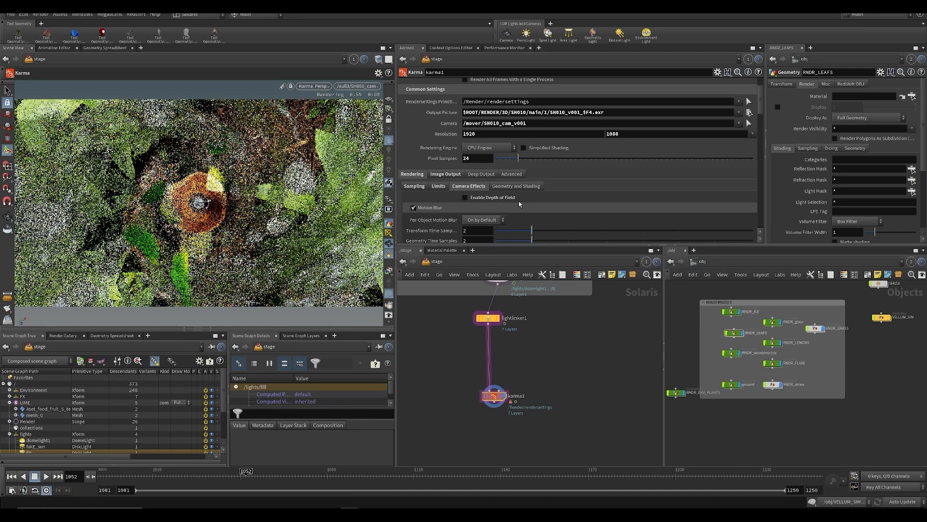
scroll(492, 193, "down", 1)
scroll(500, 199, "down", 1)
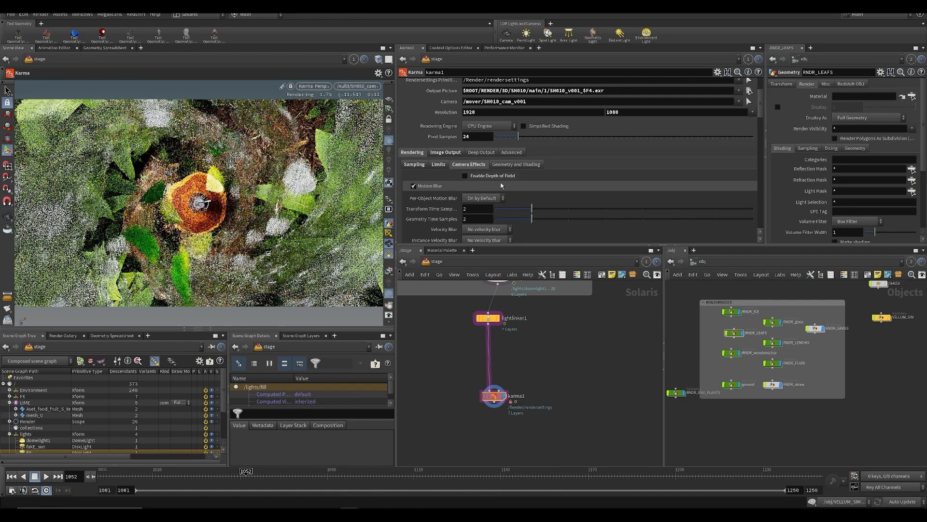
scroll(492, 198, "down", 1)
left_click(485, 218)
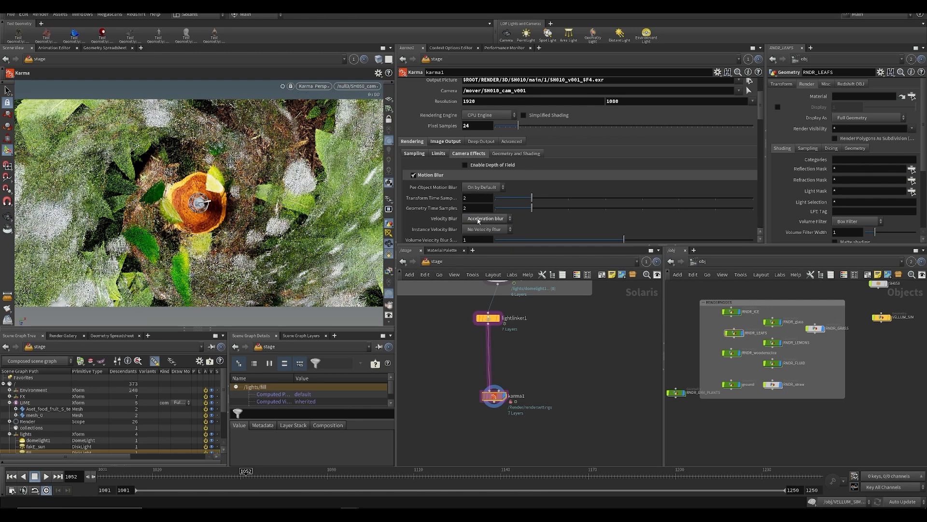
left_click(479, 236)
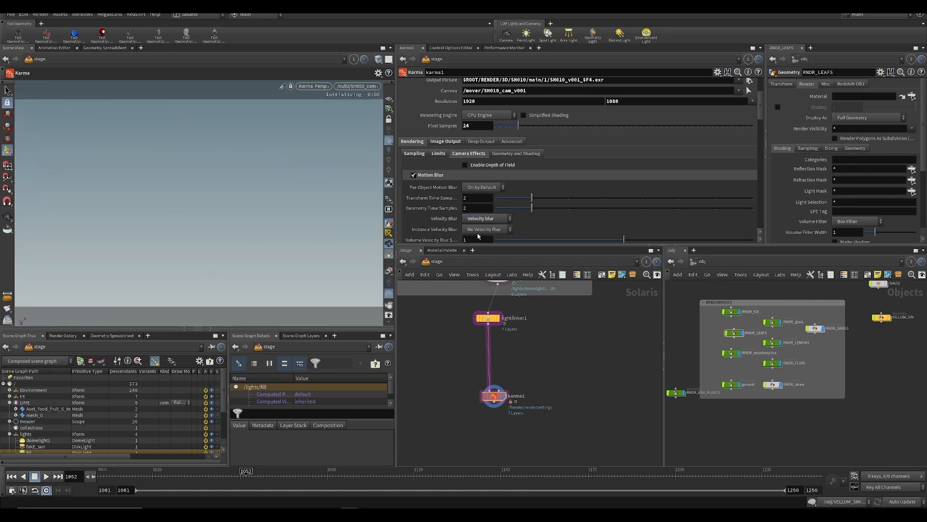
left_click(476, 248)
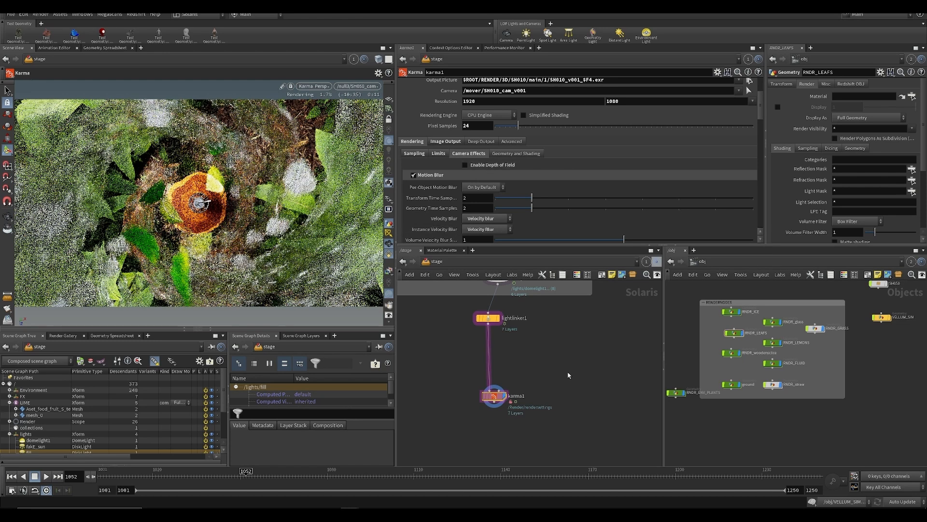
Review karma1's ray limits and sampling settings
middle_click_drag(563, 364, 561, 376)
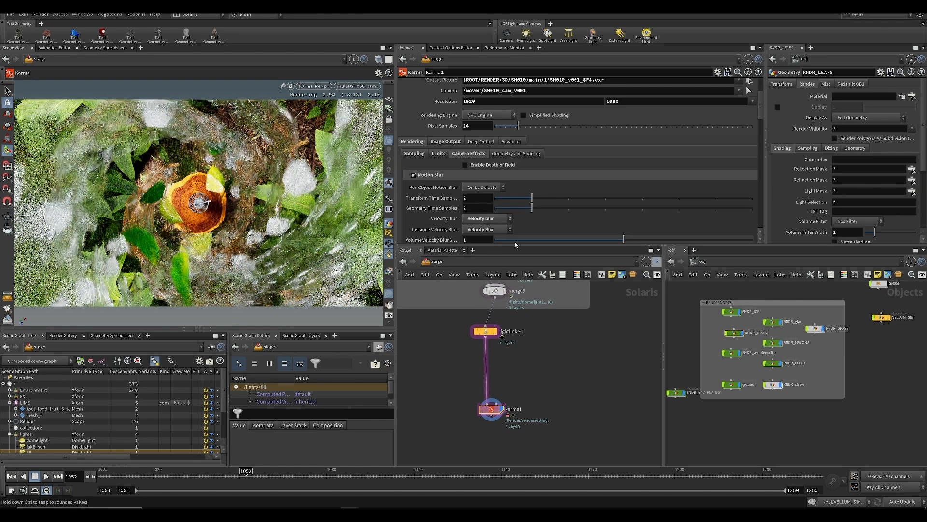
left_click(438, 154)
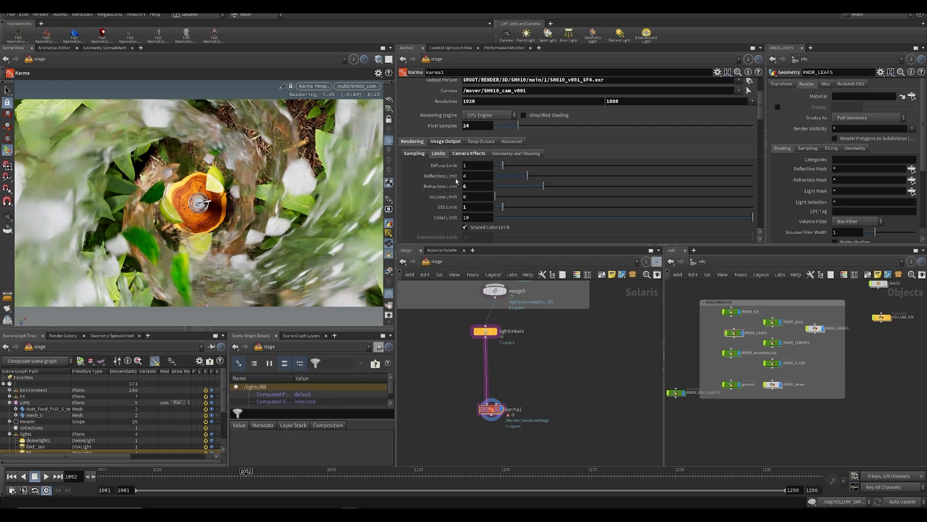
left_click(414, 153)
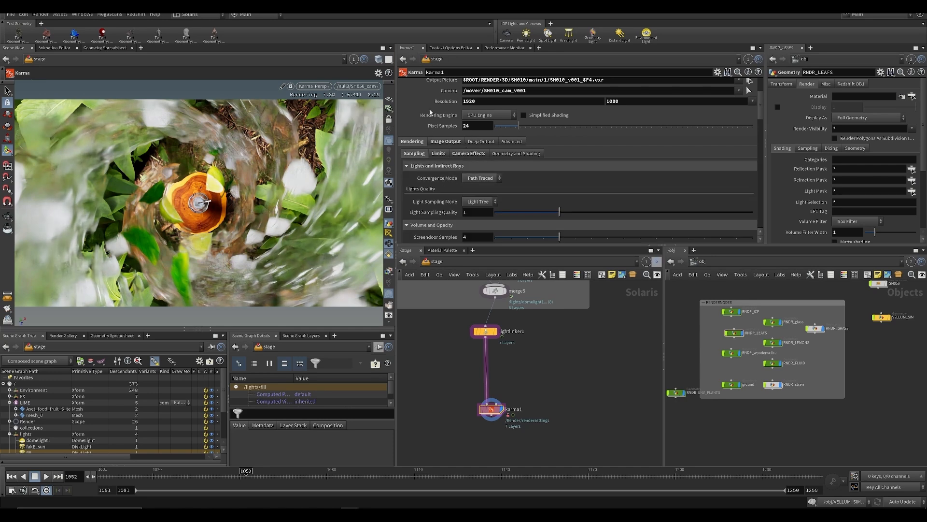
Set karma1's camera to /null3/SH050_cam and its output picture to $ROOT/RENDER/3D/SH050/main/1/SH050_v001_$F4.exr, and save the scene
scroll(532, 151, "up", 3)
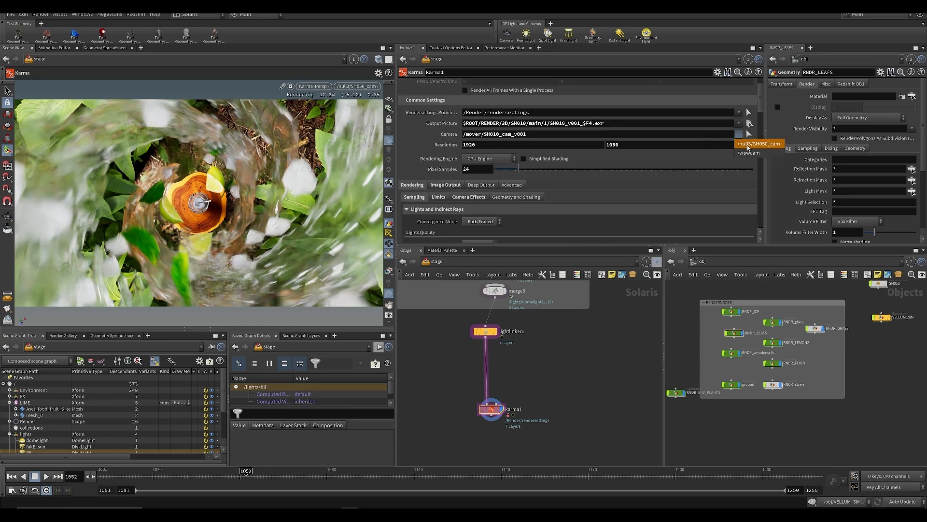
left_click(743, 146)
left_click(525, 124)
key("BackSpace")
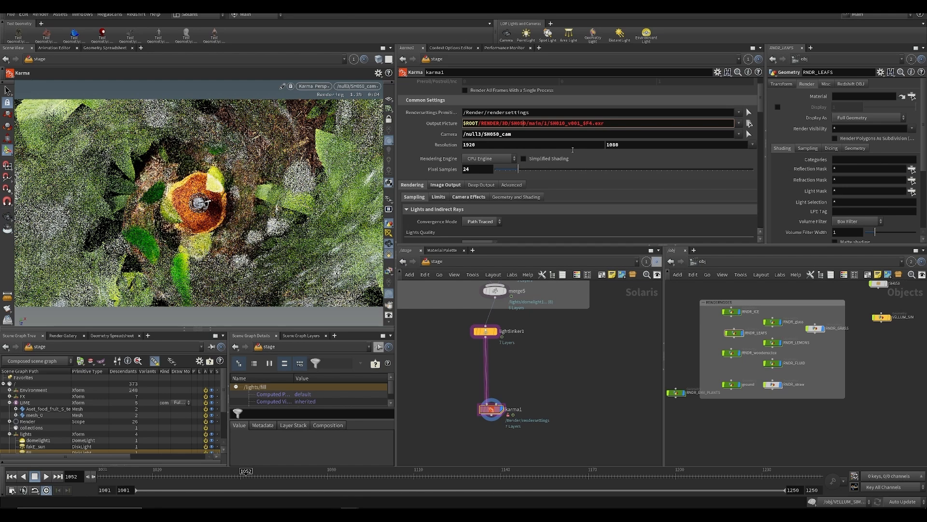
type("5")
key("Return")
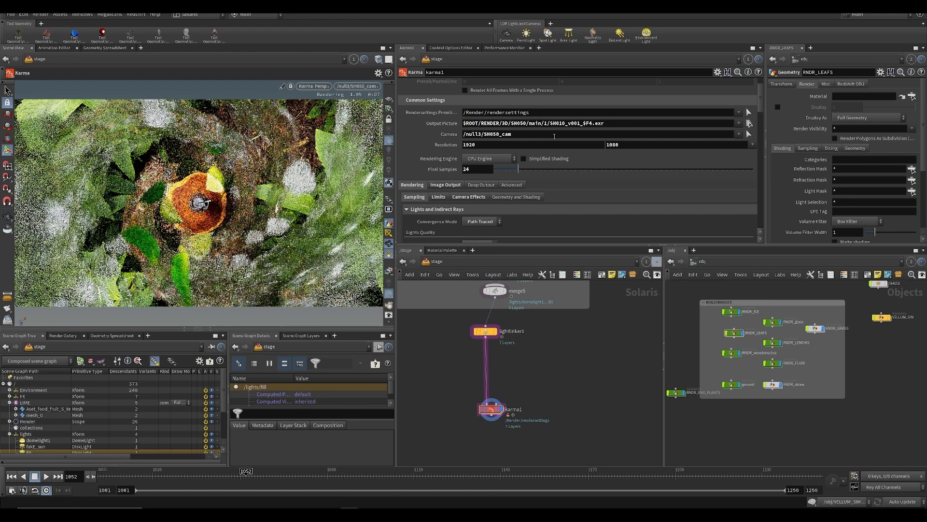
left_click(566, 123)
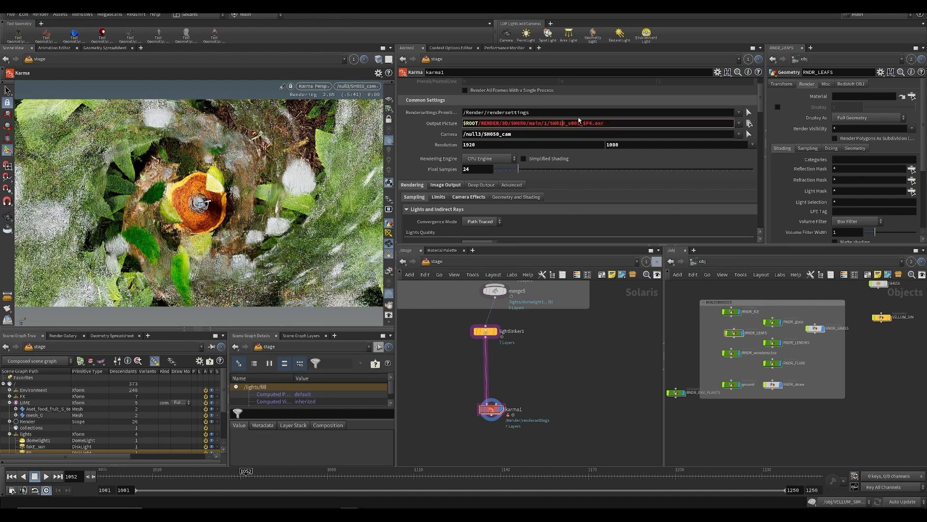
key("Return")
key("ctrl+s")
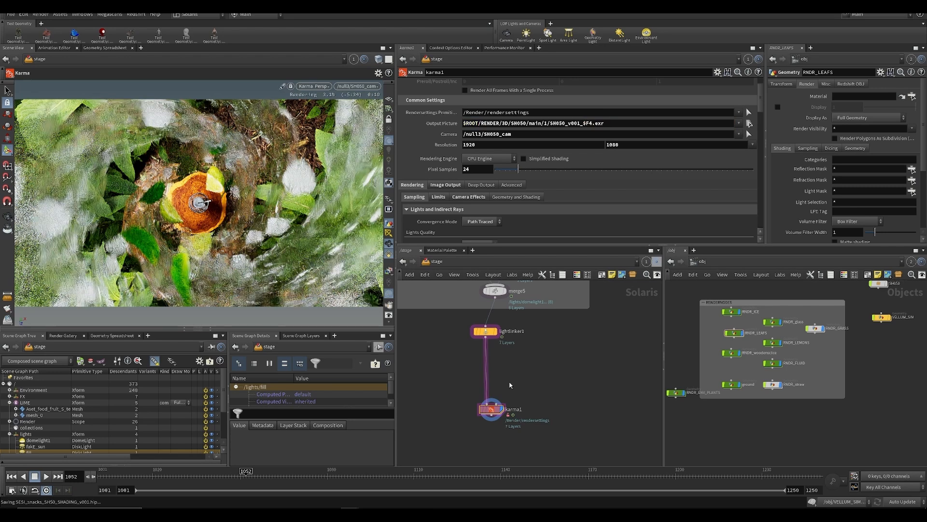
Delete the blue network box and its nodes, set apart from the main node chain in the stage network
middle_click_drag(533, 410, 512, 421)
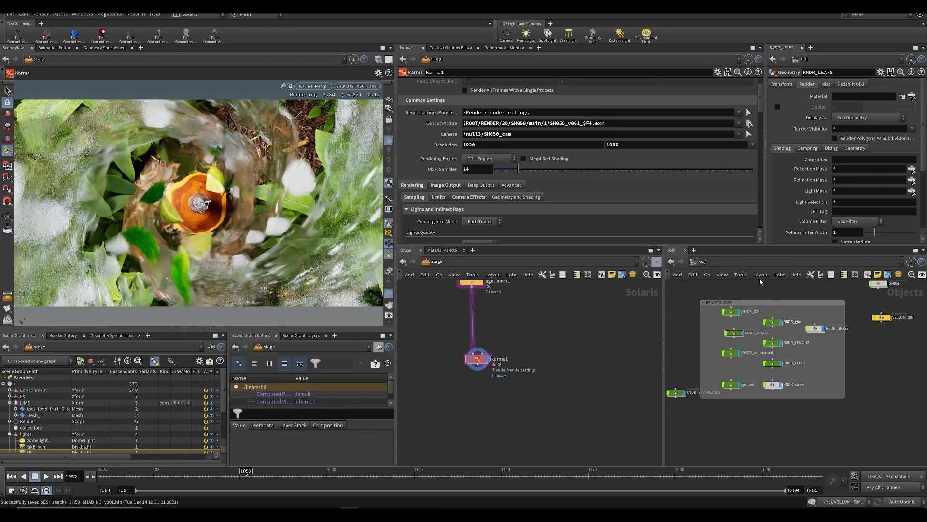
scroll(530, 350, "down", 4)
middle_click_drag(456, 345, 556, 366)
scroll(556, 367, "down", 4)
middle_click_drag(450, 307, 510, 376)
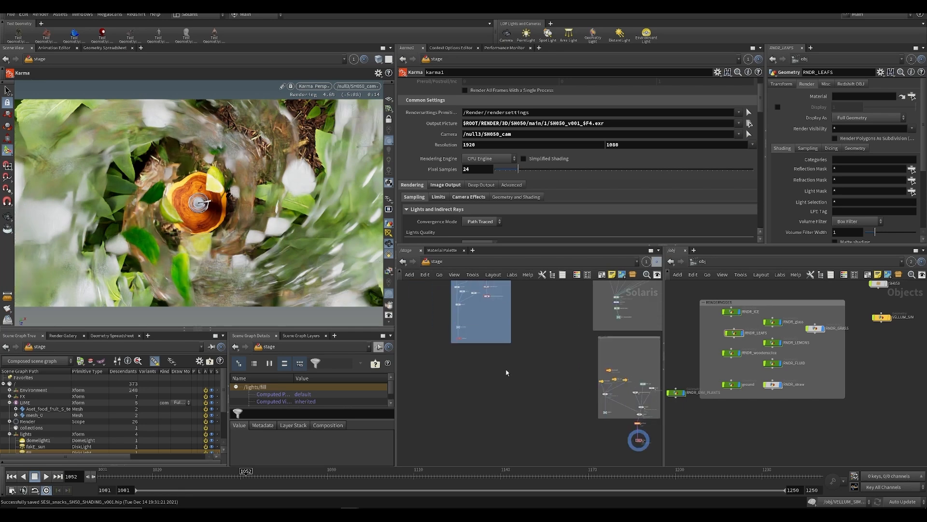
scroll(512, 376, "down", 4)
left_click_drag(447, 305, 525, 362)
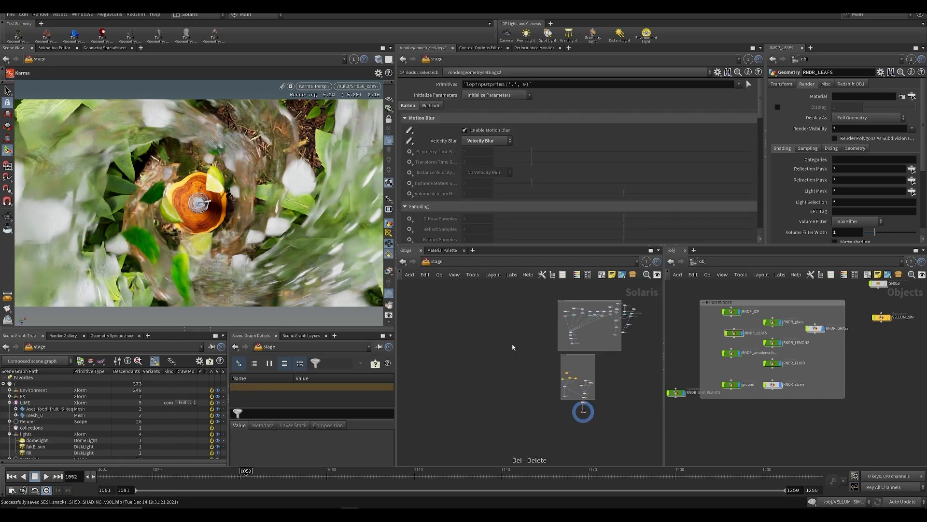
key("Delete")
Return to the karma1 node and review its common render settings
middle_click_drag(540, 391, 493, 356)
scroll(495, 356, "up", 4)
scroll(534, 394, "up", 2)
middle_click_drag(592, 436, 497, 355)
scroll(490, 331, "up", 4)
scroll(508, 378, "up", 2)
left_click_drag(495, 321, 583, 376)
middle_click_drag(562, 319, 485, 354)
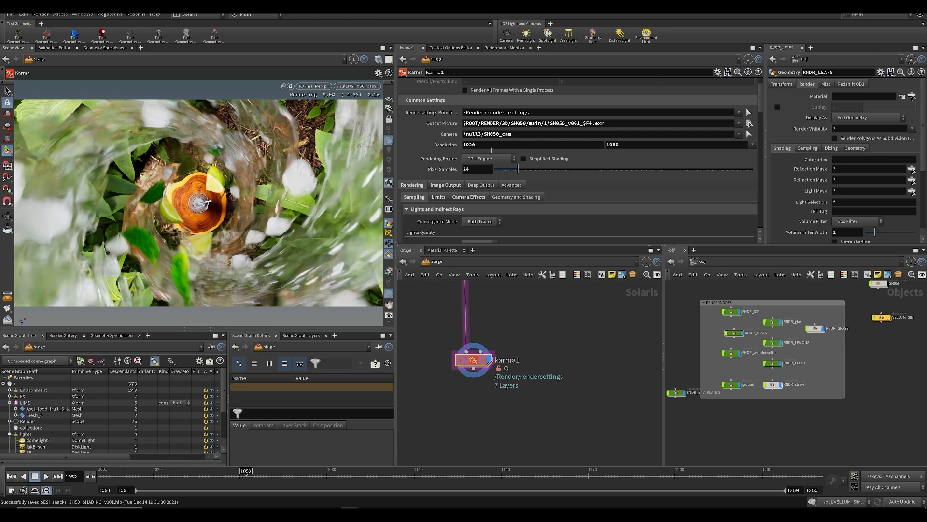
scroll(496, 153, "down", 3)
scroll(536, 186, "up", 4)
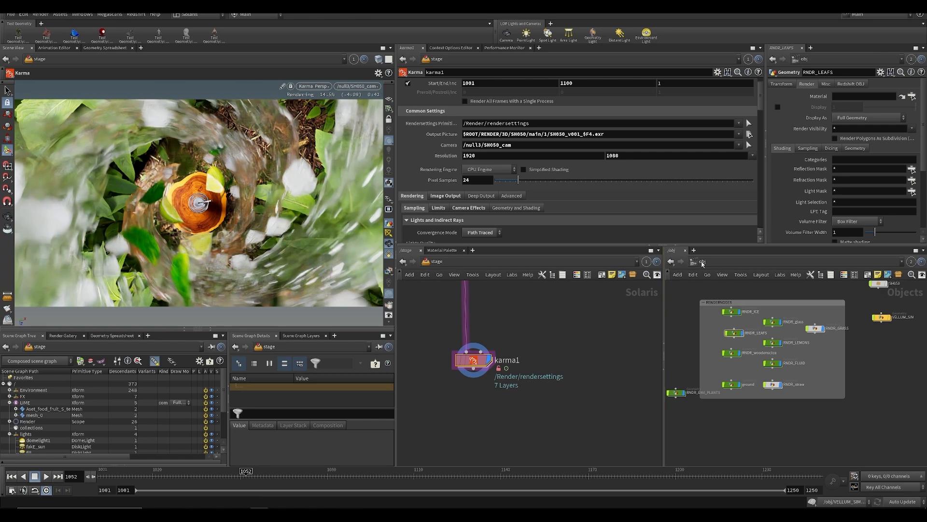
Switch the second network view to the out context and add a Fetch node there
left_click(730, 263)
left_click(739, 326)
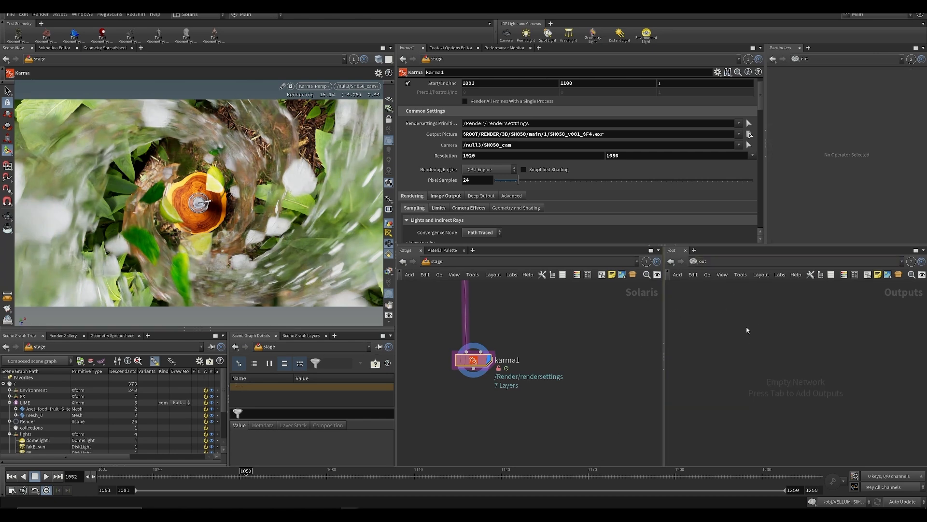
key("Tab")
key("Escape")
key("Tab")
type("fet")
key("Return")
left_click(766, 324)
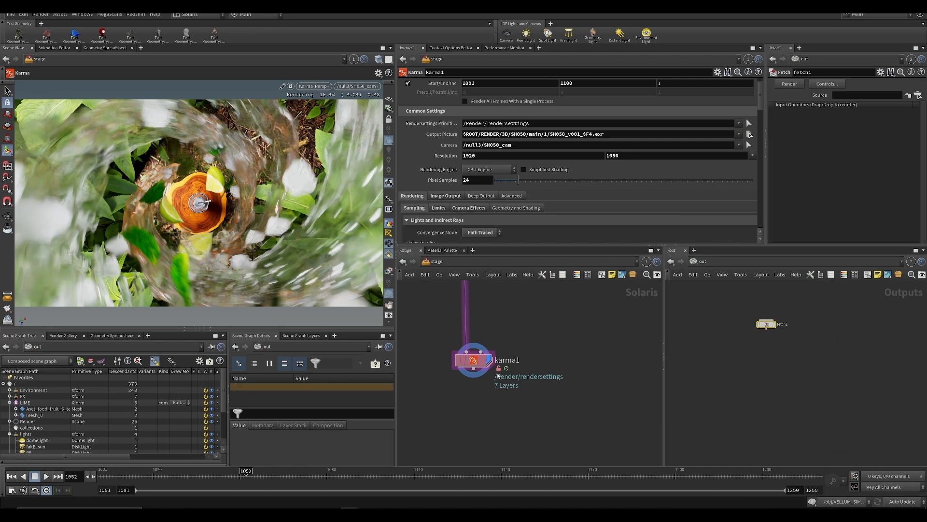
Set fetch1's source to the rop_usdrender node inside karma1, and return to the stage network
double_click(469, 361)
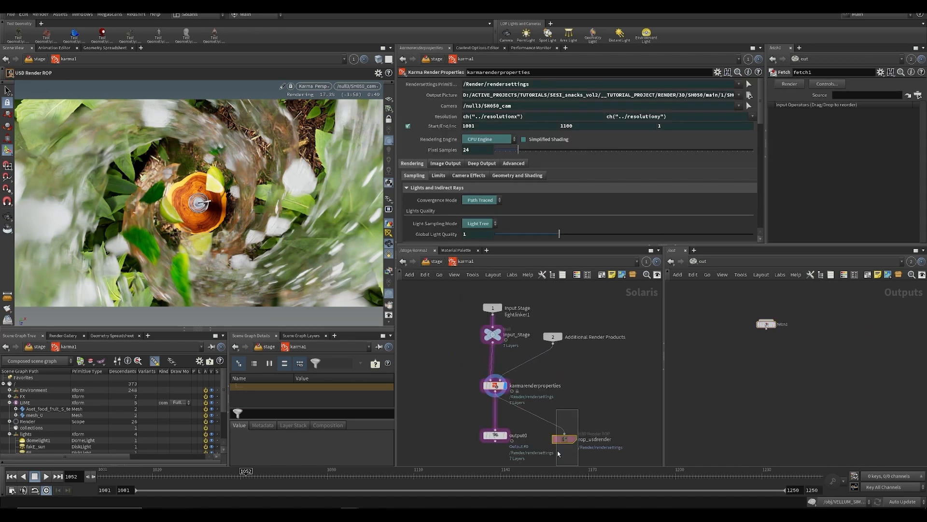
left_click_drag(558, 455, 558, 455)
left_click(767, 324)
left_click_drag(571, 445, 854, 95)
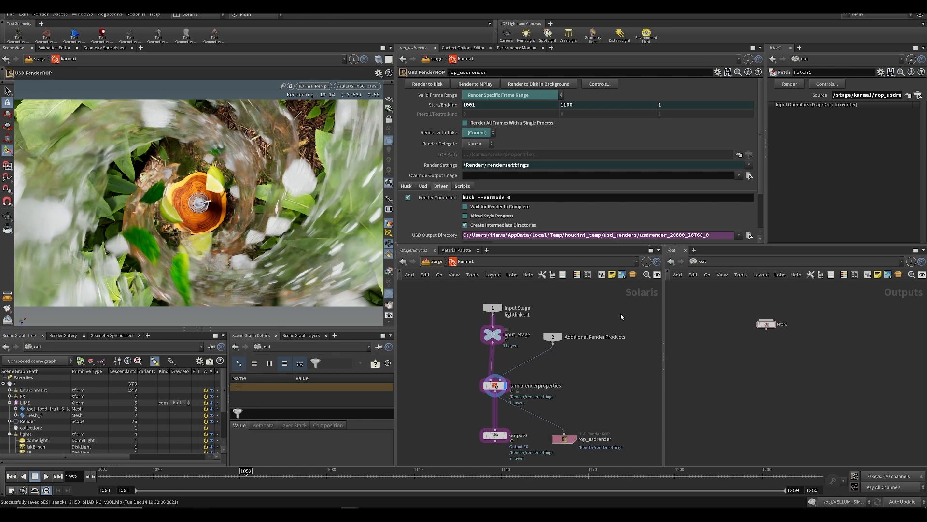
key("u")
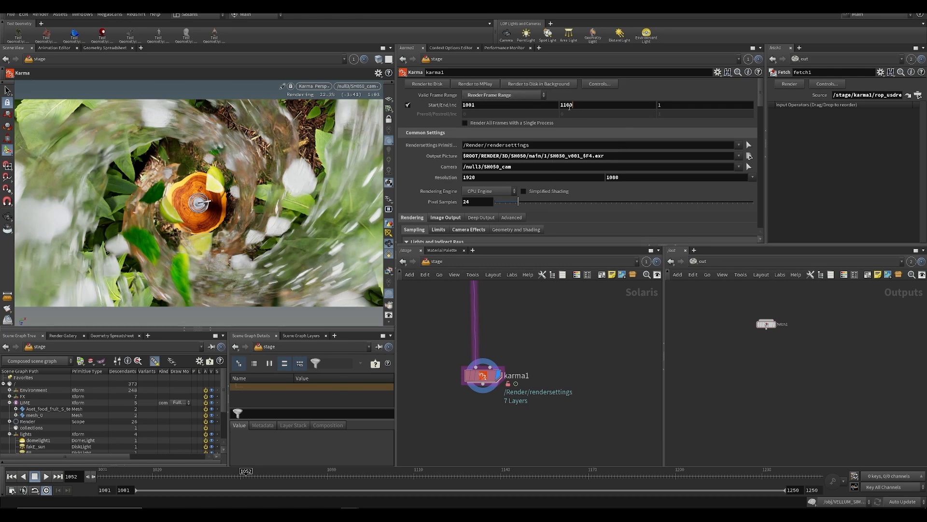
Switch the viewport out of Karma, scrub through frames 1104 to 1087, and set karma1's end frame to 1087
left_click(323, 88)
left_click(313, 119)
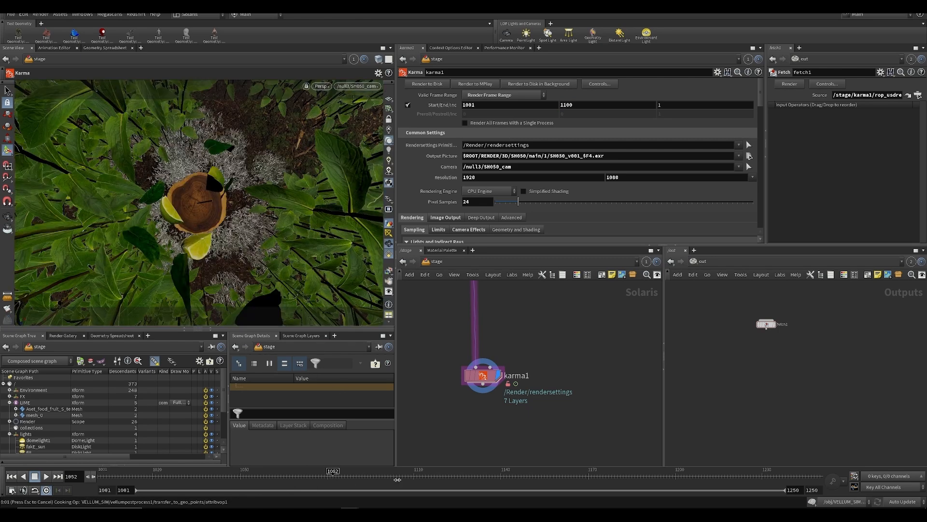
left_click(390, 471)
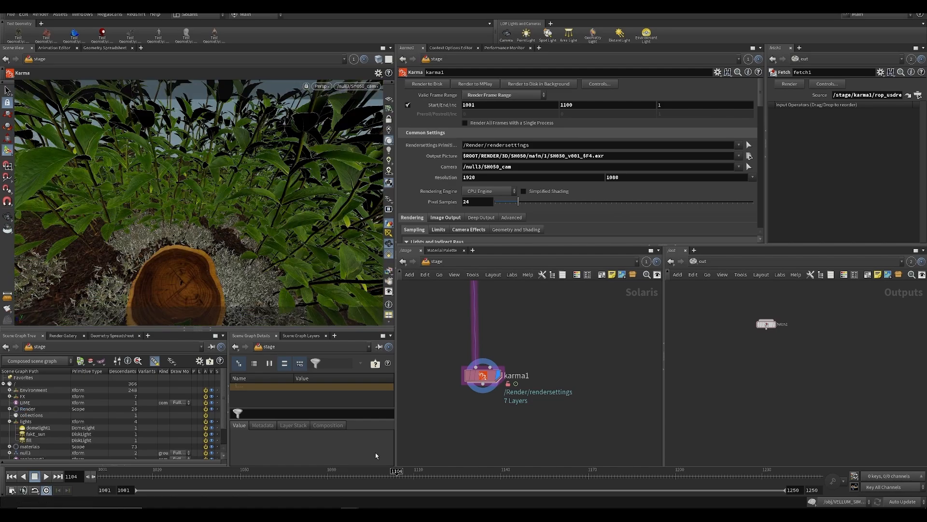
left_click_drag(391, 475, 331, 475)
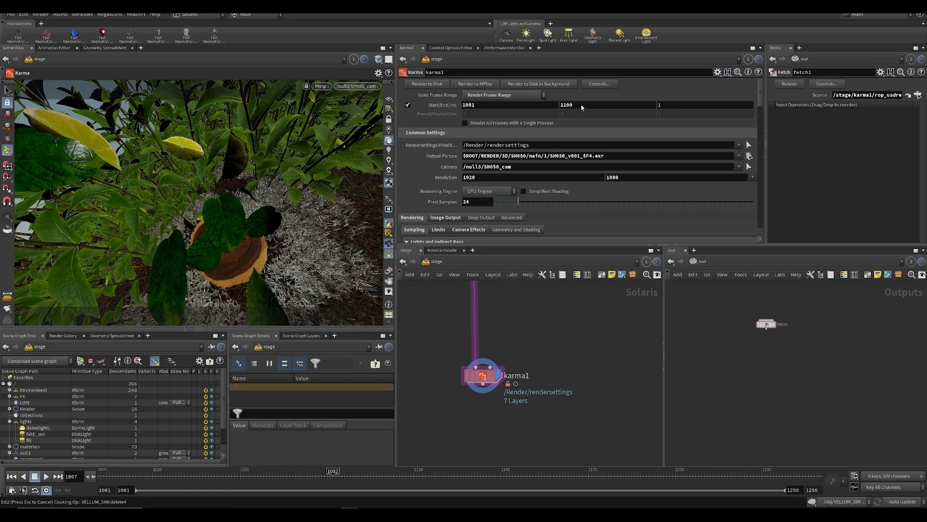
left_click_drag(567, 106, 573, 107)
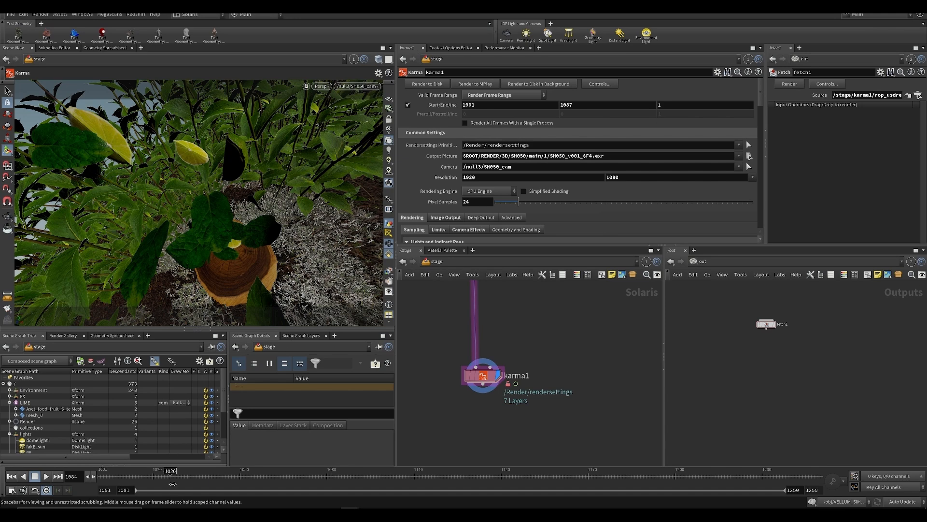
Go to frame 1046, orbit the viewport away from the shot camera, and save the scene
left_click(170, 475)
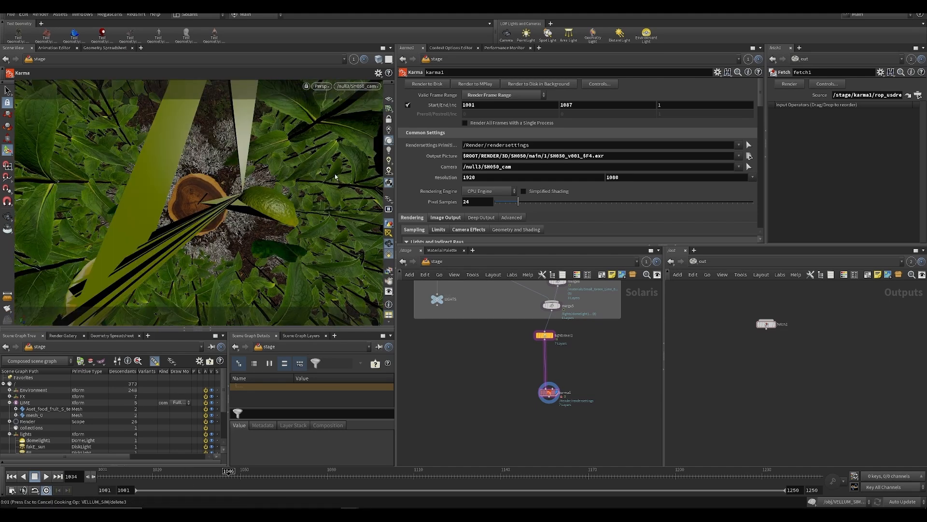
left_click_drag(270, 219, 290, 190, "alt")
key("ctrl+s")
Inspect the LIME import's source geometry in RNDR_LEMONS and return to the stage network
middle_click_drag(569, 365, 506, 428)
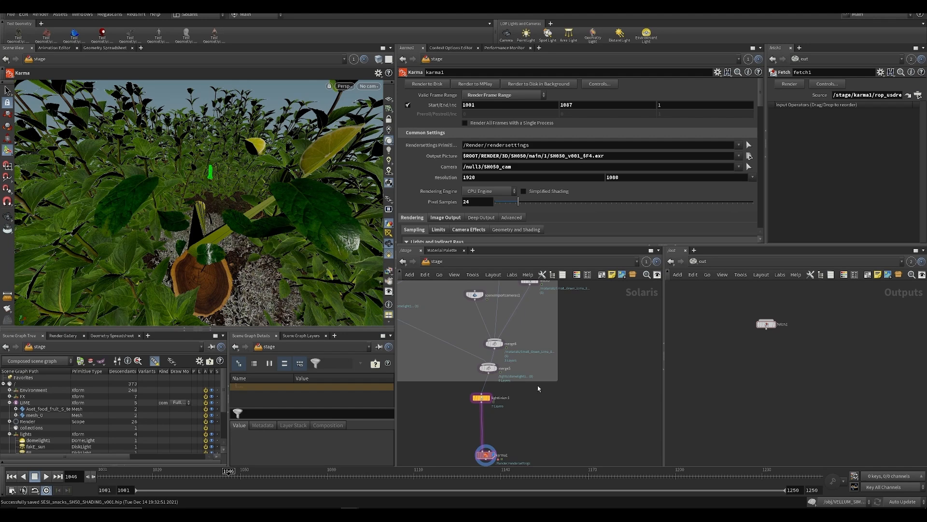
scroll(539, 389, "down", 5)
middle_click_drag(545, 358, 540, 383)
middle_click_drag(530, 323, 459, 466)
scroll(509, 318, "up", 6)
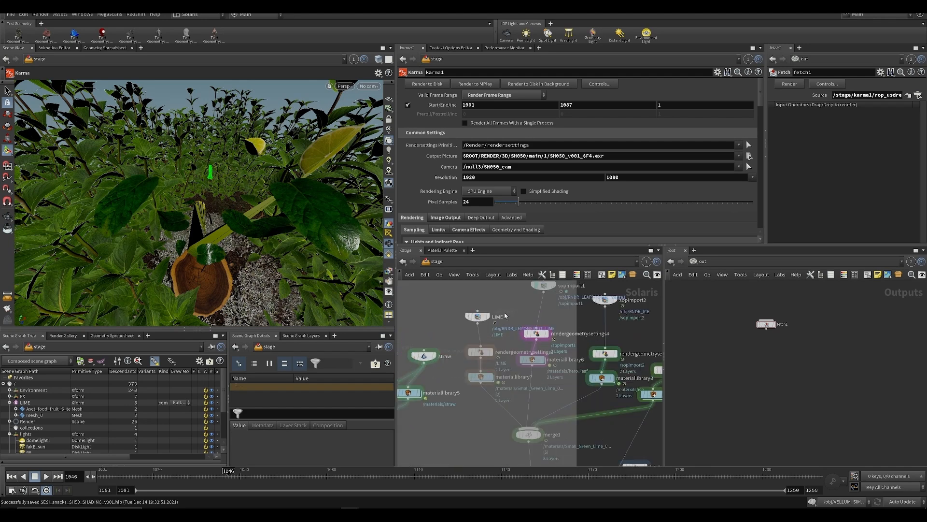
middle_click_drag(509, 317, 504, 333)
left_click(474, 333)
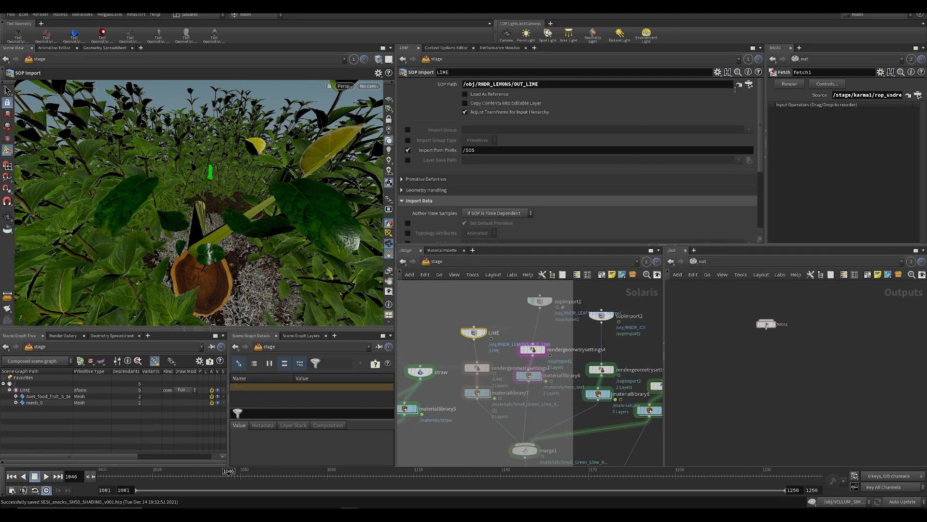
left_click(739, 85)
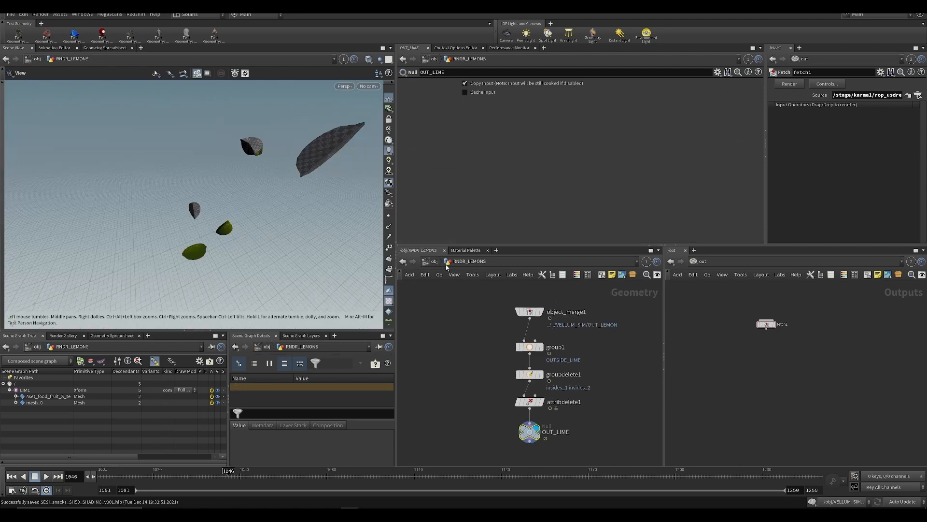
left_click(404, 261)
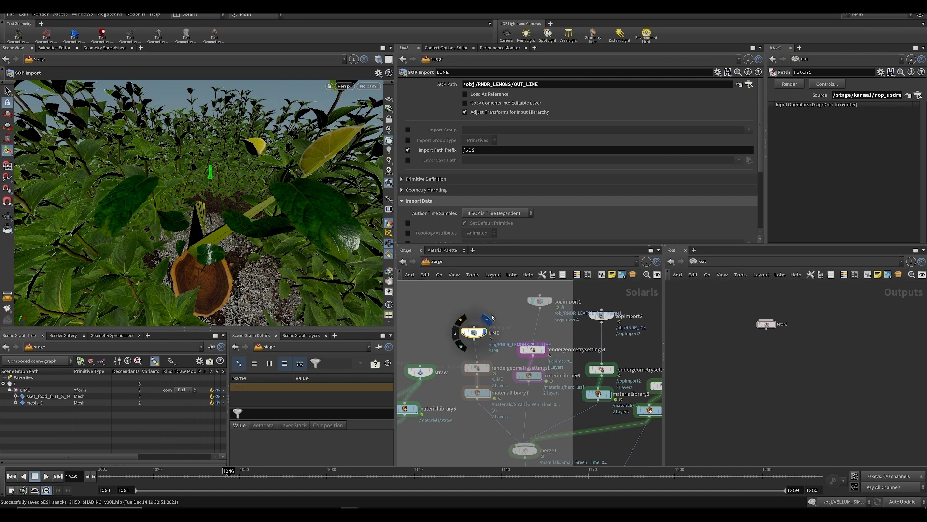
Display the LIME import, its material library materiallibrary7 and merge1 in turn to compare their geometry in the viewport
left_click(488, 332)
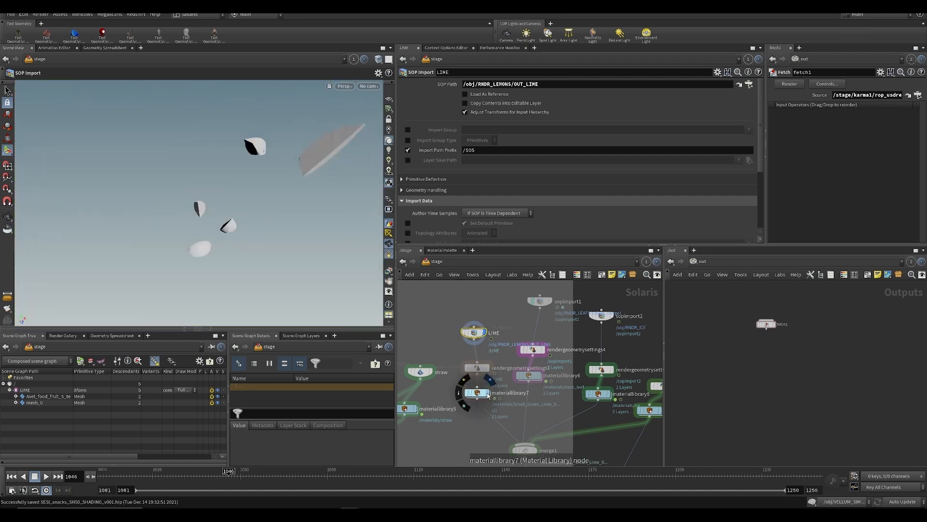
left_click(488, 392)
middle_click_drag(519, 445, 498, 379)
left_click(520, 372)
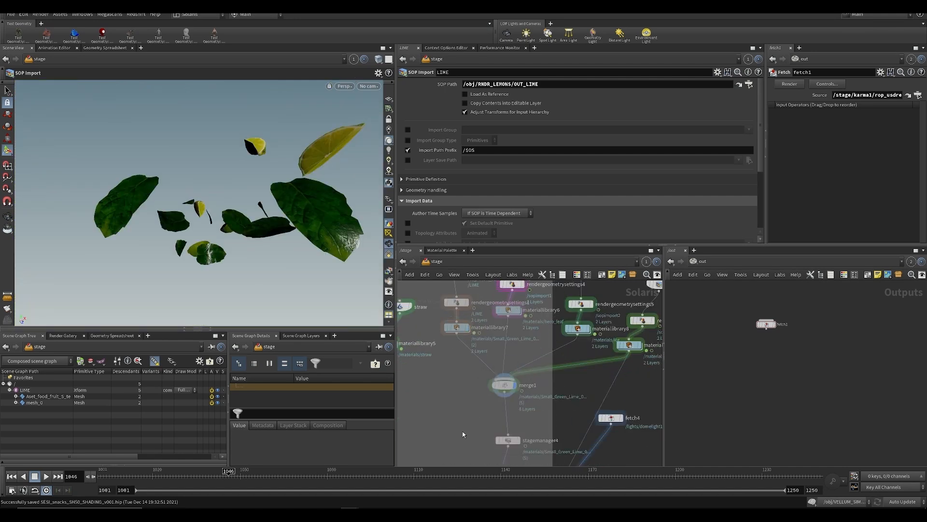
Display the full stage at lightlinker1, orbit the viewport around the scene, and save the file
scroll(504, 385, "down", 3)
scroll(504, 385, "down", 10)
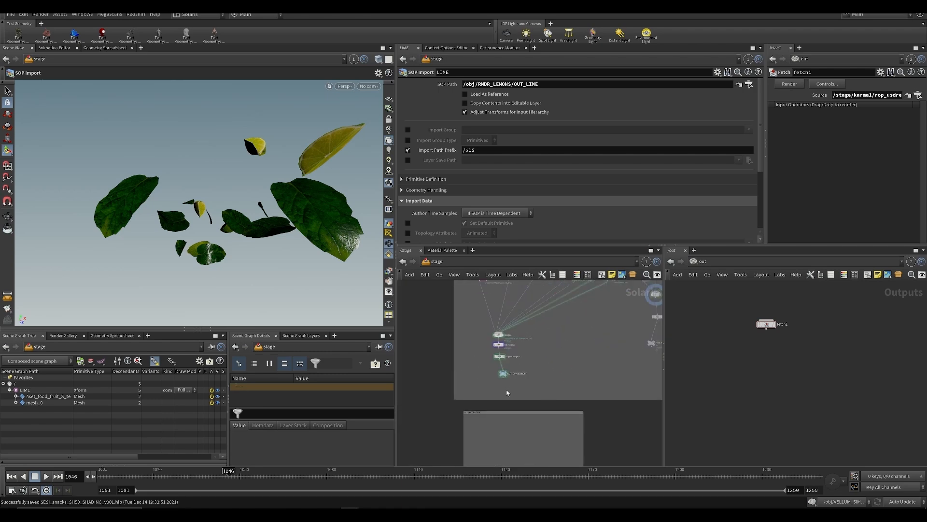
scroll(527, 382, "up", 4)
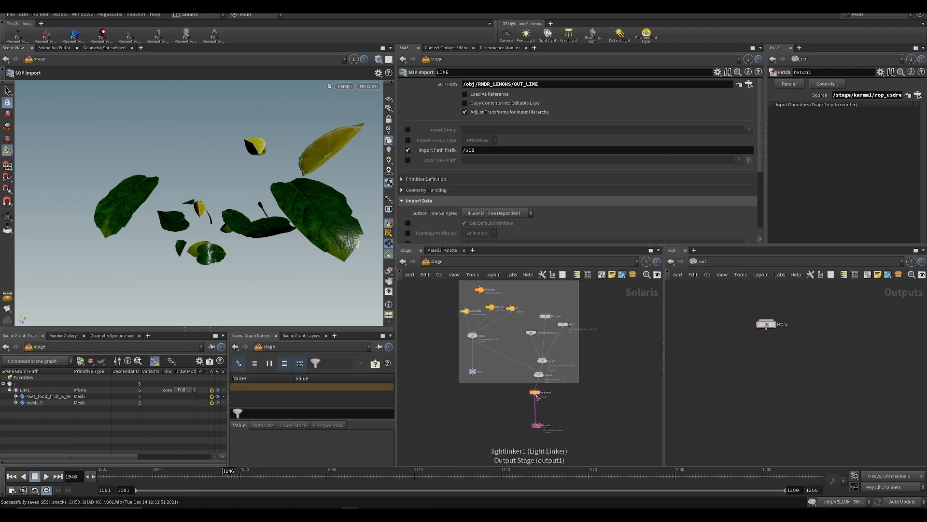
left_click(538, 392)
left_click_drag(277, 207, 267, 257, "alt")
key("ctrl+s")
Review karma1's diffuse and reflection render variables, and switch the SH050 camera view to Karma rendering
scroll(562, 393, "up", 3)
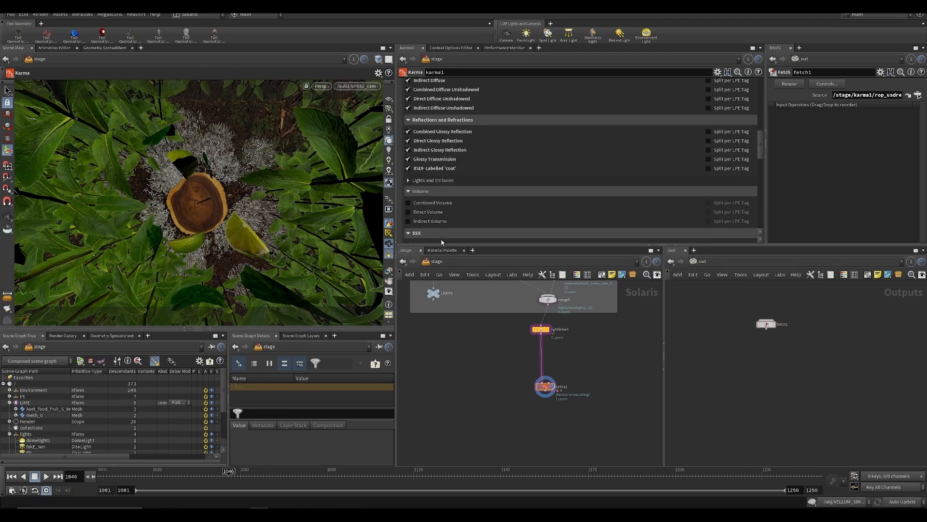
scroll(483, 183, "up", 3)
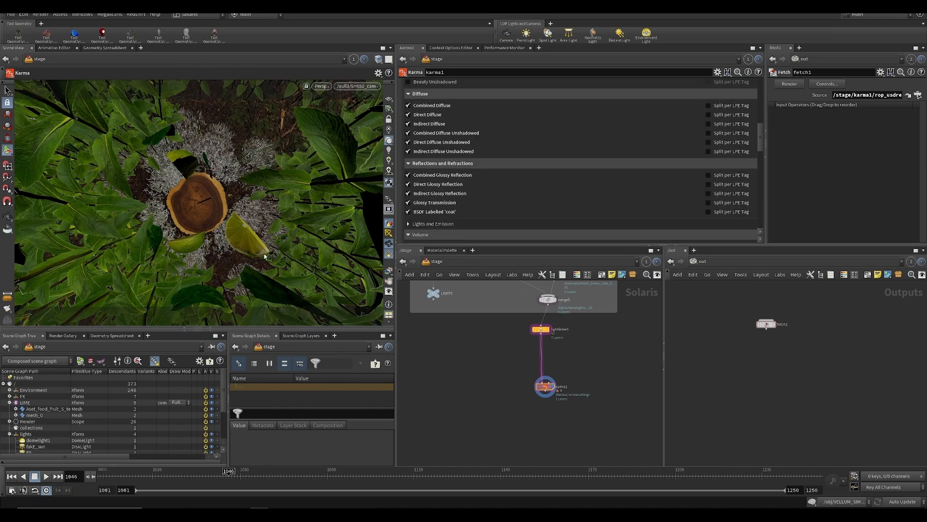
left_click(321, 86)
left_click(346, 123)
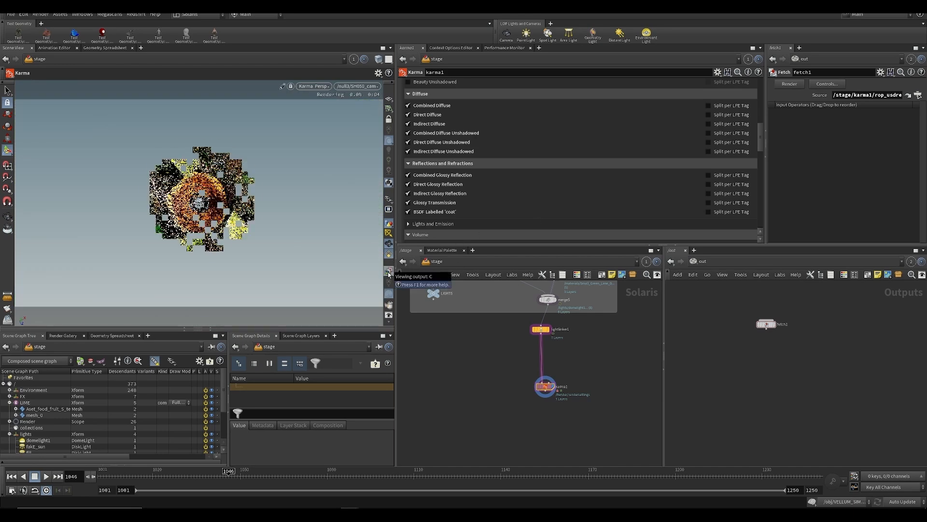
middle_click_drag(512, 361, 508, 371)
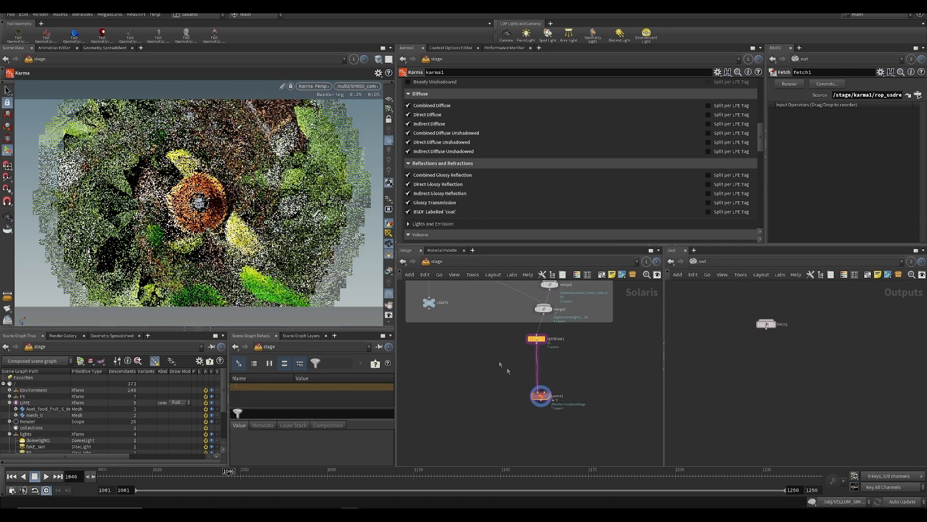
Inspect the albedo, coat and combineddiffuse render outputs in the Karma viewport
left_click(388, 271)
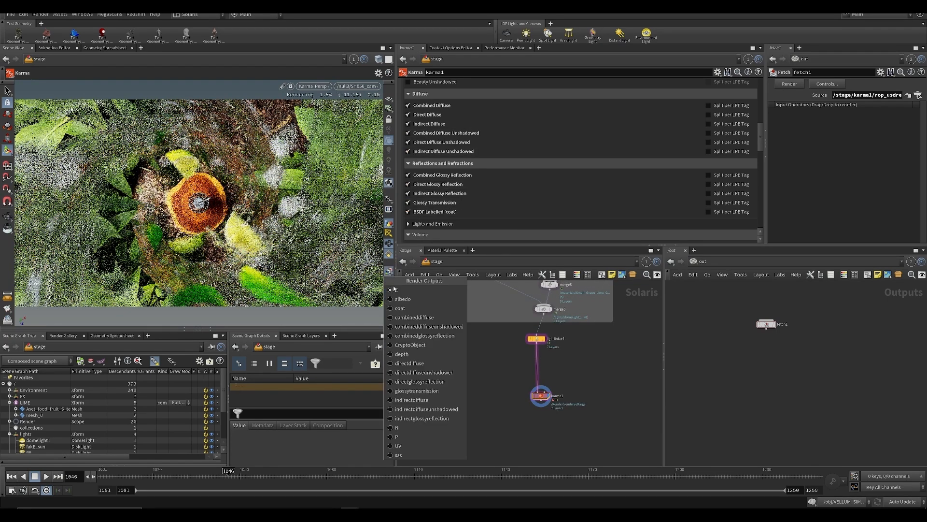
left_click(414, 296)
left_click(389, 271)
left_click(414, 308)
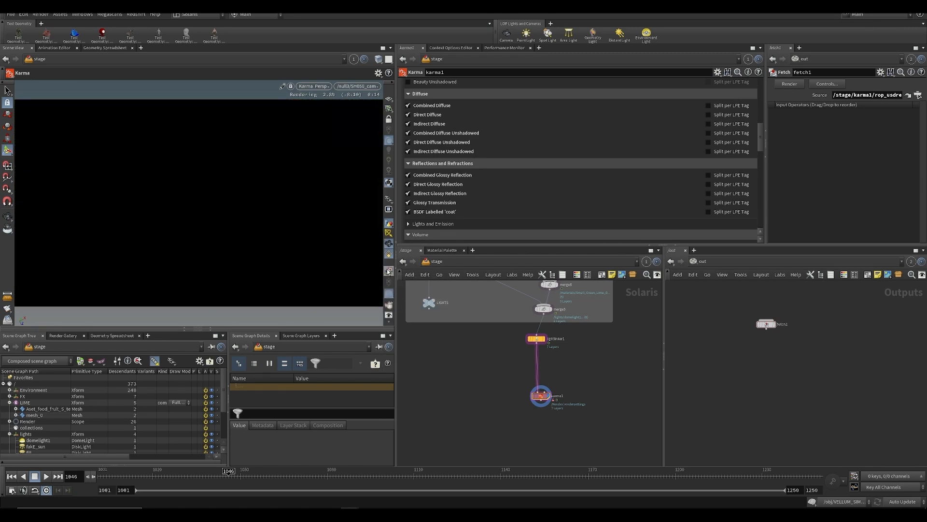
left_click(389, 272)
left_click(401, 319)
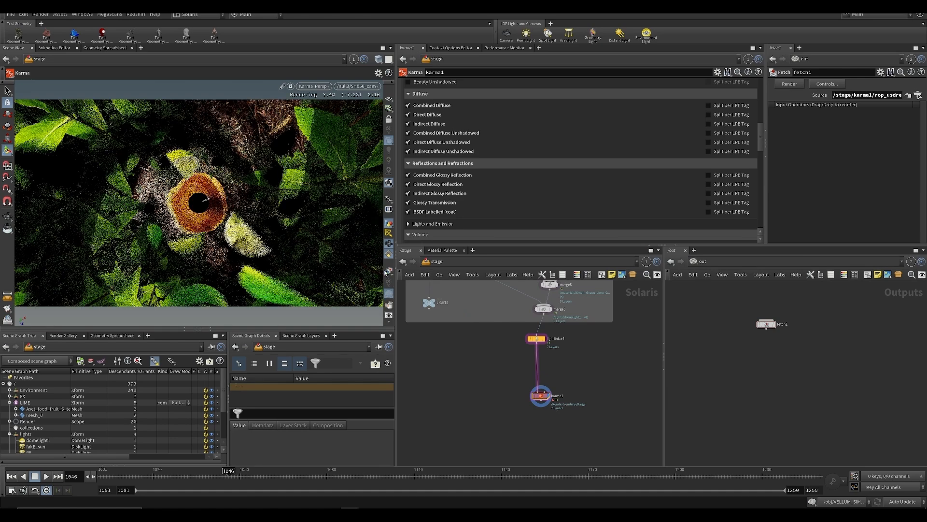
Inspect the UV, N and albedo render outputs, and return the Karma viewport to the C output
left_click(386, 272)
left_click(405, 447)
left_click(388, 271)
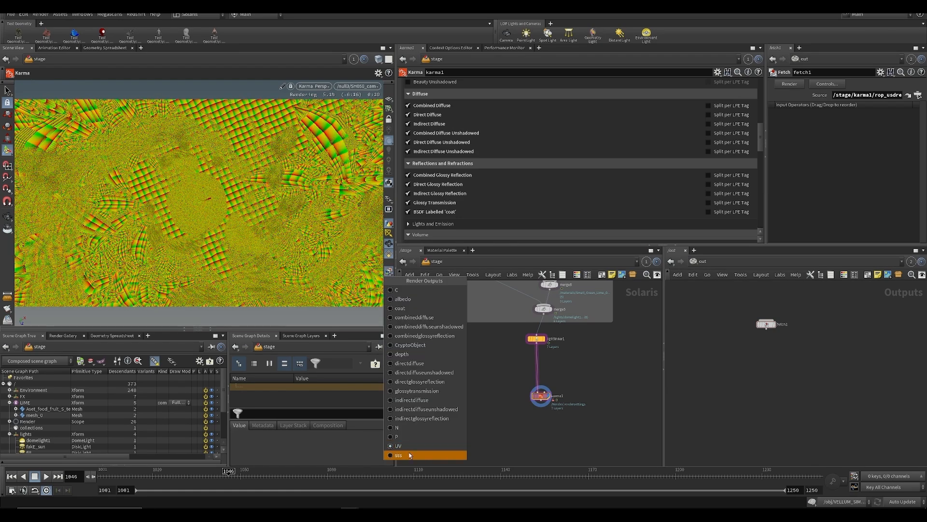
left_click(403, 428)
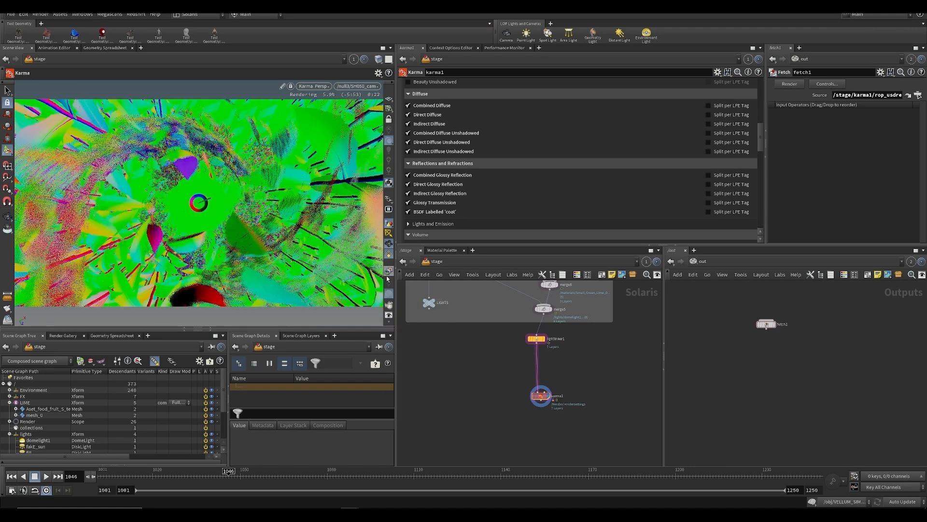
left_click(388, 271)
left_click(403, 300)
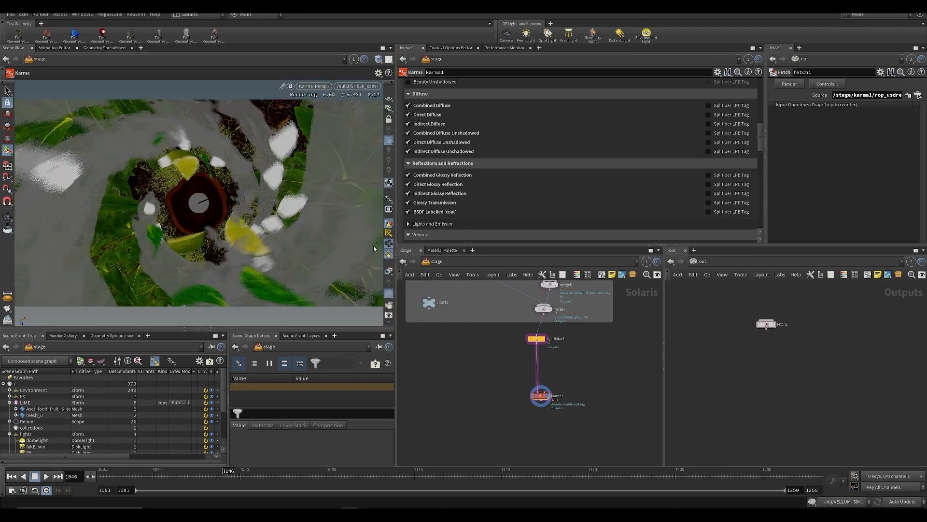
left_click(388, 270)
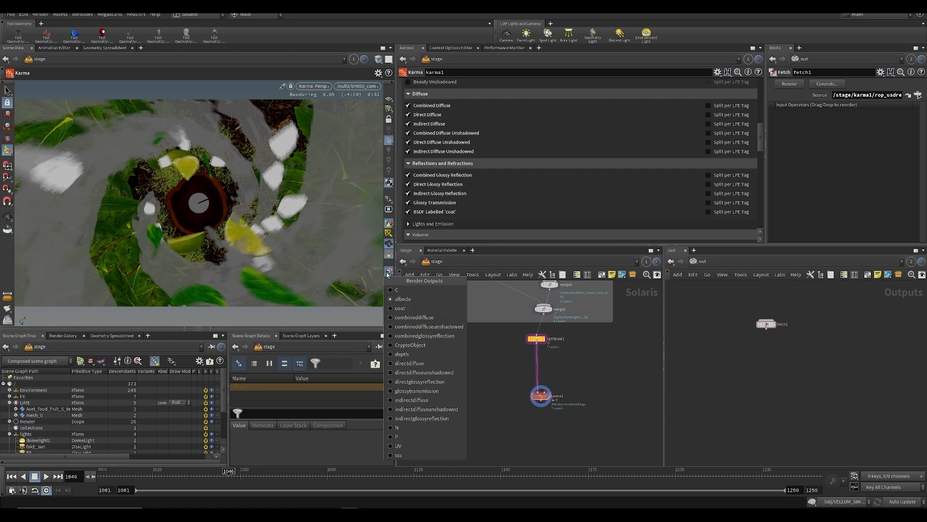
left_click(399, 290)
scroll(461, 377, "down", 2)
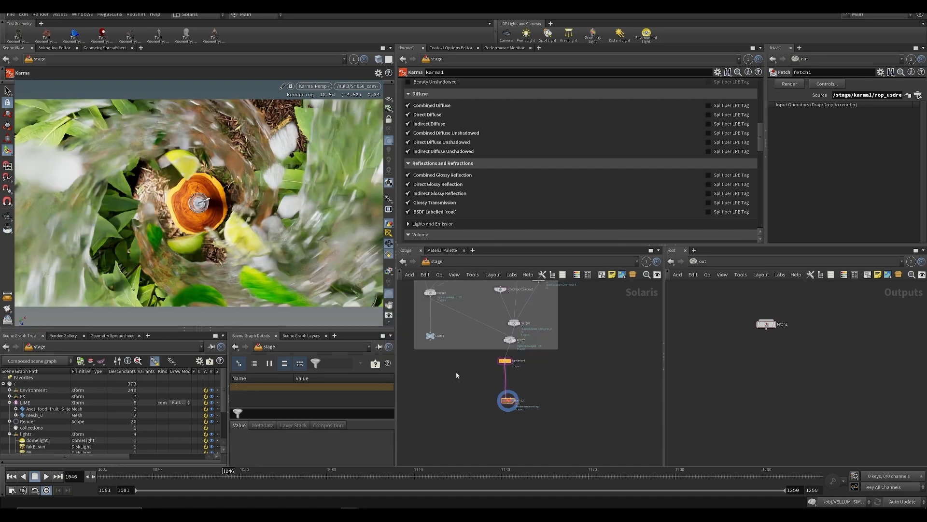